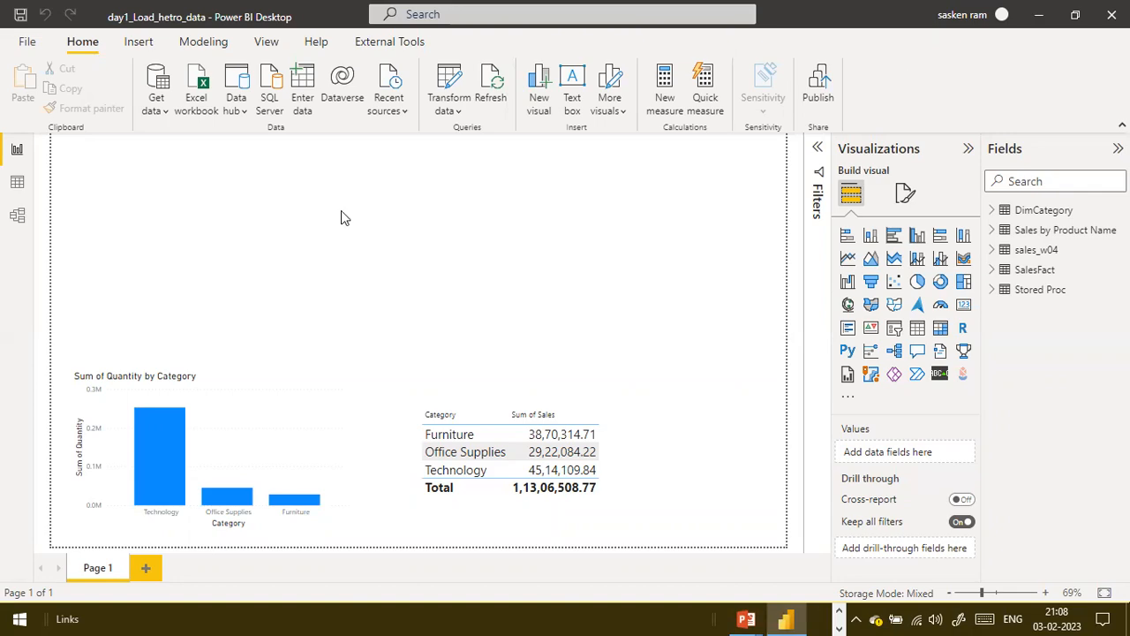
Launch Microsoft SQL Server Management Studio 18.
key("alt+Tab")
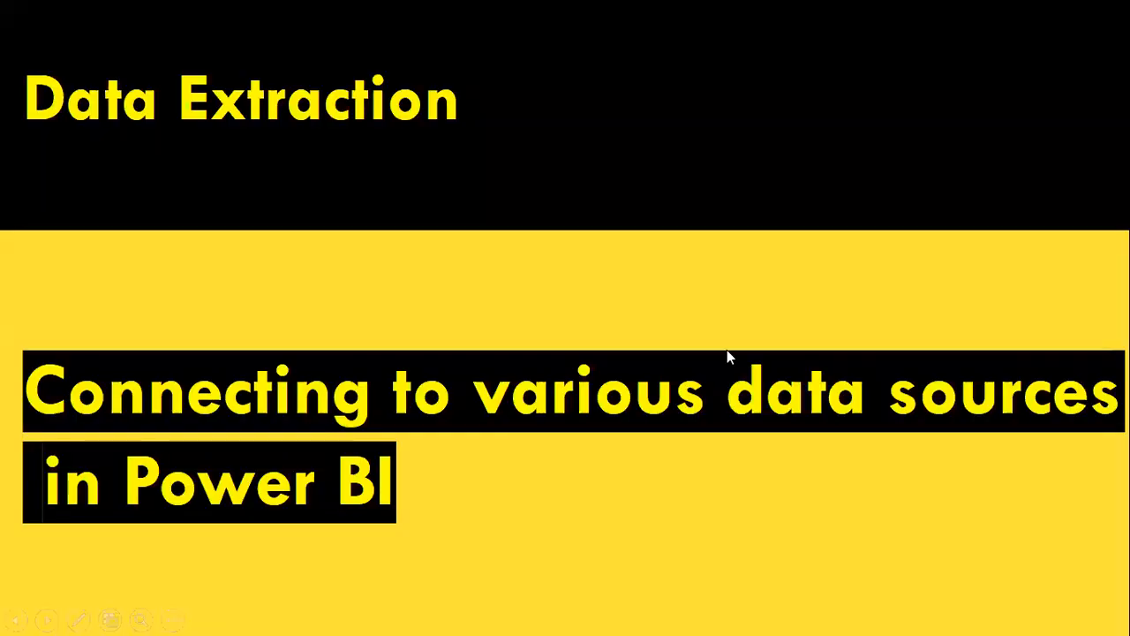
key("alt+Tab")
key("super")
type("ssms")
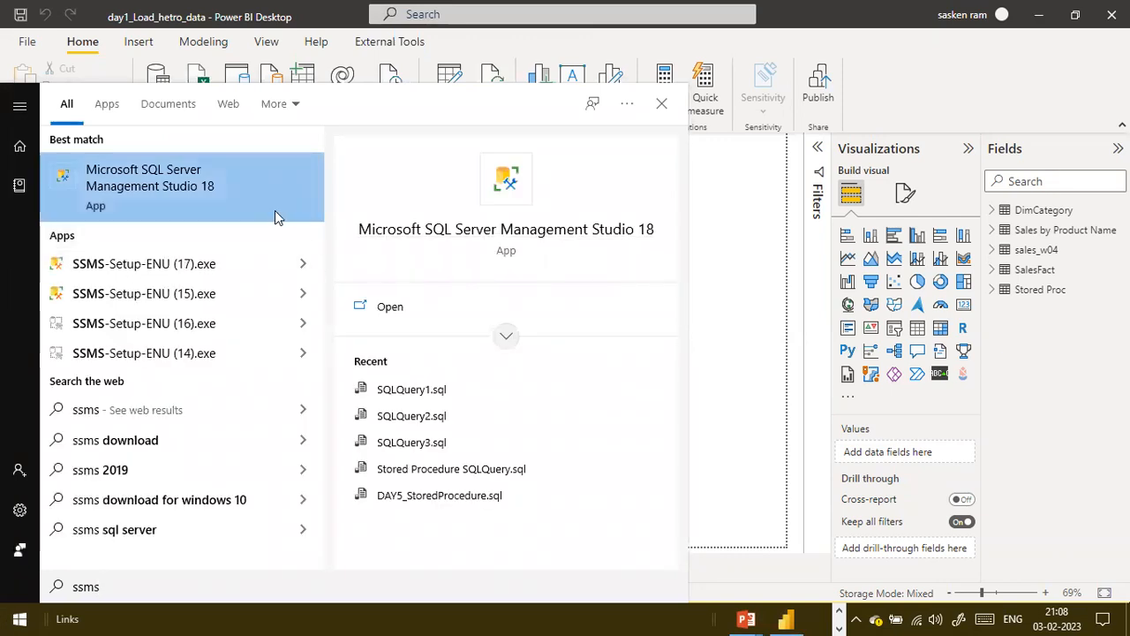
left_click(203, 192)
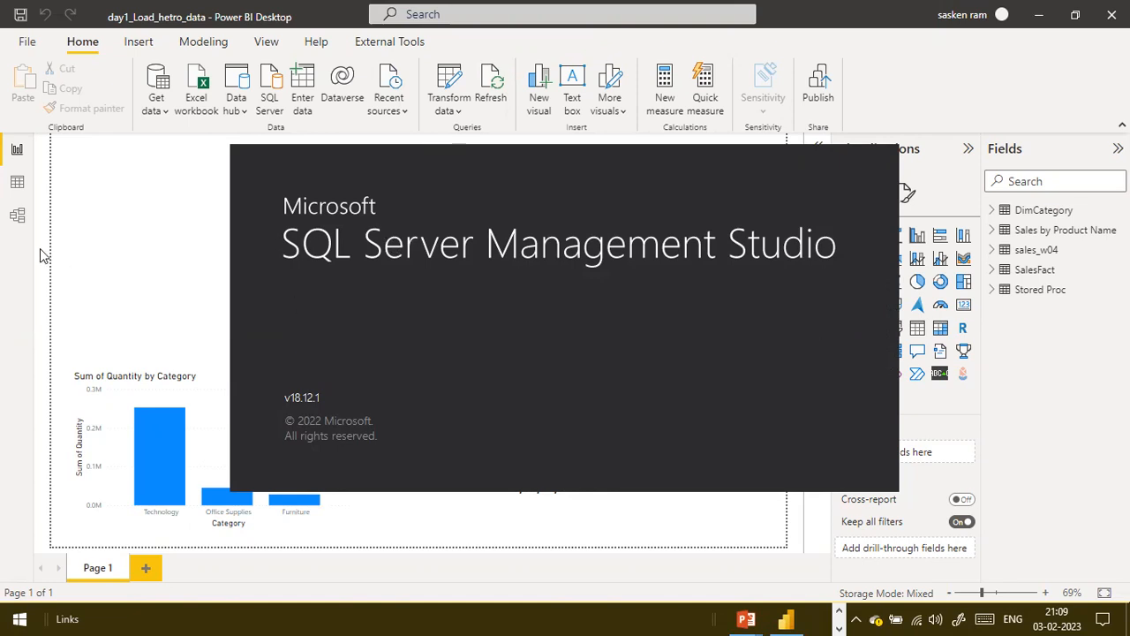
Save a copy of the Power BI report as day2_sql_hetro_data.pbix in the dat1 folder.
left_click(113, 222)
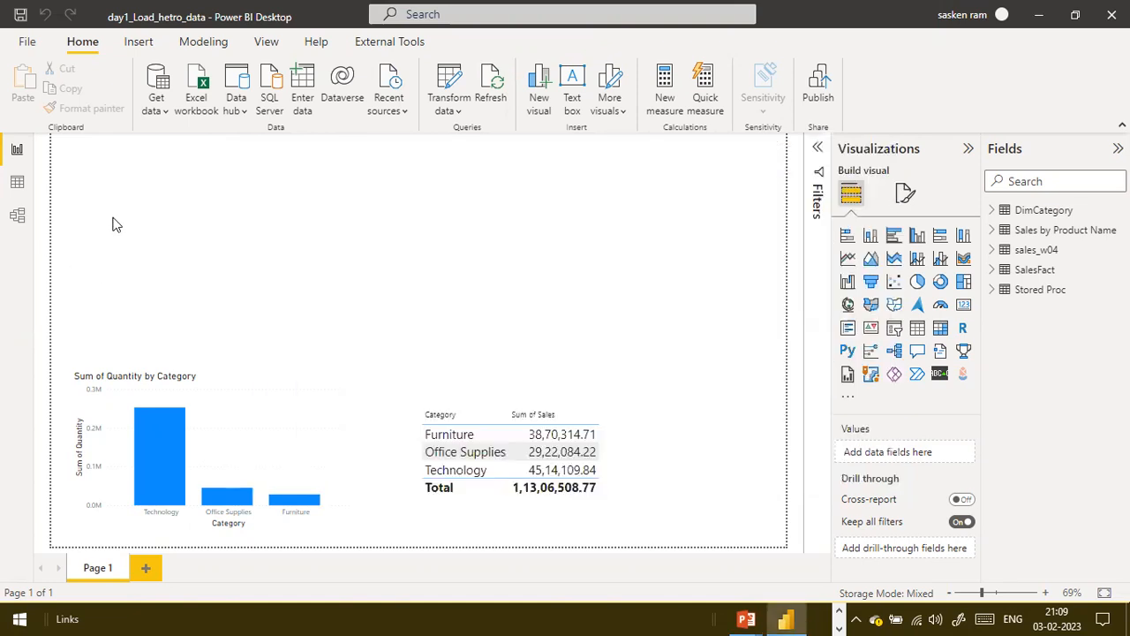
left_click(28, 41)
left_click(77, 143)
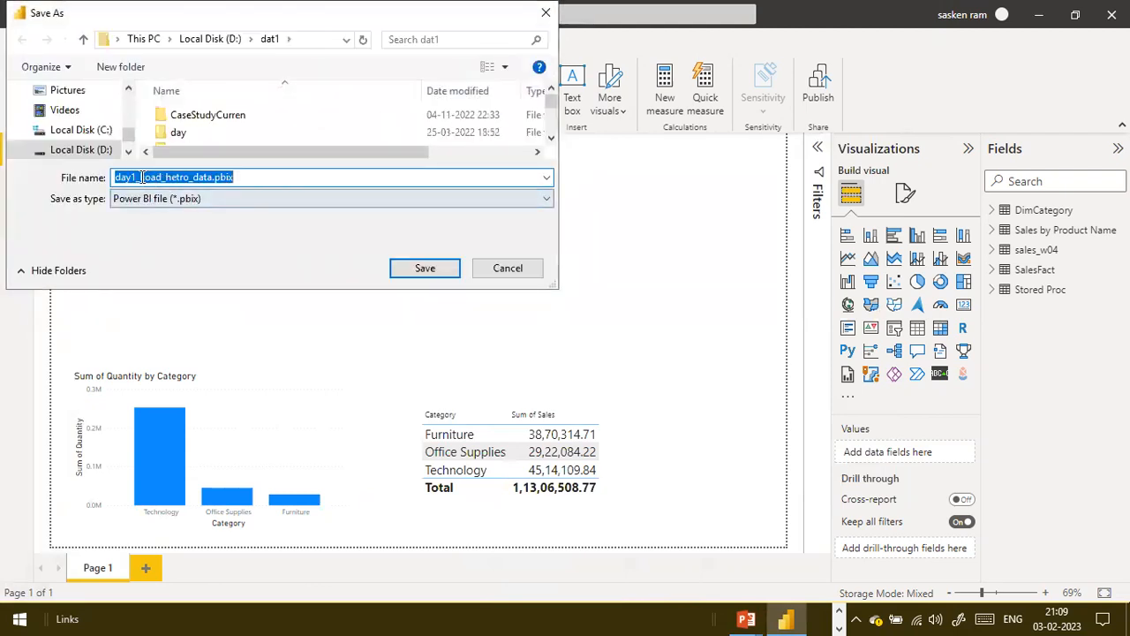
left_click(130, 178)
type("2")
key("Delete")
type("sql")
key("Delete")
key("Delete")
key("Delete")
key("Delete")
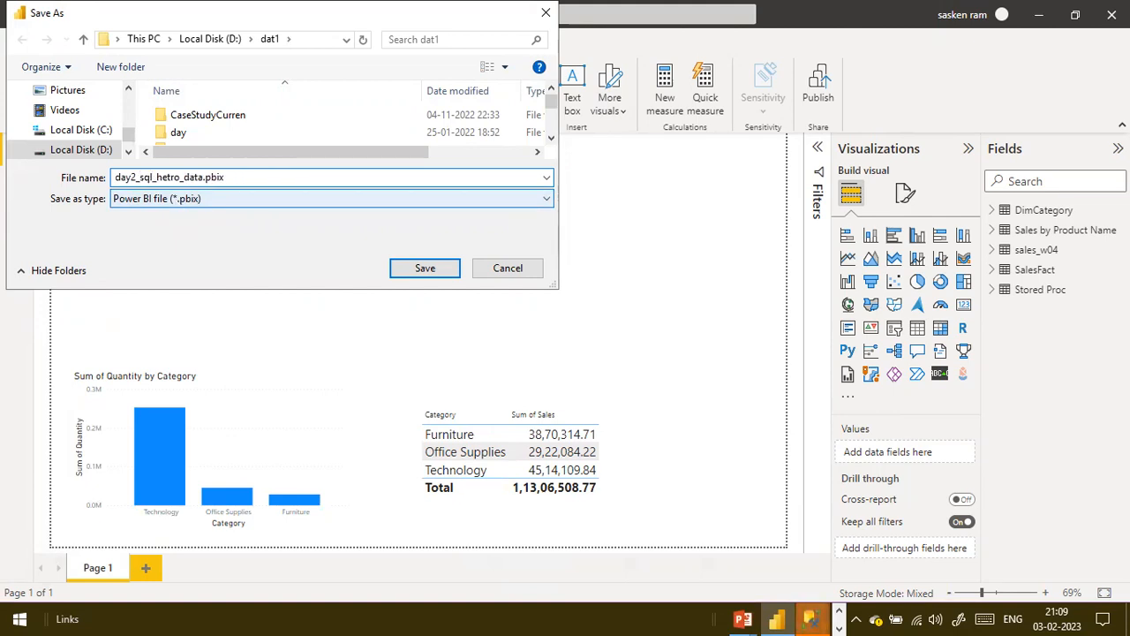
key("End")
key("Return")
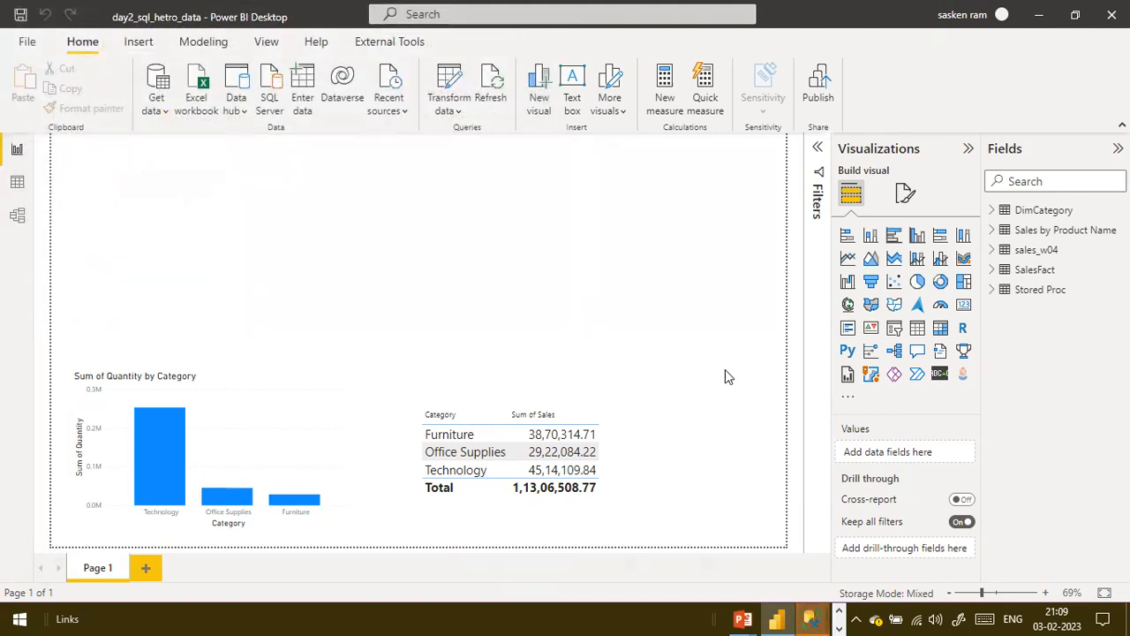
Switch to the Connect to Server dialog of SQL Server Management Studio.
key("alt+Tab")
key("Tab")
key("Tab")
key("Tab")
key("Tab")
key("Tab")
key("Tab")
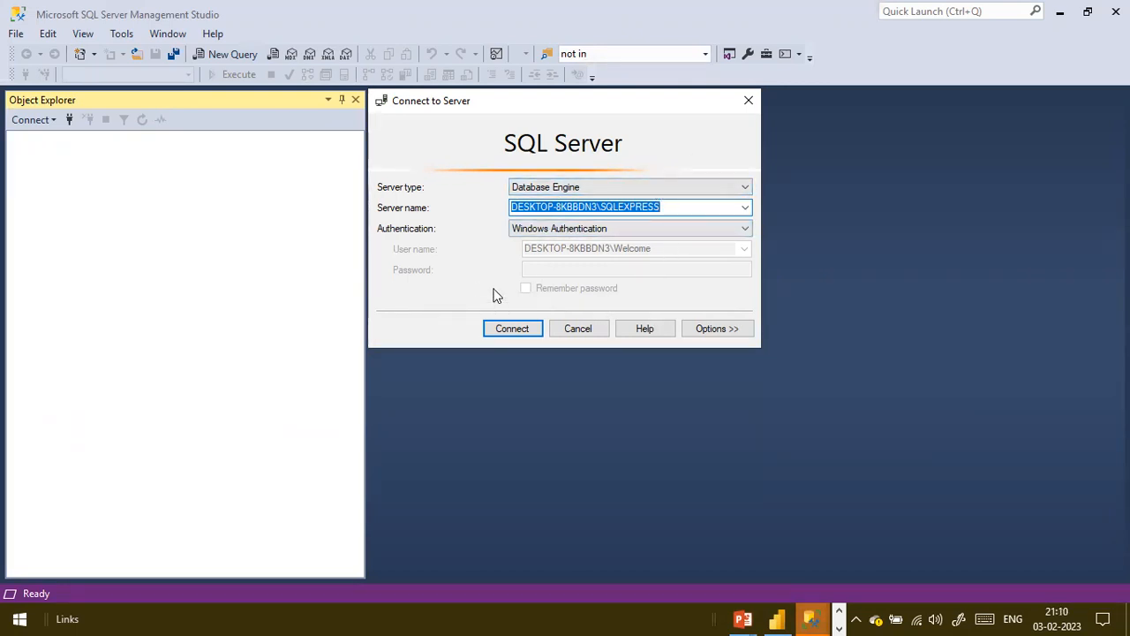
Highlight the machine name before the backslash in the server name.
left_click(598, 208)
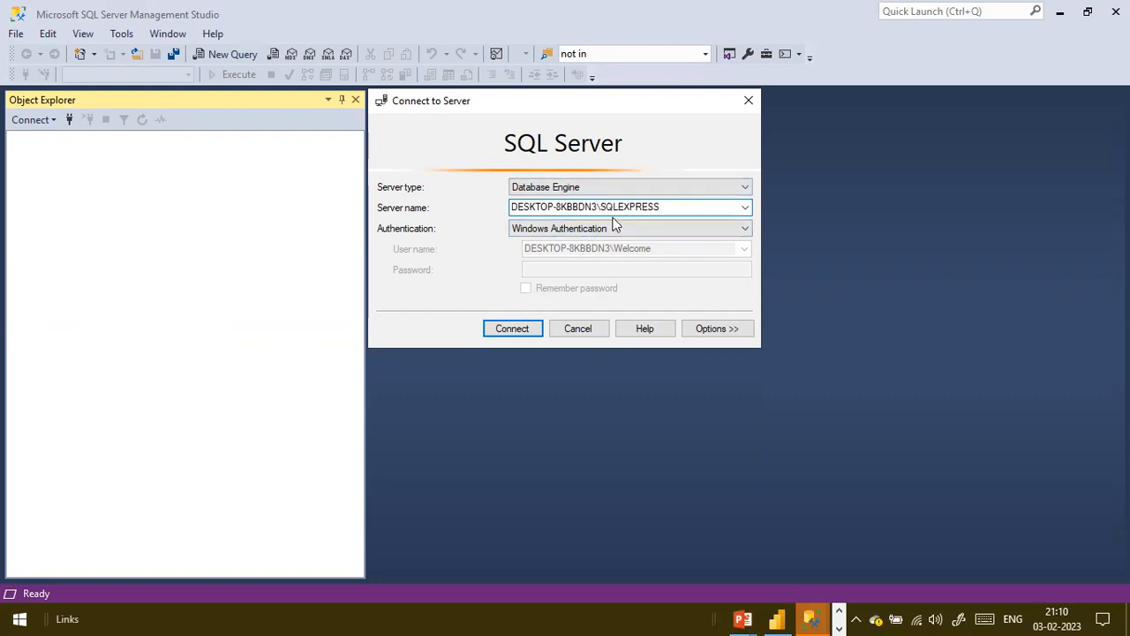
left_click_drag(598, 205, 510, 207)
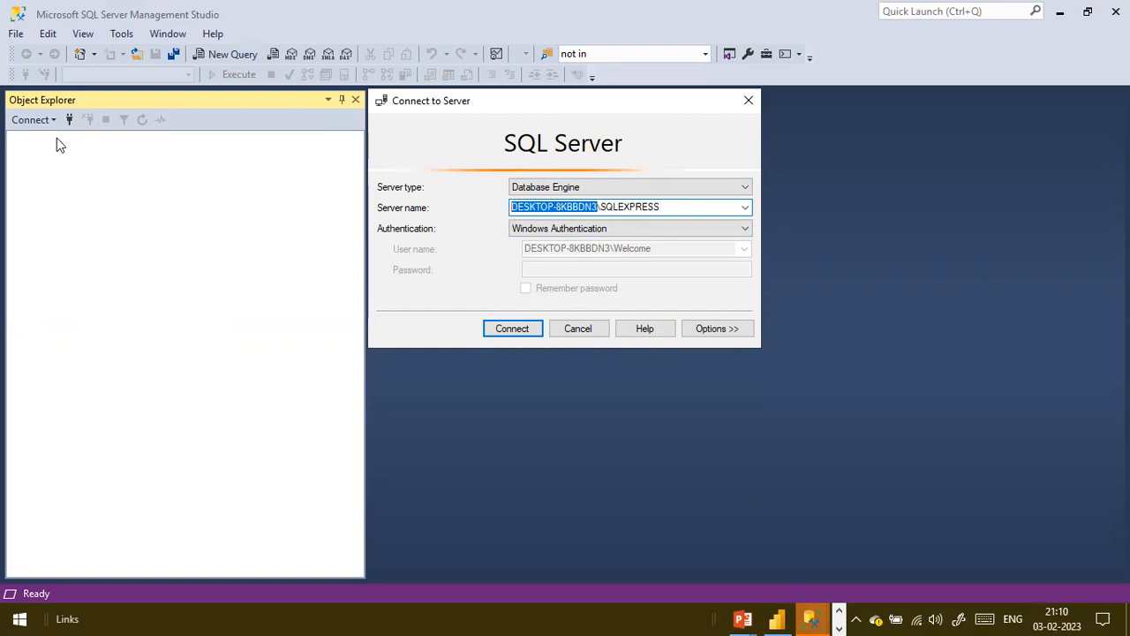
left_click(603, 206)
left_click_drag(597, 206, 502, 207)
Launch Epic Pen from the desktop, return to the connection dialog and highlight the parts of the server name.
key("super+d")
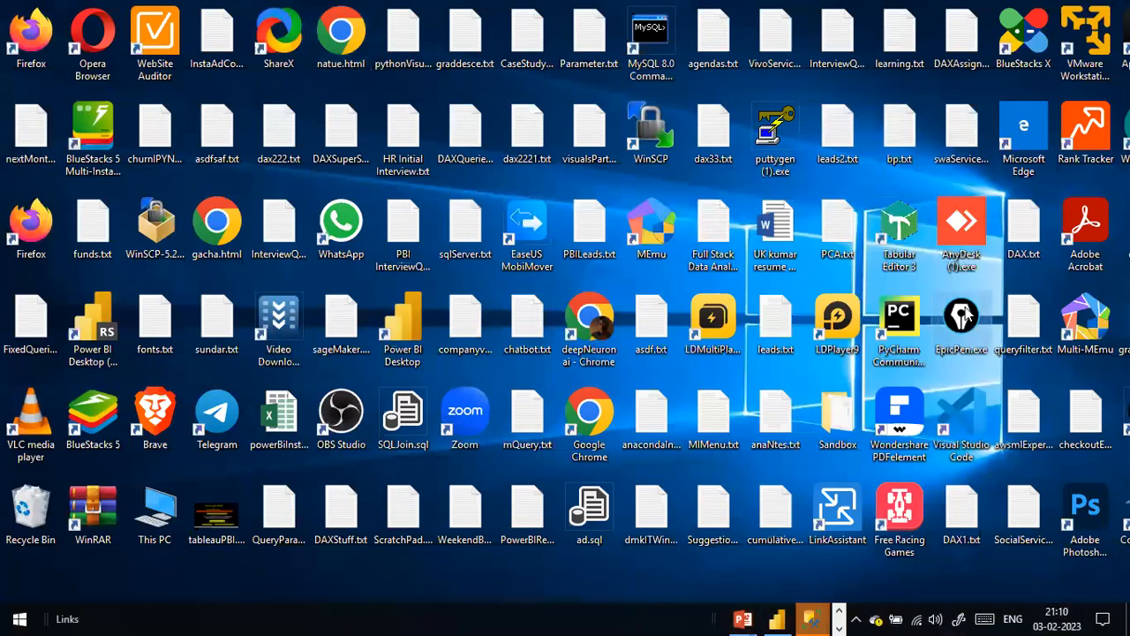
key("super+d")
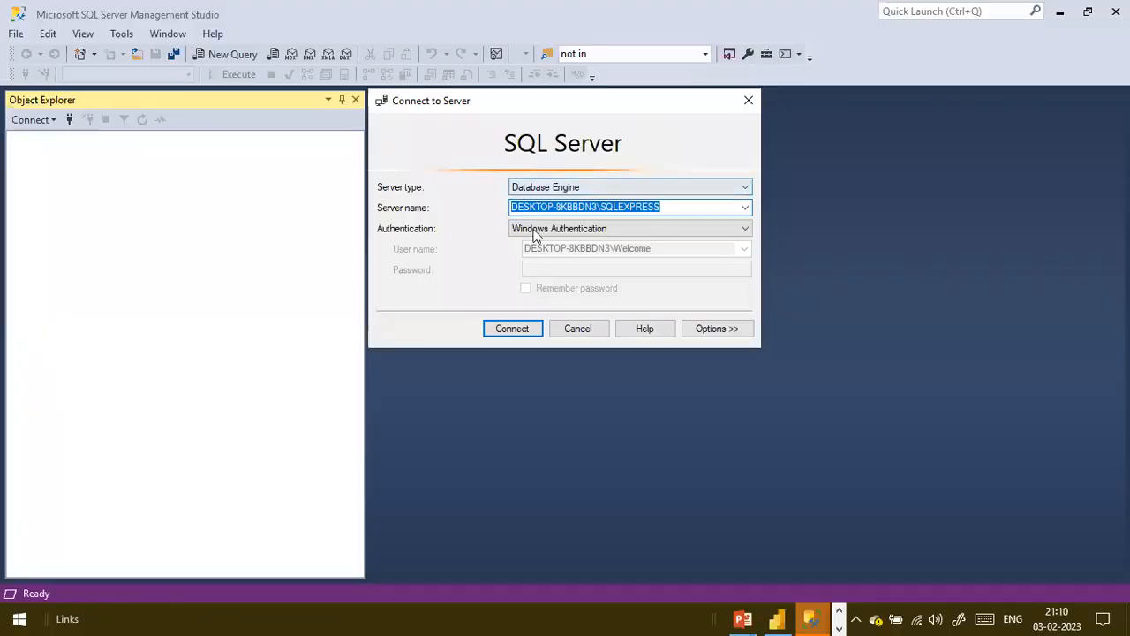
left_click(598, 209)
left_click_drag(598, 208, 430, 197)
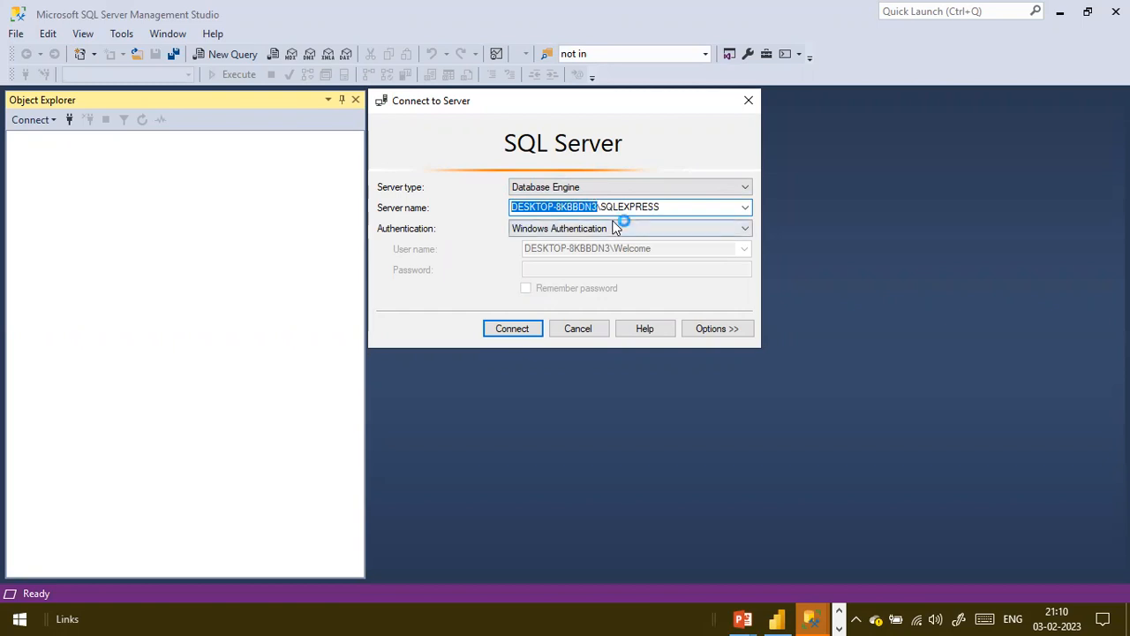
left_click(673, 208)
left_click_drag(673, 208, 495, 201)
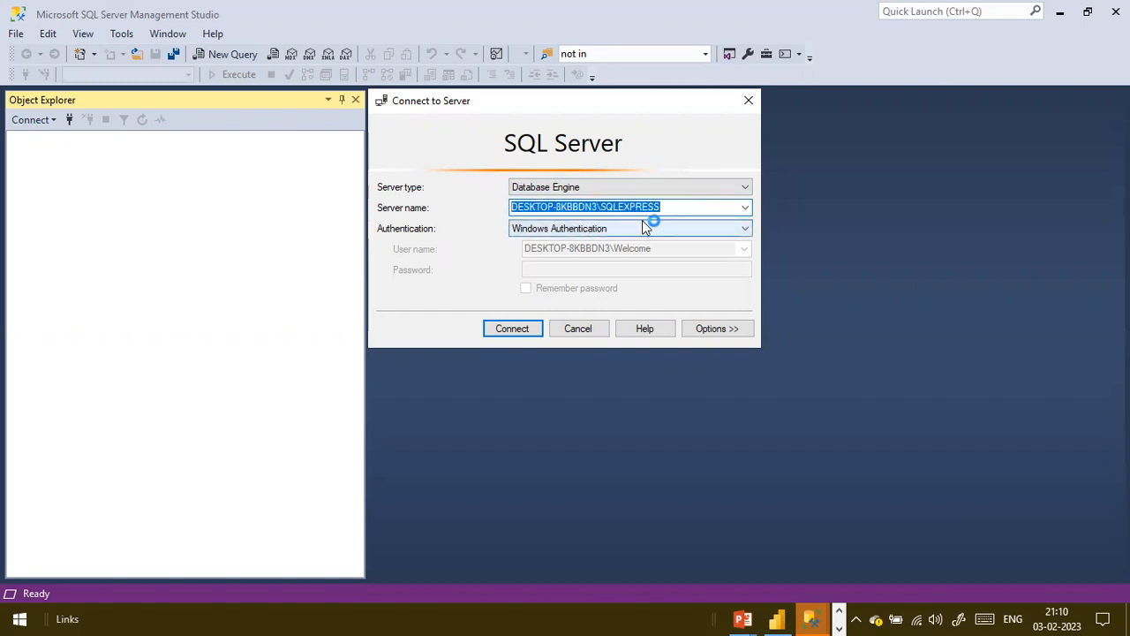
left_click(598, 208)
left_click_drag(598, 208, 517, 223)
Move the Epic Pen toolbar clear of the connection dialog and ignore its update notice.
key("ctrl+shift+h")
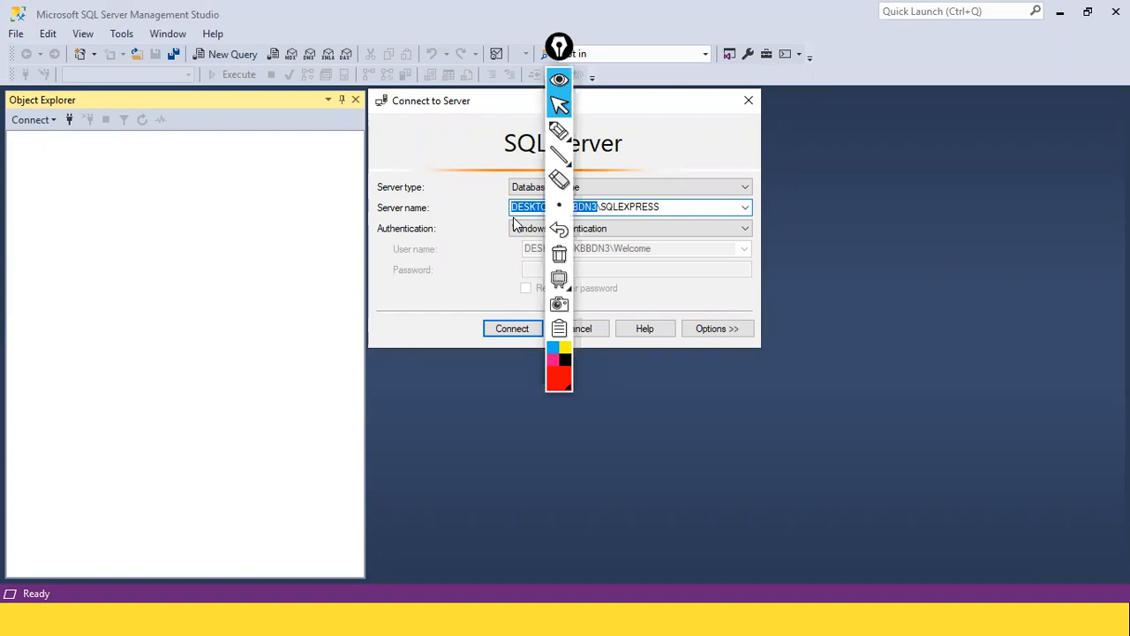
left_click_drag(559, 46, 877, 257)
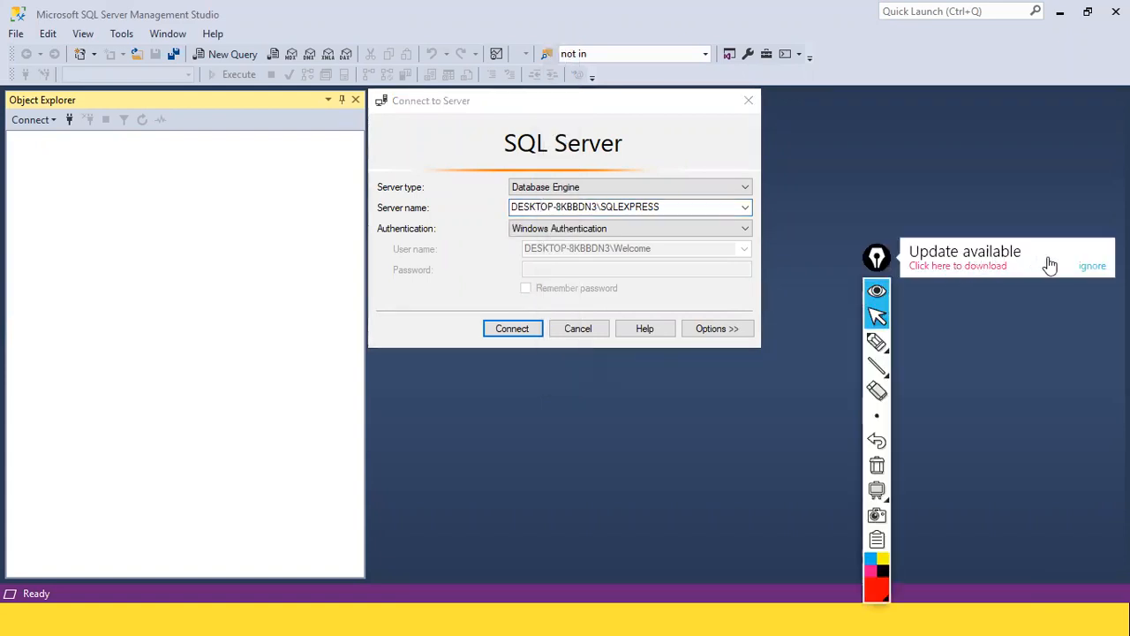
left_click(1088, 266)
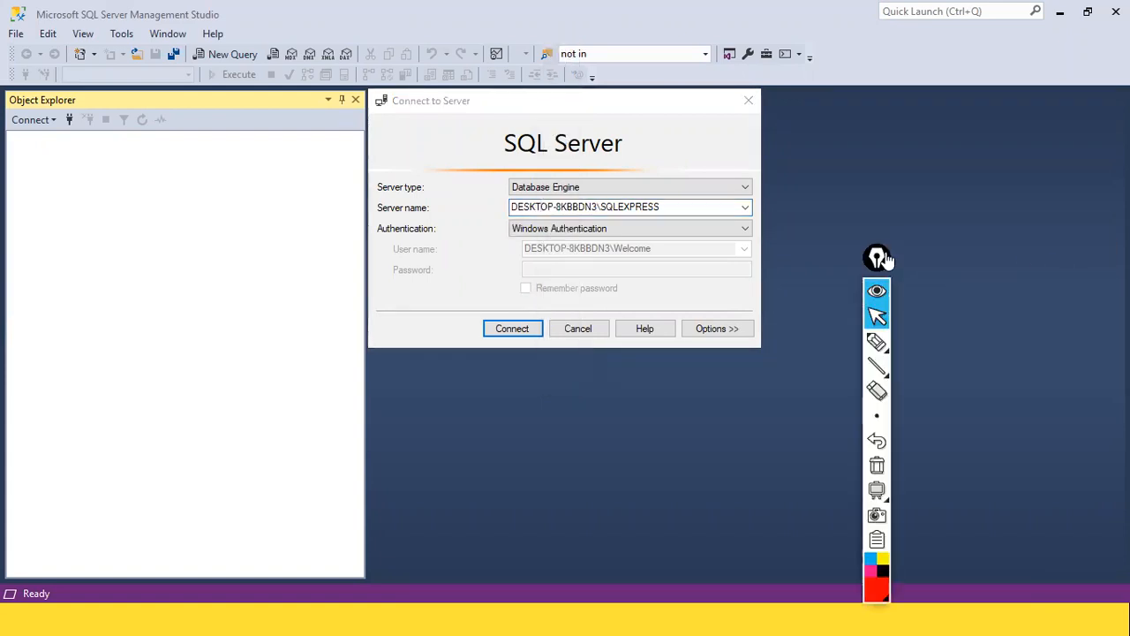
left_click(879, 258)
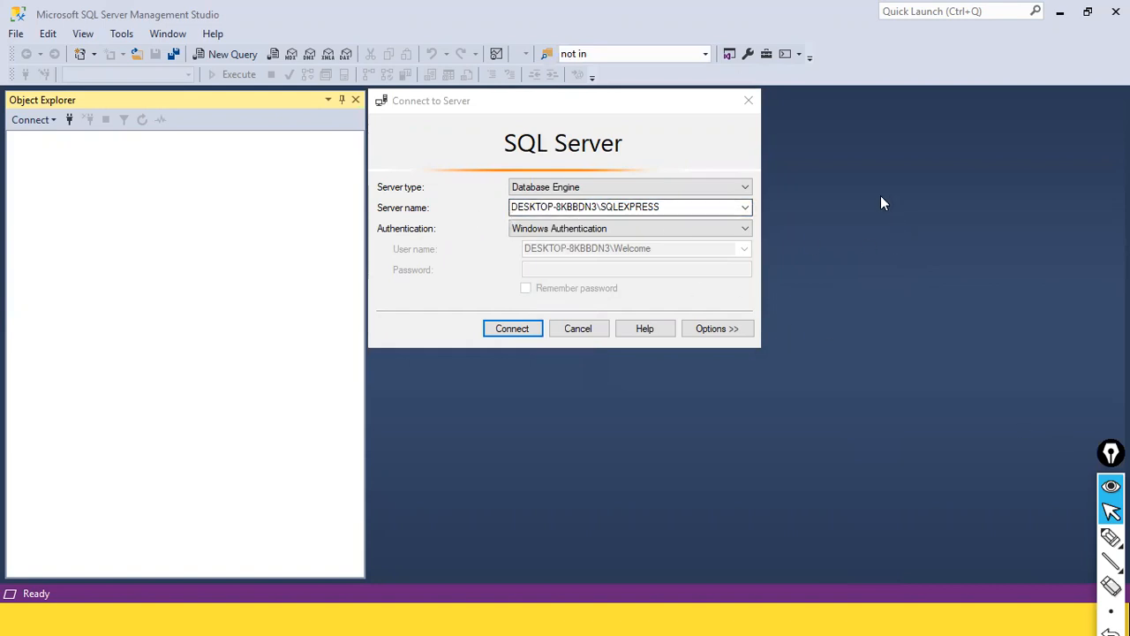
Handwrite "localhost\" in red over the machine name in the server name and clear the annotation.
left_click(649, 207)
left_click_drag(600, 207, 460, 202)
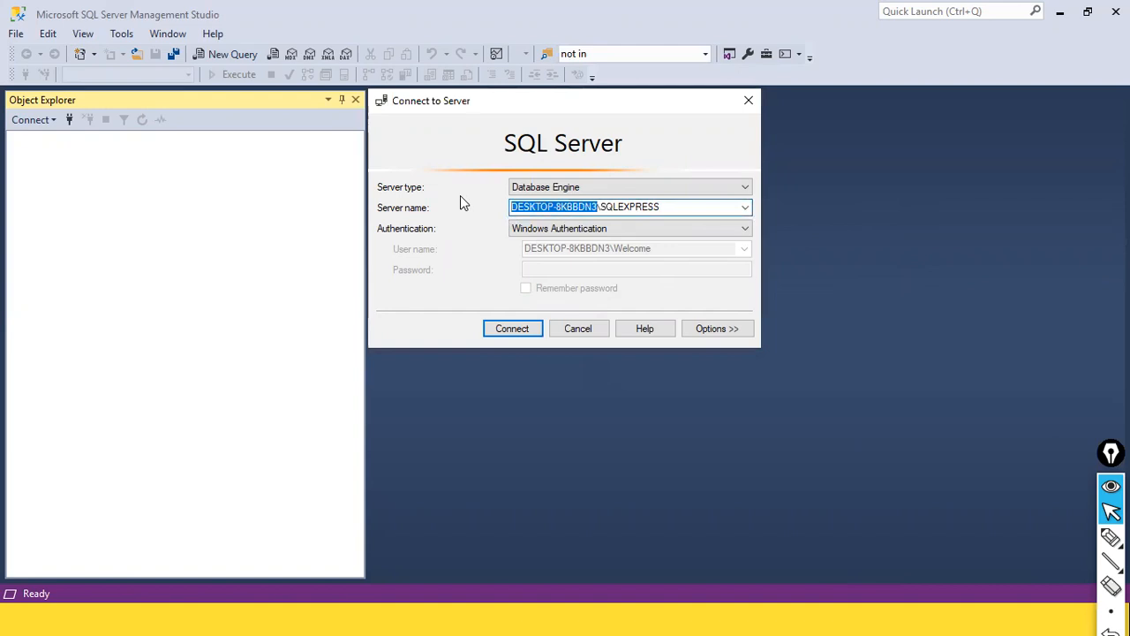
key("ctrl+shift+h")
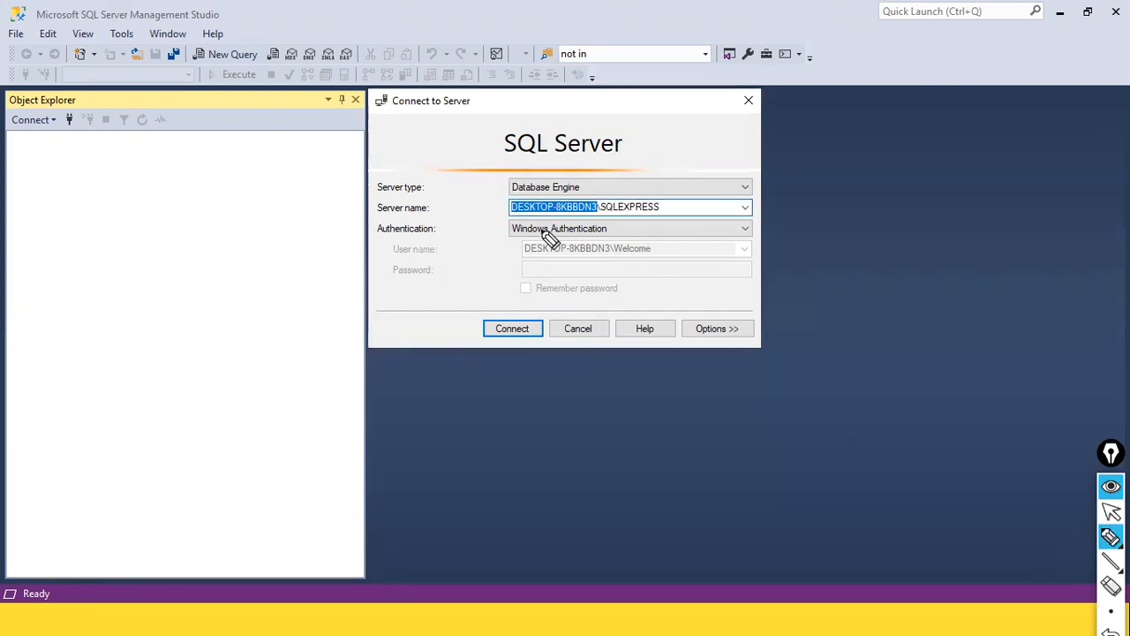
mouse_move(471, 187)
left_mouse_down()
mouse_move(473, 212)
mouse_move(501, 207)
mouse_move(512, 189)
mouse_move(542, 207)
mouse_move(571, 198)
left_mouse_up()
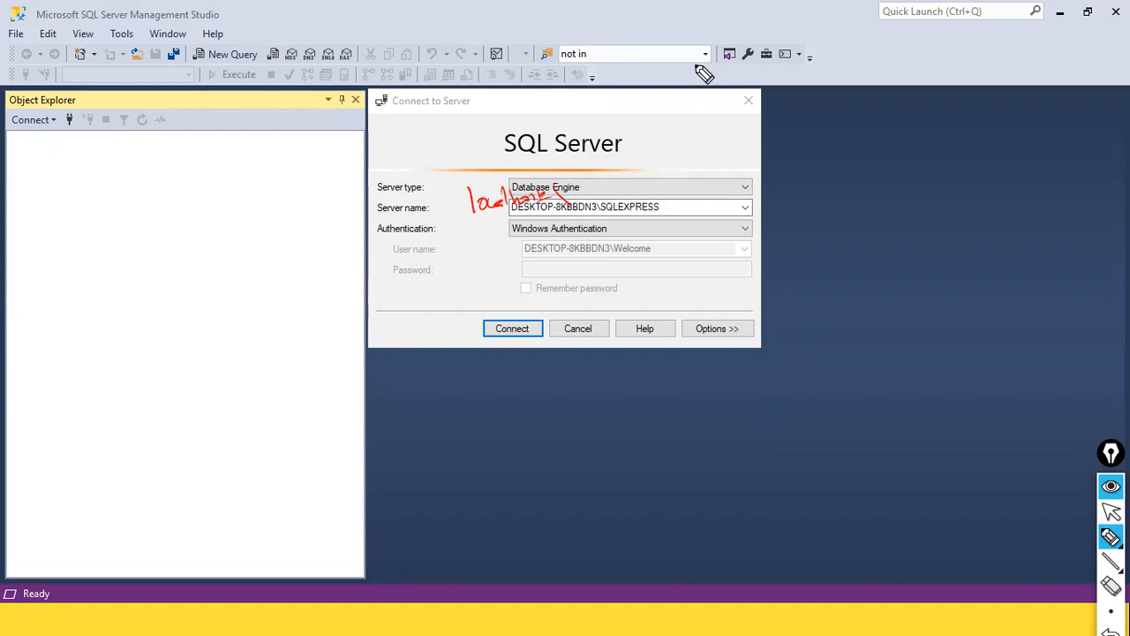
key("ctrl+shift+2")
key("ctrl+shift+7")
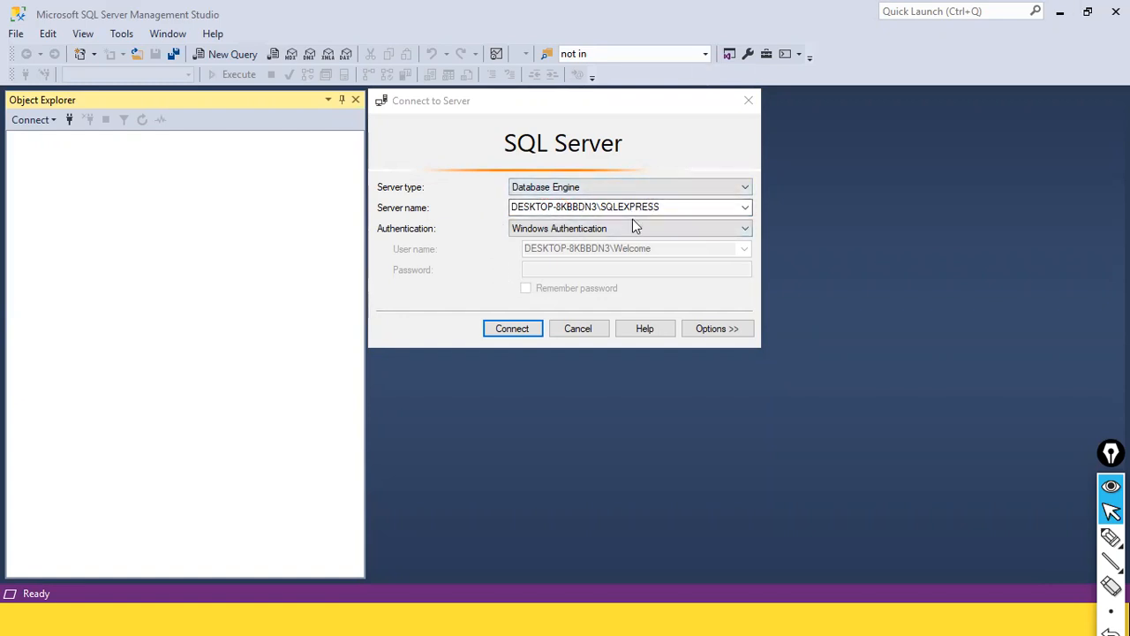
Connect to the database engine DESKTOP-8KBBDN3\SQLEXPRESS with Windows Authentication.
left_click(519, 330)
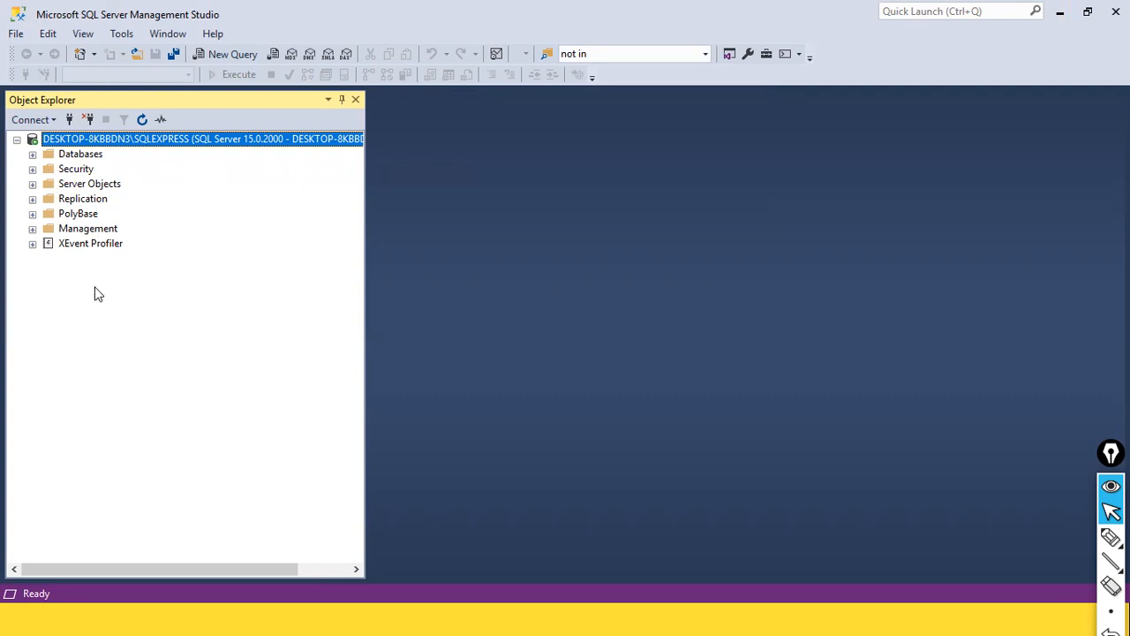
left_click(76, 157)
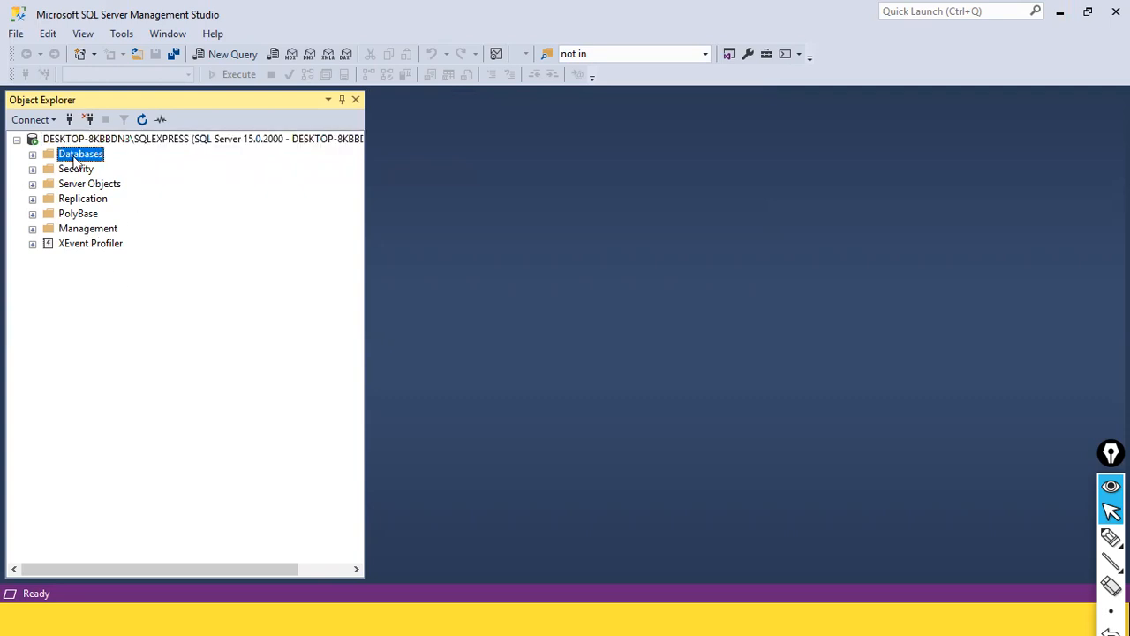
right_click(80, 160)
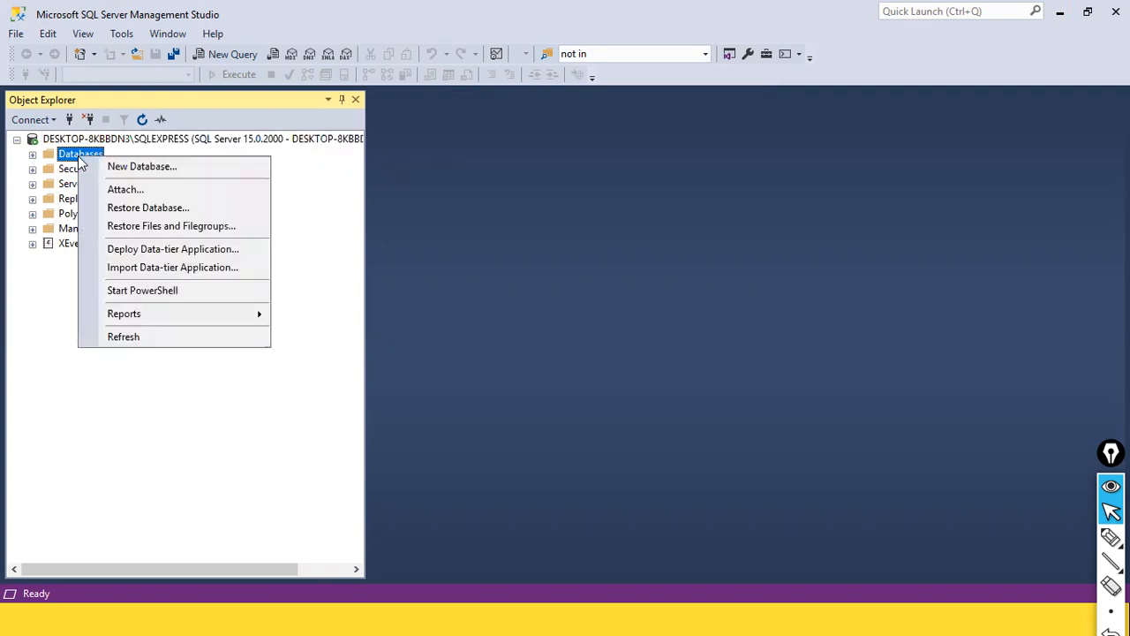
left_click(136, 167)
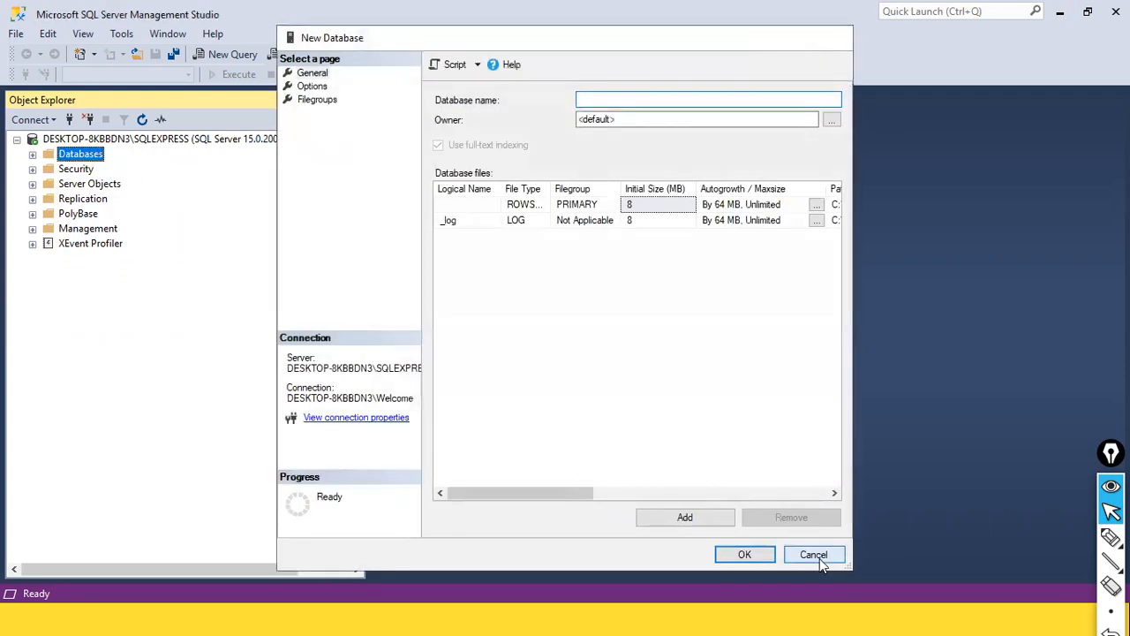
left_click(814, 554)
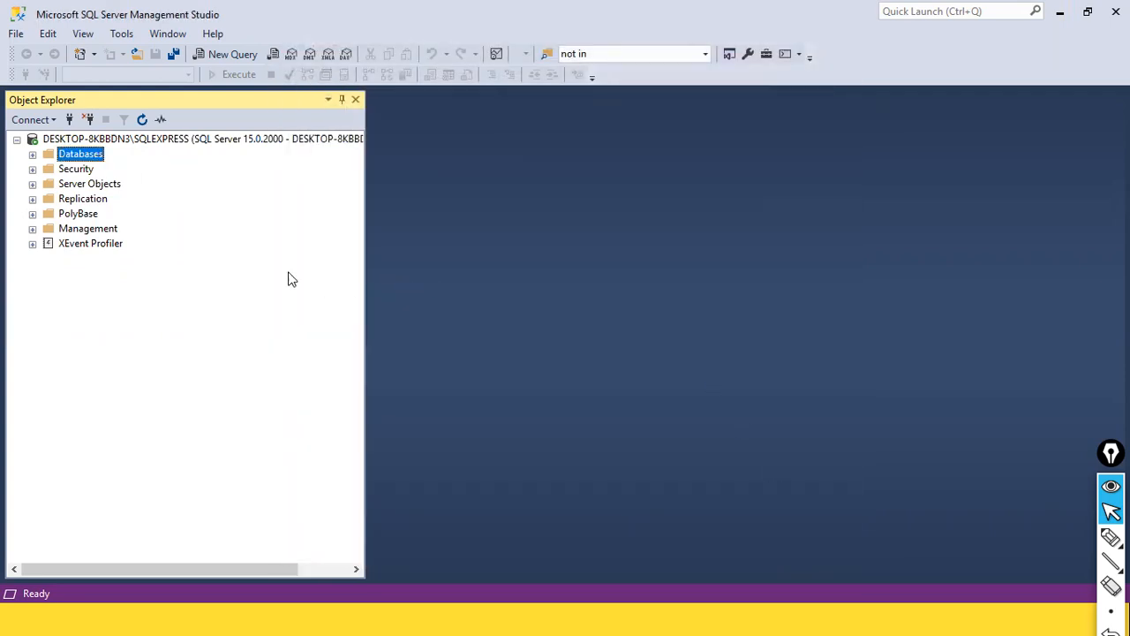
Start a new database on the server and set its database name to Marketing.
right_click(92, 160)
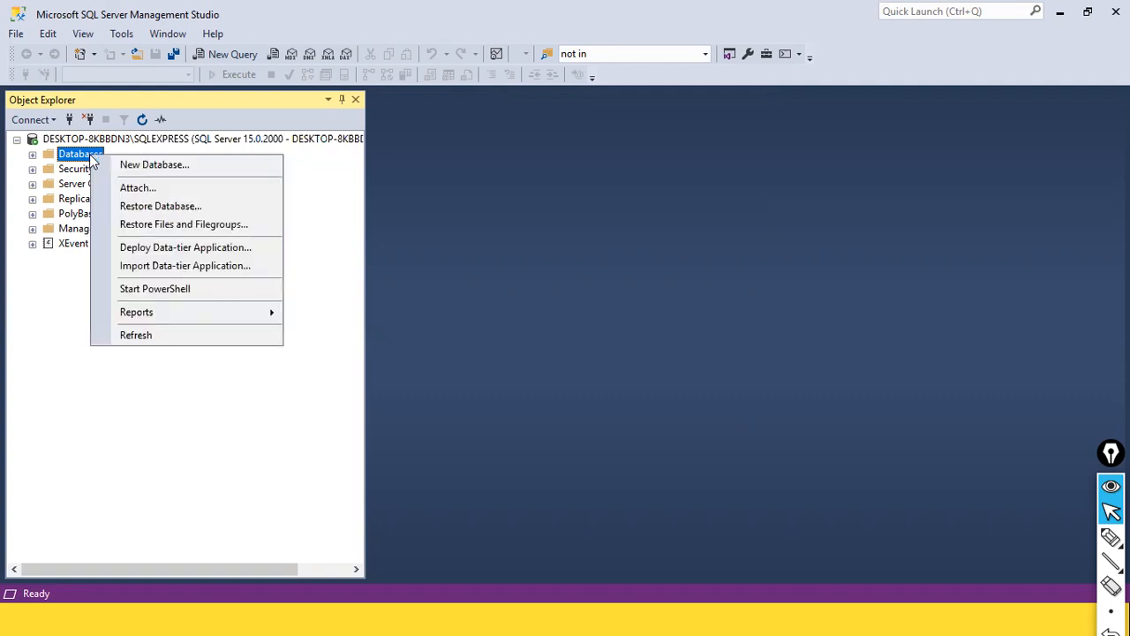
left_click(137, 166)
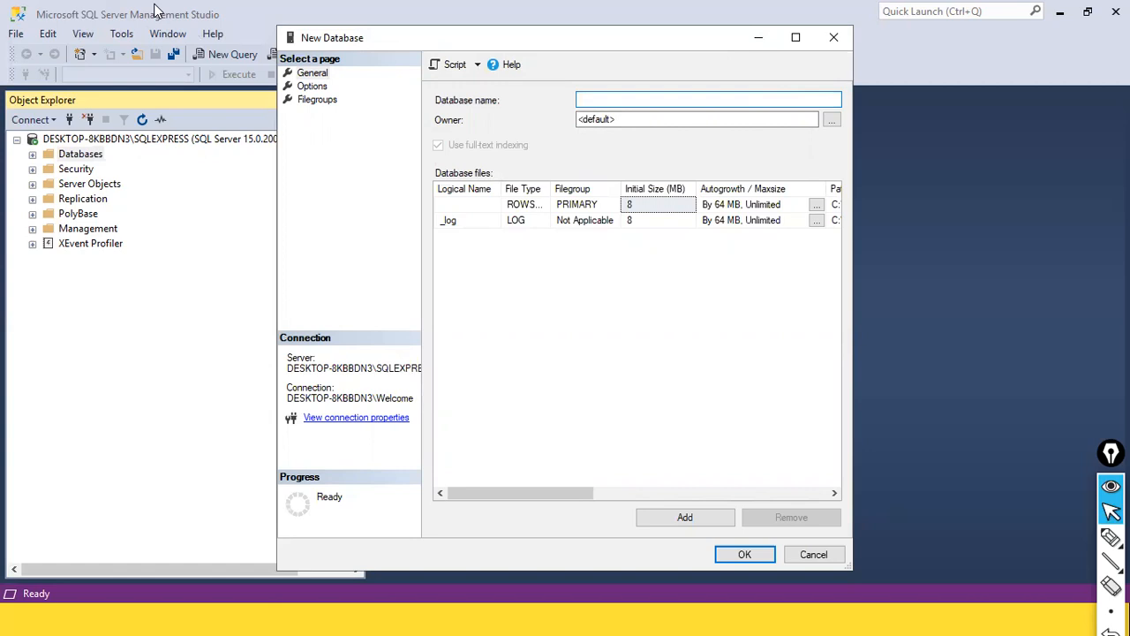
left_click_drag(381, 46, 524, 172)
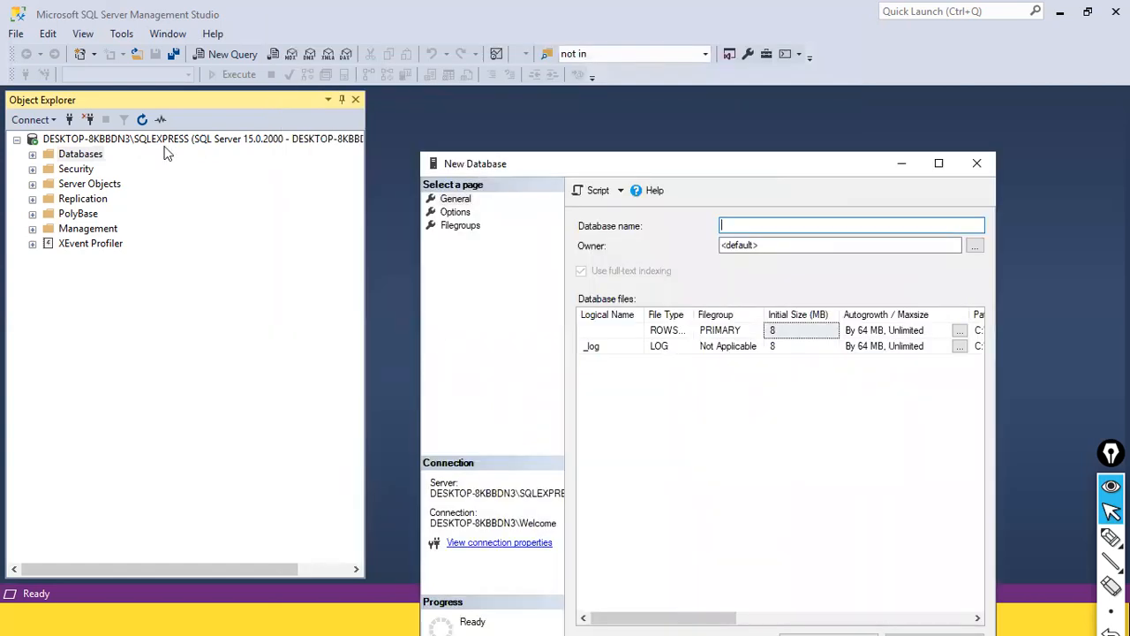
left_click_drag(560, 162, 450, 116)
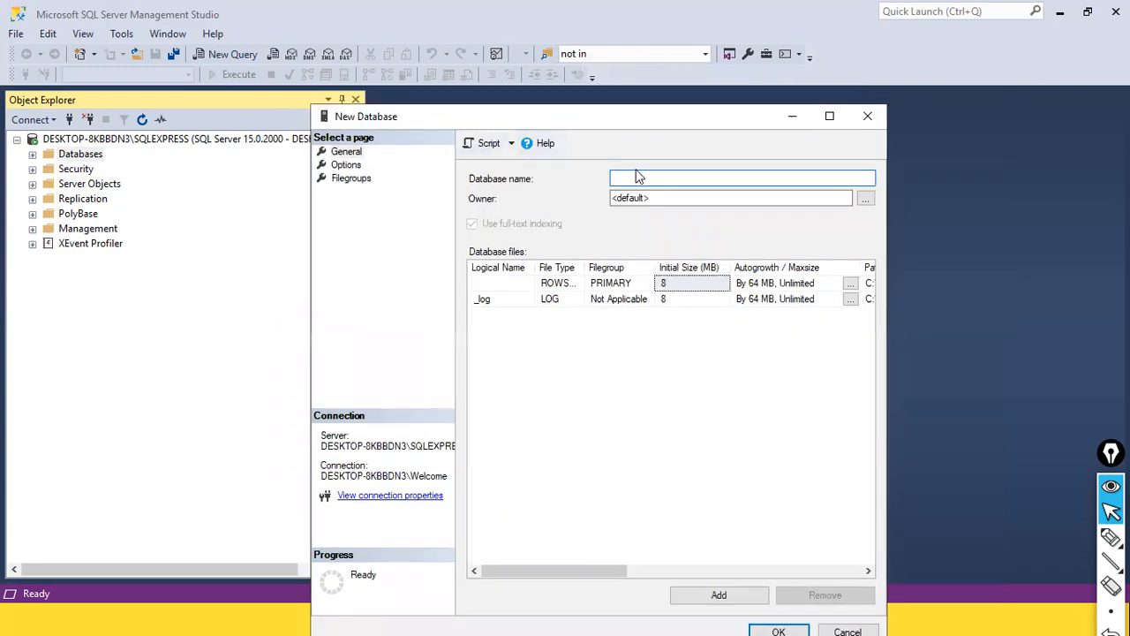
type("Marke")
type("keting D")
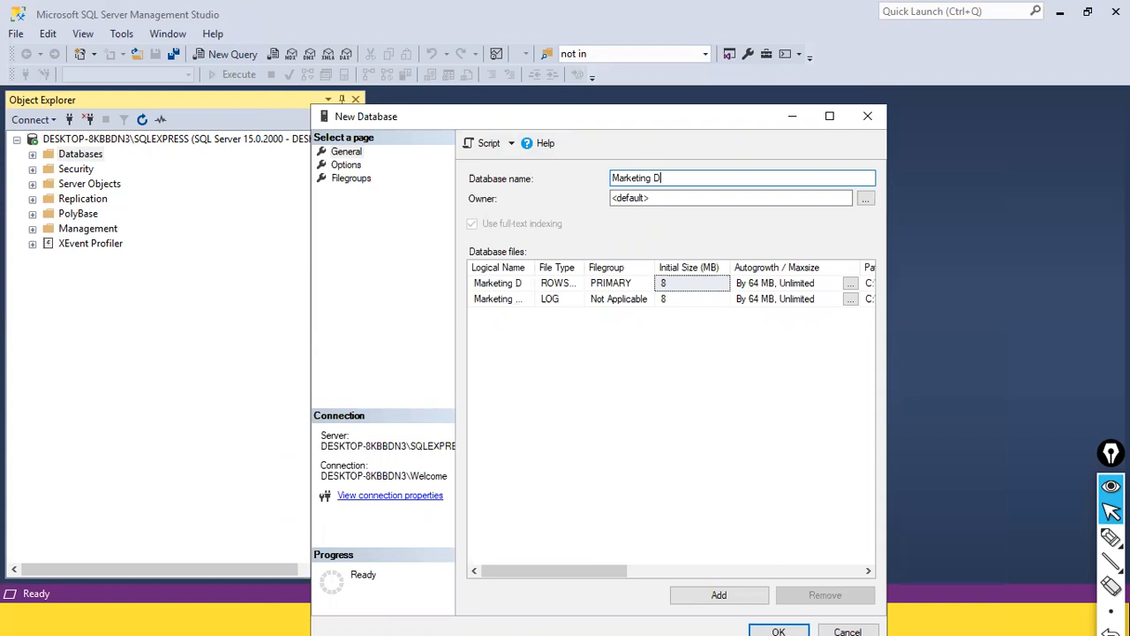
type("atabas e")
key("BackSpace")
key("BackSpace")
key("BackSpace")
key("BackSpace")
key("BackSpace")
key("BackSpace")
key("BackSpace")
key("BackSpace")
key("BackSpace")
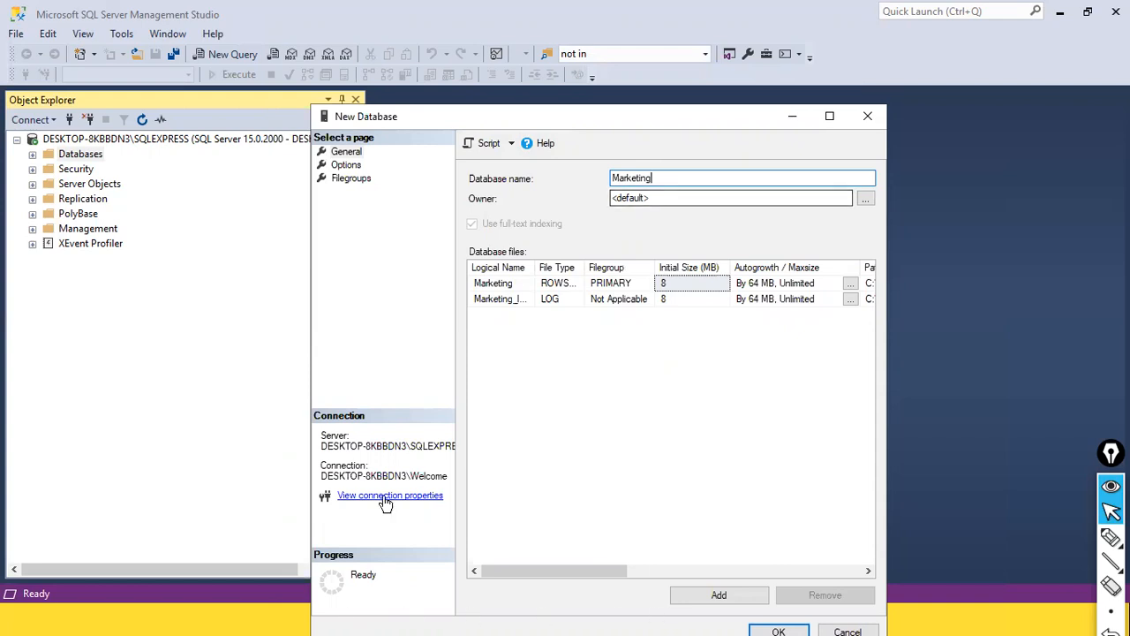
Annotate the New Database dialog with red arrows pointing to the database name and the OK button.
key("ctrl+shift+a")
left_click_drag(559, 189, 612, 182)
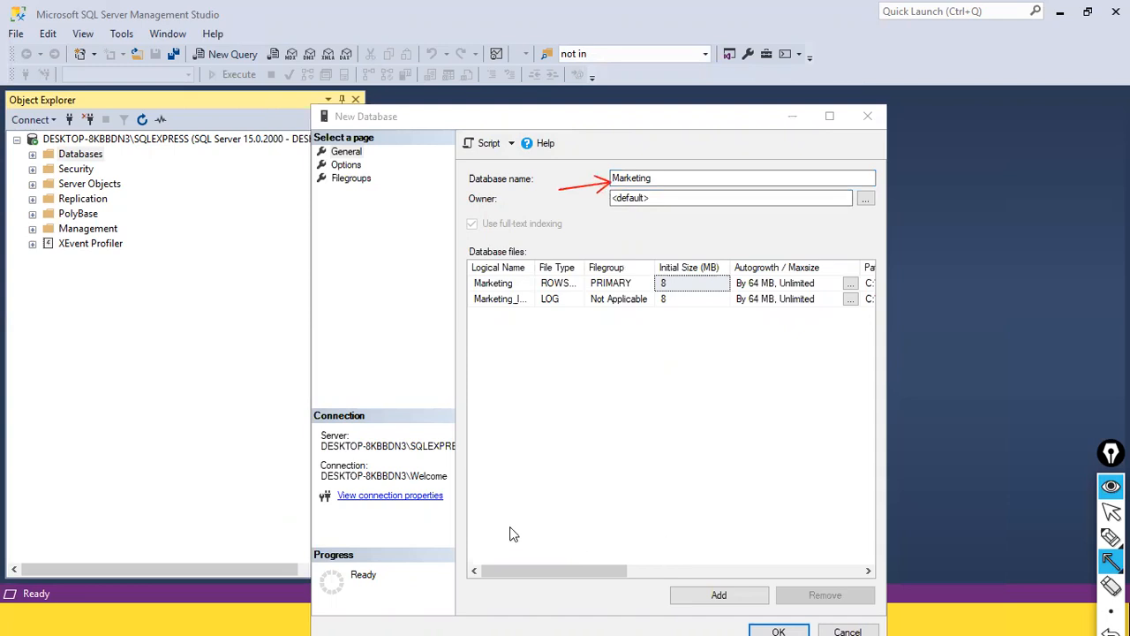
mouse_move(559, 593)
left_mouse_down()
mouse_move(756, 611)
mouse_move(775, 629)
left_mouse_up()
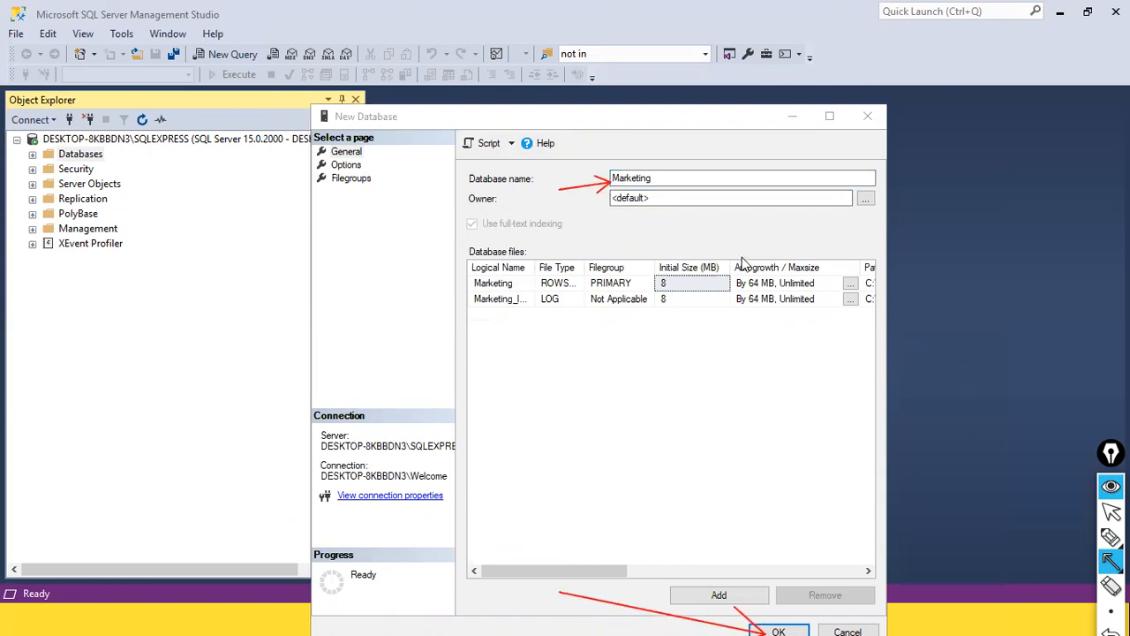
Clear the red arrows and create the Marketing database with its current settings.
key("ctrl+shift+2")
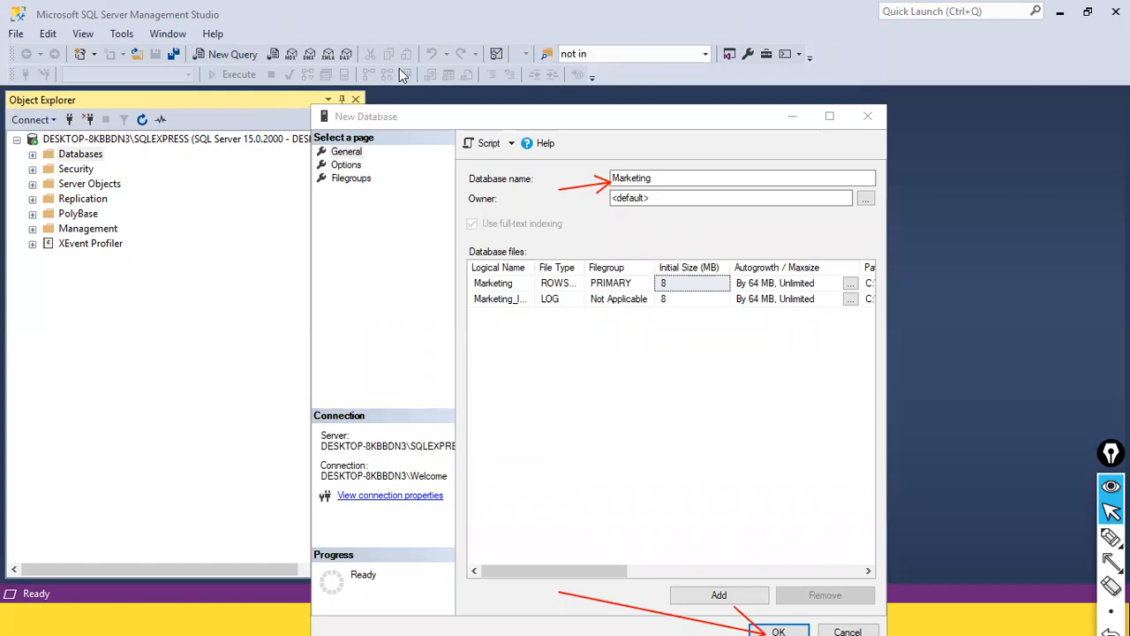
left_click_drag(420, 115, 414, 71)
key("ctrl+shift+7")
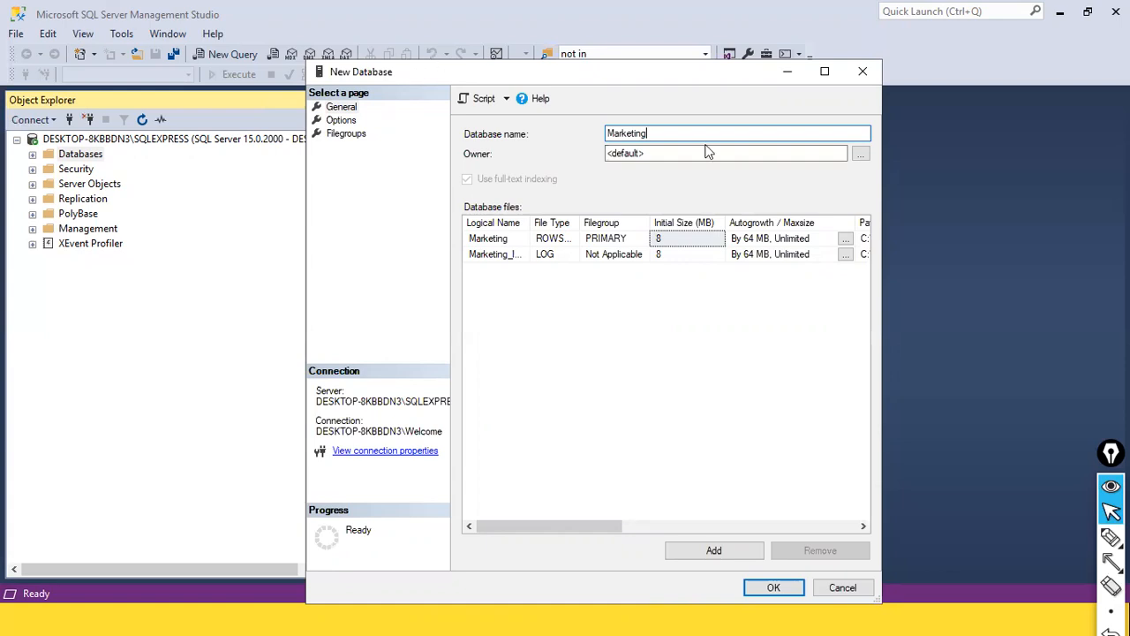
left_click(774, 588)
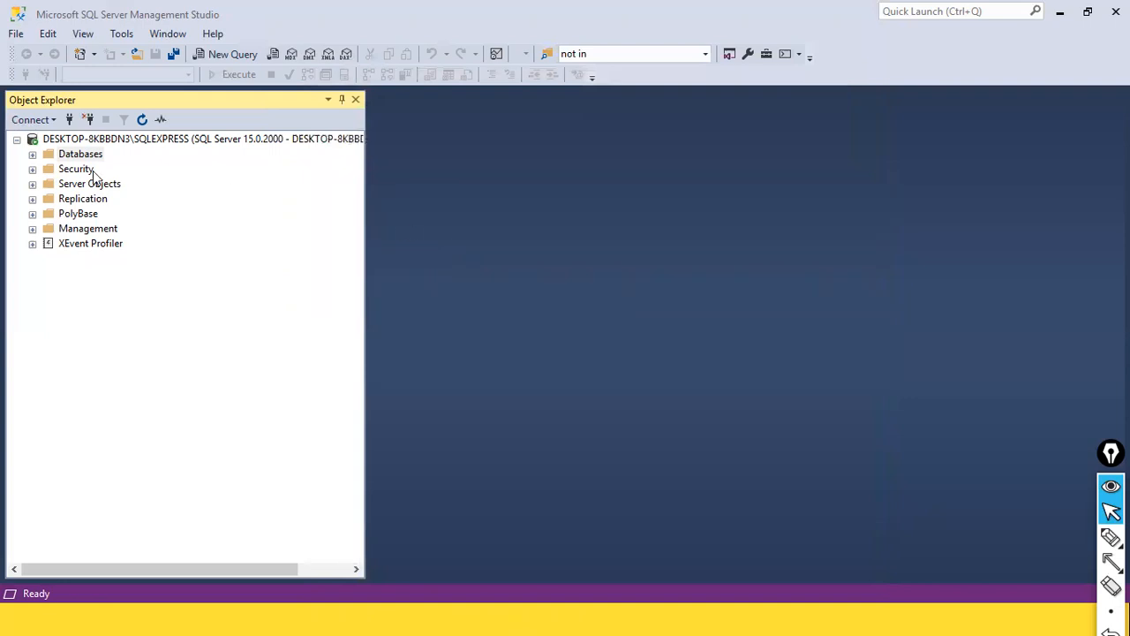
Expand Databases in the server tree, open the Marketing database and expand its Tables folder.
left_click(32, 155)
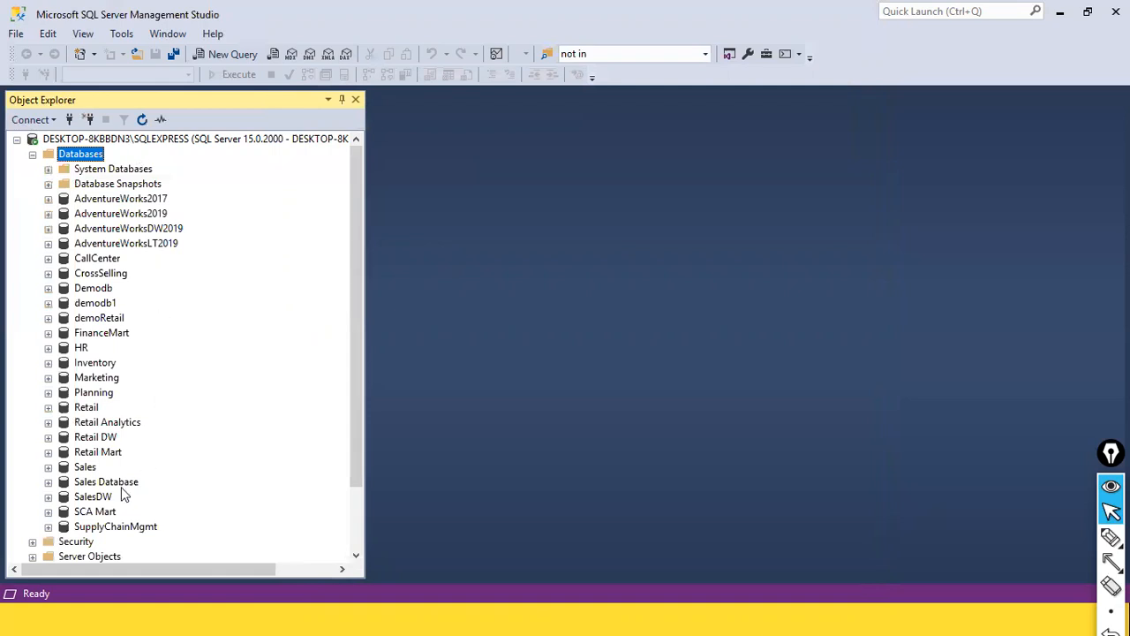
left_click(94, 378)
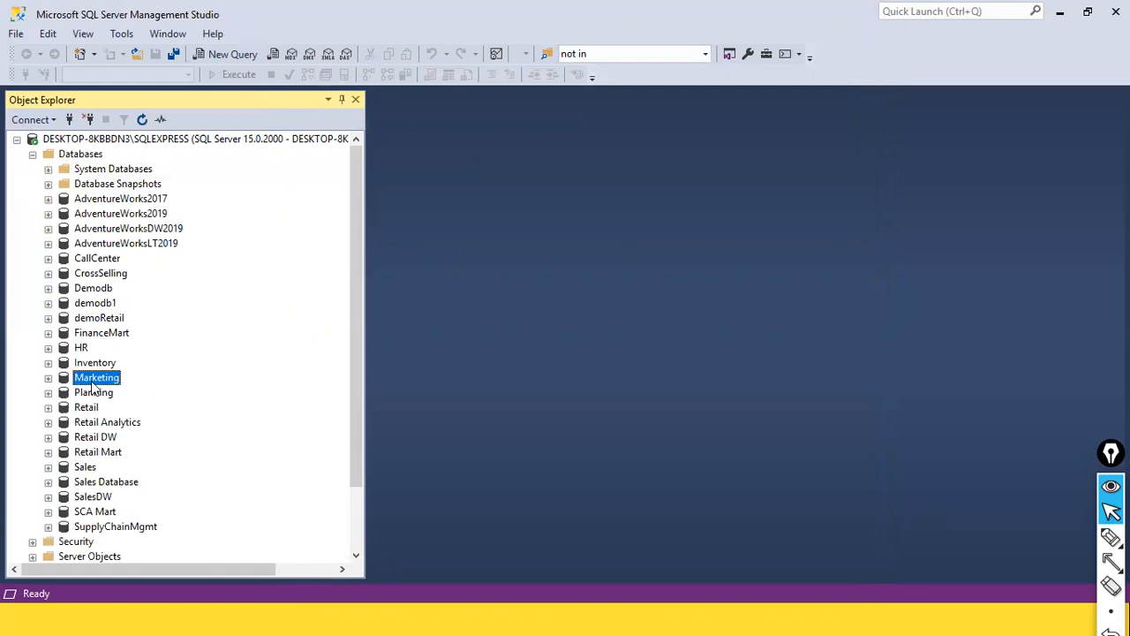
left_click(49, 378)
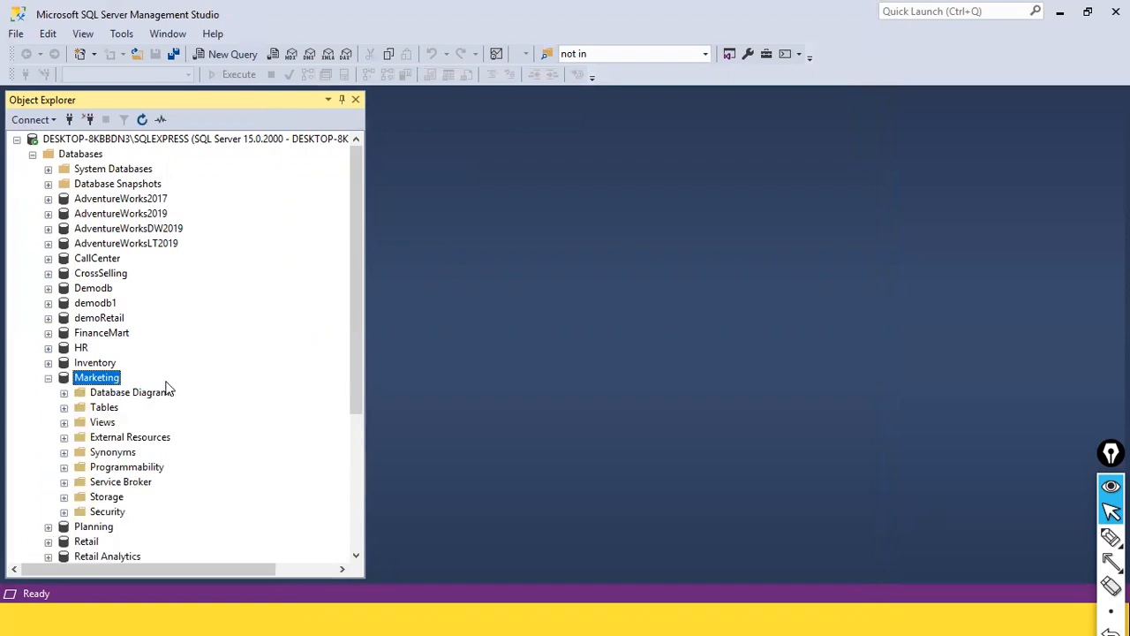
left_click(49, 378)
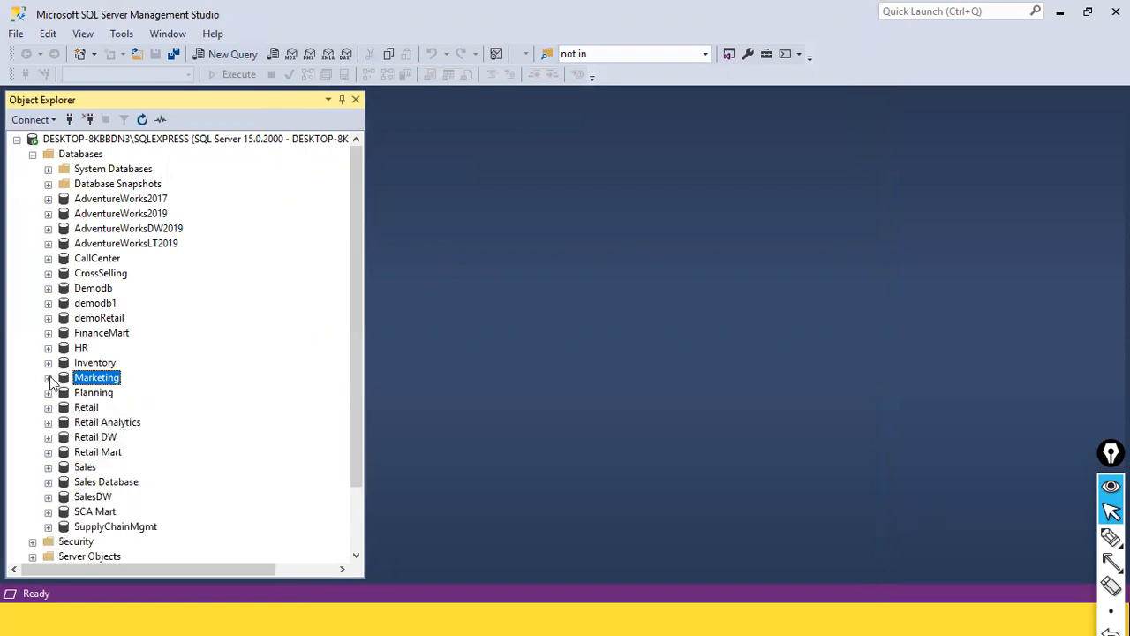
left_click(49, 378)
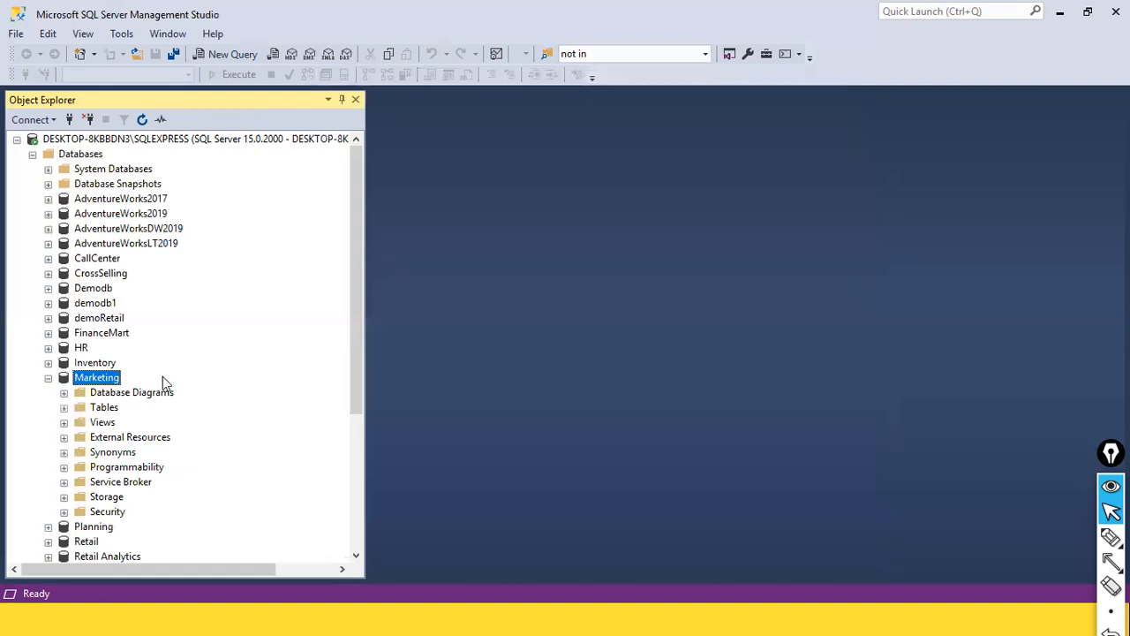
left_click(64, 408)
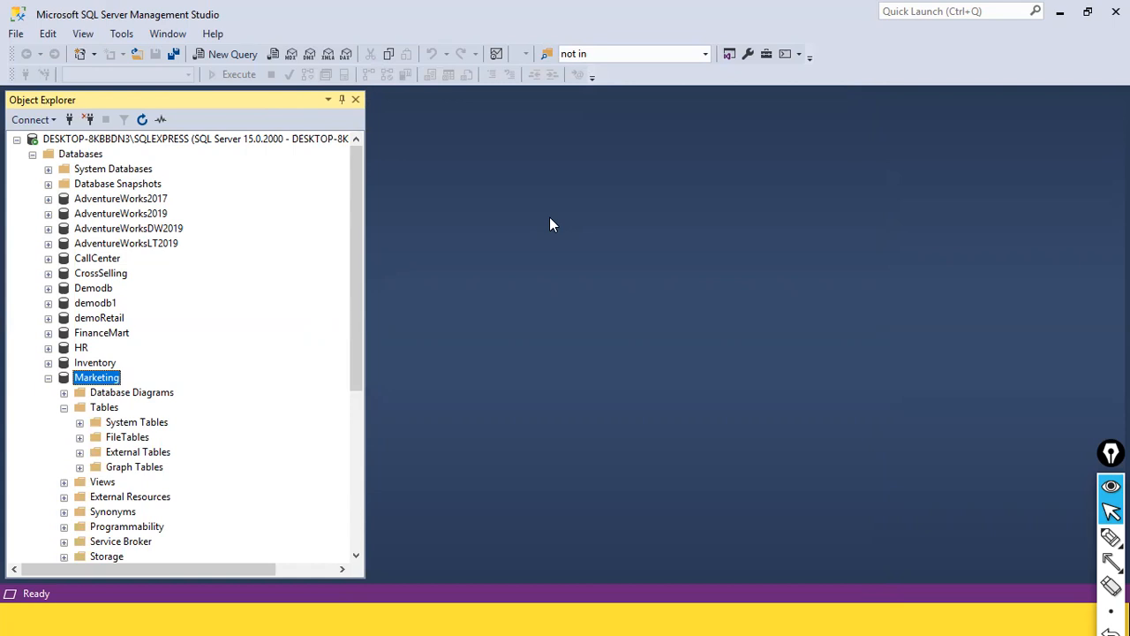
Outline the server name in red and handwrite "more than one database" beside it with a connecting arrow.
key("ctrl+shift+3")
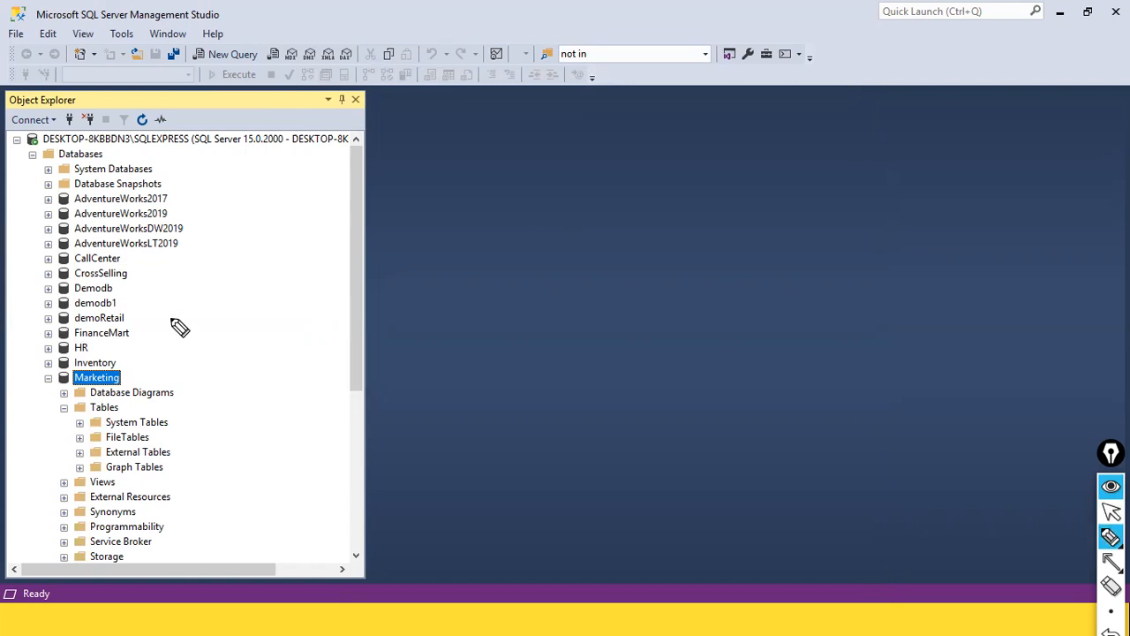
mouse_move(36, 126)
left_mouse_down()
mouse_move(188, 150)
mouse_move(111, 121)
mouse_move(40, 129)
left_mouse_up()
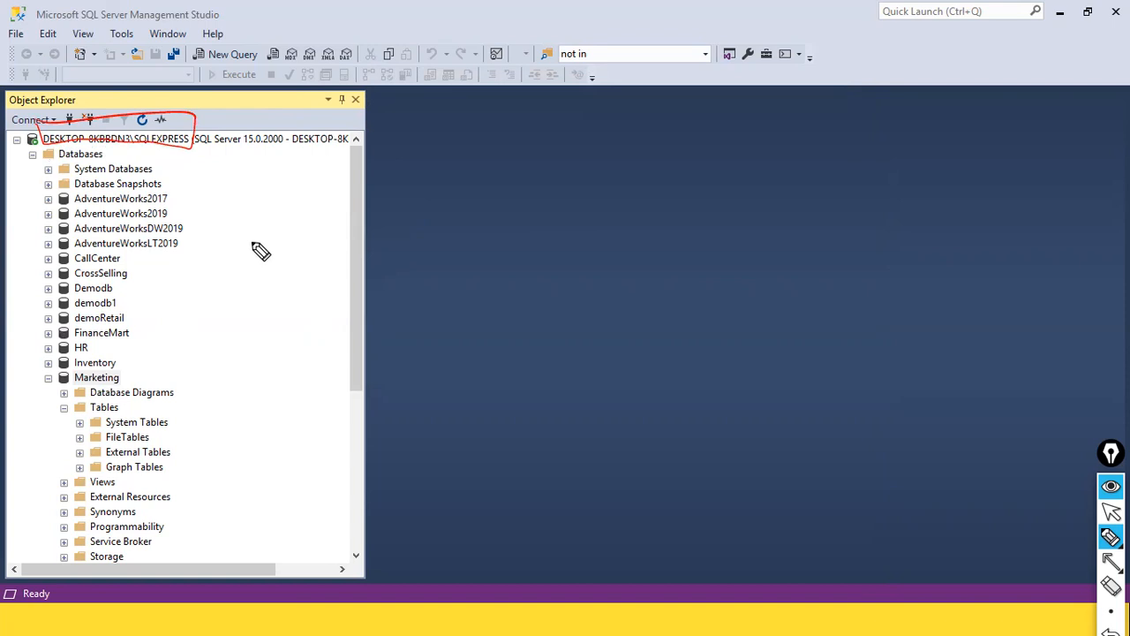
left_click_drag(184, 161, 239, 194)
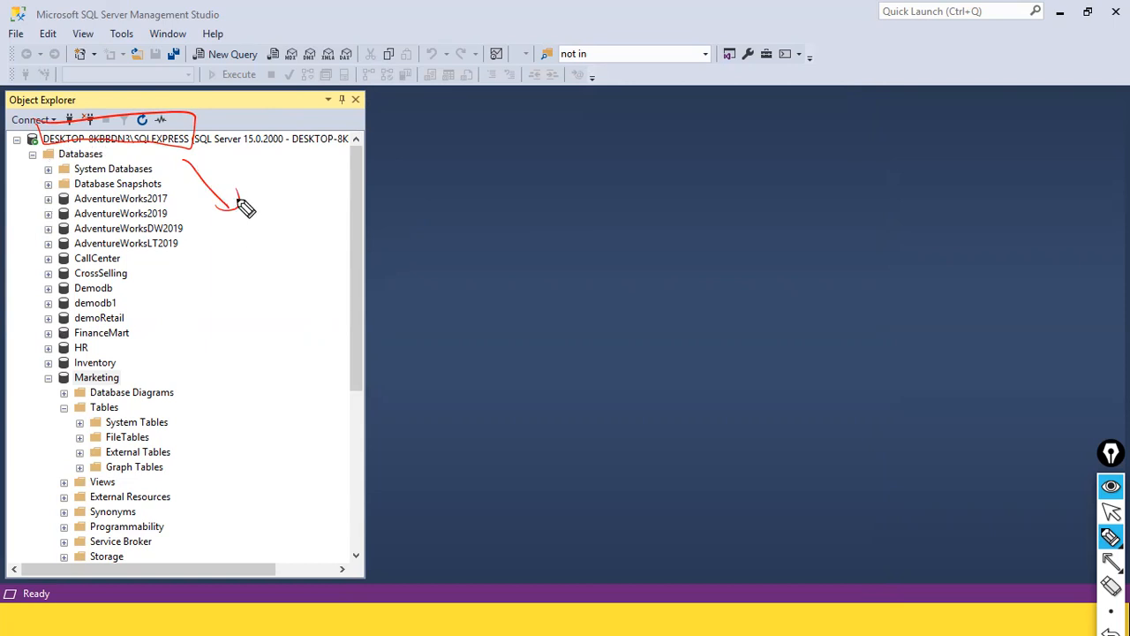
left_click_drag(230, 182, 333, 200)
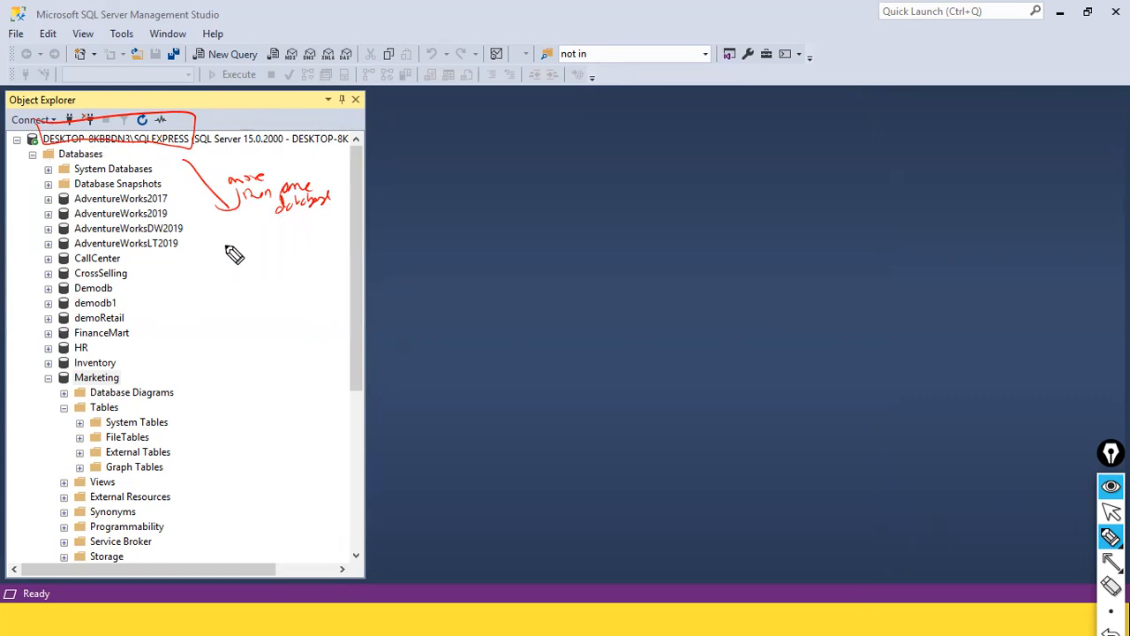
Draw an arrow down from the database note and handwrite "each db can have 0 or more than one table" beneath it.
left_click_drag(302, 221, 288, 262)
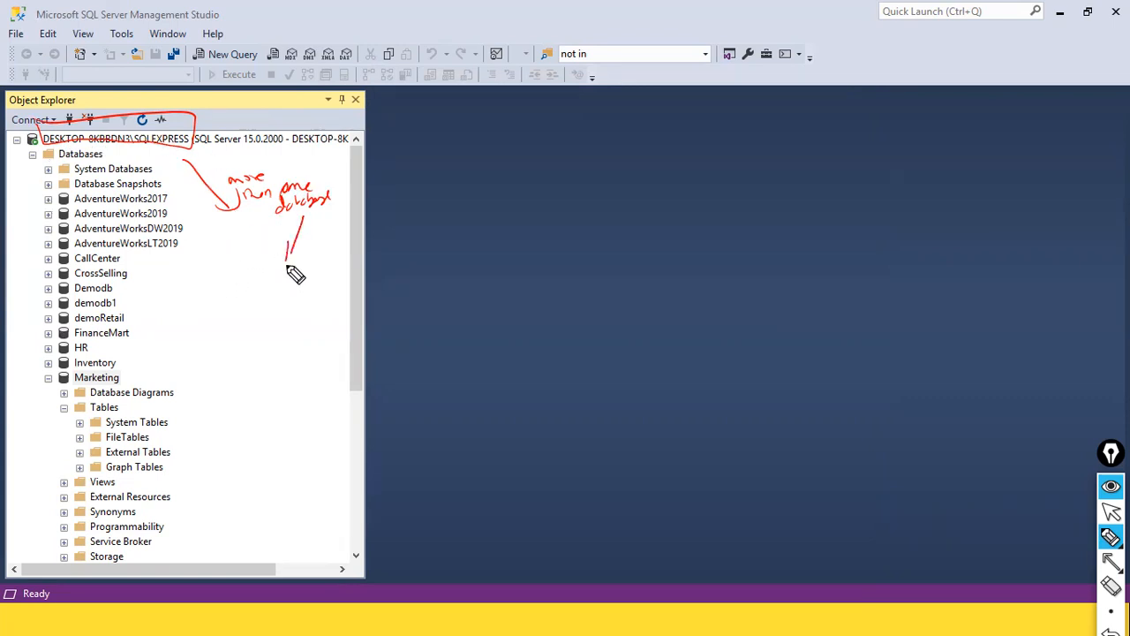
mouse_move(214, 299)
left_mouse_down()
mouse_move(267, 277)
mouse_move(279, 285)
left_mouse_up()
mouse_move(221, 318)
left_mouse_down()
mouse_move(233, 328)
mouse_move(258, 314)
mouse_move(295, 318)
mouse_move(290, 306)
left_mouse_up()
mouse_move(219, 357)
left_mouse_down()
mouse_move(235, 361)
mouse_move(294, 322)
mouse_move(284, 318)
mouse_move(299, 328)
mouse_move(320, 298)
left_mouse_up()
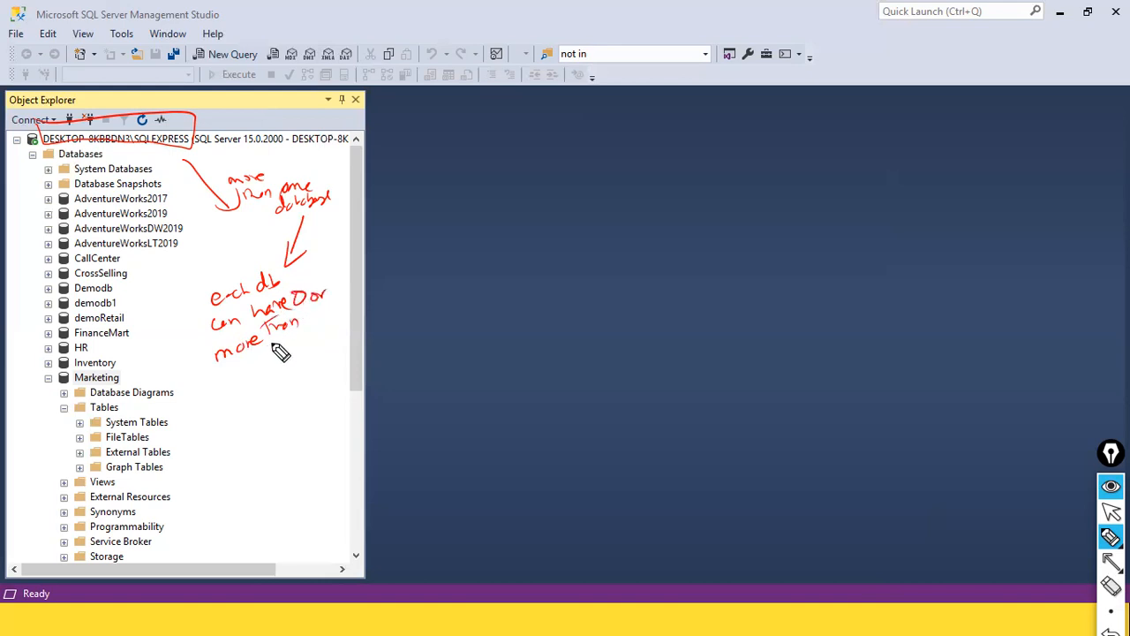
mouse_move(237, 371)
left_mouse_down()
mouse_move(273, 368)
mouse_move(314, 345)
left_mouse_up()
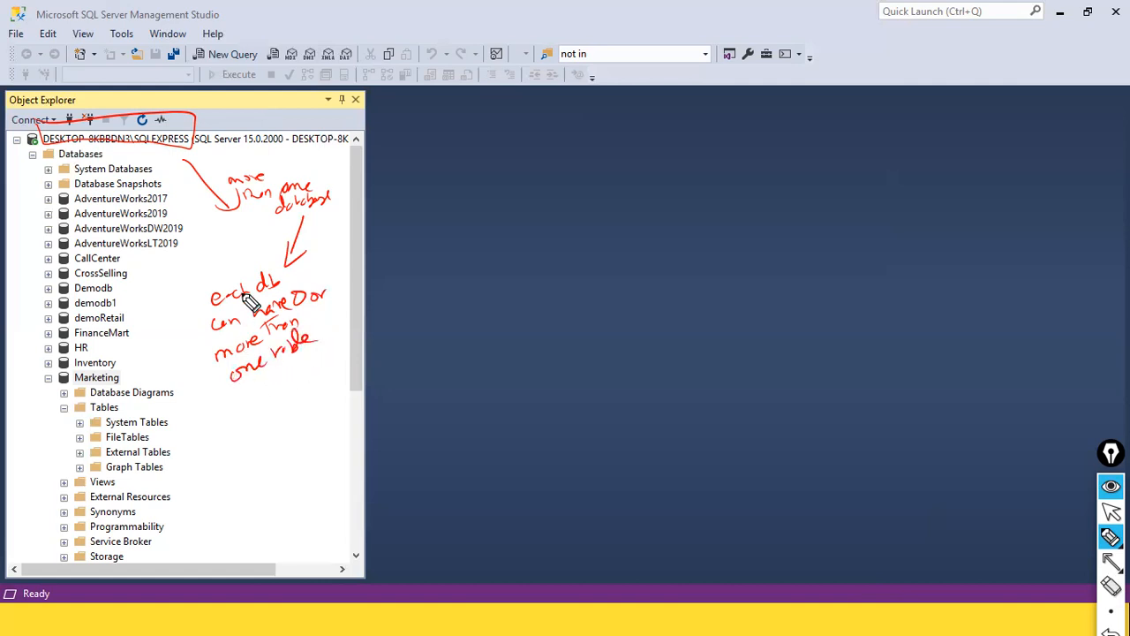
Add relationship marks to the notes: 1 beside the server name, a circled M above the database note, and M above the table note.
left_click_drag(199, 152, 196, 168)
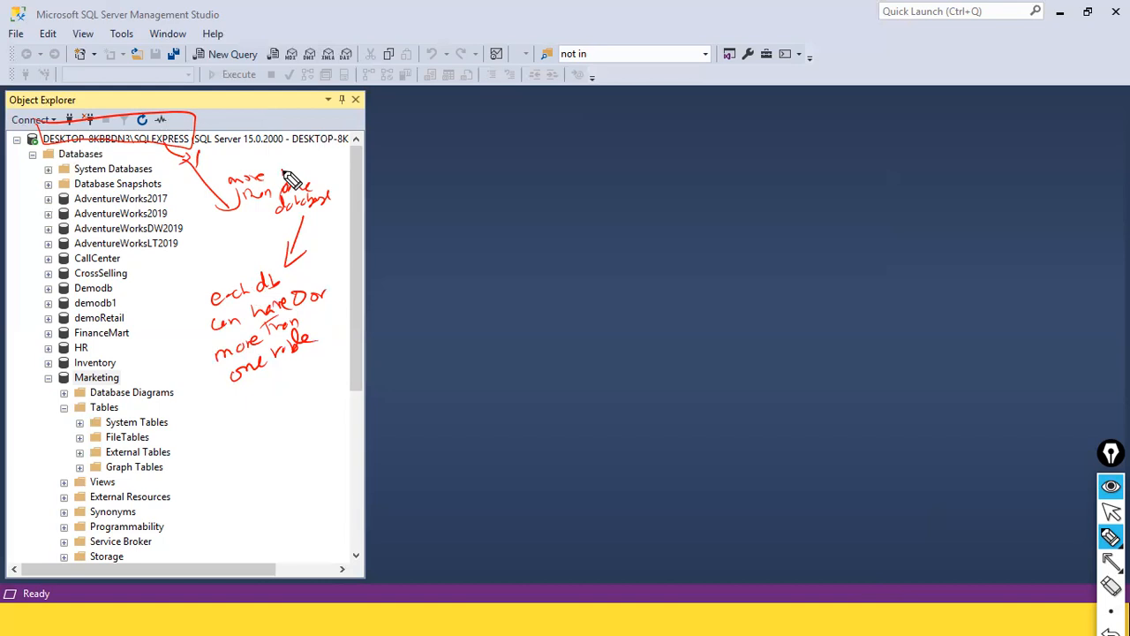
mouse_move(283, 173)
left_mouse_down()
mouse_move(306, 167)
mouse_move(272, 177)
left_mouse_up()
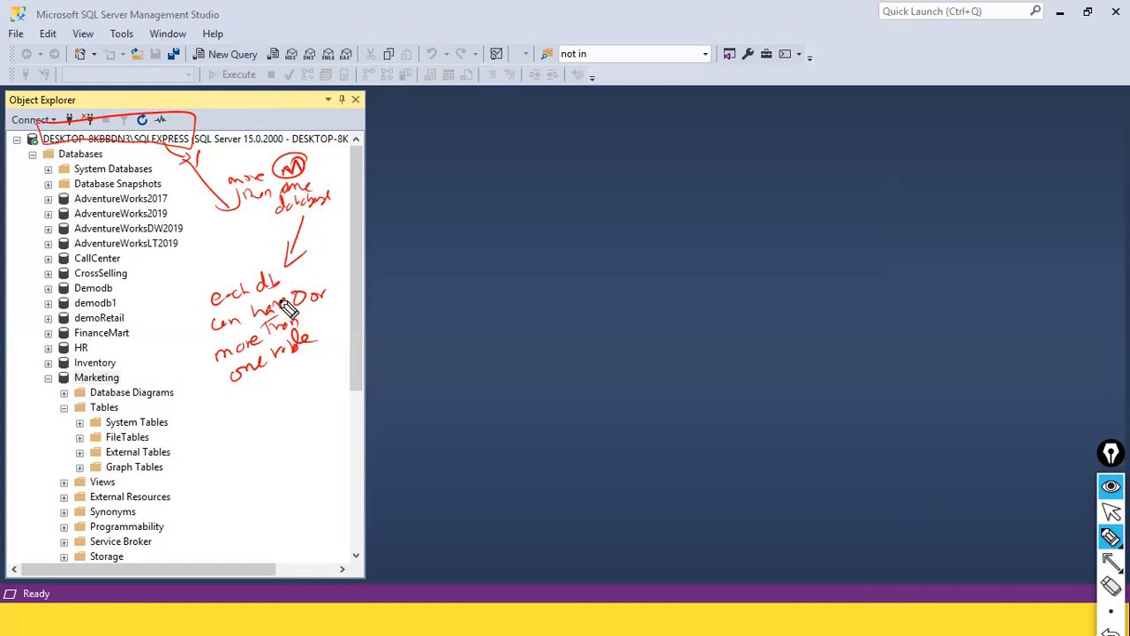
left_click_drag(247, 262, 265, 258)
Sketch a red diagram in the empty workspace with Sql Server branching by arrows into db1, db2 and dbn.
mouse_move(535, 177)
left_mouse_down()
mouse_move(556, 215)
mouse_move(575, 189)
mouse_move(613, 182)
mouse_move(557, 184)
mouse_move(556, 221)
mouse_move(498, 261)
left_mouse_up()
mouse_move(558, 221)
left_mouse_down()
mouse_move(634, 217)
mouse_move(632, 250)
left_mouse_up()
mouse_move(490, 258)
left_mouse_down()
mouse_move(505, 262)
mouse_move(497, 291)
mouse_move(511, 295)
mouse_move(587, 283)
left_mouse_up()
mouse_move(568, 226)
left_mouse_down()
mouse_move(570, 264)
mouse_move(673, 275)
left_mouse_up()
left_click_drag(623, 240, 633, 254)
left_click_drag(633, 254, 645, 244)
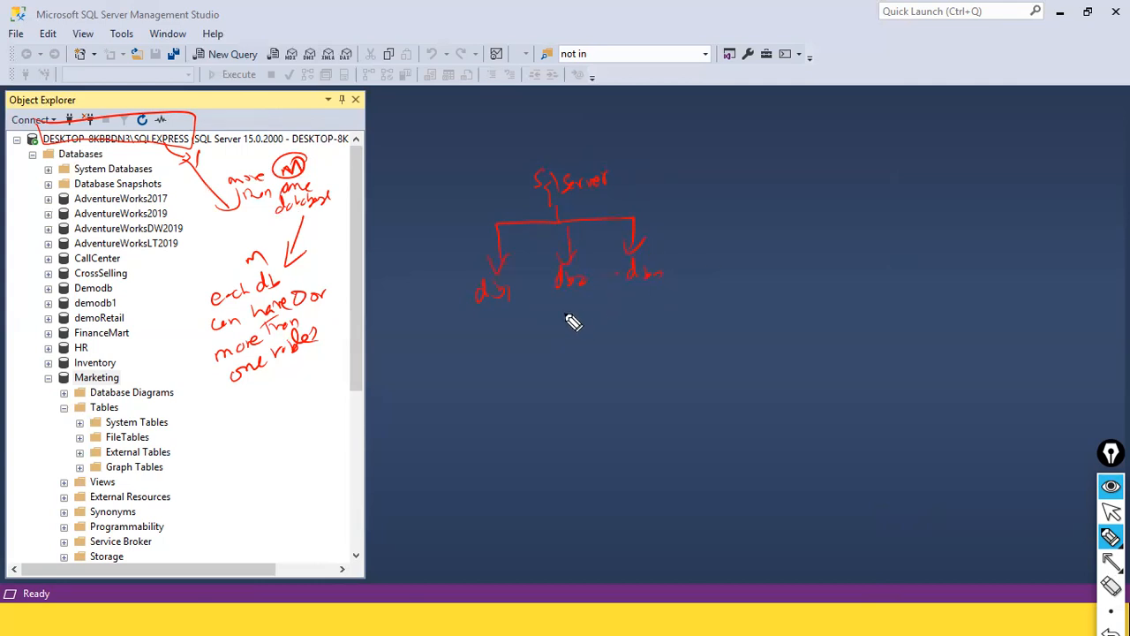
Extend the diagram with db1 branching into table1 through table n, and circle Sql Server.
left_click_drag(487, 314, 489, 323)
mouse_move(440, 374)
left_mouse_down()
mouse_move(498, 327)
mouse_move(535, 360)
left_mouse_up()
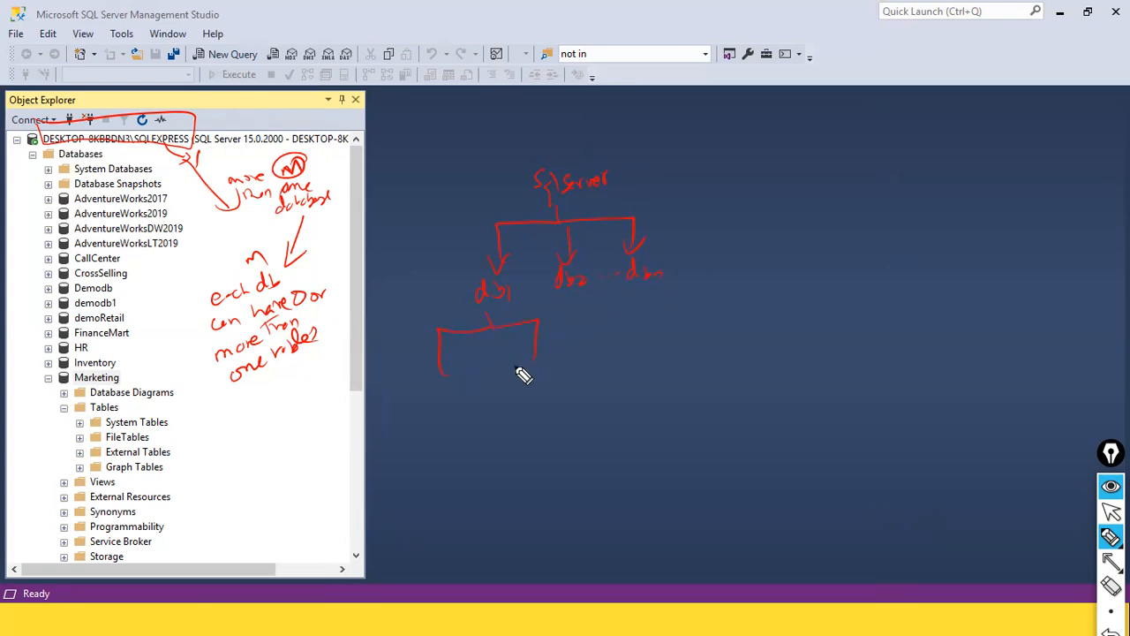
mouse_move(421, 407)
left_mouse_down()
mouse_move(426, 425)
mouse_move(529, 382)
mouse_move(547, 395)
mouse_move(556, 386)
left_mouse_up()
mouse_move(439, 368)
left_mouse_down()
mouse_move(445, 380)
mouse_move(454, 369)
left_mouse_up()
mouse_move(527, 357)
left_mouse_down()
mouse_move(530, 366)
mouse_move(544, 353)
left_mouse_up()
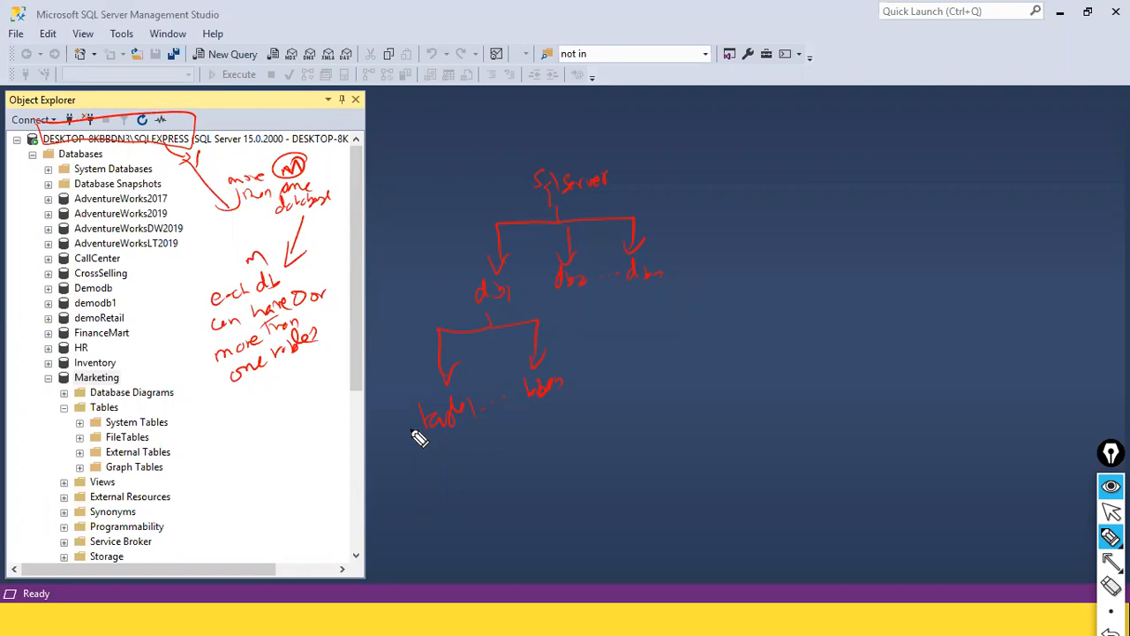
mouse_move(614, 140)
left_mouse_down()
mouse_move(512, 172)
mouse_move(629, 146)
left_mouse_up()
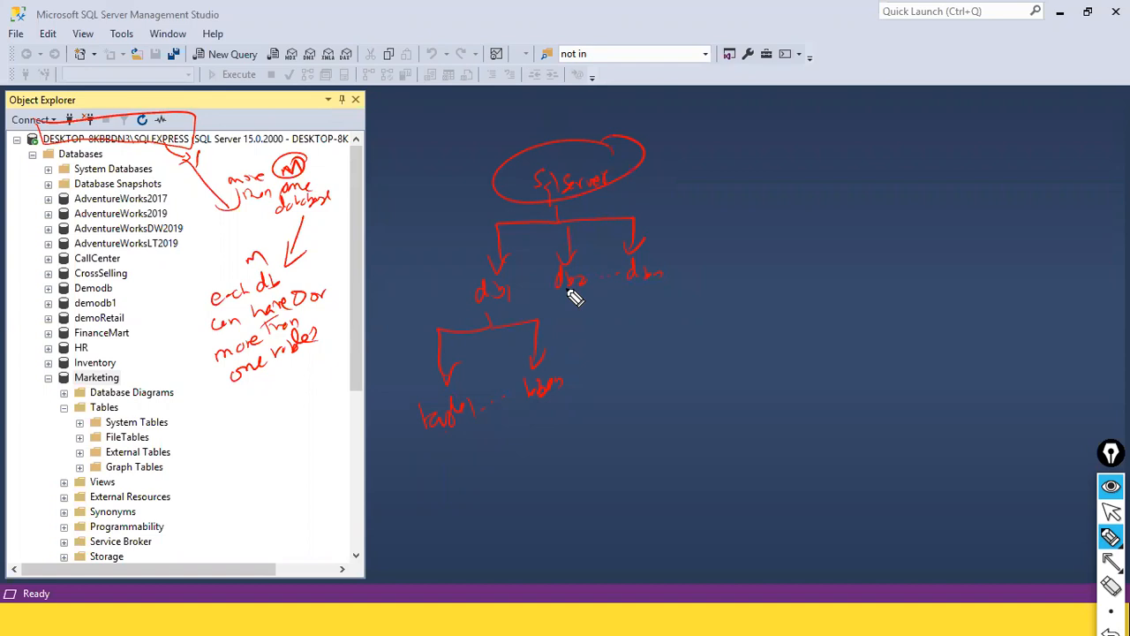
Clear the diagram, mark the Marketing database, its Tables folder and the server name in red, and erase those marks.
key("ctrl+shift+7")
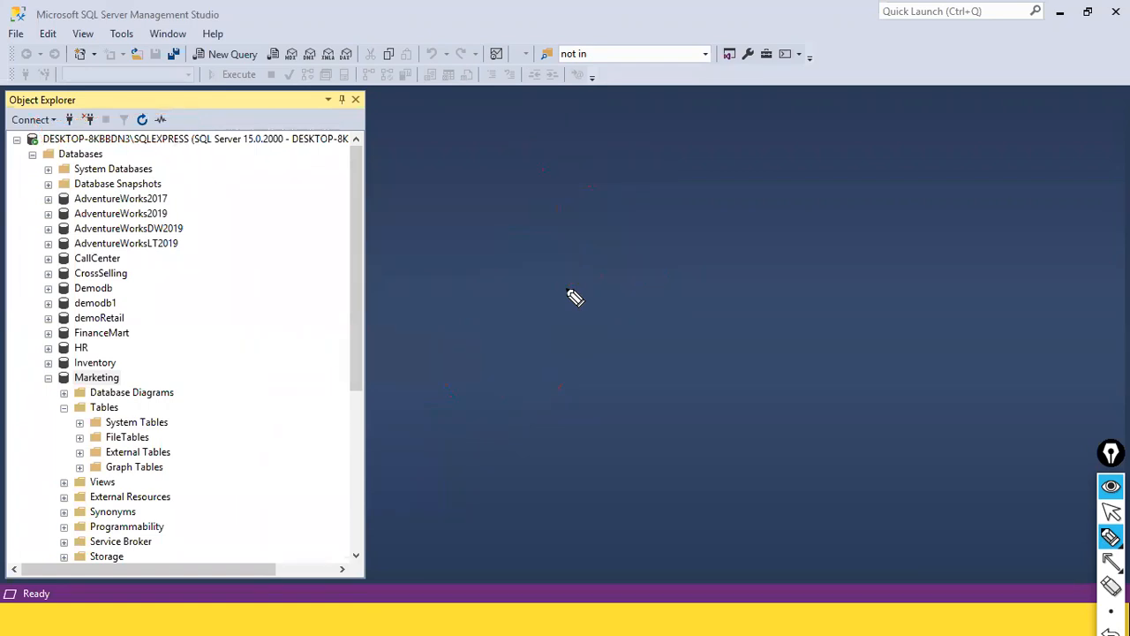
left_click_drag(123, 376, 155, 356)
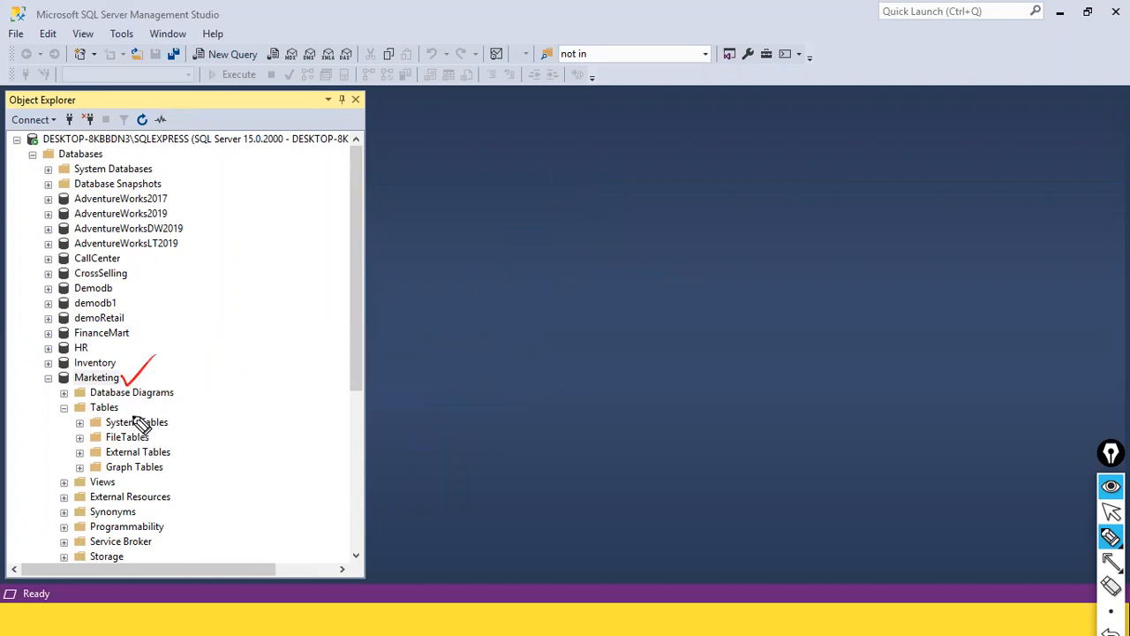
left_click_drag(120, 409, 133, 407)
mouse_move(202, 122)
left_mouse_down()
mouse_move(173, 116)
mouse_move(17, 141)
mouse_move(153, 153)
mouse_move(173, 108)
left_mouse_up()
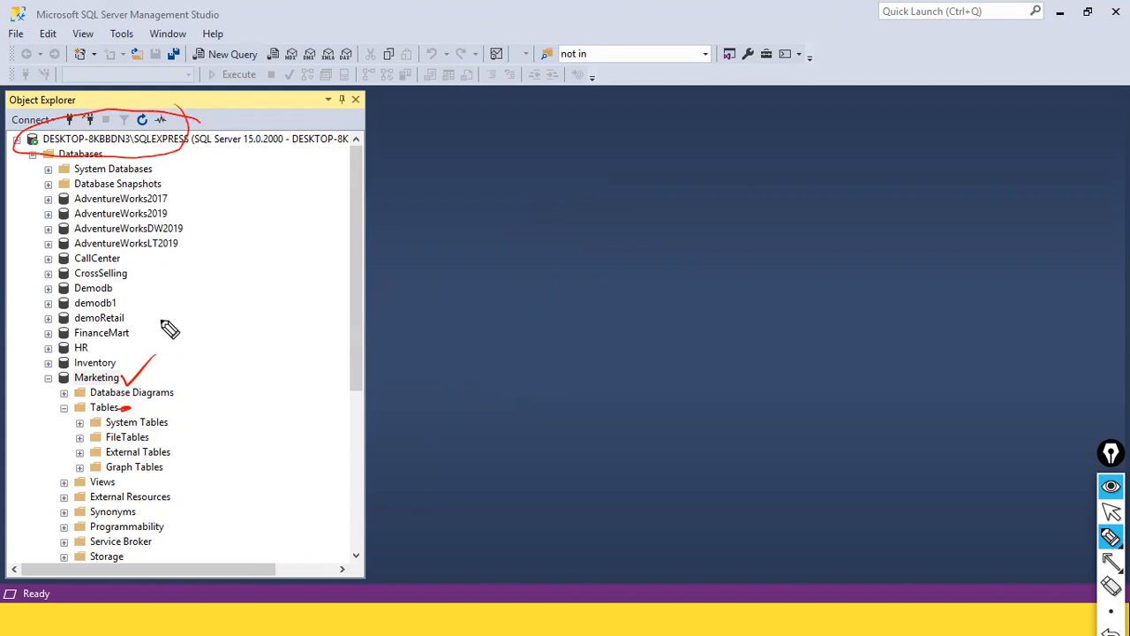
key("ctrl+shift+c")
key("ctrl+shift+1")
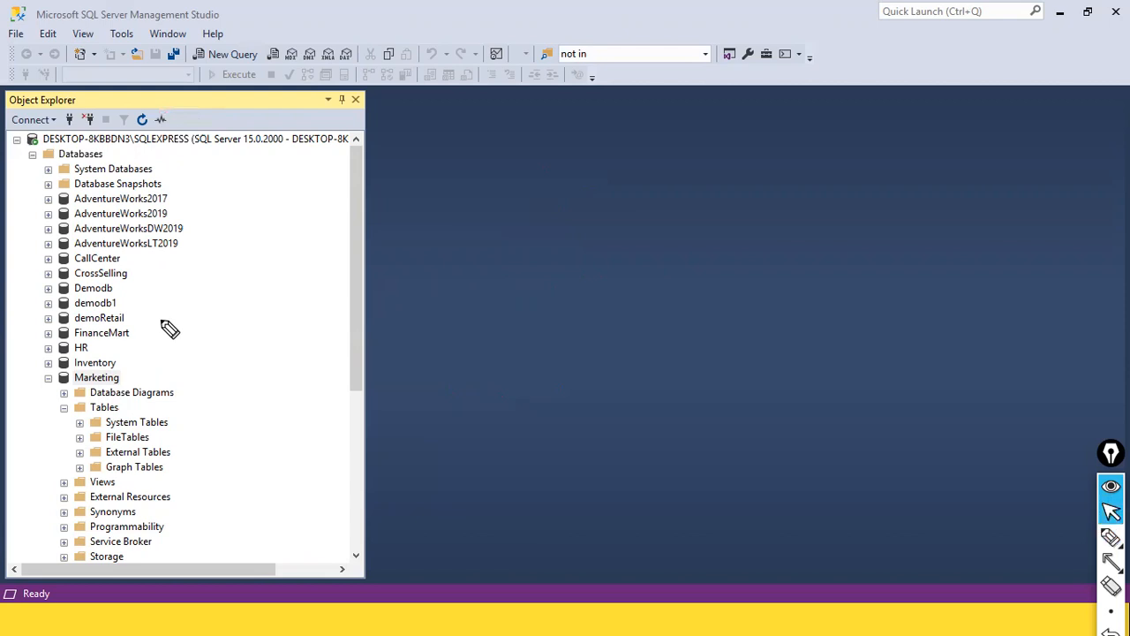
Start the Import Data task for the Marketing database.
key("XF86AudioRaiseVolume")
scroll(181, 353, "down", 3)
scroll(181, 353, "up", 2)
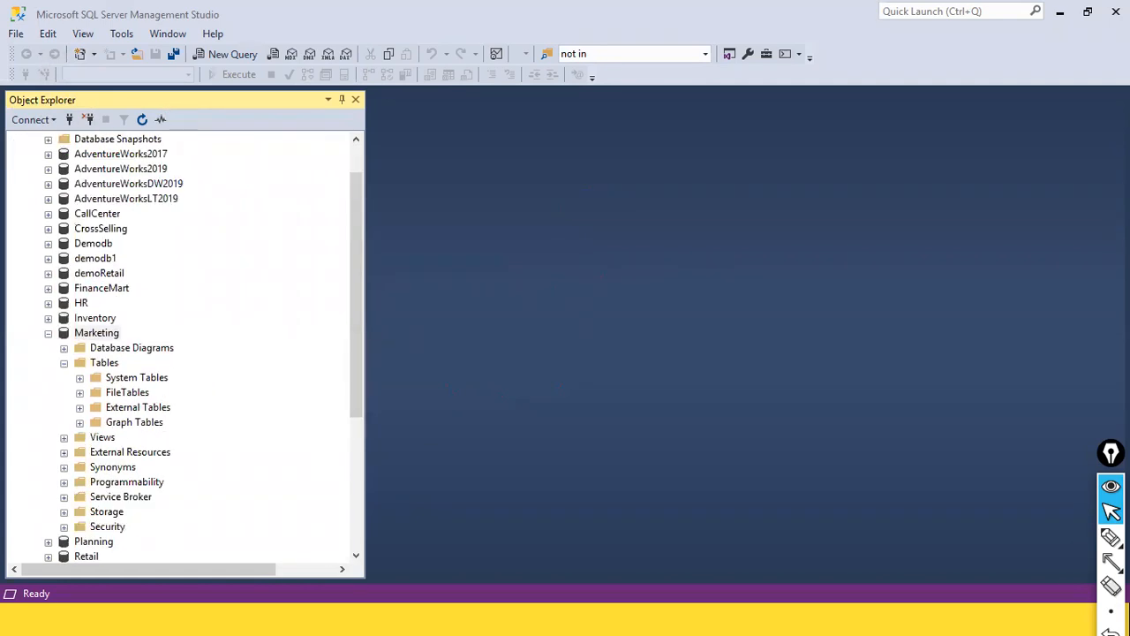
left_click(97, 333)
key("Escape")
right_click(108, 338)
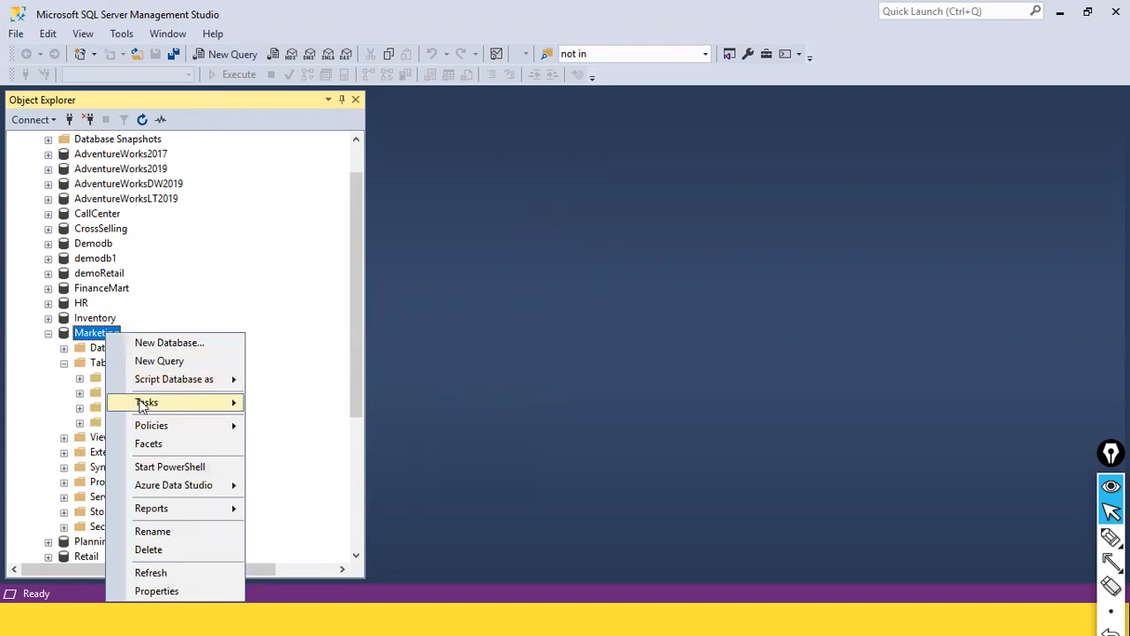
mouse_move(151, 427)
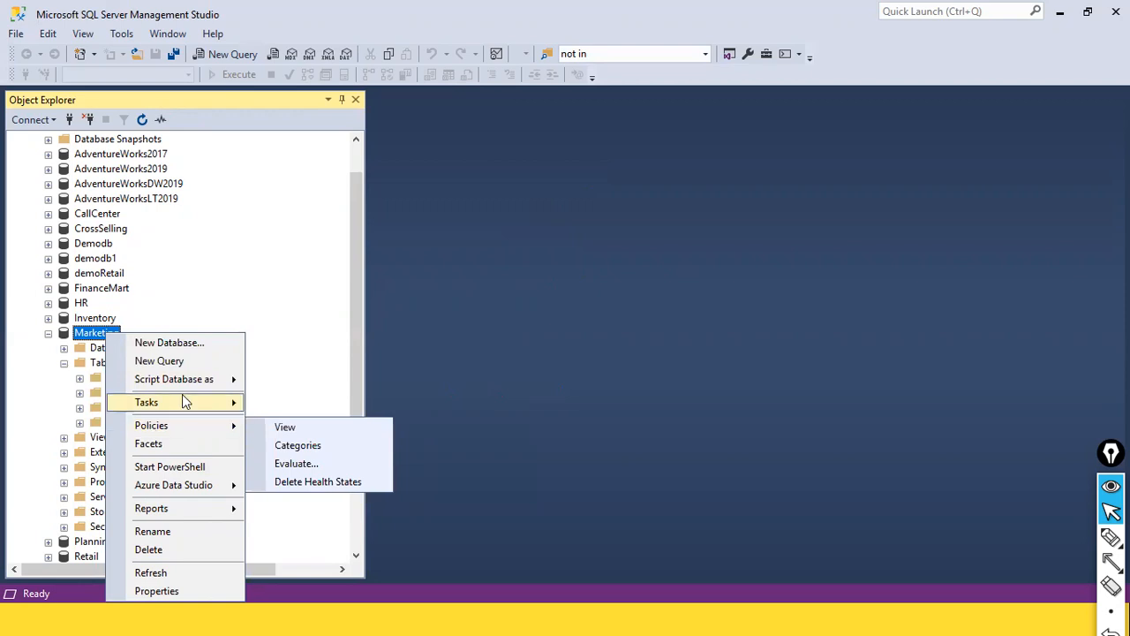
mouse_move(185, 402)
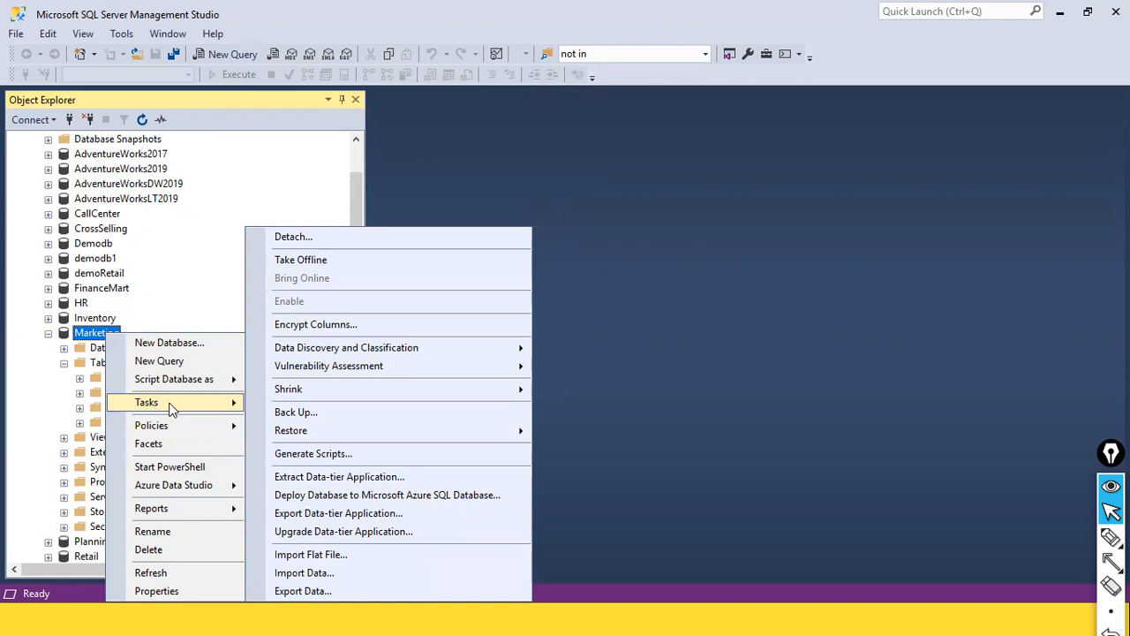
left_click(352, 573)
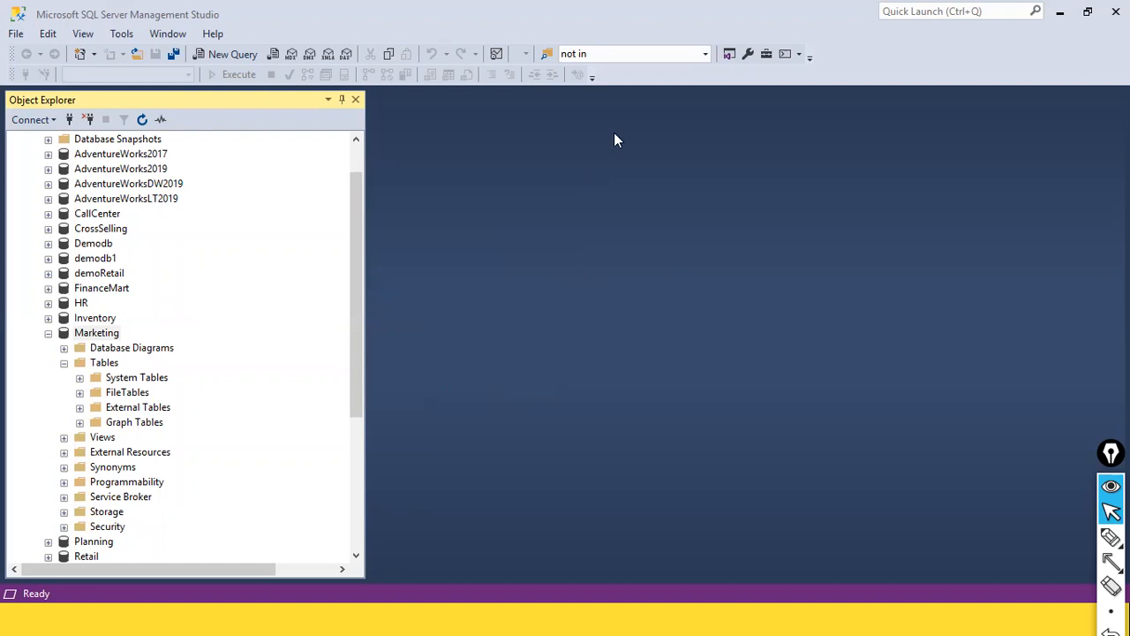
In Zoom's audio settings, switch the microphone to Same as System (3- USB Advanced Audio Device) and close the settings.
left_click(829, 227)
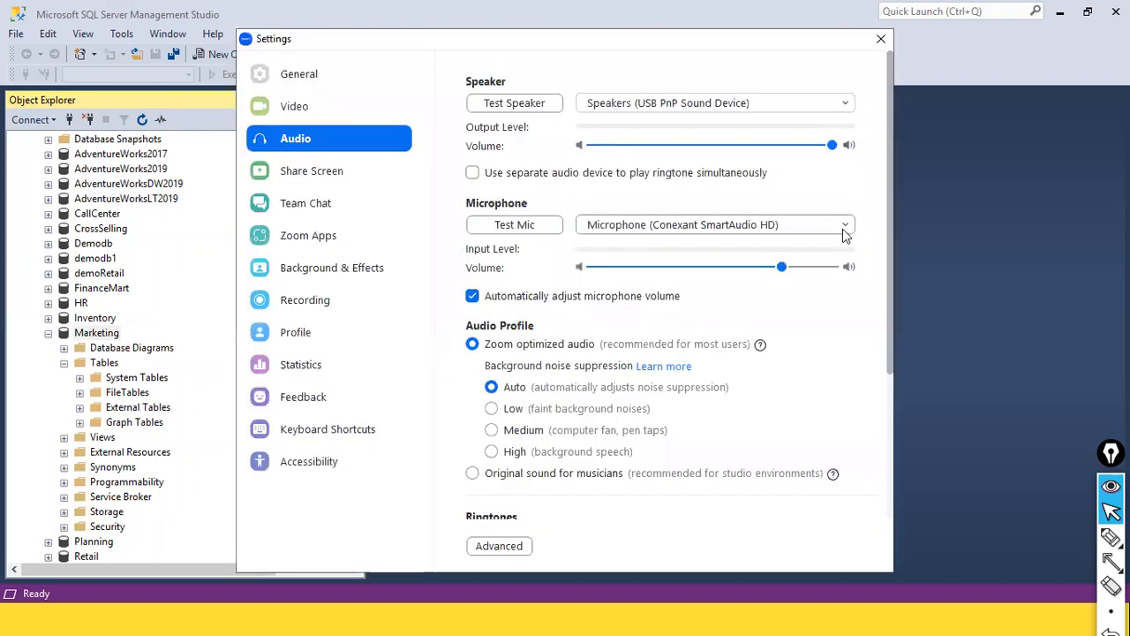
left_click(844, 228)
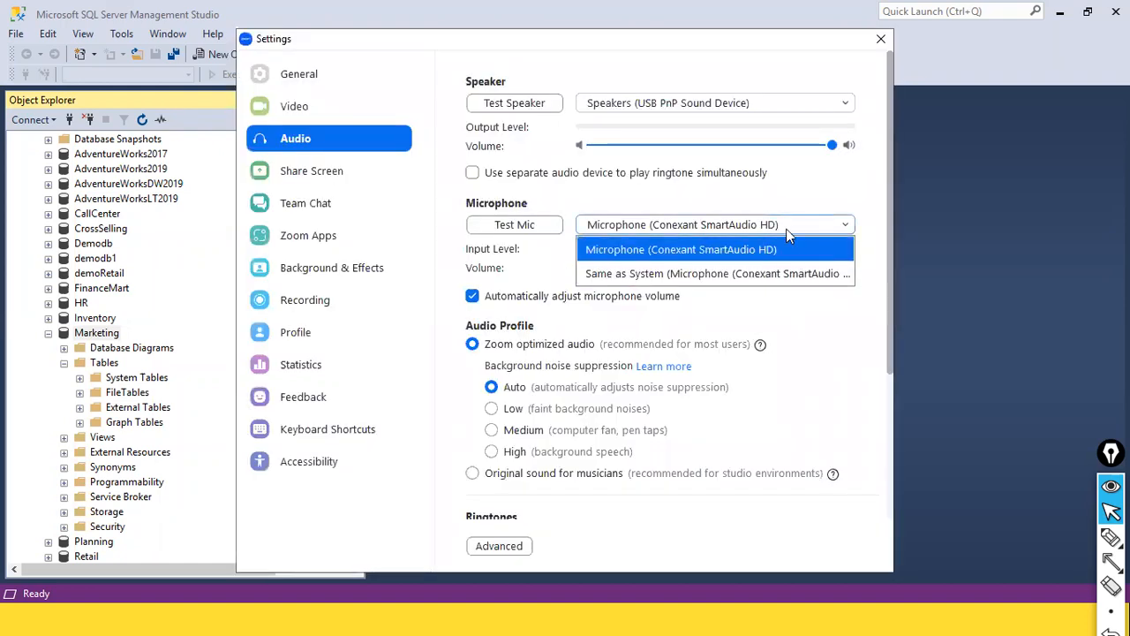
left_click(799, 204)
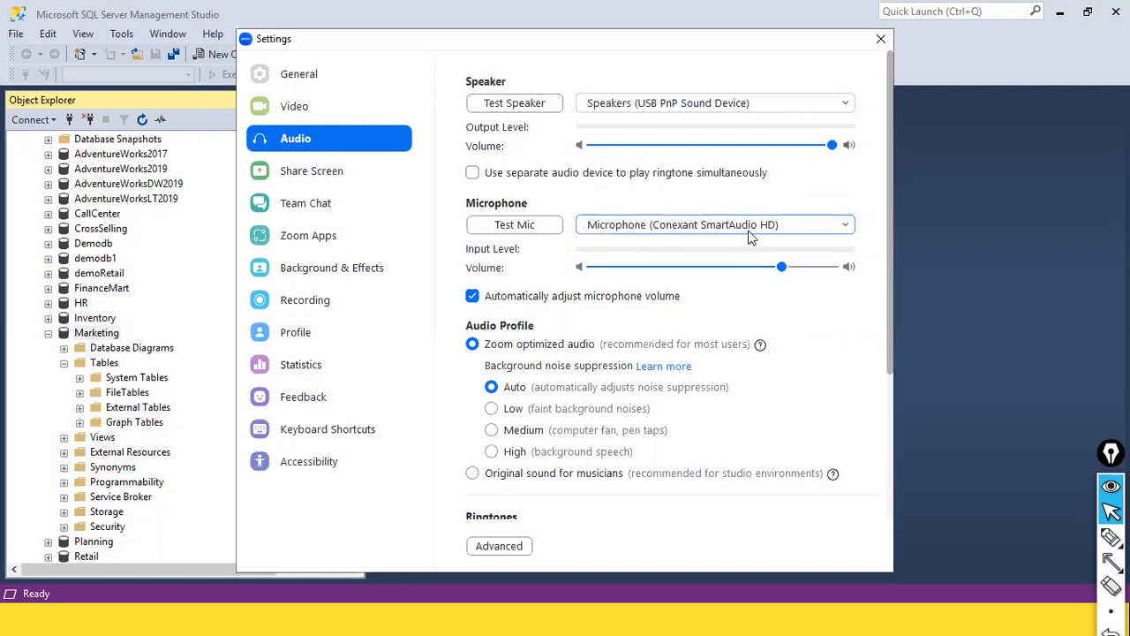
left_click(848, 227)
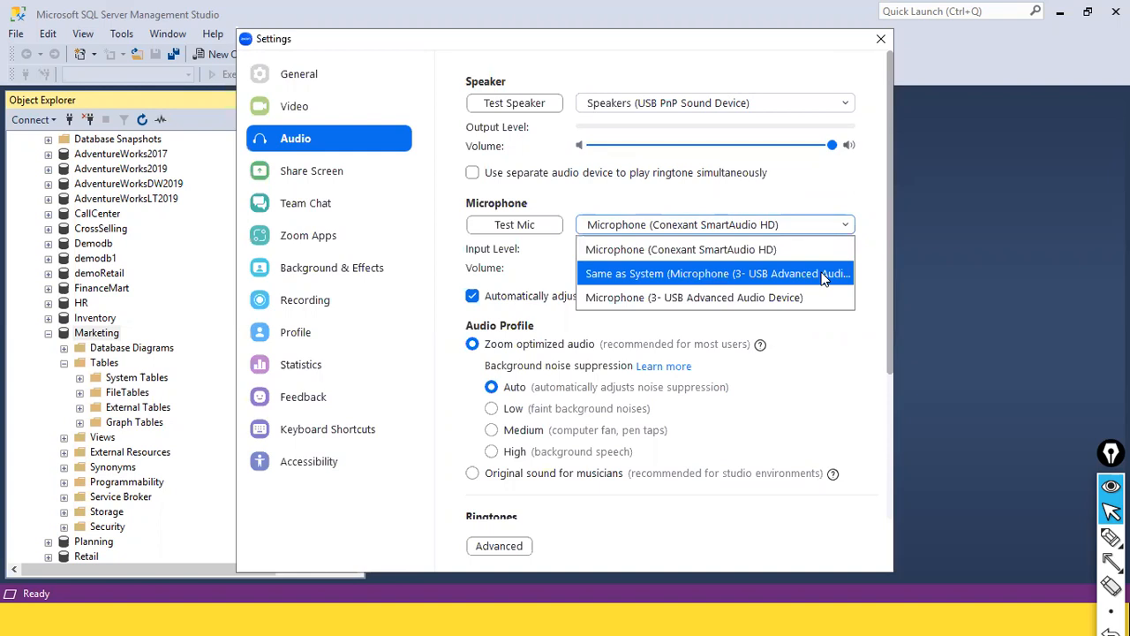
left_click(824, 275)
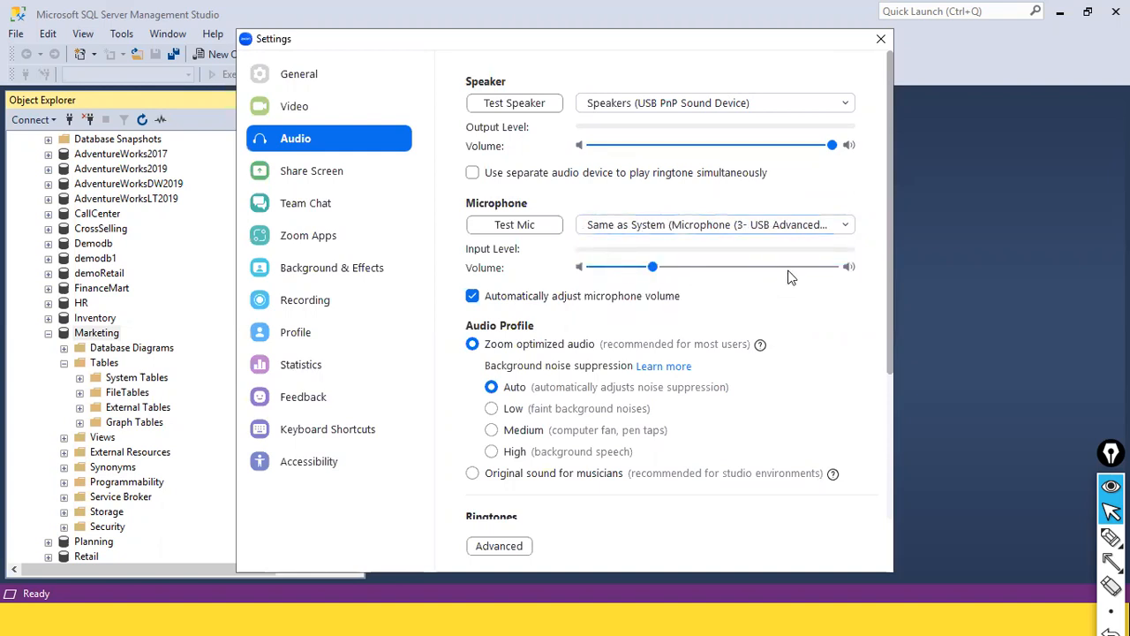
scroll(609, 424, "down", 5)
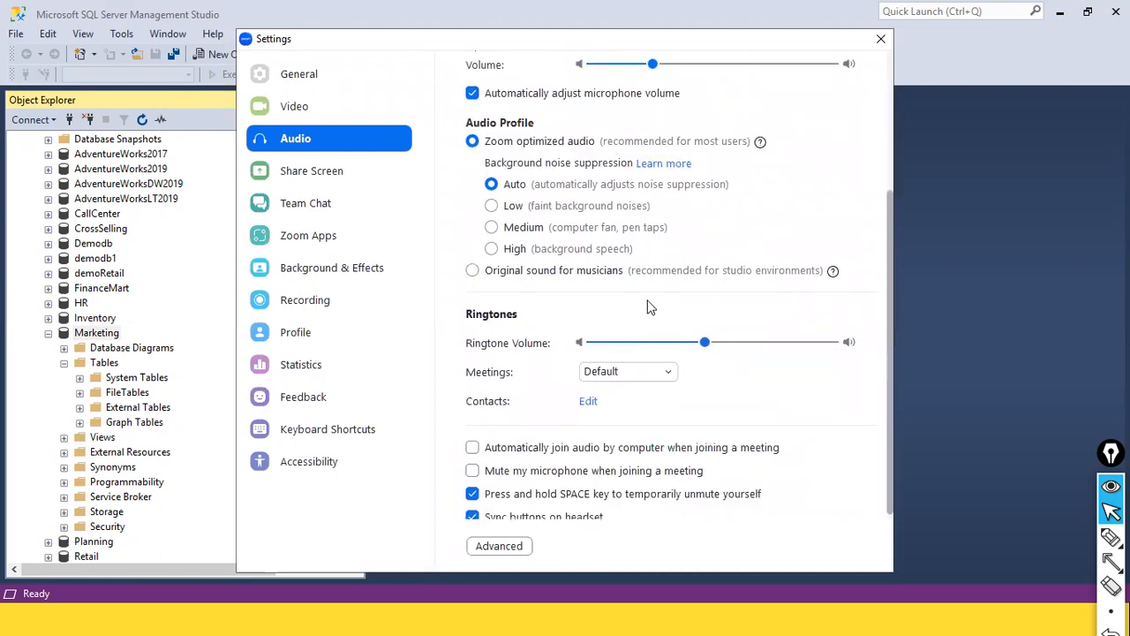
scroll(694, 194, "up", 2)
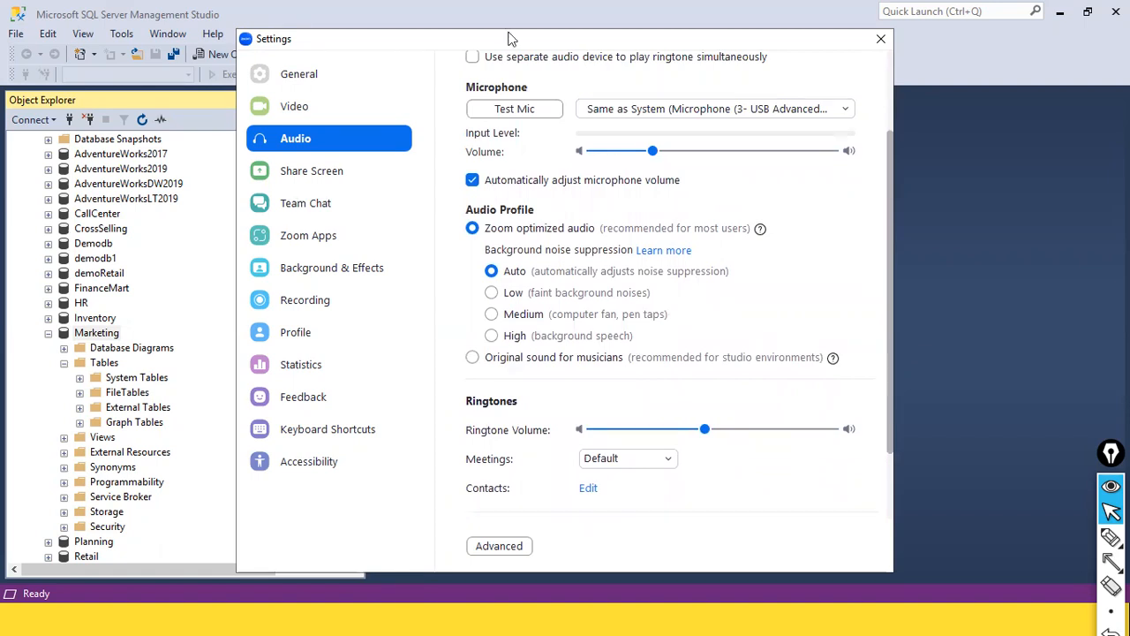
left_click(881, 39)
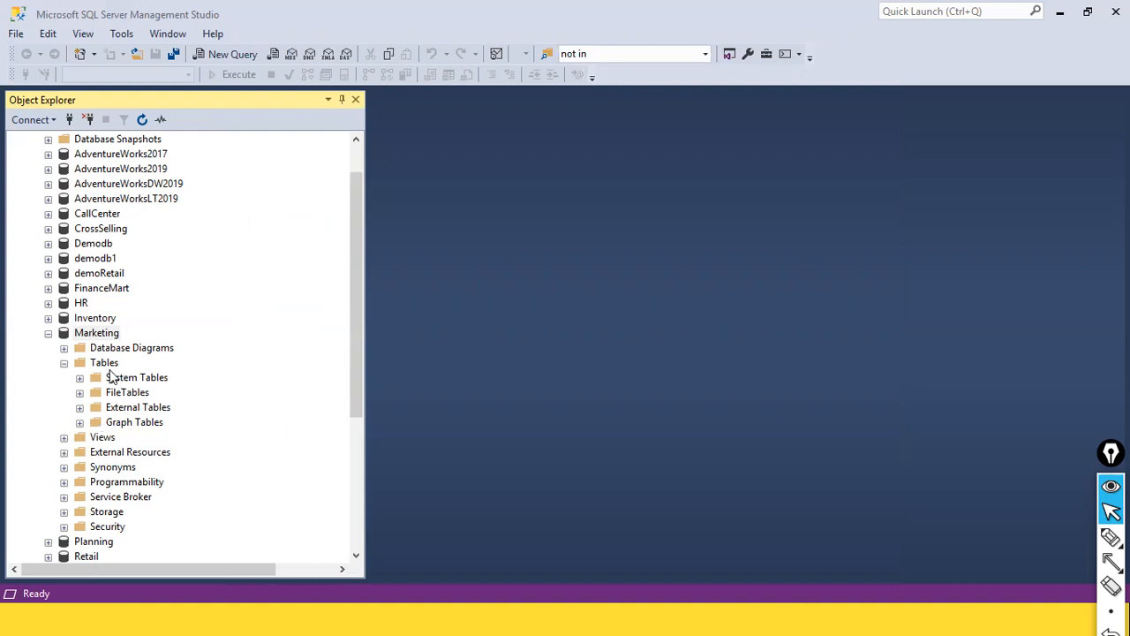
Reopen the Import Data wizard for the Marketing database and advance to the choice of data source.
left_click(100, 334)
right_click(101, 339)
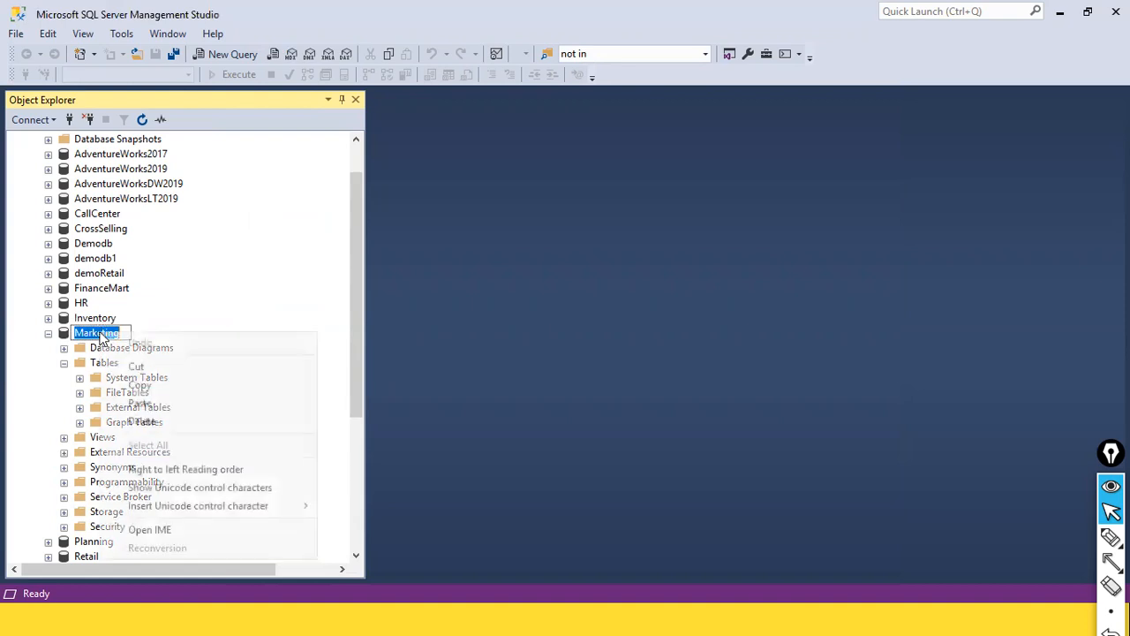
right_click(106, 335)
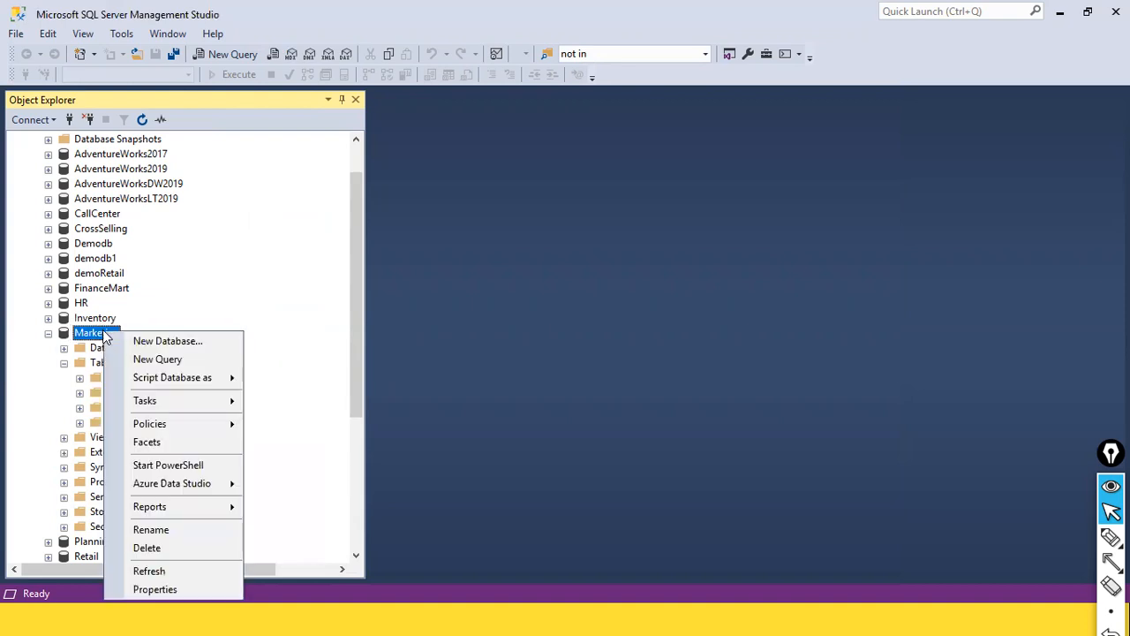
mouse_move(143, 402)
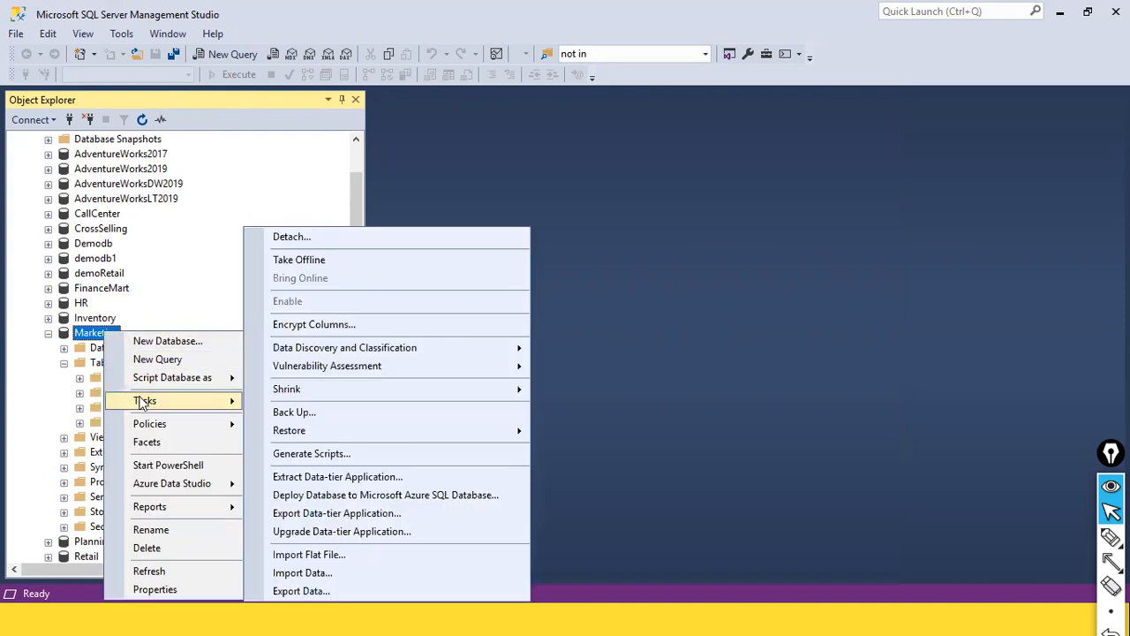
left_click(360, 570)
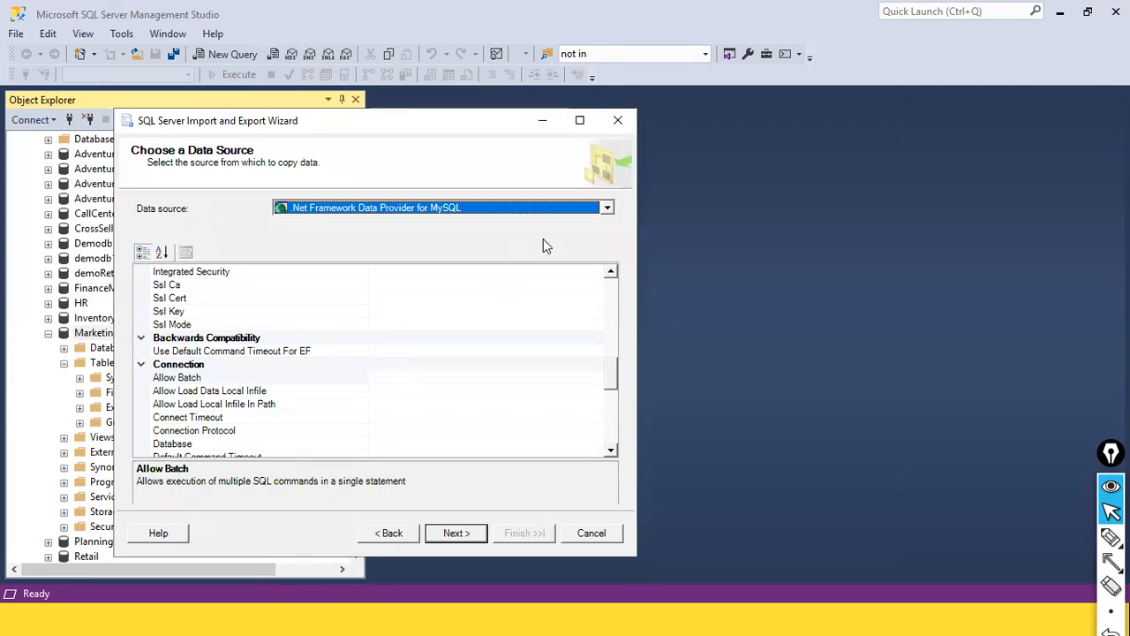
Set Microsoft Excel as the data source and choose DimCustomer.xls from D:\dat1 as the file.
left_click(609, 209)
scroll(579, 241, "down", 1)
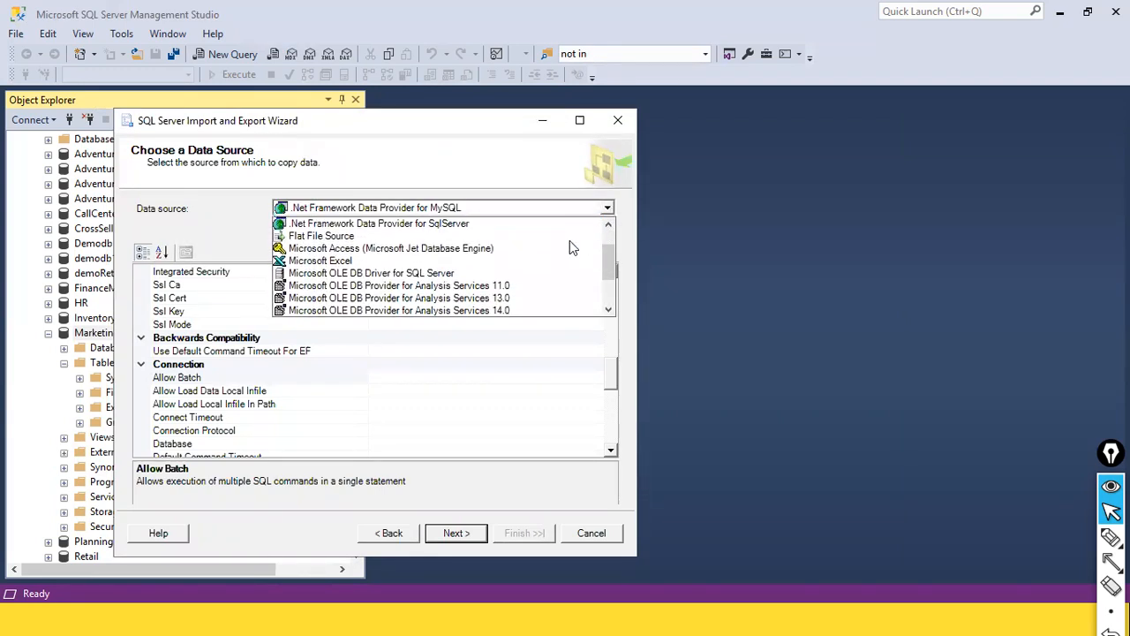
left_click(406, 264)
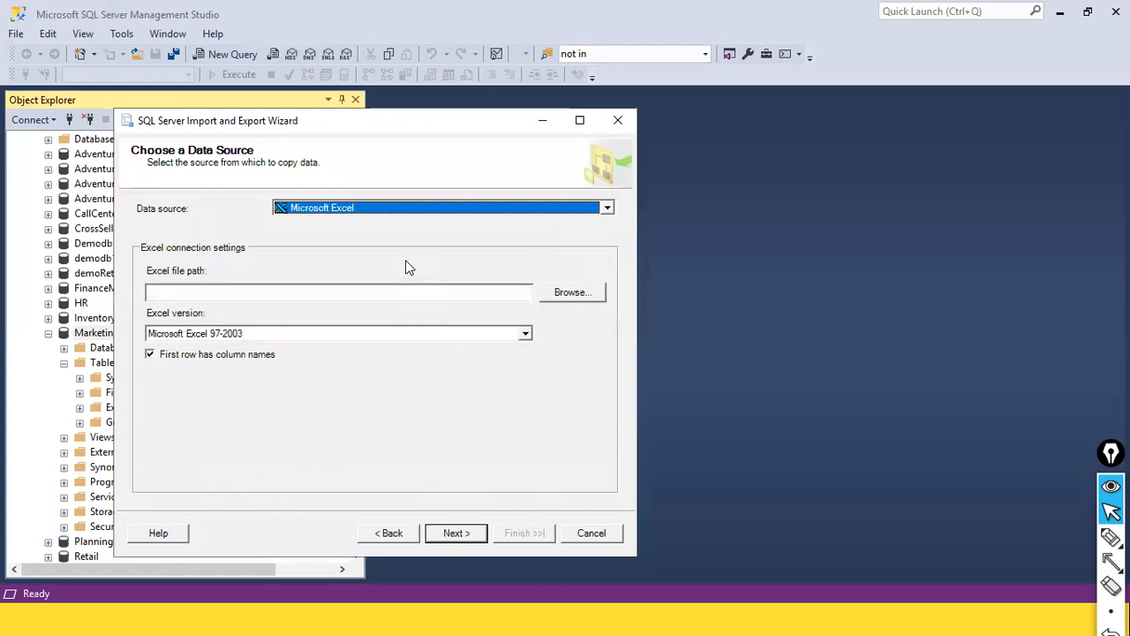
left_click(578, 303)
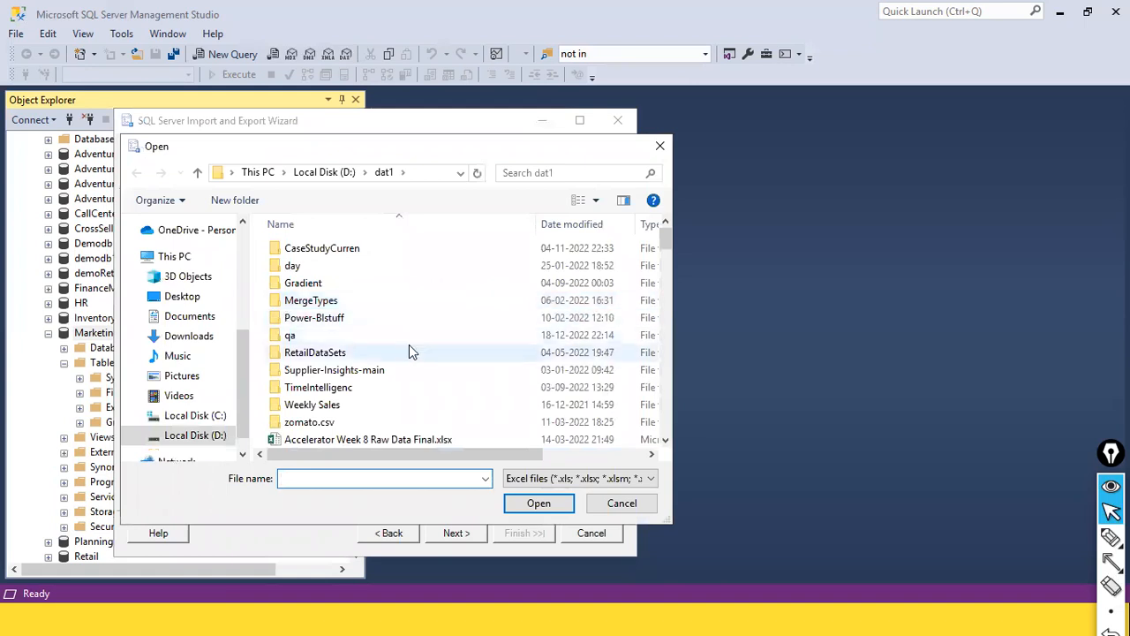
left_click(408, 351)
scroll(407, 351, "down", 2)
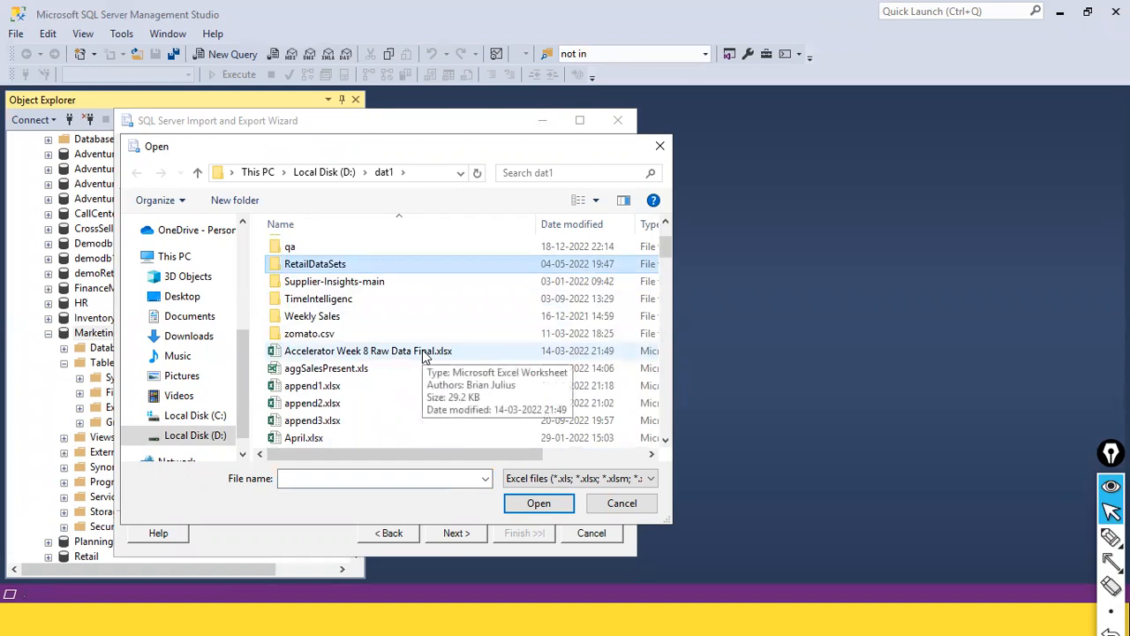
type("dimcu")
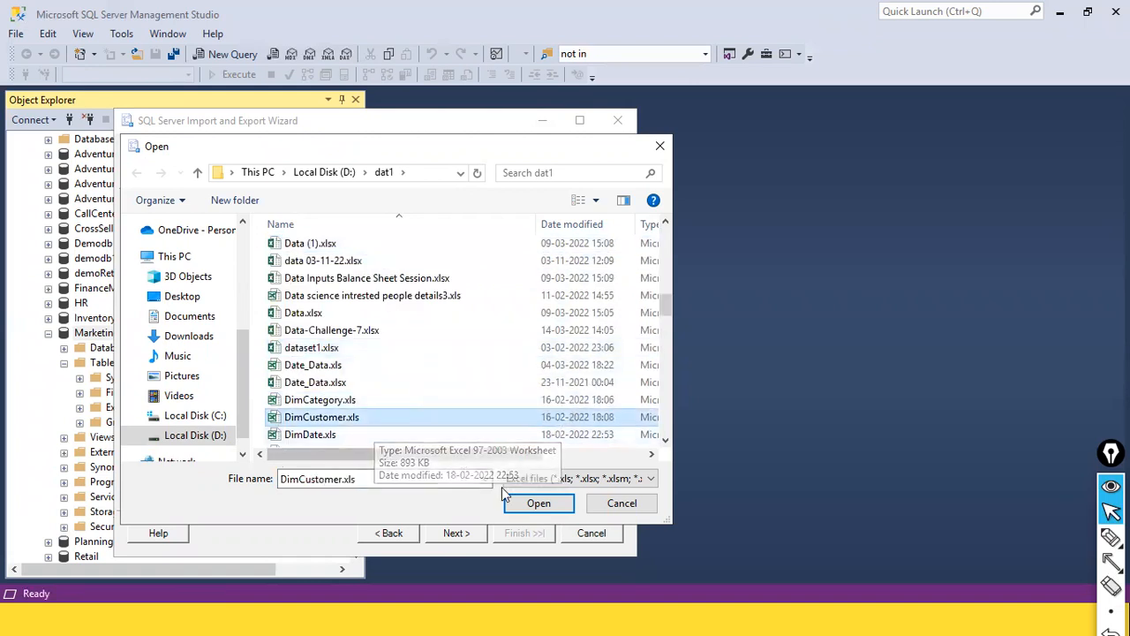
left_click(531, 505)
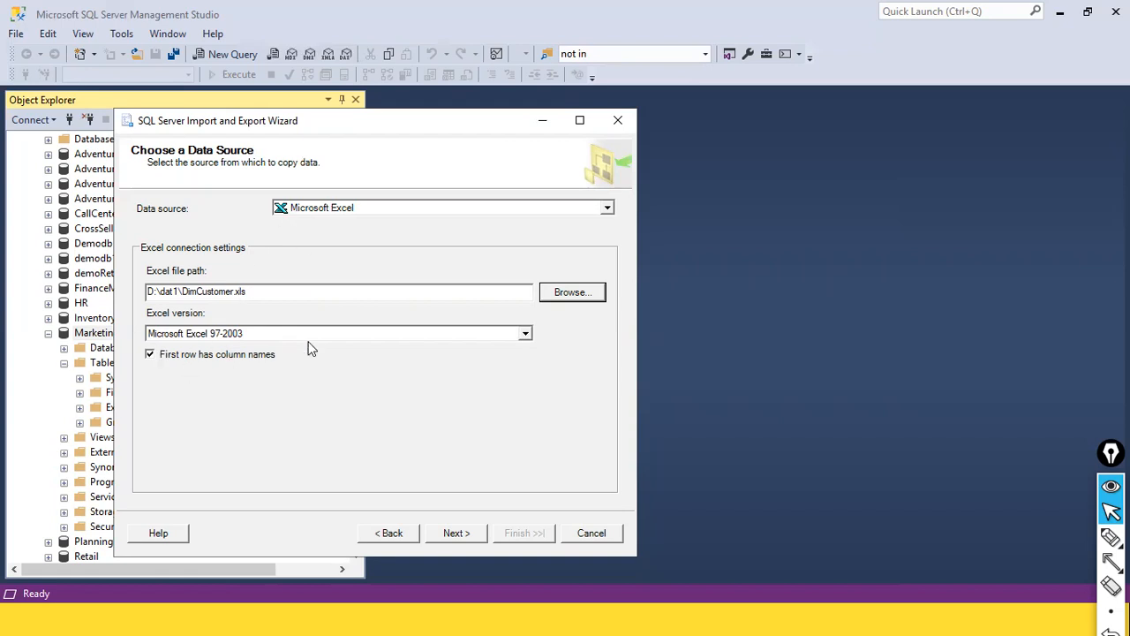
Examine the .xls extension in the Excel file path and compare it with the available Excel versions.
left_click(262, 294)
left_click_drag(236, 292, 265, 290)
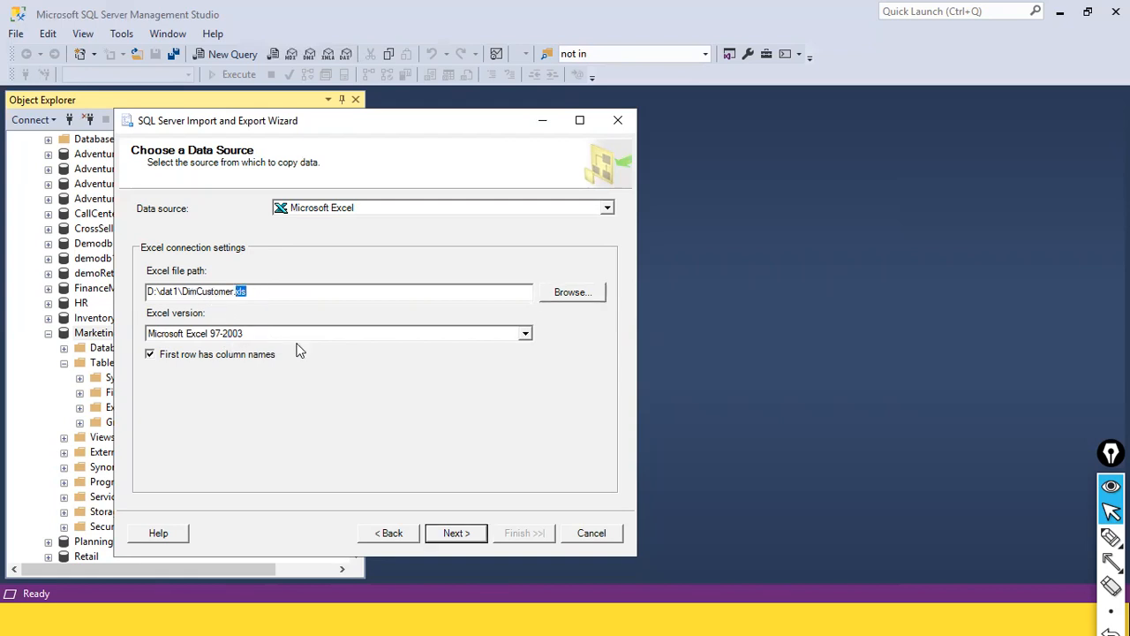
left_click(260, 292)
left_click_drag(233, 292, 258, 291)
left_click(525, 334)
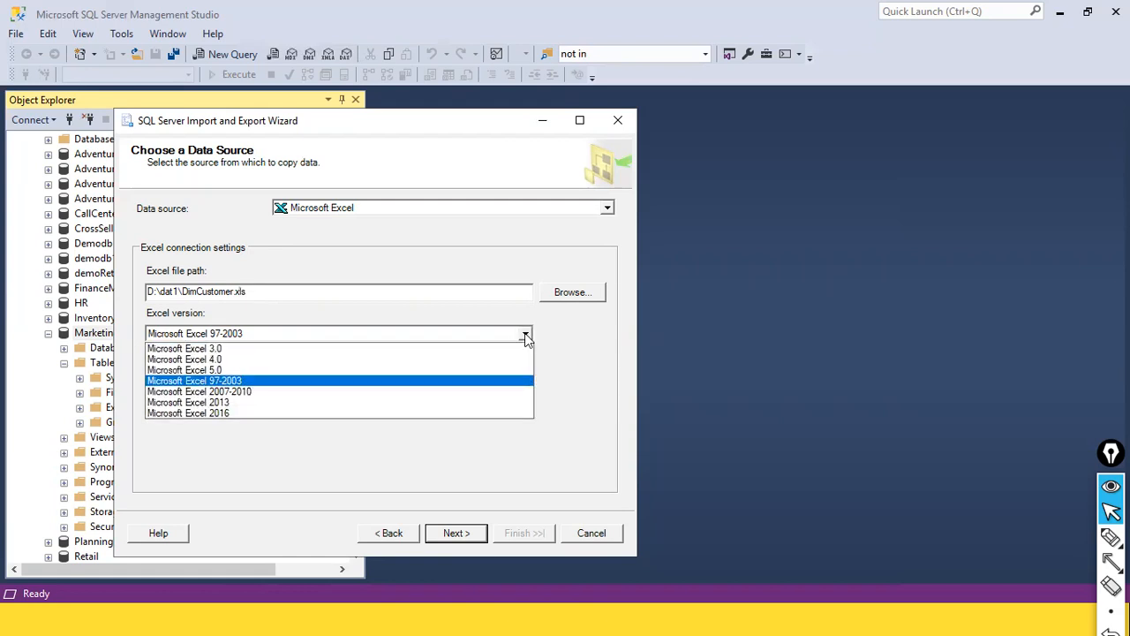
left_click(525, 335)
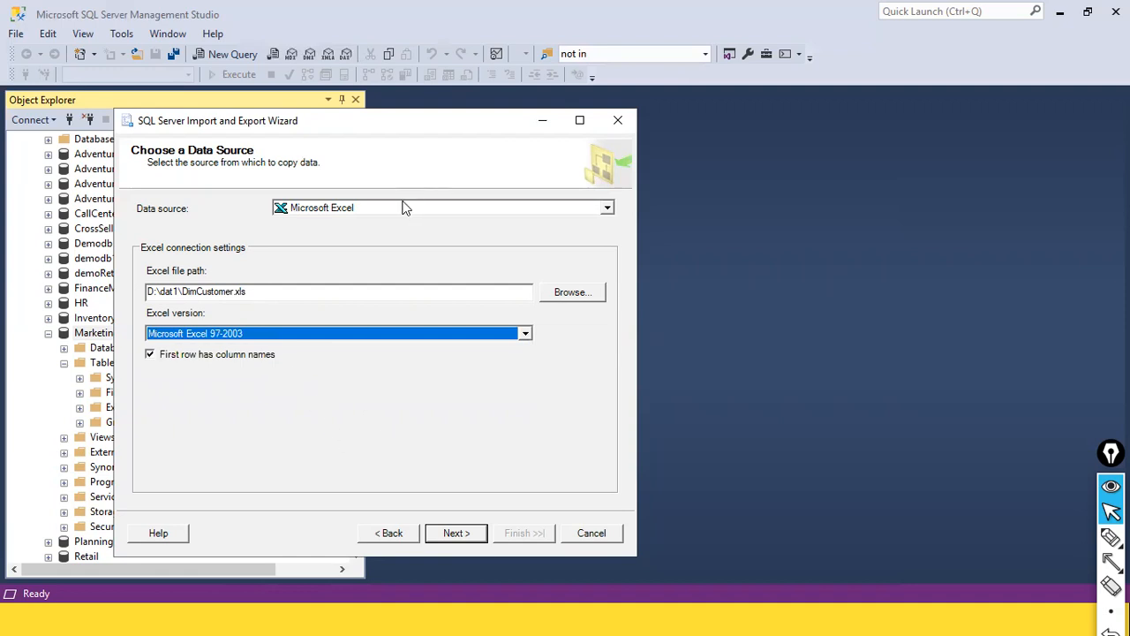
left_click_drag(261, 292, 135, 301)
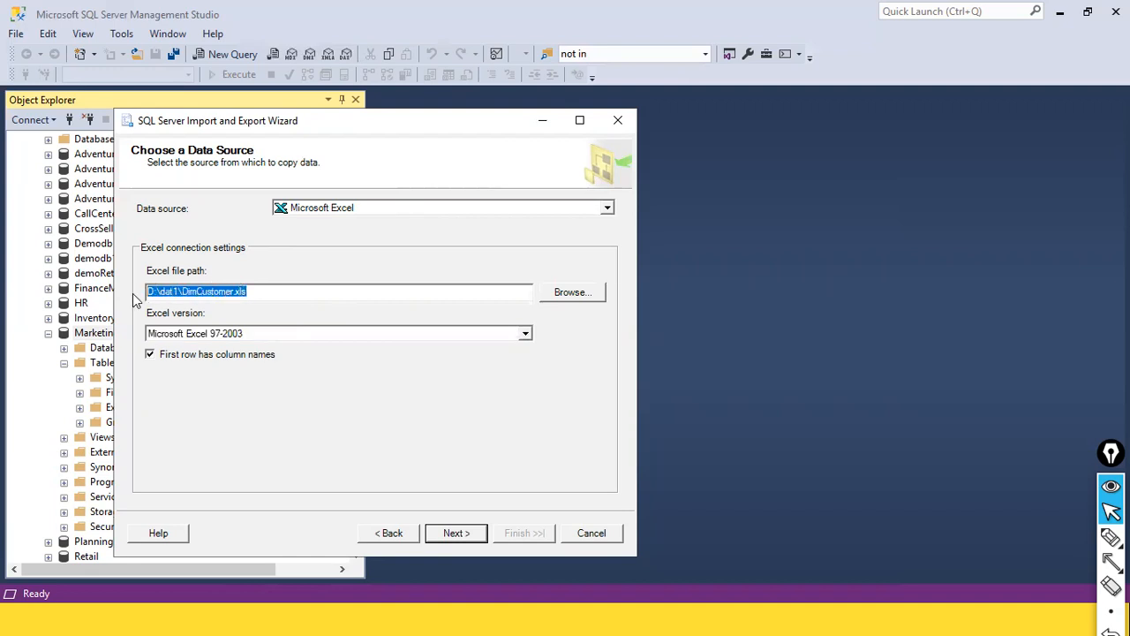
left_click(216, 293)
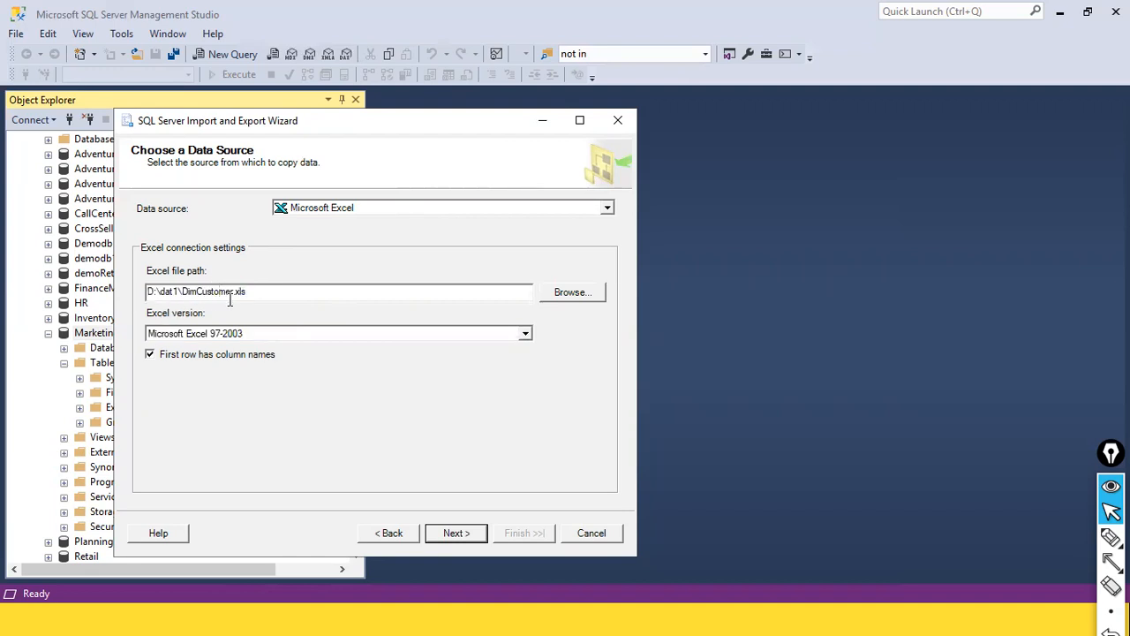
Accept the Excel source and set the import destination to SQL Server Native Client 11.0.
left_click(456, 532)
left_click(606, 217)
scroll(502, 287, "down", 3)
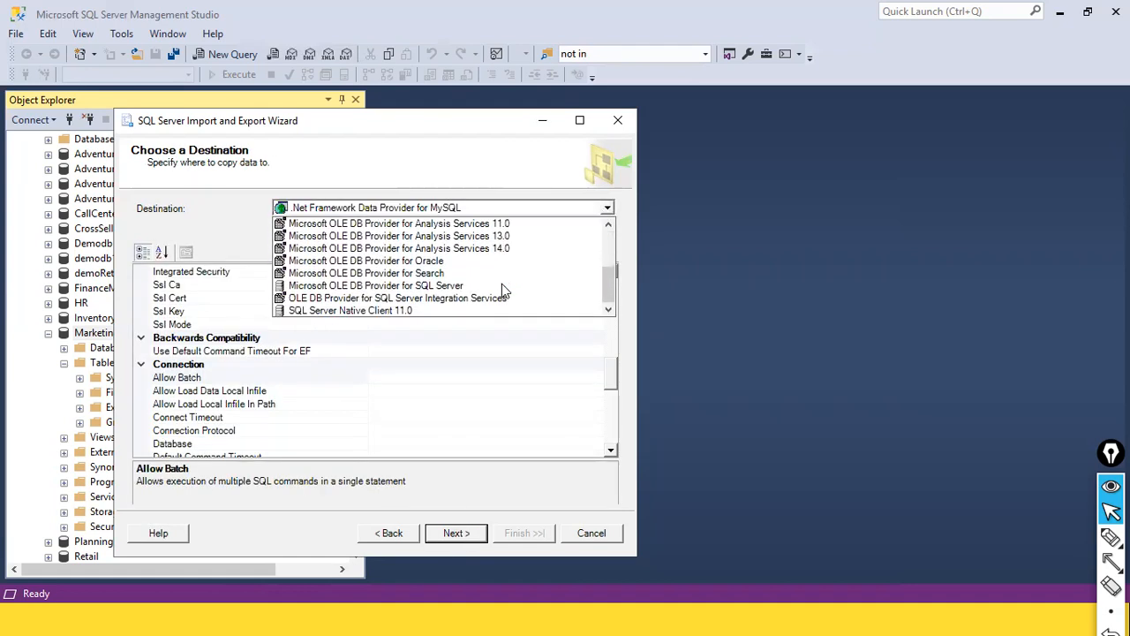
left_click(424, 309)
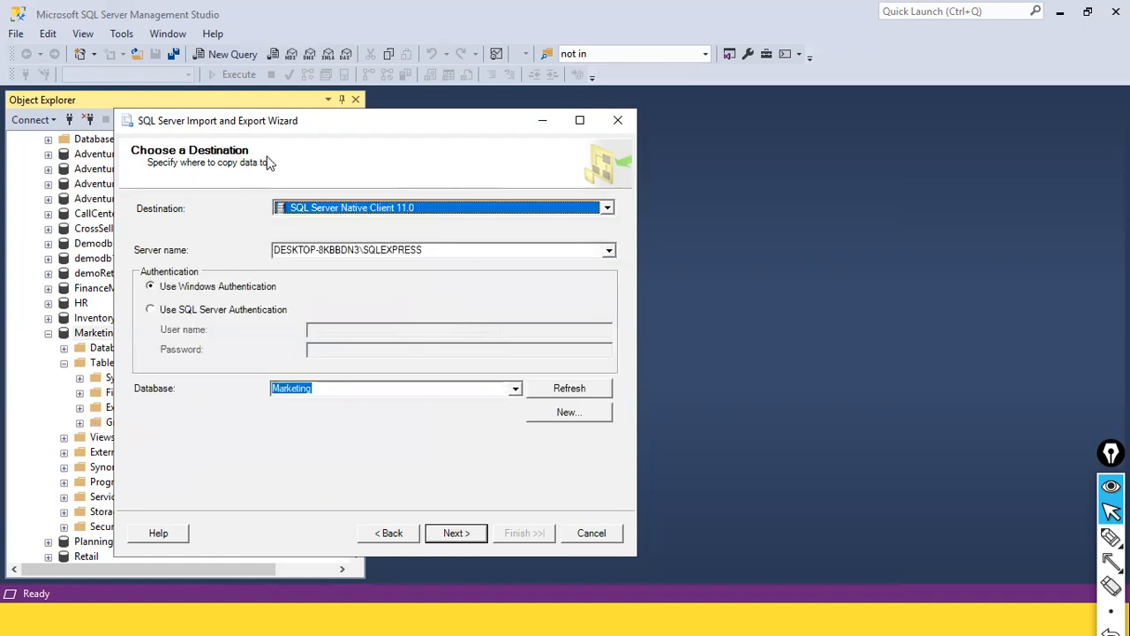
Move the wizard clear of the database tree and draw a red arrow from the Marketing database to the wizard's Database field.
left_click_drag(386, 131, 593, 150)
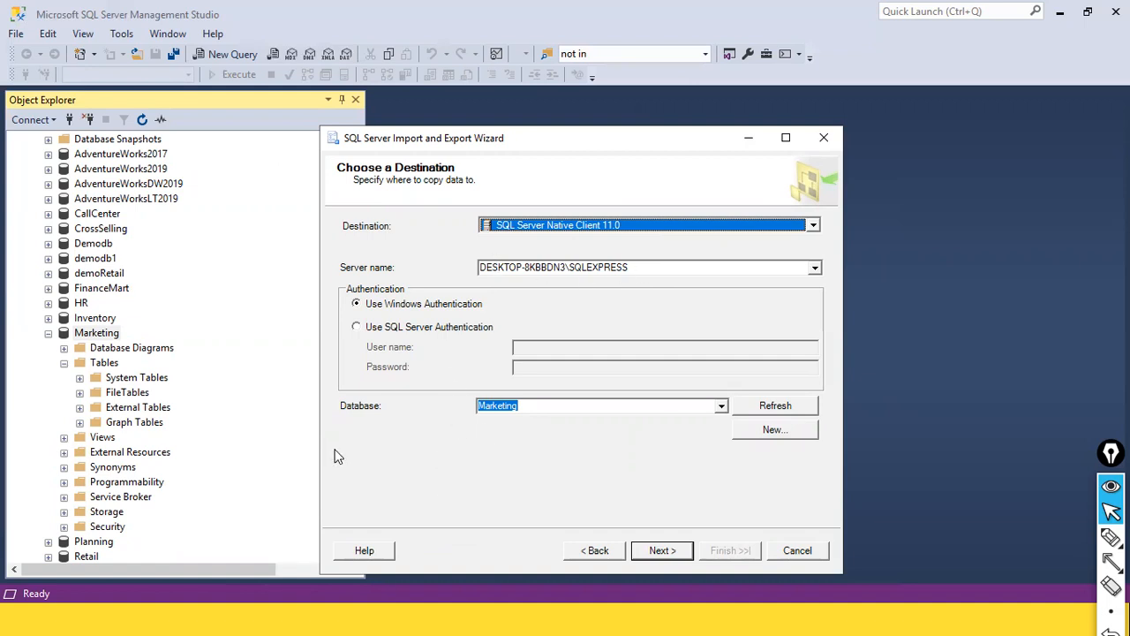
key("ctrl+shift+a")
left_click_drag(130, 329, 468, 408)
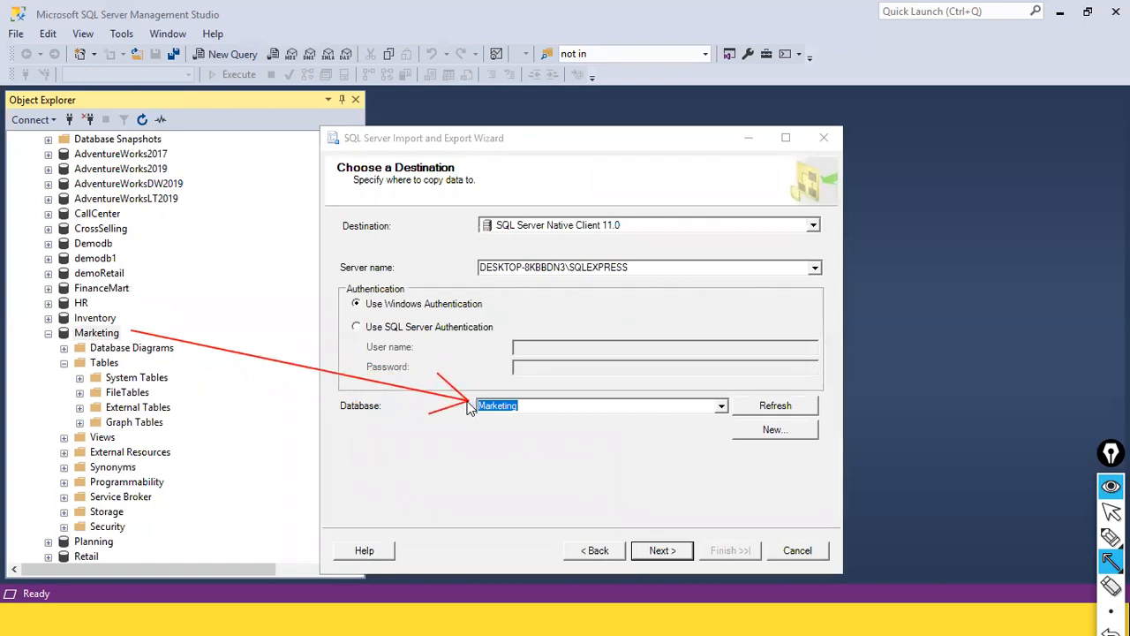
key("ctrl+shift+c")
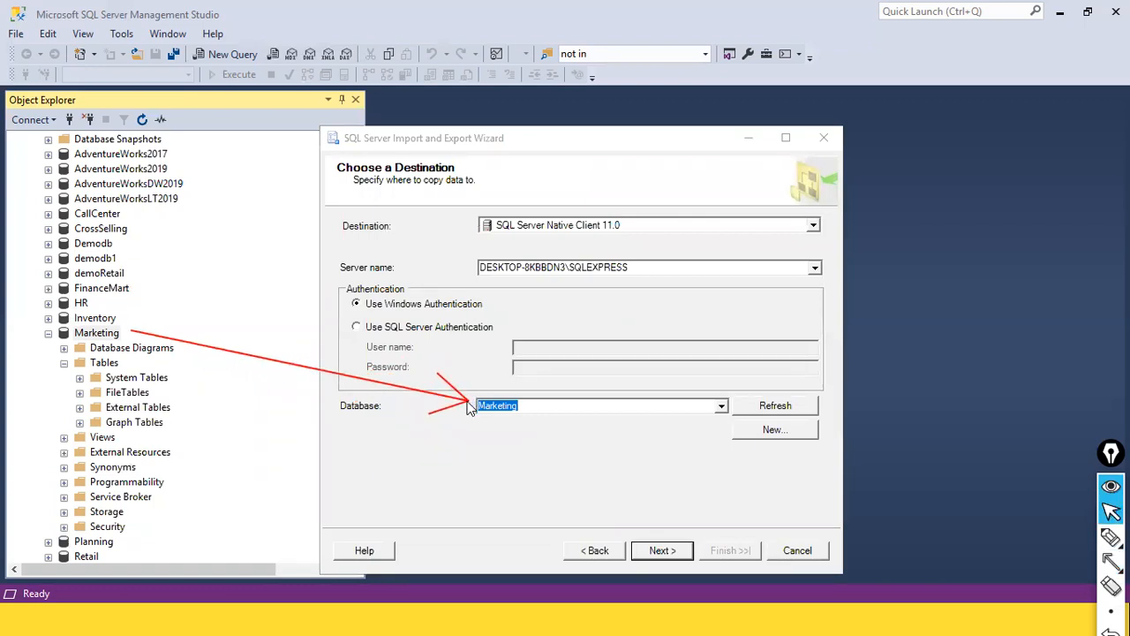
Review the databases offered as import destination and compare them with the server's database tree, keeping Marketing selected.
left_click(722, 405)
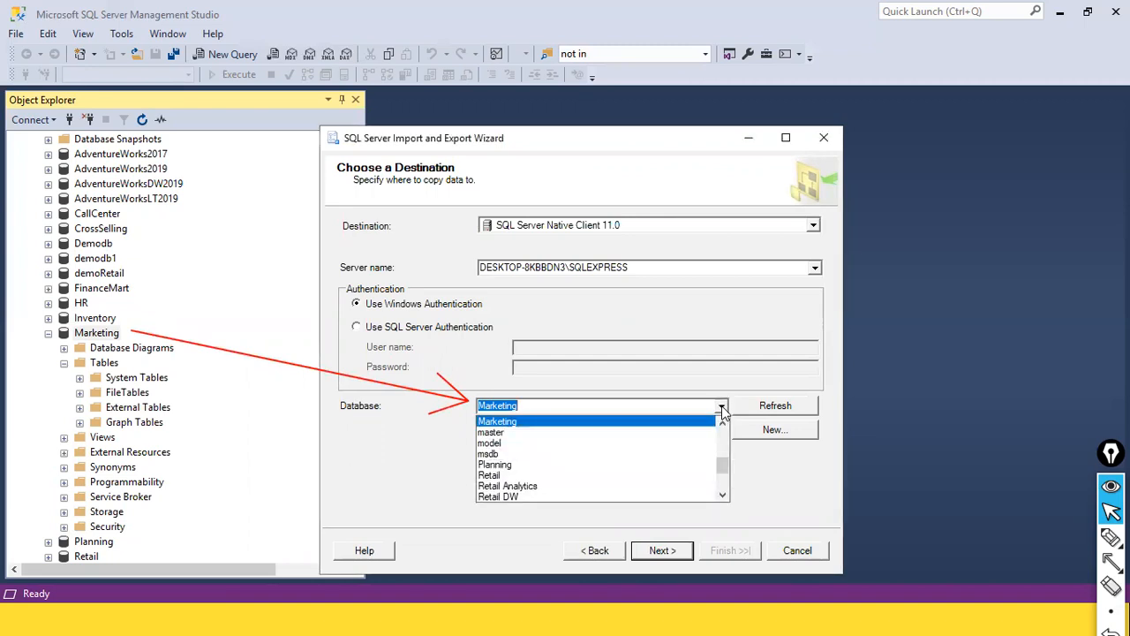
scroll(585, 486, "down", 2)
scroll(583, 492, "up", 4)
scroll(580, 492, "up", 3)
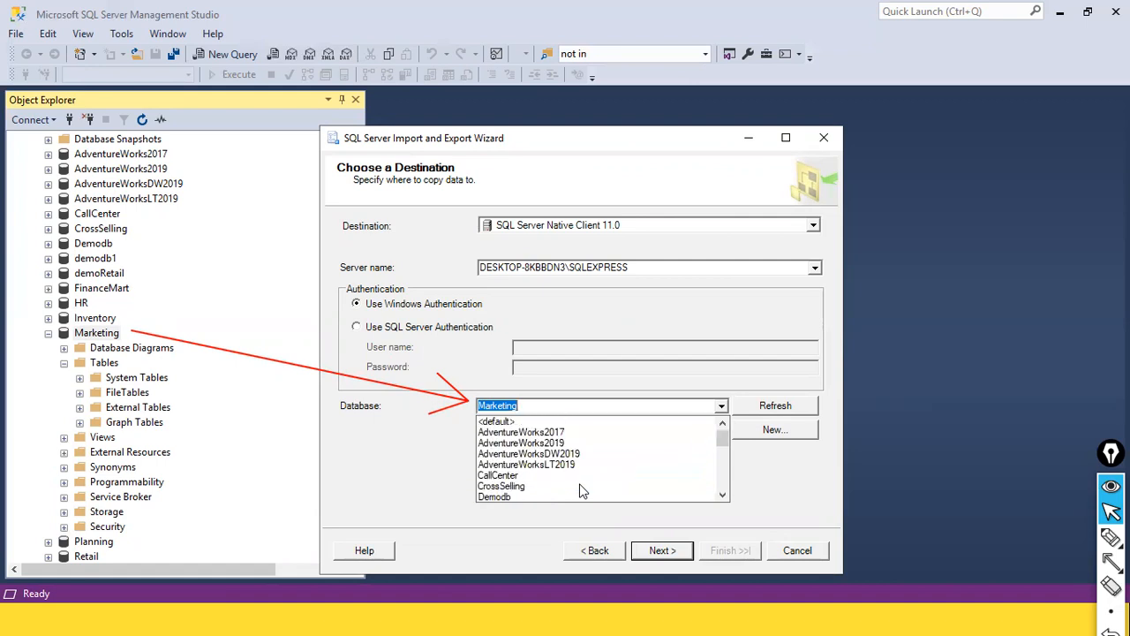
left_click(673, 389)
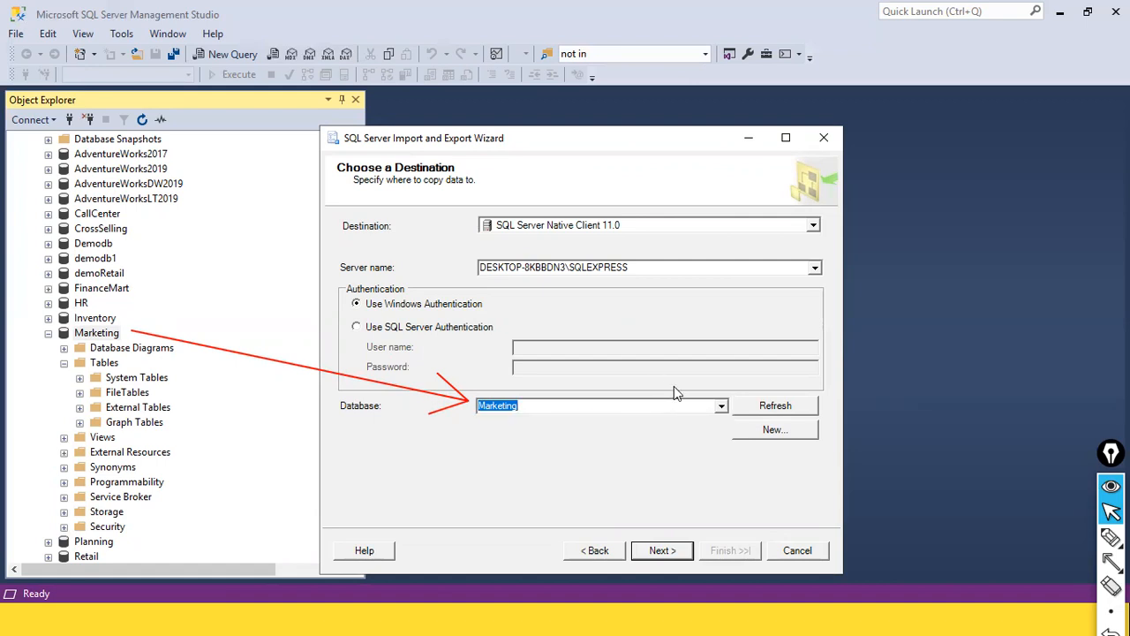
scroll(85, 234, "up", 1)
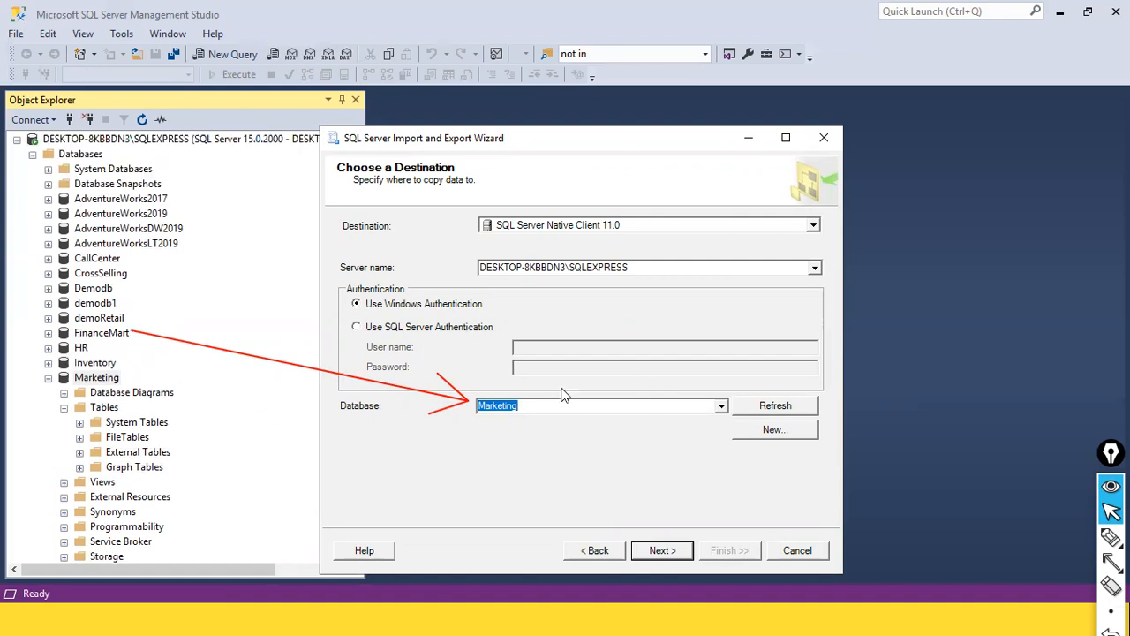
left_click(721, 405)
scroll(703, 451, "down", 5)
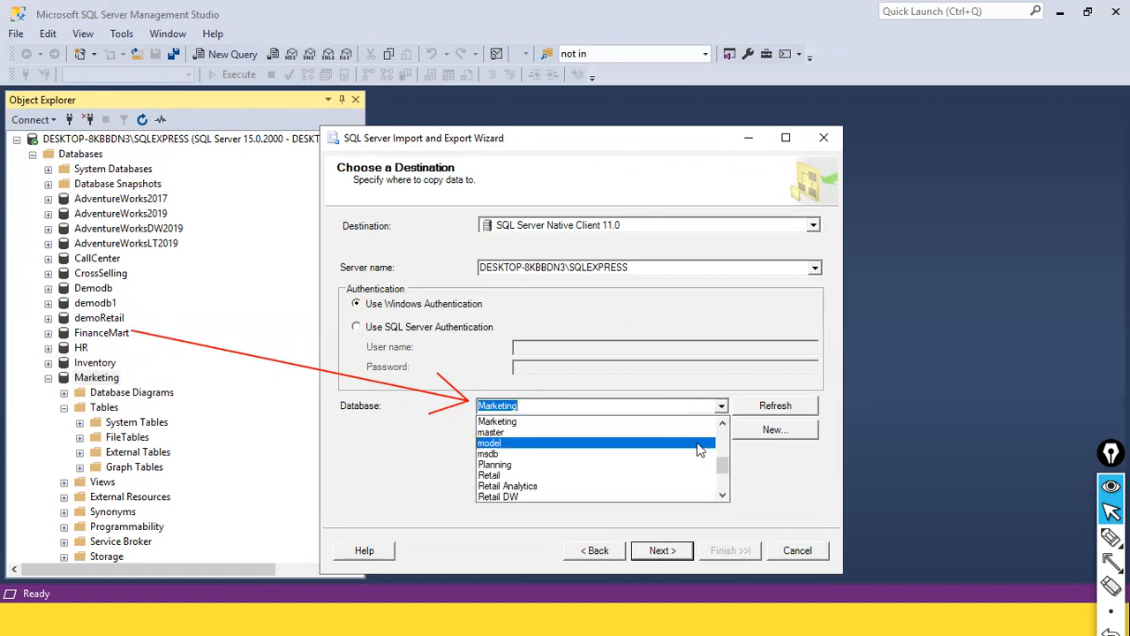
scroll(699, 451, "up", 5)
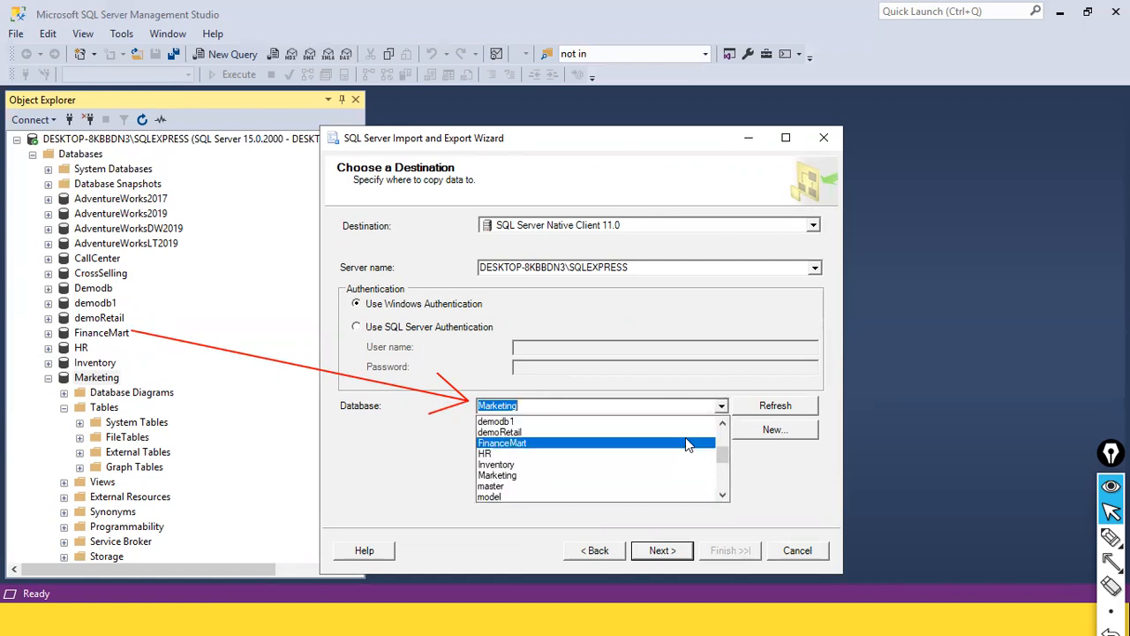
left_click(677, 353)
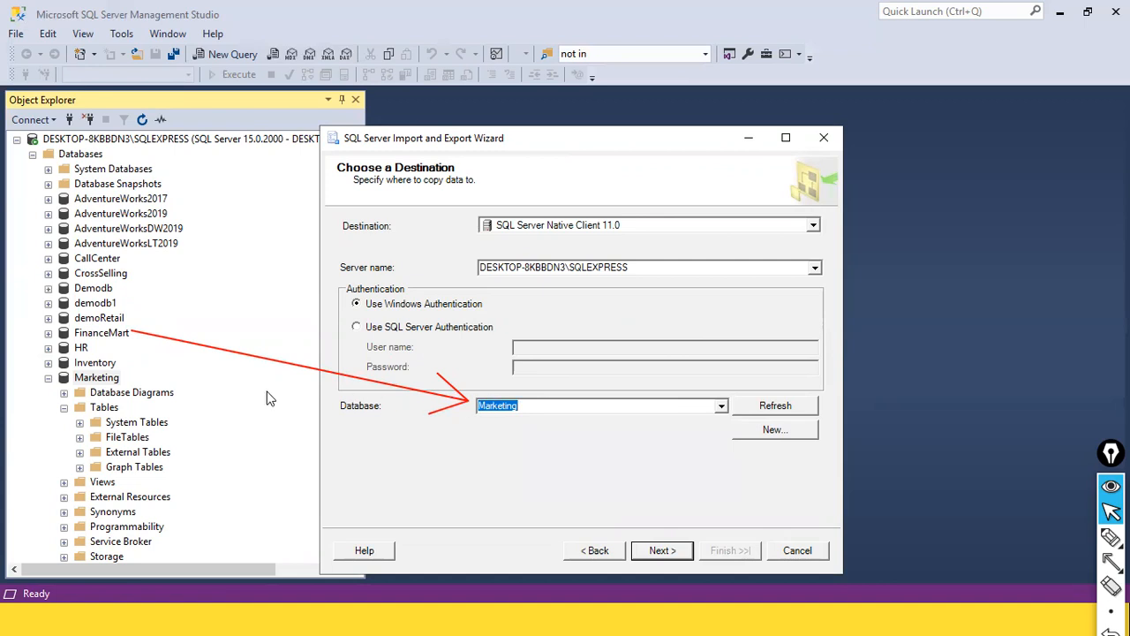
Accept Marketing as the destination, clear the red arrow, and keep the option to copy data from one or more tables or views.
left_click(662, 551)
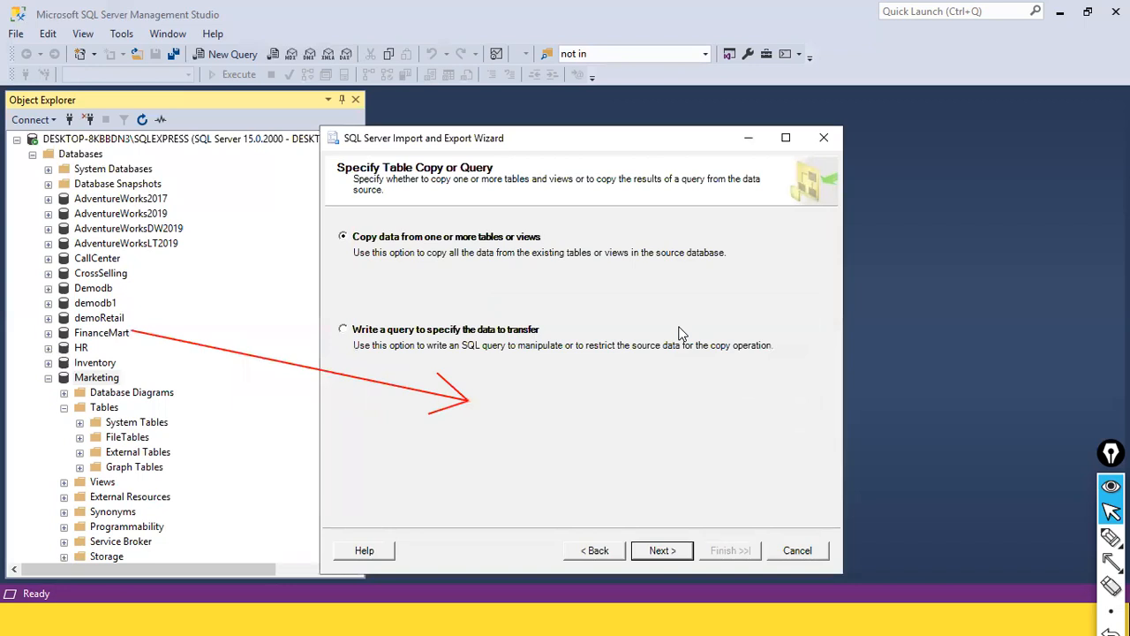
key("ctrl+shift+7")
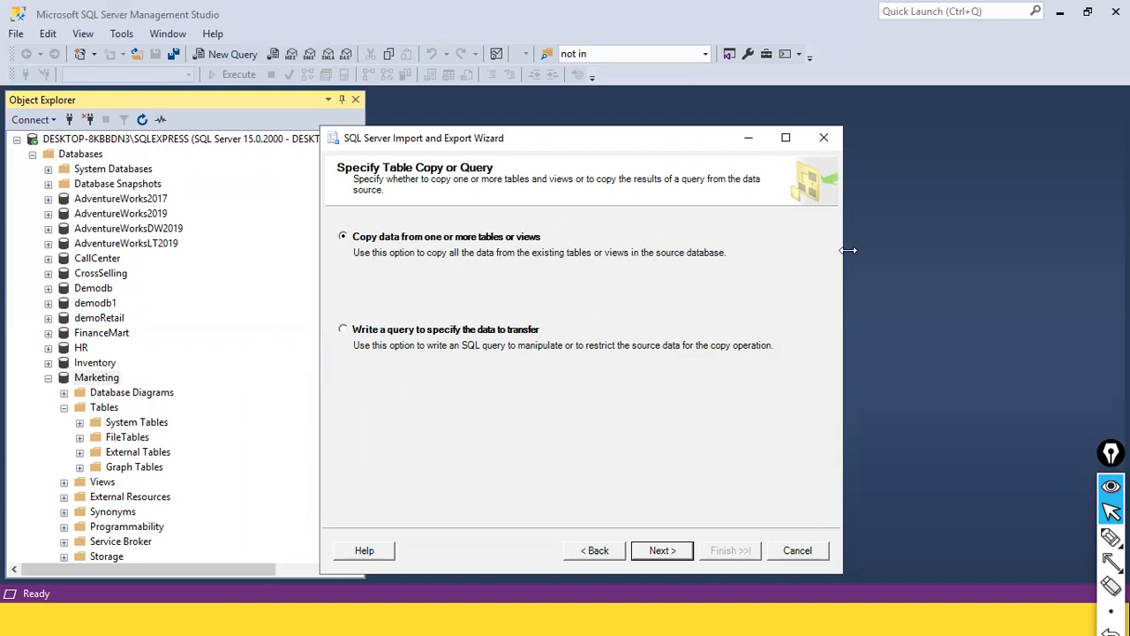
left_click(664, 550)
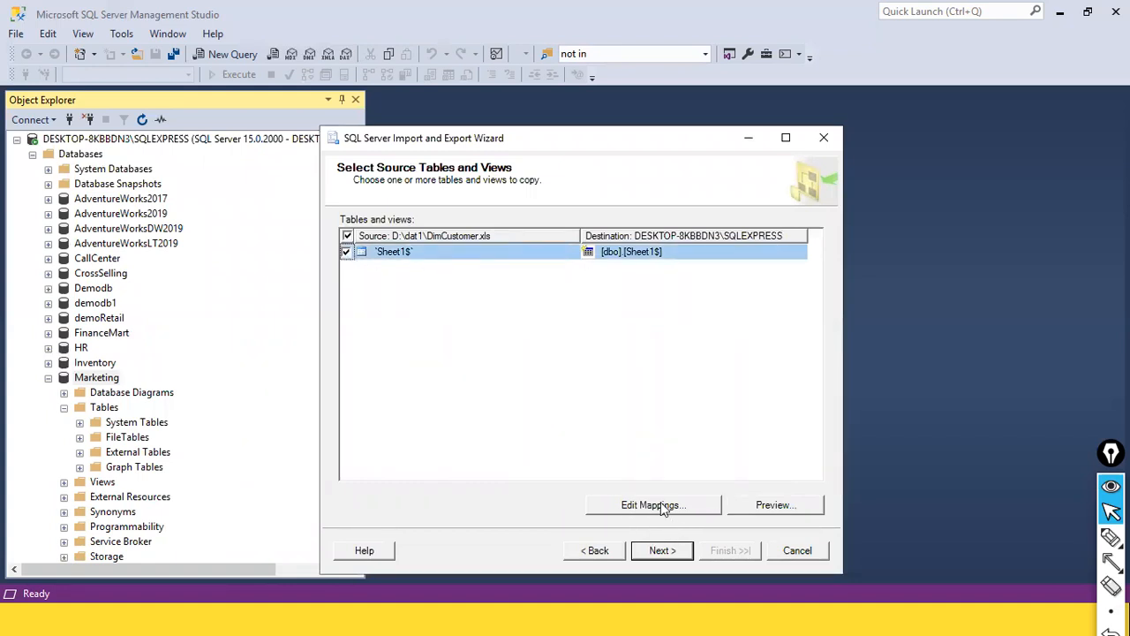
Preview the Sheet1$ source data and review its column mappings to the destination table.
left_click(746, 508)
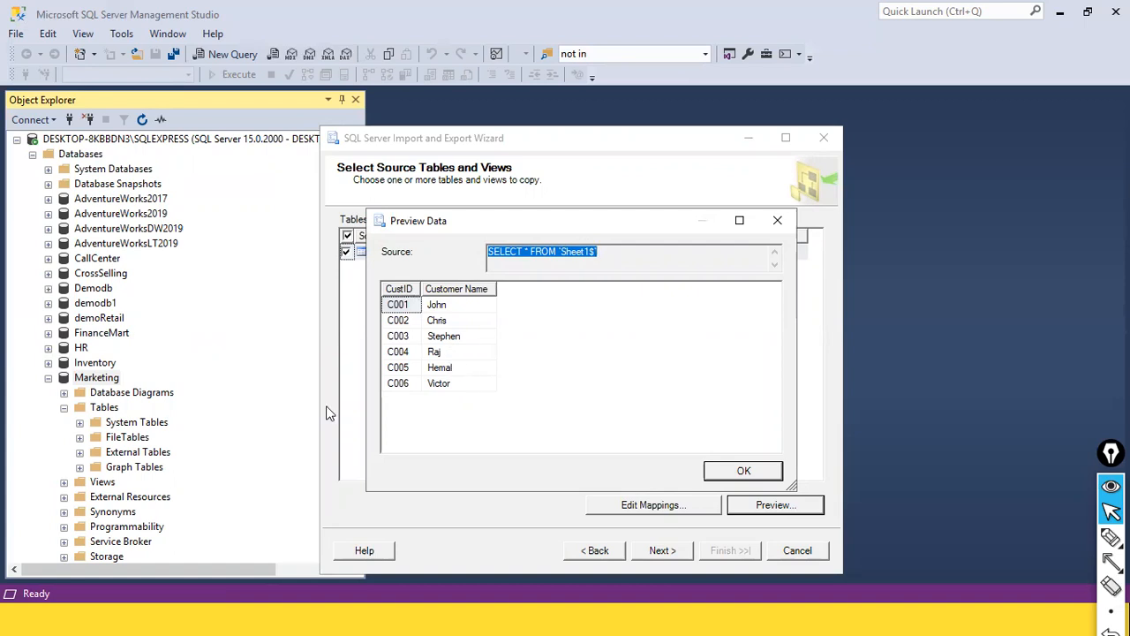
left_click(747, 471)
left_click(650, 511)
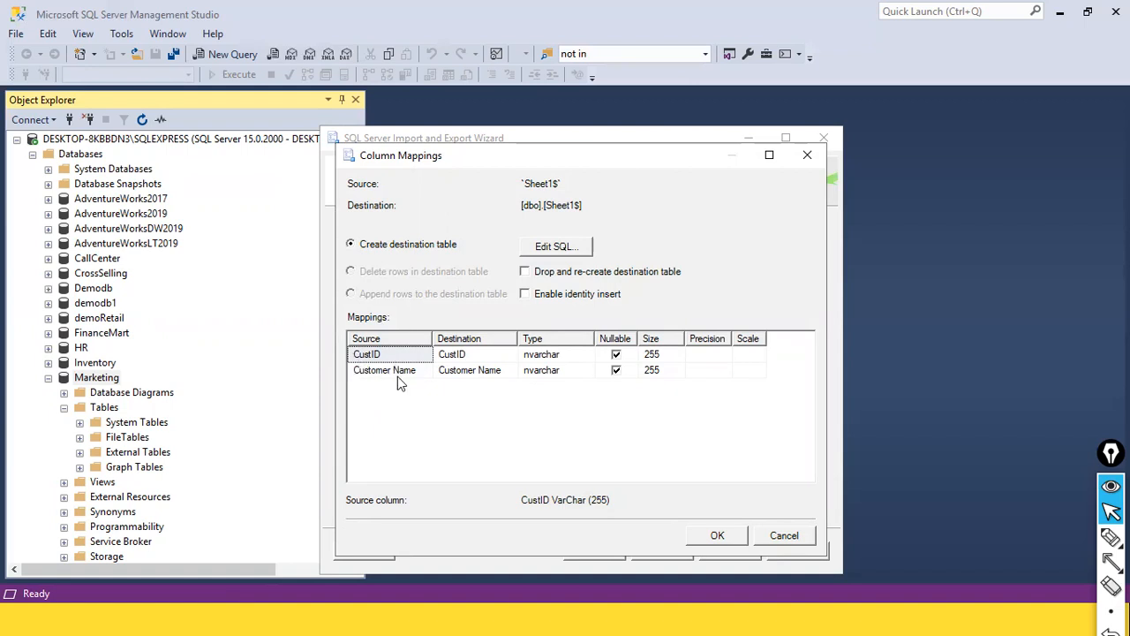
left_click(463, 357)
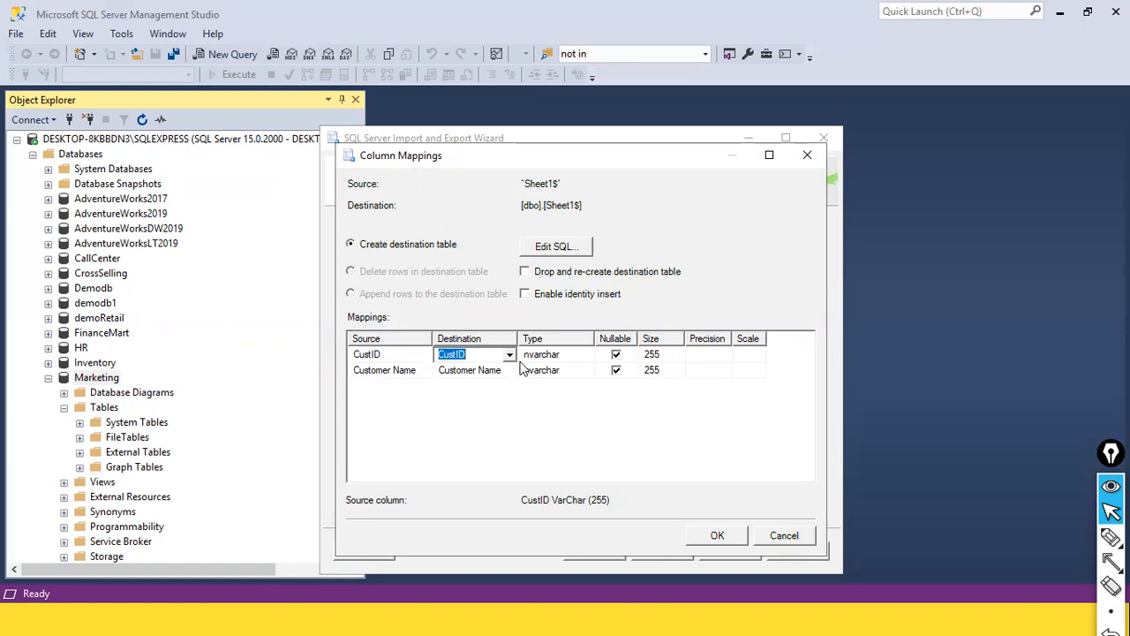
left_click(454, 355)
left_click(474, 391)
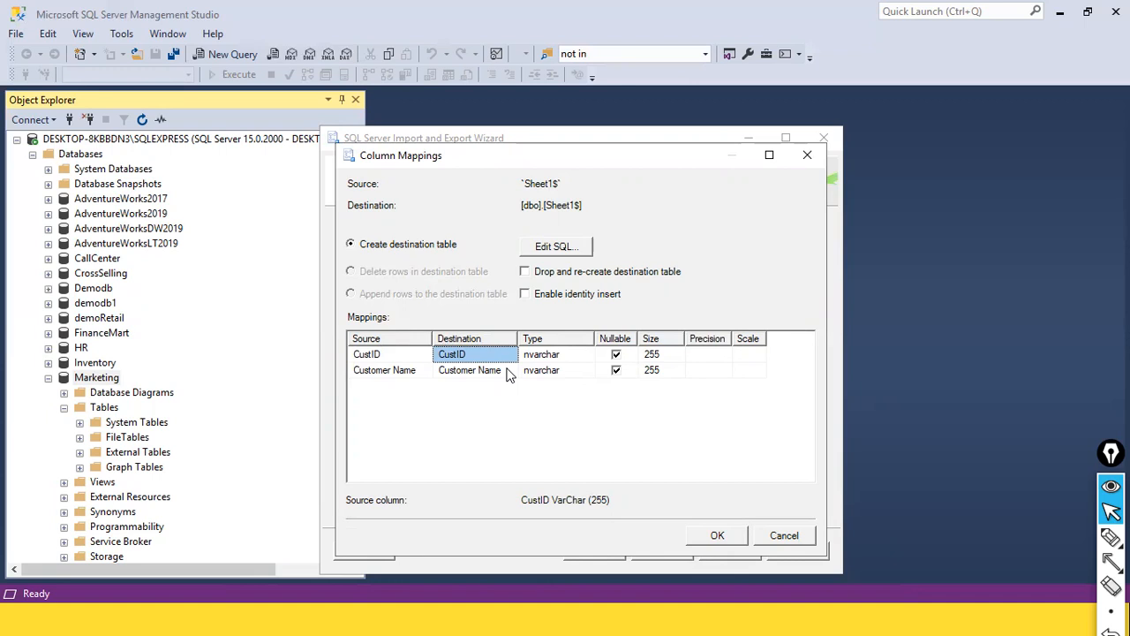
Examine the CREATE TABLE statement generated for the destination table and close it without editing it.
left_click(575, 255)
left_click(575, 346)
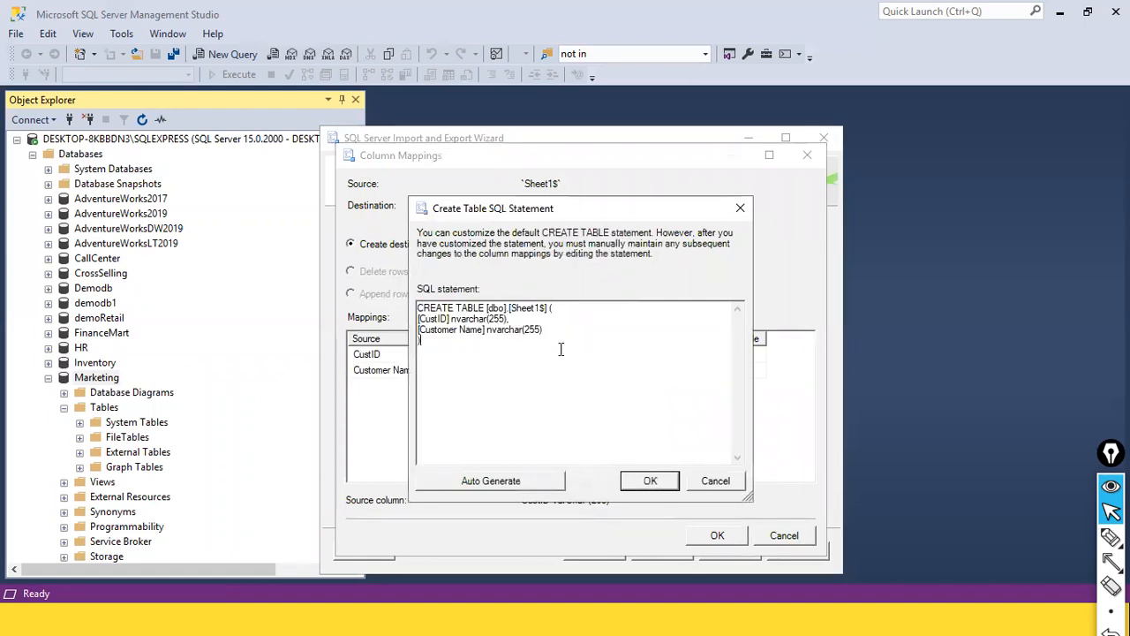
key("ctrl+a")
left_click(482, 370)
key("ctrl+a")
left_click(456, 345)
left_click(694, 478)
left_click(554, 255)
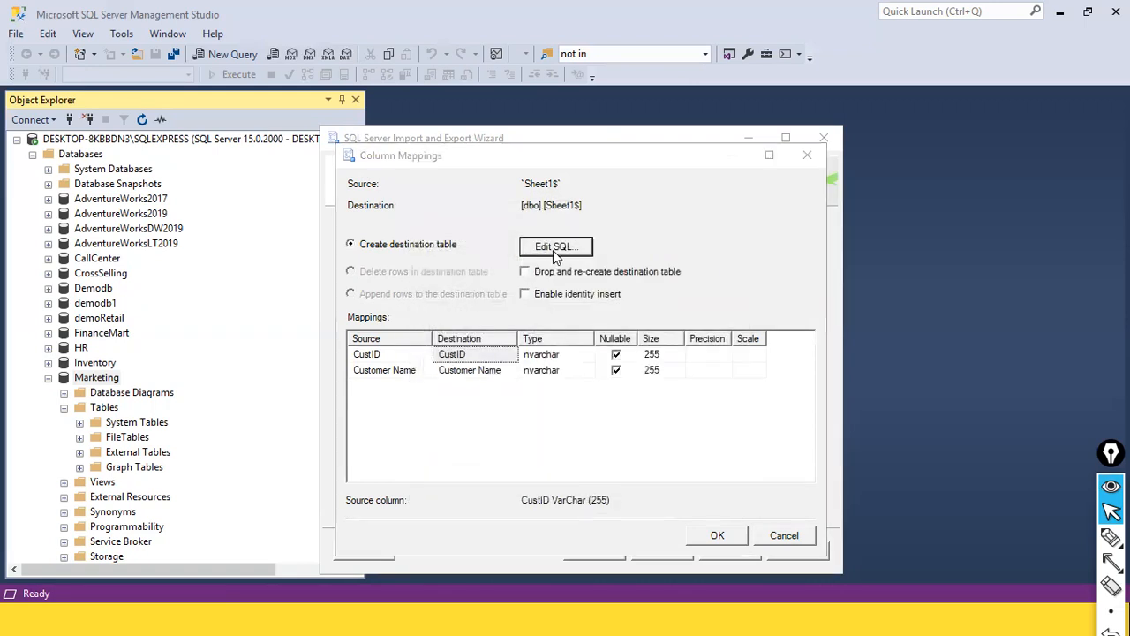
left_click(529, 362)
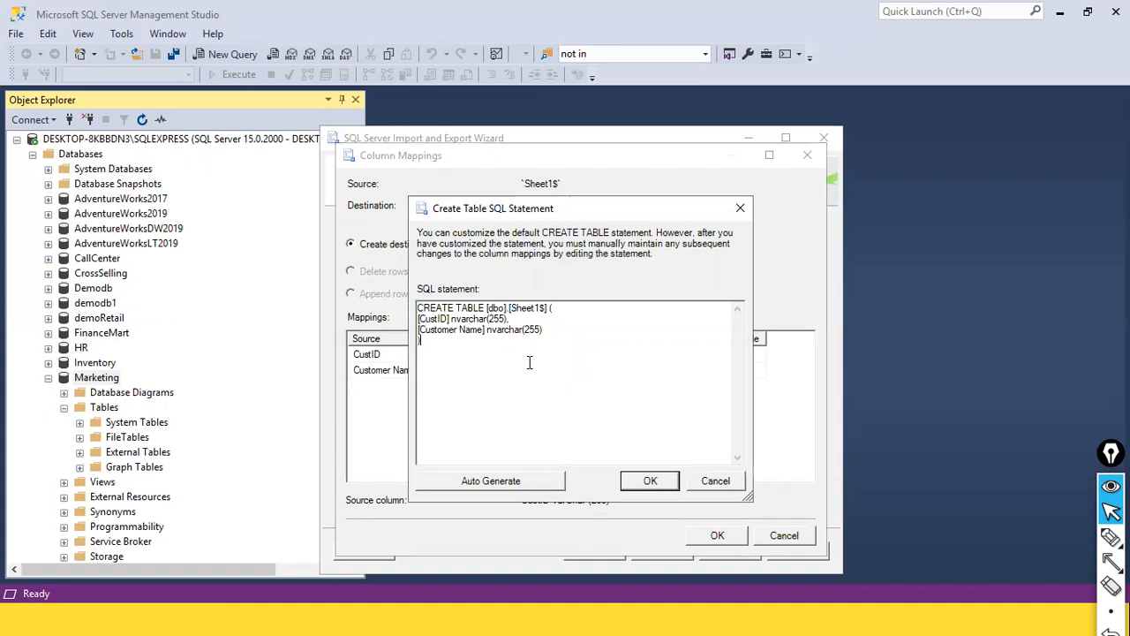
key("ctrl+a")
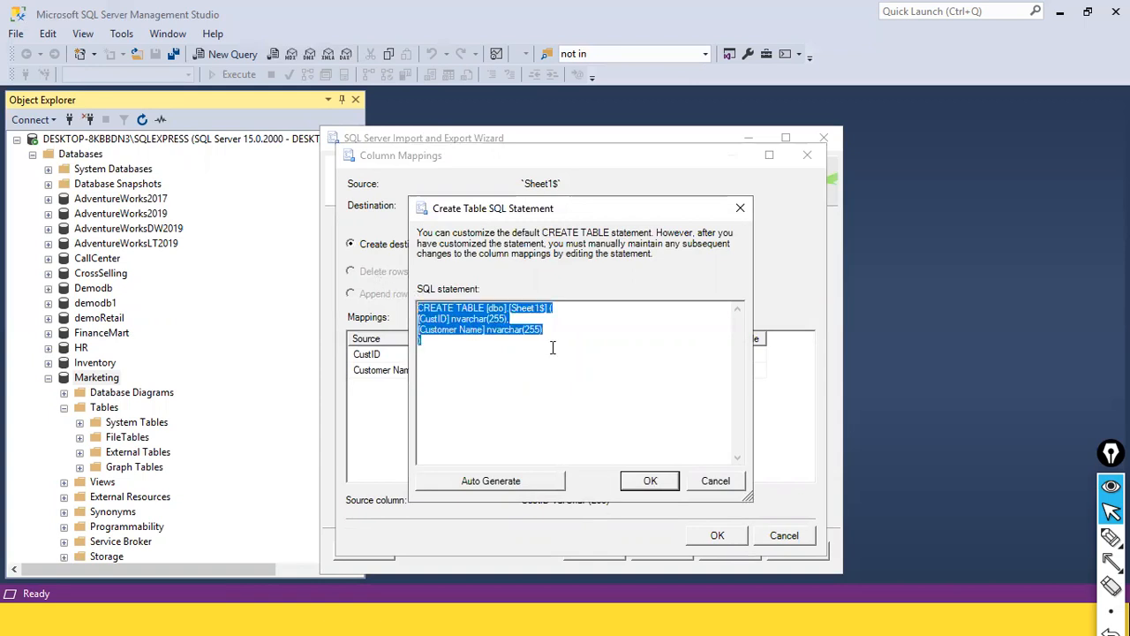
left_click(704, 484)
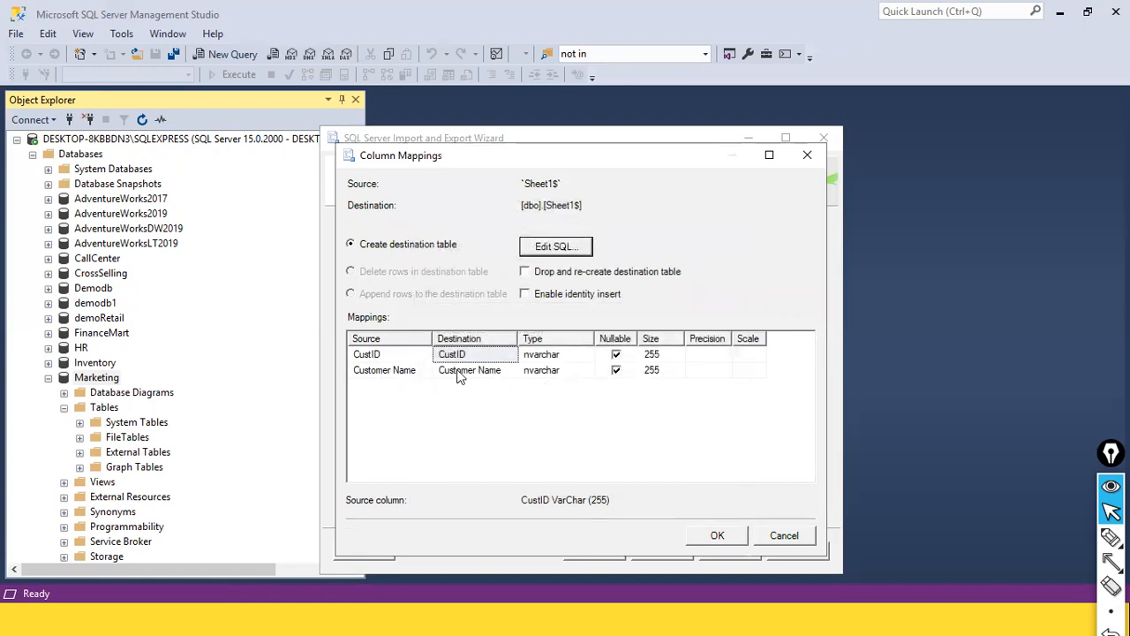
Accept the column mappings and run the import immediately without saving an SSIS package.
left_click(717, 537)
left_click(662, 550)
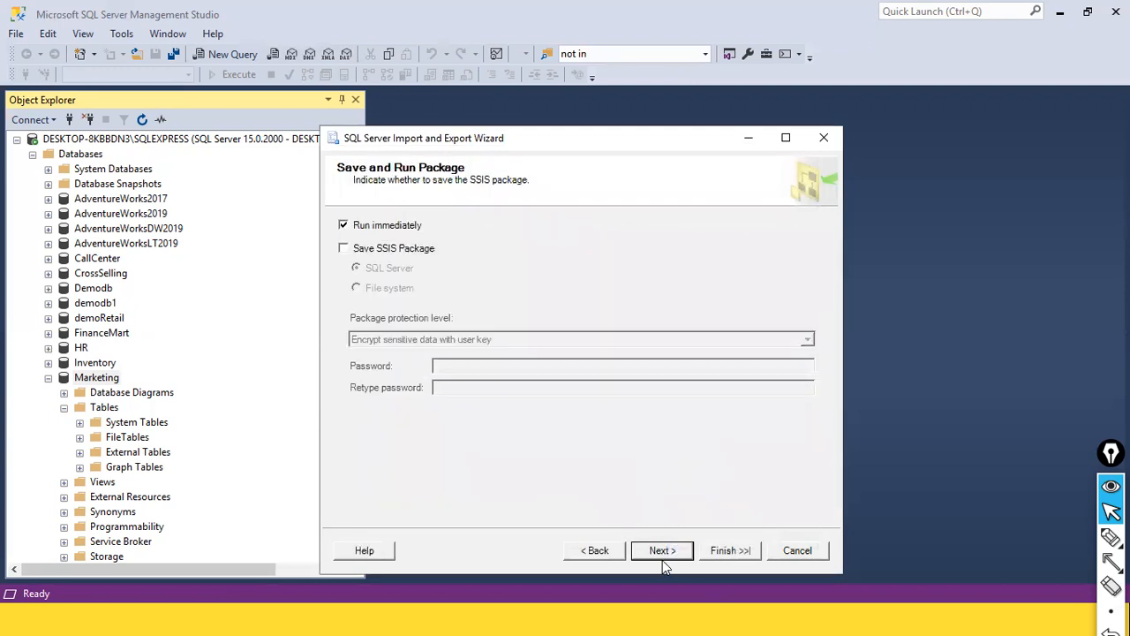
left_click(736, 552)
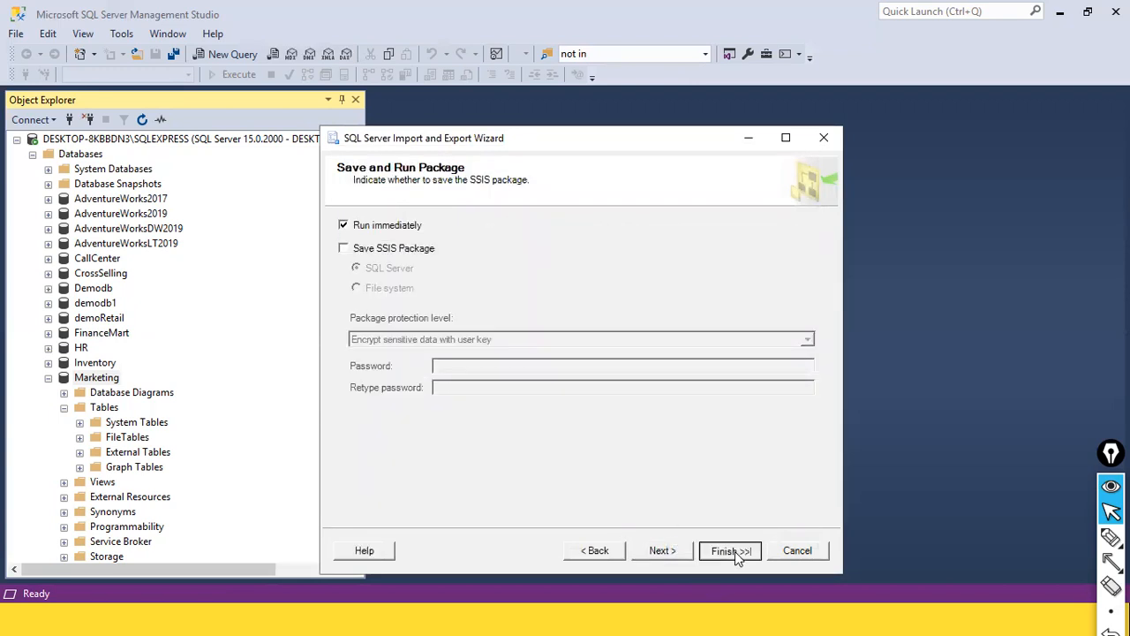
left_click(736, 552)
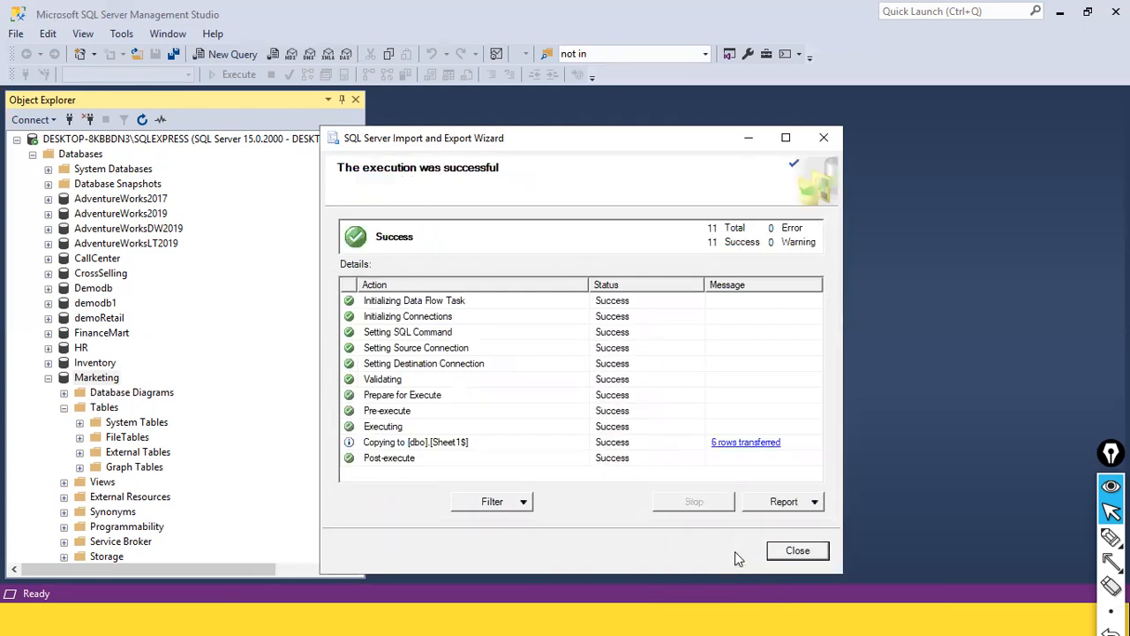
View the transfer report for the copy to [dbo].[Sheet1$], and close the import wizard.
left_click(758, 449)
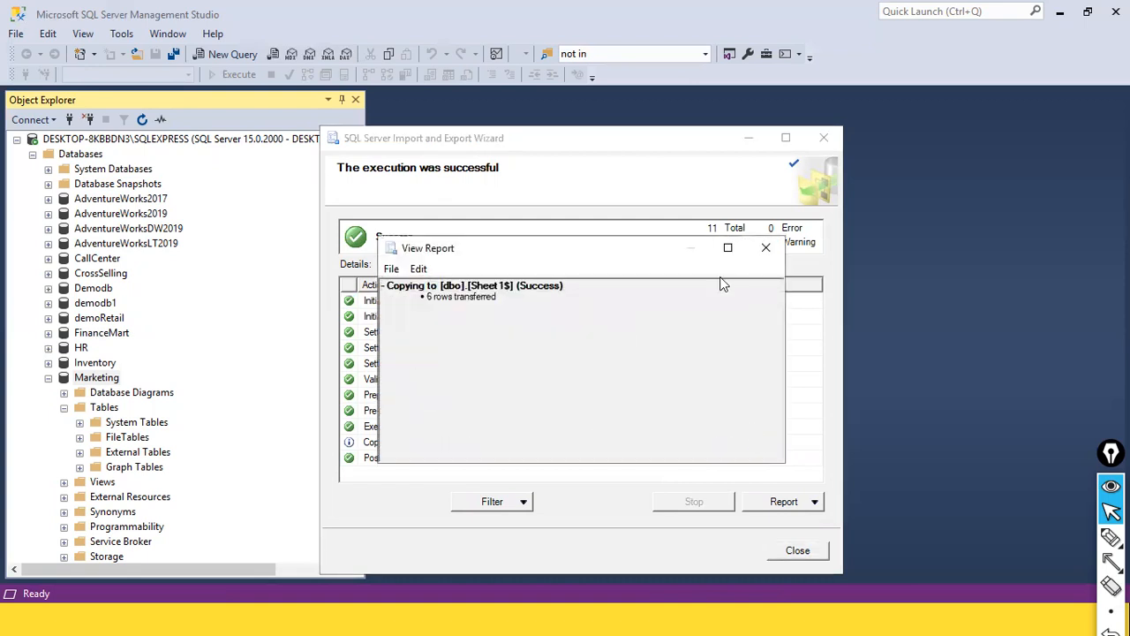
left_click(760, 256)
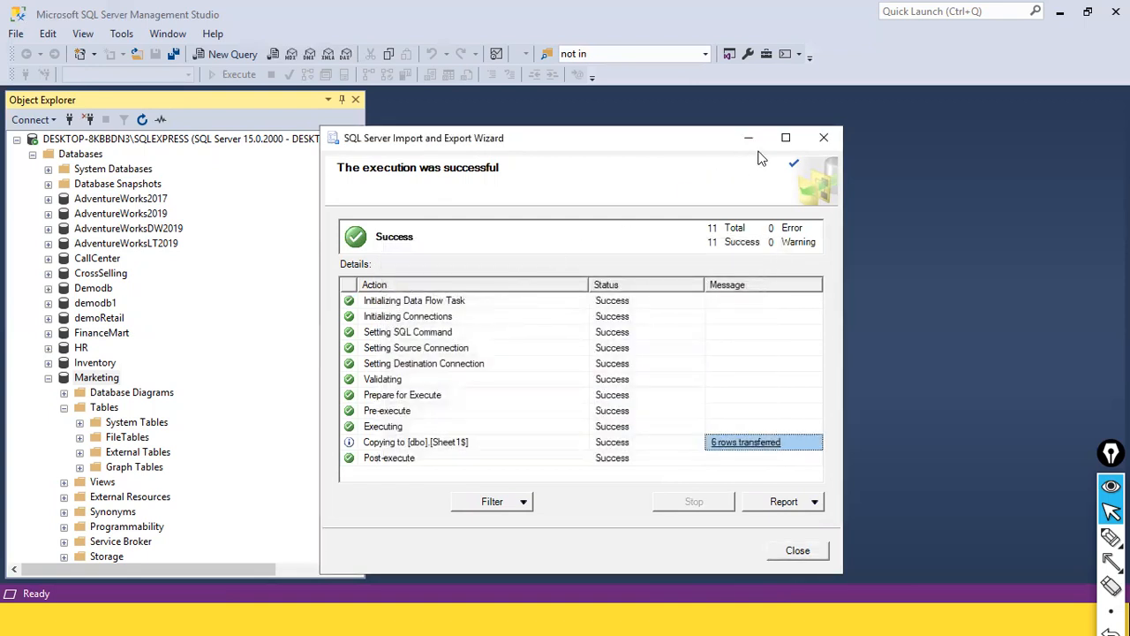
left_click(804, 549)
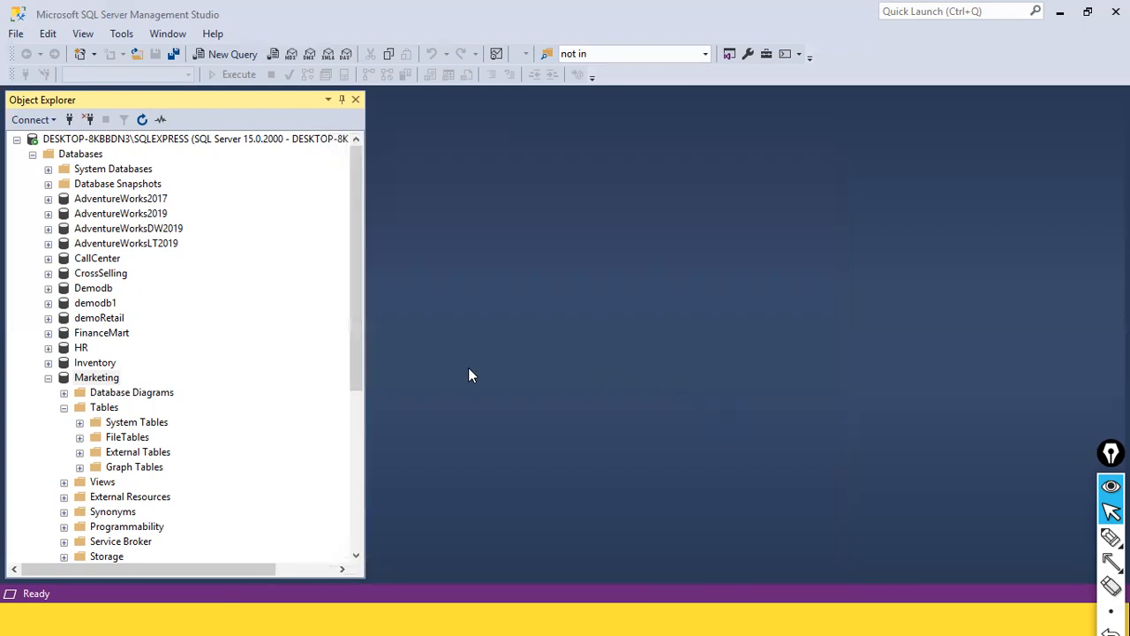
Look for the imported table under Marketing's Tables folder, checking and refreshing the FileTables subfolder.
left_click(106, 408)
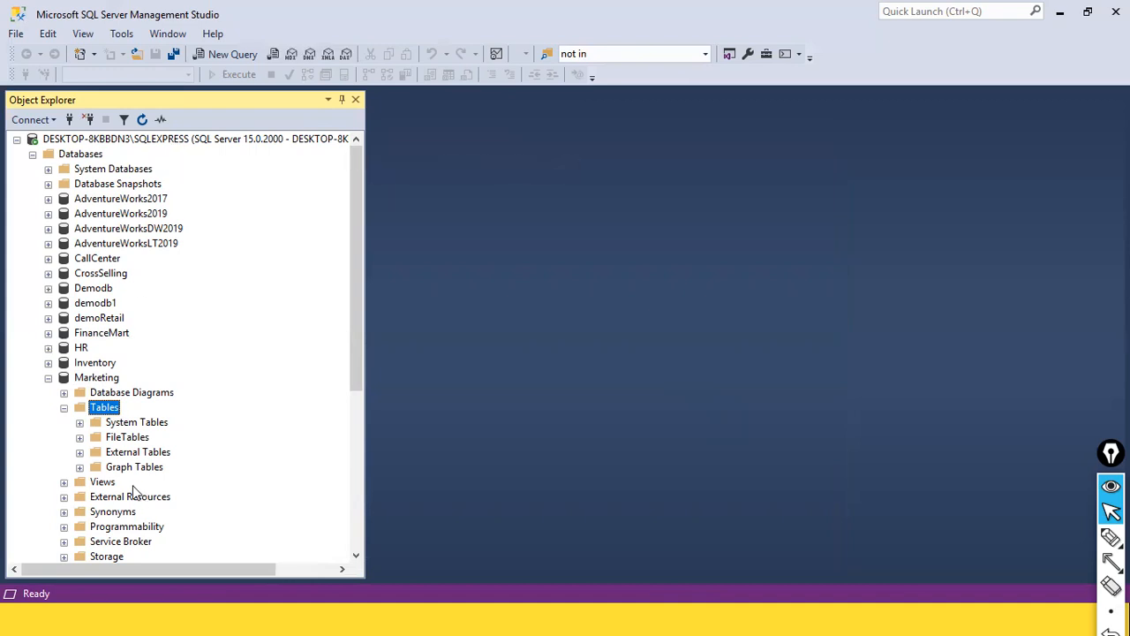
left_click(80, 437)
left_click(126, 437)
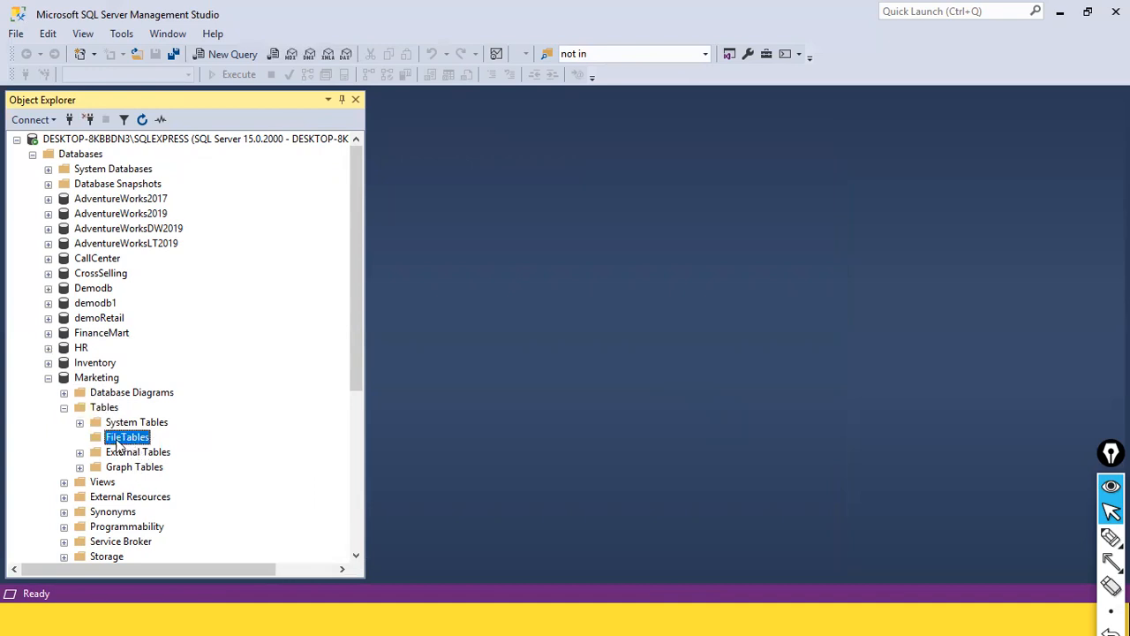
key("Up")
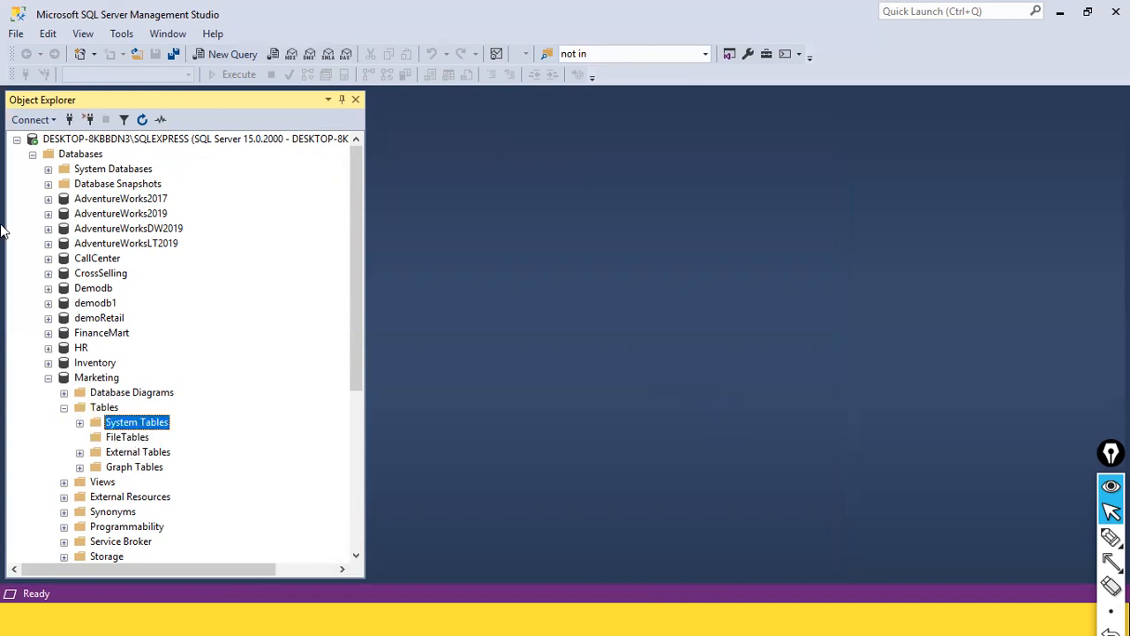
left_click(137, 437)
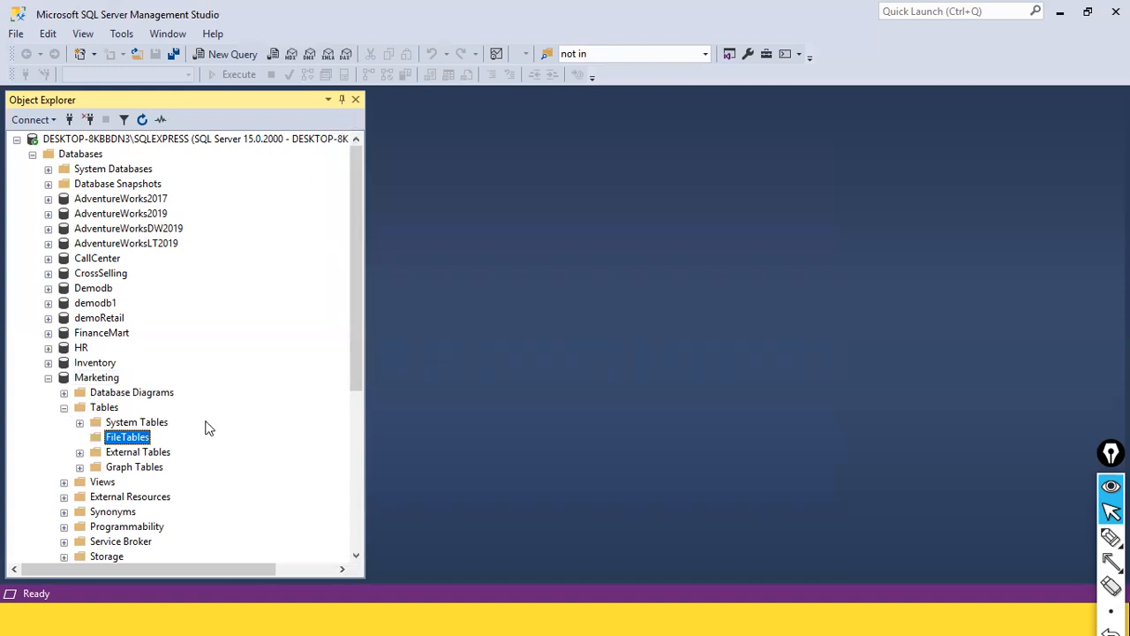
left_click(149, 118)
left_click(80, 439)
left_click(79, 438)
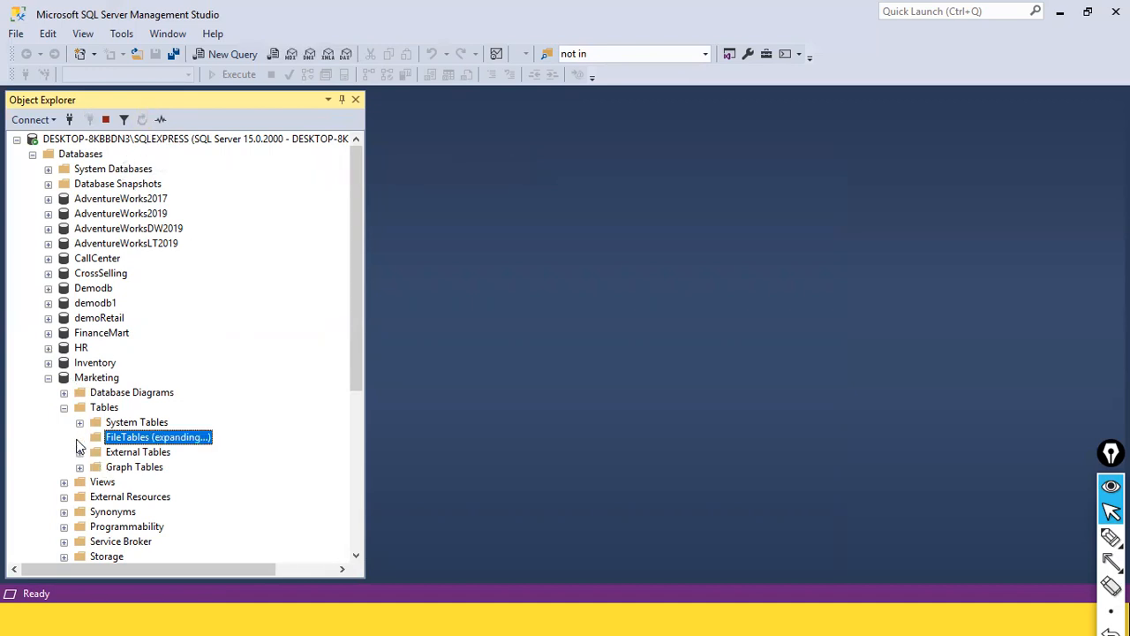
left_click(137, 424)
left_click(112, 409)
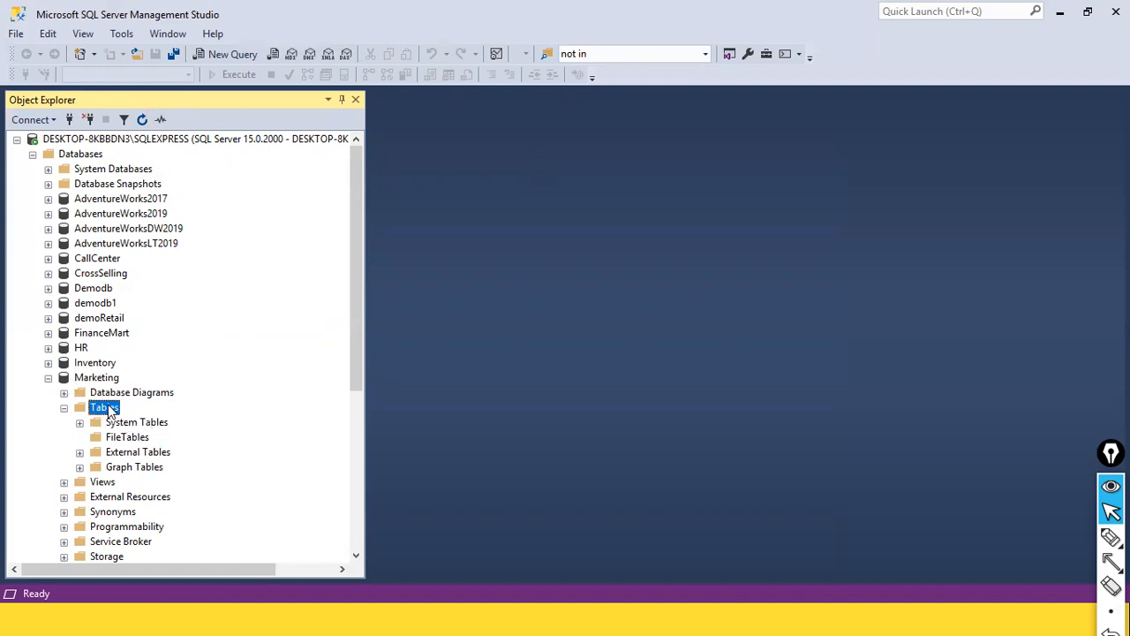
Check the System Tables, FileTables, External Tables and Graph Tables subfolders of Marketing for the imported table.
left_click(108, 378)
left_click(65, 408)
left_click(65, 408)
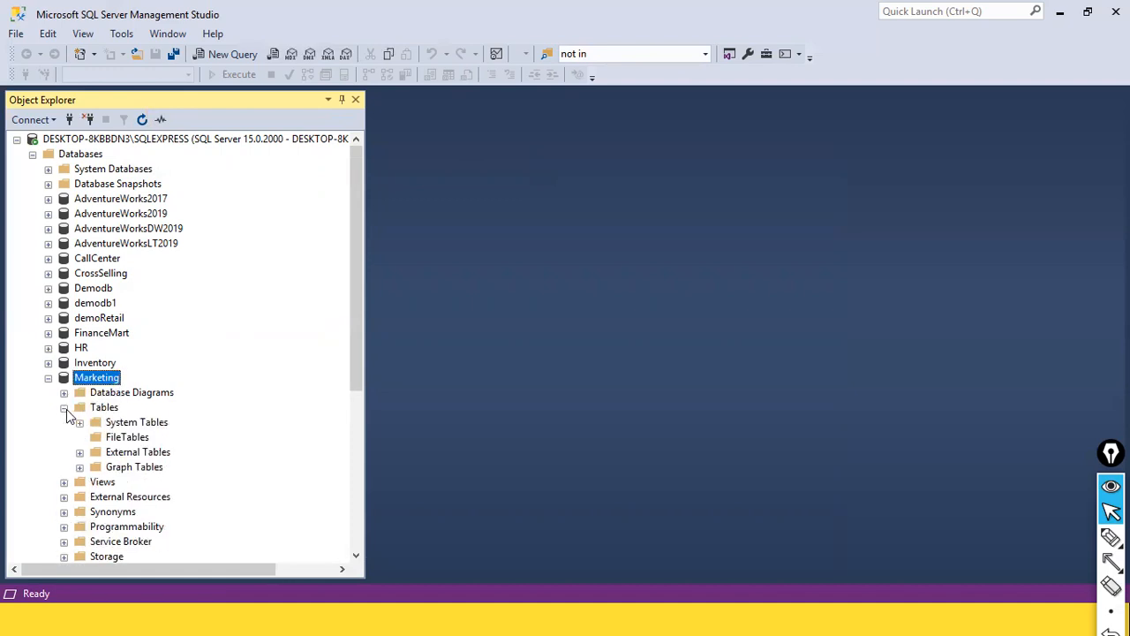
right_click(109, 382)
left_click(303, 411)
left_click(128, 452)
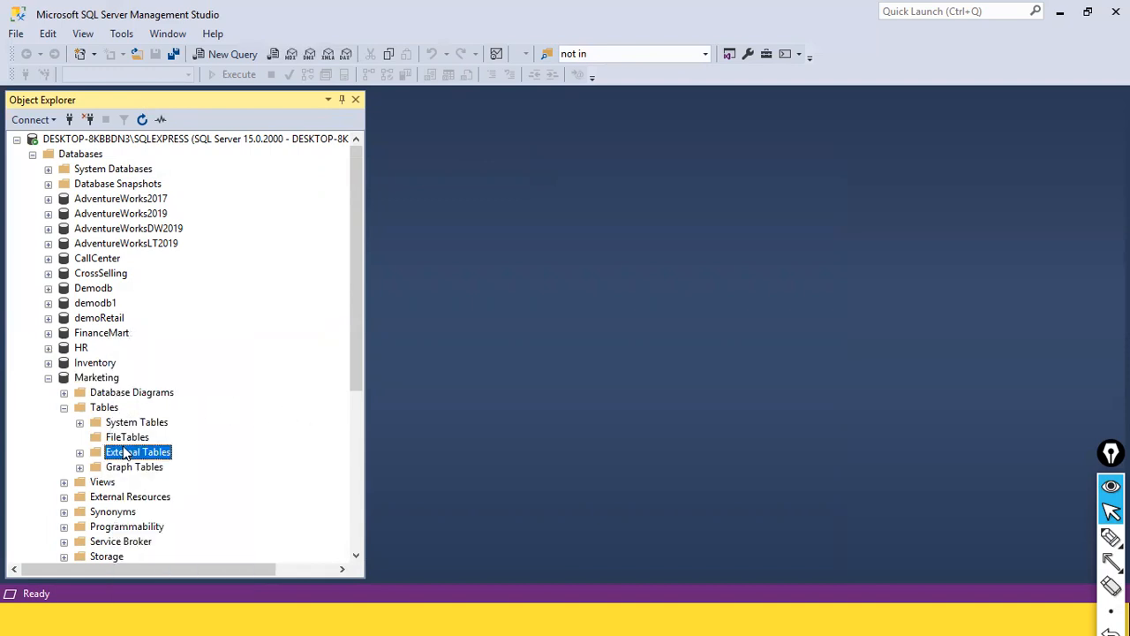
double_click(136, 467)
left_click(124, 452)
left_click(128, 423)
left_click(124, 450)
left_click(124, 439)
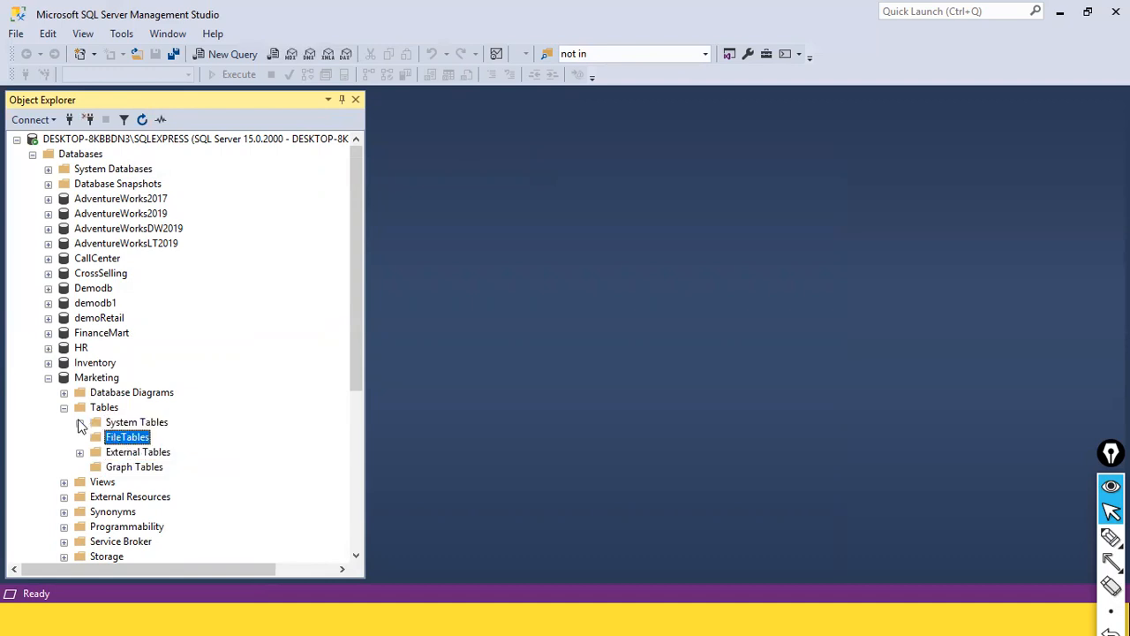
key("Up")
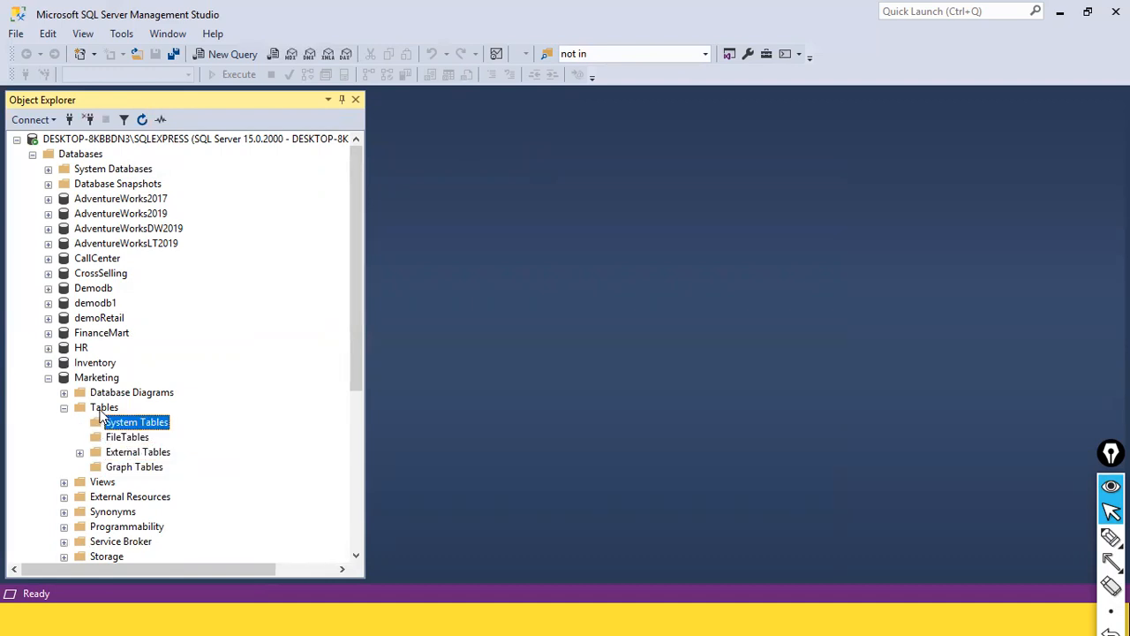
key("Up")
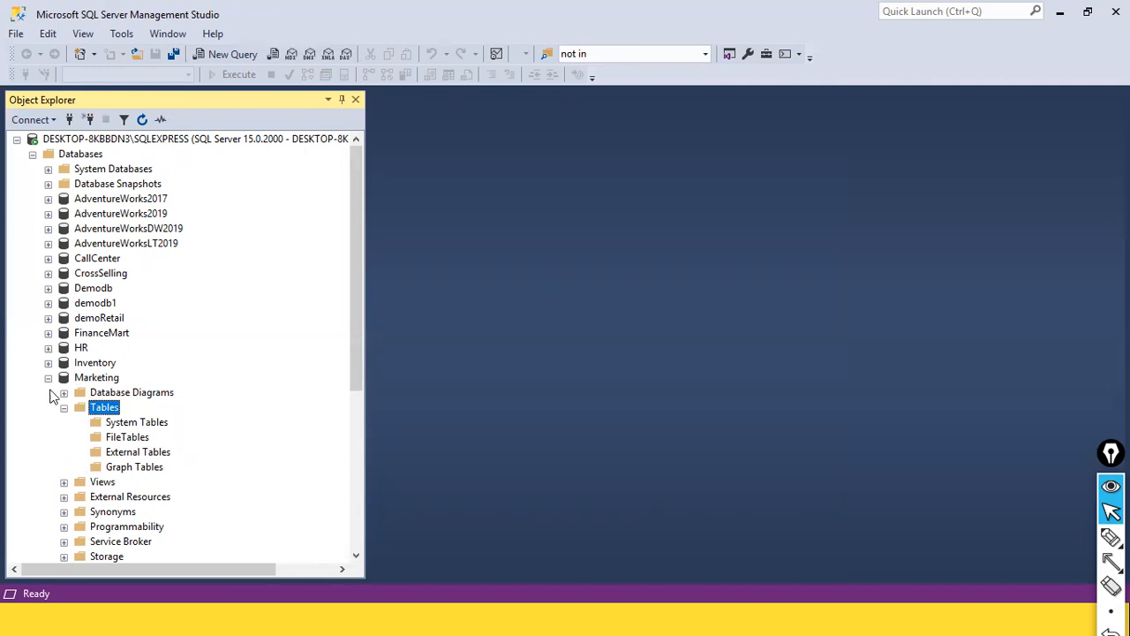
Collapse and refresh the Marketing database, and expand its Tables folder again.
left_click(48, 377)
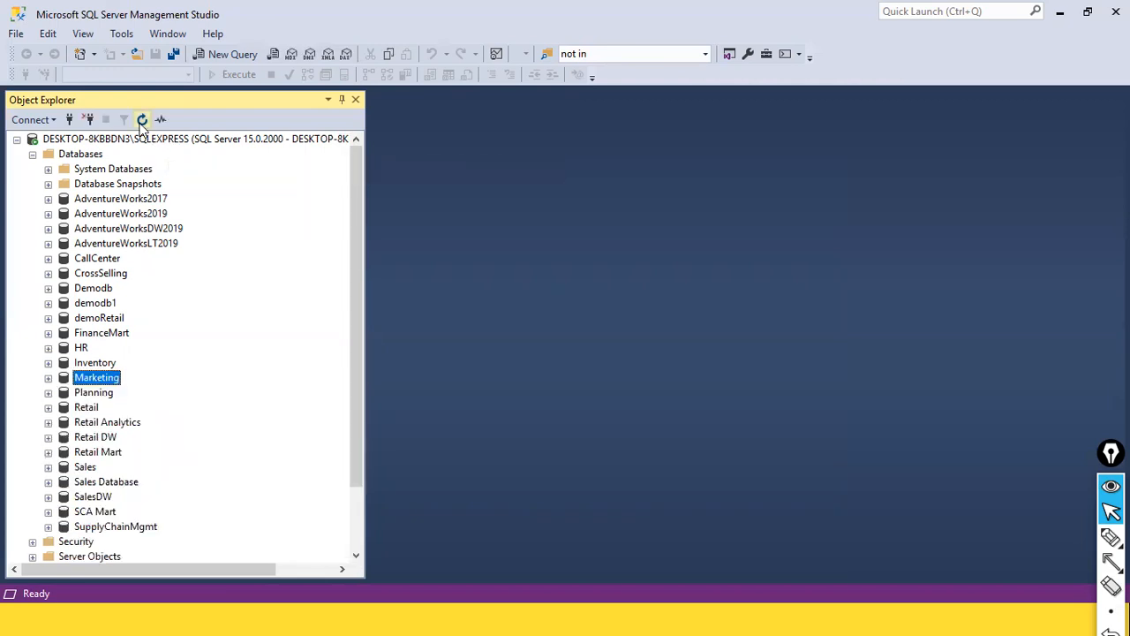
left_click(48, 377)
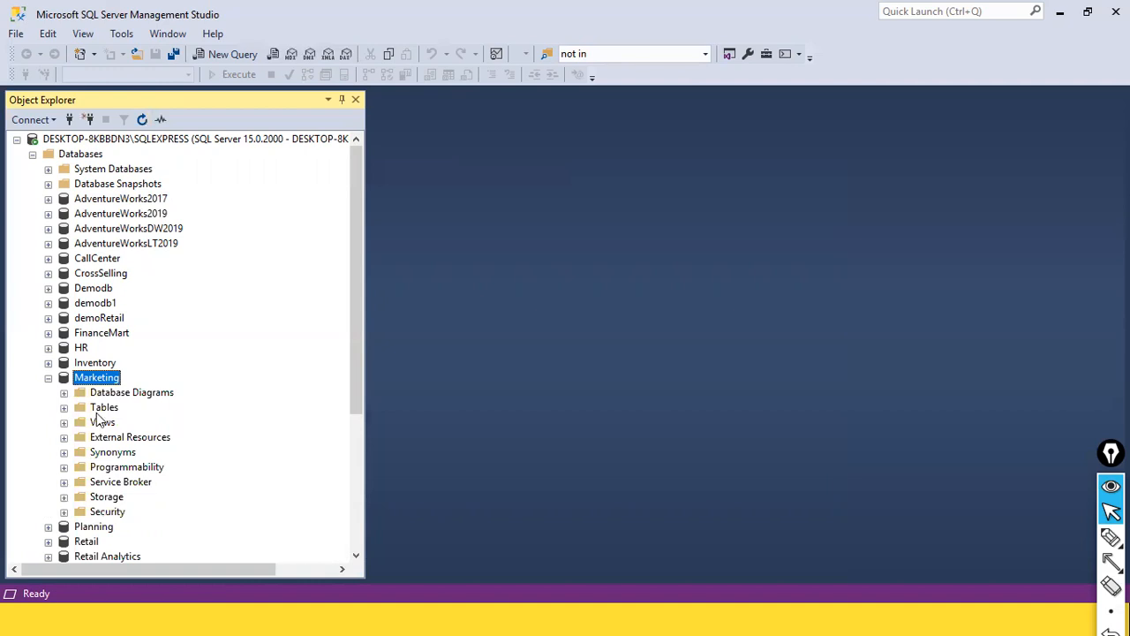
left_click(104, 413)
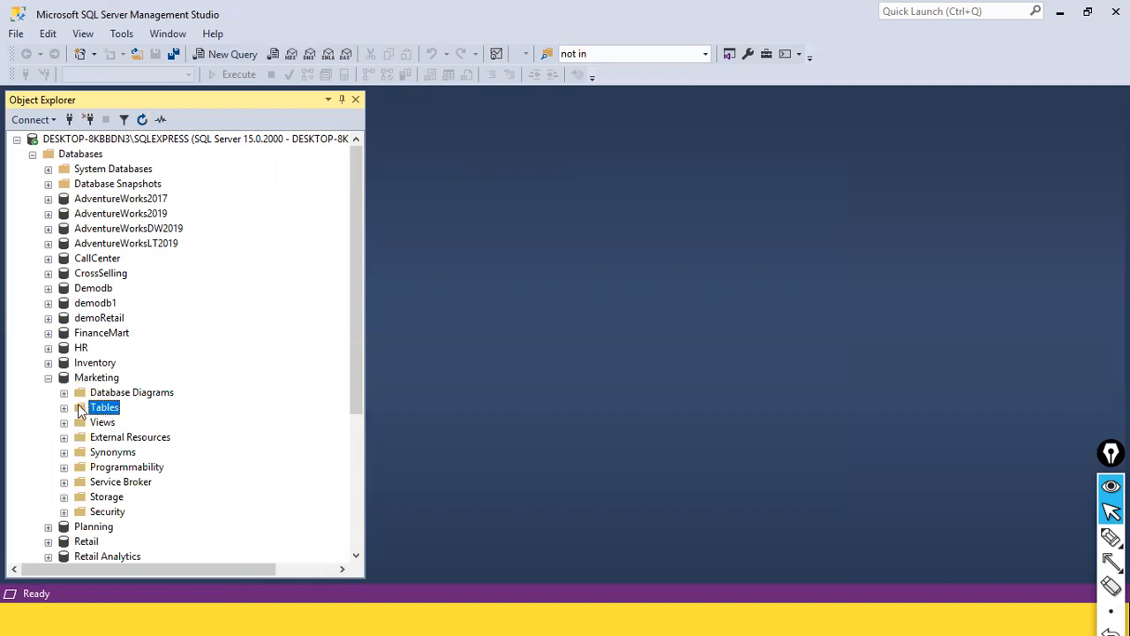
left_click(67, 407)
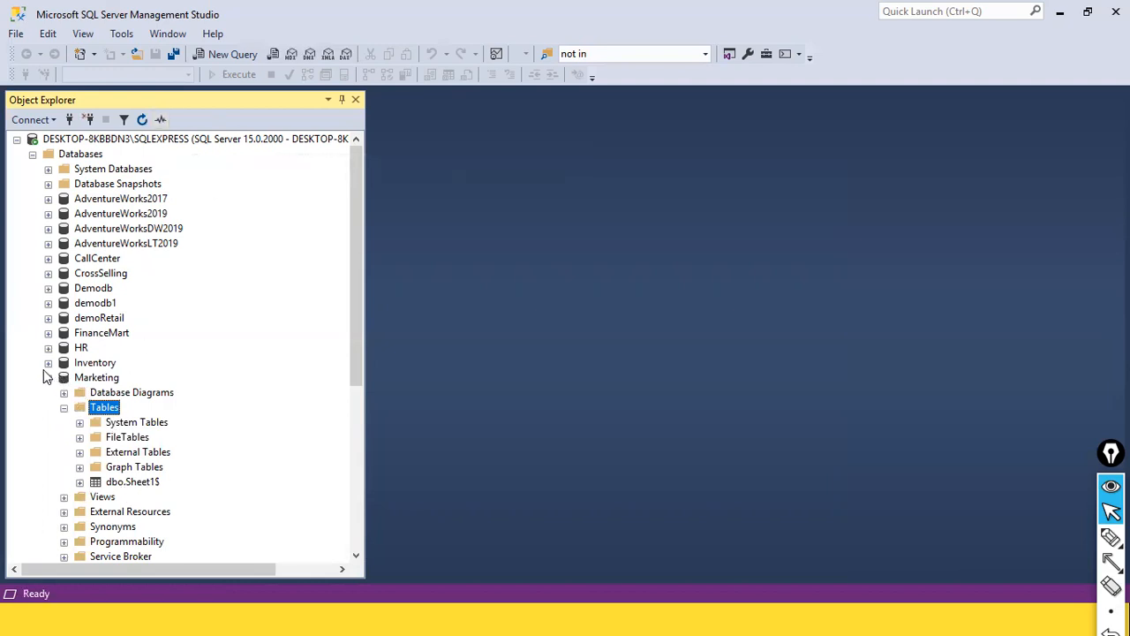
Expand the imported dbo.Sheet1$ table in Marketing's Tables folder.
left_click(131, 483)
left_click(81, 483)
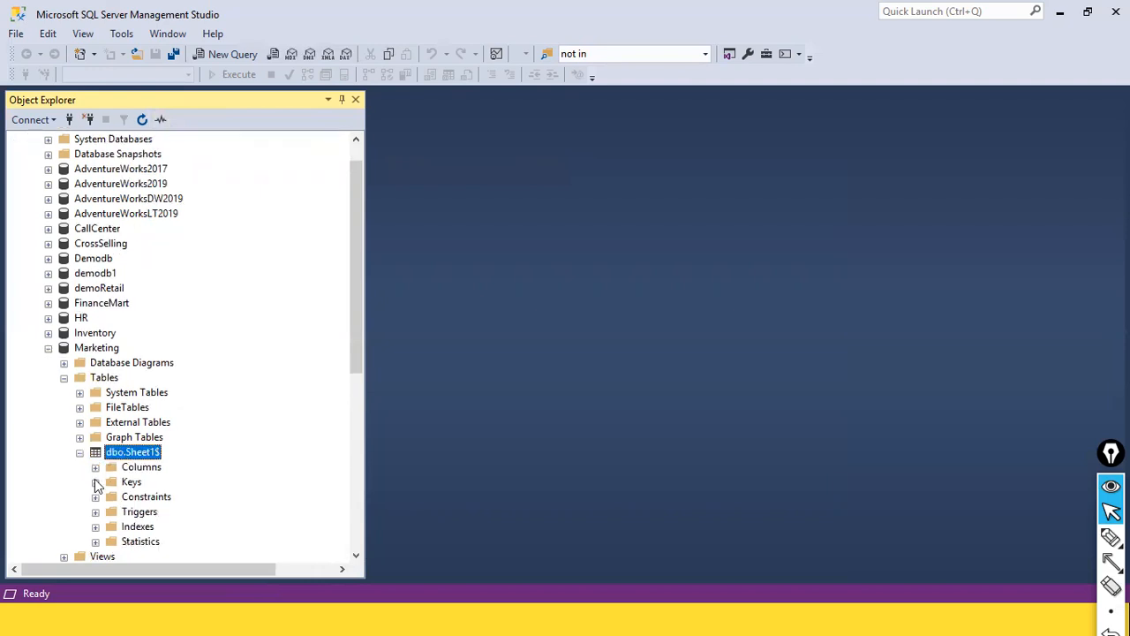
right_click(150, 455)
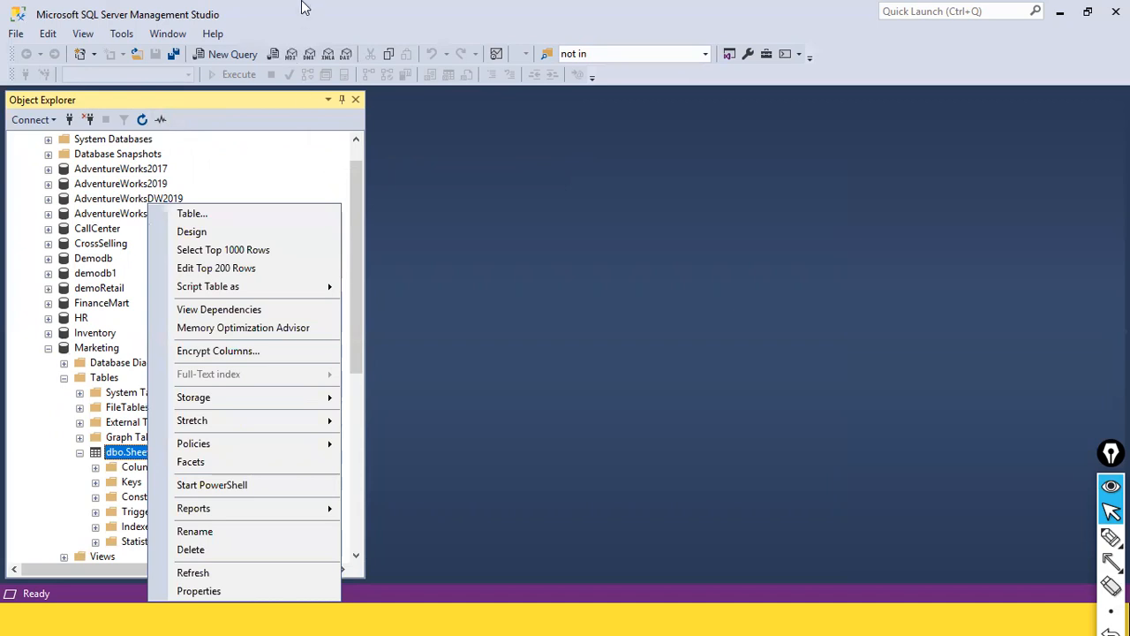
left_click(303, 7)
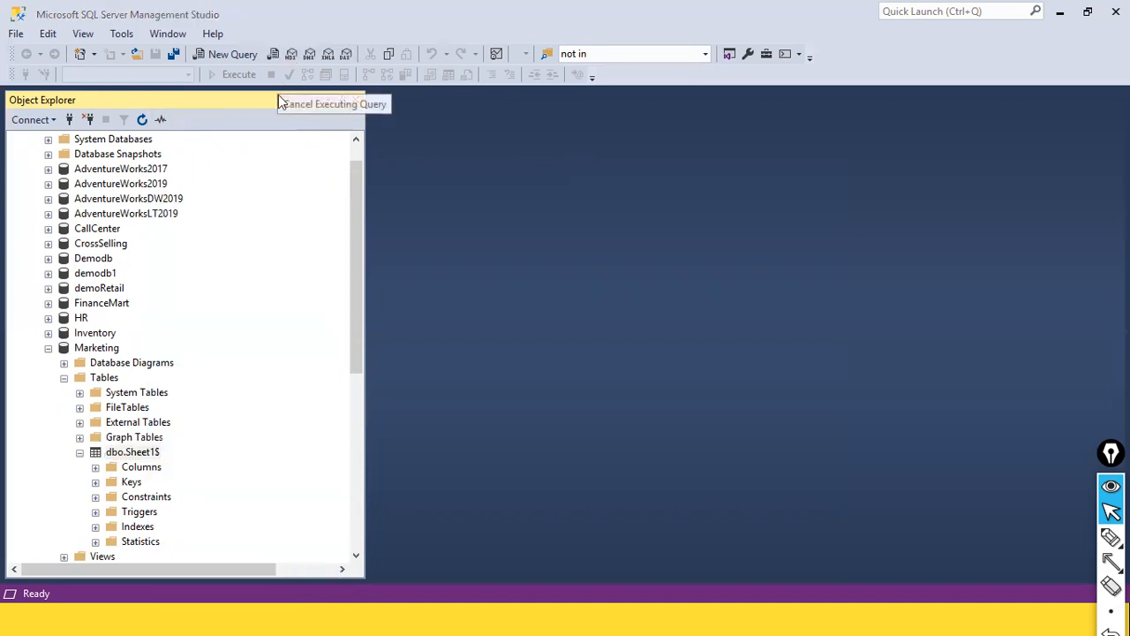
right_click(148, 454)
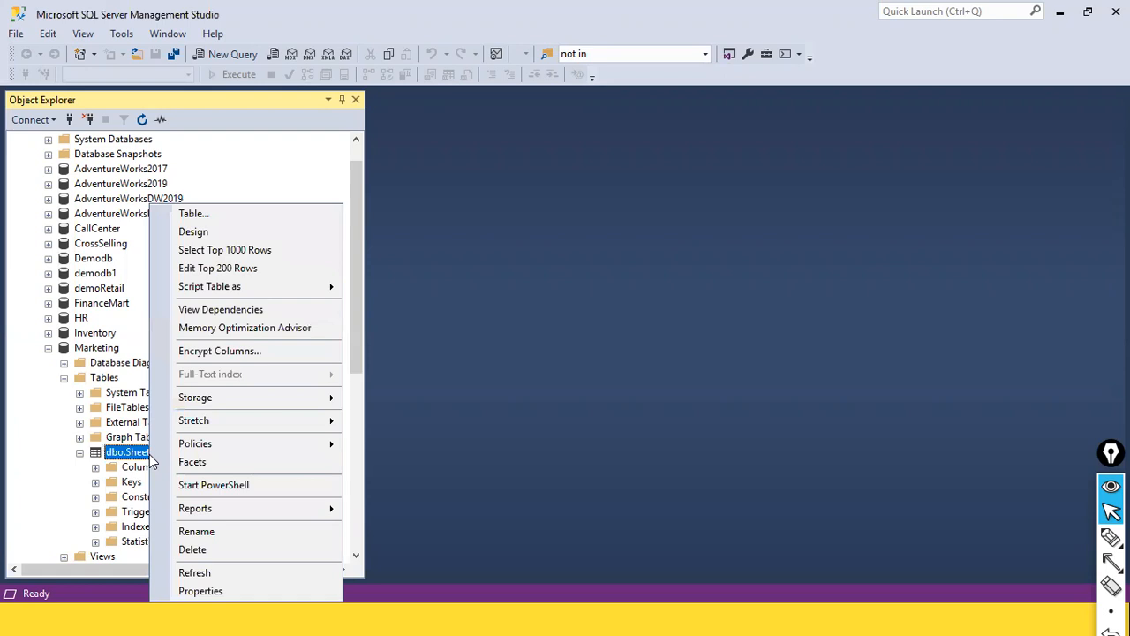
left_click(613, 194)
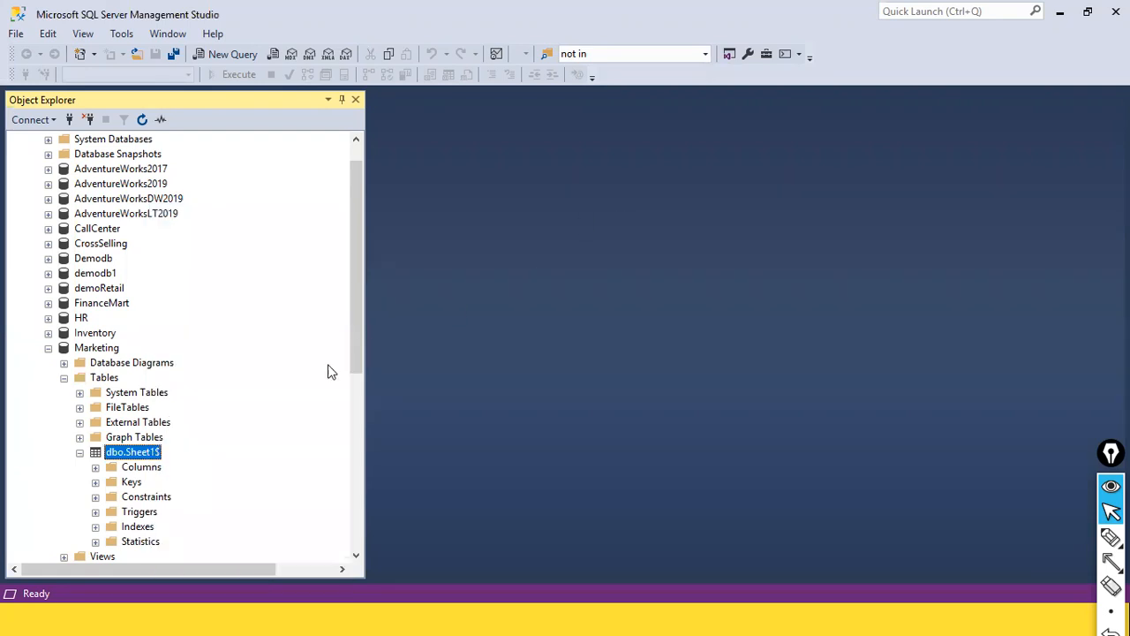
right_click(142, 456)
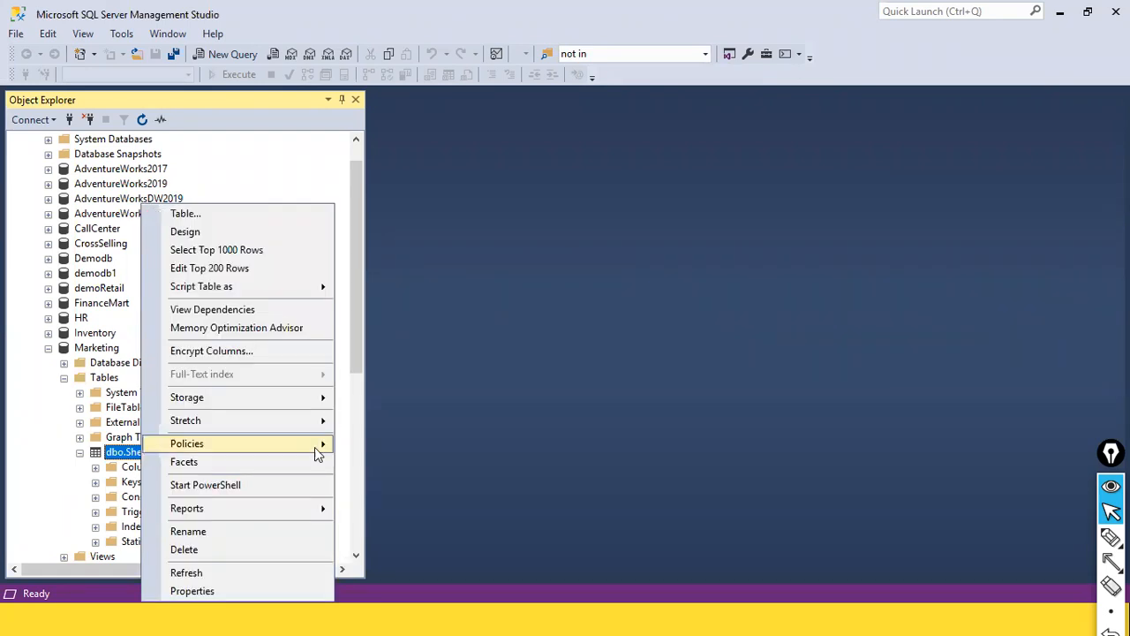
key("Escape")
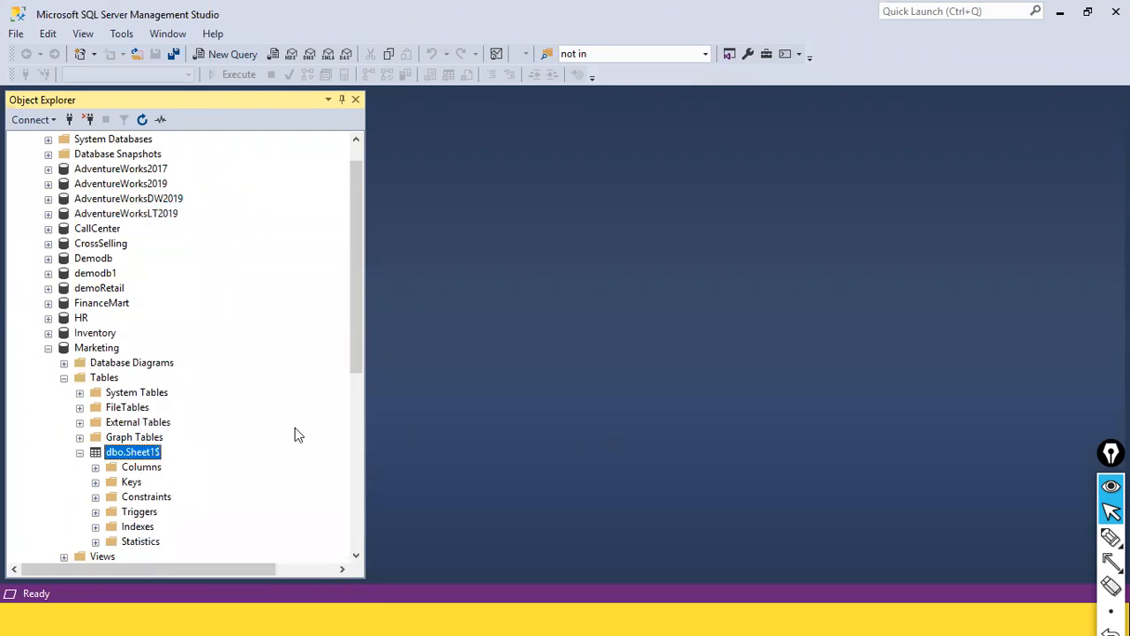
Rename the imported dbo.Sheet1$ table in Marketing as DimCustomer.
right_click(144, 455)
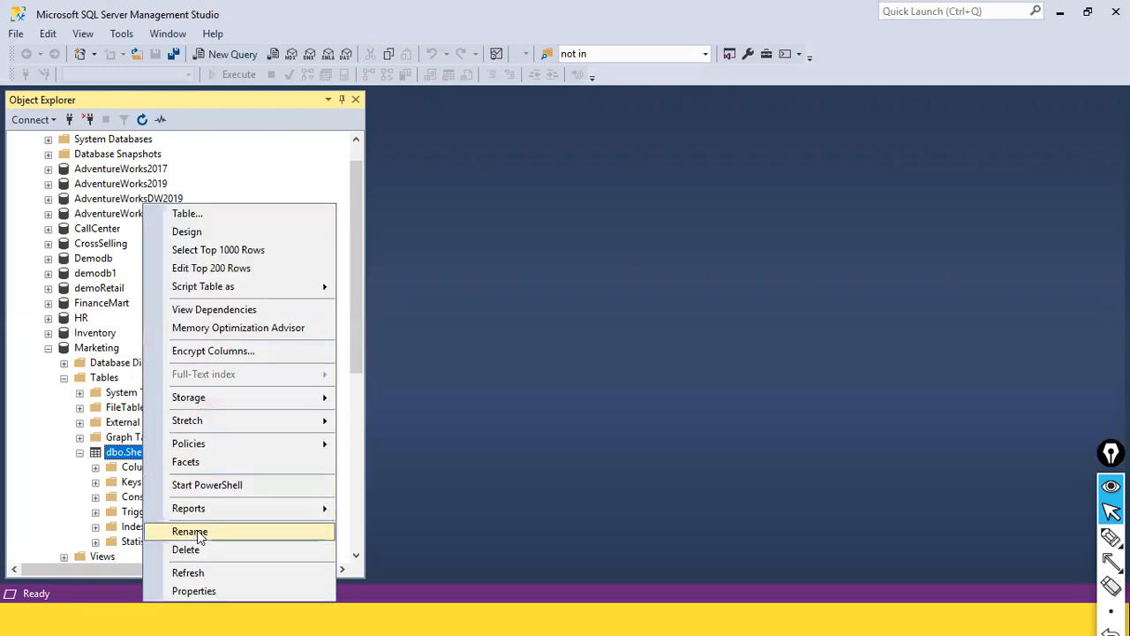
left_click(229, 535)
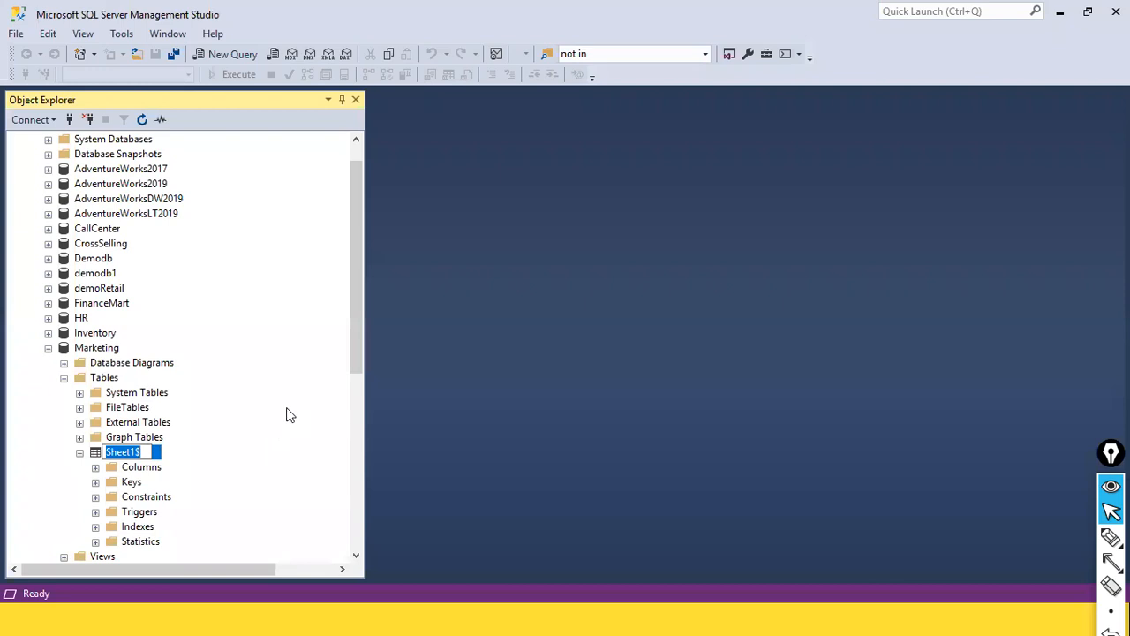
type("DimCustomer")
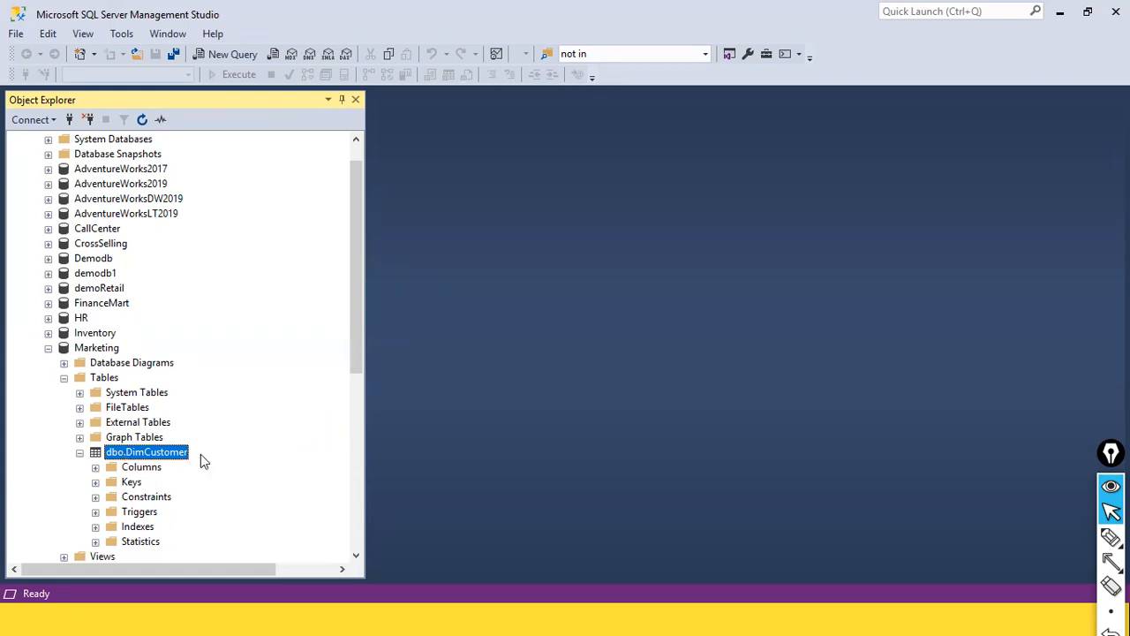
List the columns of the dbo.DimCustomer table and query its top 1000 rows.
scroll(252, 453, "down", 2)
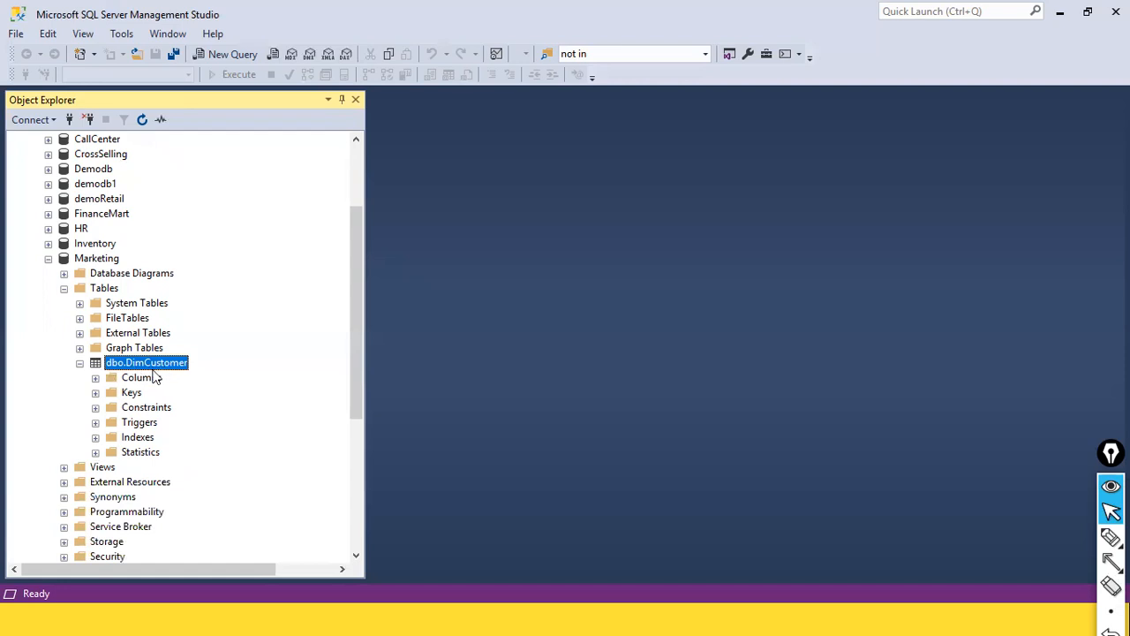
left_click(95, 378)
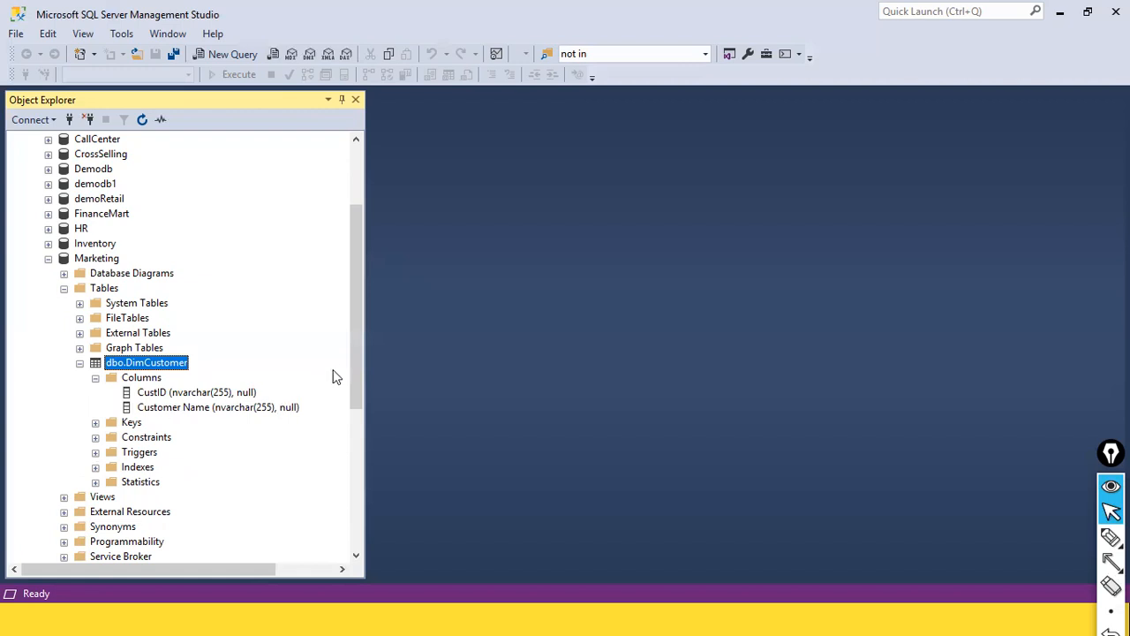
right_click(156, 369)
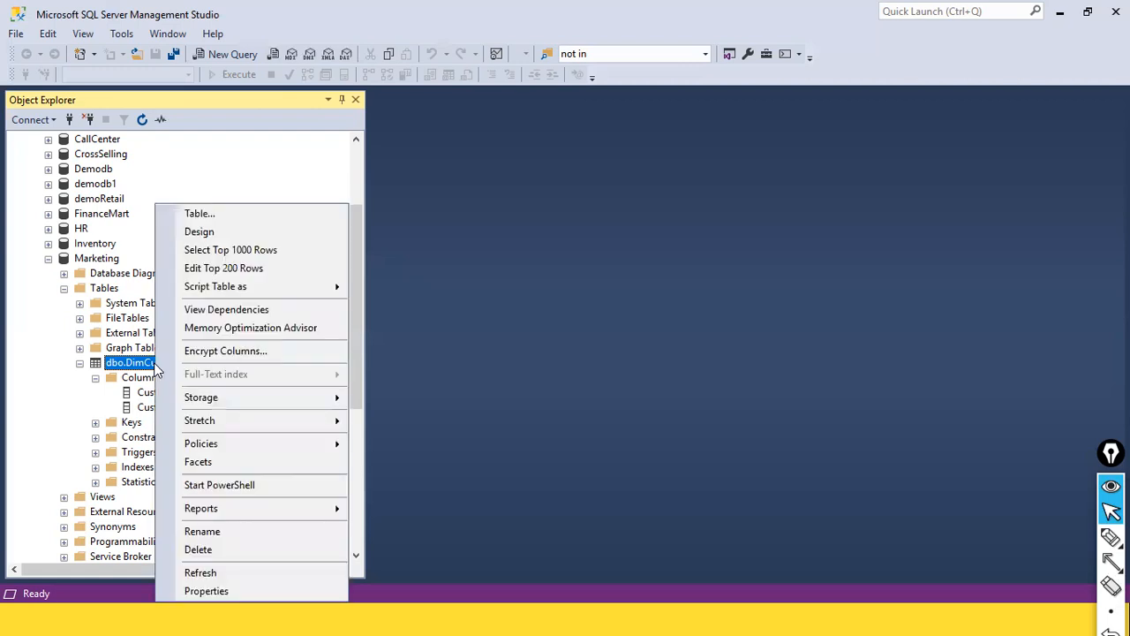
left_click(247, 255)
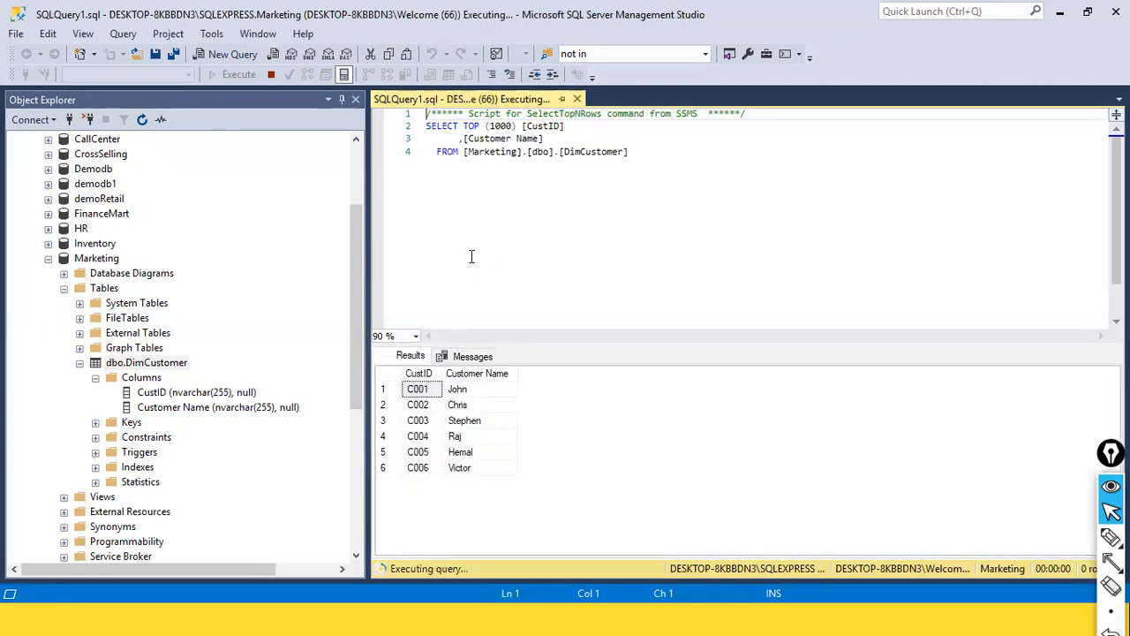
Examine the SELECT query on [Marketing].[dbo].[DimCustomer], including its column list and FROM clause.
left_click(463, 168)
left_click(421, 126)
left_click(495, 174)
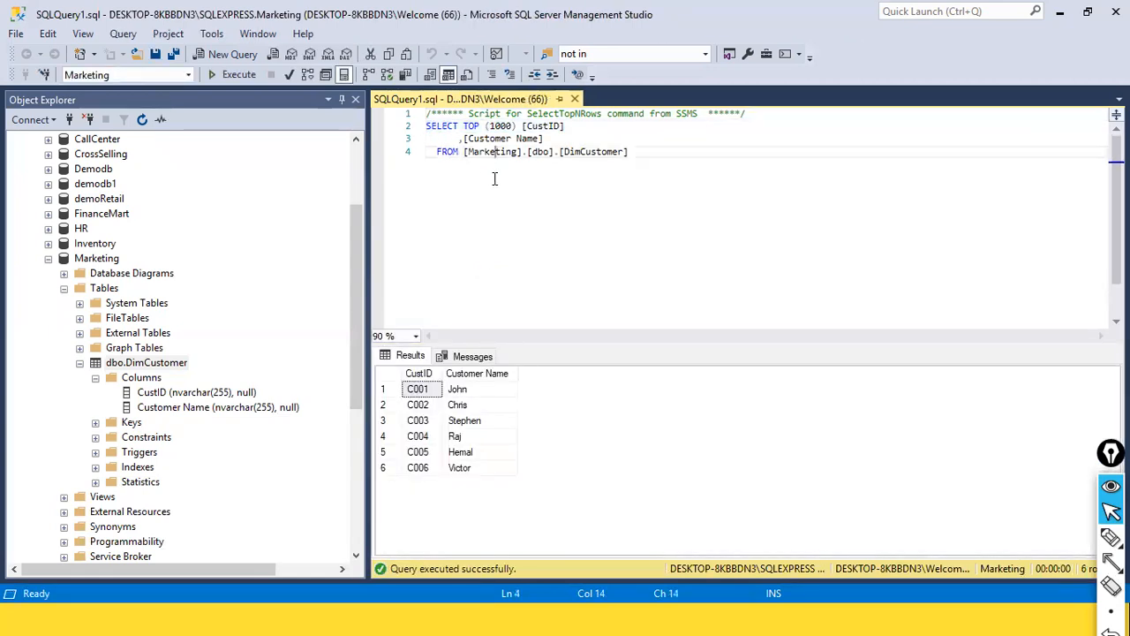
left_click(438, 129)
left_click(464, 129)
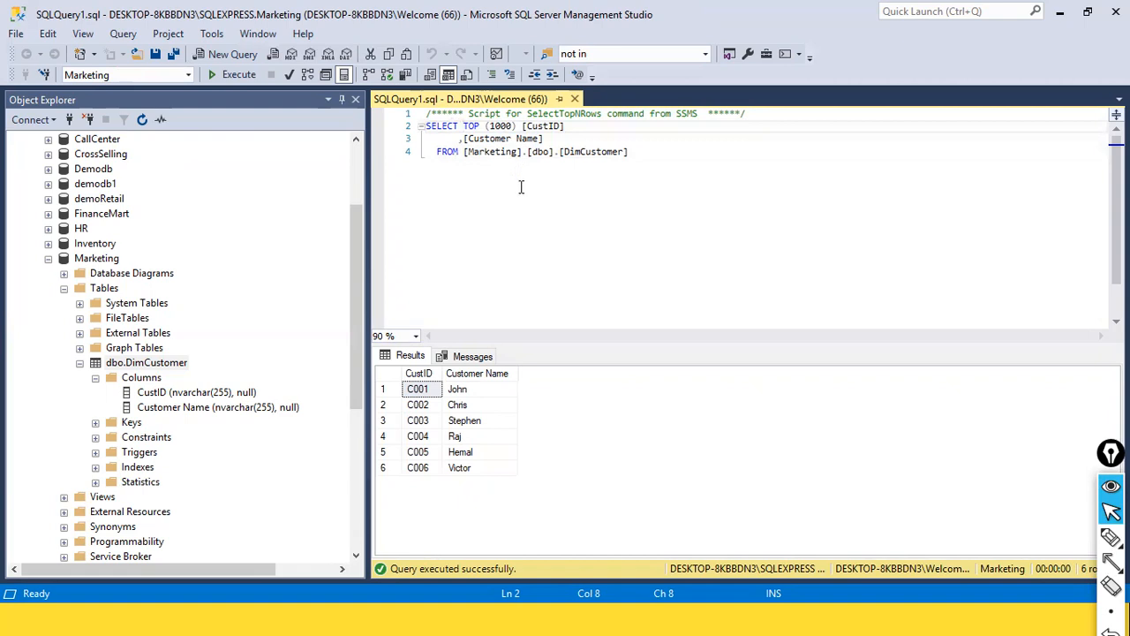
left_click(555, 141)
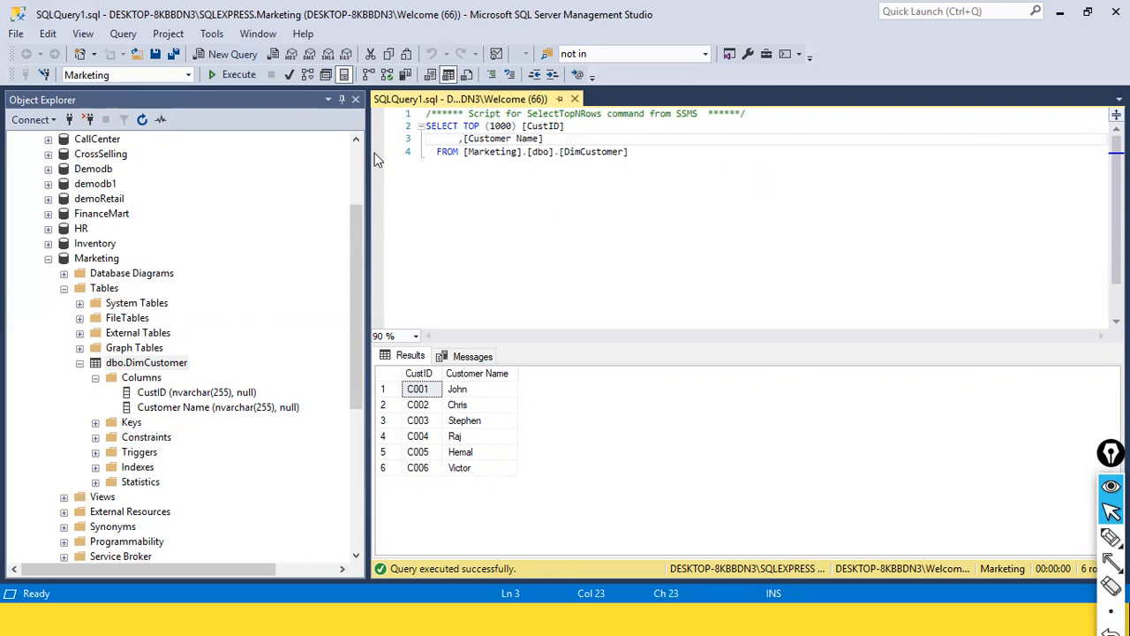
left_click_drag(468, 139, 555, 130)
left_click(501, 141)
left_click_drag(438, 141, 582, 143)
left_click(540, 208)
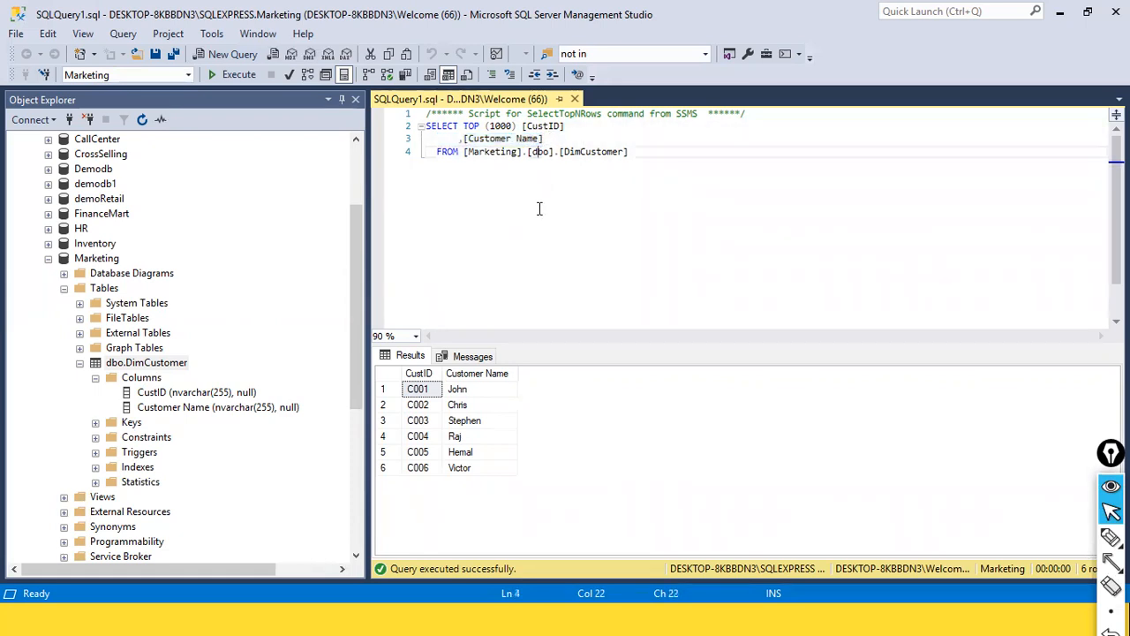
left_click_drag(630, 152, 375, 126)
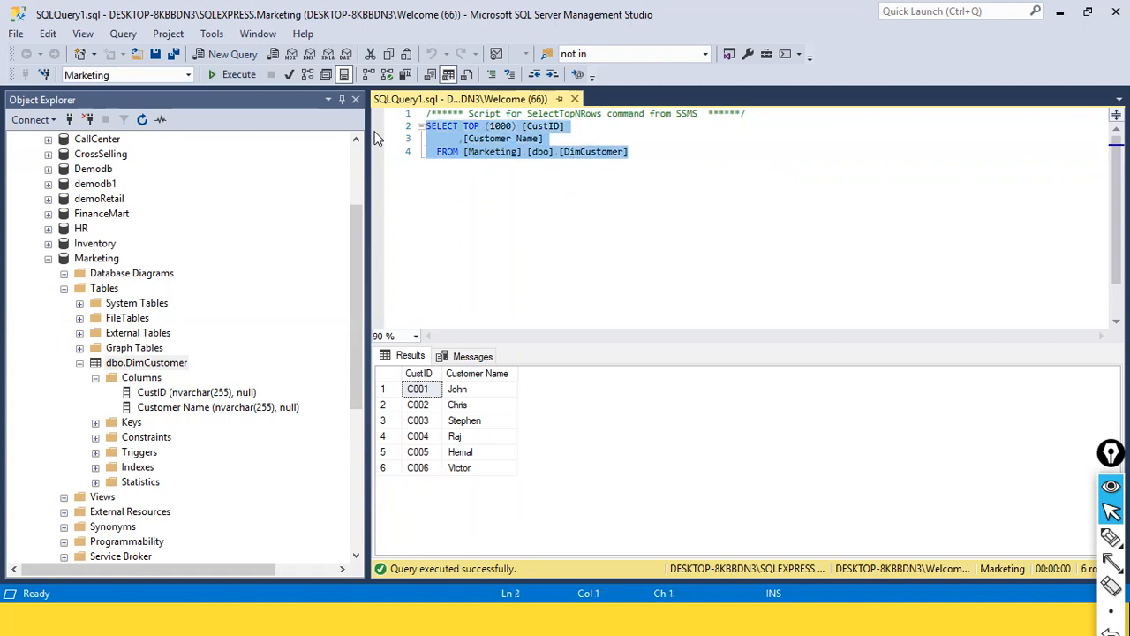
key("ctrl+shift+a")
mouse_move(479, 171)
left_mouse_down()
mouse_move(463, 273)
mouse_move(440, 327)
mouse_move(446, 355)
left_mouse_up()
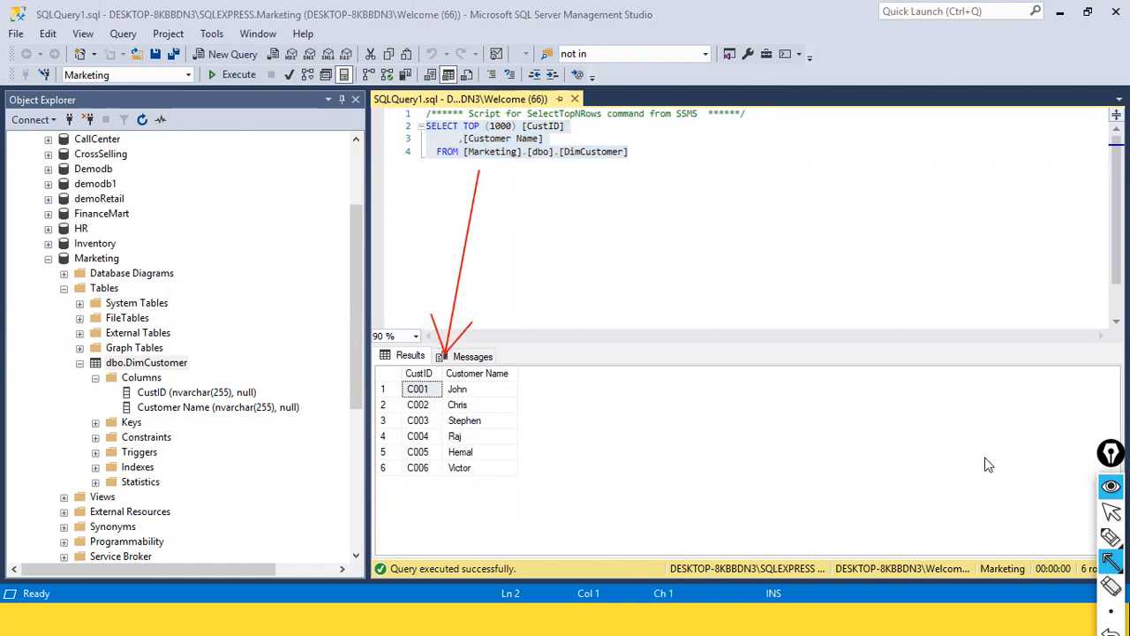
key("ctrl+F1")
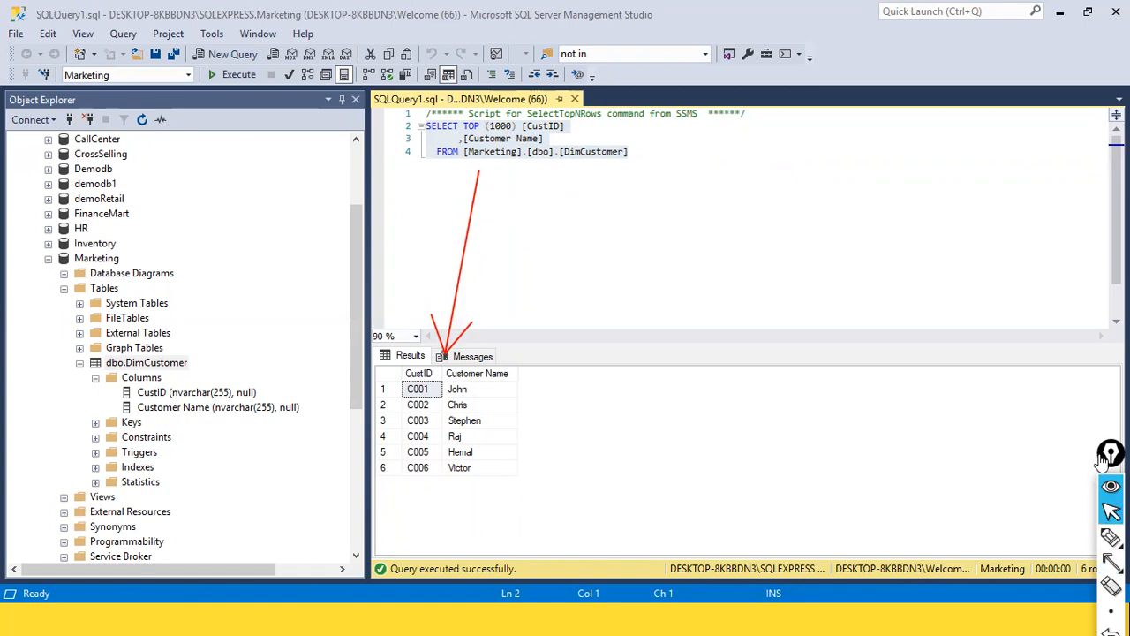
left_click(1110, 458)
left_click_drag(1049, 411, 1092, 570)
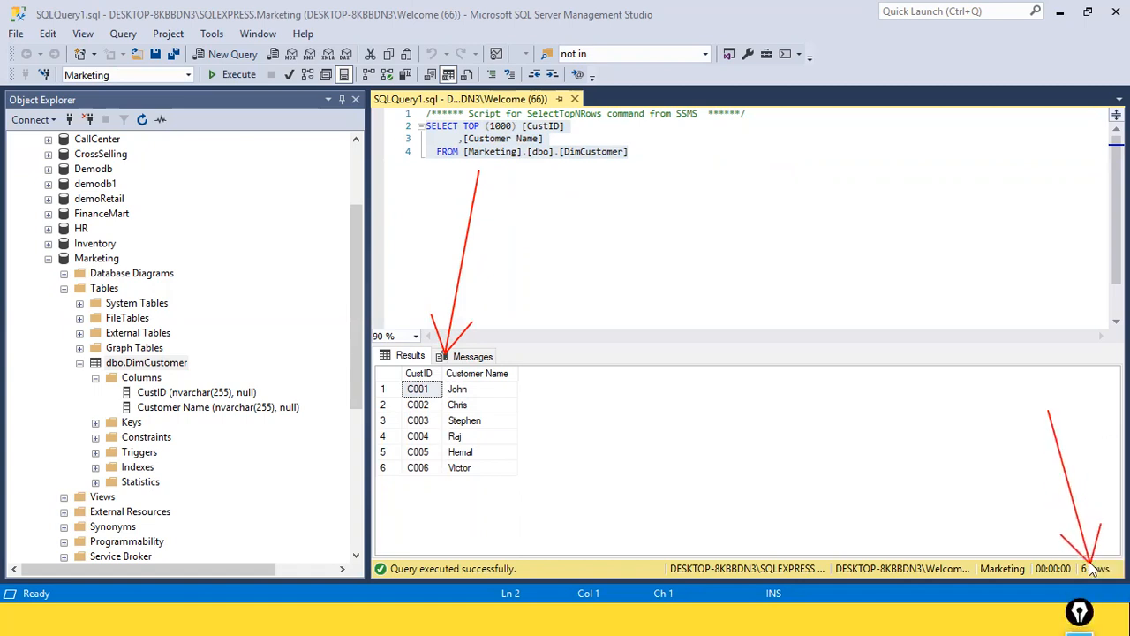
Collapse dbo.DimCustomer and start a data import into the Marketing database with Microsoft Excel as the data source.
left_click(80, 363)
left_click(93, 260)
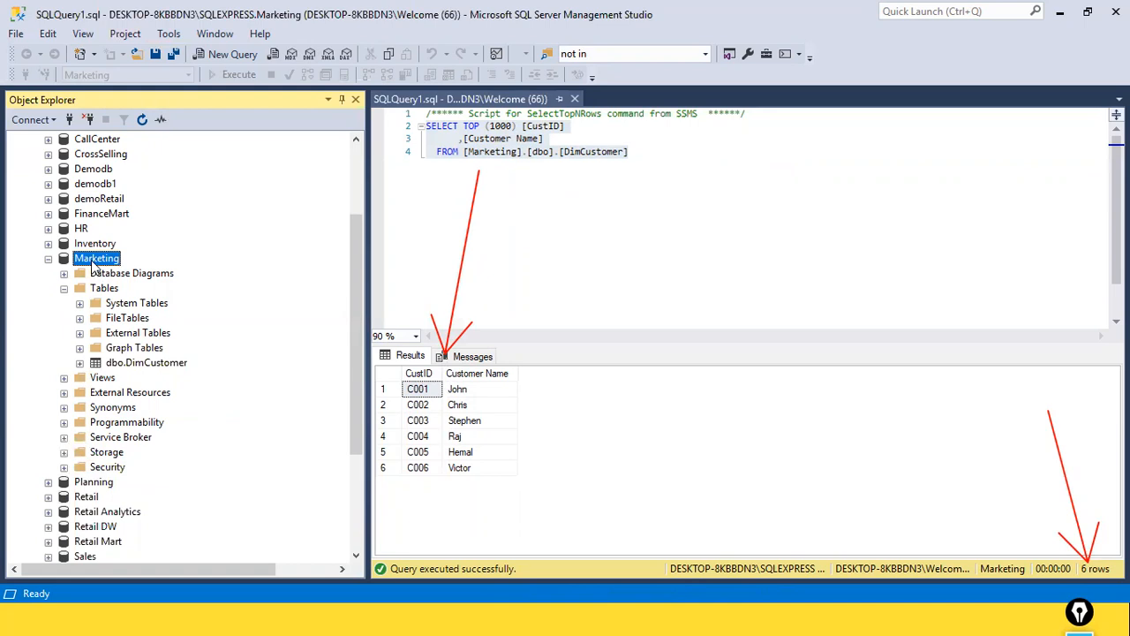
right_click(91, 263)
mouse_move(143, 339)
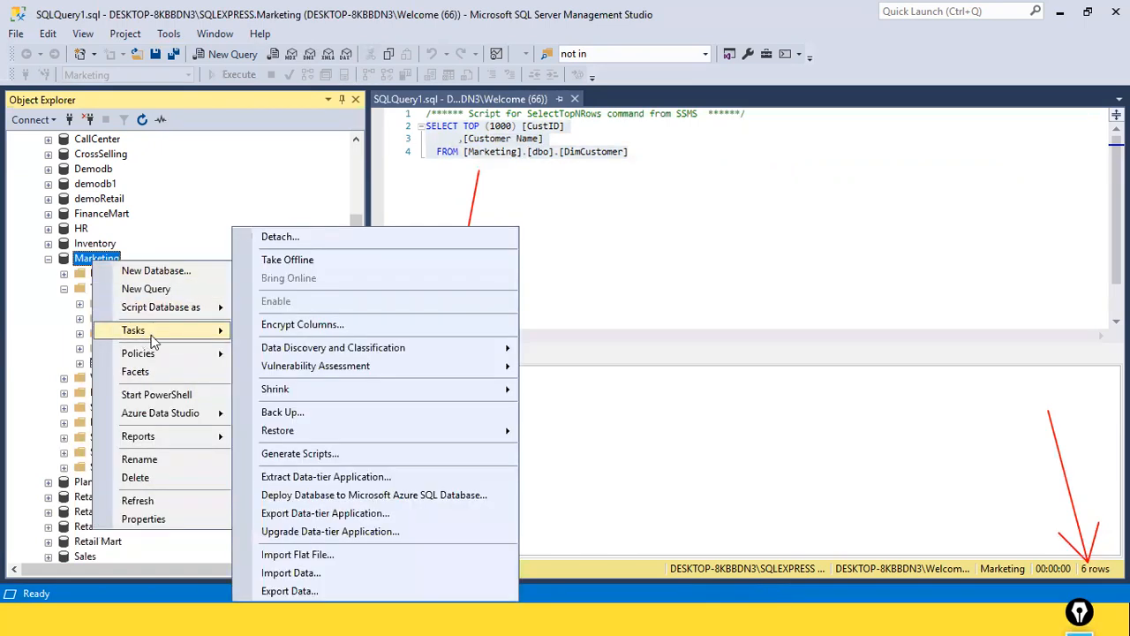
left_click(314, 574)
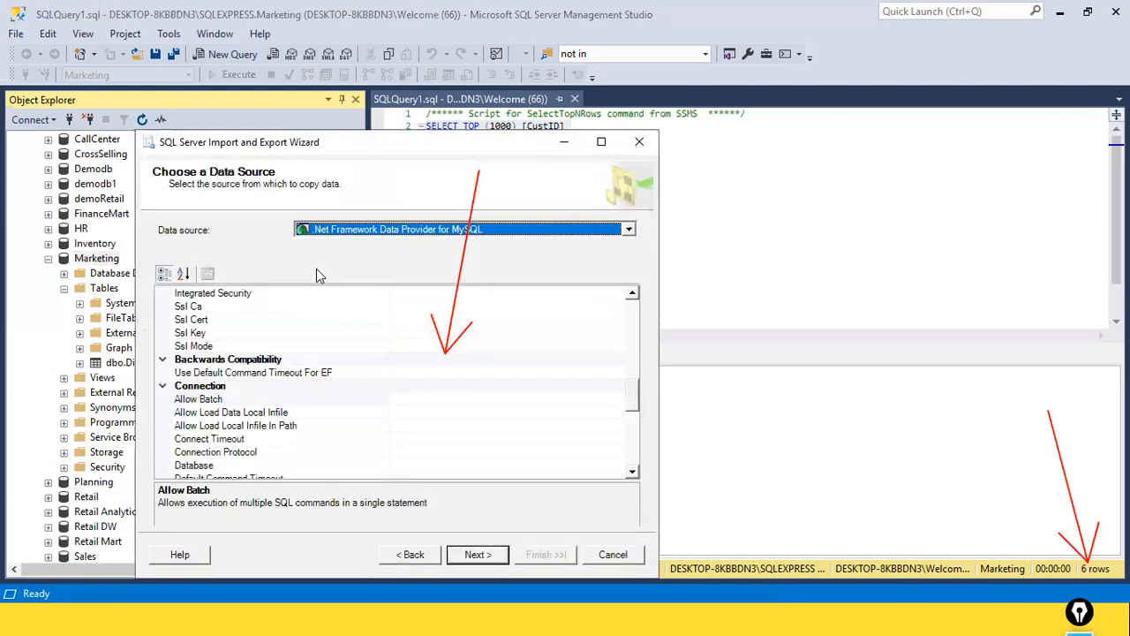
left_click(629, 231)
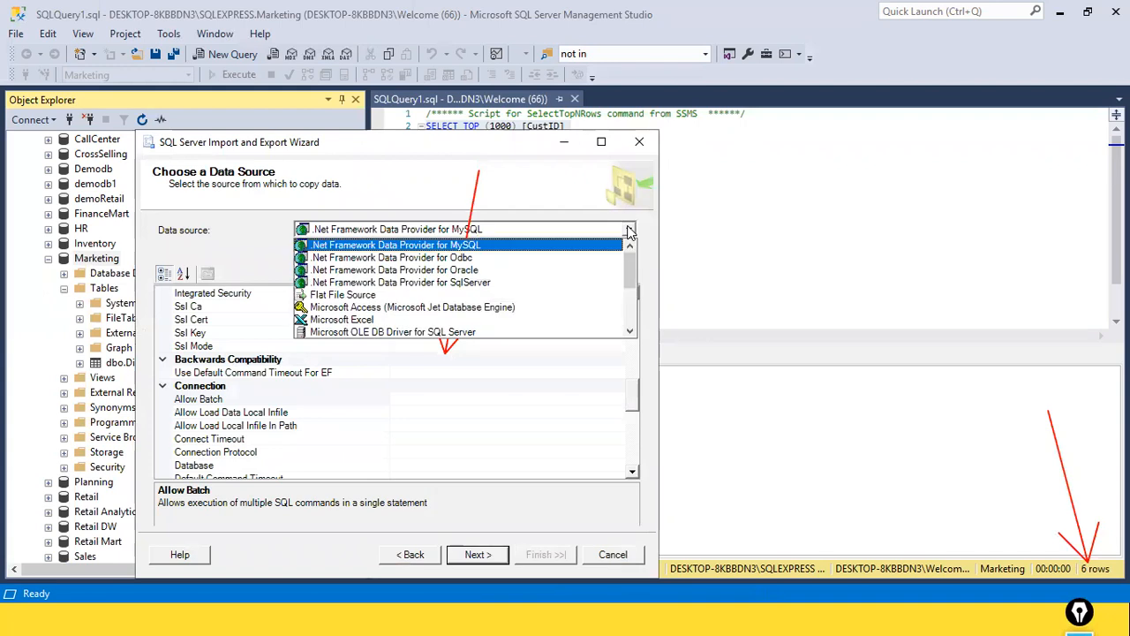
left_click(366, 322)
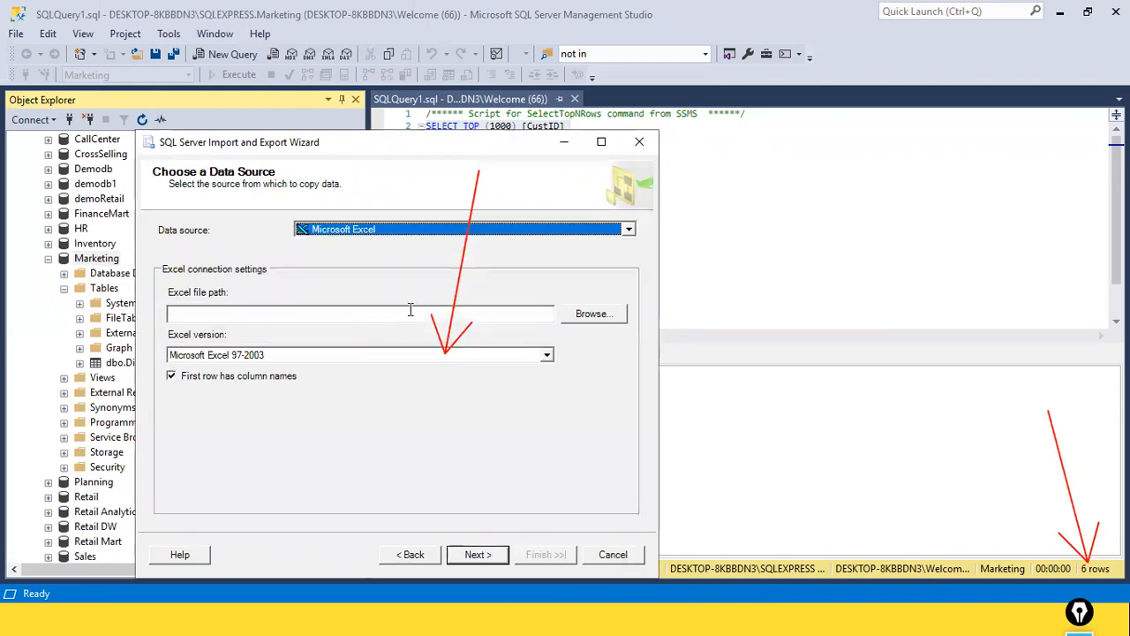
Choose D:\dat1\SalesFact.xls as the Excel file to import, checking its .xls extension in the path.
left_click(568, 318)
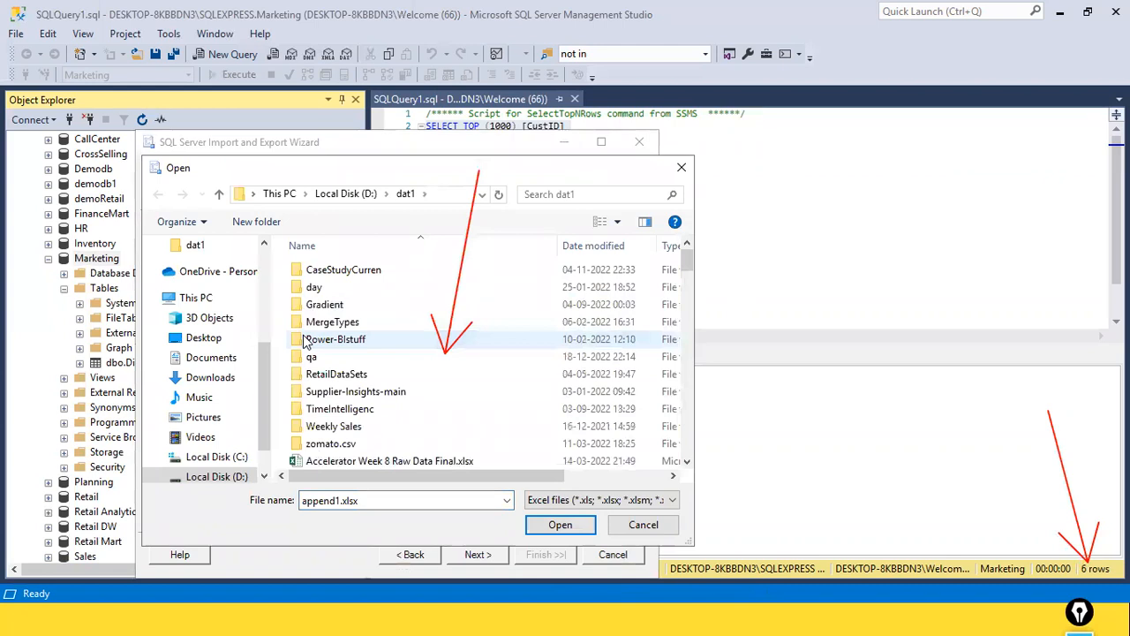
type("salesf")
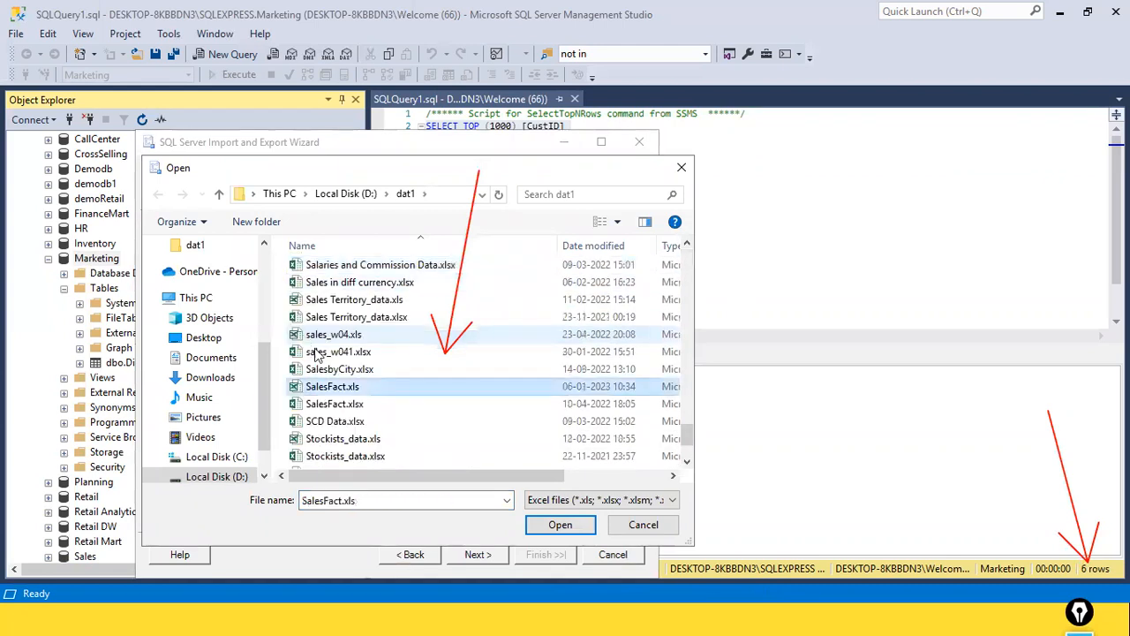
left_click(572, 525)
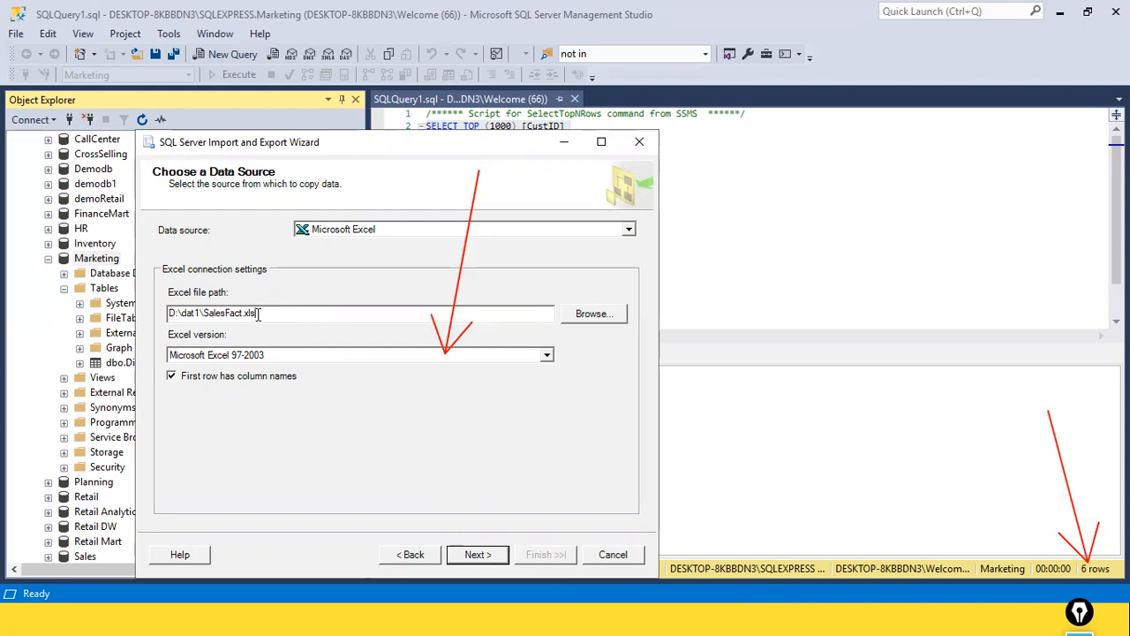
left_click_drag(246, 313, 266, 314)
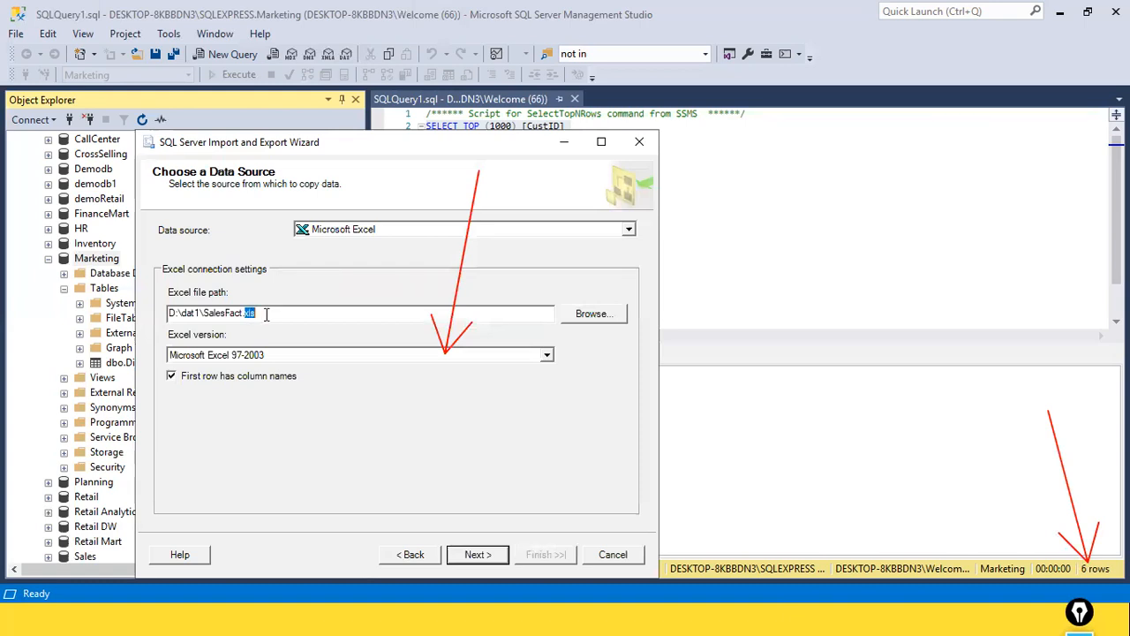
left_click(266, 314)
left_click_drag(242, 314, 276, 314)
left_click(276, 314)
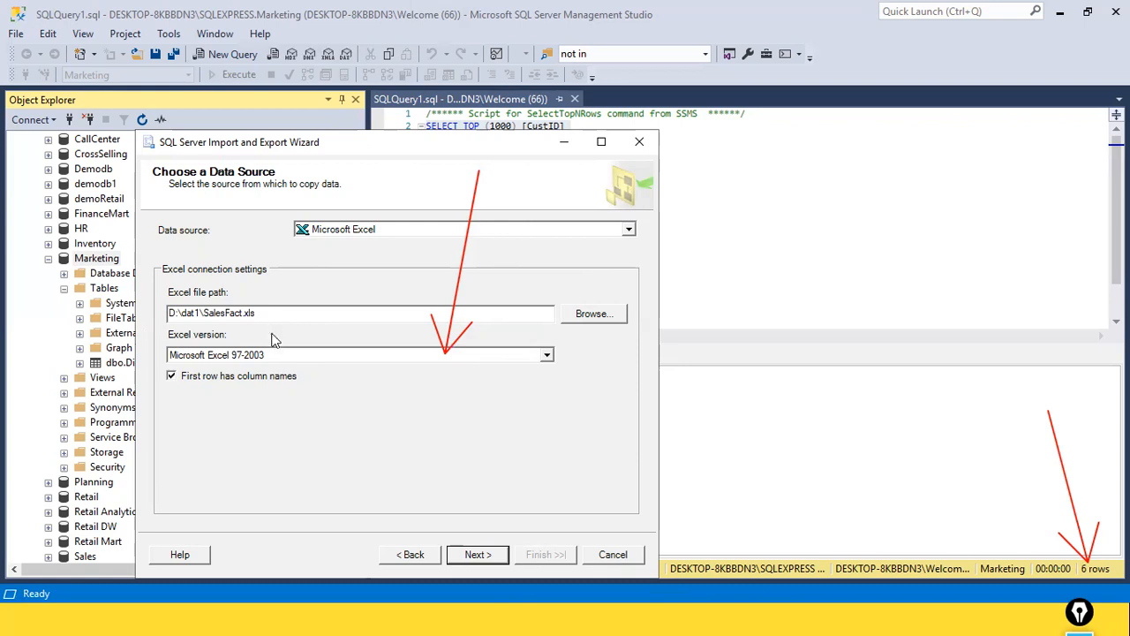
left_click_drag(252, 314, 271, 316)
left_click(273, 318)
Accept the Excel source settings and set the import destination to SQL Server Native Client 11.0.
left_click(476, 555)
left_click(628, 230)
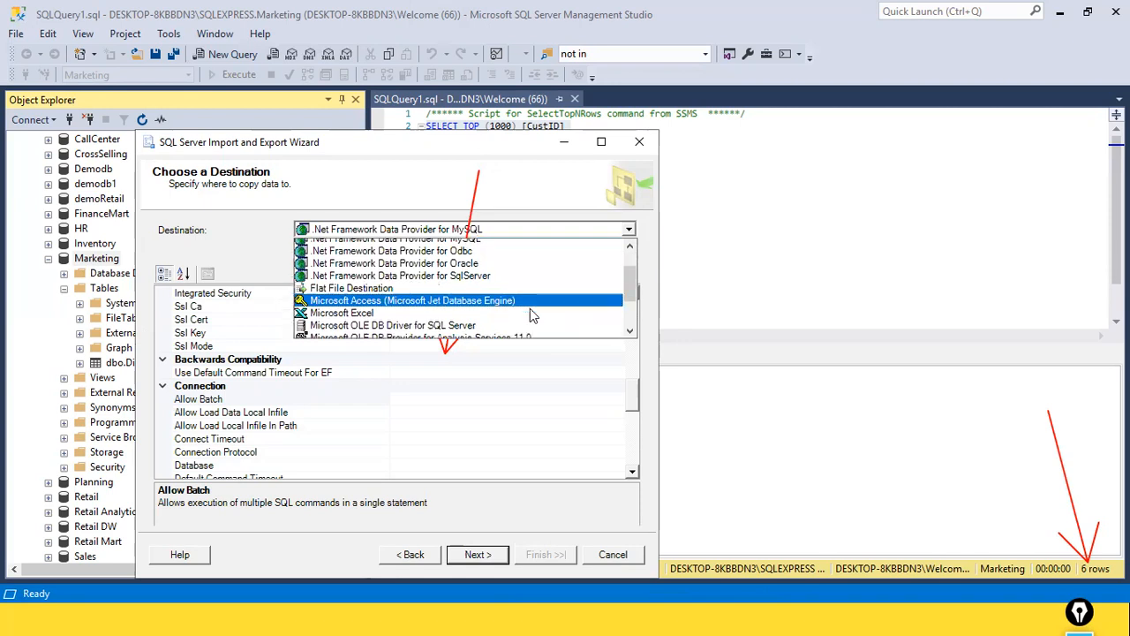
scroll(530, 309, "down", 3)
left_click(425, 332)
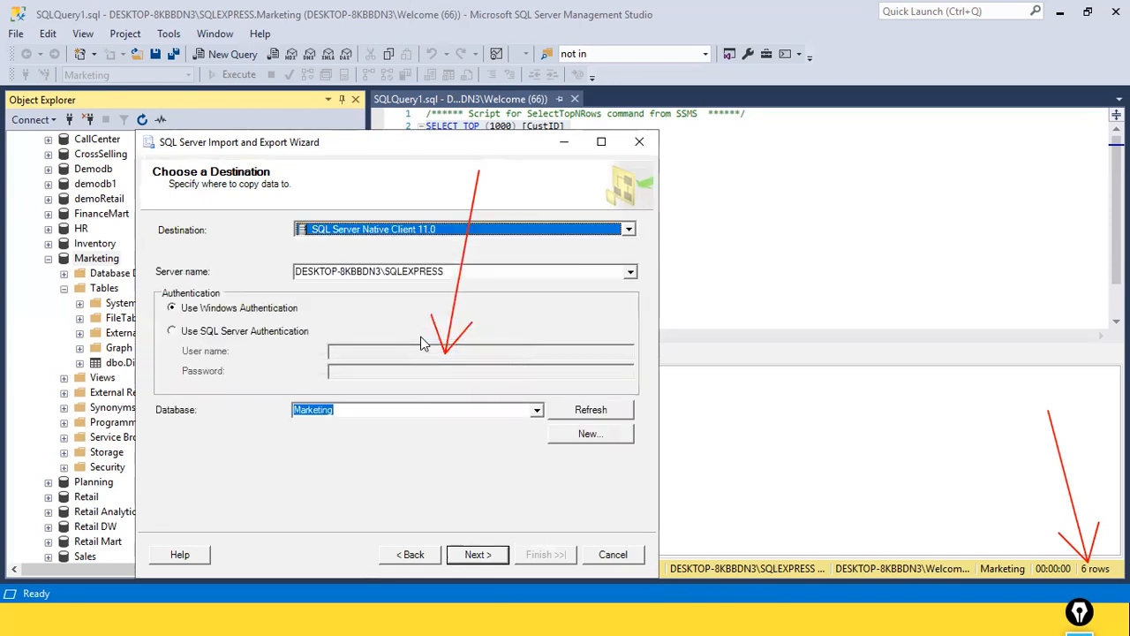
left_click(498, 232)
left_click(498, 232)
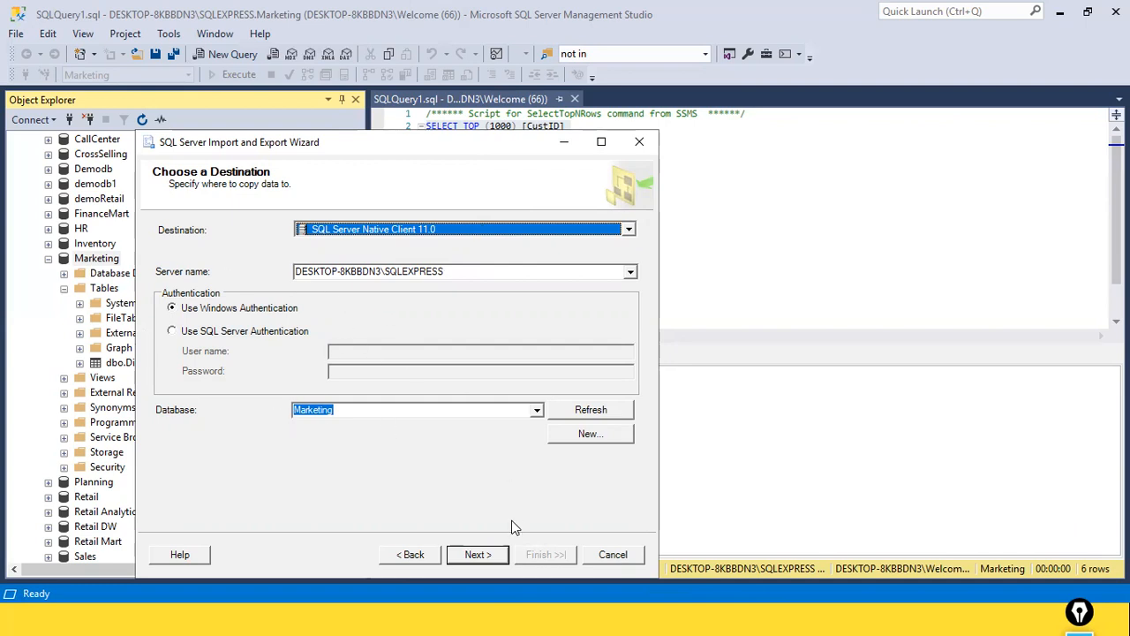
Keep Marketing as the destination database, copy data from tables or views, and select the NcSales$ sheet as the source.
left_click(475, 553)
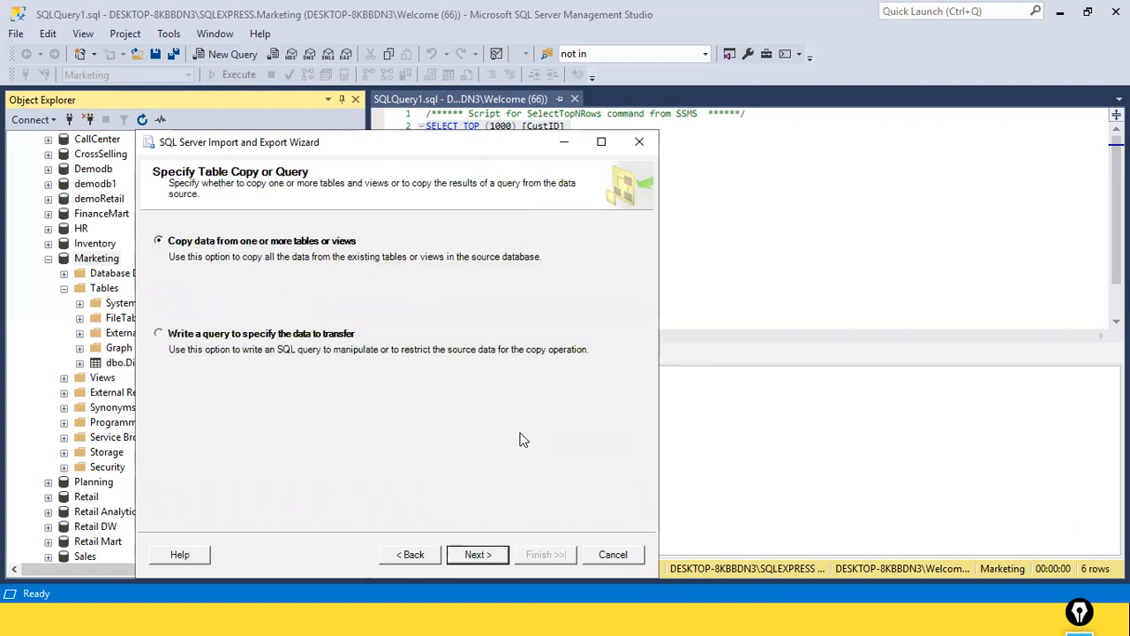
left_click(477, 554)
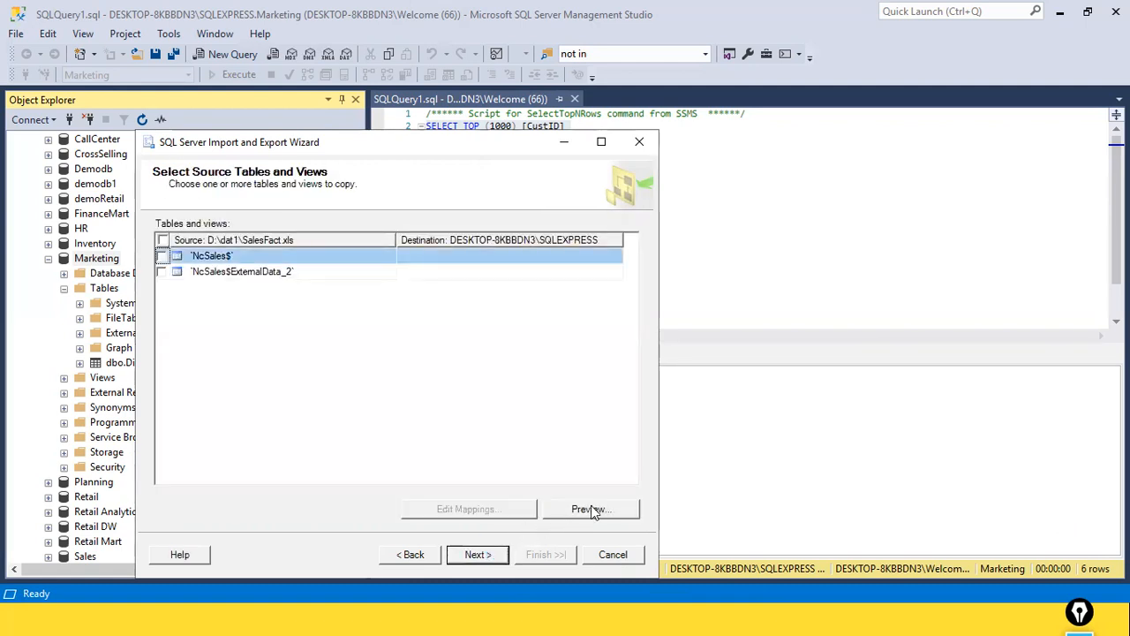
left_click(161, 256)
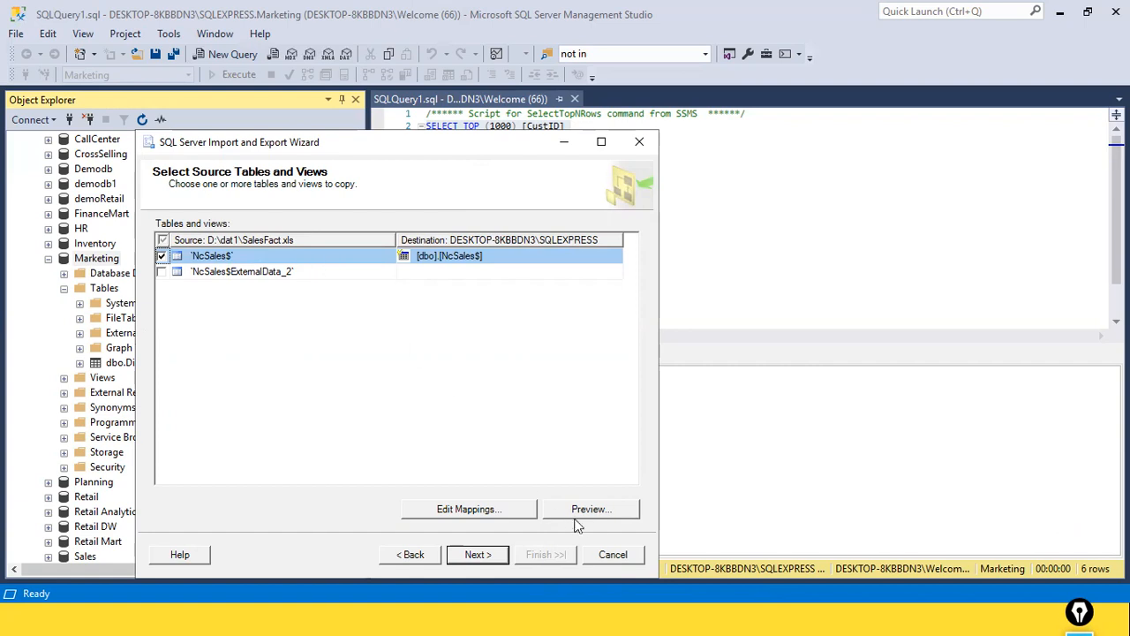
Preview the NcSales$ source data and review its column mappings to the destination table, keeping them as they are.
left_click(603, 517)
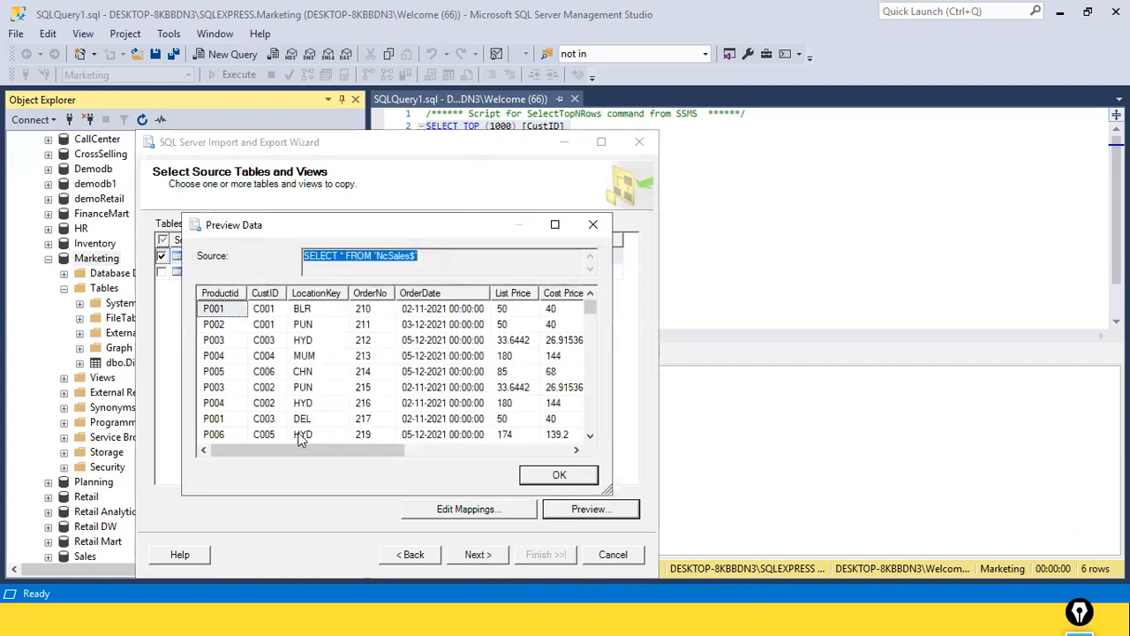
left_click_drag(302, 450, 126, 424)
left_click(539, 474)
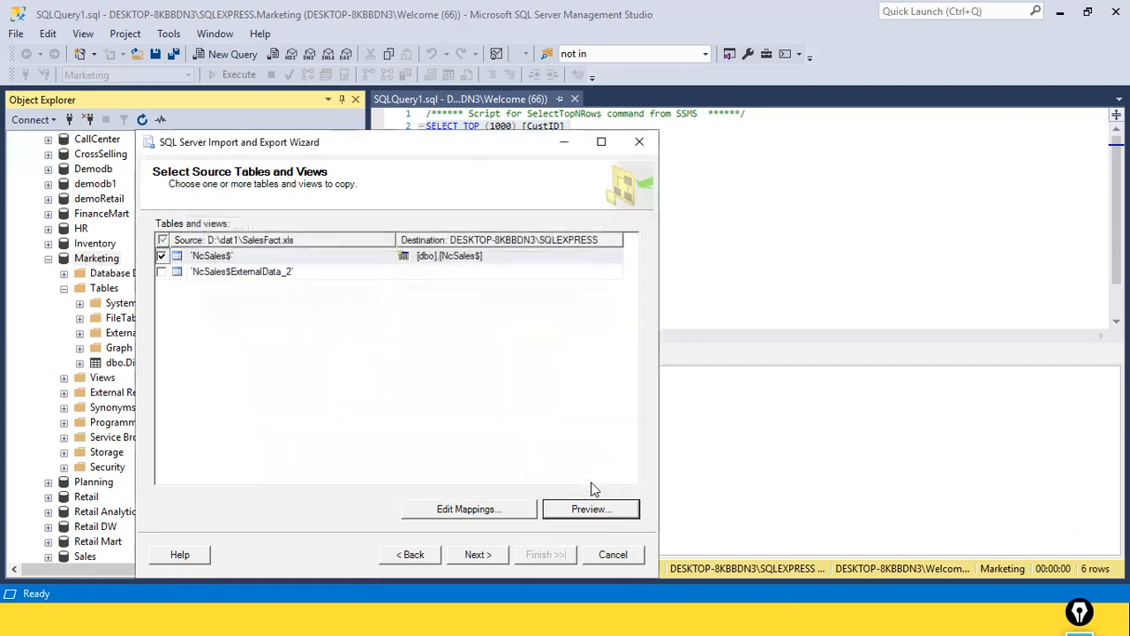
left_click(474, 514)
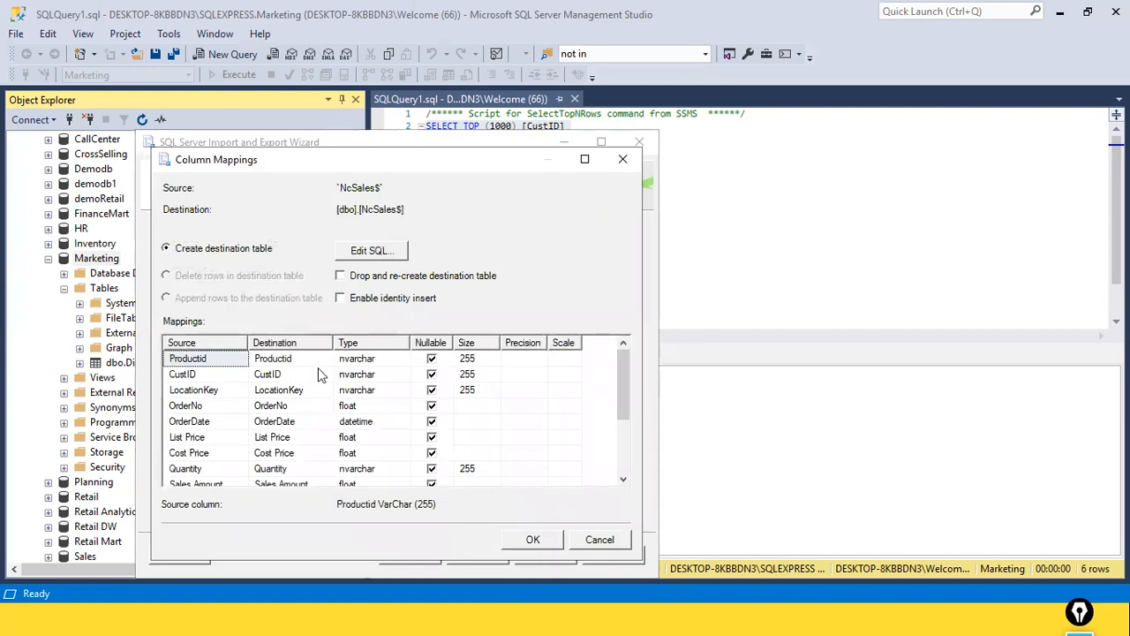
scroll(317, 433, "down", 3)
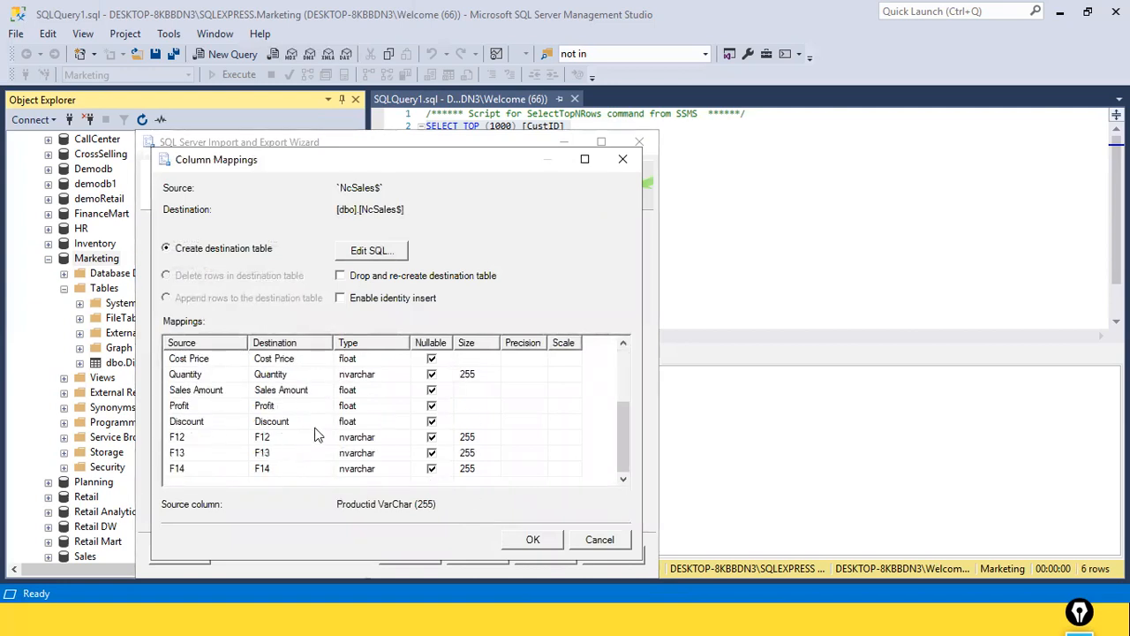
scroll(318, 435, "up", 3)
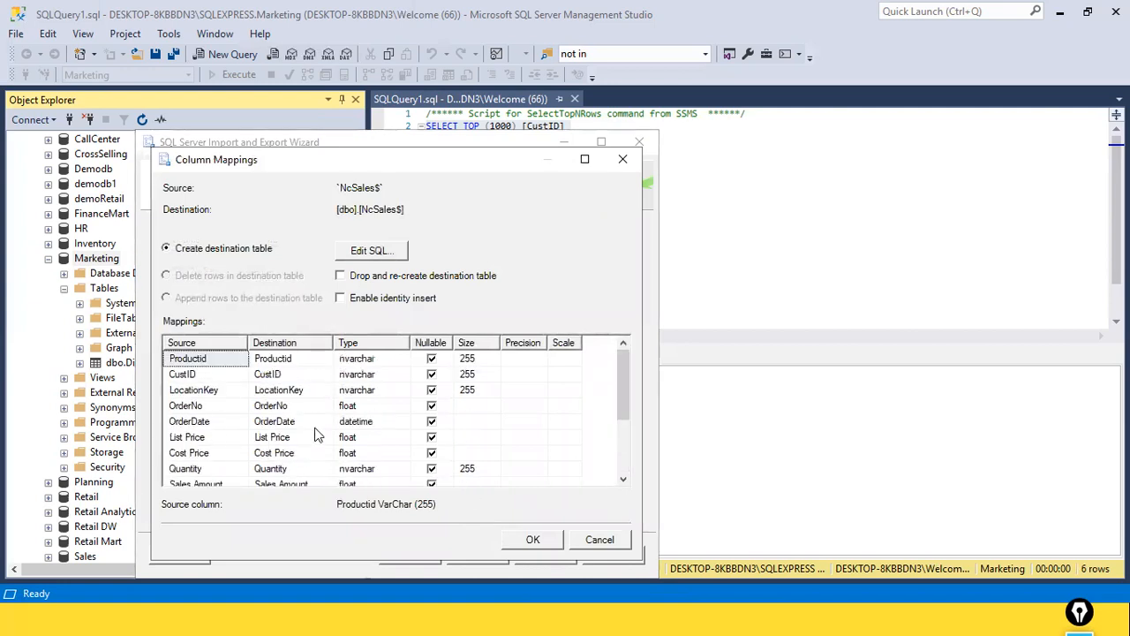
left_click(530, 542)
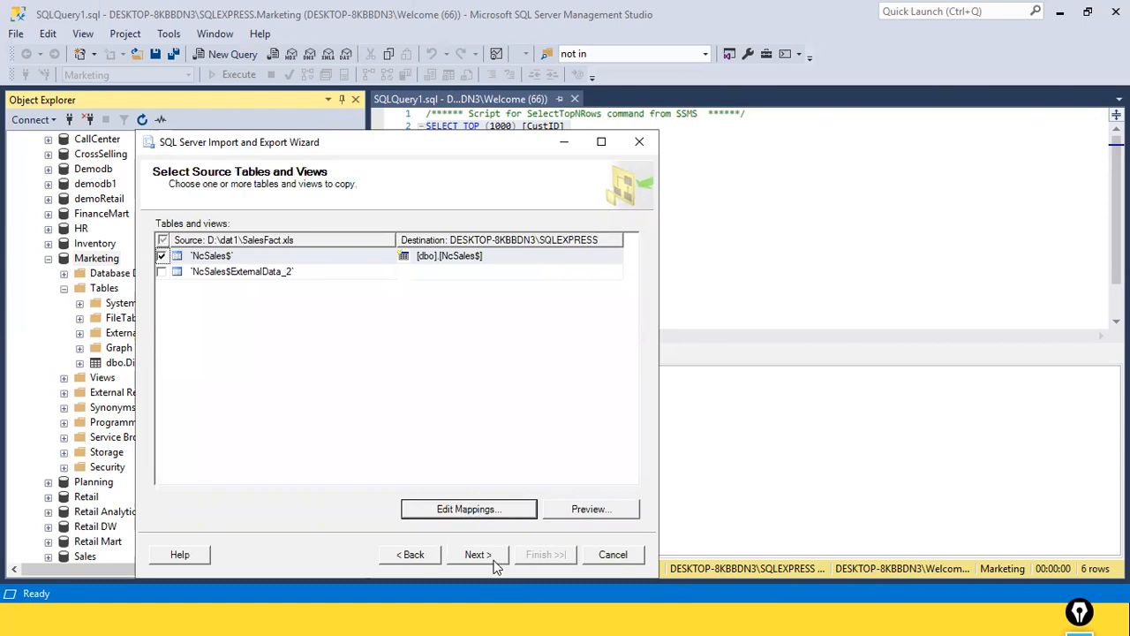
Run the NcSales$ import into the Marketing database and close the import wizard.
left_click(478, 555)
left_click(537, 555)
left_click(537, 554)
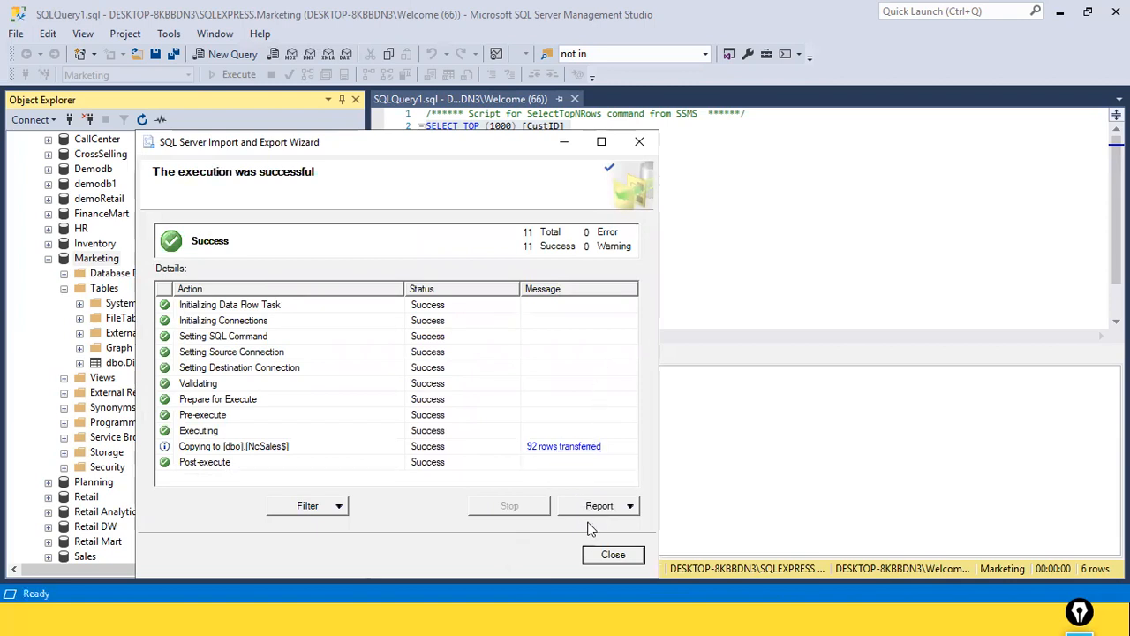
left_click(607, 554)
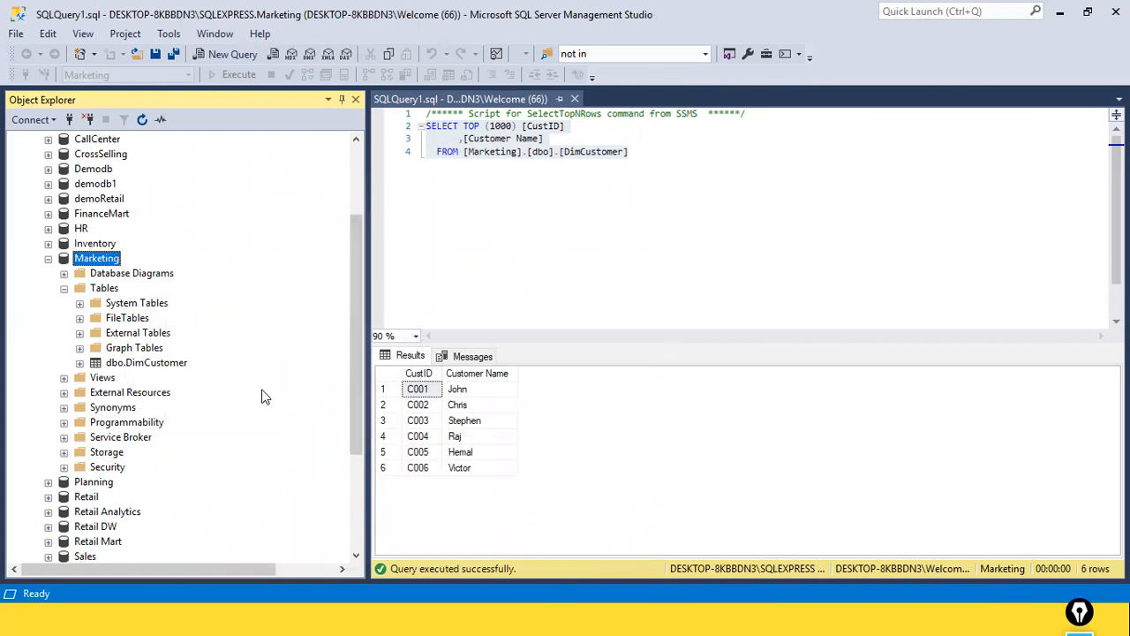
Refresh the object tree, expand the Marketing tables and rename dbo.NcSales$ to SalesFact.
left_click(142, 119)
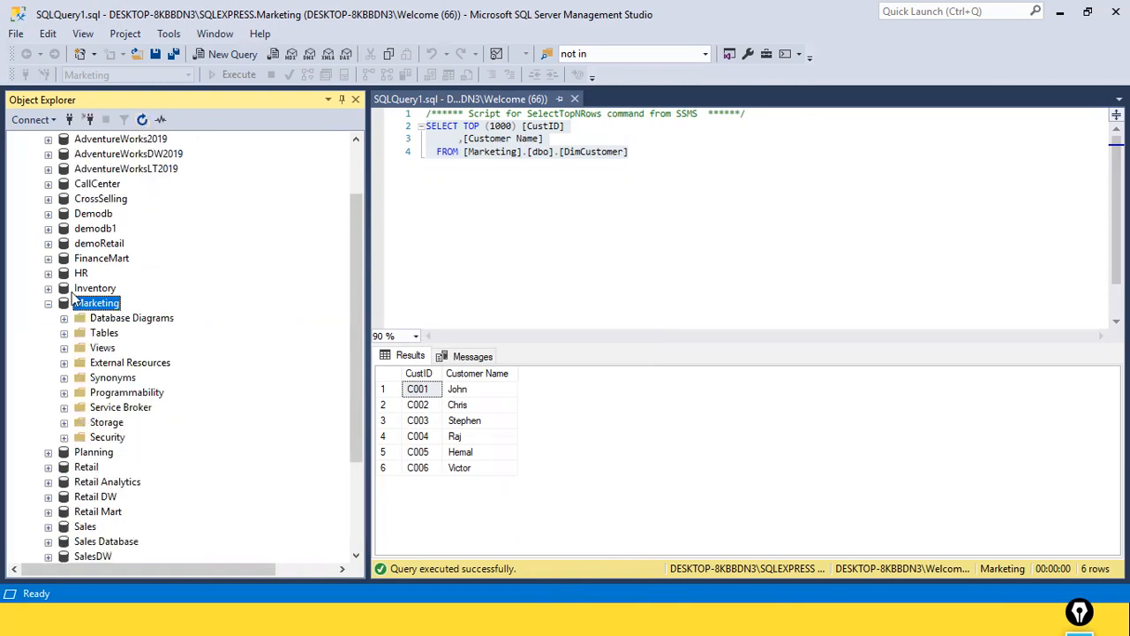
left_click(64, 334)
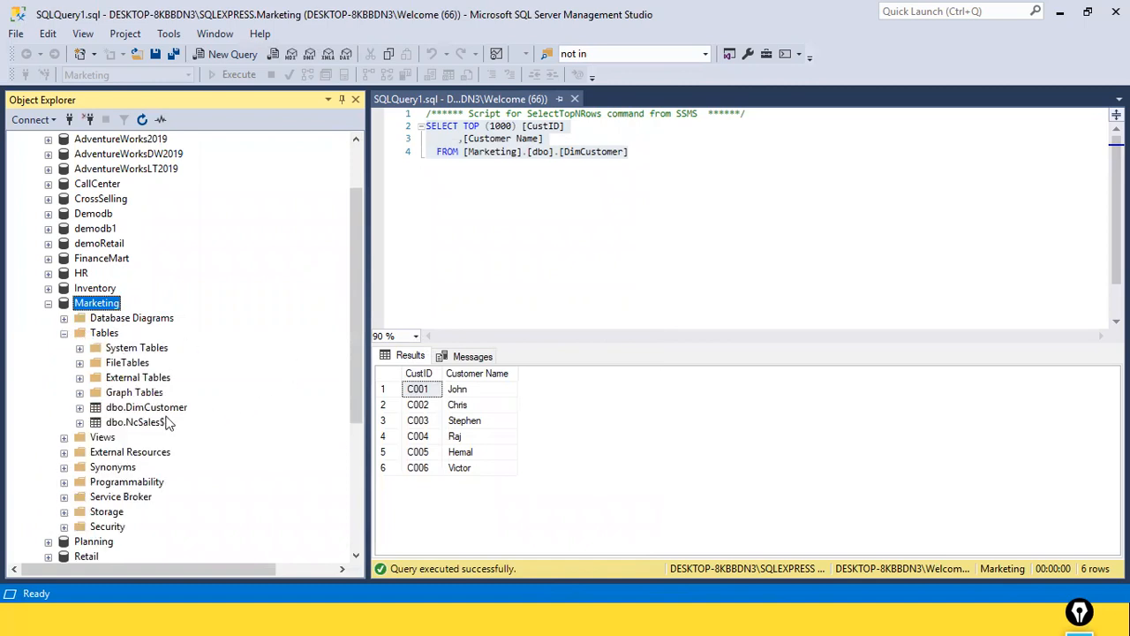
right_click(144, 423)
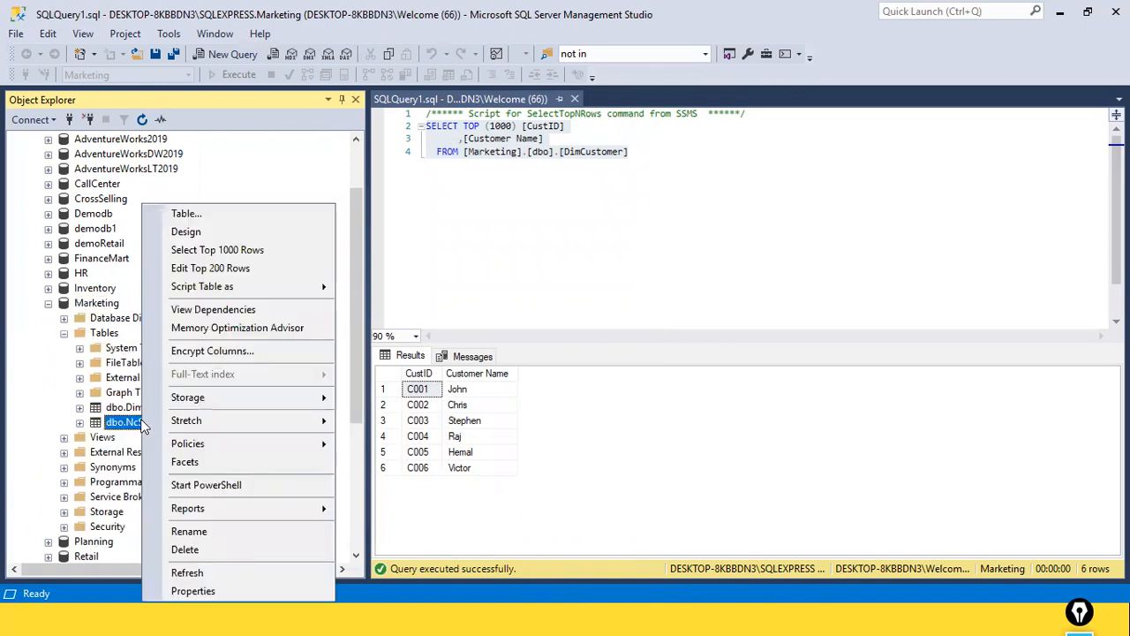
left_click(214, 535)
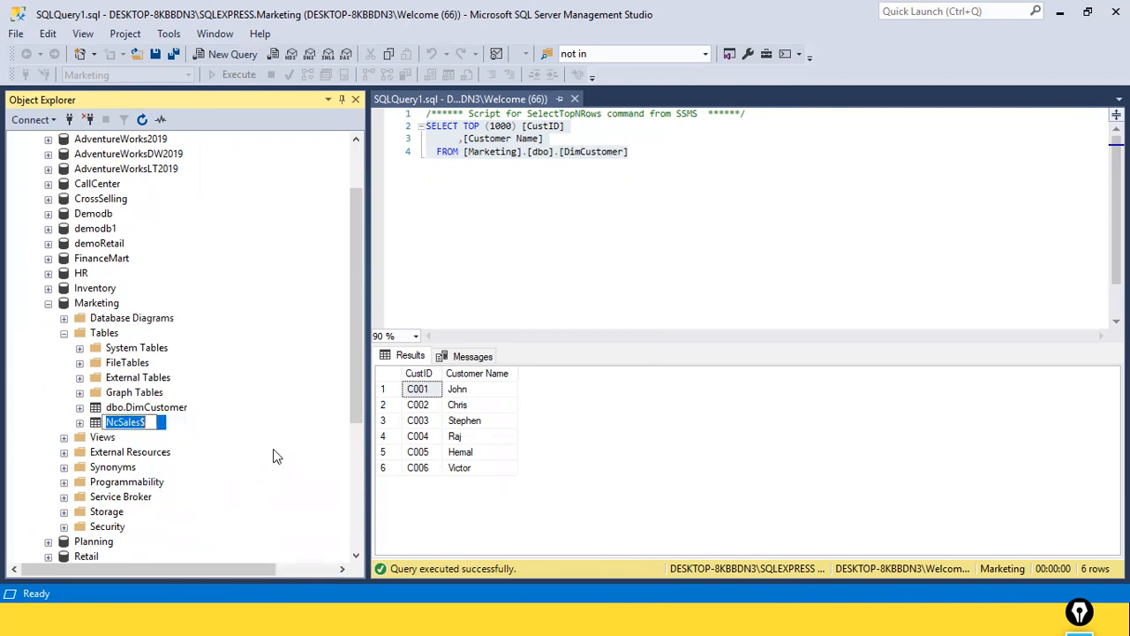
type("SalesFact")
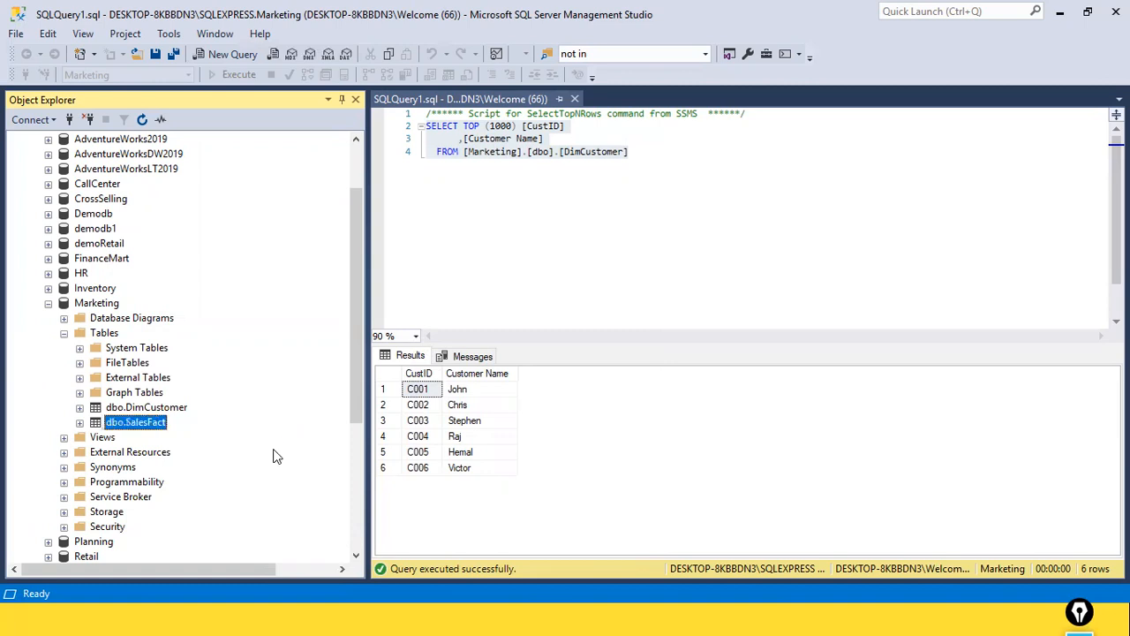
Query the top 1000 rows of dbo.SalesFact and check the row limit in the generated SELECT statement.
right_click(154, 427)
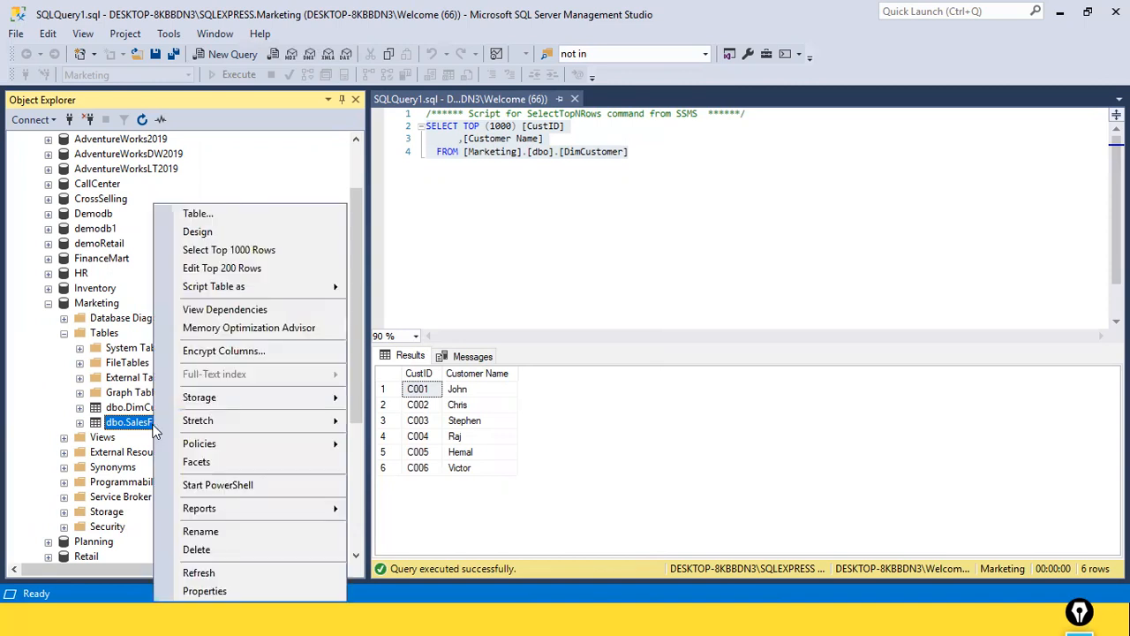
left_click(235, 253)
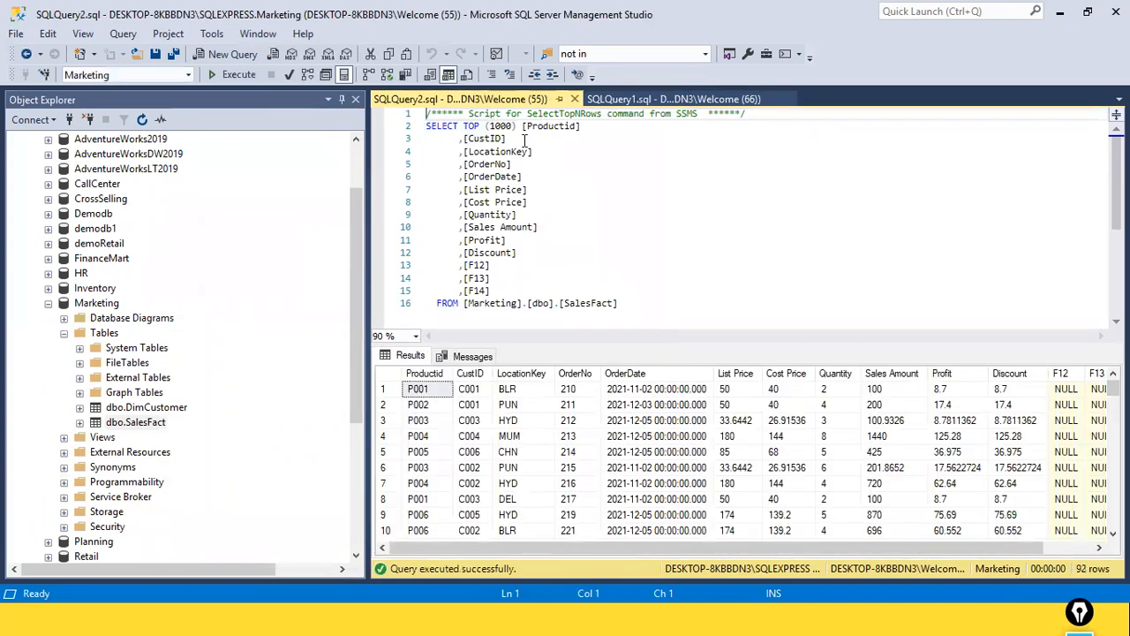
double_click(505, 126)
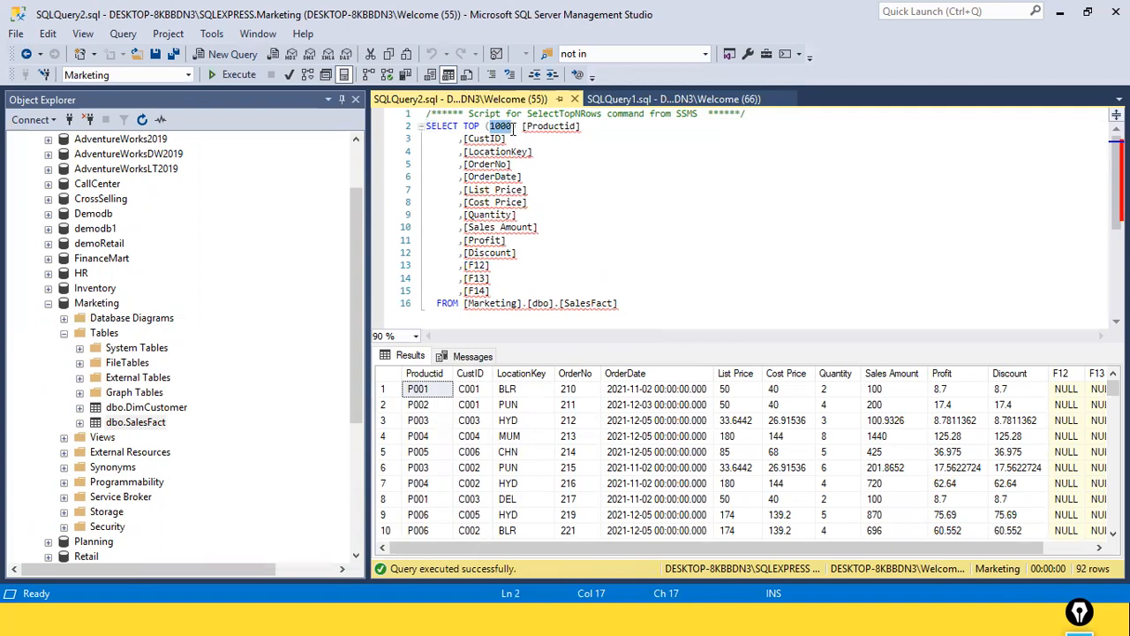
Change the row limit in the DimCustomer query to TOP (3) and run the SELECT statement.
left_click(663, 99)
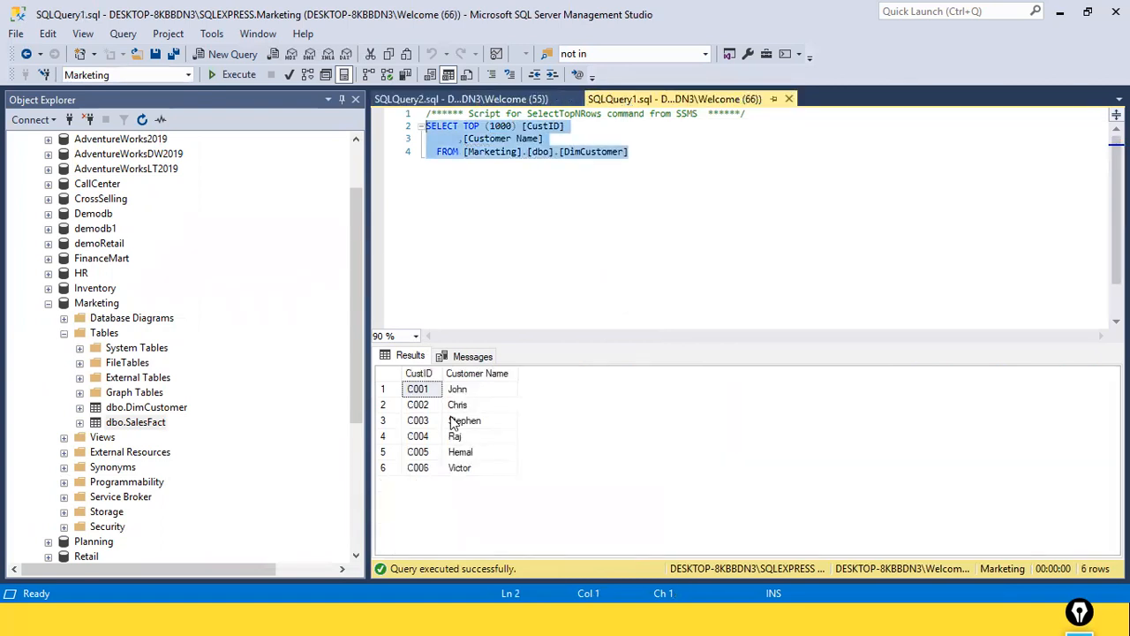
left_click(509, 129)
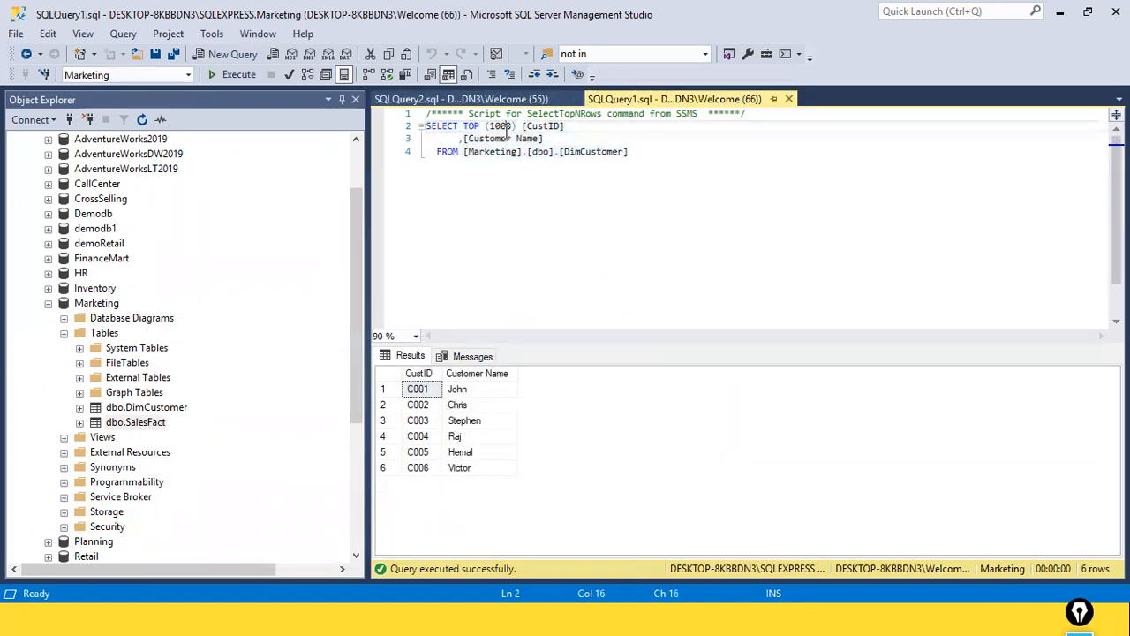
key("Right")
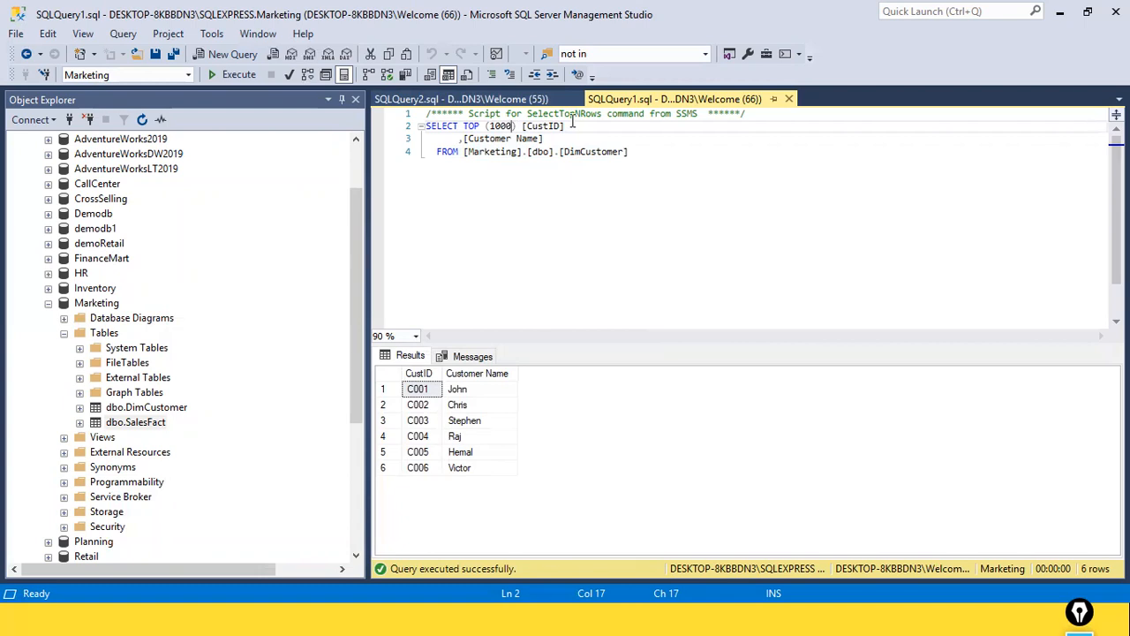
key("BackSpace")
key("BackSpace")
key("BackSpace")
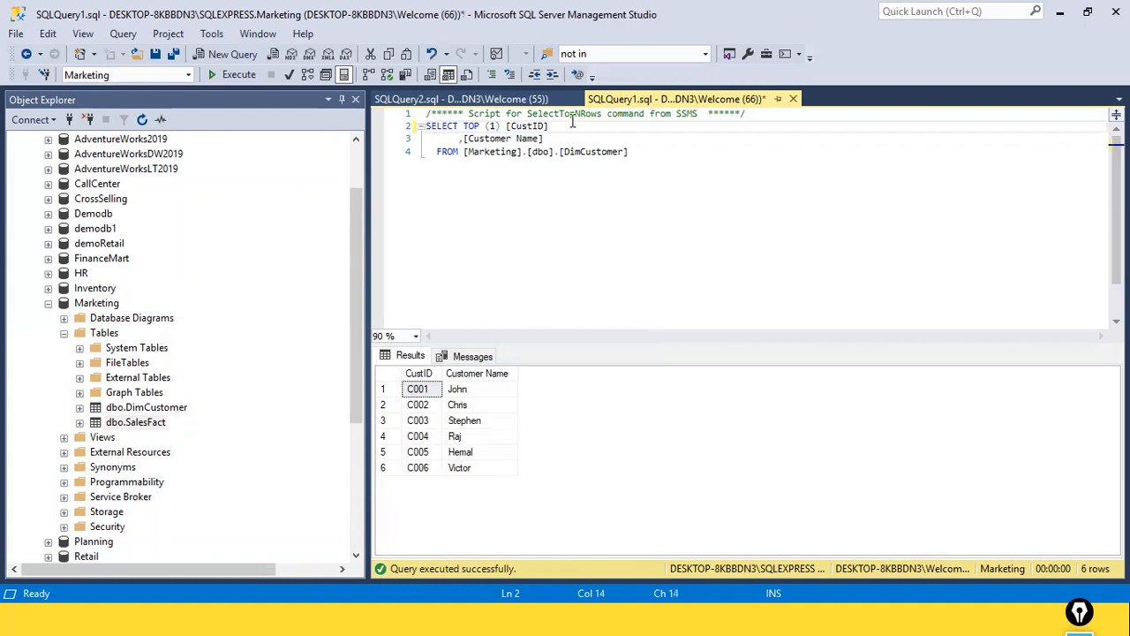
key("BackSpace")
type("3")
left_click_drag(631, 152, 384, 133)
left_click(241, 76)
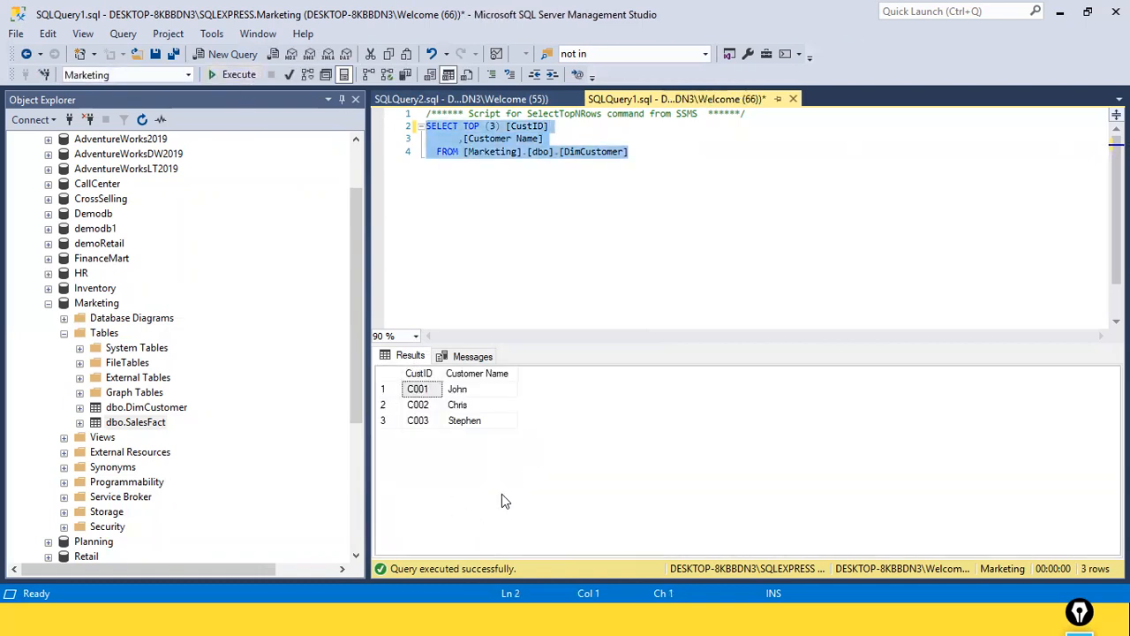
Remove the [F12], [F13] and [F14] columns from the SalesFact query and close up the blank line before FROM.
left_click(550, 97)
scroll(535, 186, "down", 1)
scroll(535, 186, "up", 1)
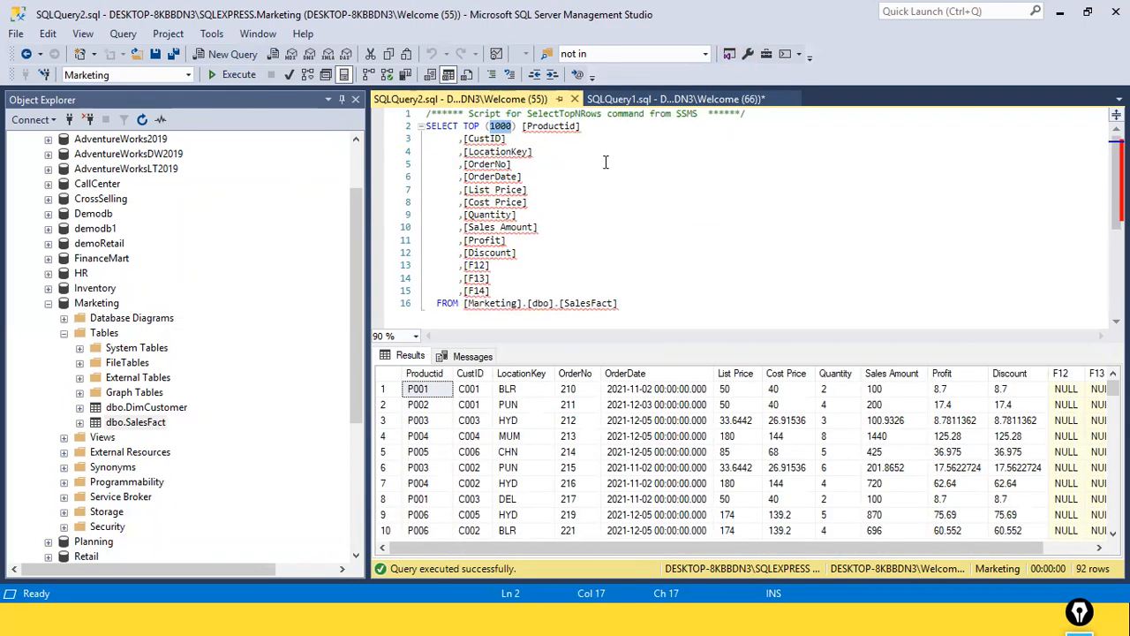
left_click_drag(447, 148, 643, 300)
left_click(909, 294)
left_click(451, 265)
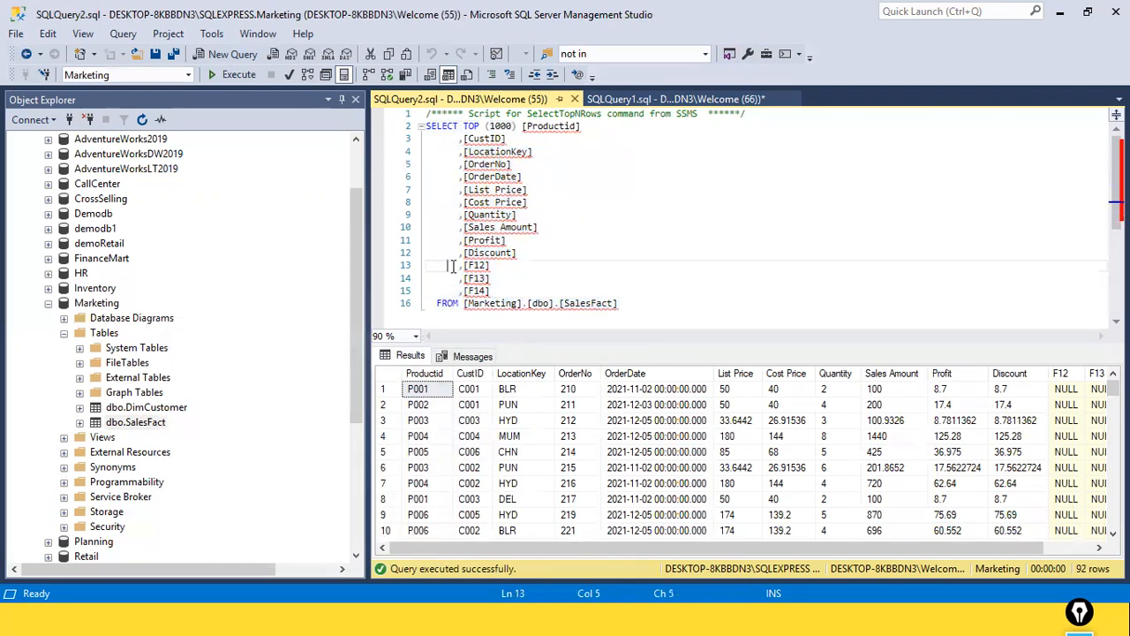
left_click_drag(451, 265, 512, 290)
key("Delete")
key("Delete")
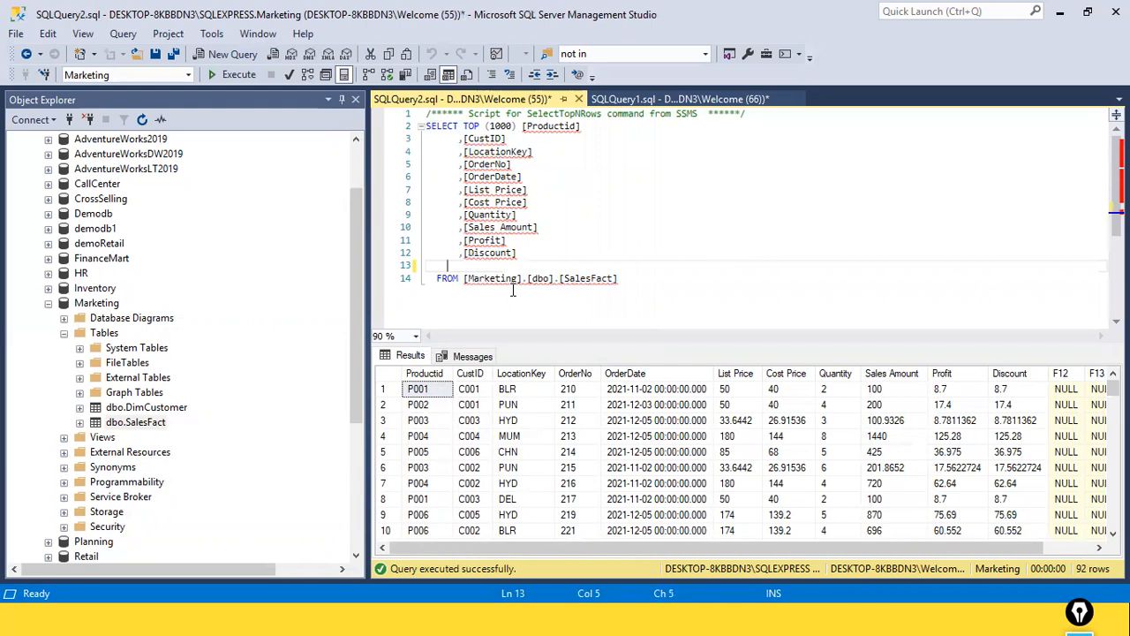
key("BackSpace")
key("BackSpace")
key("BackSpace")
key("BackSpace")
key("BackSpace")
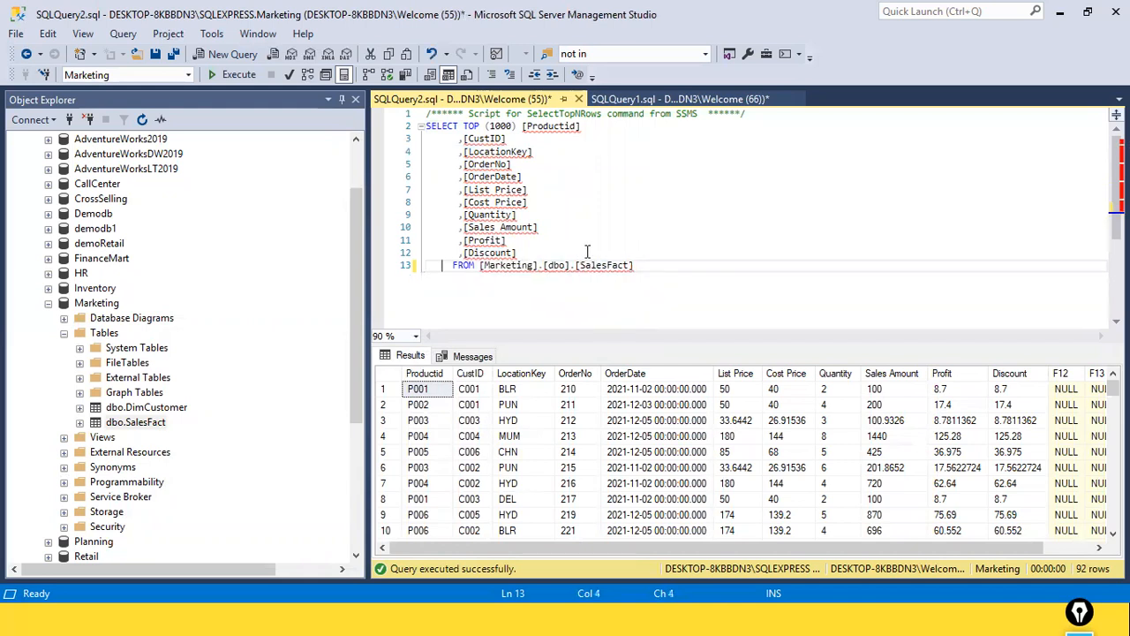
key("Return")
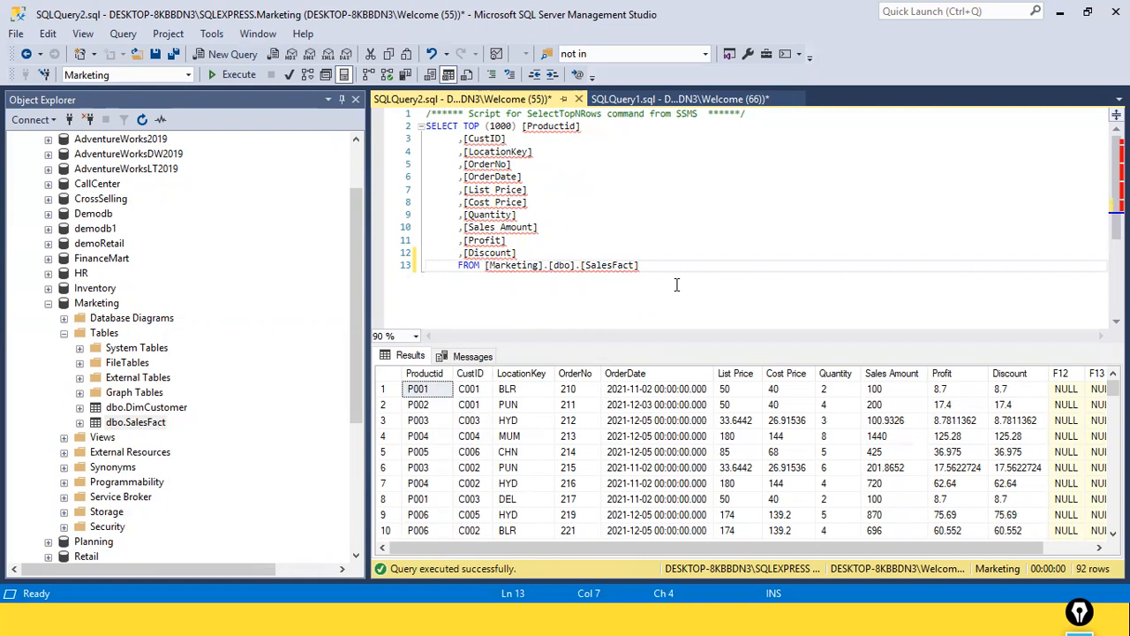
Examine the F12, F13 and F14 columns at the end of the SalesFact results grid.
key("ctrl+a")
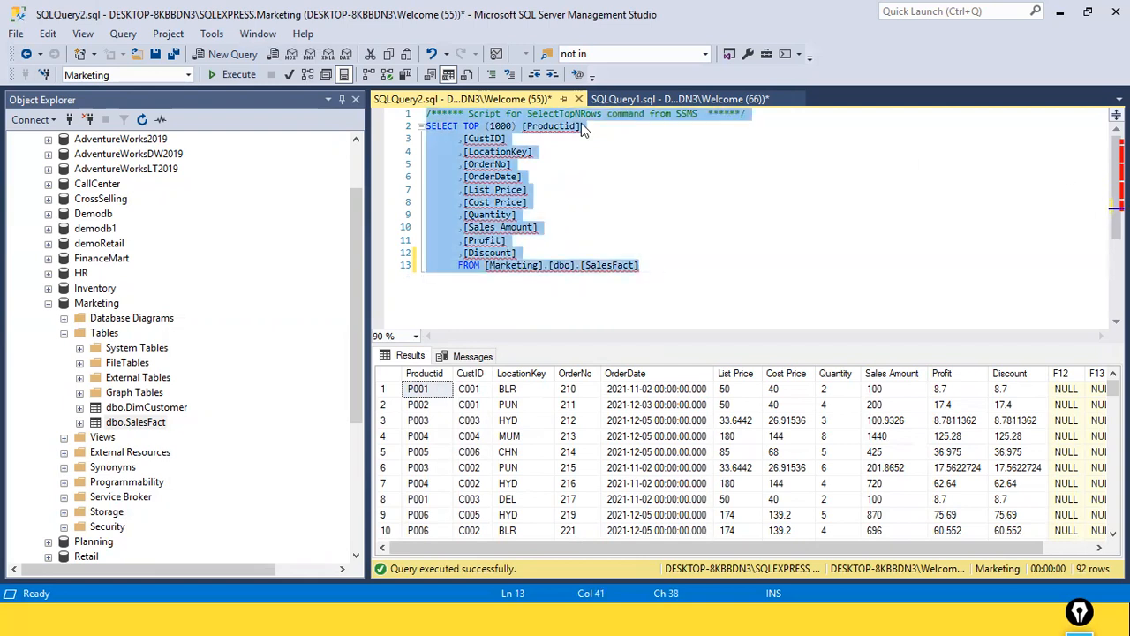
left_click(238, 76)
left_click_drag(693, 547, 932, 533)
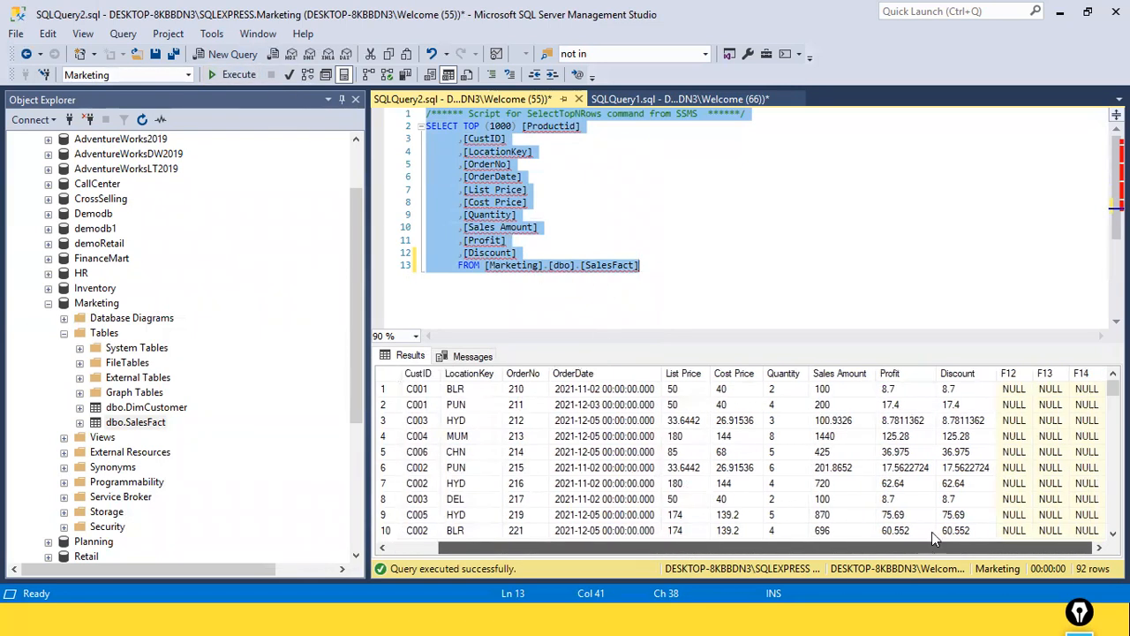
left_click_drag(996, 295, 1001, 358)
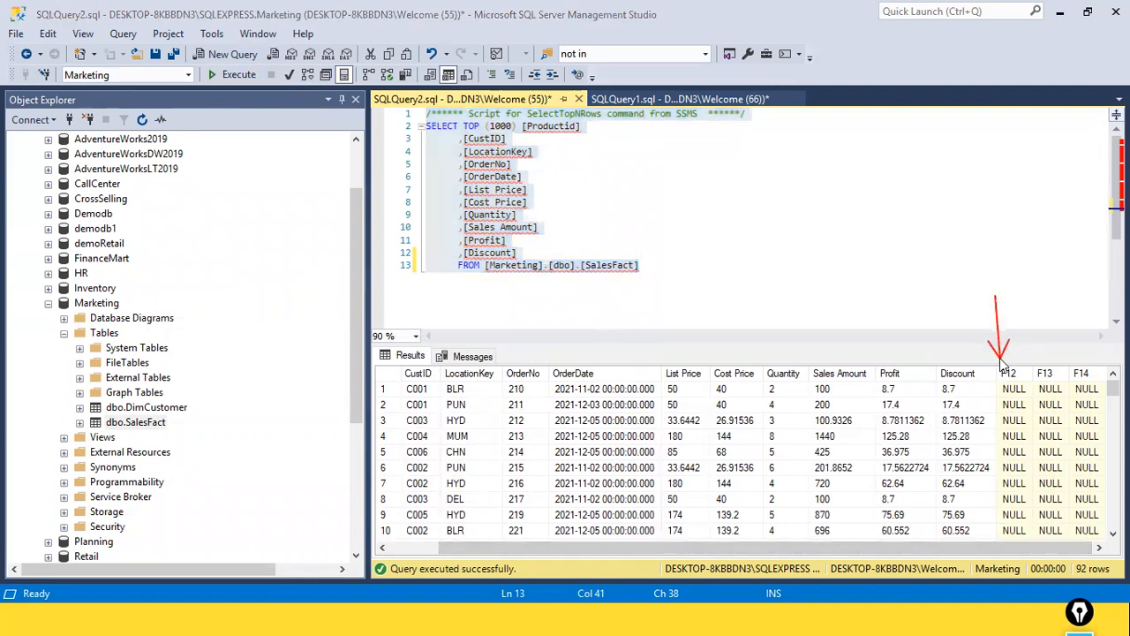
left_click_drag(1068, 289, 1047, 388)
left_click_drag(1078, 335, 1081, 362)
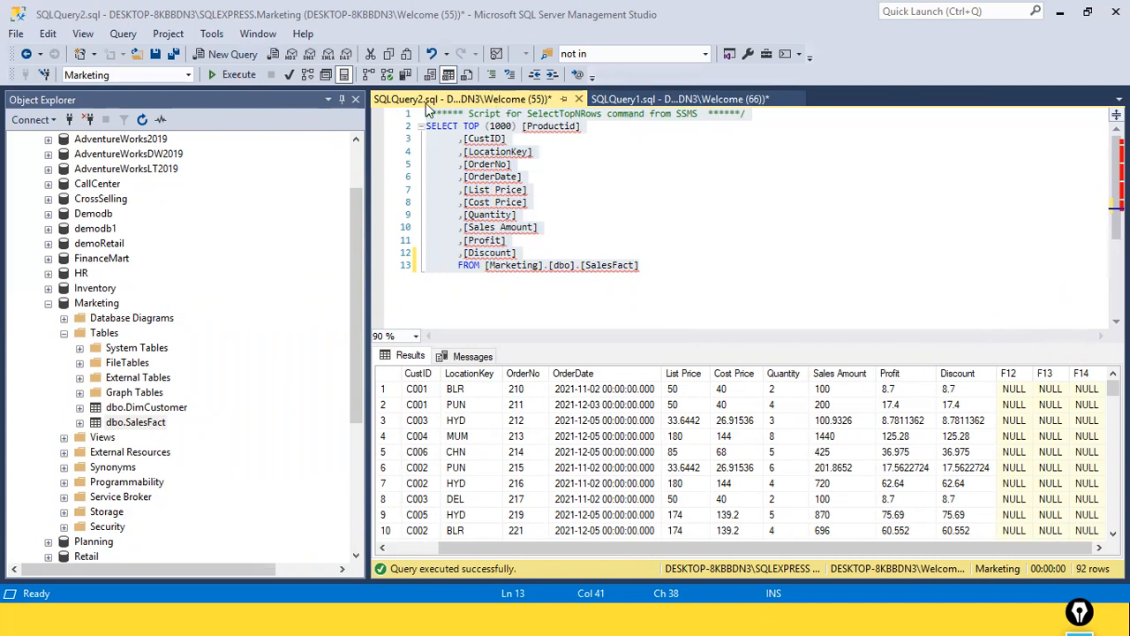
Run the entire edited SalesFact query and clear the text selection.
key("ctrl+a")
left_click(225, 78)
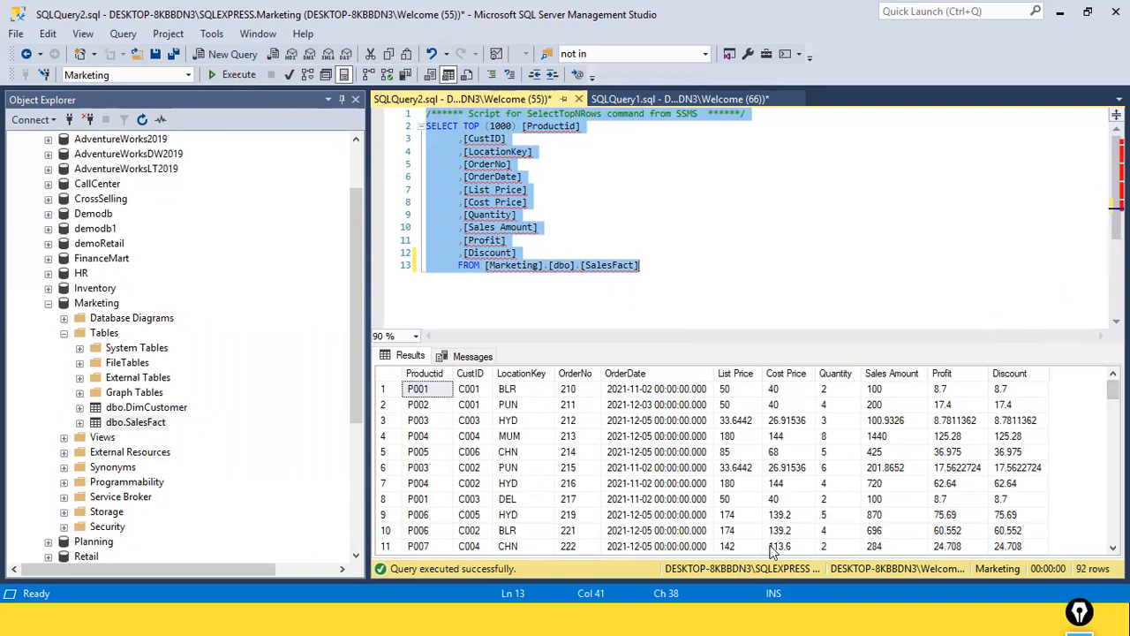
left_click(865, 274)
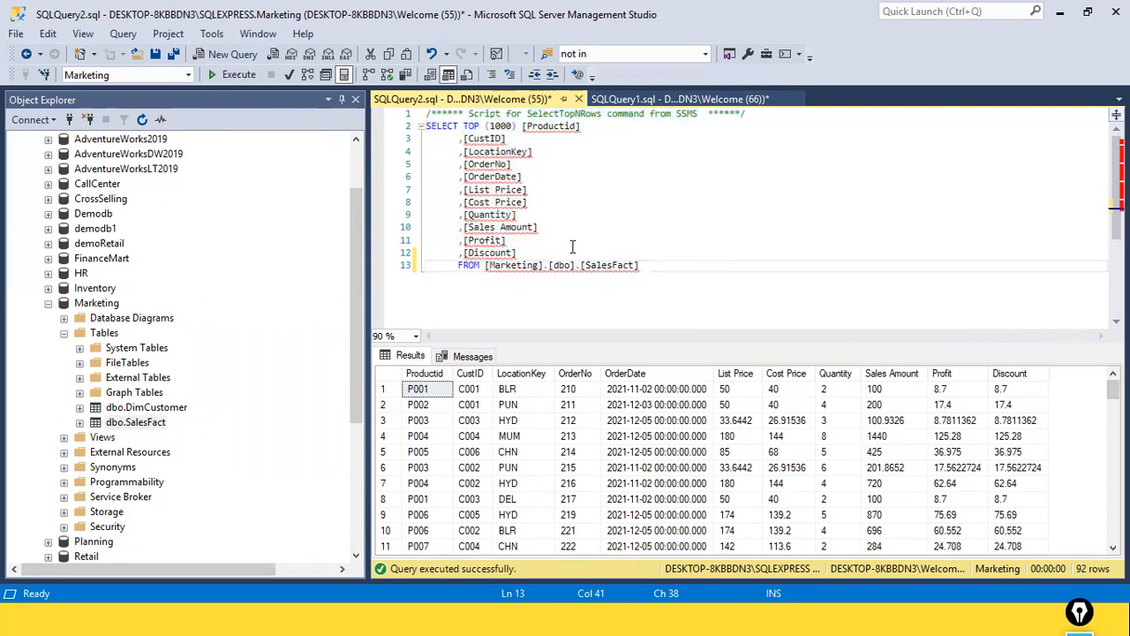
Examine the column list and FROM clause of the SalesFact query.
left_click_drag(639, 265, 424, 125)
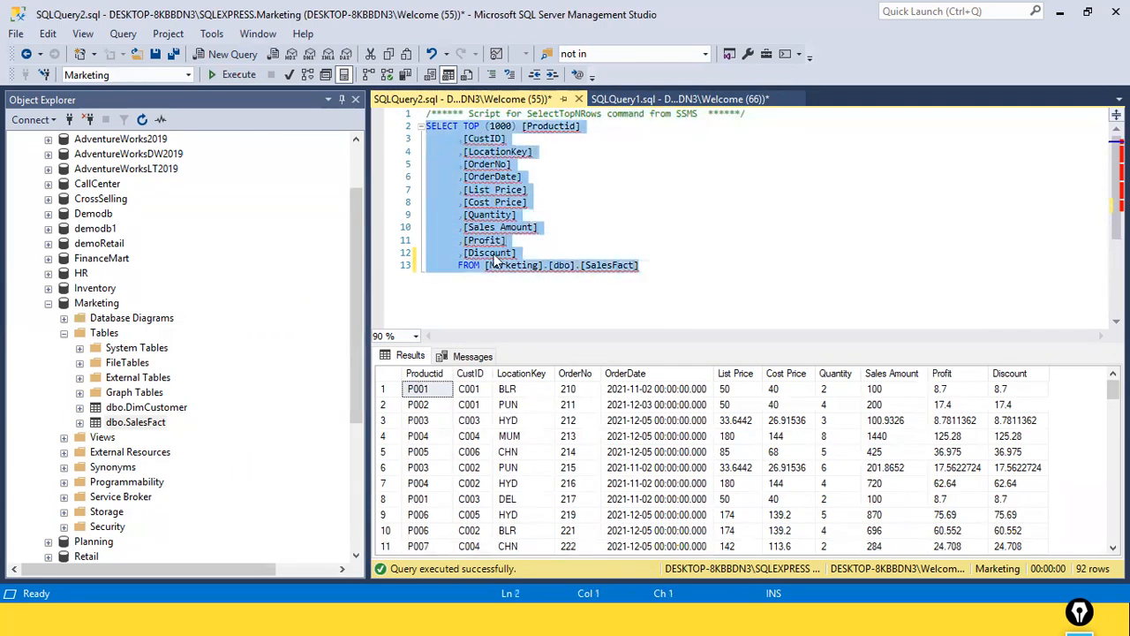
left_click(733, 241)
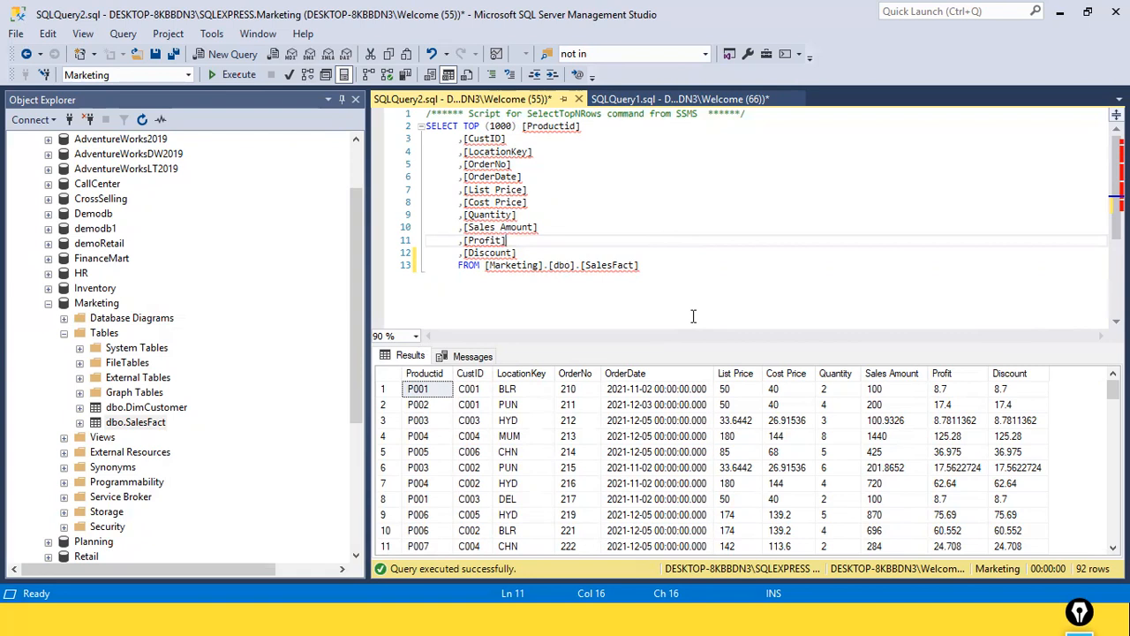
left_click(615, 220)
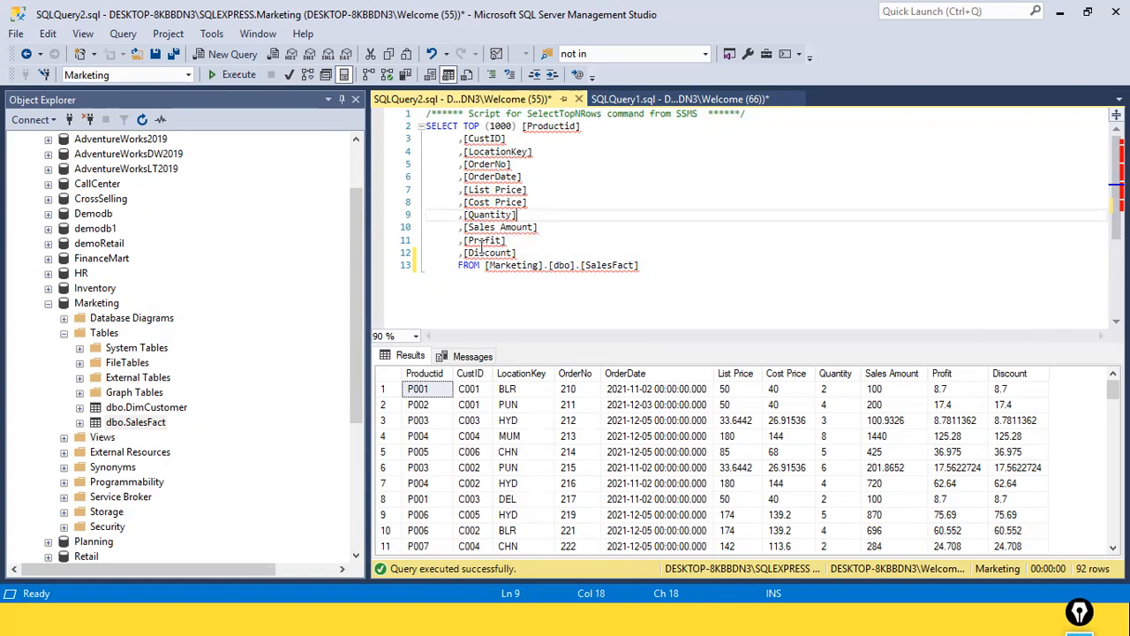
key("Down")
key("Down")
key("Down")
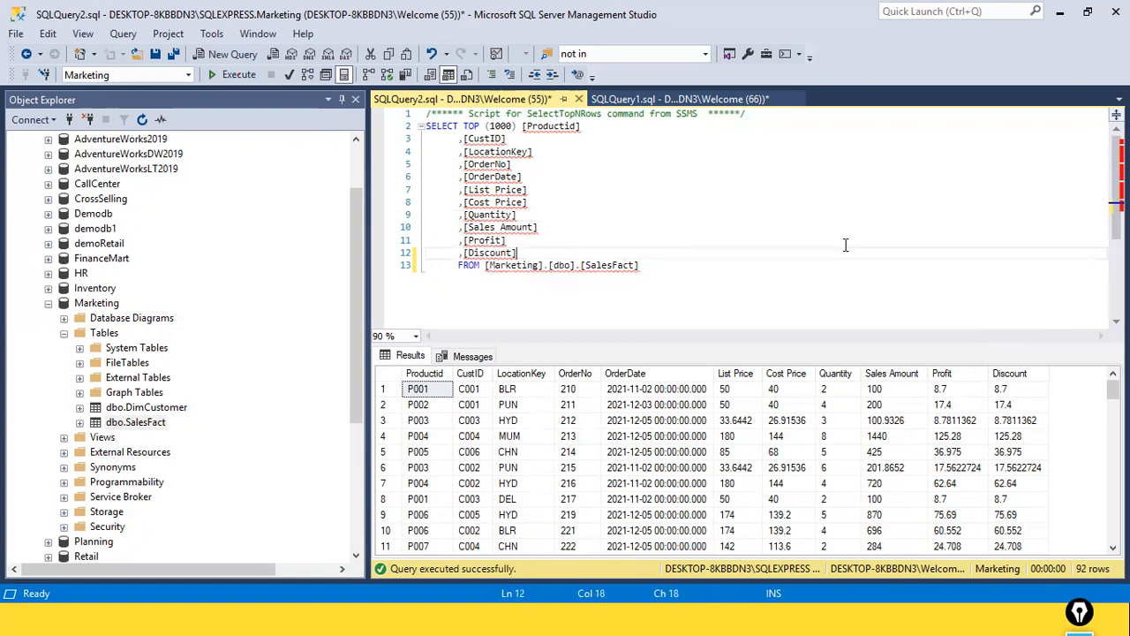
left_click_drag(696, 265, 274, 130)
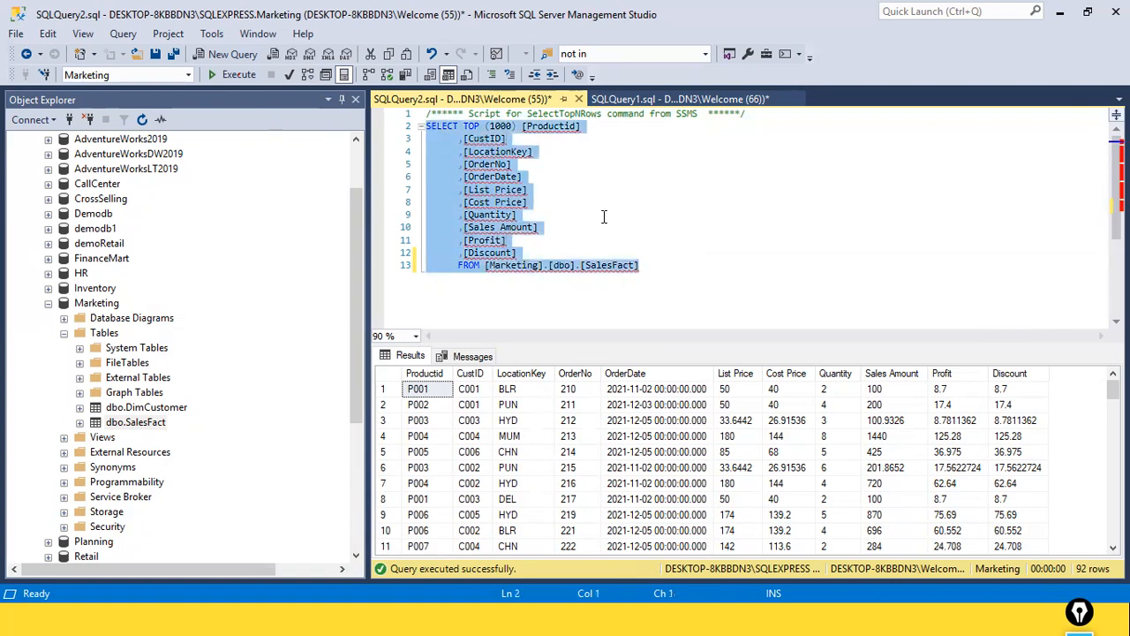
left_click(670, 222)
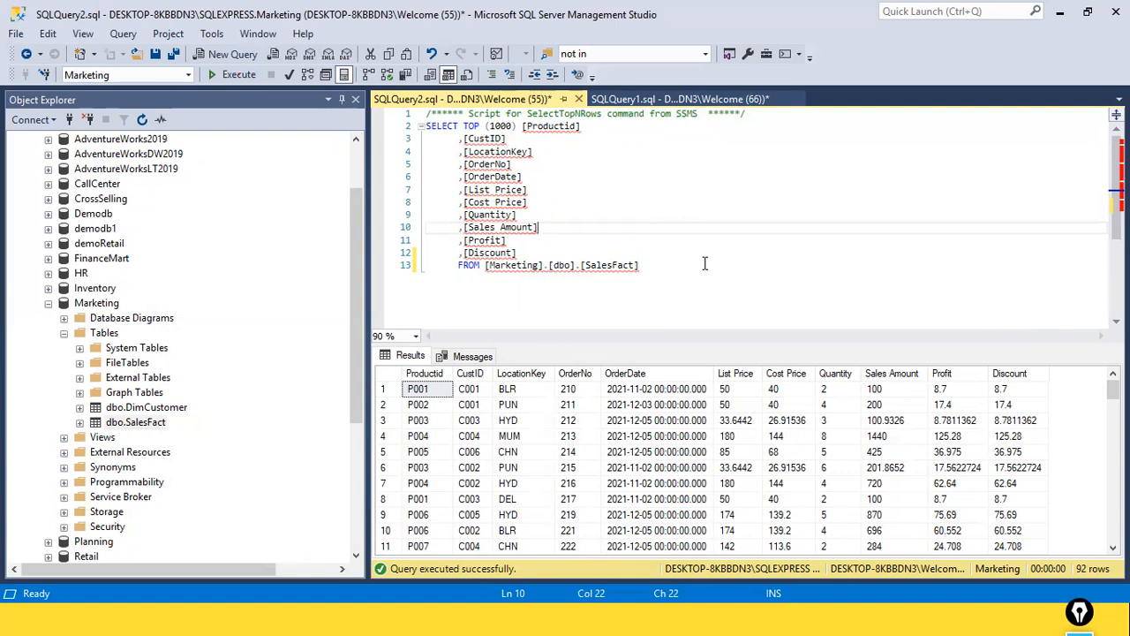
Review the tables under the Marketing database's Tables folder and collapse the folder.
left_click(64, 333)
left_click(64, 334)
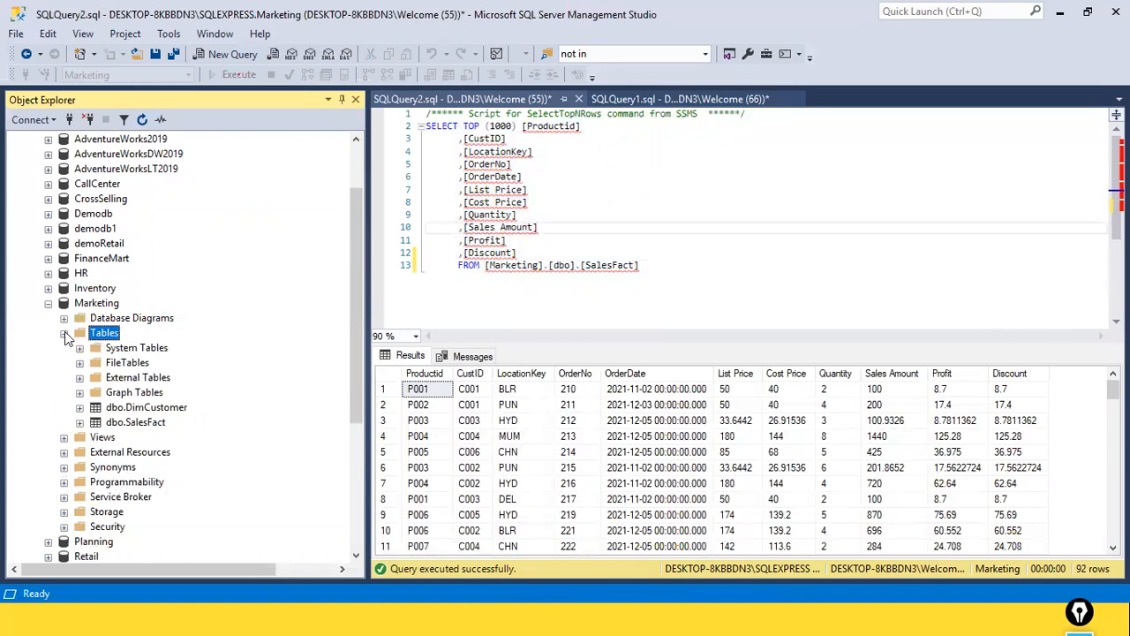
left_click(64, 334)
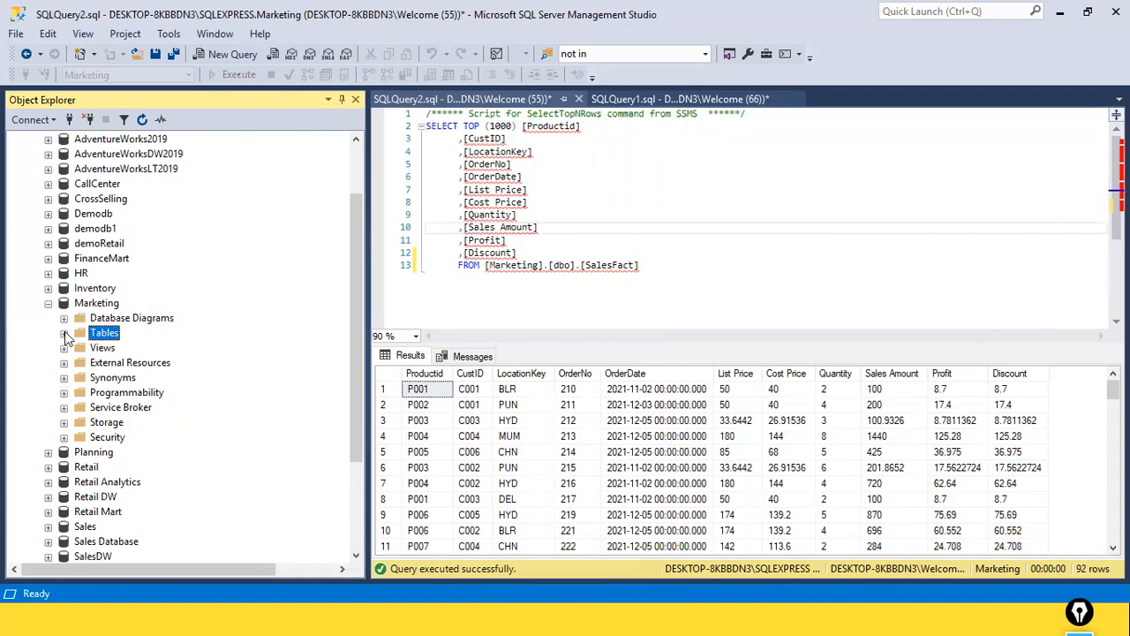
left_click(64, 334)
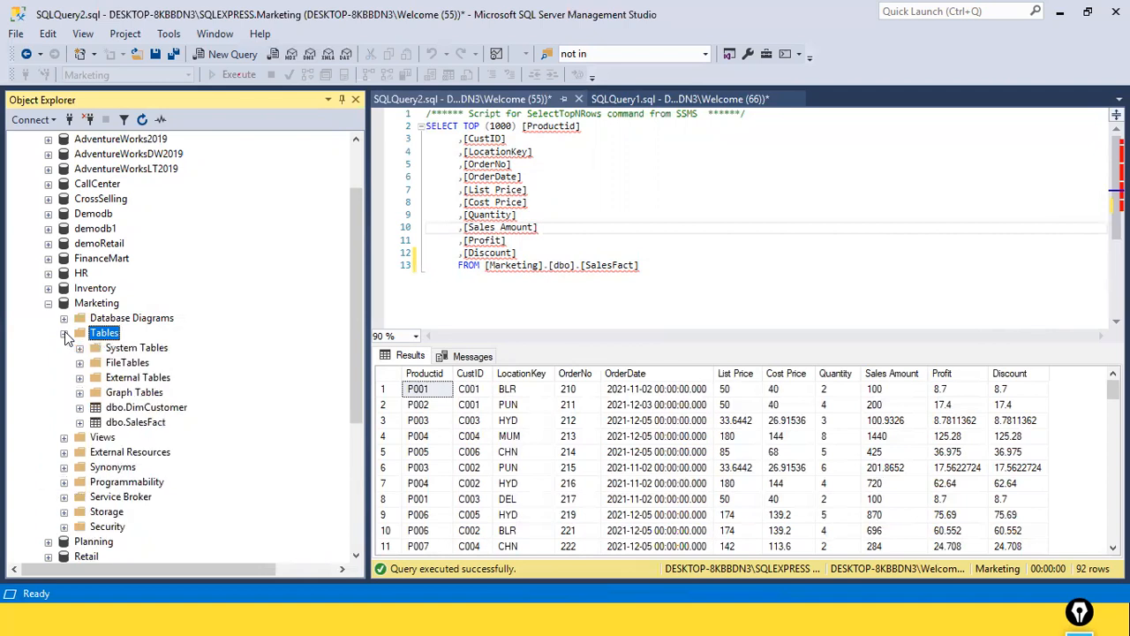
left_click(64, 334)
left_click(493, 323)
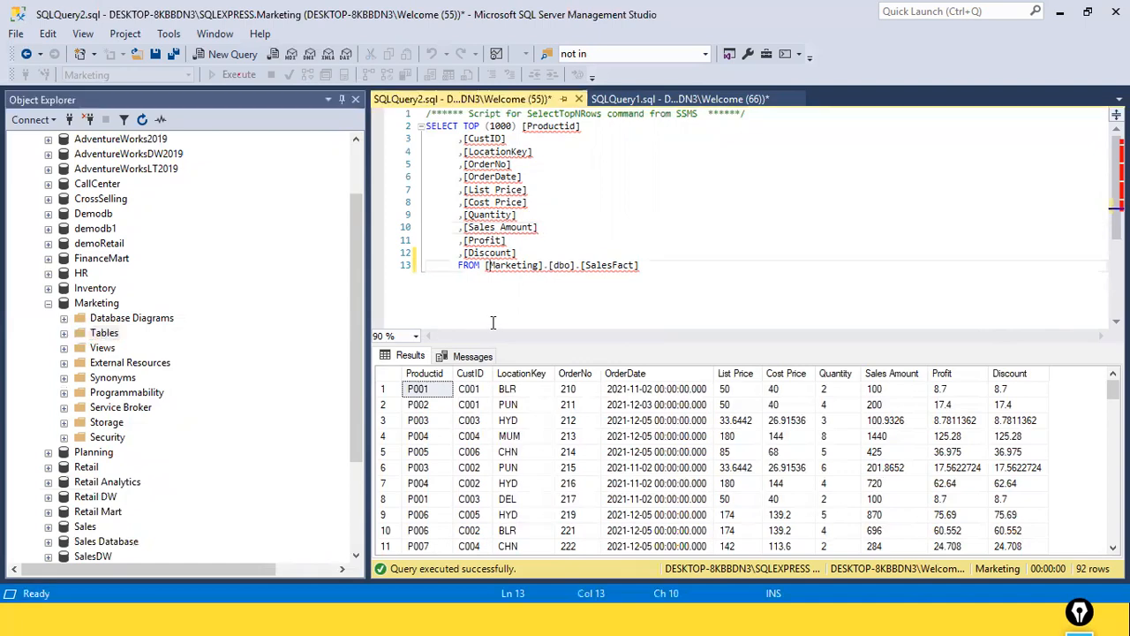
Switch to Power BI Desktop, add a new report page, and start a SQL Server database connection.
key("alt+Tab")
key("alt+Tab")
key("alt+Tab")
key("alt+Tab")
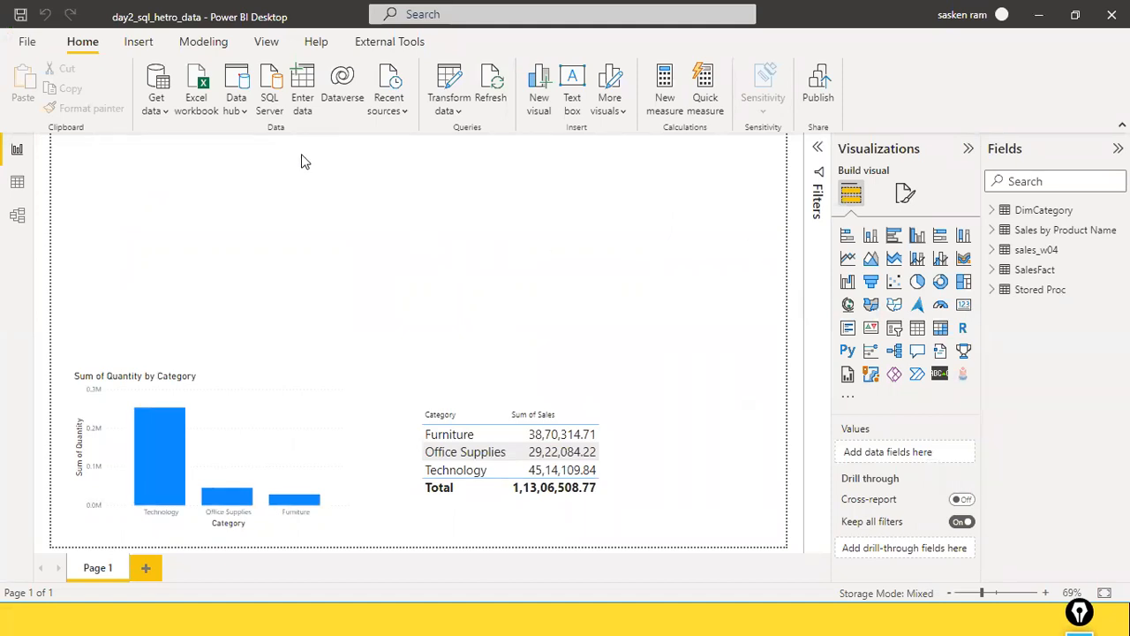
left_click(145, 570)
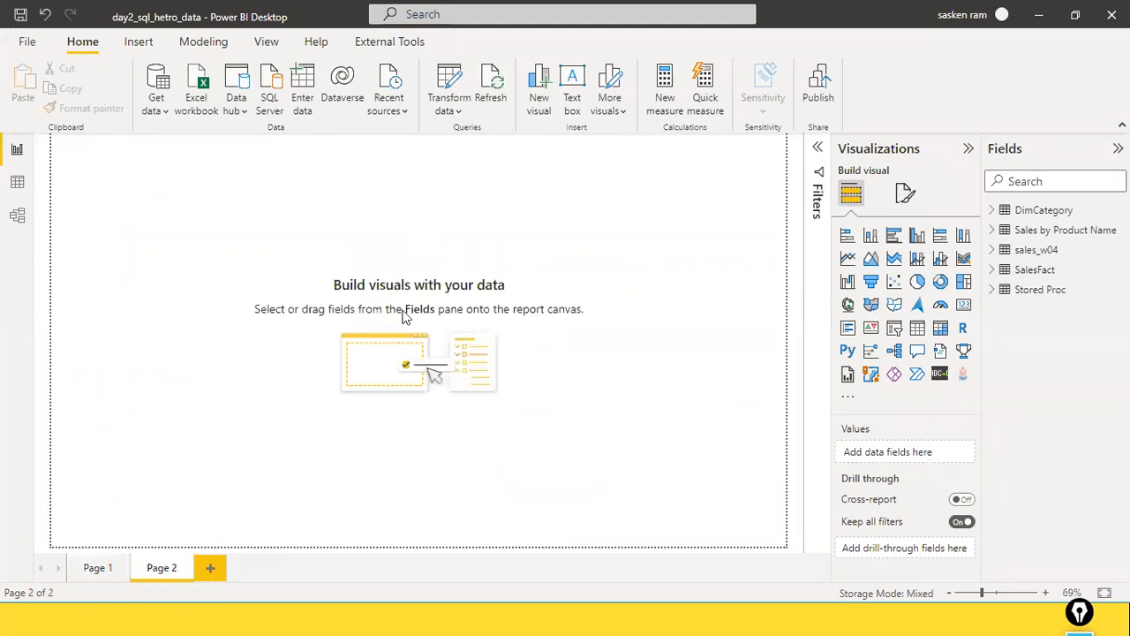
left_click(157, 106)
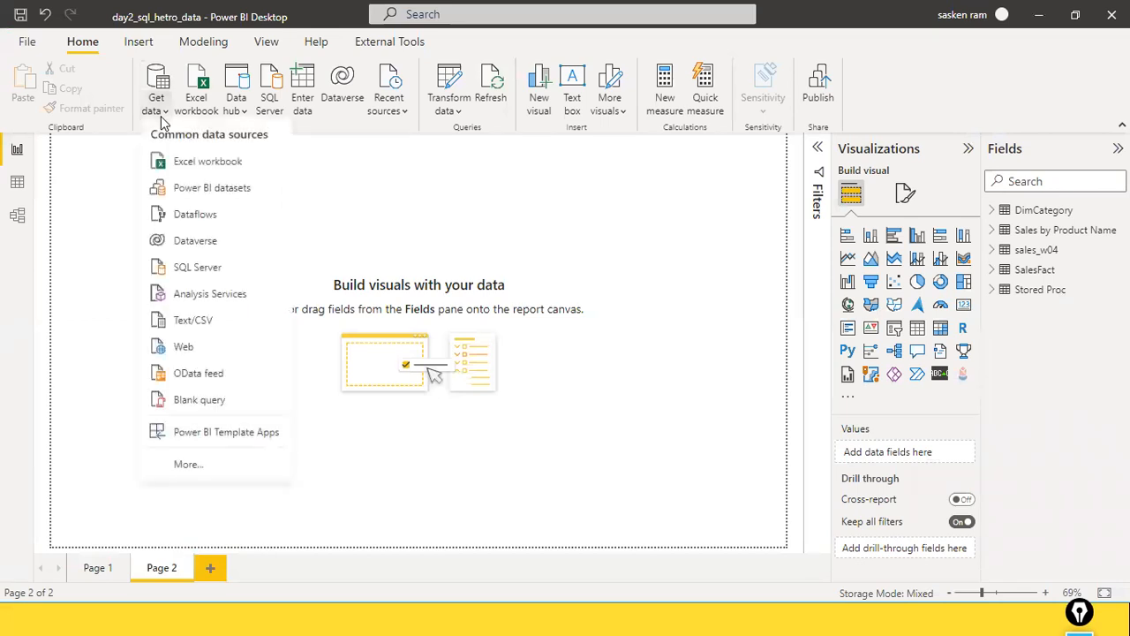
left_click(198, 273)
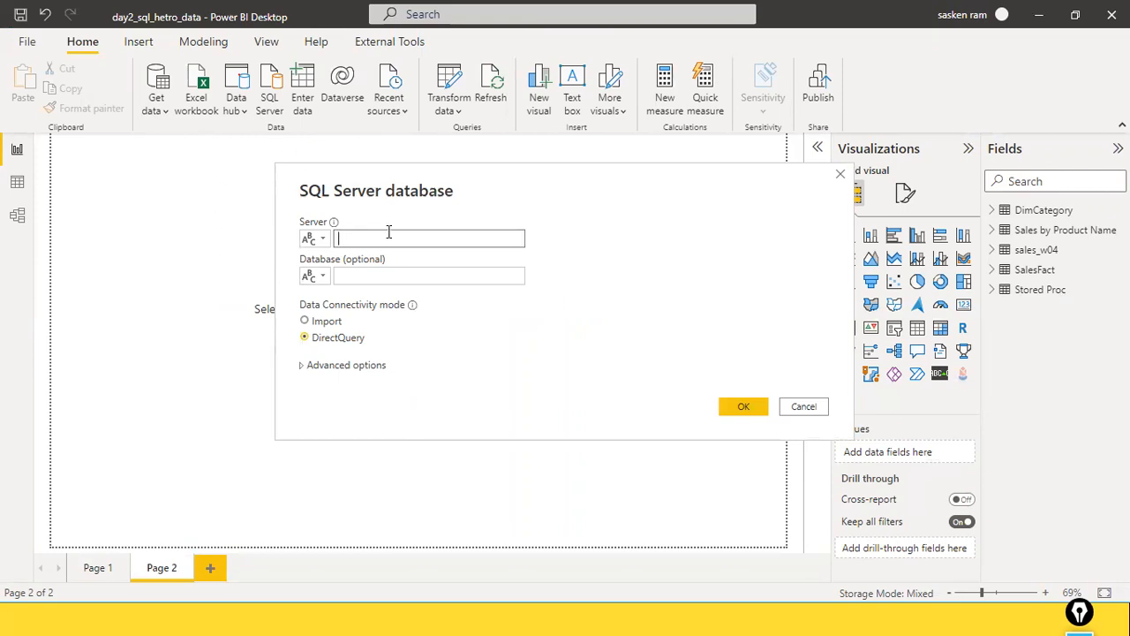
key("alt+Tab")
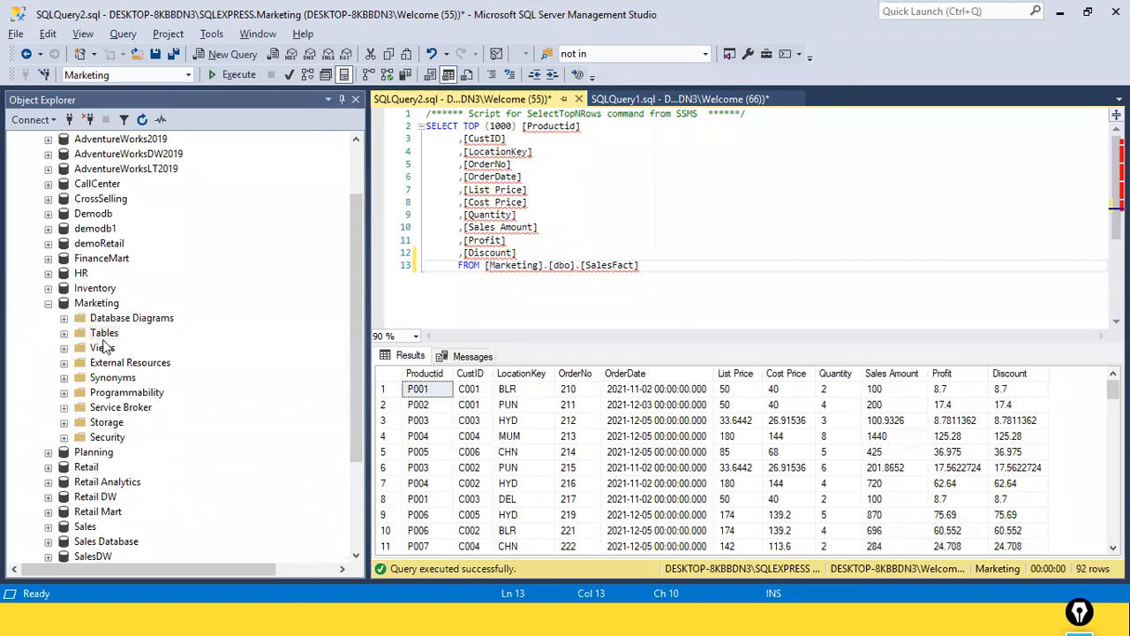
key("alt+Tab")
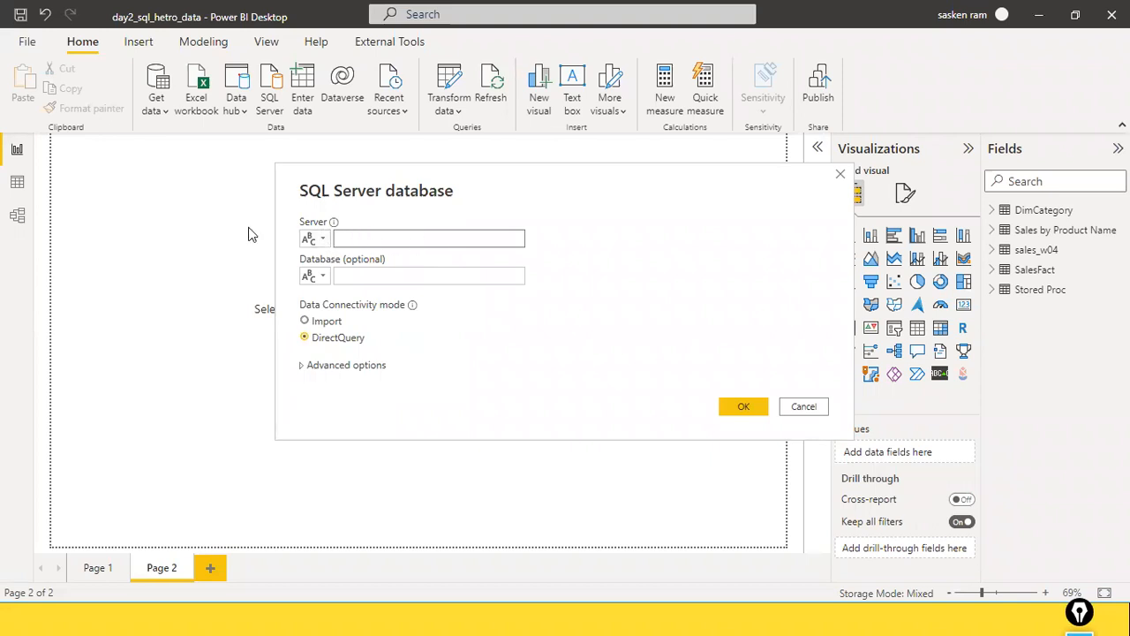
mouse_move(269, 186)
left_mouse_down()
mouse_move(308, 234)
mouse_move(301, 213)
left_mouse_up()
mouse_move(398, 201)
left_mouse_down()
mouse_move(418, 234)
mouse_move(414, 220)
left_mouse_up()
left_click_drag(259, 244, 284, 264)
left_click_drag(638, 279, 536, 277)
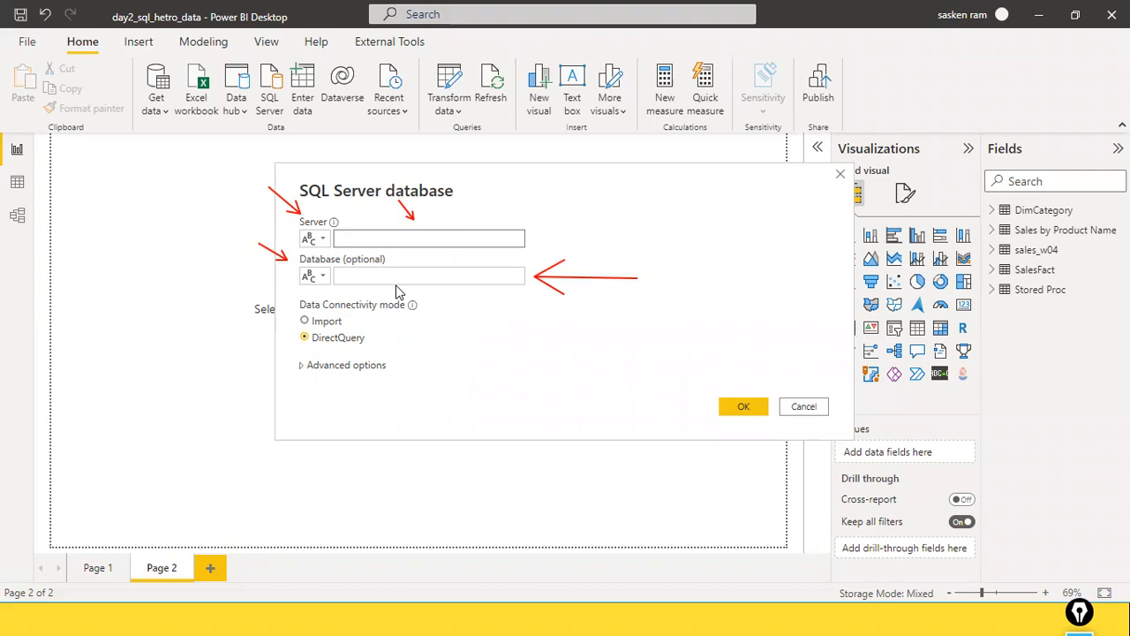
key("alt+Tab")
key("alt+Tab")
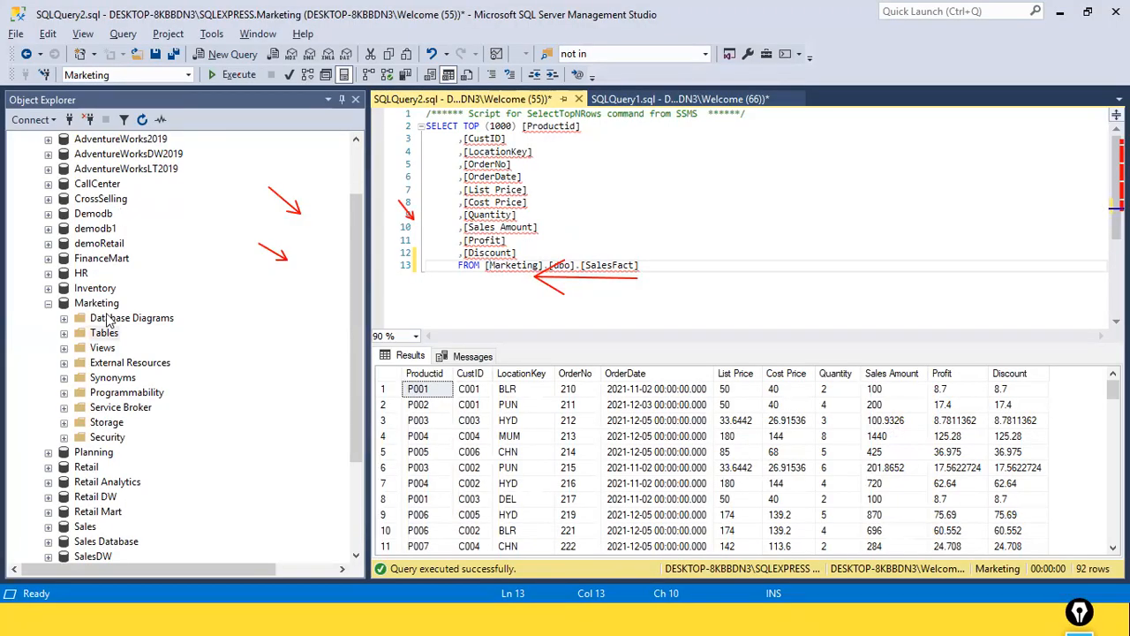
left_click(357, 157)
mouse_move(358, 157)
left_mouse_down()
mouse_move(346, 230)
mouse_move(347, 167)
left_mouse_up()
key("alt+Tab")
key("alt+Tab")
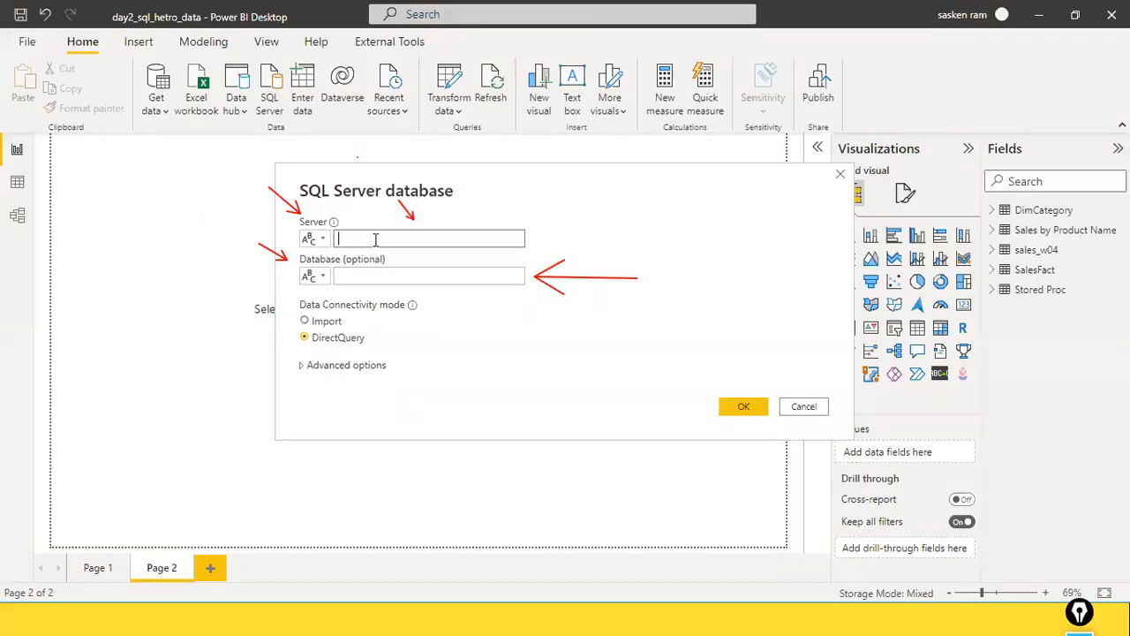
Switch to SQL Server Management Studio, copy the server name from a new Database Engine connection dialog, and cancel that dialog.
key("alt+Tab")
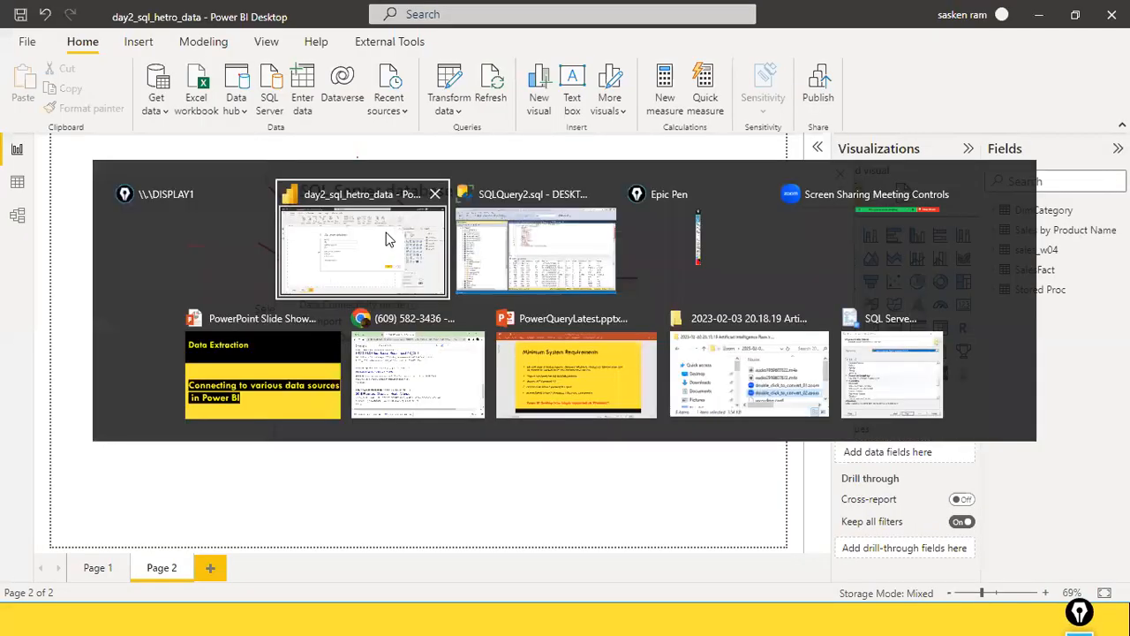
key("alt+Tab")
key("Tab")
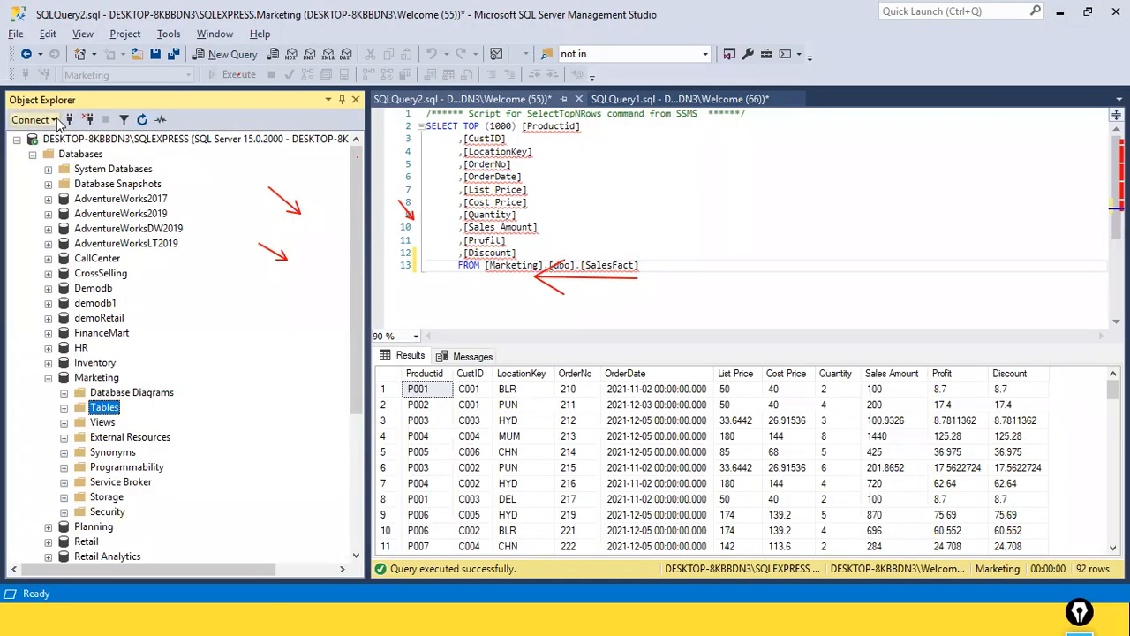
left_click(55, 120)
left_click(67, 139)
left_click(669, 208)
left_click_drag(668, 208, 498, 207)
right_click(572, 209)
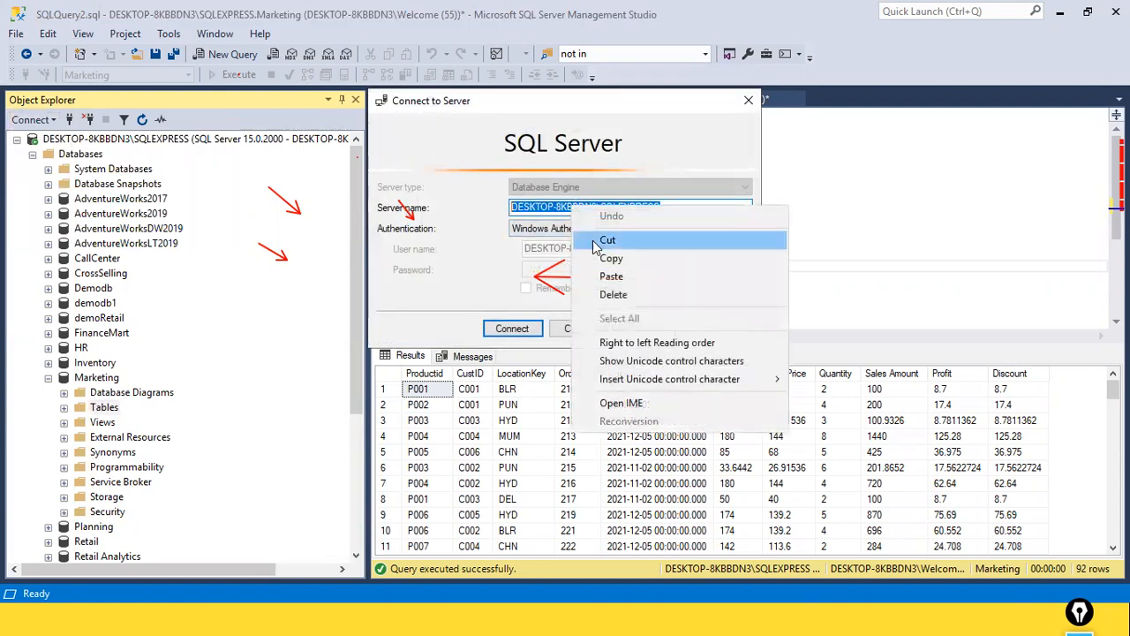
left_click(609, 258)
left_click(579, 328)
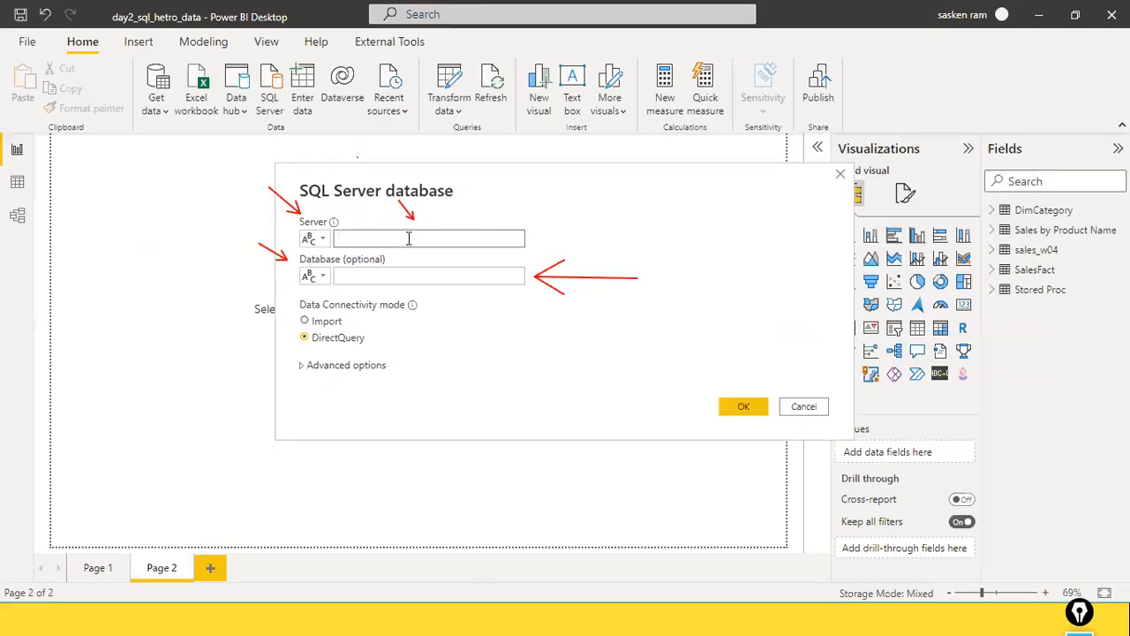
Back in Power BI Desktop, paste DESKTOP-8KBBDN3\SQLEXPRESS as the server and enter Marketing as the database.
key("ctrl+v")
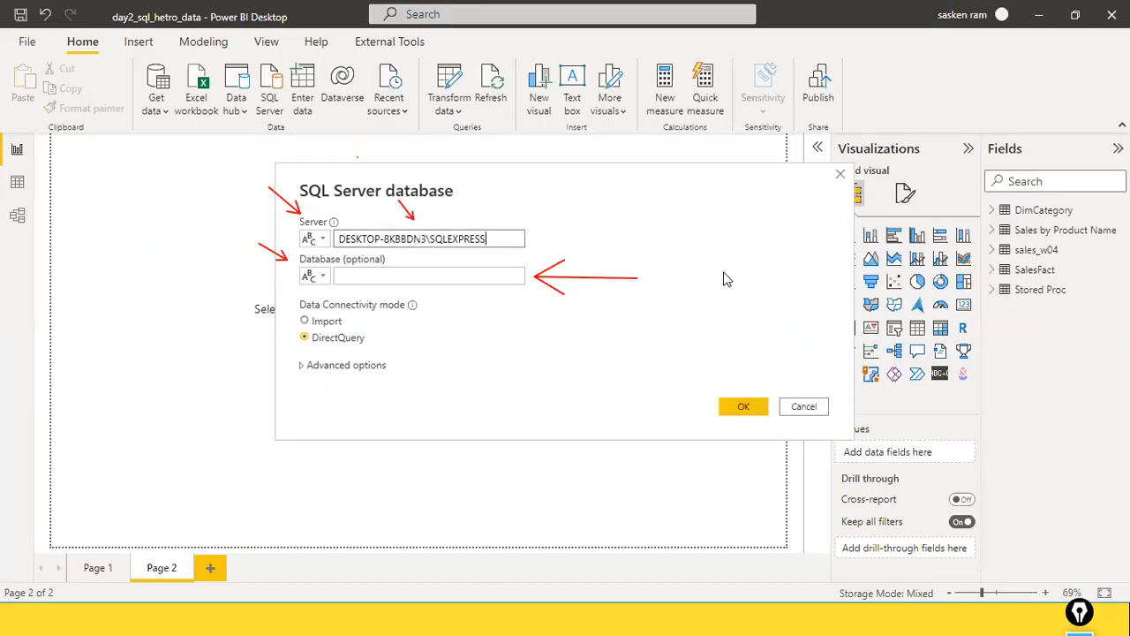
left_click(411, 276)
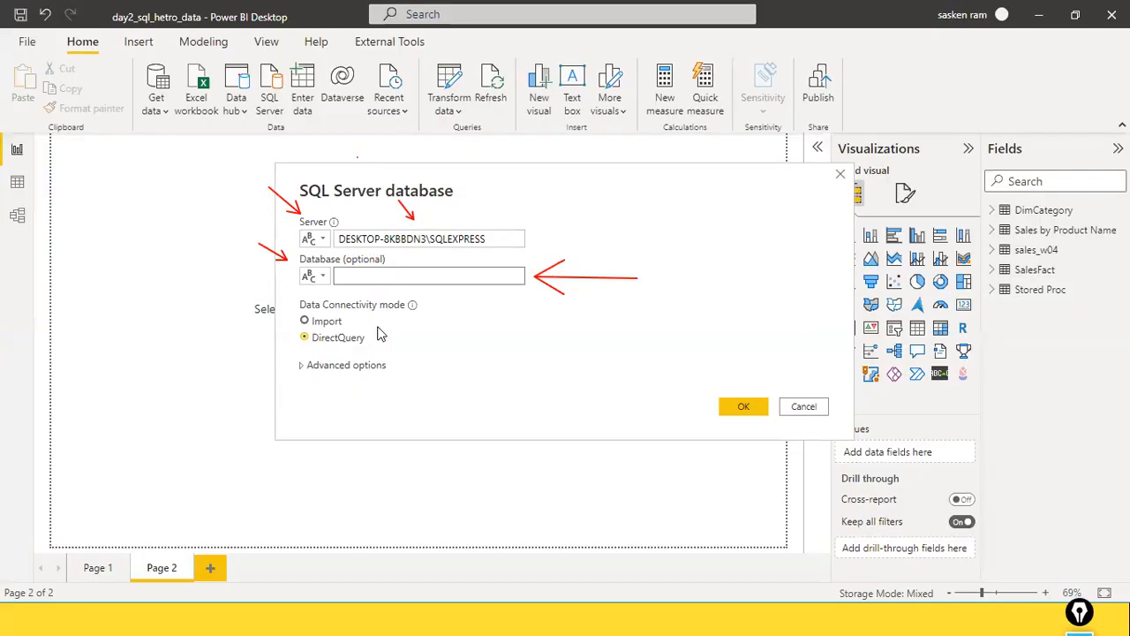
type("Marketing")
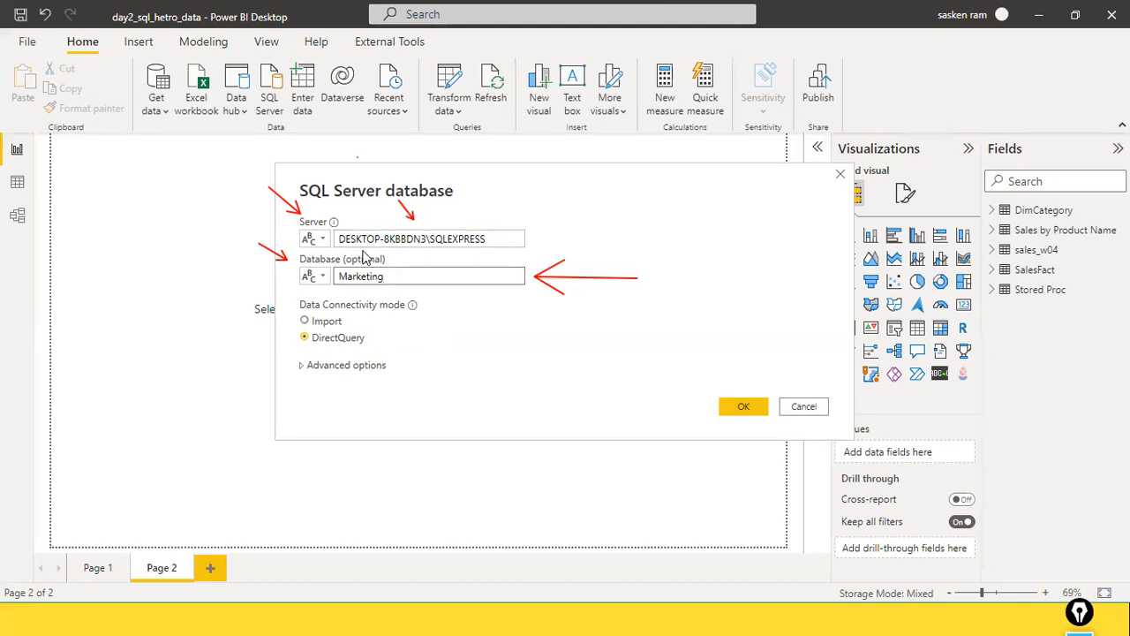
Set the data connectivity mode to Import and connect to the Marketing database.
left_click_drag(157, 319, 294, 325)
left_click_drag(212, 343, 296, 346)
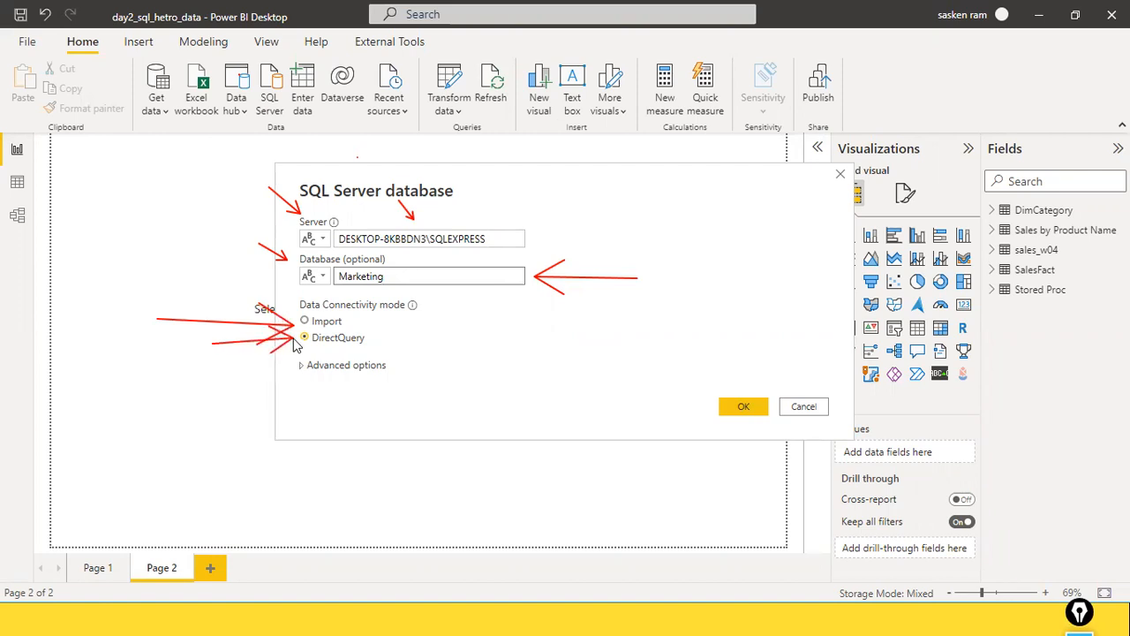
left_click(318, 323)
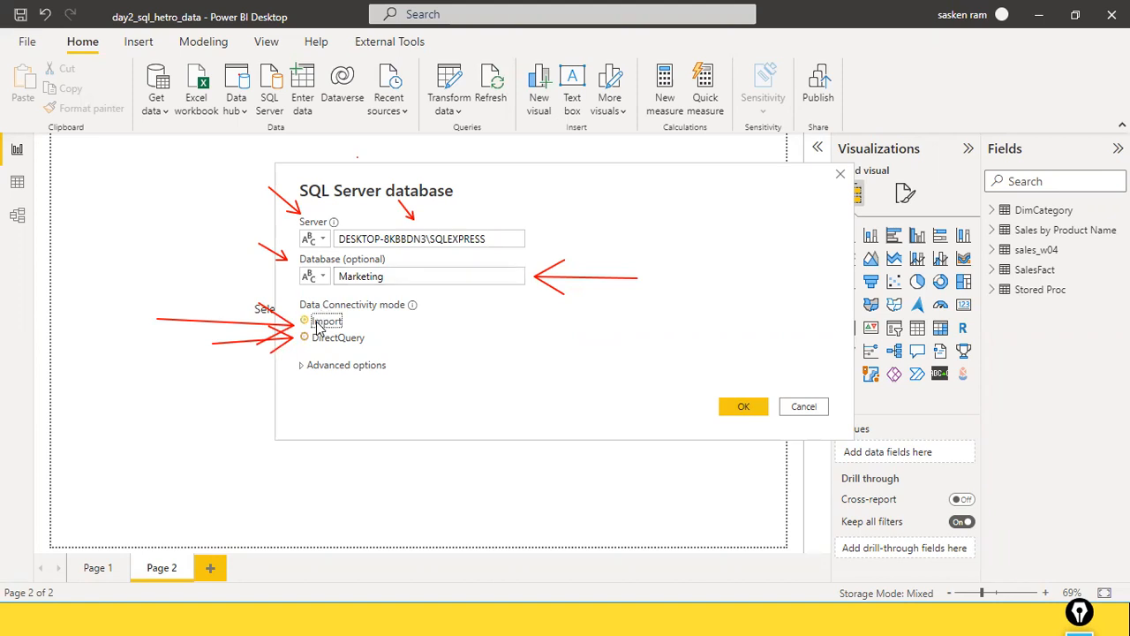
key("Escape")
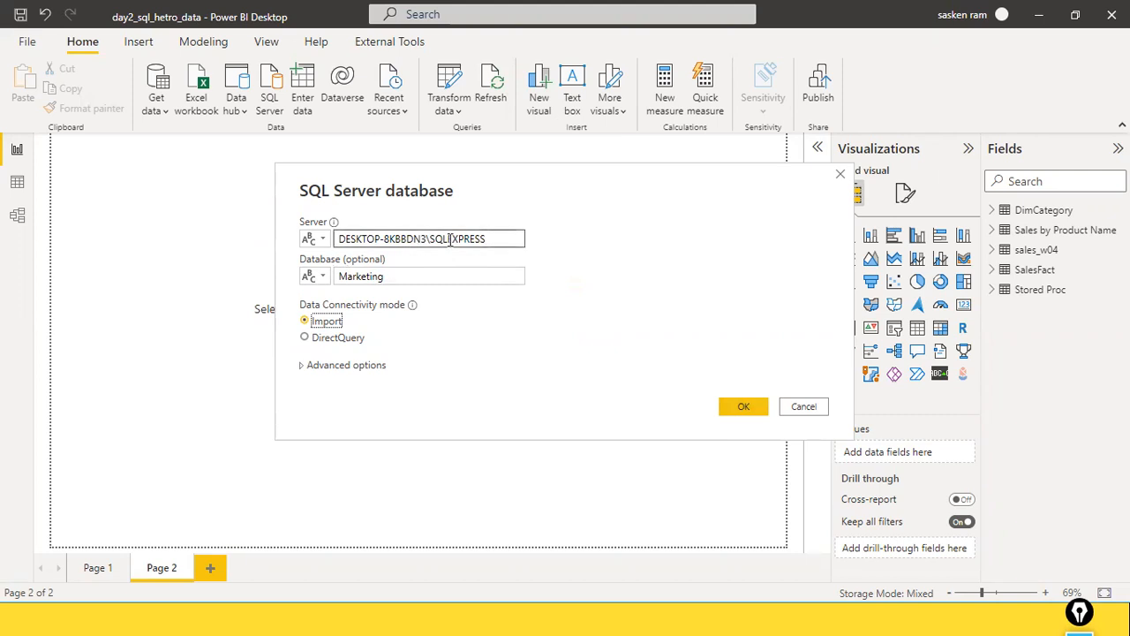
left_click(417, 275)
left_click_drag(417, 275, 285, 273)
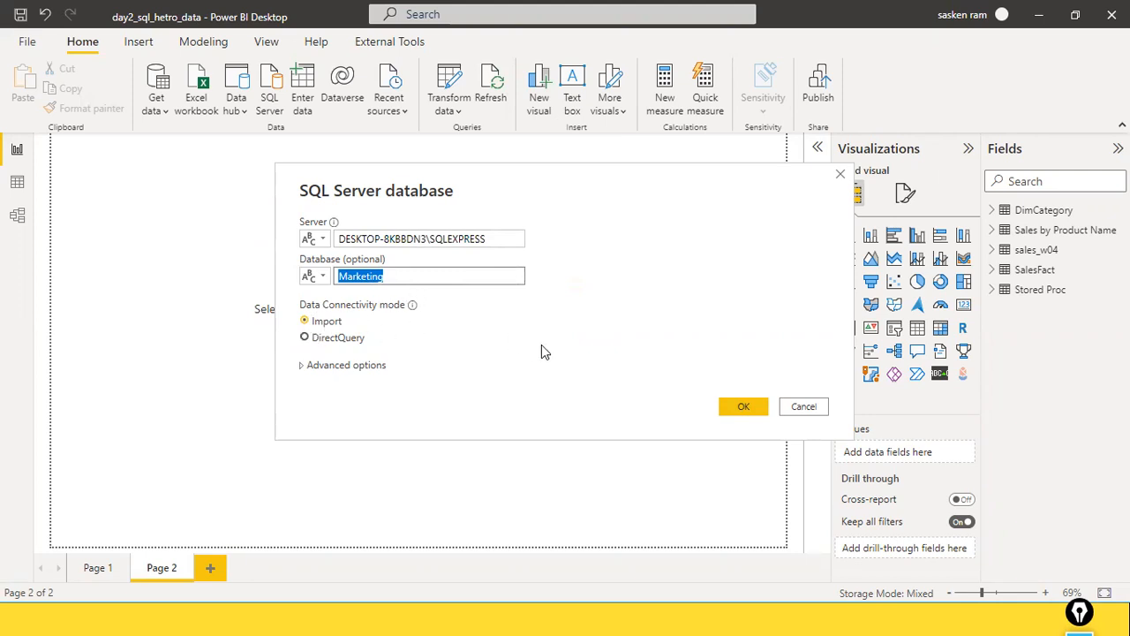
left_click(732, 408)
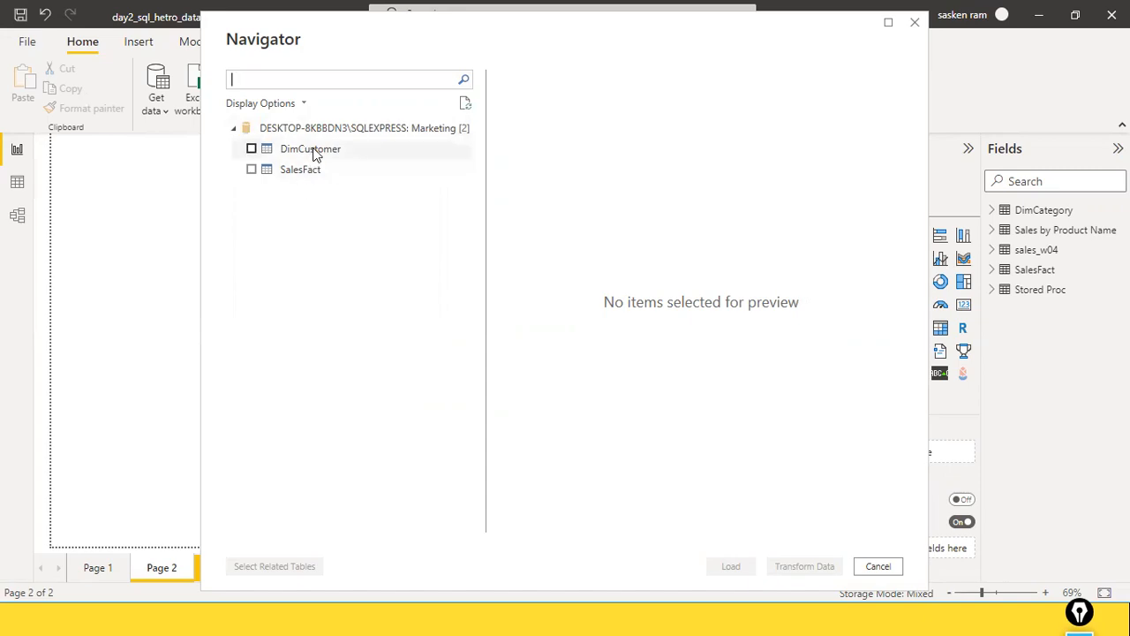
Switch to SQL Server Management Studio and expand the Marketing database's Tables folder to check its tables.
key("alt+Tab")
key("alt+Tab")
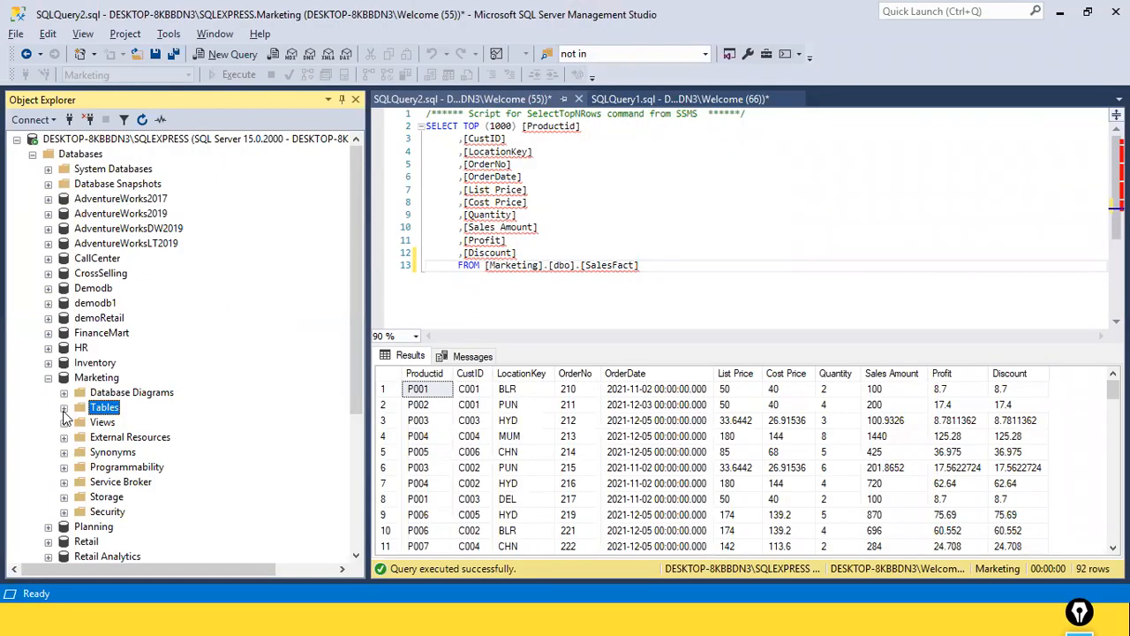
left_click(64, 408)
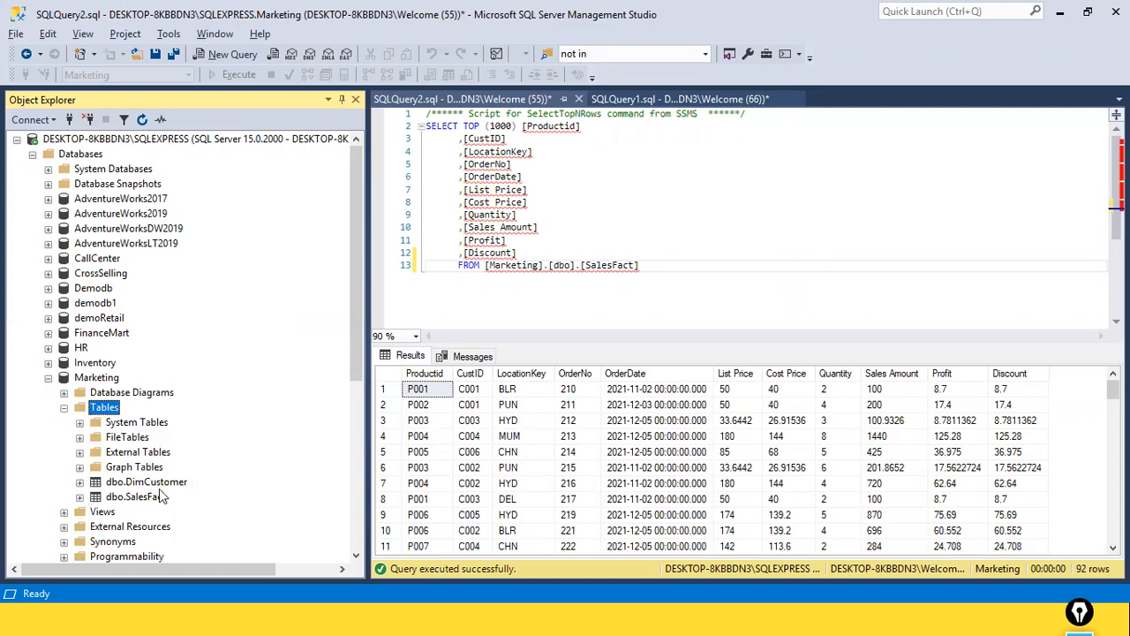
Back in Power BI Desktop, load only the DimCustomer table from the Marketing database and apply the pending query changes.
key("alt+Tab")
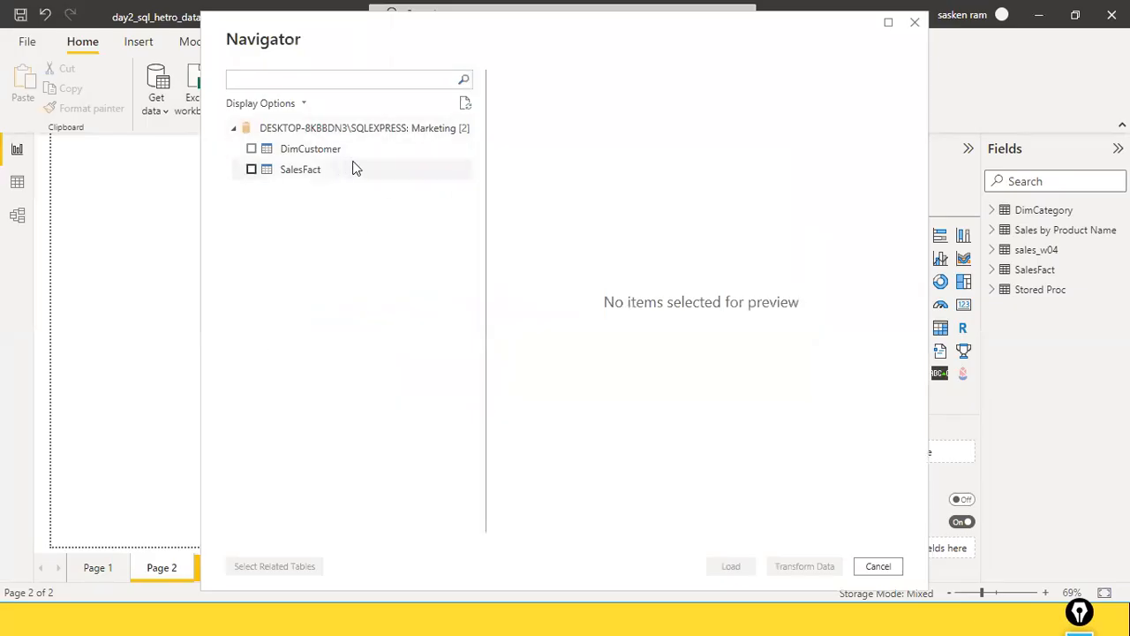
left_click(250, 177)
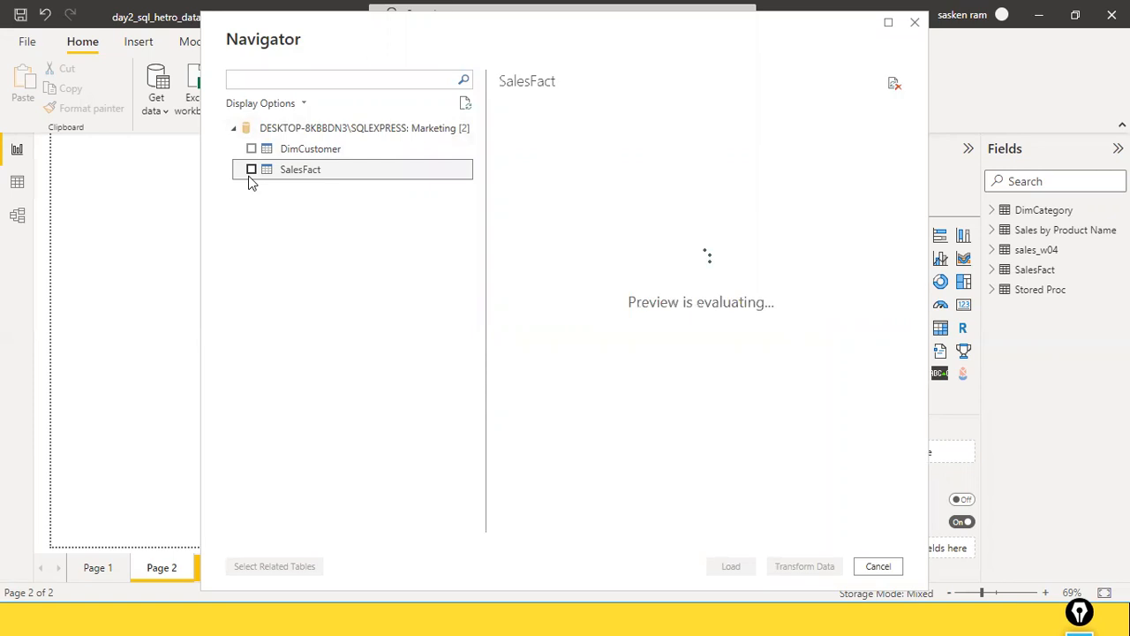
left_click(250, 171)
left_click(252, 149)
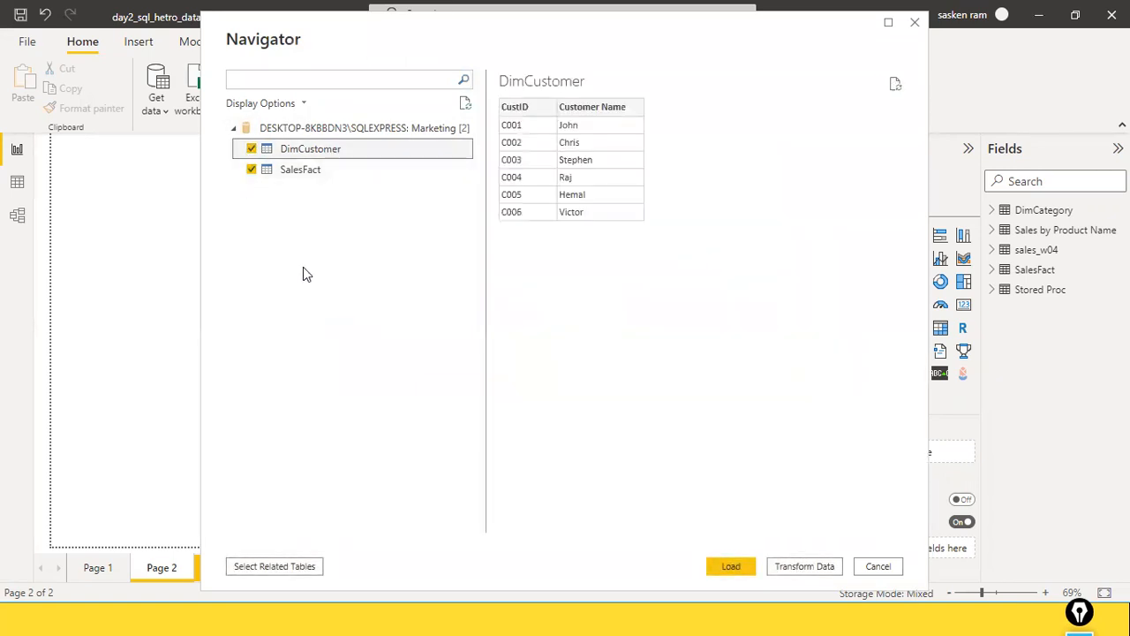
left_click(251, 169)
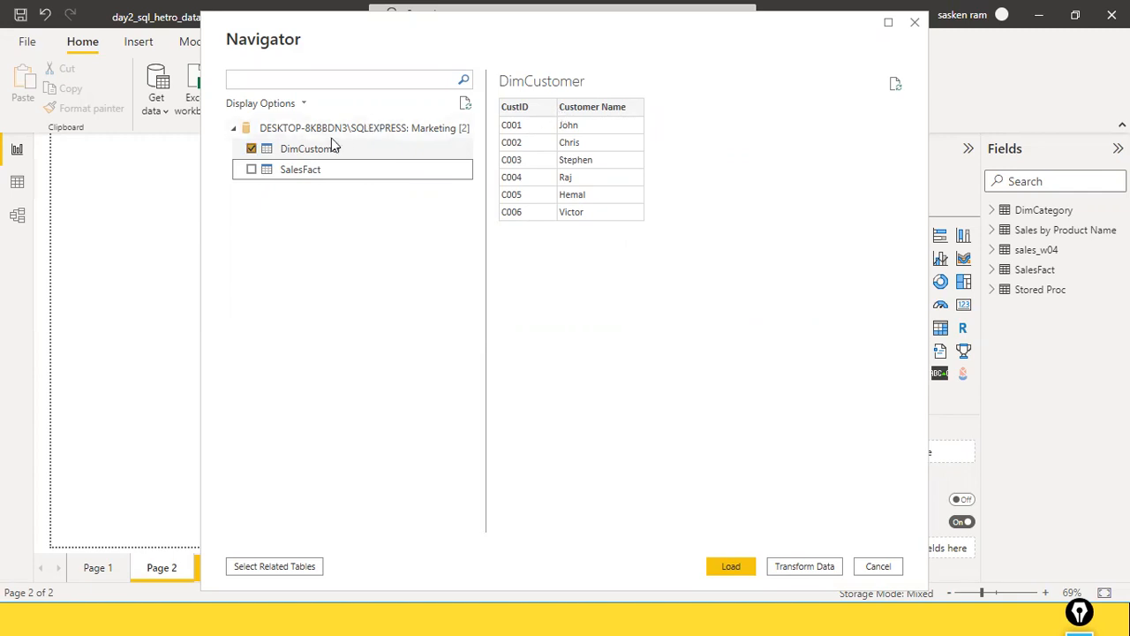
left_click(728, 567)
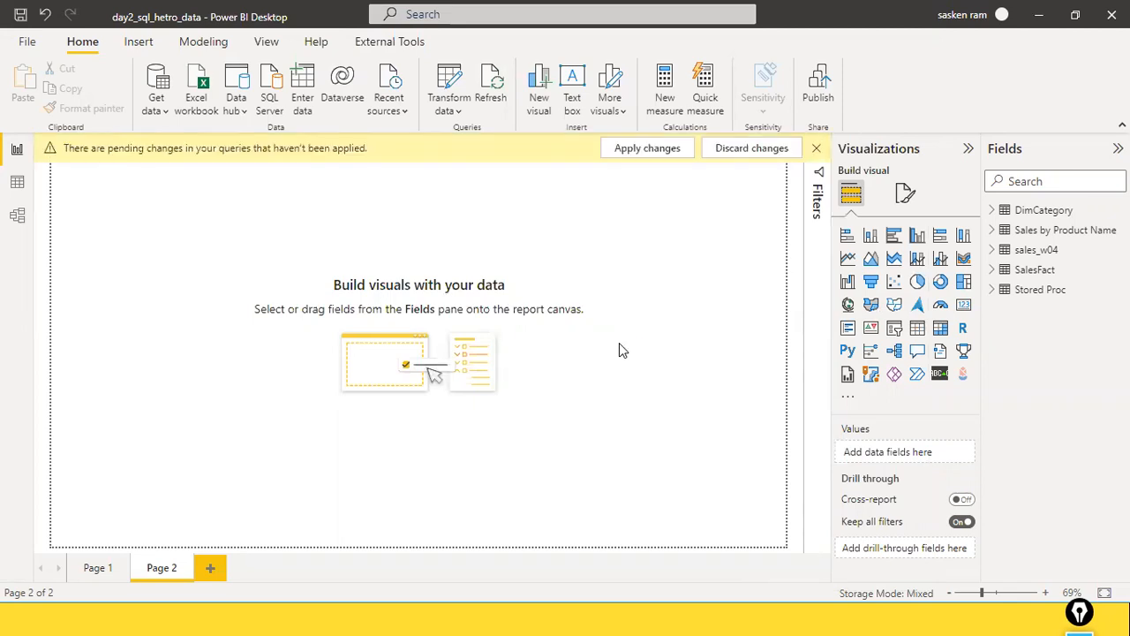
left_click(652, 148)
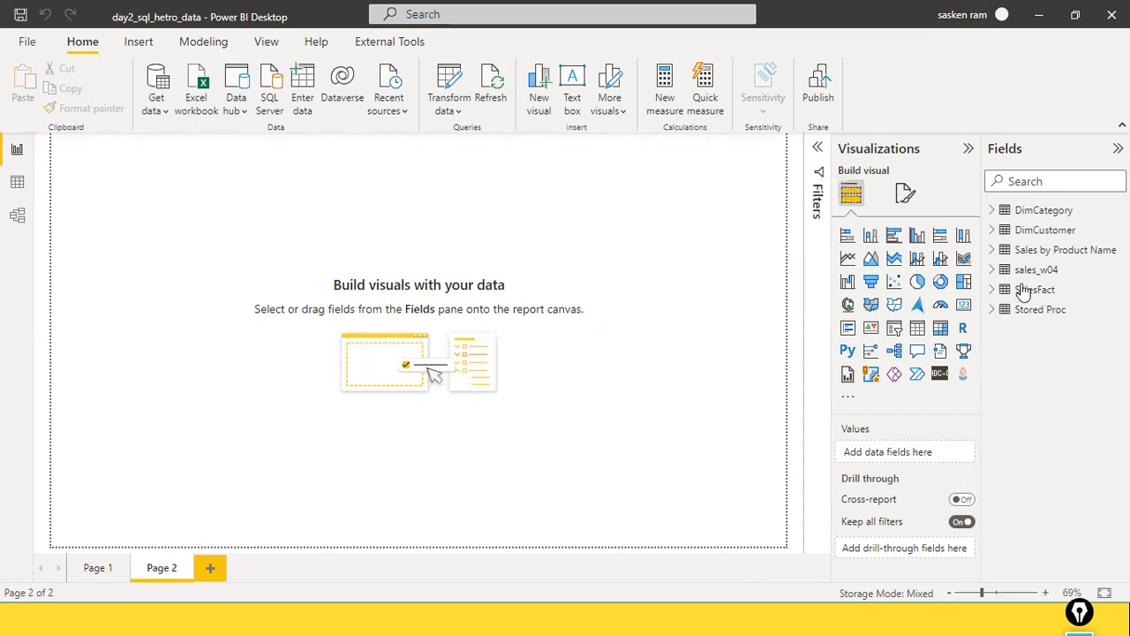
Rename the existing SalesFact table in the model as SalesFactoold.
left_click(1119, 289)
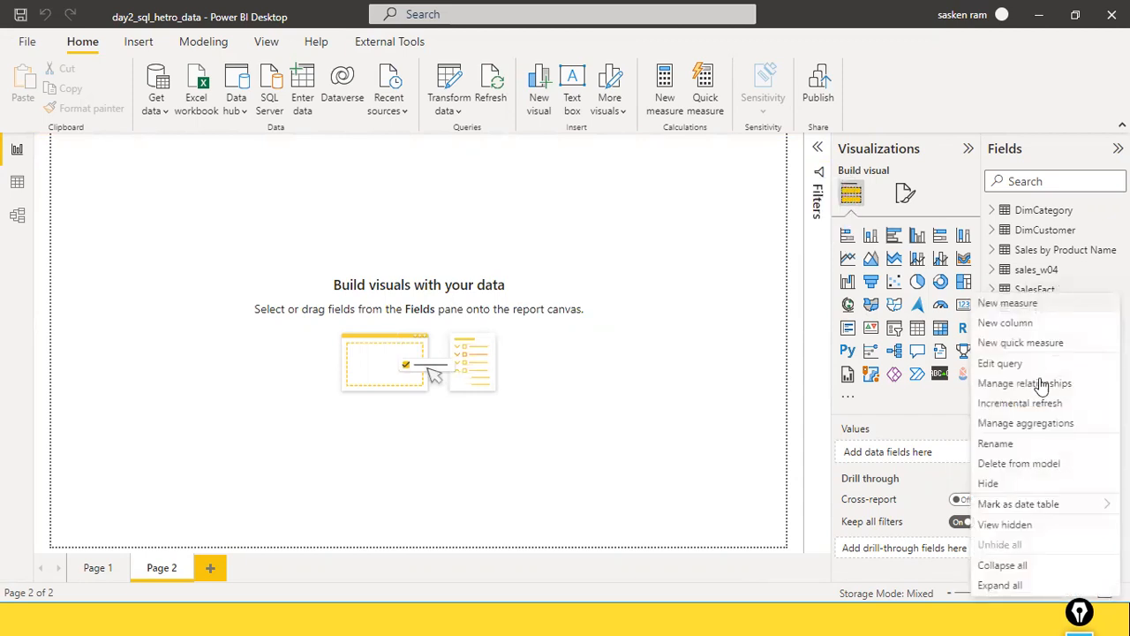
left_click(1007, 444)
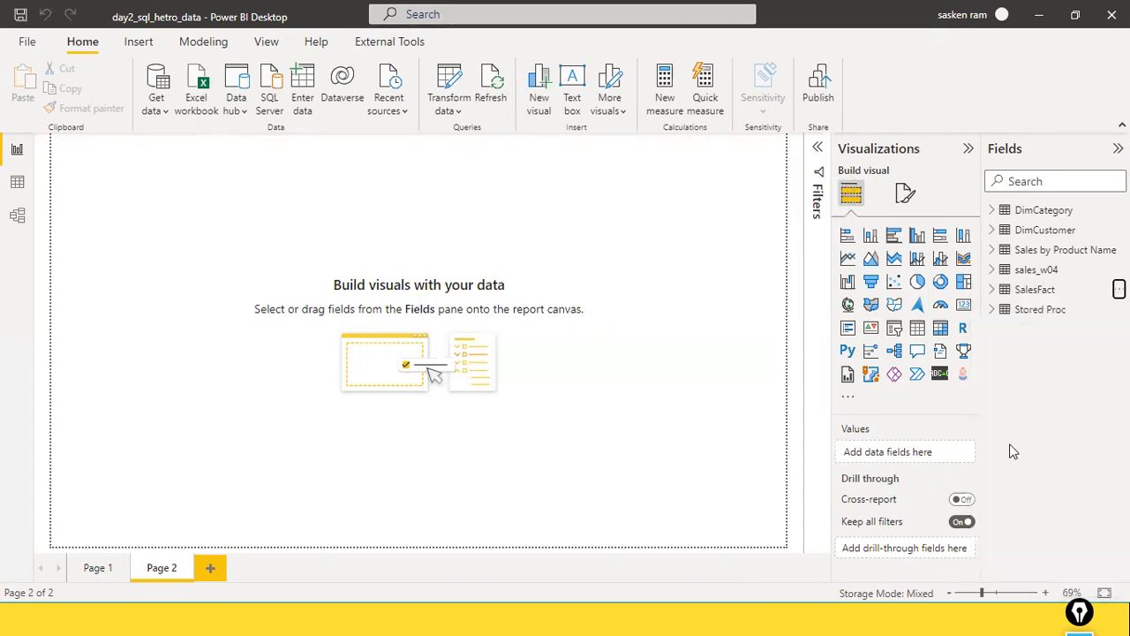
left_click(1077, 292)
type("oolf")
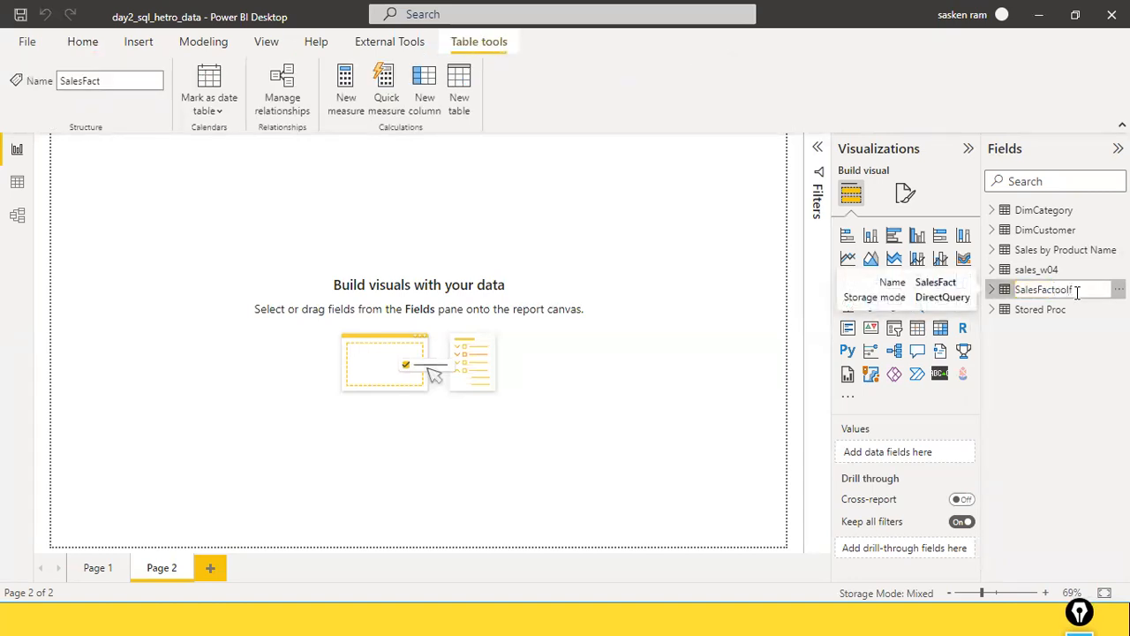
key("BackSpace")
type("d")
key("Return")
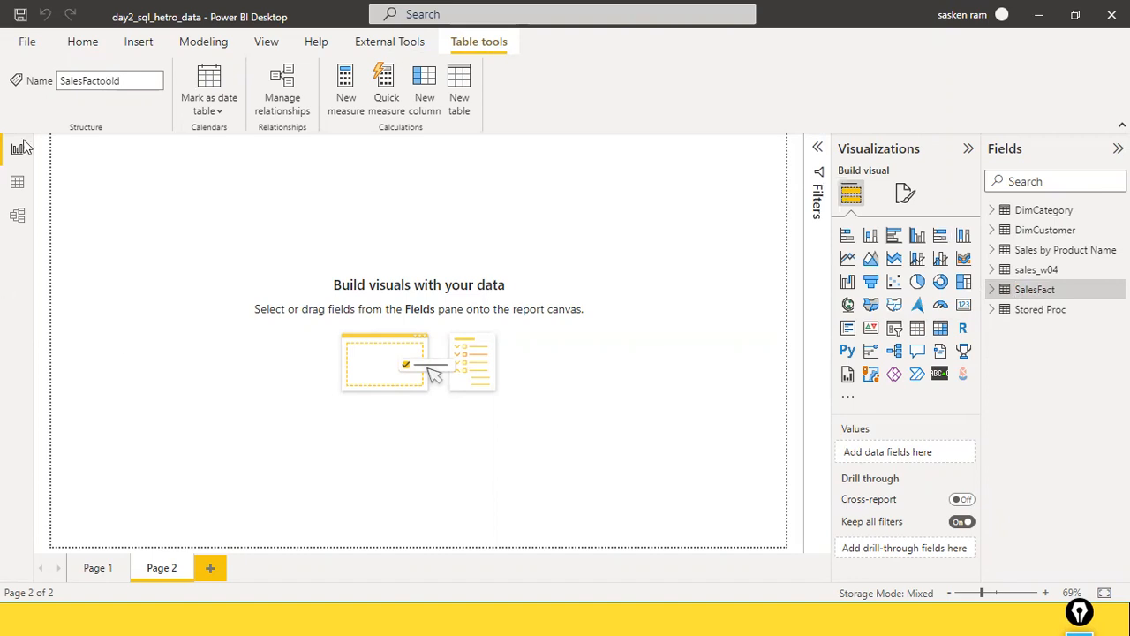
Connect to the Marketing database on SQL Server DESKTOP-8KBBDN3\SQLEXPRESS using the DirectQuery connectivity mode.
left_click(76, 51)
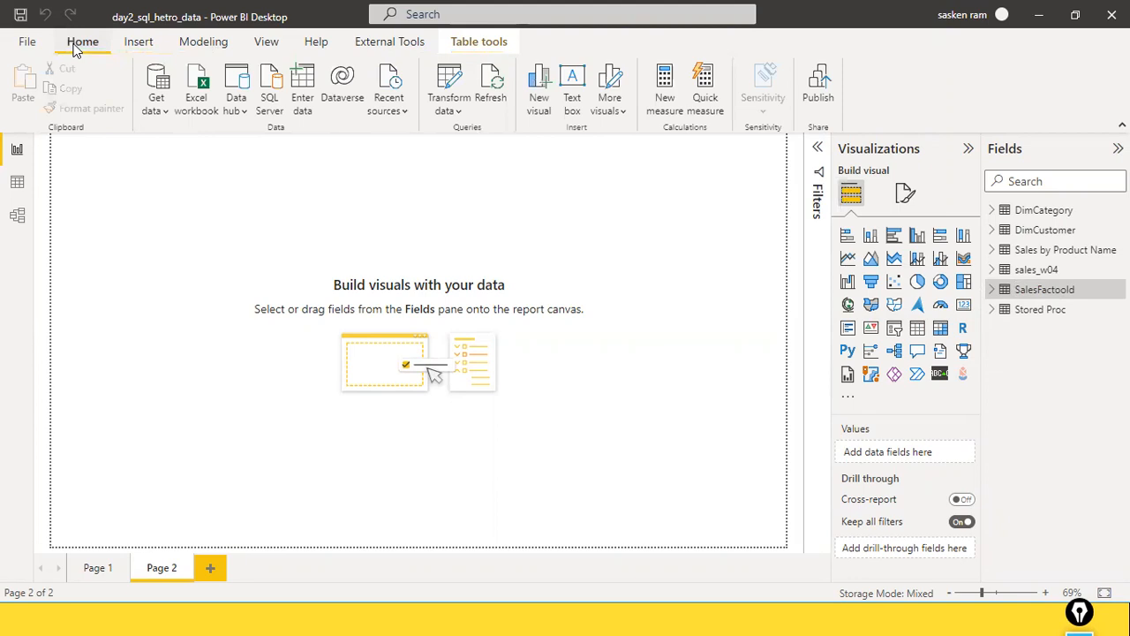
left_click(157, 111)
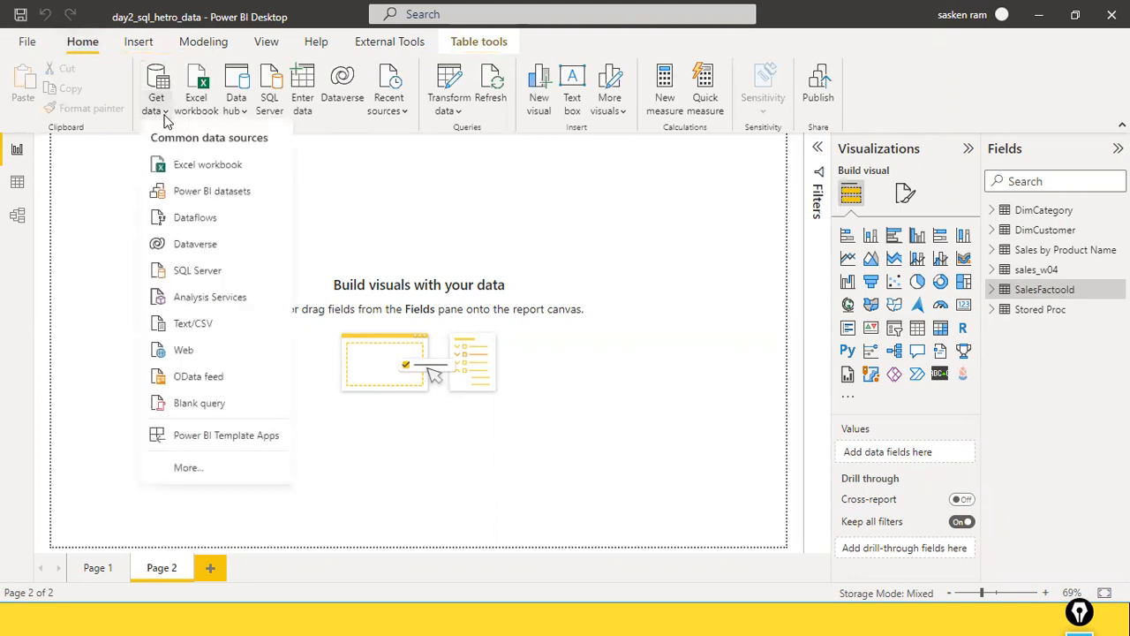
left_click(223, 273)
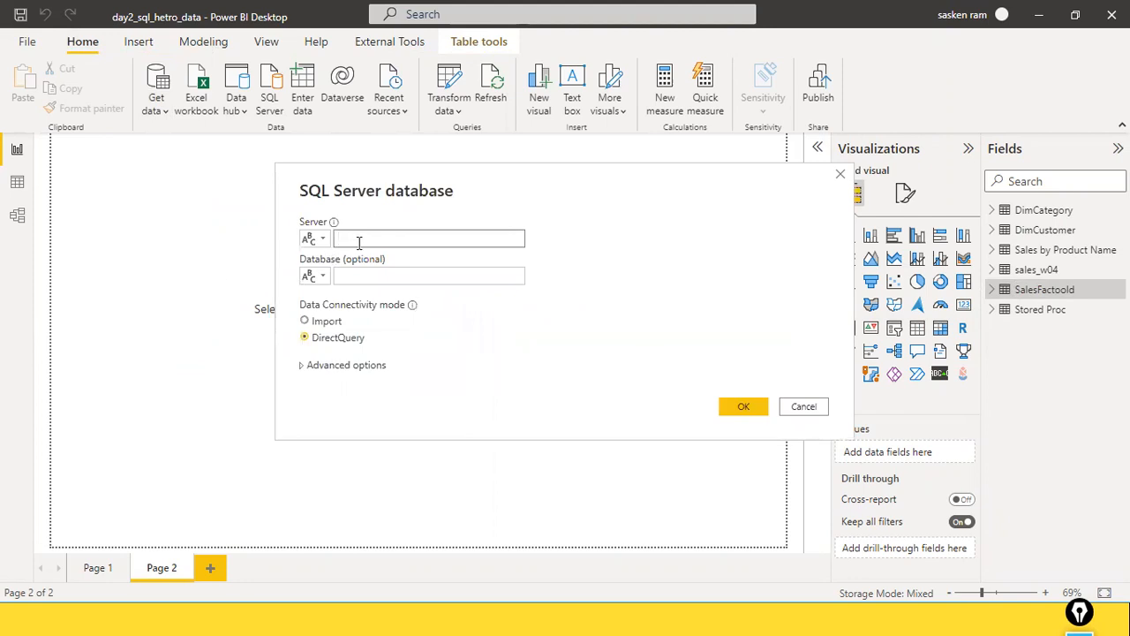
type("DESKTOP-8KBBDN3\\SQLEXPRESS")
left_click(468, 288)
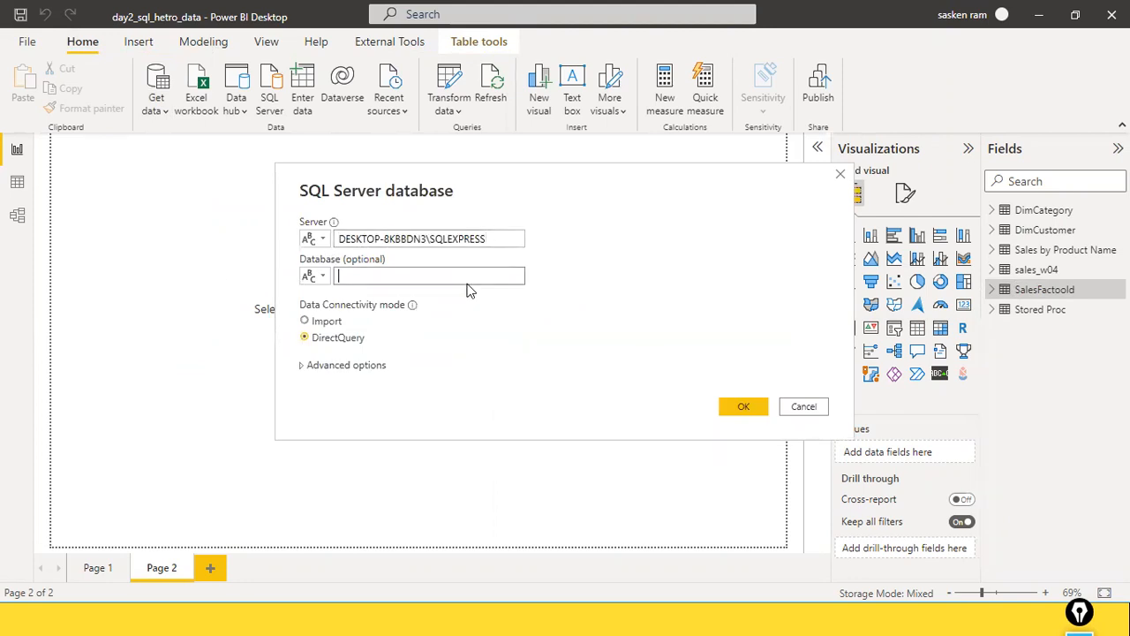
type("Marketing")
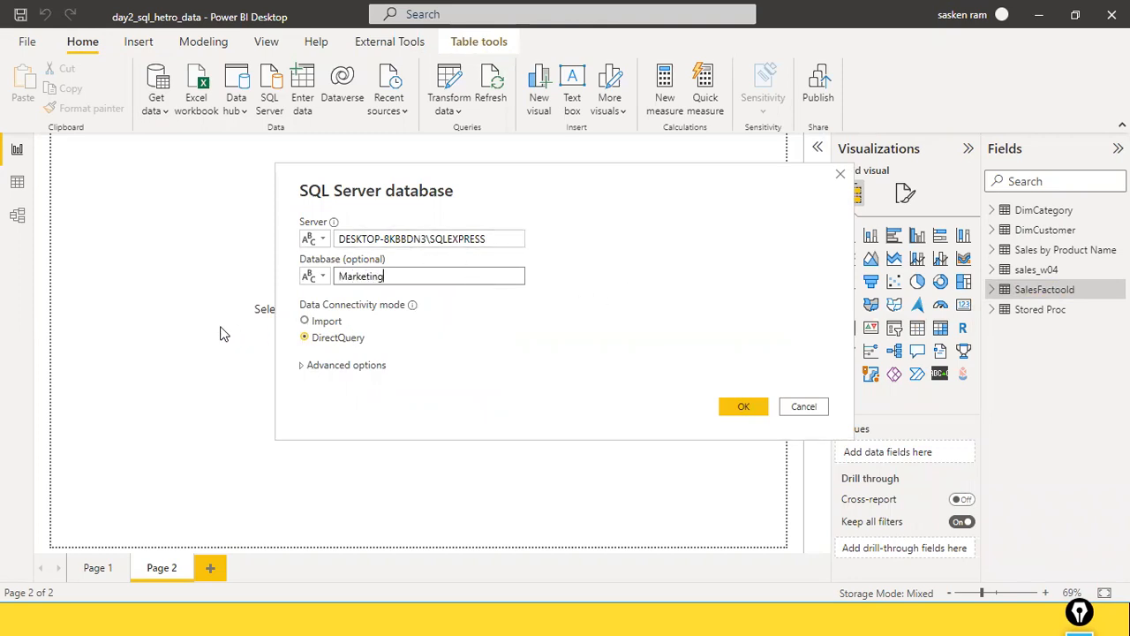
left_click_drag(189, 337, 290, 339)
left_click(745, 408)
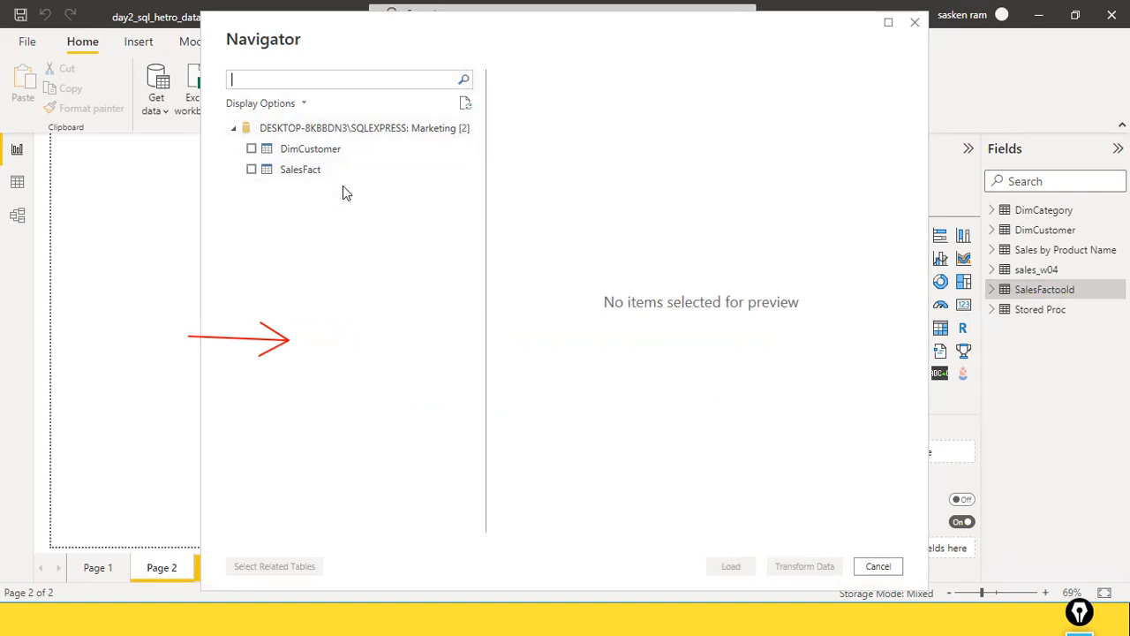
Select the SalesFact table of the Marketing database, preview its data and load it into the report.
left_click(251, 168)
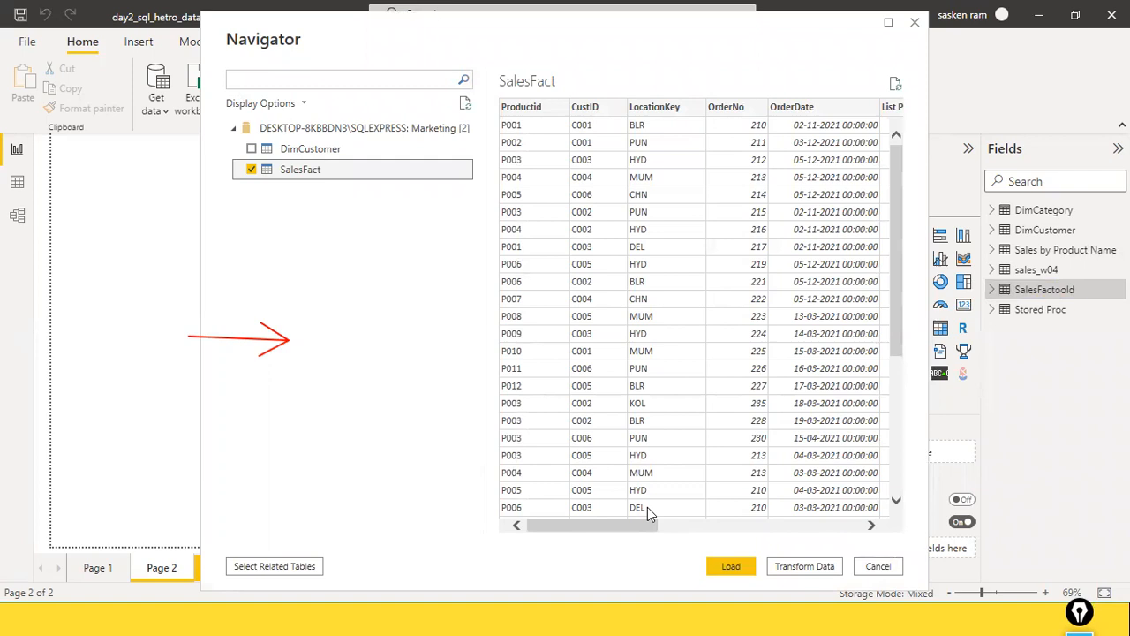
left_click_drag(619, 525, 496, 507)
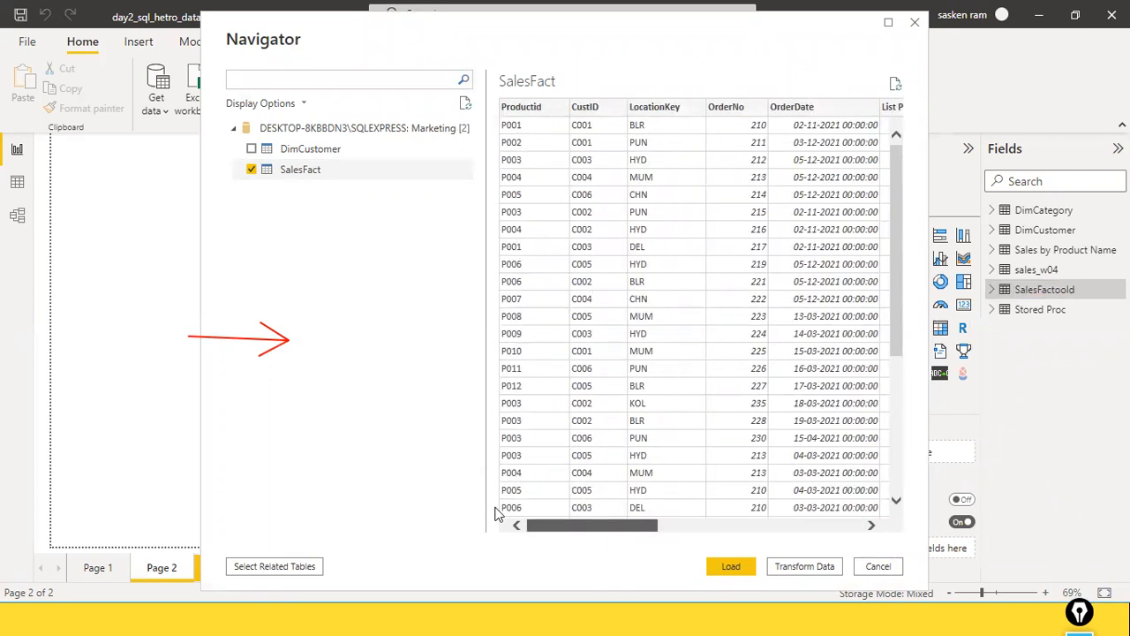
left_click(720, 564)
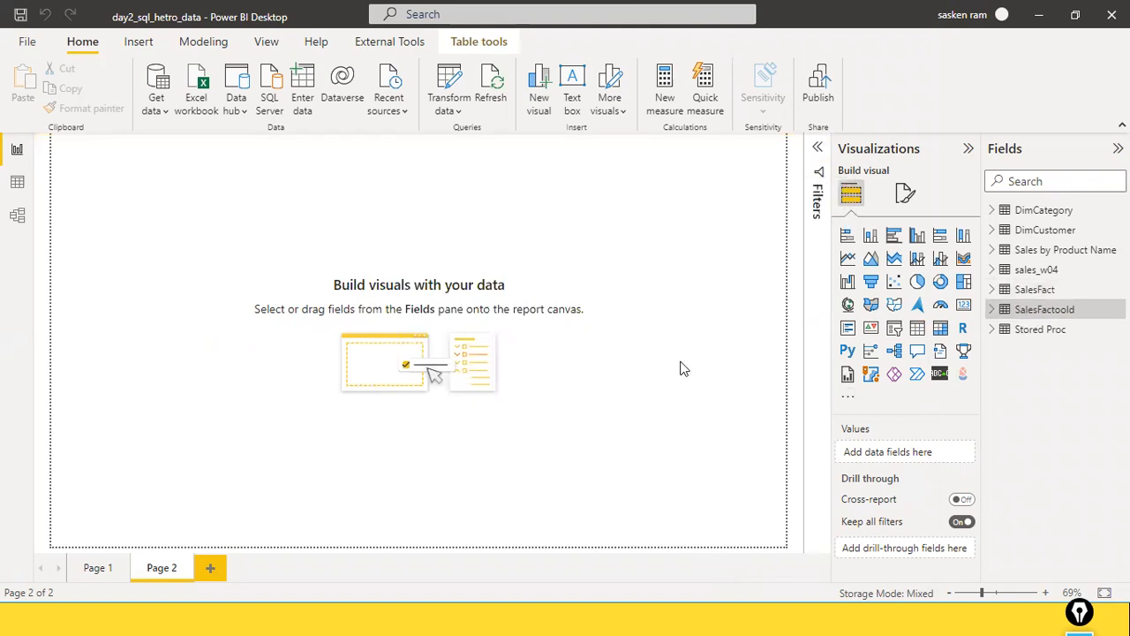
mouse_move(739, 223)
left_mouse_down()
mouse_move(1049, 242)
mouse_move(941, 240)
mouse_move(980, 228)
left_mouse_up()
mouse_move(719, 281)
left_click_drag(721, 280, 985, 284)
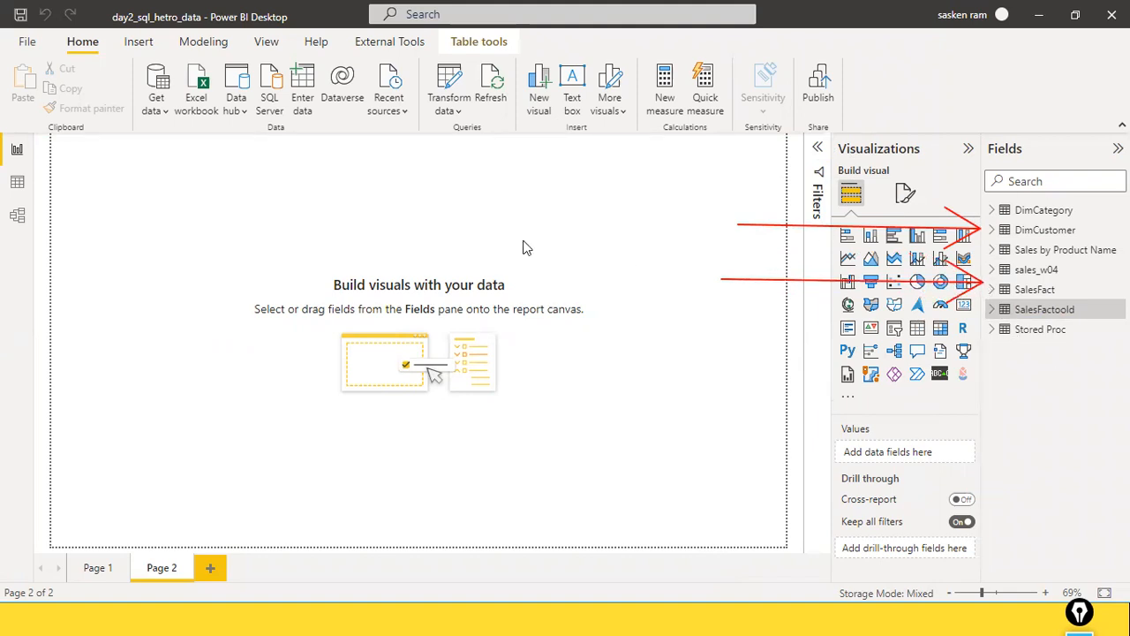
key("Escape")
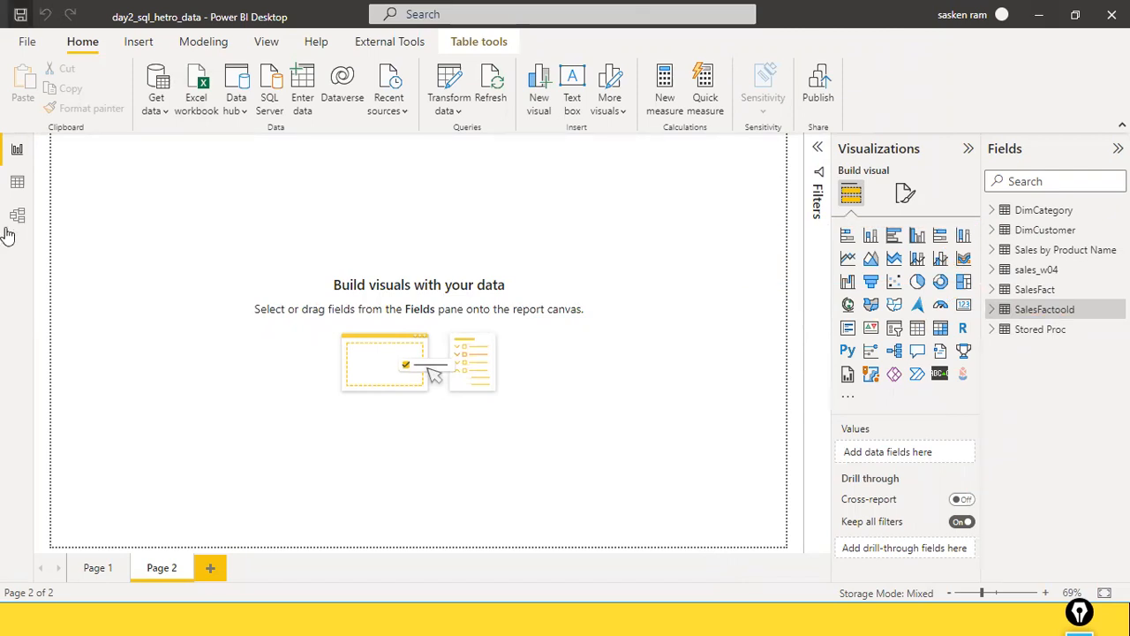
Expand the DimCustomer and SalesFact tables in the report's field list to review their columns.
left_click(992, 230)
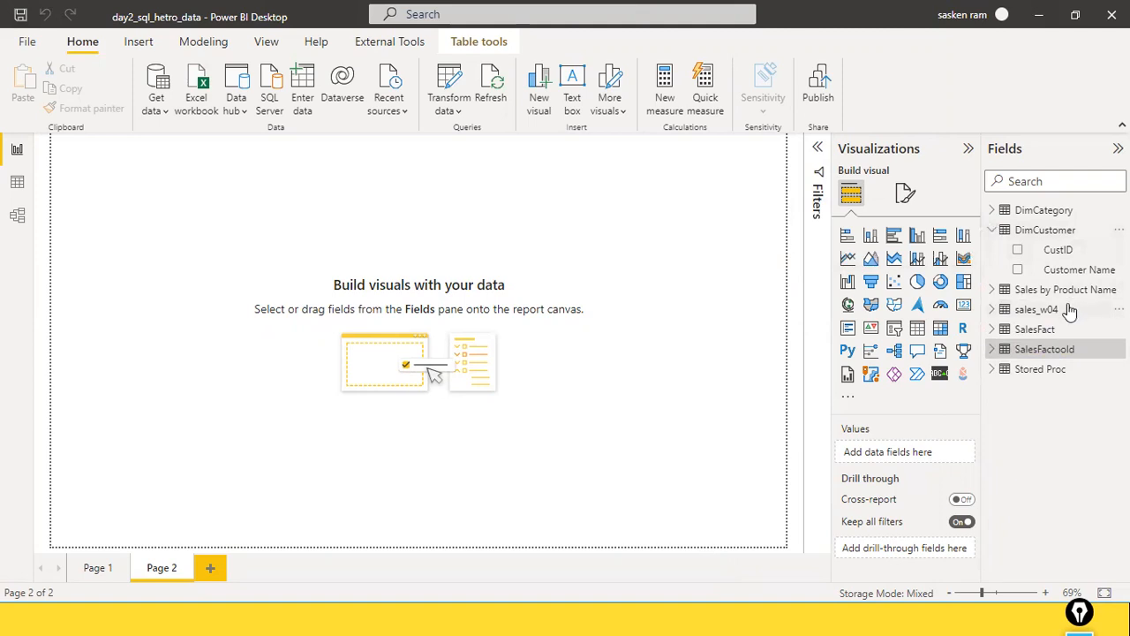
left_click(992, 331)
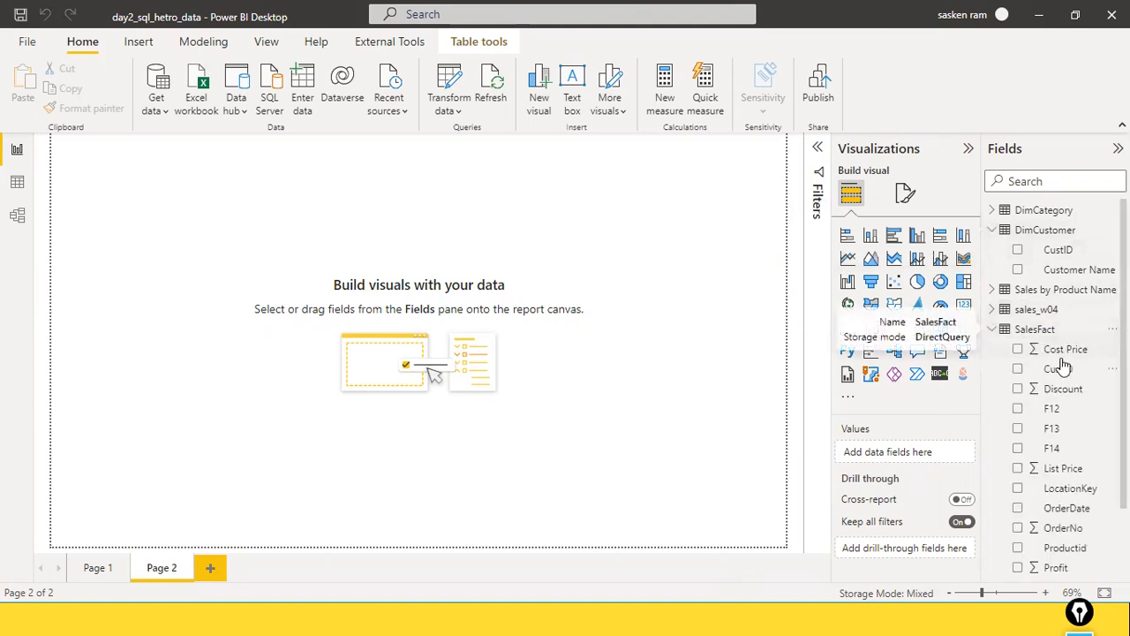
scroll(1065, 362, "down", 3)
scroll(1067, 375, "up", 3)
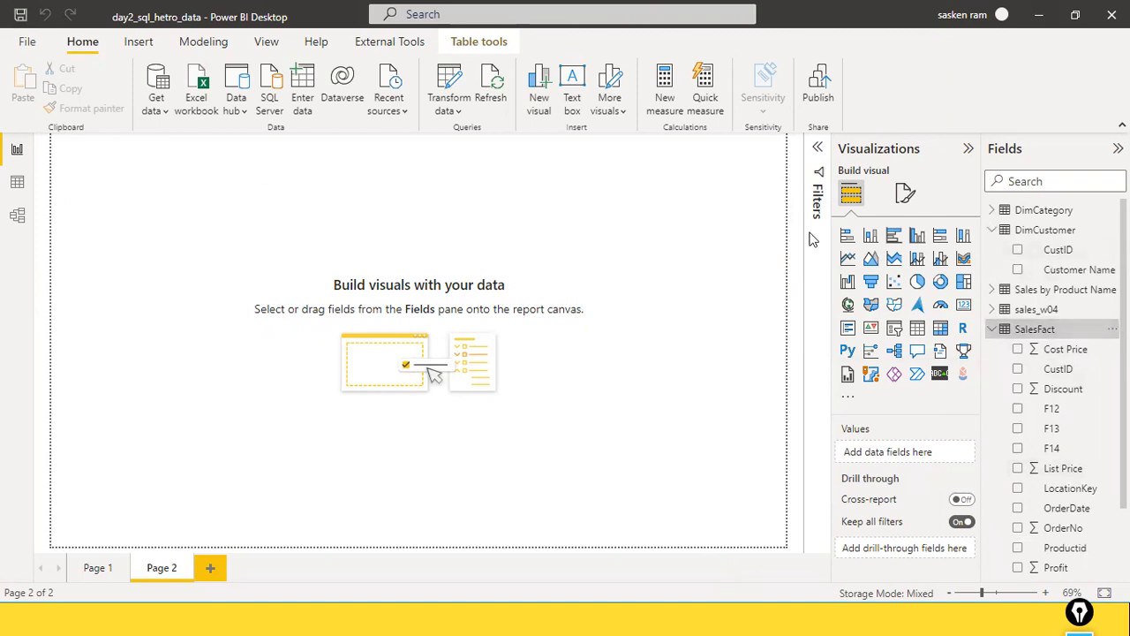
Switch to the data view and compare how the DimCustomer and SalesFact tables display, then expand SalesFact's columns.
left_click(17, 185)
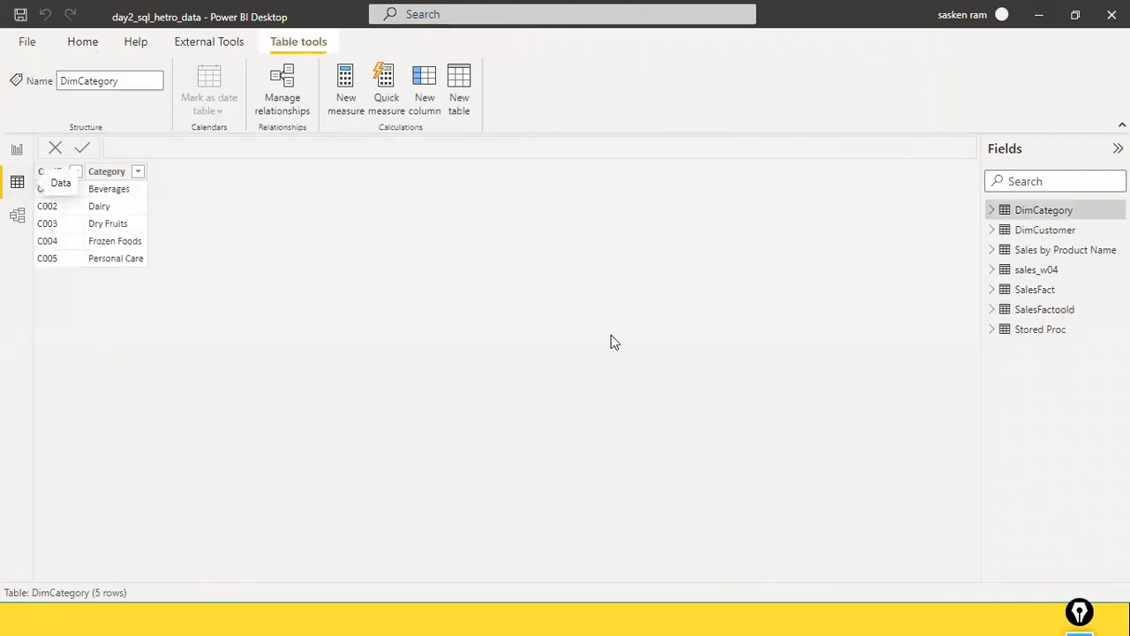
left_click(1068, 231)
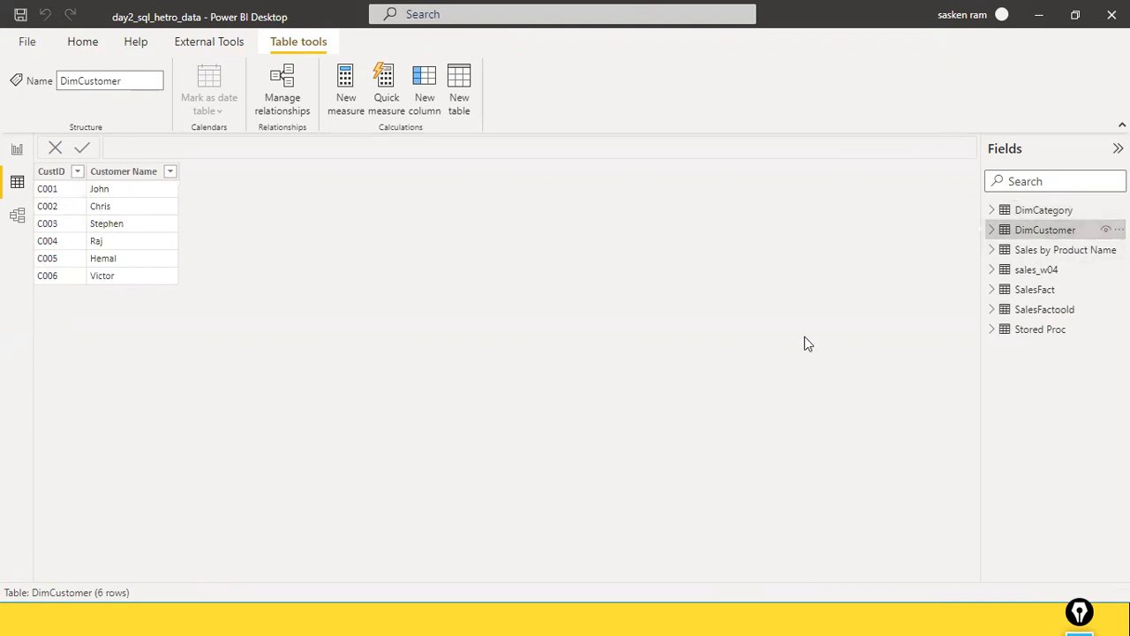
left_click(1035, 289)
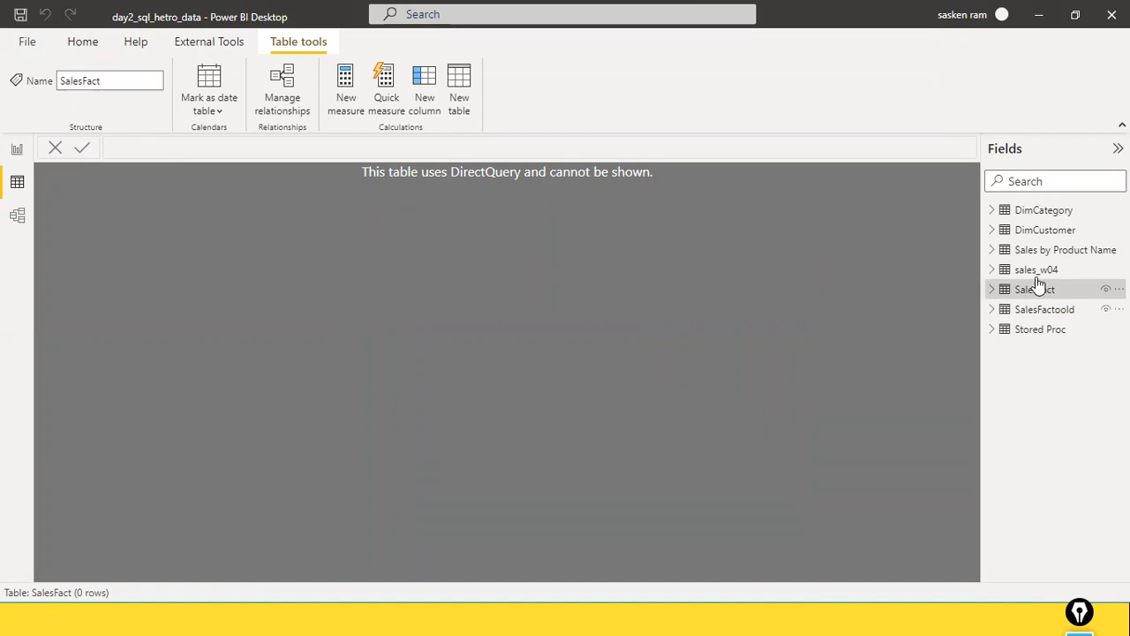
left_click(1046, 234)
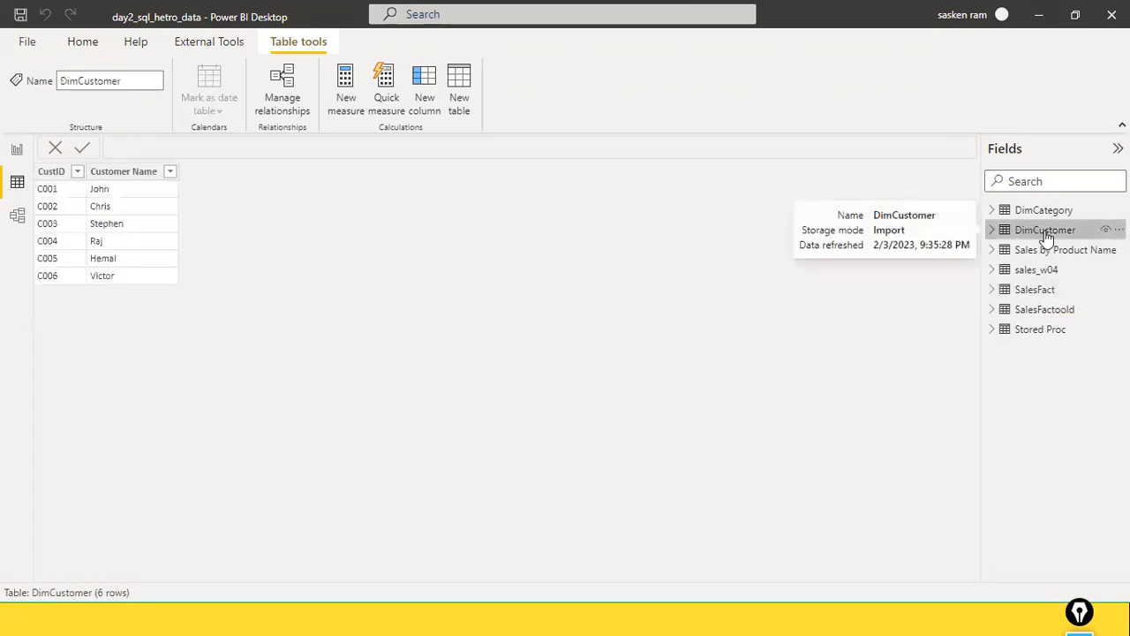
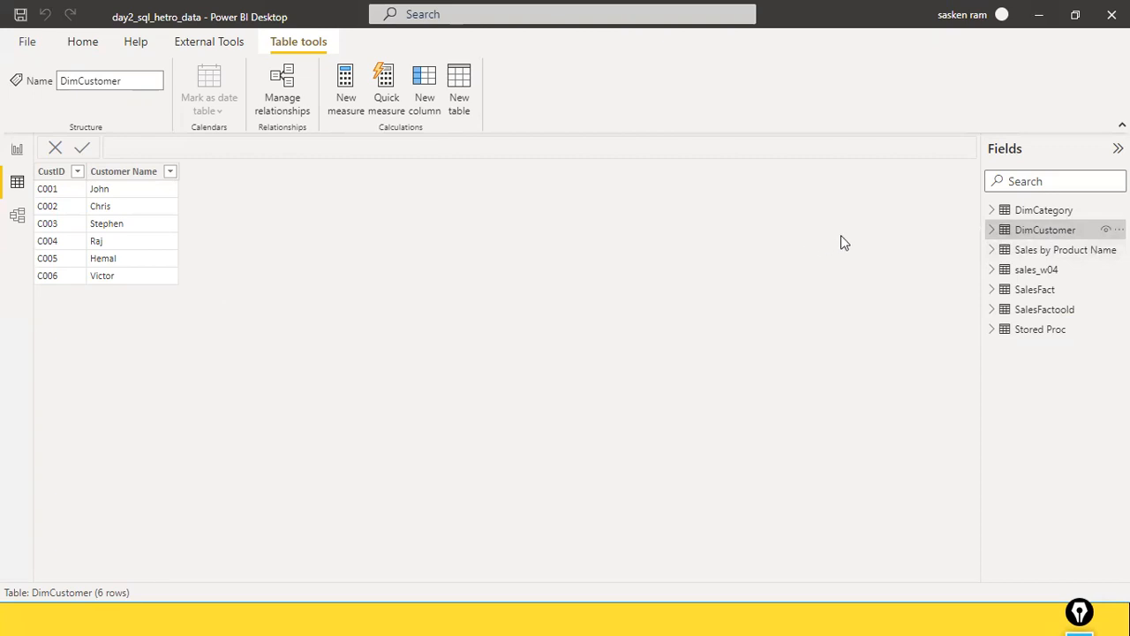
left_click(1011, 292)
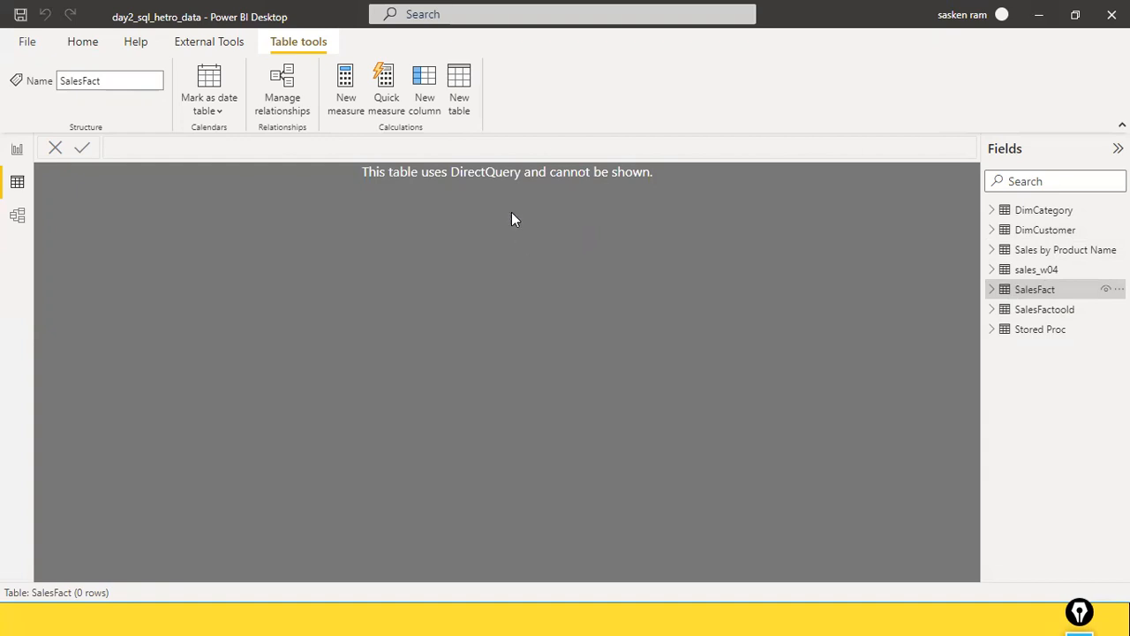
left_click(993, 292)
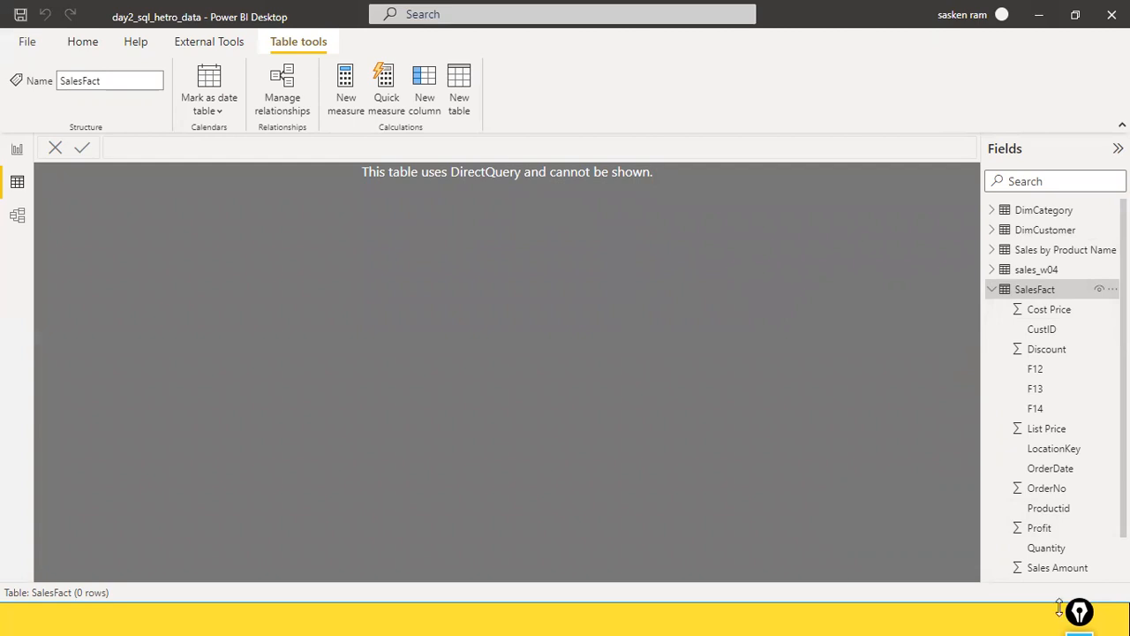
key("alt+Tab")
key("alt+Tab")
left_click(1077, 561)
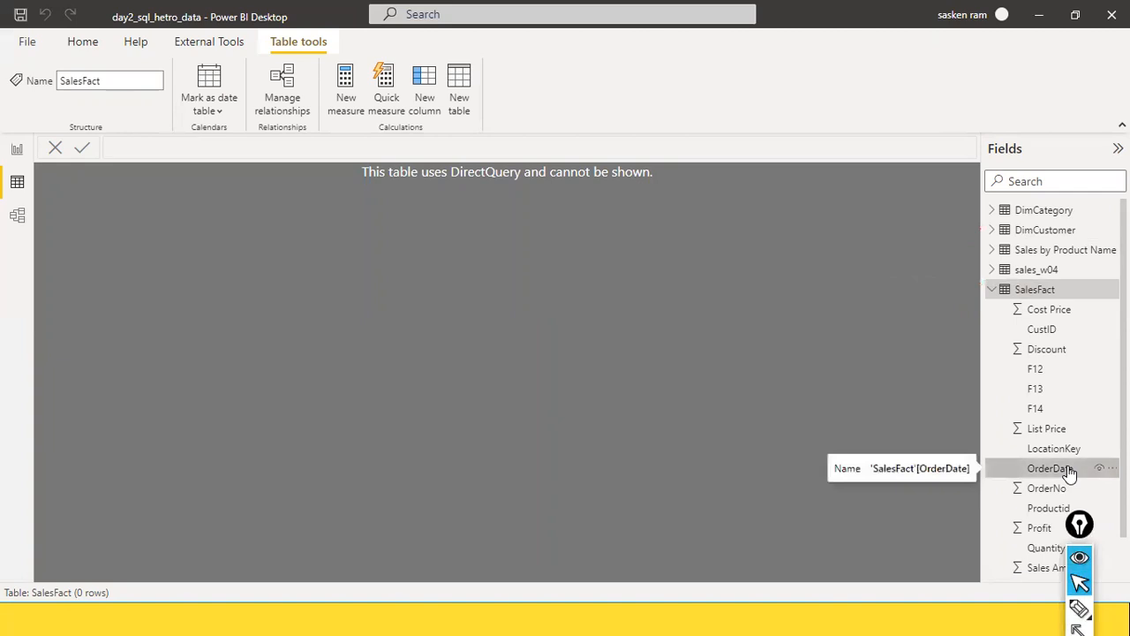
key("ctrl+shift+3")
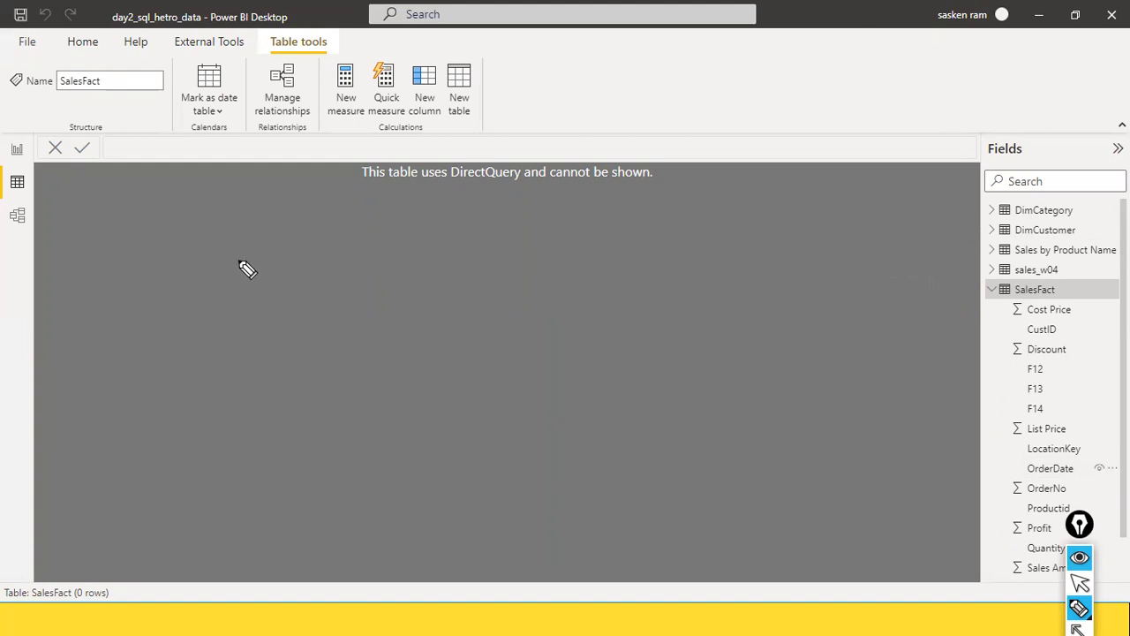
mouse_move(226, 265)
left_mouse_down()
mouse_move(265, 276)
mouse_move(201, 332)
mouse_move(217, 353)
mouse_move(284, 337)
mouse_move(268, 331)
mouse_move(284, 325)
left_mouse_up()
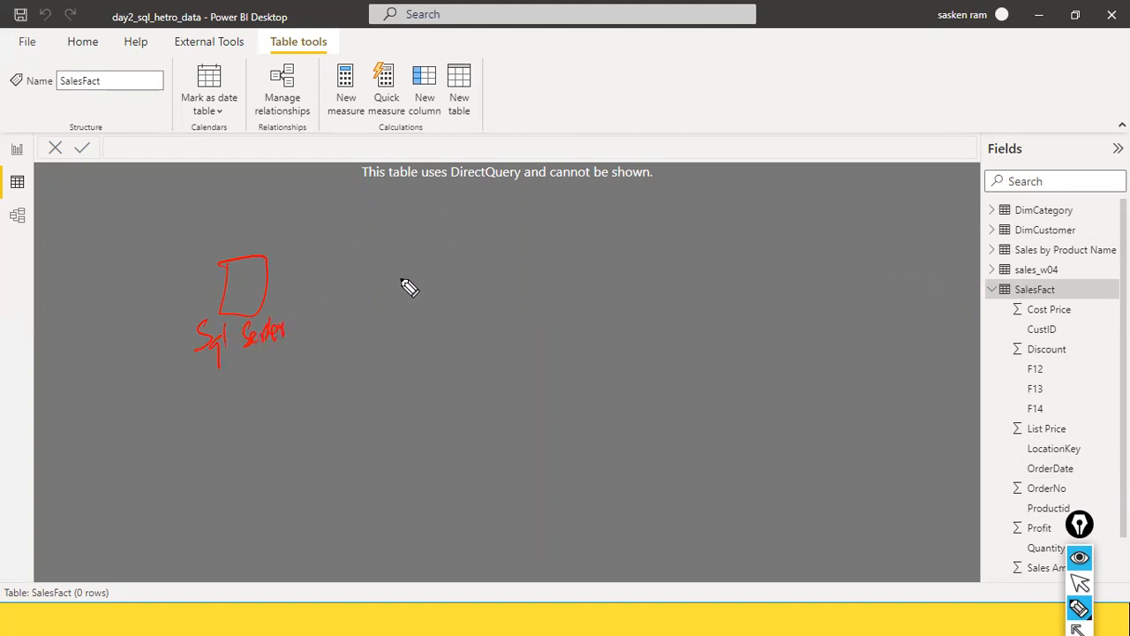
mouse_move(389, 258)
left_mouse_down()
mouse_move(454, 250)
mouse_move(390, 248)
left_mouse_up()
mouse_move(457, 295)
left_mouse_down()
mouse_move(477, 315)
mouse_move(501, 311)
left_mouse_up()
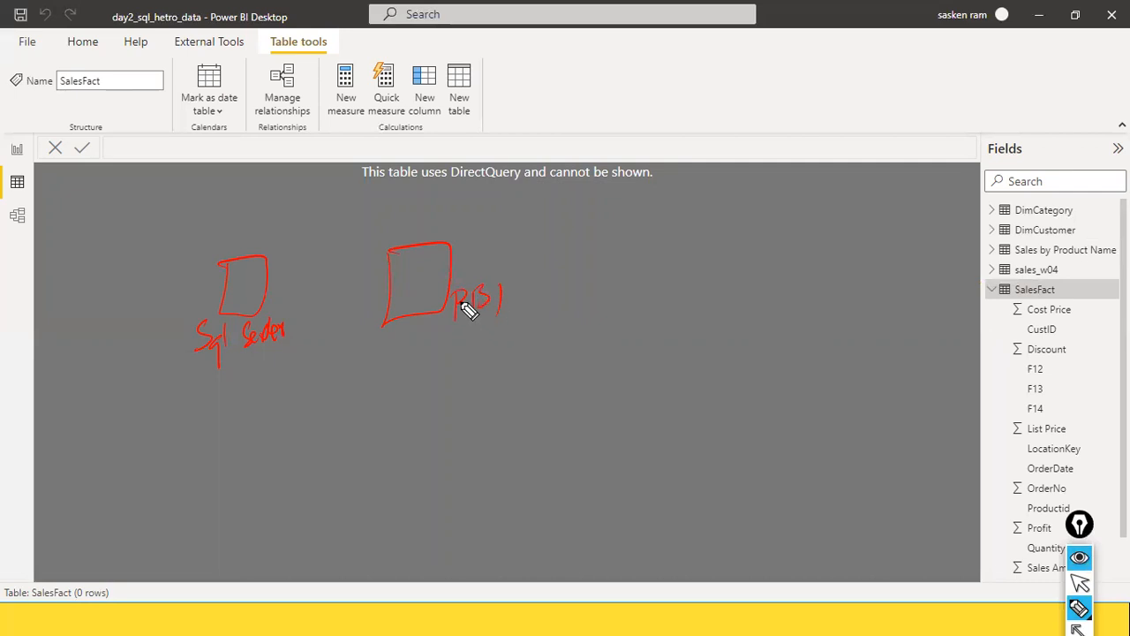
Annotate the diagram with "Import → DimCustomer" above the SQL Server box and an arrow carrying it to the PBI box.
mouse_move(124, 207)
left_mouse_down()
mouse_move(192, 215)
mouse_move(204, 200)
mouse_move(260, 187)
mouse_move(276, 201)
mouse_move(323, 182)
left_mouse_up()
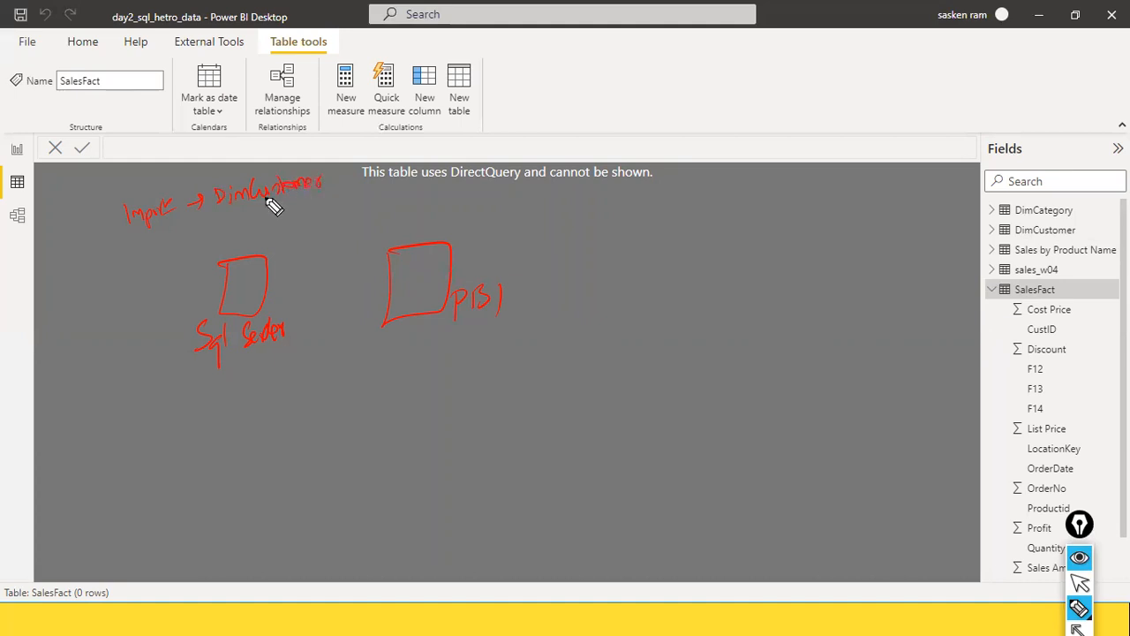
left_click_drag(246, 207, 240, 254)
left_click_drag(231, 221, 250, 221)
mouse_move(177, 185)
left_mouse_down()
mouse_move(184, 174)
mouse_move(238, 179)
mouse_move(276, 208)
mouse_move(416, 235)
mouse_move(414, 214)
left_mouse_up()
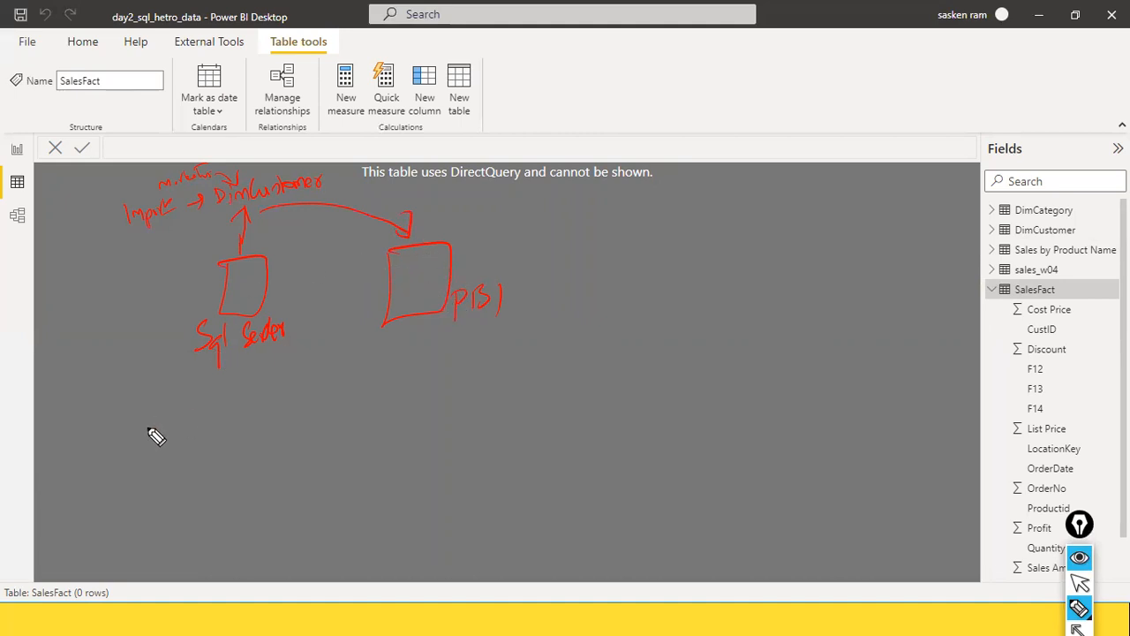
Write "SalesFact" with "100M" beneath it below SQL Server, linked to the server, with a crossed-out arrow towards the PBI box.
mouse_move(179, 433)
left_mouse_down()
mouse_move(189, 448)
mouse_move(244, 416)
left_mouse_up()
mouse_move(180, 455)
left_mouse_down()
mouse_move(245, 439)
mouse_move(220, 422)
mouse_move(263, 444)
left_mouse_up()
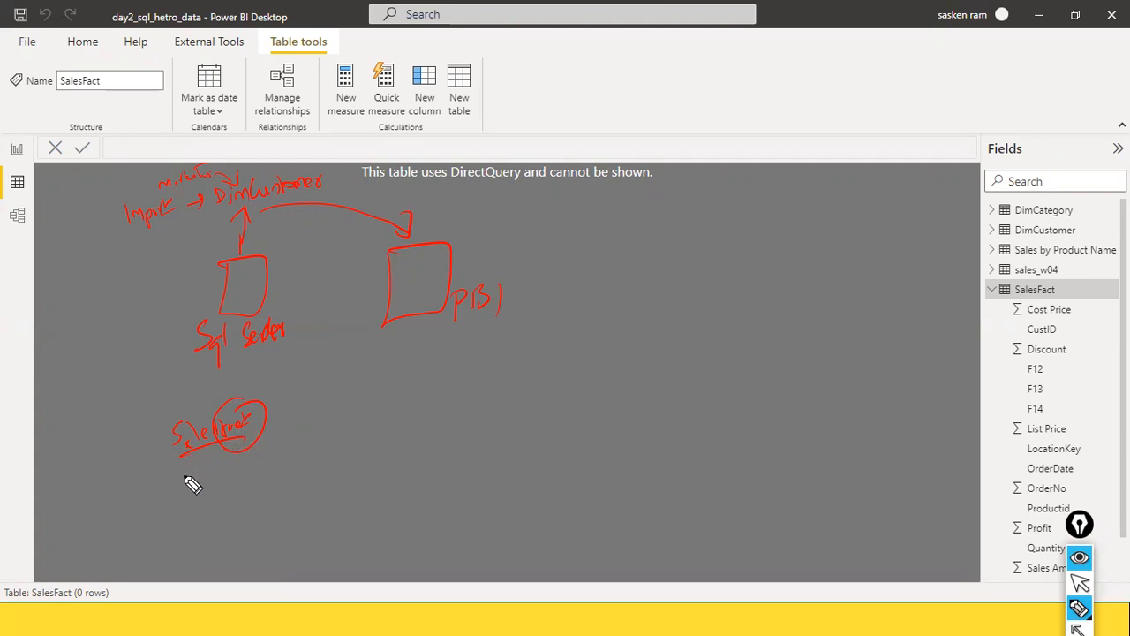
left_click_drag(168, 474, 228, 461)
mouse_move(183, 409)
left_mouse_down()
mouse_move(196, 336)
mouse_move(207, 346)
left_mouse_up()
mouse_move(267, 439)
left_mouse_down()
mouse_move(359, 404)
mouse_move(341, 422)
mouse_move(378, 375)
left_mouse_up()
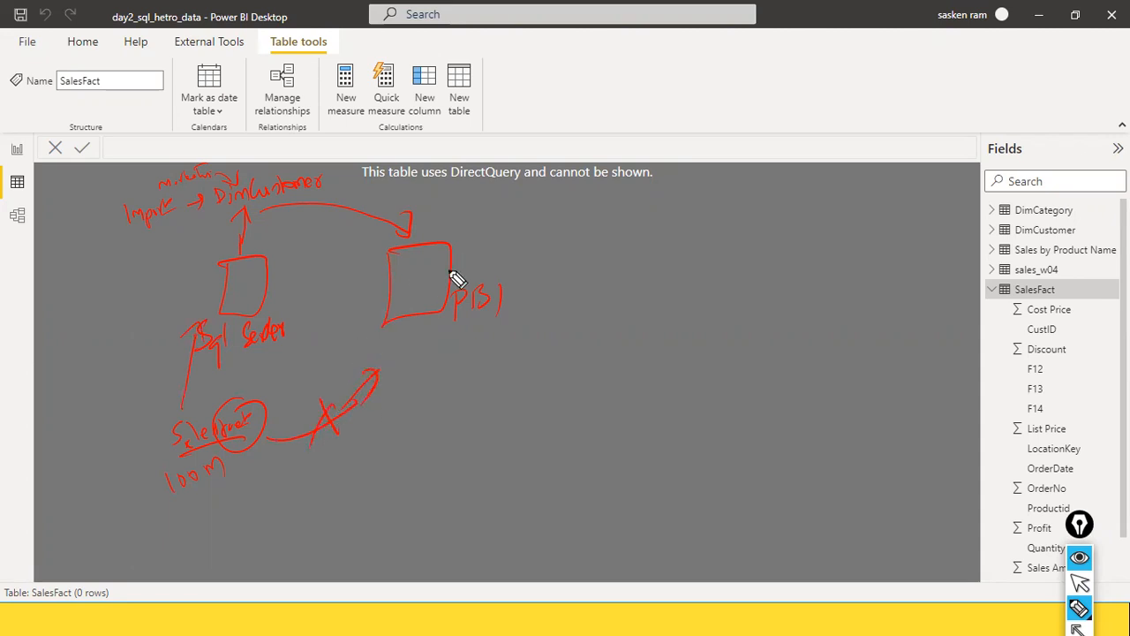
Sketch a sales-by-region chart inside the PBI box with notes beside it, and circle the SalesFact annotation.
left_click_drag(402, 269, 424, 268)
mouse_move(323, 236)
left_mouse_down()
mouse_move(316, 255)
mouse_move(359, 243)
mouse_move(350, 262)
left_mouse_up()
left_click_drag(374, 216, 429, 189)
mouse_move(371, 260)
left_mouse_down()
mouse_move(376, 245)
mouse_move(396, 256)
mouse_move(385, 242)
mouse_move(429, 227)
mouse_move(454, 235)
mouse_move(463, 214)
left_mouse_up()
mouse_move(339, 275)
left_mouse_down()
mouse_move(341, 285)
mouse_move(375, 255)
left_mouse_up()
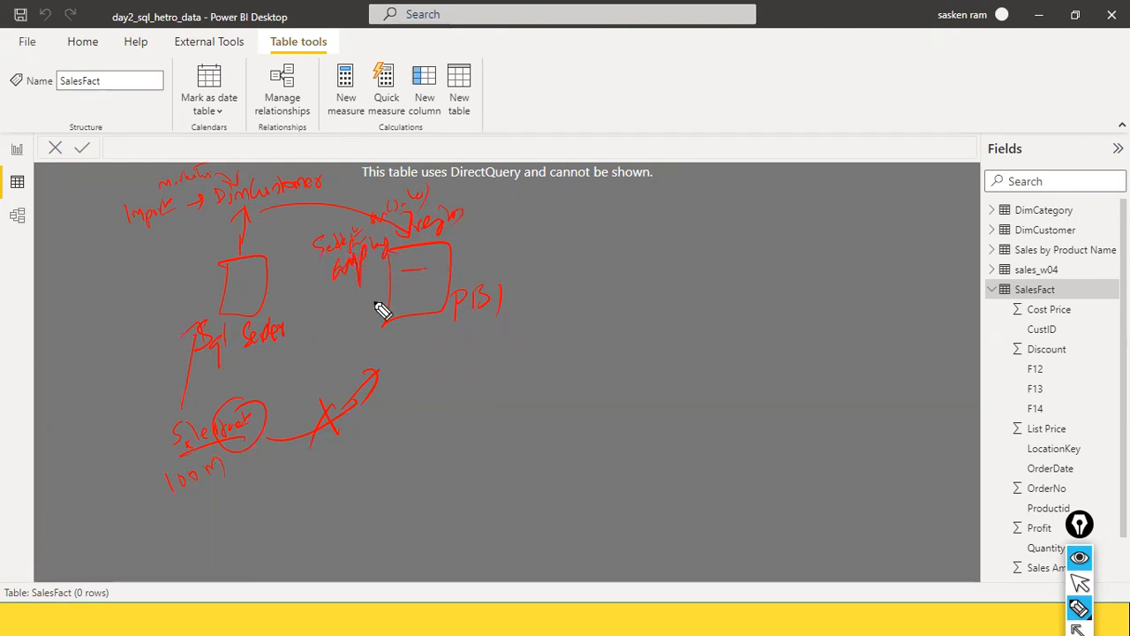
mouse_move(429, 295)
left_mouse_down()
mouse_move(412, 280)
mouse_move(434, 300)
mouse_move(416, 294)
mouse_move(406, 316)
mouse_move(419, 282)
mouse_move(427, 301)
left_mouse_up()
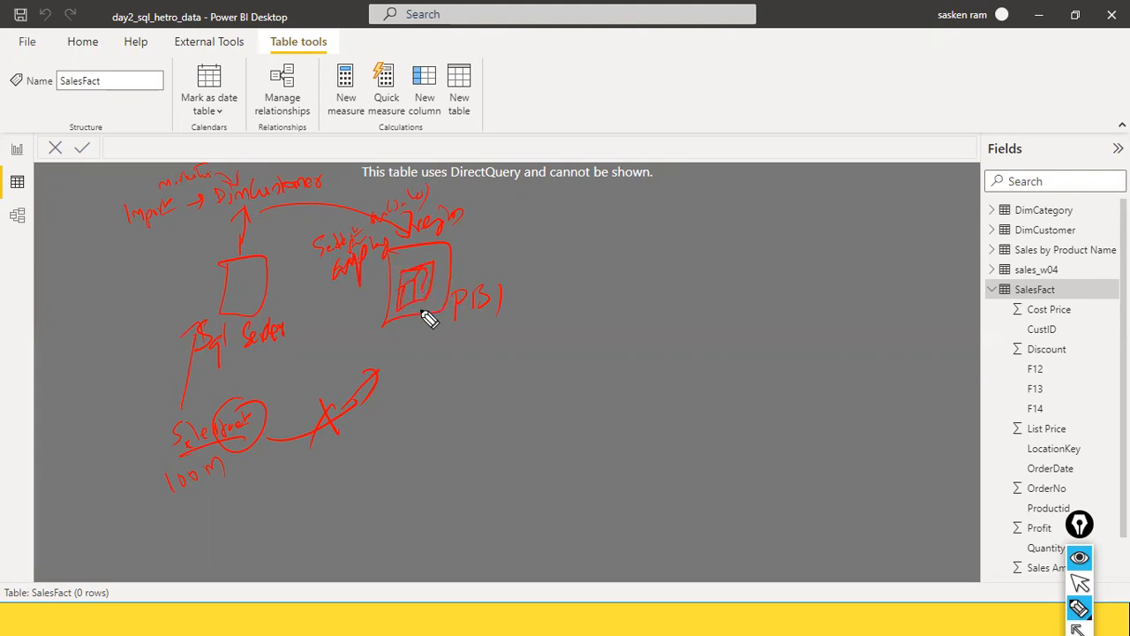
left_click_drag(429, 311, 453, 300)
left_click_drag(377, 285, 397, 284)
left_click_drag(243, 383, 183, 403)
left_click_drag(141, 451, 199, 396)
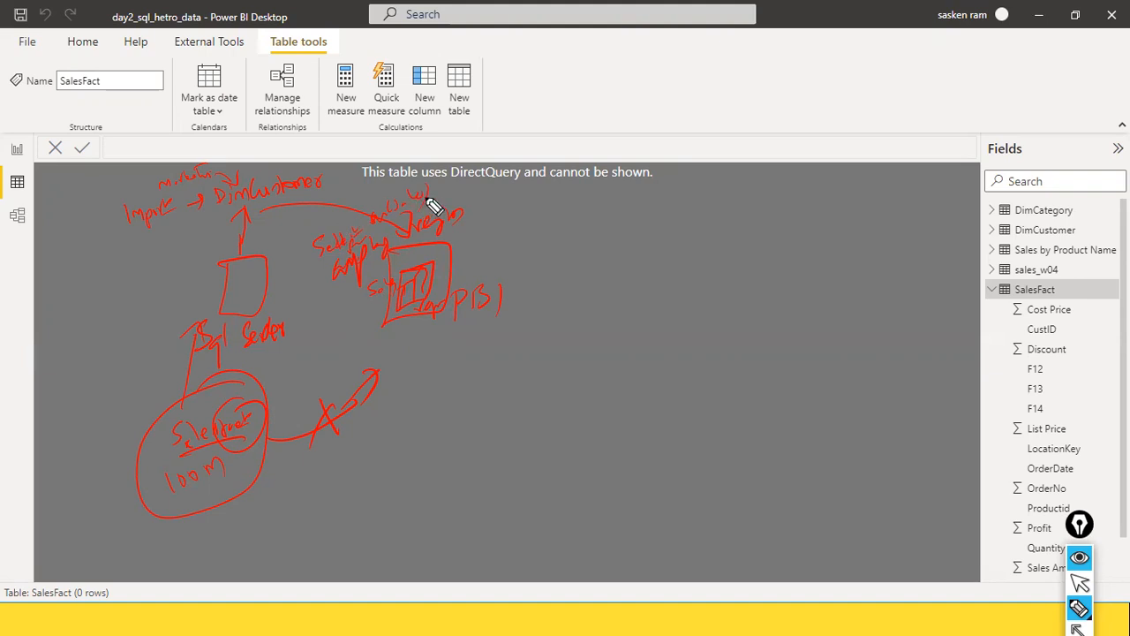
Write the query "Select Sum(Sales) From SalesFact Group by region", circle it, and draw its path from PBI to SQL Server and back.
mouse_move(538, 200)
left_mouse_down()
mouse_move(541, 217)
mouse_move(565, 222)
mouse_move(679, 196)
mouse_move(691, 214)
mouse_move(751, 196)
mouse_move(919, 203)
left_mouse_up()
mouse_move(581, 249)
left_mouse_down()
mouse_move(592, 237)
mouse_move(644, 260)
mouse_move(687, 258)
mouse_move(749, 233)
mouse_move(761, 256)
left_mouse_up()
left_click_drag(837, 209, 914, 198)
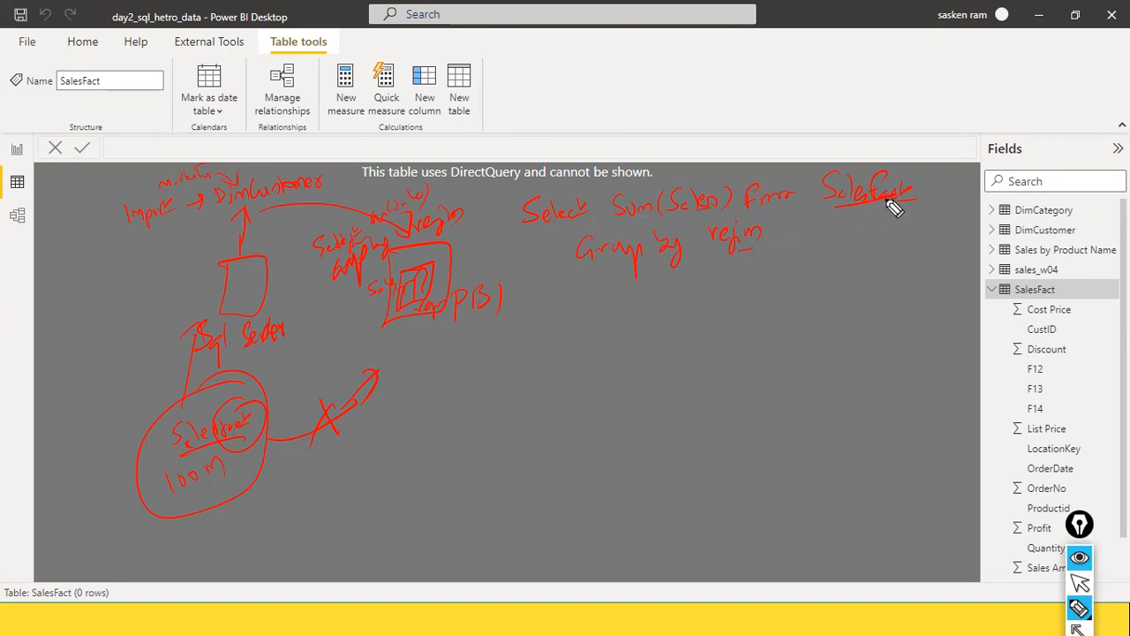
mouse_move(518, 207)
left_mouse_down()
mouse_move(556, 278)
mouse_move(871, 227)
mouse_move(538, 188)
left_mouse_up()
mouse_move(450, 264)
left_mouse_down()
mouse_move(519, 239)
mouse_move(512, 257)
left_mouse_up()
mouse_move(540, 209)
left_mouse_down()
mouse_move(351, 212)
mouse_move(250, 272)
left_mouse_up()
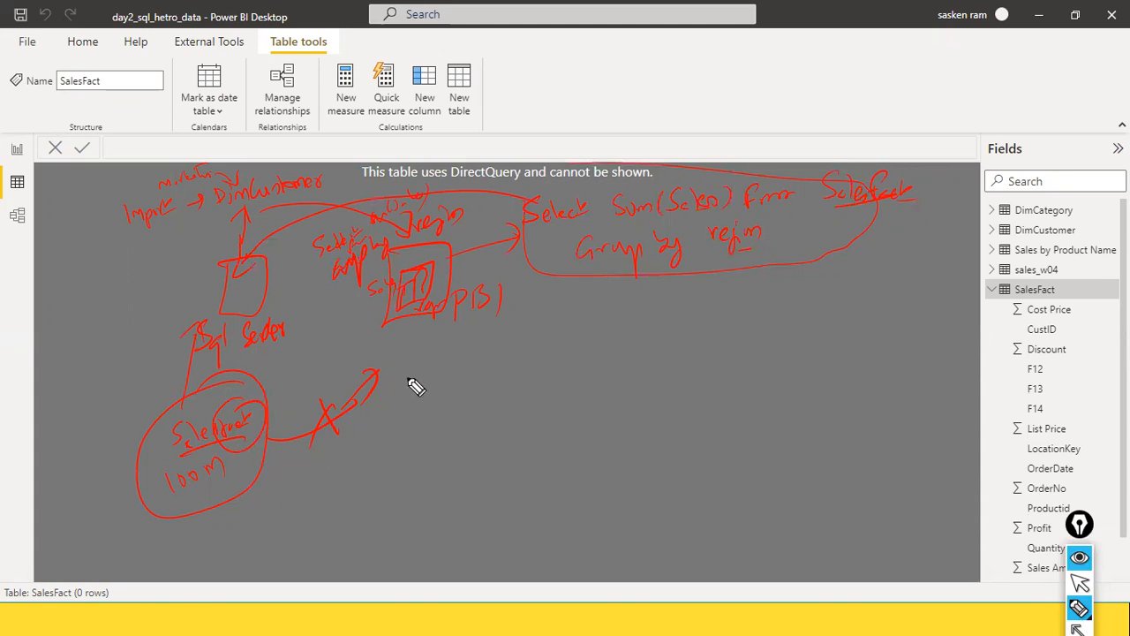
mouse_move(295, 458)
left_mouse_down()
mouse_move(322, 458)
mouse_move(440, 369)
mouse_move(432, 308)
mouse_move(439, 327)
left_mouse_up()
mouse_move(267, 453)
left_mouse_down()
mouse_move(315, 453)
mouse_move(346, 398)
left_mouse_up()
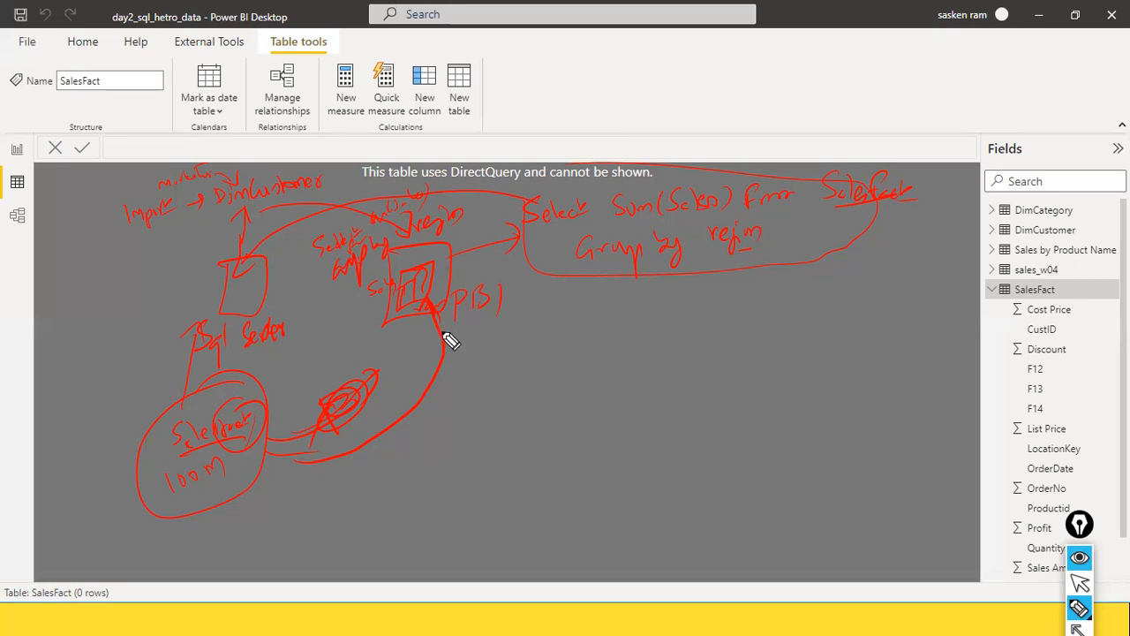
Underline the query's region and sketch a boxed result list of North, East, West and South with a sales figure beside each.
left_click_drag(720, 257, 773, 248)
mouse_move(771, 361)
left_mouse_down()
mouse_move(806, 349)
mouse_move(781, 392)
mouse_move(810, 391)
mouse_move(793, 421)
mouse_move(825, 424)
mouse_move(792, 466)
mouse_move(798, 448)
mouse_move(848, 444)
left_mouse_up()
mouse_move(828, 334)
left_mouse_down()
mouse_move(745, 444)
mouse_move(852, 449)
mouse_move(838, 328)
mouse_move(864, 334)
left_mouse_up()
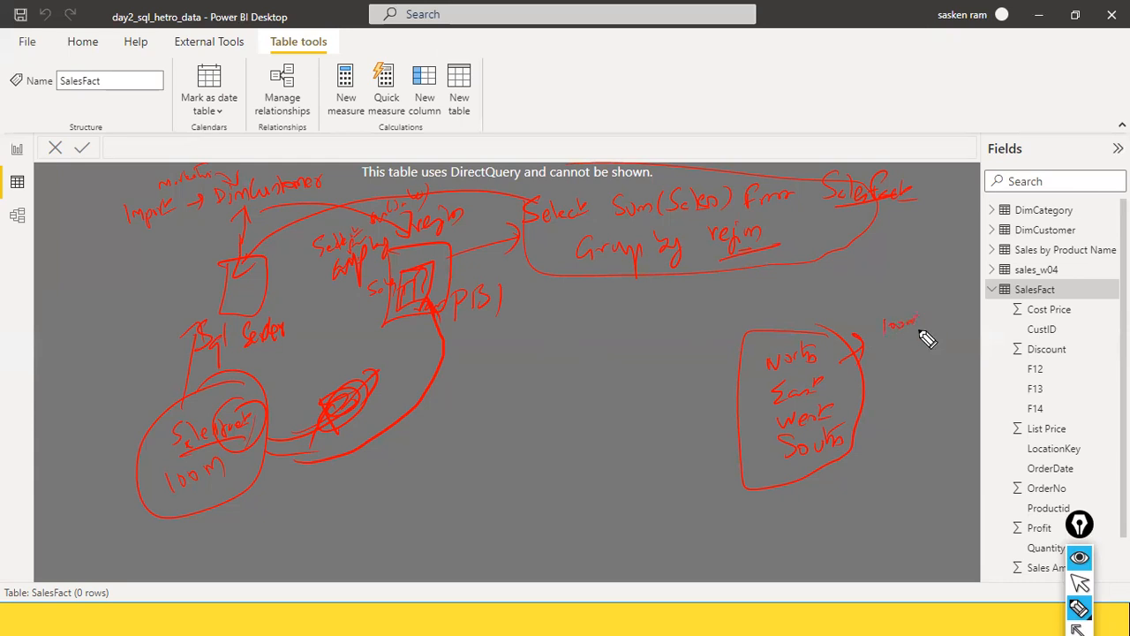
mouse_move(915, 322)
left_mouse_down()
mouse_move(932, 310)
mouse_move(878, 350)
left_mouse_up()
left_click_drag(939, 303, 943, 302)
left_click_drag(832, 380, 851, 374)
mouse_move(845, 366)
left_mouse_down()
mouse_move(847, 382)
mouse_move(938, 350)
left_mouse_up()
left_click_drag(845, 412, 865, 398)
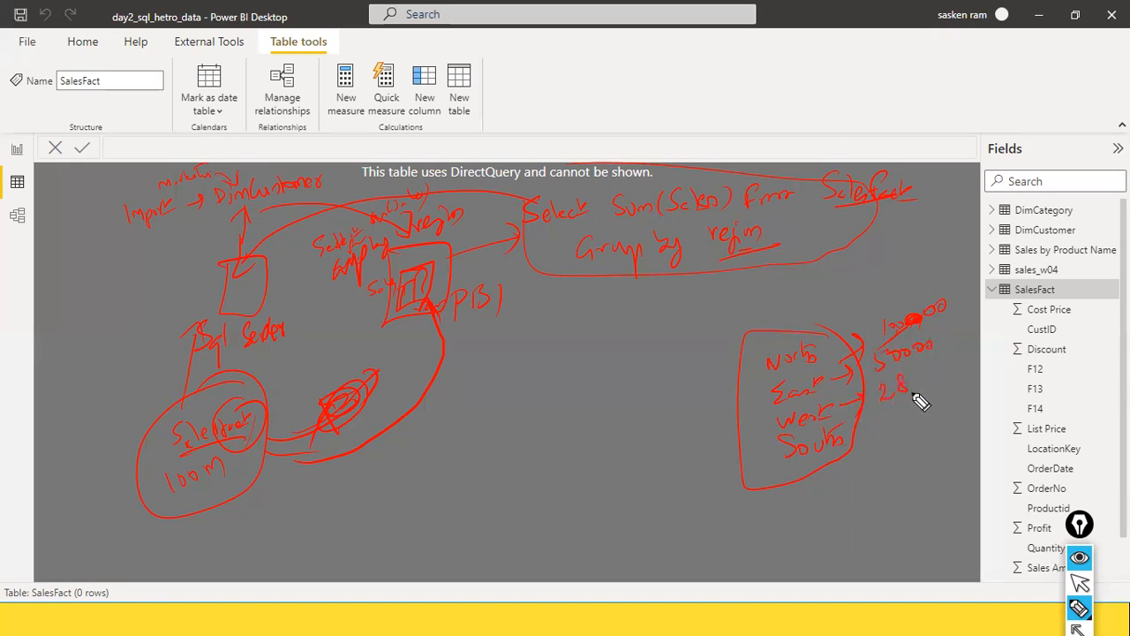
left_click_drag(923, 399, 961, 382)
mouse_move(863, 449)
left_mouse_down()
mouse_move(911, 419)
mouse_move(923, 433)
mouse_move(966, 412)
mouse_move(955, 402)
mouse_move(886, 454)
left_mouse_up()
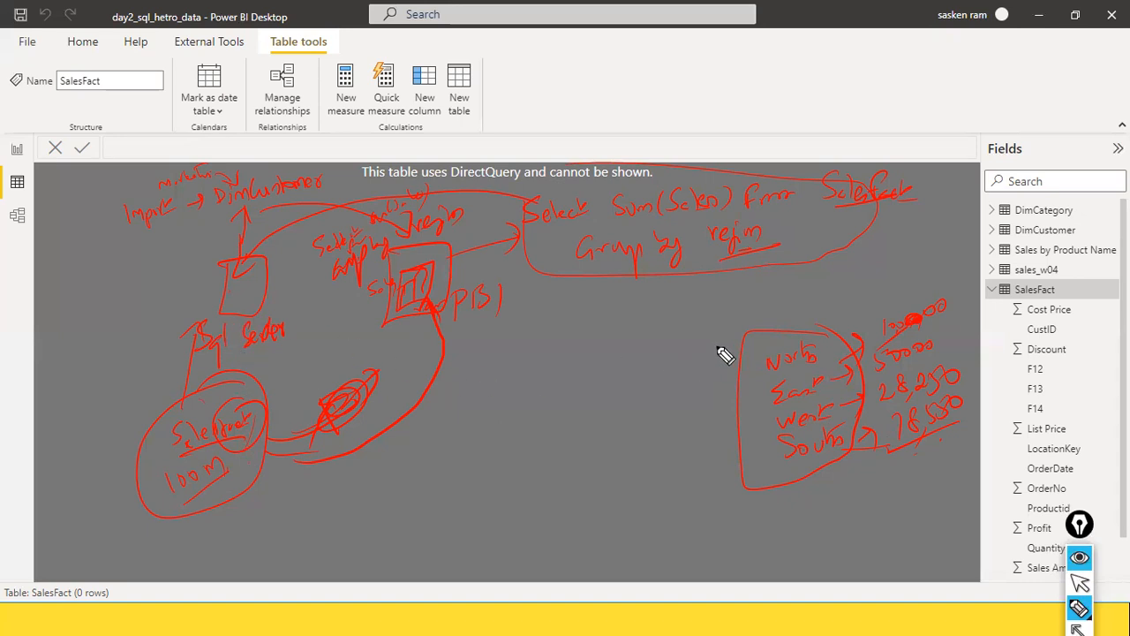
Draw arrows from the query to its regional results and from SQL Server towards PBI, and add tick marks to the result list.
mouse_move(707, 276)
left_mouse_down()
mouse_move(745, 318)
mouse_move(719, 310)
left_mouse_up()
mouse_move(297, 456)
left_mouse_down()
mouse_move(379, 437)
mouse_move(430, 315)
left_mouse_up()
left_click_drag(351, 302, 366, 337)
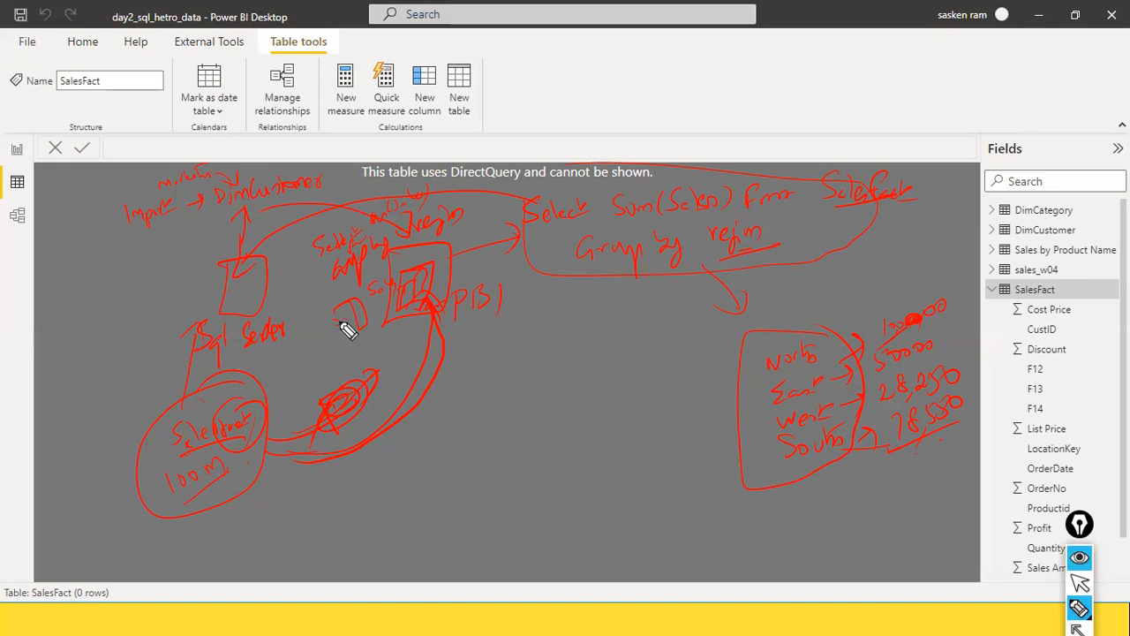
left_click_drag(336, 307, 265, 295)
left_click_drag(464, 184, 524, 172)
left_click_drag(733, 366, 775, 345)
left_click_drag(757, 441, 777, 465)
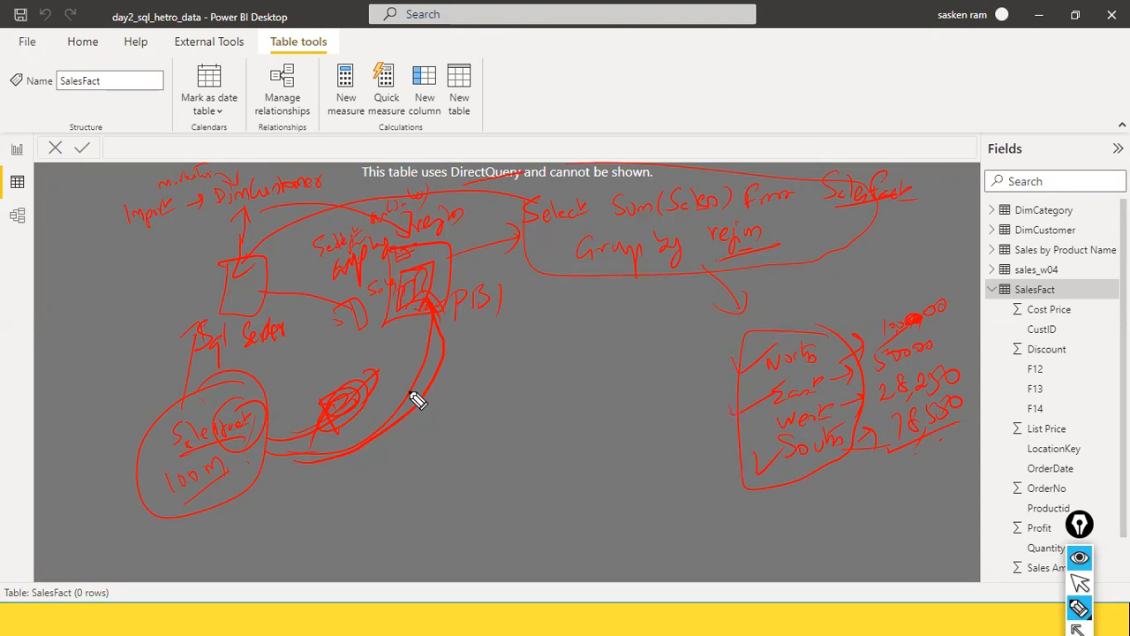
Write "SalesFact" with its column entries and a metadata note beside the PBI box, and circle the group.
left_click_drag(690, 333, 717, 333)
left_click_drag(498, 339, 573, 318)
mouse_move(511, 348)
left_mouse_down()
mouse_move(565, 357)
mouse_move(584, 377)
mouse_move(587, 406)
left_mouse_up()
left_click_drag(596, 418, 635, 430)
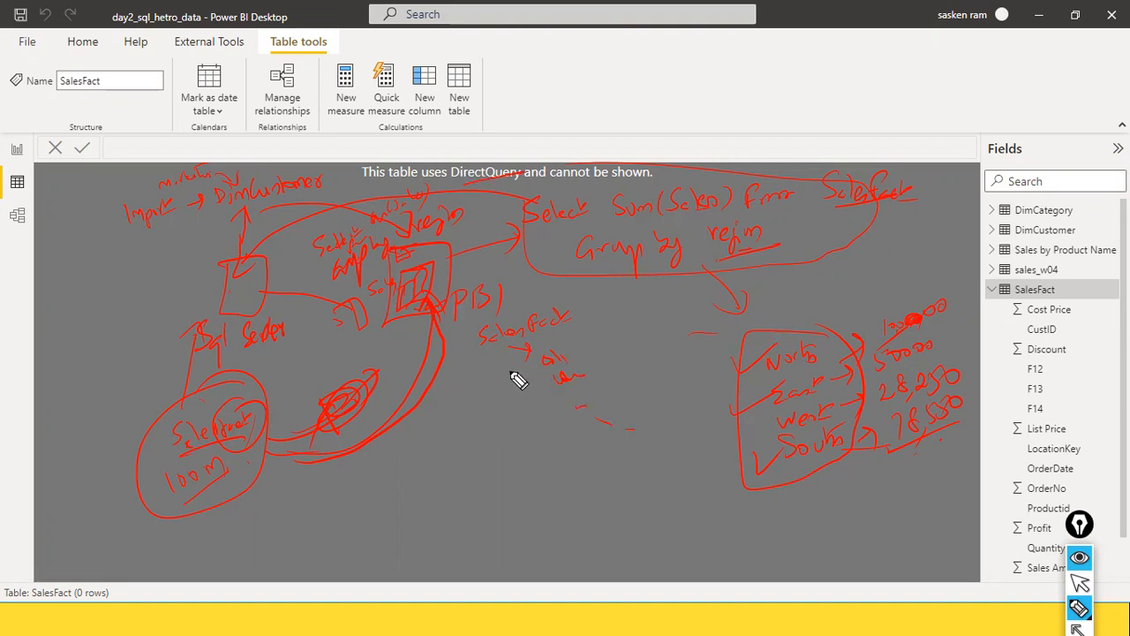
left_click_drag(477, 453, 511, 443)
mouse_move(564, 297)
left_mouse_down()
mouse_move(507, 503)
mouse_move(572, 320)
left_mouse_up()
mouse_move(403, 466)
left_mouse_down()
mouse_move(457, 430)
mouse_move(450, 440)
left_mouse_up()
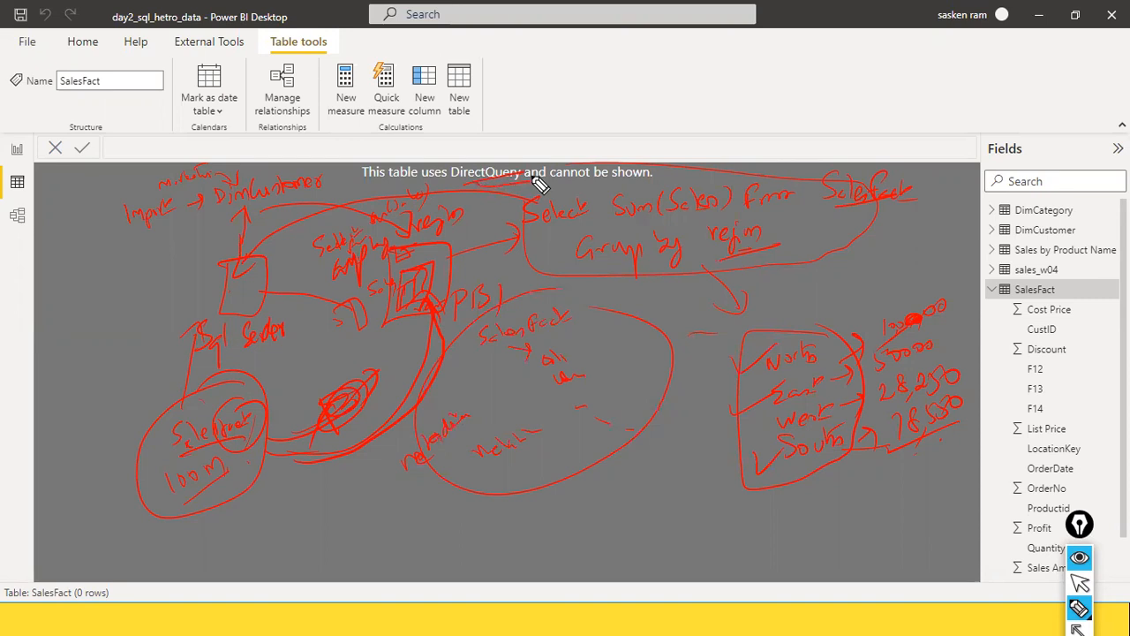
Clear all the on-screen annotations and return to the normal pointer.
key("ctrl+shift+7")
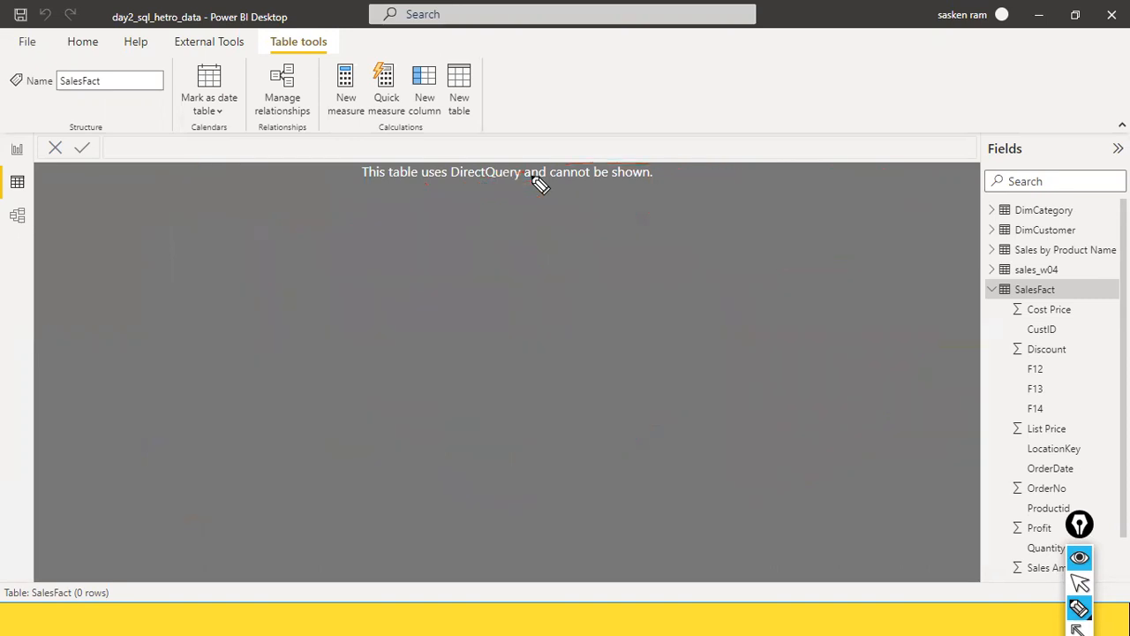
key("ctrl+shift+1")
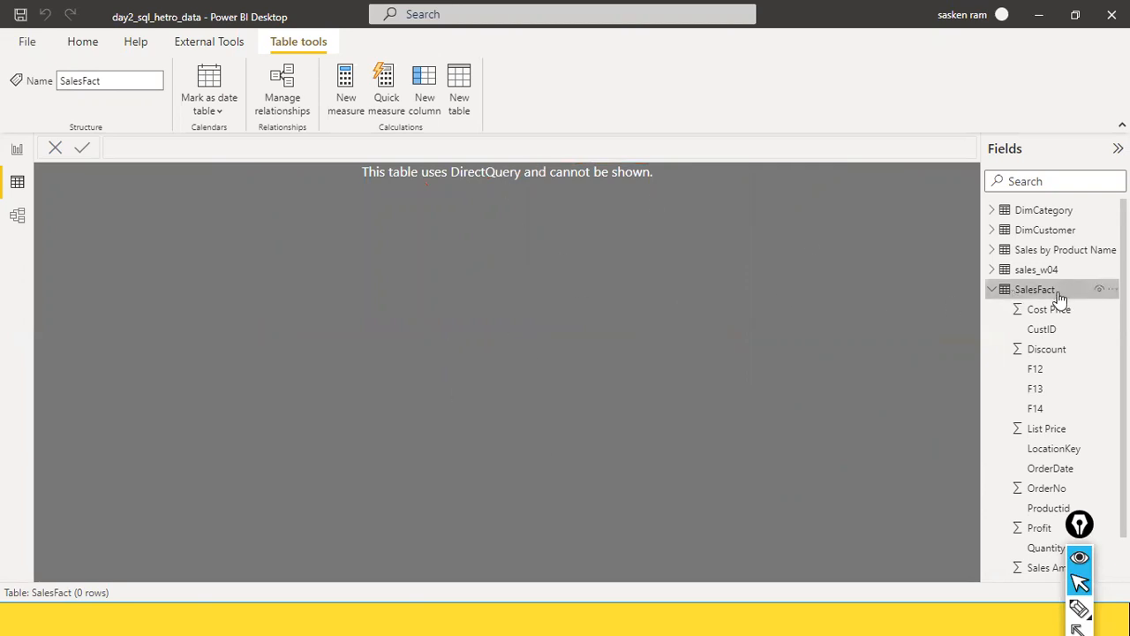
scroll(1055, 353, "down", 1)
scroll(1051, 392, "up", 1)
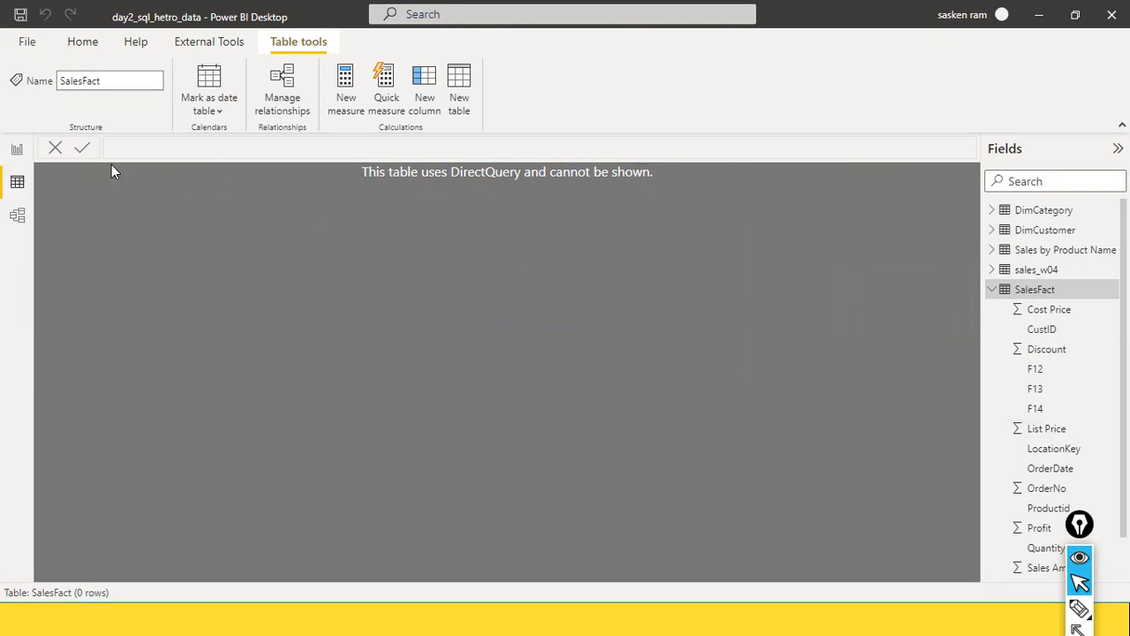
Return to the report view, open the Power Query Editor and display the DimCustomer query's data.
left_click(16, 149)
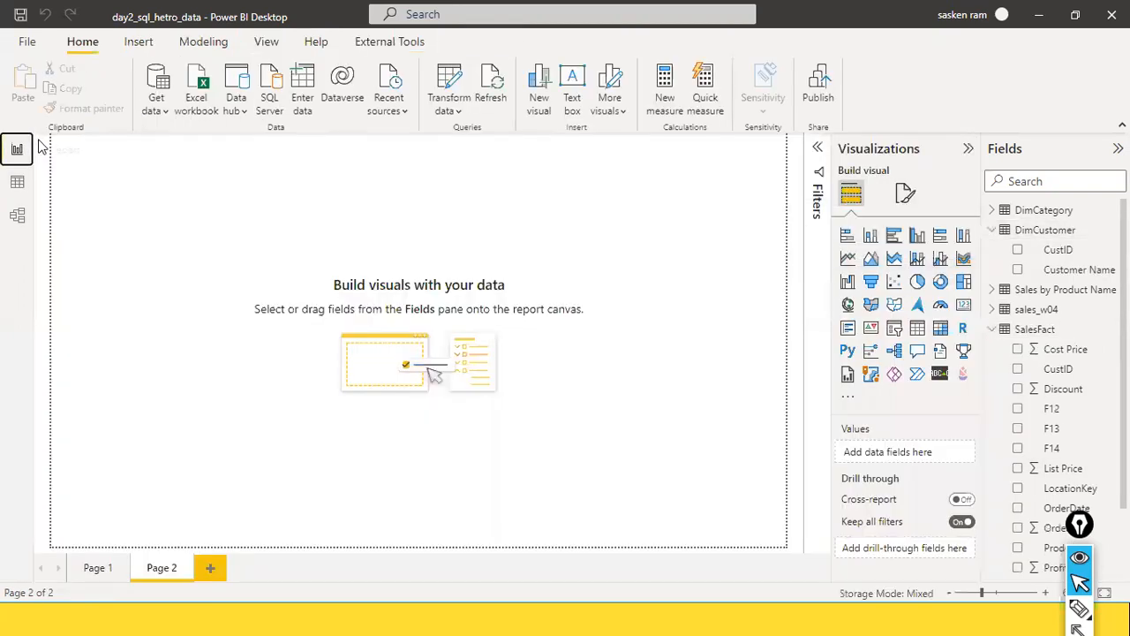
left_click(458, 115)
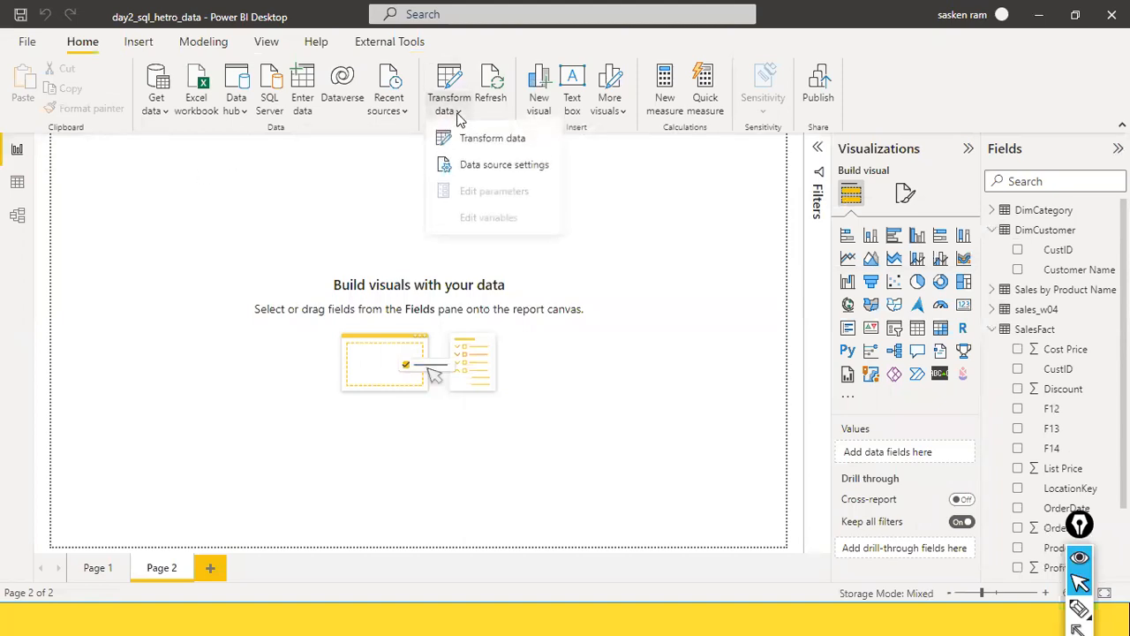
left_click(471, 147)
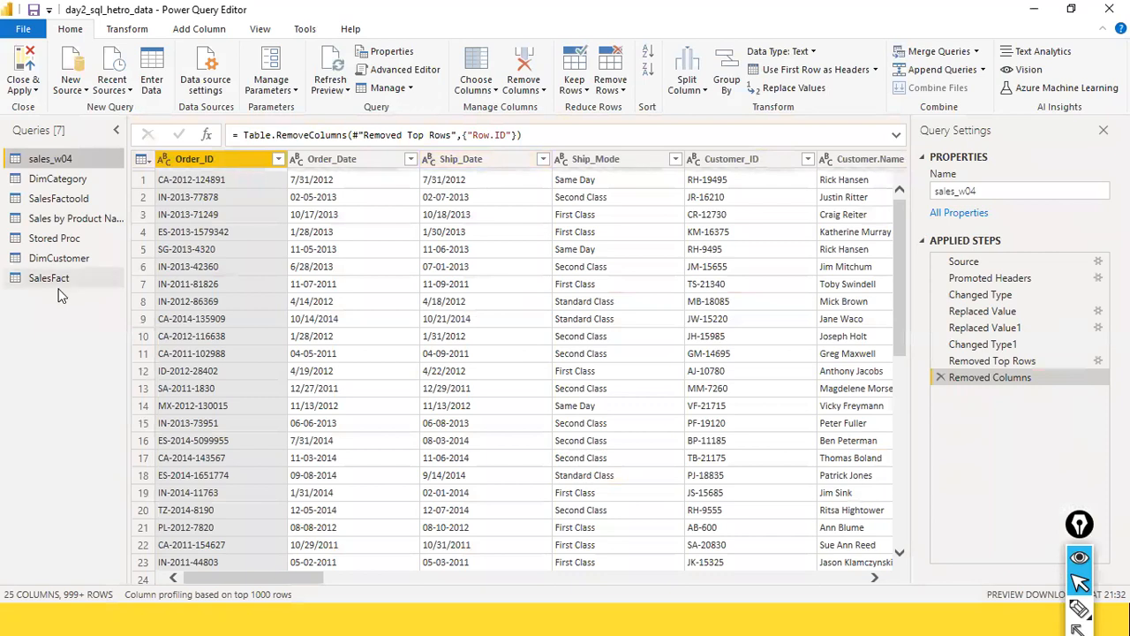
left_click(44, 257)
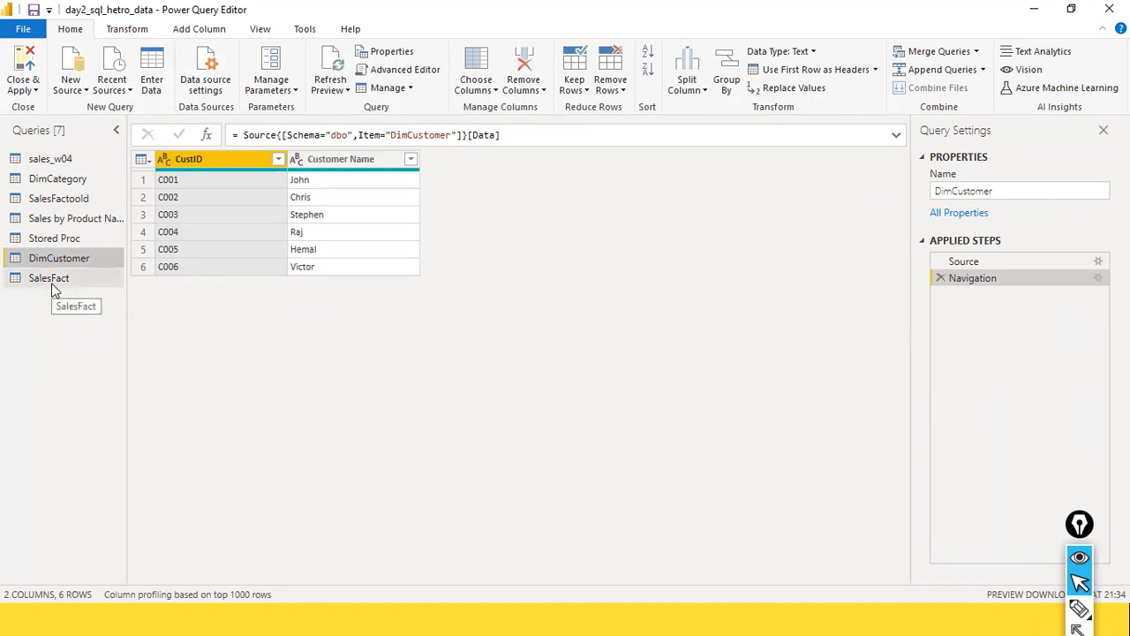
Check the SalesFact table in the report's data view, then return to the Power Query Editor.
key("alt+Tab")
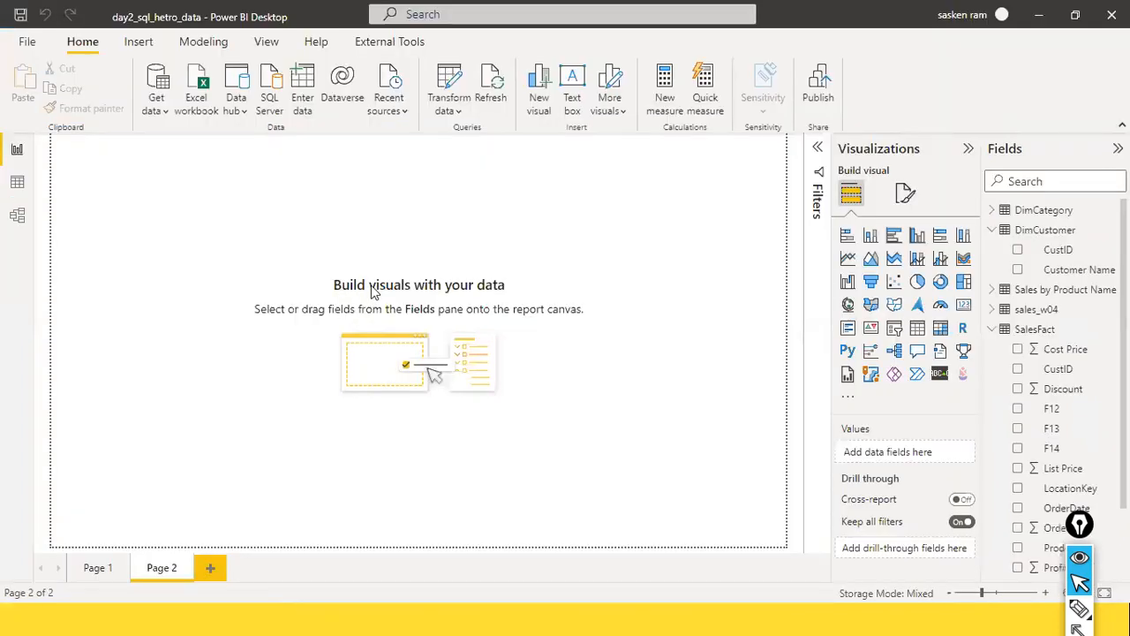
left_click(16, 182)
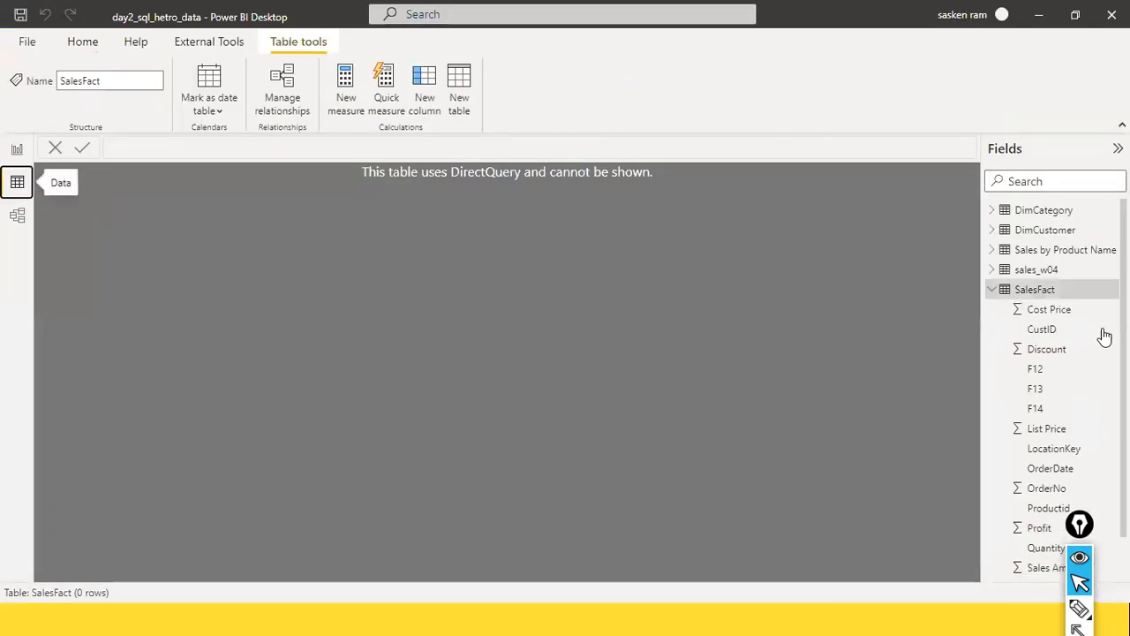
key("alt+Tab")
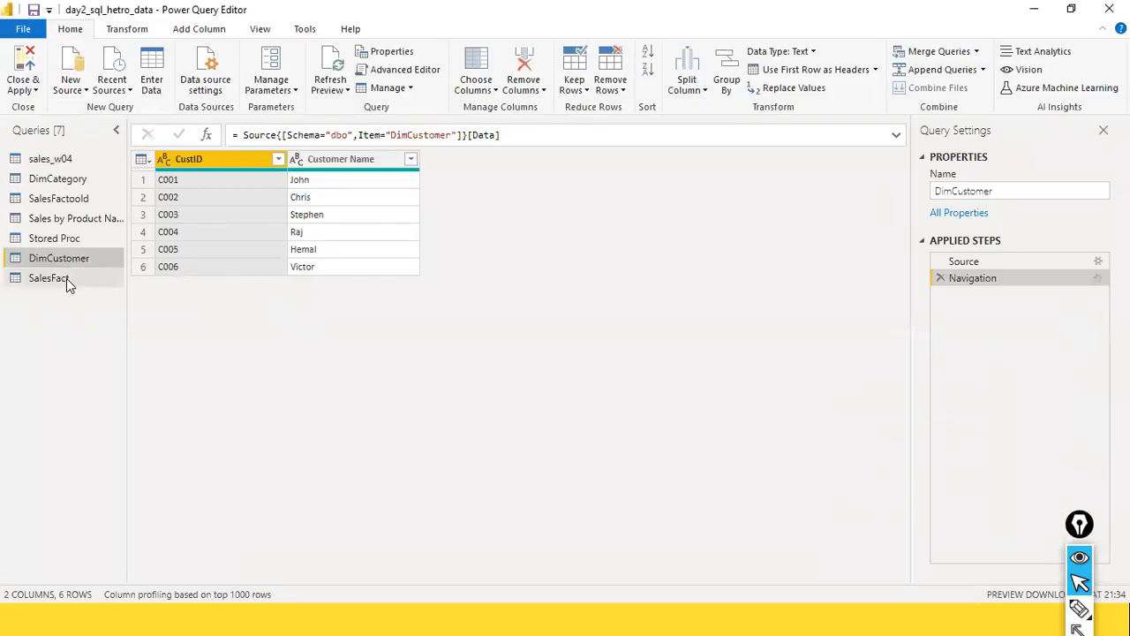
Remove the empty columns F12, F13 and F14 from the SalesFact query and review its remaining columns.
left_click(65, 280)
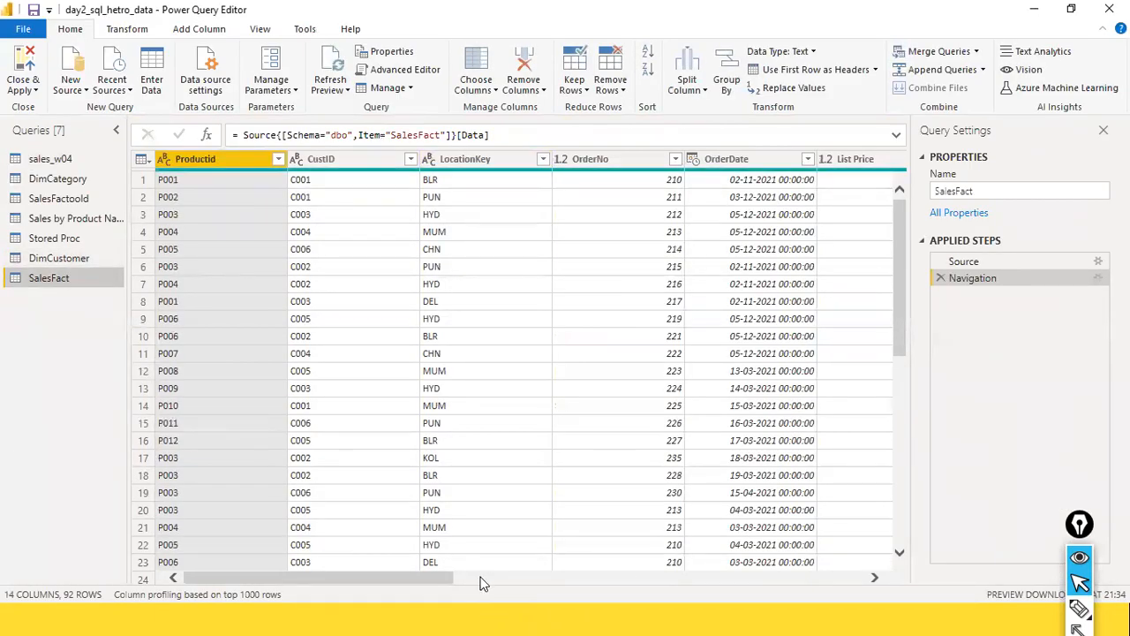
left_click_drag(394, 585, 894, 604)
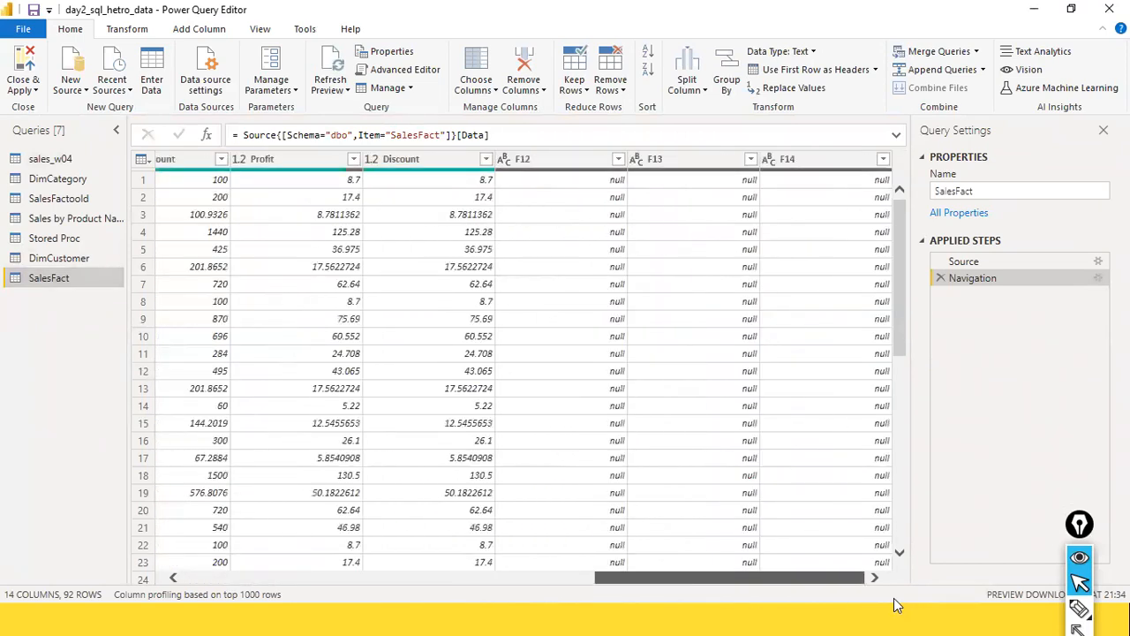
right_click(575, 168)
left_click(606, 192)
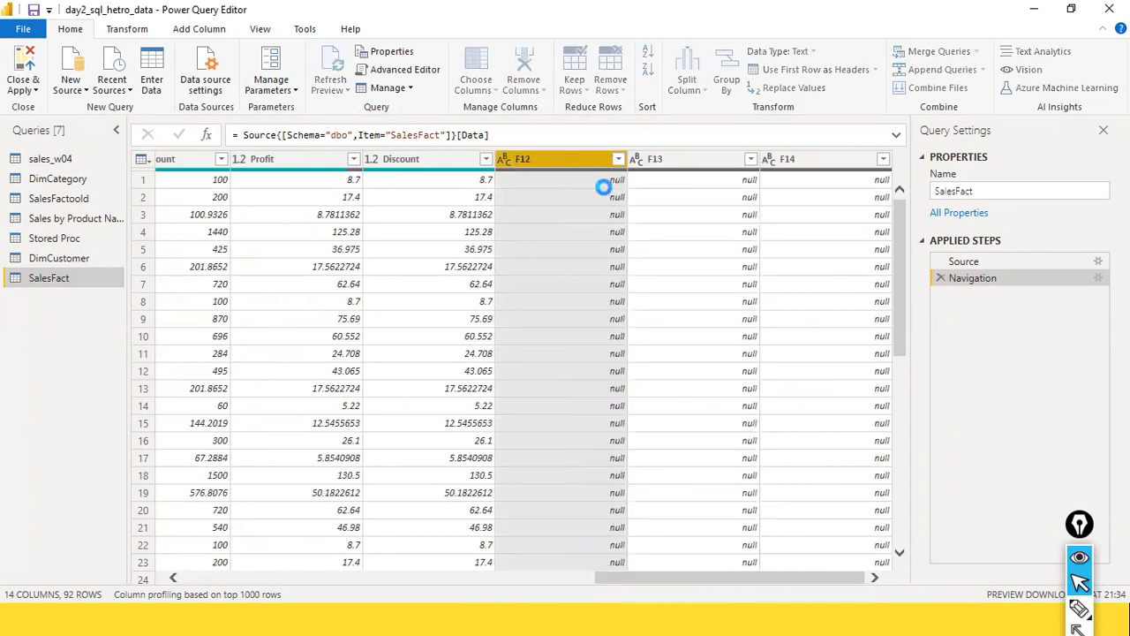
right_click(673, 160)
left_click(687, 189)
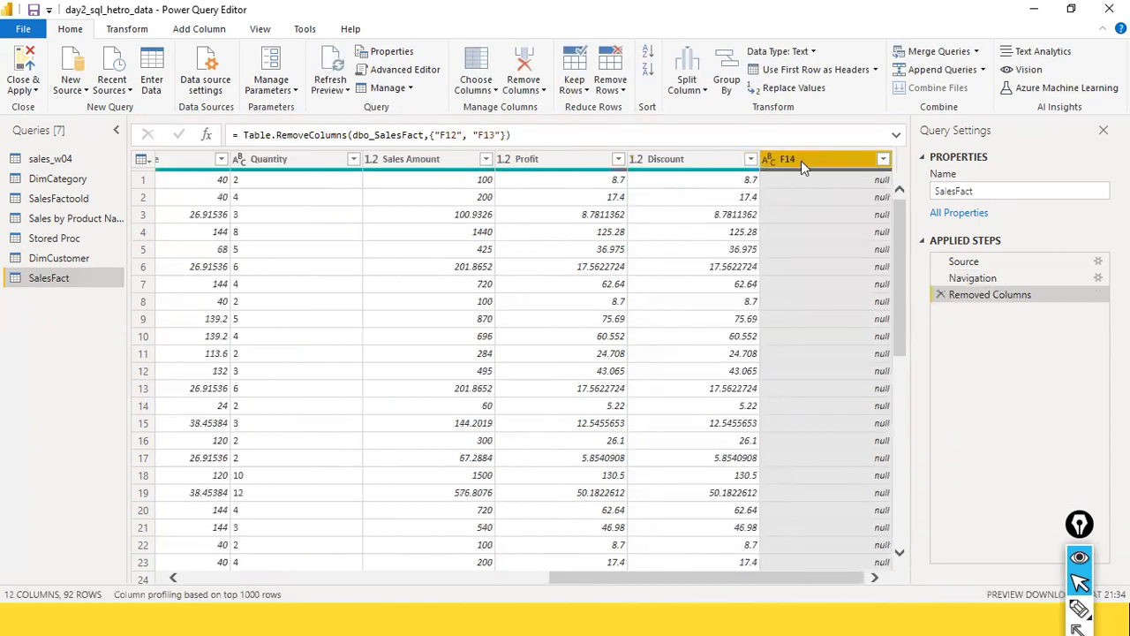
right_click(801, 160)
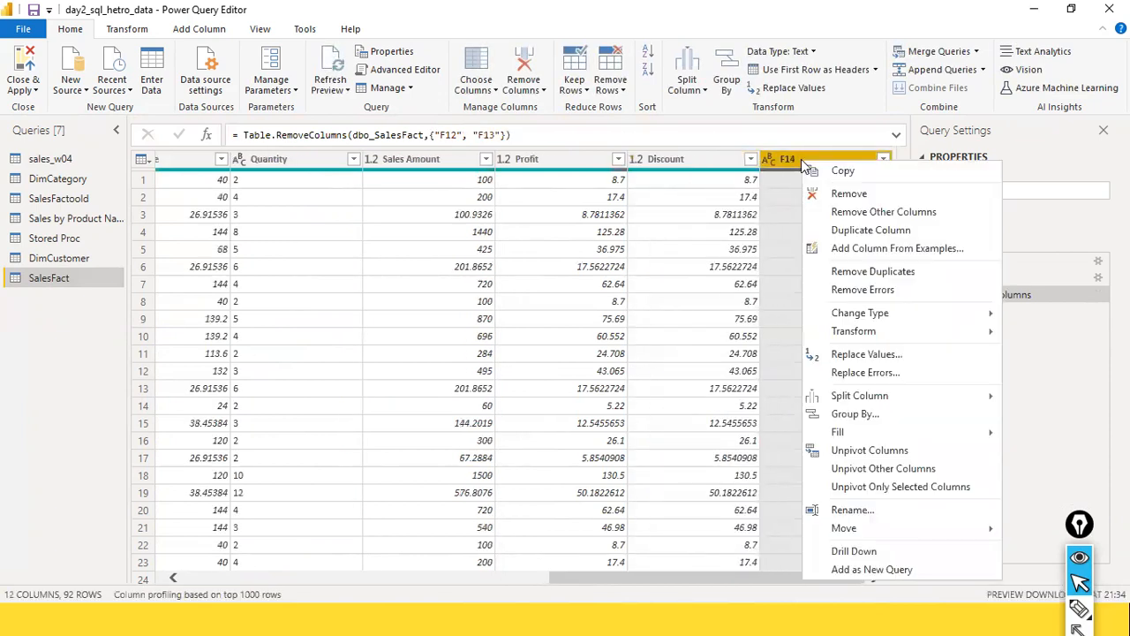
left_click(850, 194)
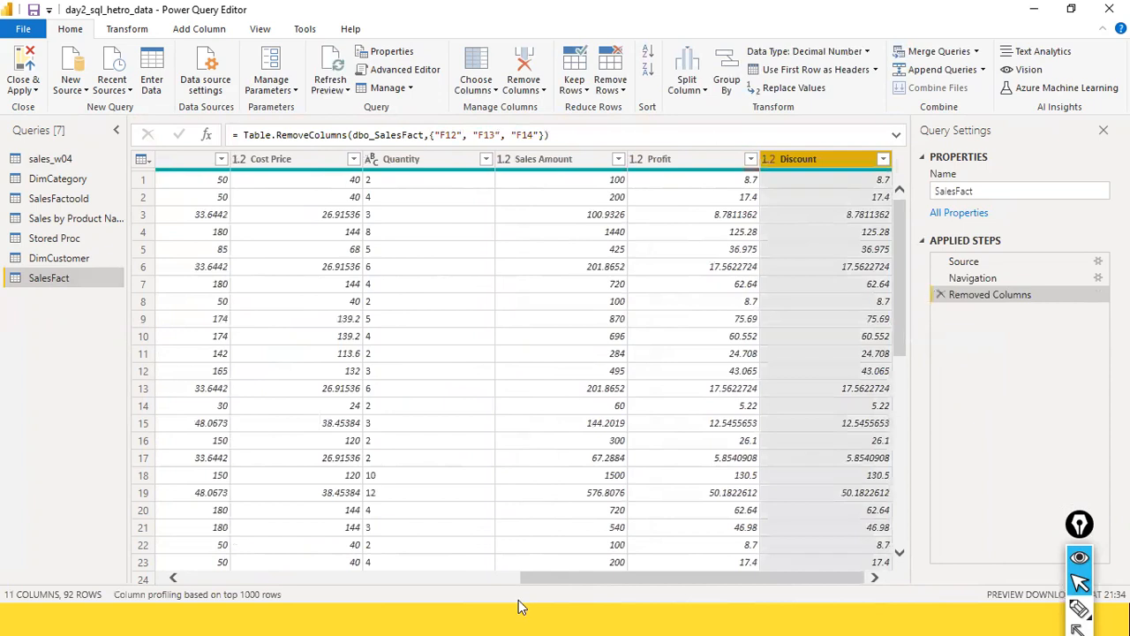
left_click_drag(536, 578, 198, 578)
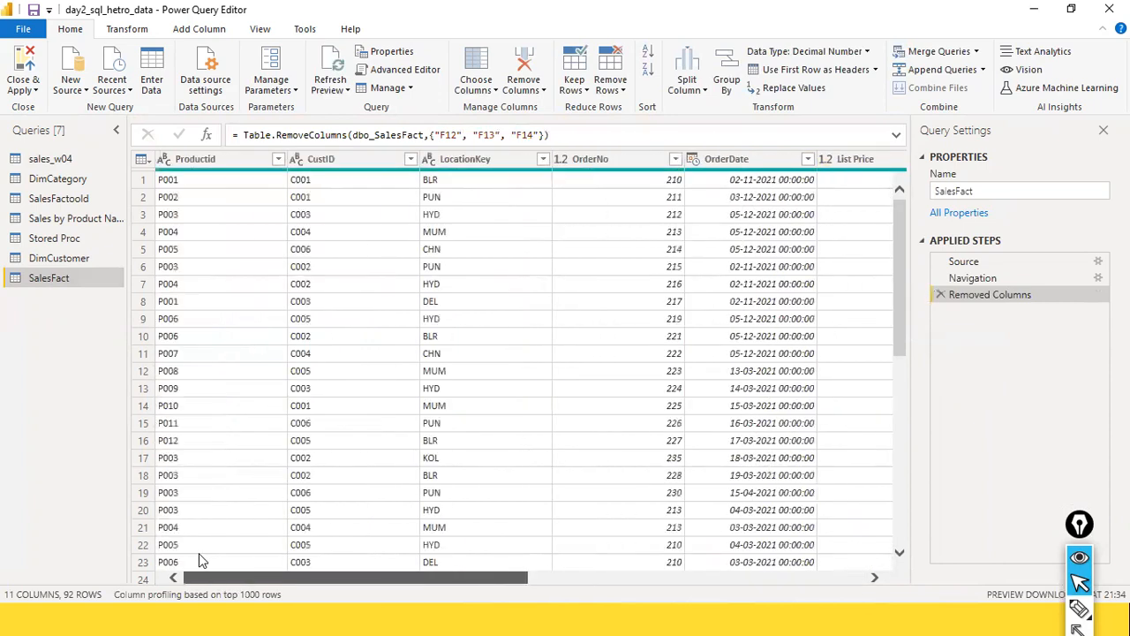
scroll(466, 566, "right", 2)
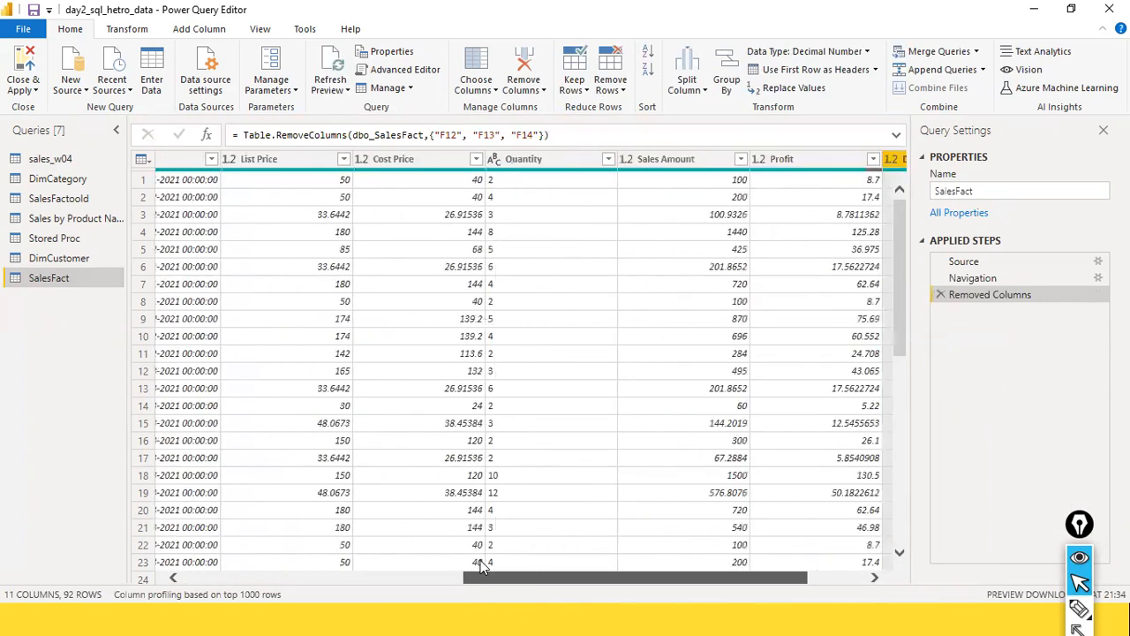
Rename the Sales Amount column of the SalesFact query to Sales.
double_click(700, 161)
left_click(708, 163)
key("BackSpace")
key("BackSpace")
key("BackSpace")
key("BackSpace")
key("BackSpace")
key("BackSpace")
key("BackSpace")
key("BackSpace")
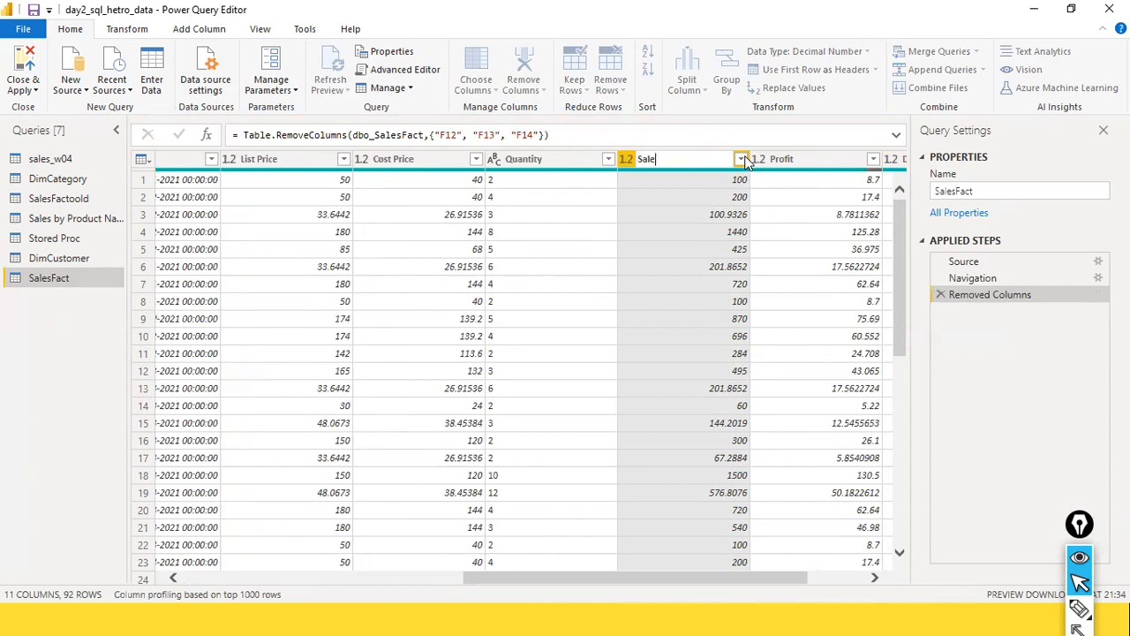
type("s")
key("Return")
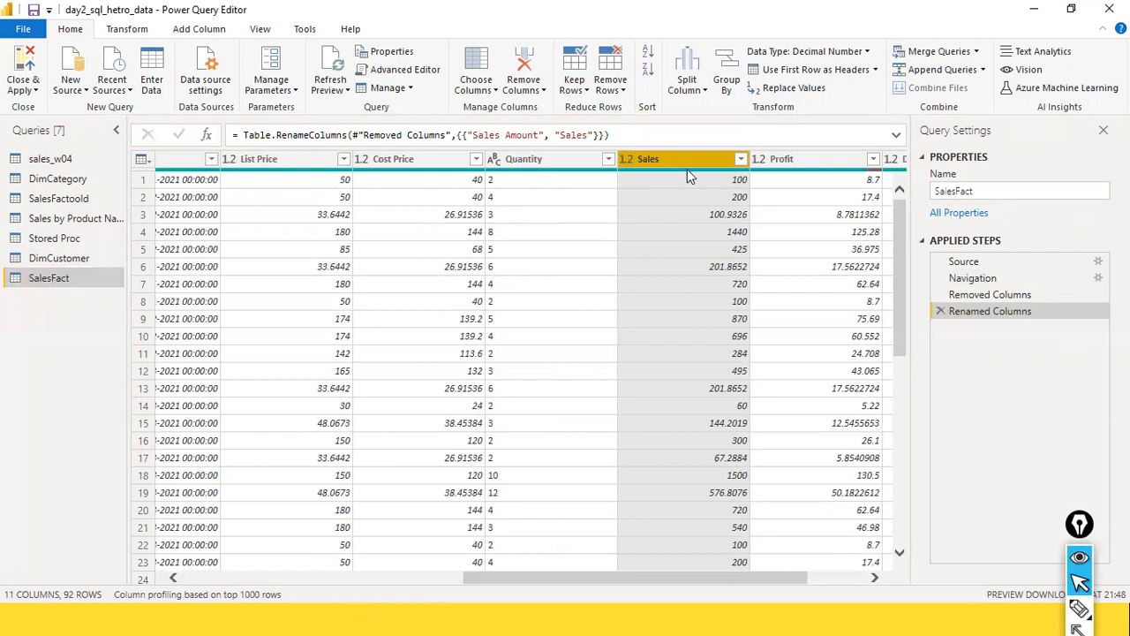
Mark the SalesFact applied steps and the function and column names in the rename formula with on-screen arrows.
mouse_move(686, 172)
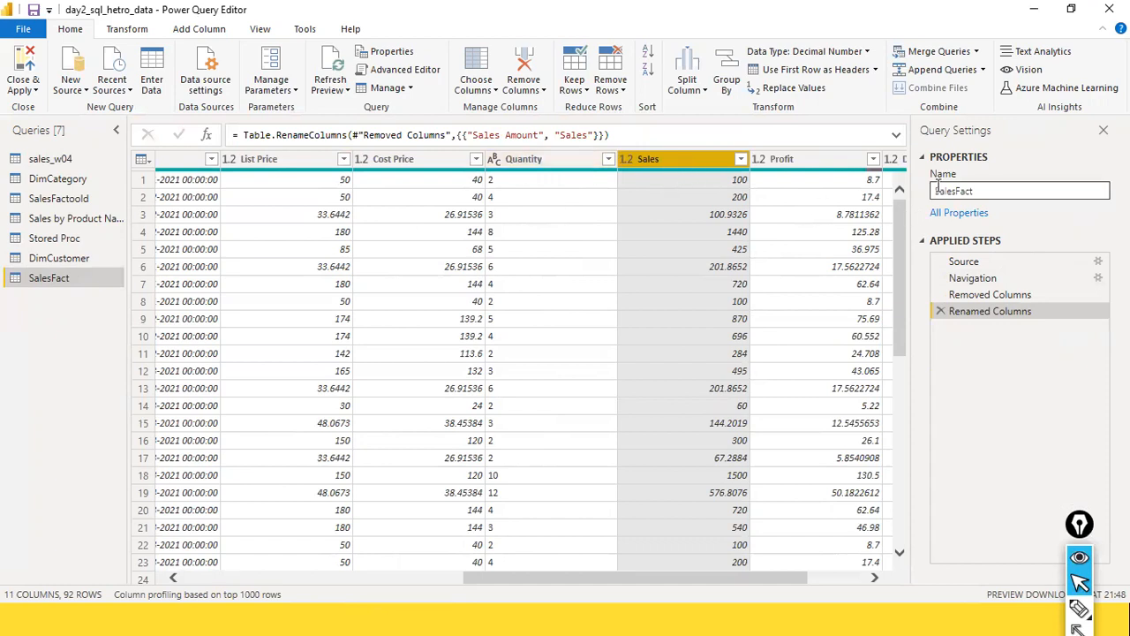
left_click_drag(914, 189, 940, 241)
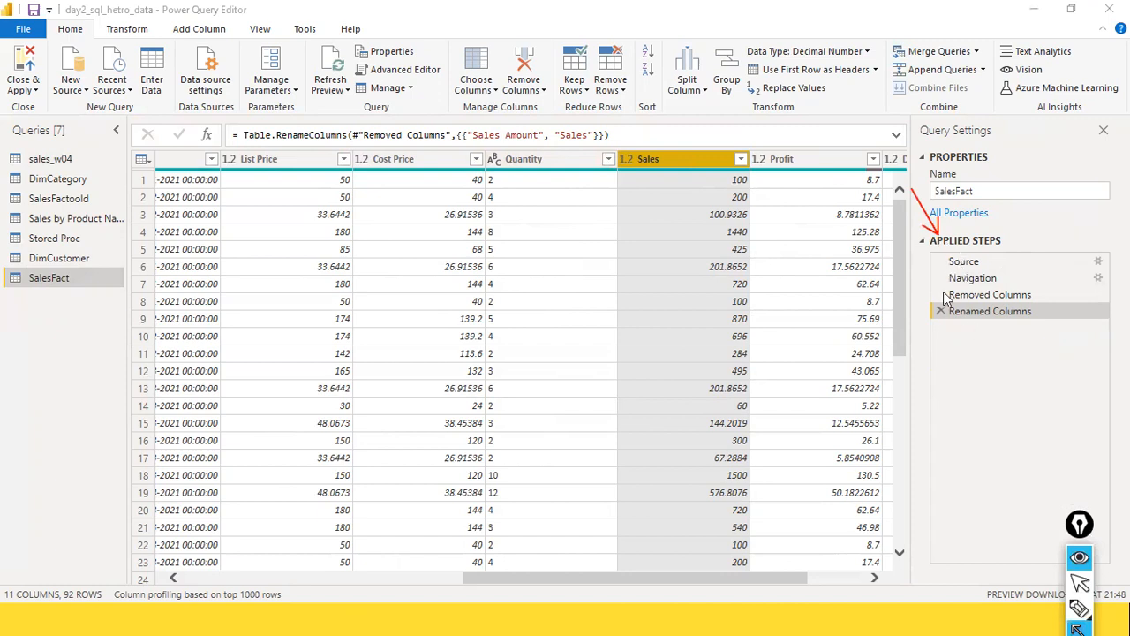
left_click_drag(917, 280, 941, 298)
left_click_drag(890, 291, 921, 319)
left_click_drag(426, 111, 474, 134)
left_click_drag(533, 112, 565, 131)
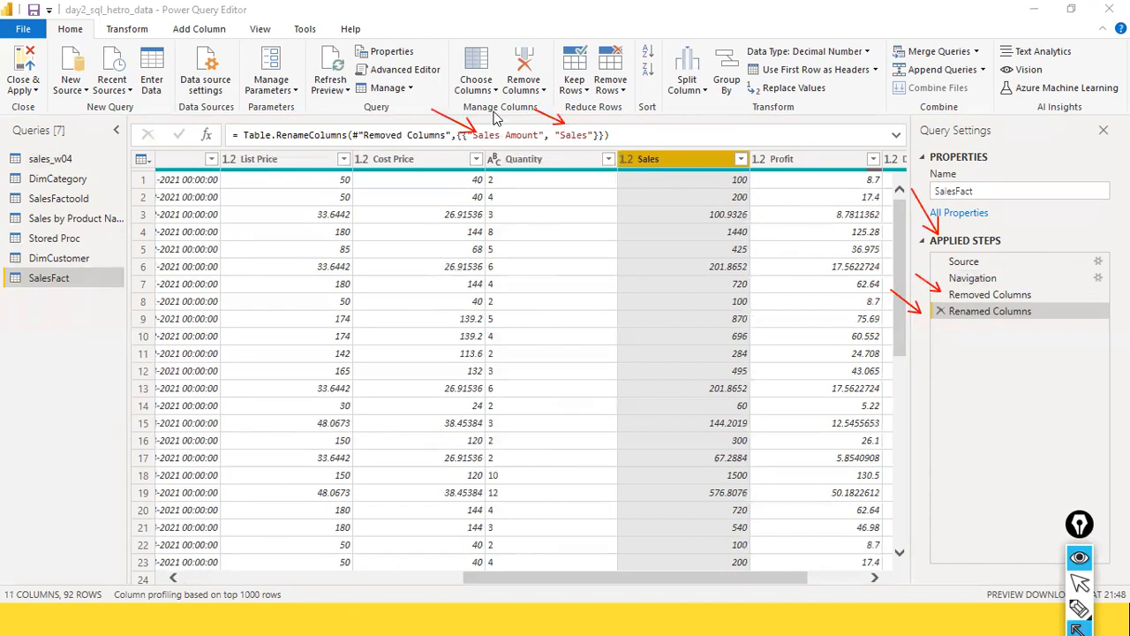
mouse_move(266, 100)
left_mouse_down()
mouse_move(271, 131)
mouse_move(294, 139)
mouse_move(259, 138)
mouse_move(281, 134)
mouse_move(261, 133)
mouse_move(268, 120)
left_mouse_up()
mouse_move(228, 10)
left_mouse_down()
mouse_move(276, 100)
mouse_move(272, 132)
left_mouse_up()
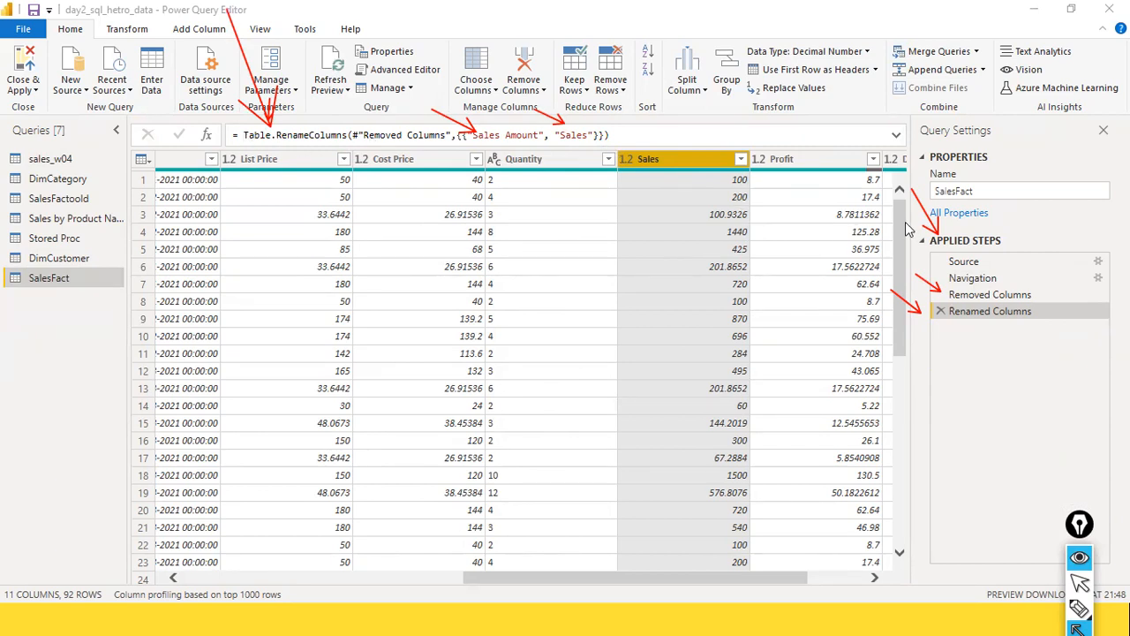
Return to the normal pointer and compare the SalesFact data at the Removed Columns and Renamed Columns steps.
key("ctrl+shift+2")
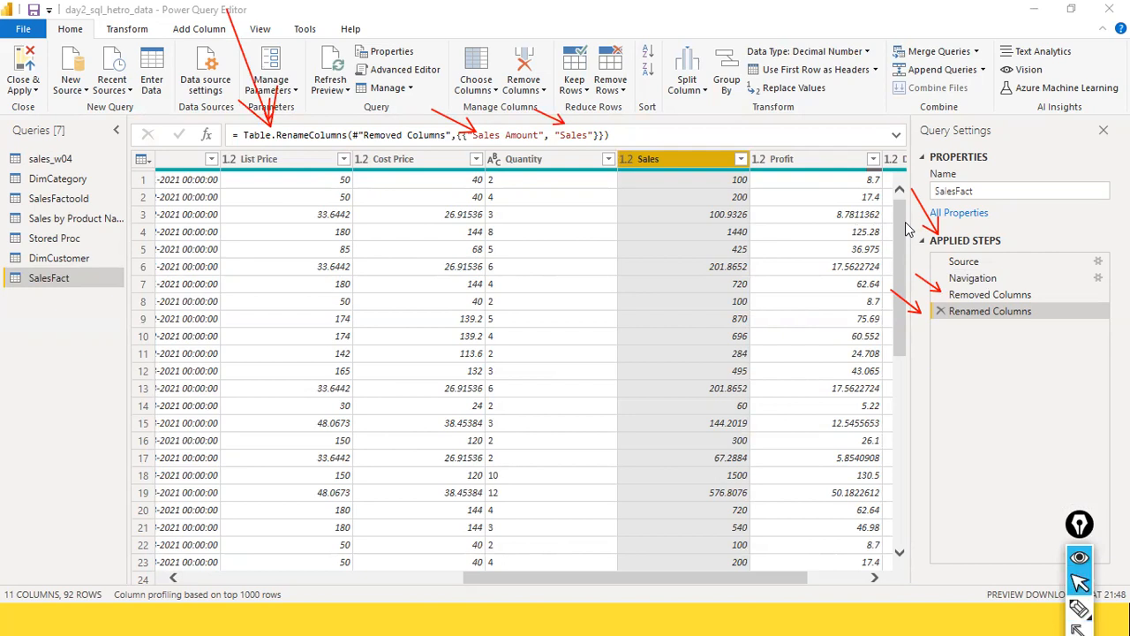
left_click(978, 298)
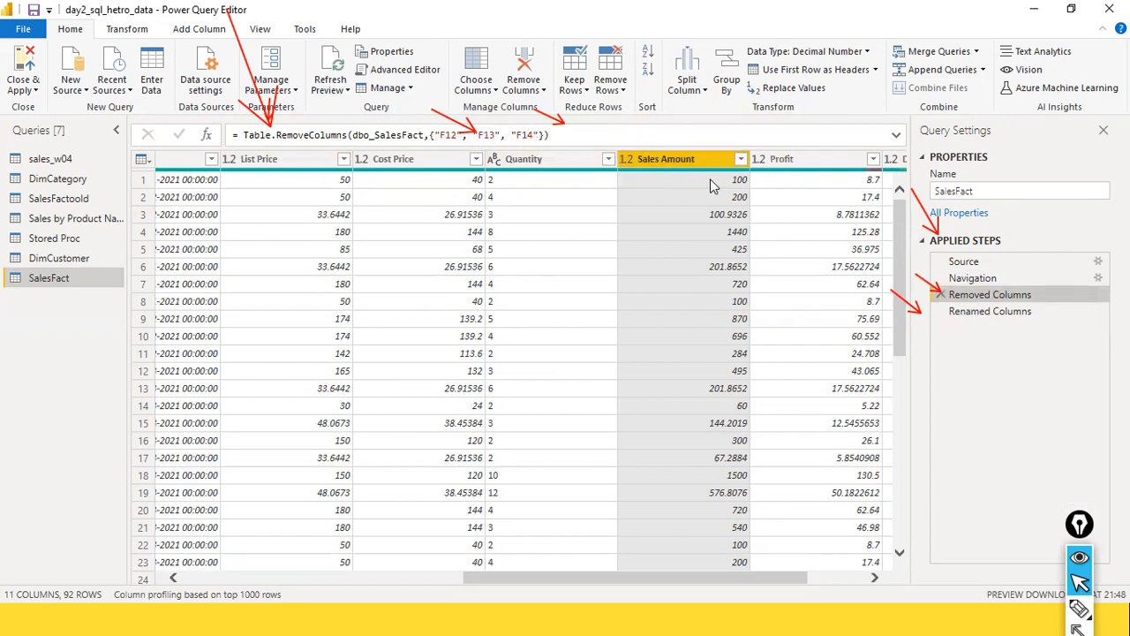
left_click(1004, 314)
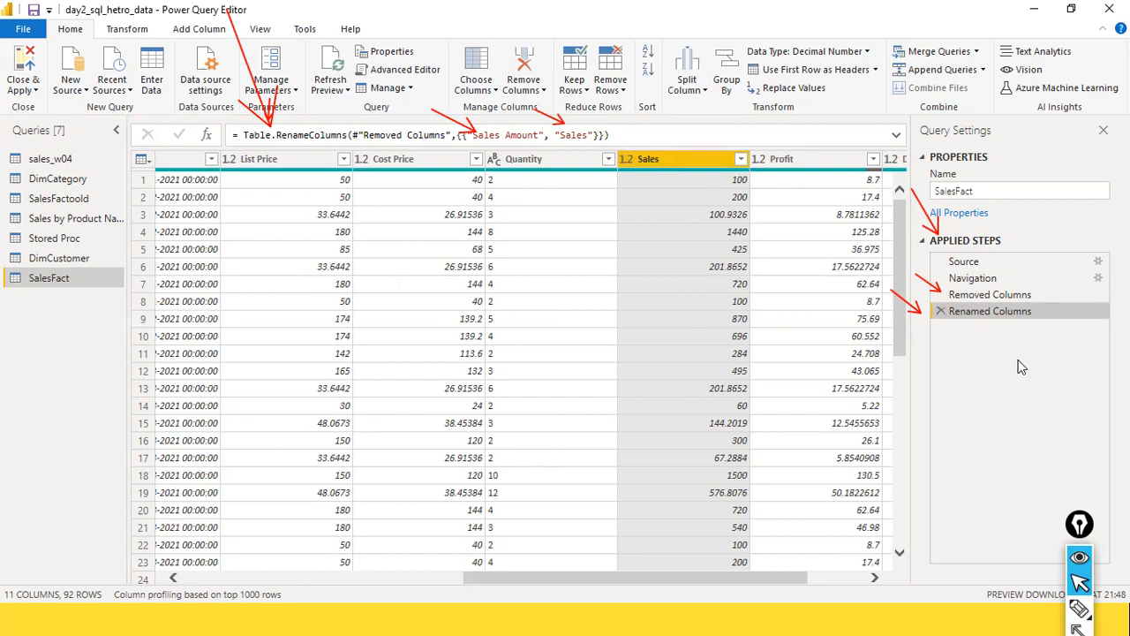
Point on-screen arrows at the Source and Navigation steps, then clear all the annotations.
left_click_drag(907, 164, 943, 283)
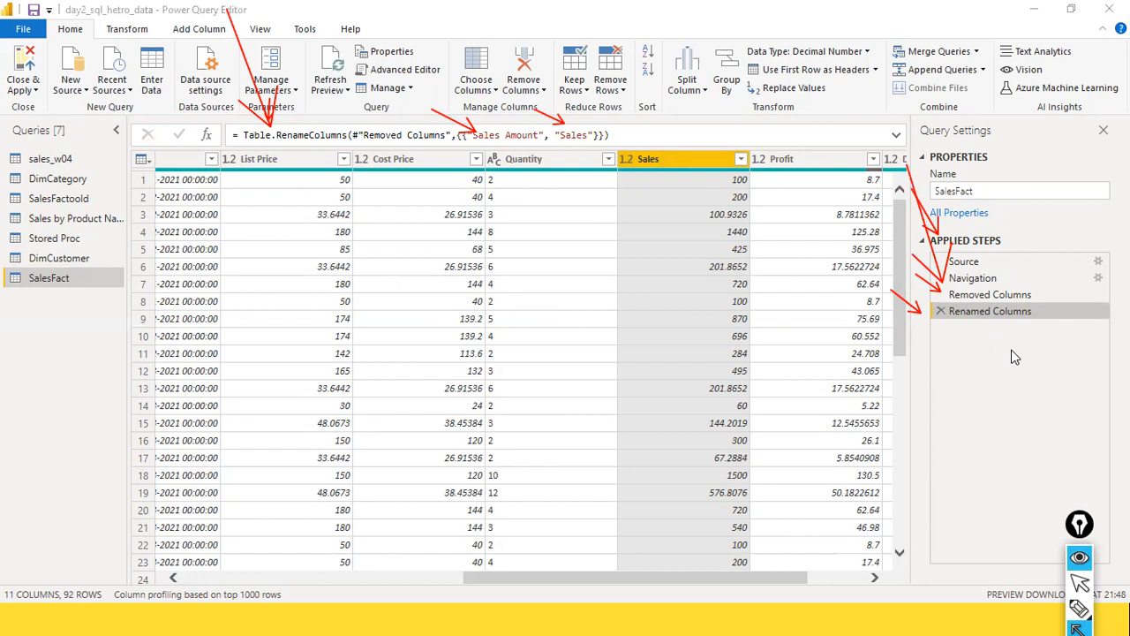
left_click_drag(1036, 212, 990, 270)
left_click_drag(1060, 235, 1008, 275)
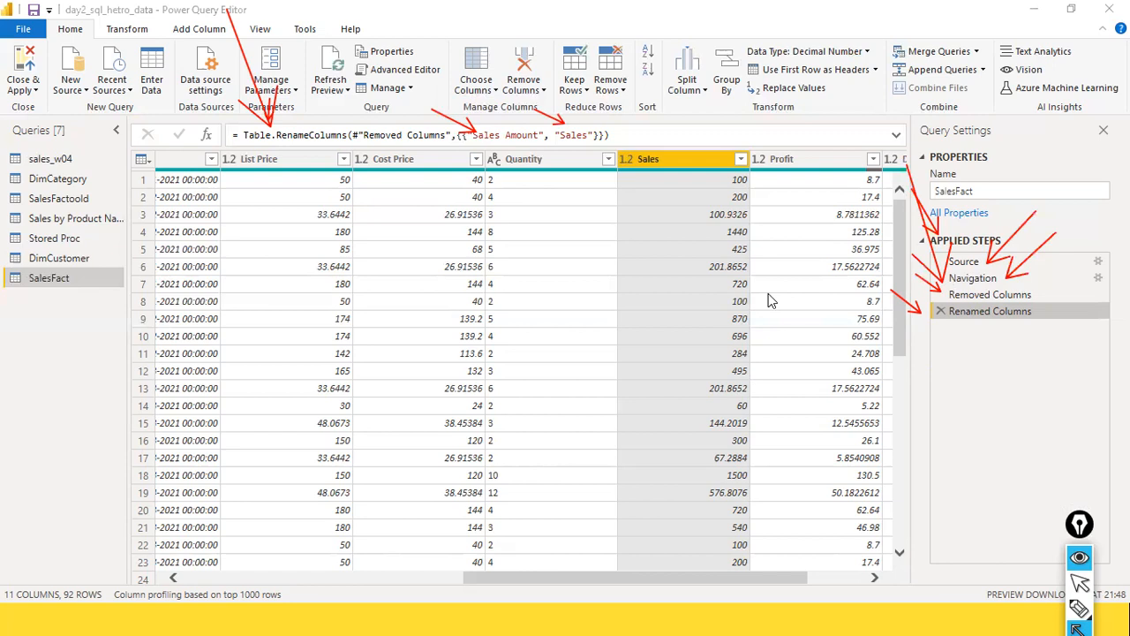
key("ctrl+shift+c")
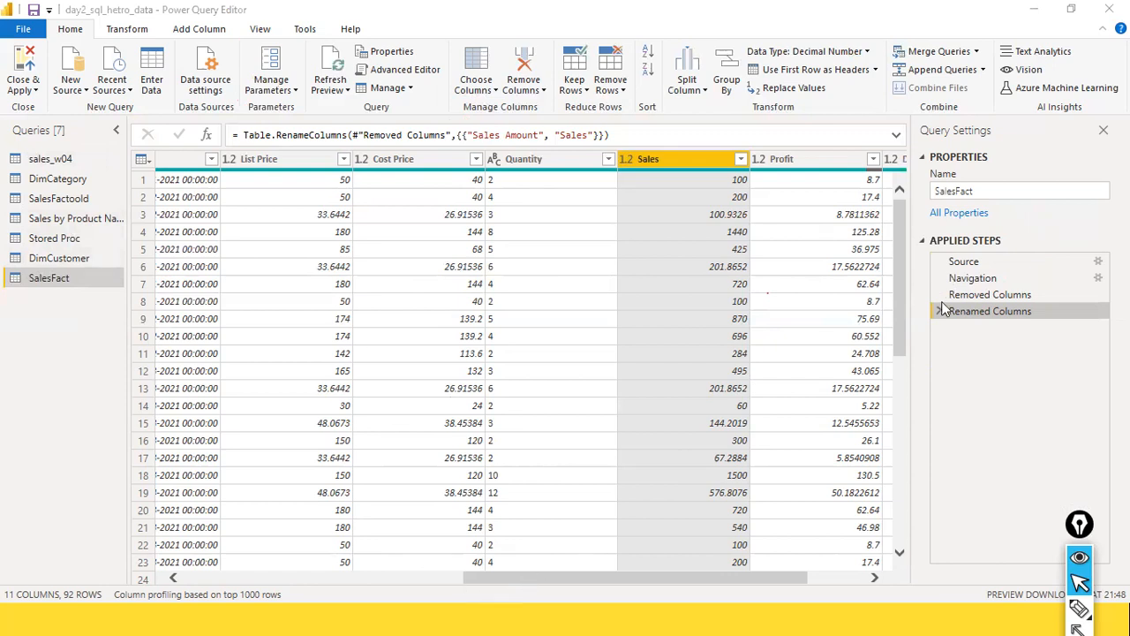
View the native SQL query of the Renamed Columns step, highlight its text and close it.
right_click(988, 318)
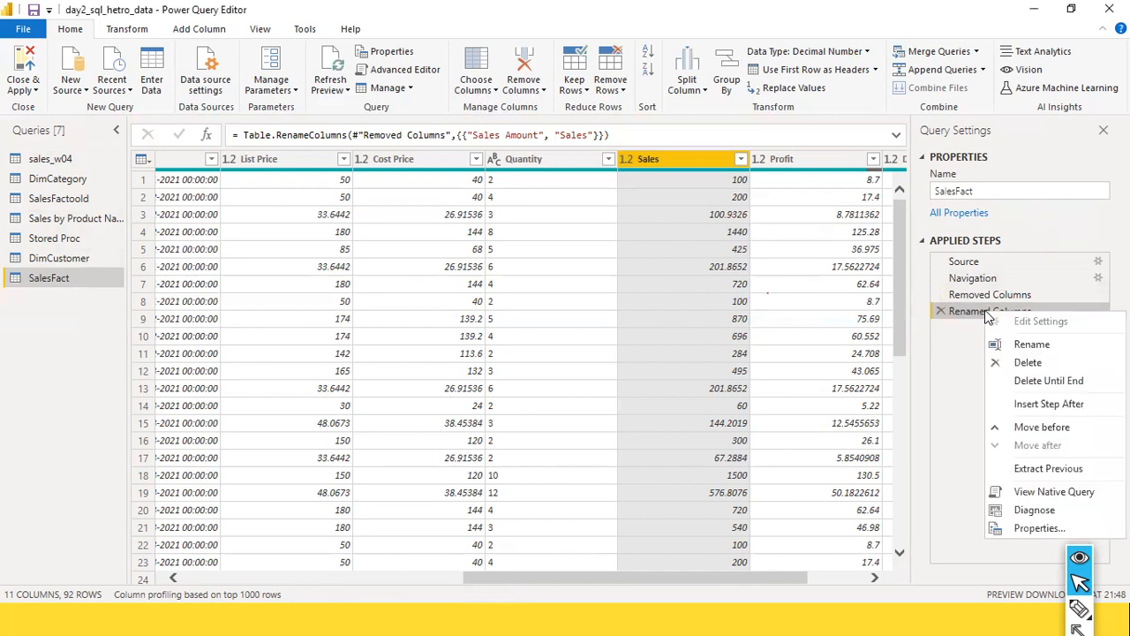
left_click(1037, 497)
left_click_drag(550, 273, 281, 117)
left_click(568, 236)
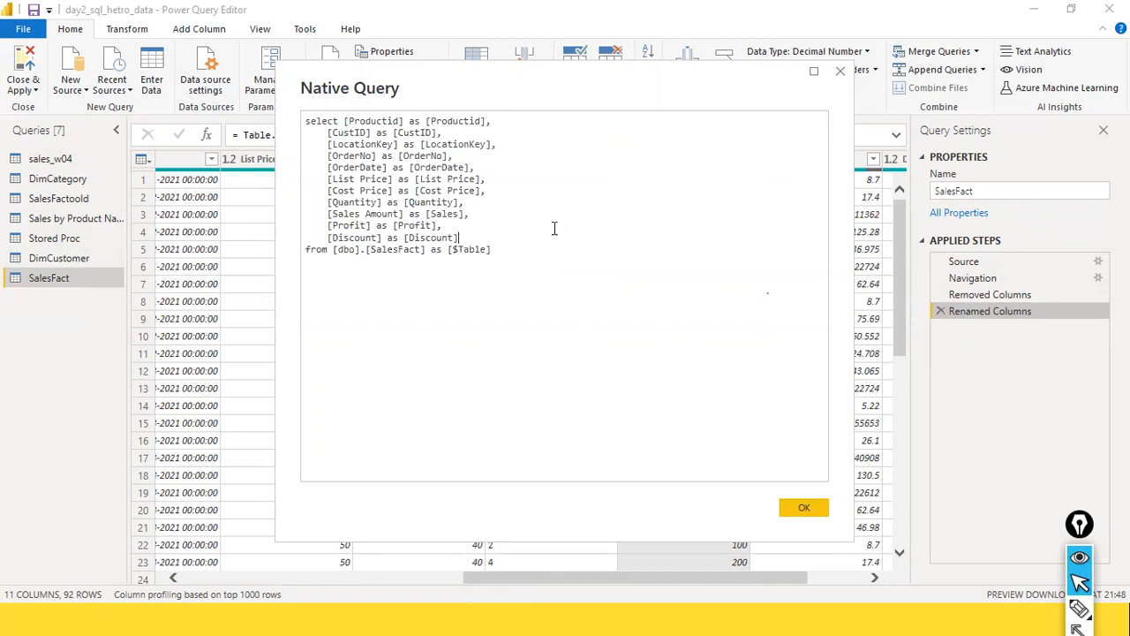
key("ctrl+a")
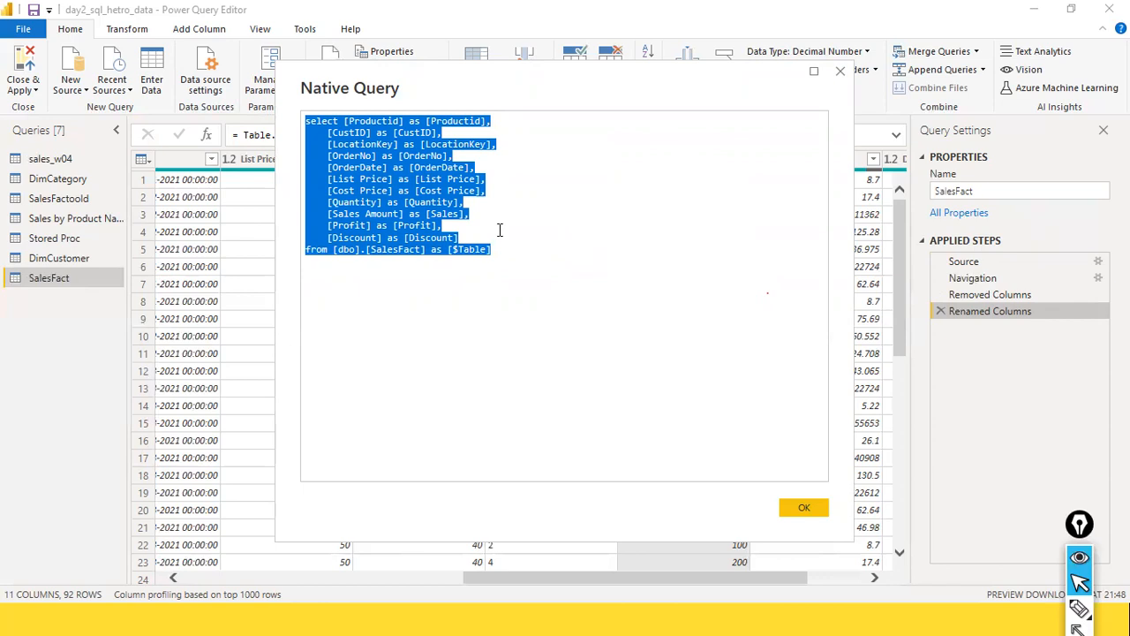
left_click(499, 230)
left_click_drag(530, 263, 303, 109)
left_click(804, 507)
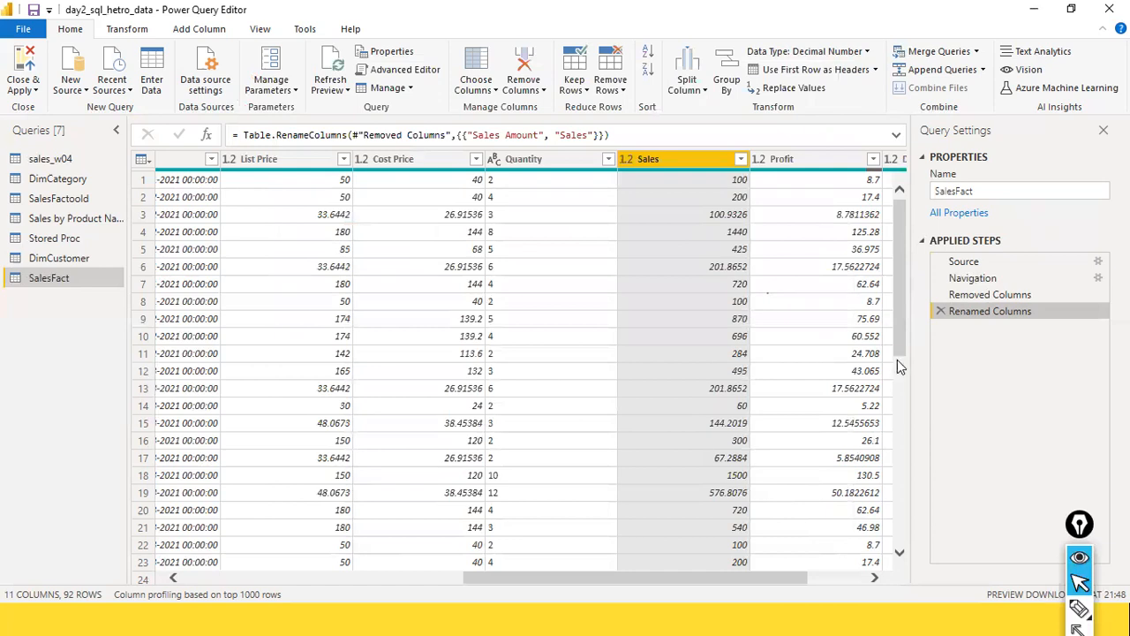
Reopen the native query of the Renamed Columns step, select the whole SQL statement and close the dialog.
right_click(994, 321)
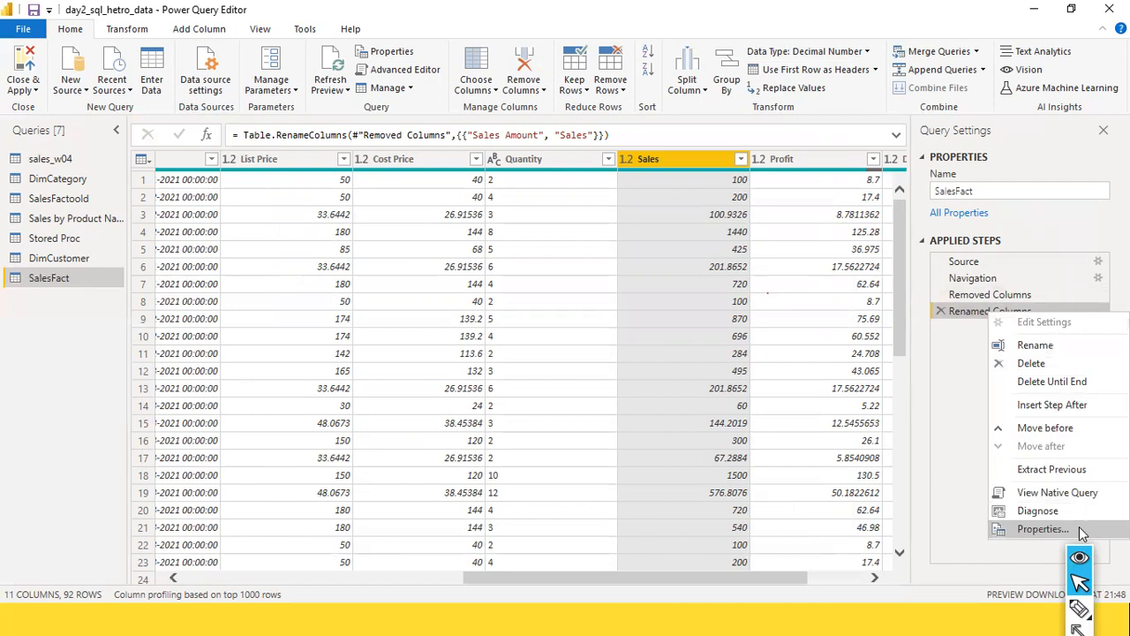
left_click(1070, 493)
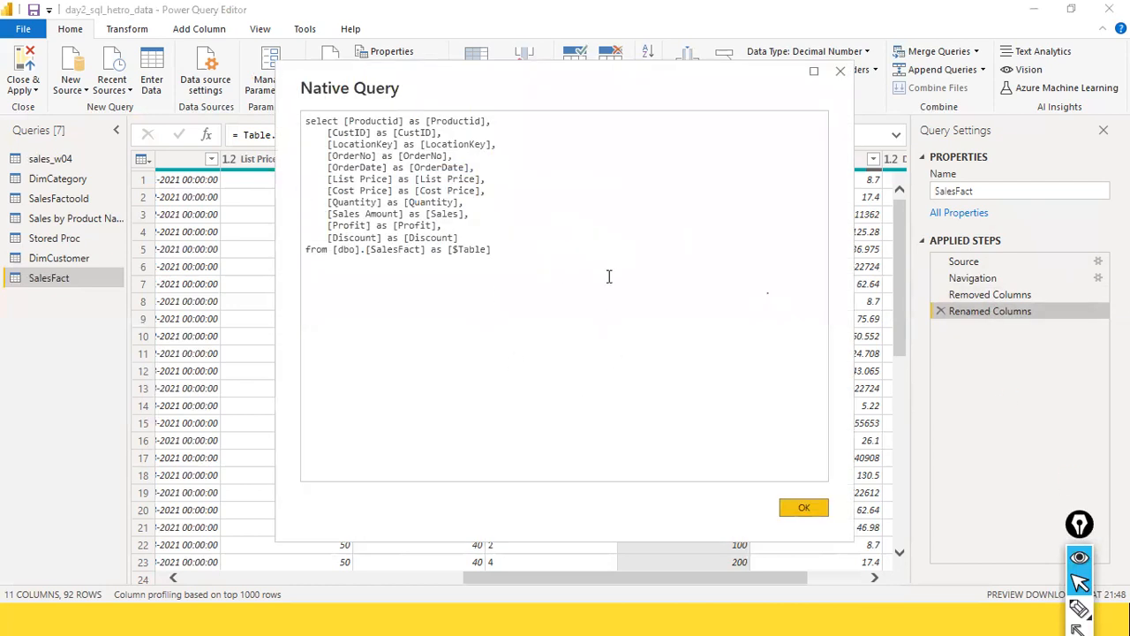
key("ctrl+a")
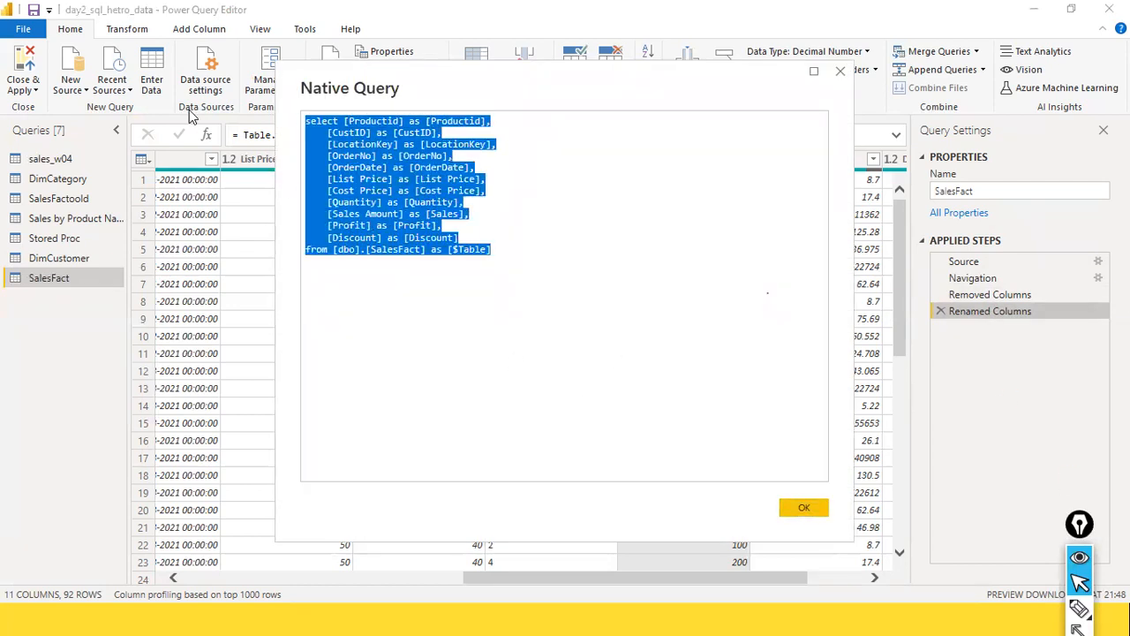
left_click(803, 511)
Switch to the Power BI Desktop window and sketch a box labelled PBI with the annotation pen.
key("alt+Tab")
key("alt+Tab")
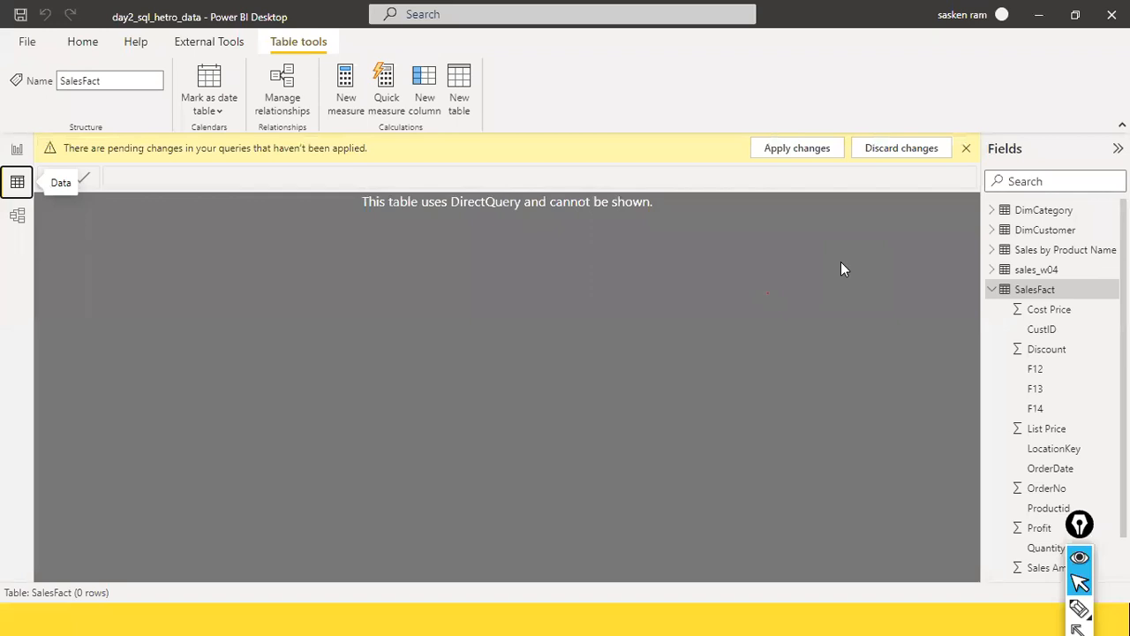
key("ctrl+shift+3")
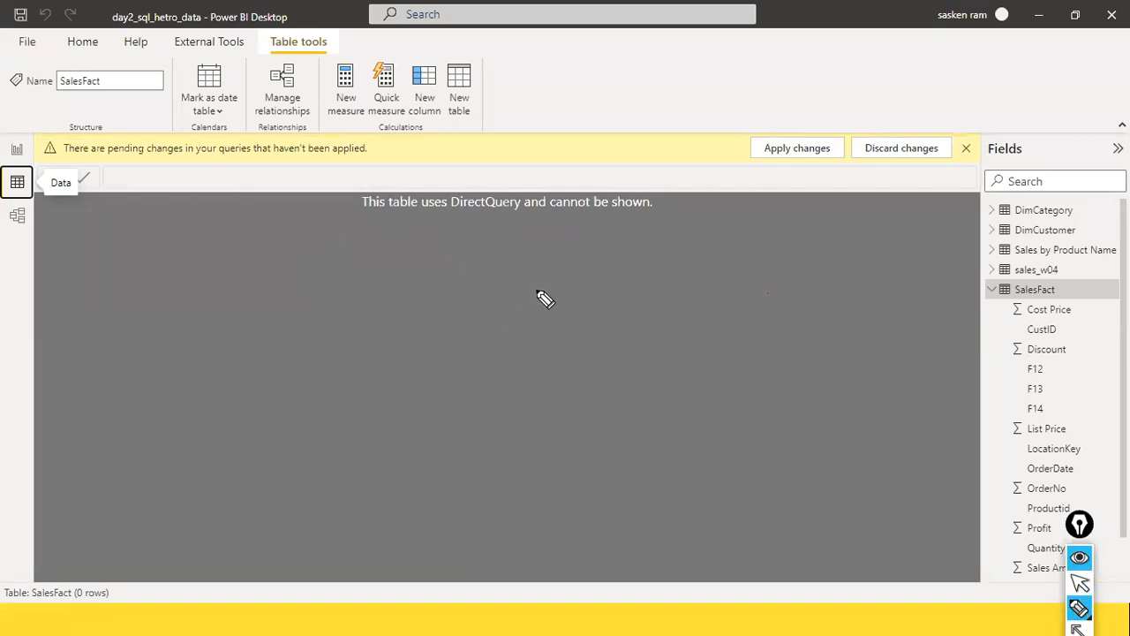
mouse_move(529, 304)
left_mouse_down()
mouse_move(588, 349)
mouse_move(515, 305)
left_mouse_up()
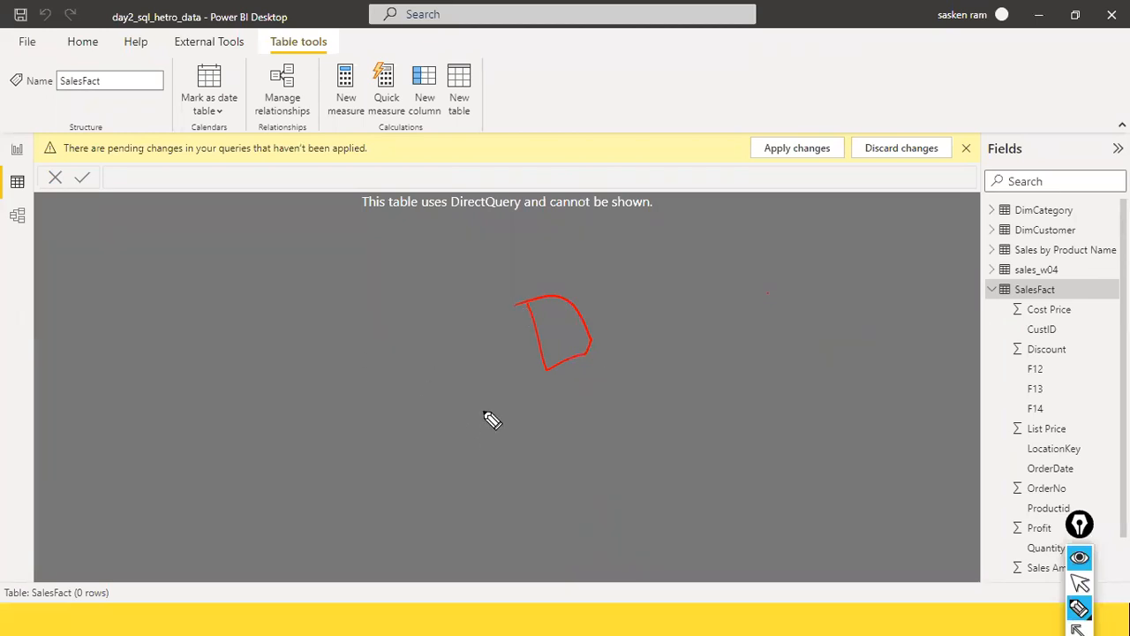
left_click_drag(550, 400, 554, 388)
left_click_drag(570, 381, 570, 397)
mouse_move(573, 380)
left_mouse_down()
mouse_move(574, 399)
mouse_move(598, 394)
left_mouse_up()
mouse_move(591, 396)
left_mouse_down()
mouse_move(611, 393)
mouse_move(628, 359)
left_mouse_up()
Sketch the SQL Server source with Marketing leading to SalesFact, circle the word DirectQuery and write inside the PBI box.
mouse_move(253, 302)
left_mouse_down()
mouse_move(276, 335)
mouse_move(288, 323)
mouse_move(273, 374)
mouse_move(308, 358)
mouse_move(344, 376)
left_mouse_up()
left_click_drag(332, 362, 347, 356)
mouse_move(314, 397)
left_mouse_down()
mouse_move(345, 398)
mouse_move(363, 383)
mouse_move(366, 393)
mouse_move(371, 365)
mouse_move(396, 467)
mouse_move(343, 383)
mouse_move(339, 425)
left_mouse_up()
mouse_move(333, 417)
left_mouse_down()
mouse_move(351, 414)
mouse_move(323, 454)
mouse_move(345, 437)
mouse_move(361, 447)
mouse_move(364, 435)
mouse_move(400, 431)
left_mouse_up()
mouse_move(526, 200)
left_mouse_down()
mouse_move(495, 189)
mouse_move(528, 173)
left_mouse_up()
mouse_move(565, 344)
left_mouse_down()
mouse_move(565, 315)
mouse_move(582, 346)
left_mouse_up()
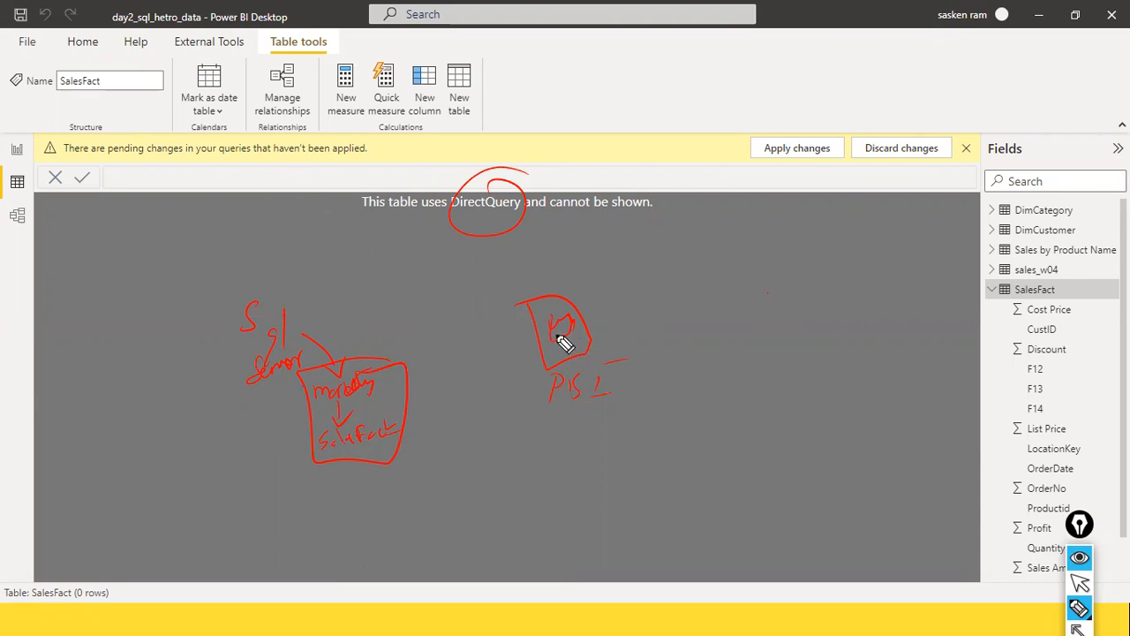
Draw arrows between the PBI box and the SQL Server box and label the request "Sql query".
left_click_drag(583, 325, 641, 320)
mouse_move(542, 320)
left_mouse_down()
mouse_move(535, 283)
mouse_move(397, 297)
mouse_move(350, 339)
mouse_move(364, 336)
left_mouse_up()
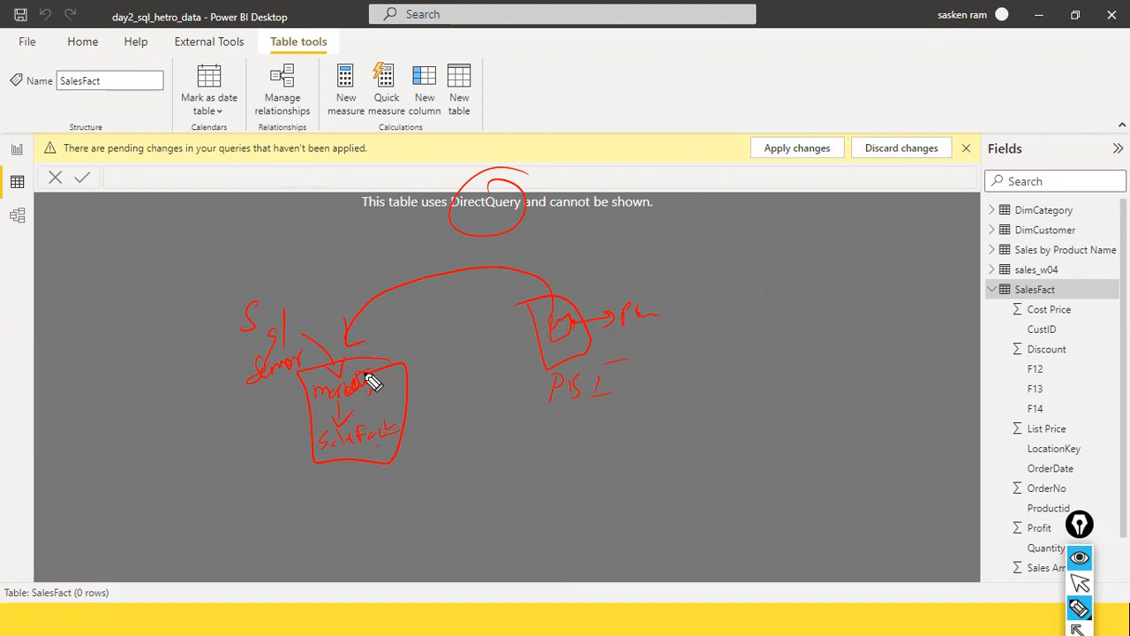
mouse_move(344, 468)
left_mouse_down()
mouse_move(394, 434)
mouse_move(525, 428)
mouse_move(571, 377)
mouse_move(567, 359)
left_mouse_up()
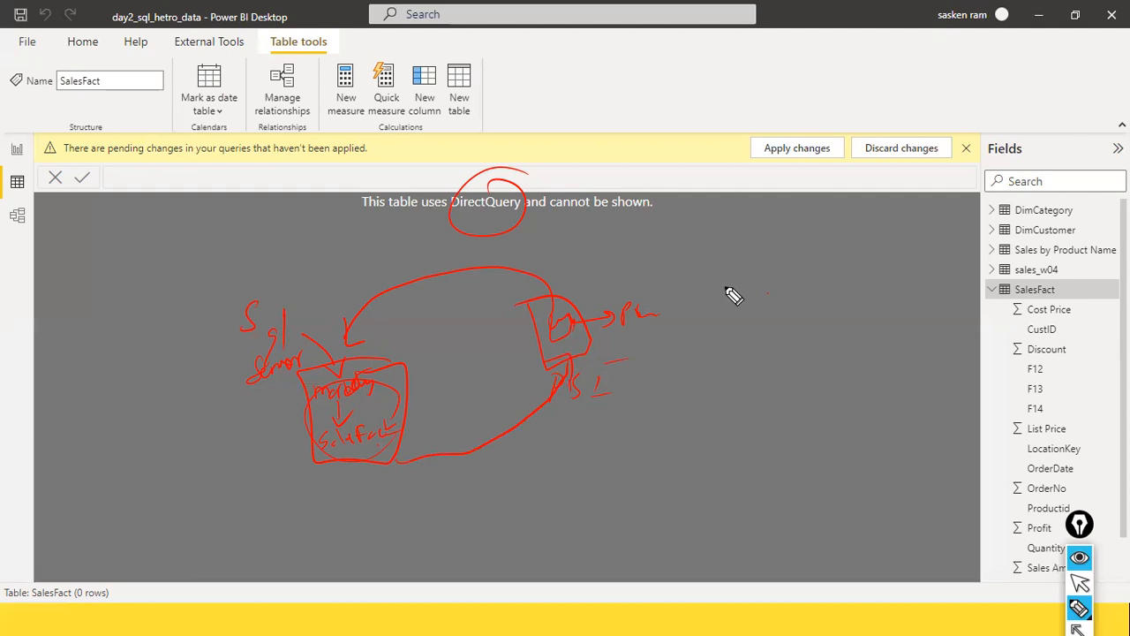
mouse_move(427, 284)
left_mouse_down()
mouse_move(434, 303)
mouse_move(501, 301)
mouse_move(505, 321)
left_mouse_up()
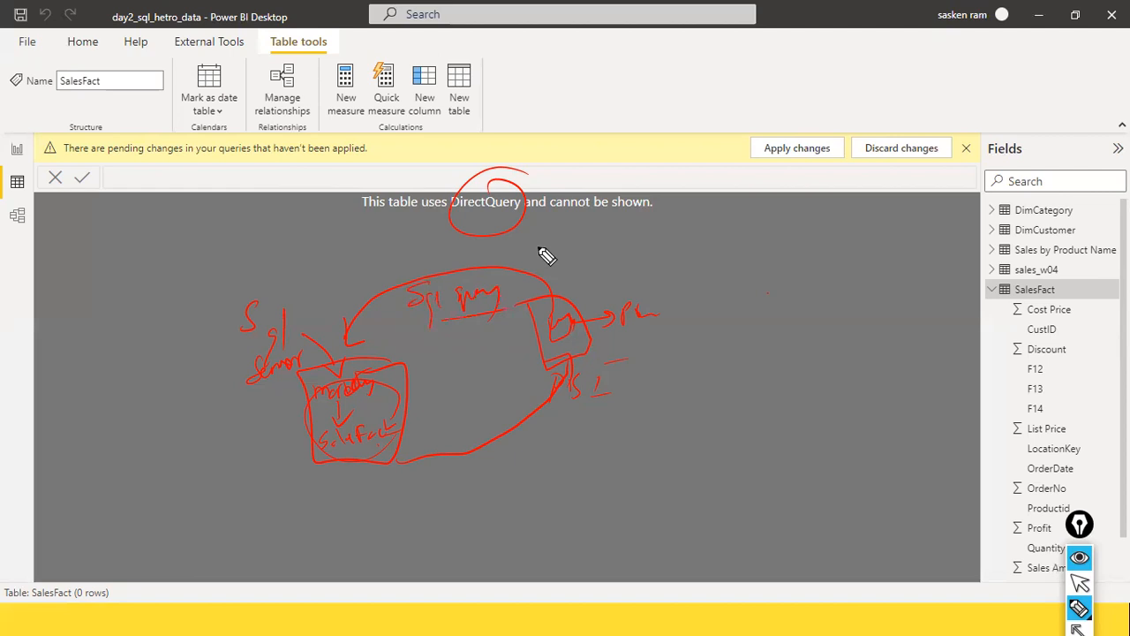
Write "query folding" beside the diagram, underline and box it, point an arrow at it and add further pen marks.
mouse_move(757, 319)
left_mouse_down()
mouse_move(758, 364)
mouse_move(824, 334)
mouse_move(809, 362)
left_mouse_up()
mouse_move(863, 320)
left_mouse_down()
mouse_move(857, 333)
mouse_move(891, 335)
mouse_move(945, 324)
mouse_move(934, 344)
left_mouse_up()
left_click_drag(751, 365, 911, 364)
mouse_move(724, 287)
left_mouse_down()
mouse_move(733, 371)
mouse_move(923, 309)
mouse_move(927, 354)
left_mouse_up()
left_click_drag(820, 273, 932, 225)
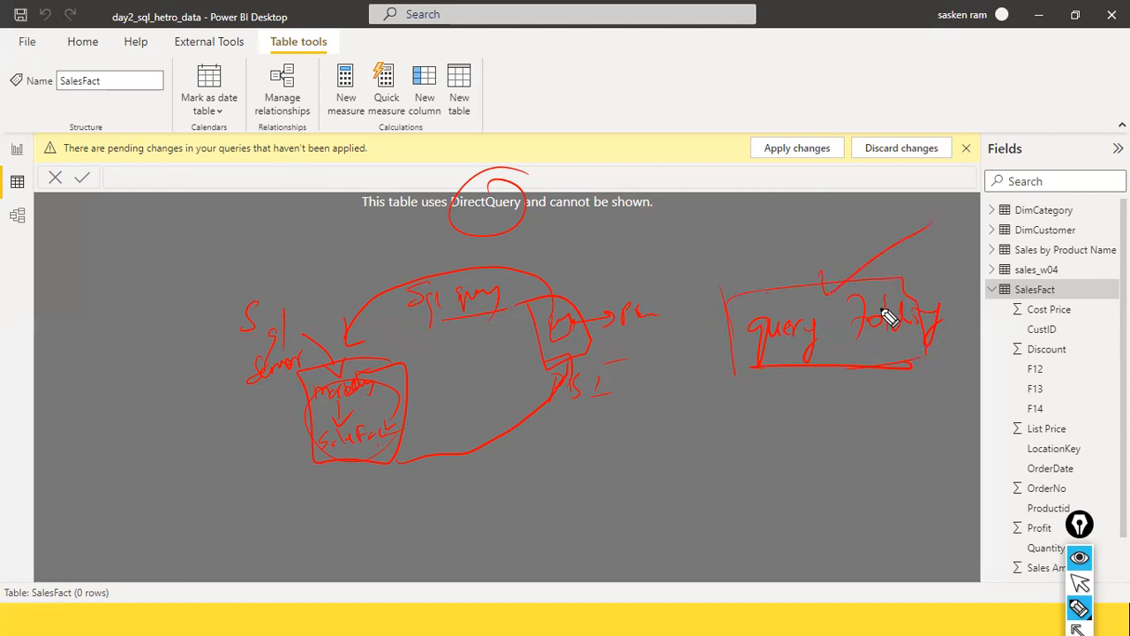
mouse_move(358, 455)
left_mouse_down()
mouse_move(368, 469)
mouse_move(394, 451)
left_mouse_up()
mouse_move(496, 331)
left_mouse_down()
mouse_move(497, 347)
mouse_move(508, 339)
left_mouse_up()
Clear the diagram from the screen and return to the normal pointer.
key("ctrl+shift+7")
key("ctrl+shift+1")
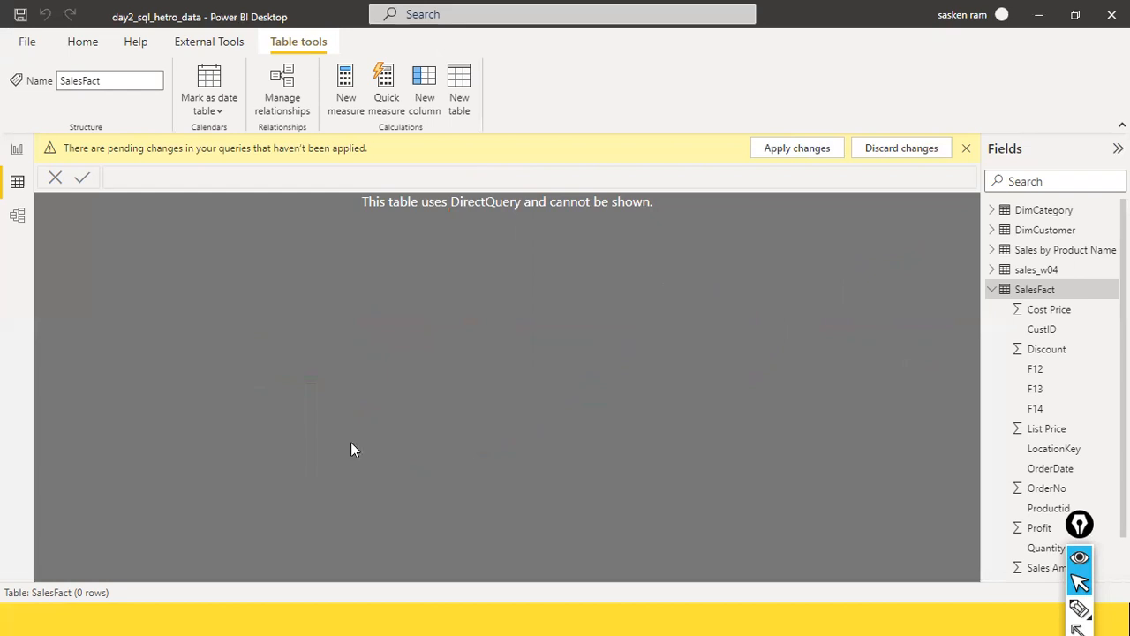
key("ctrl+shift+2")
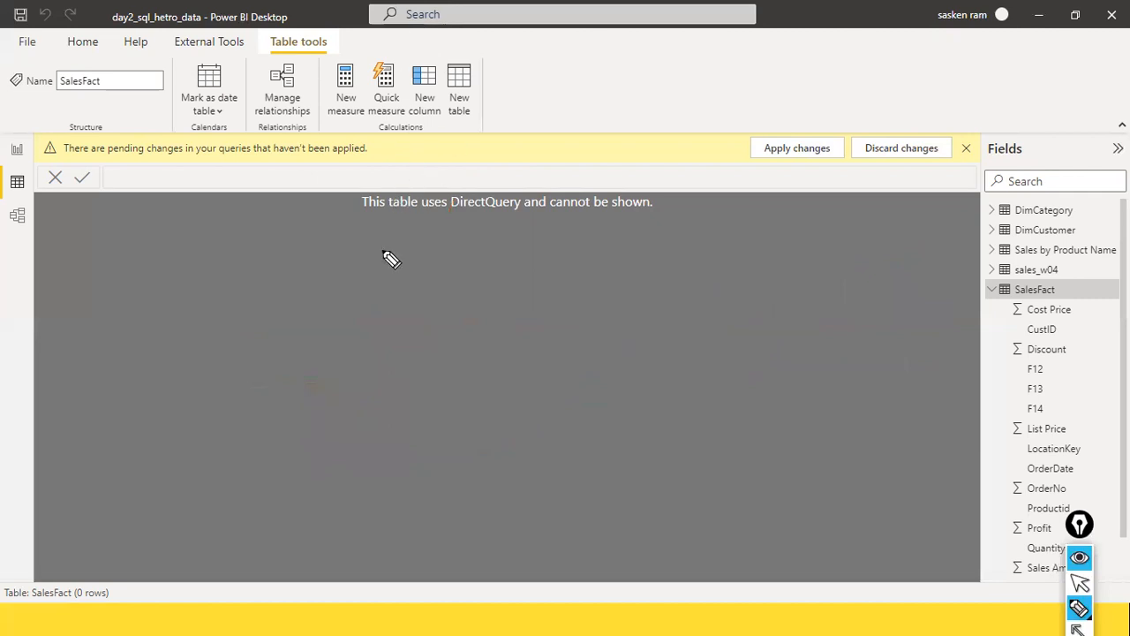
key("ctrl+shift+3")
key("ctrl+shift+1")
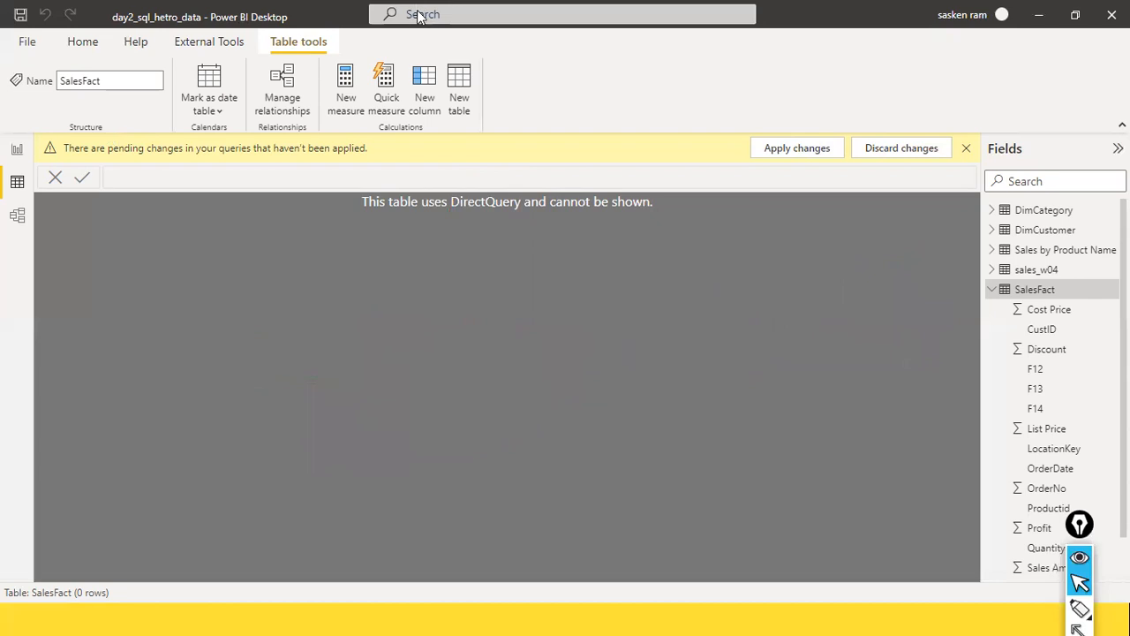
Switch to the Power Query Editor and merge SalesFact's CustID and LocationKey columns with a Space separator.
key("alt+Tab")
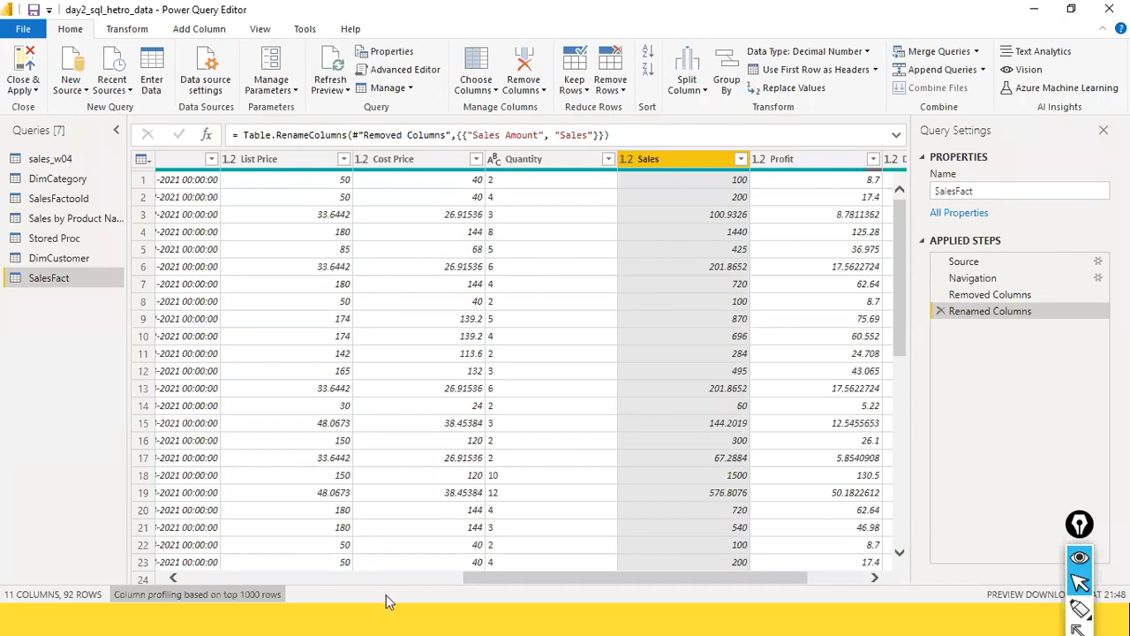
left_click_drag(490, 576, 195, 538)
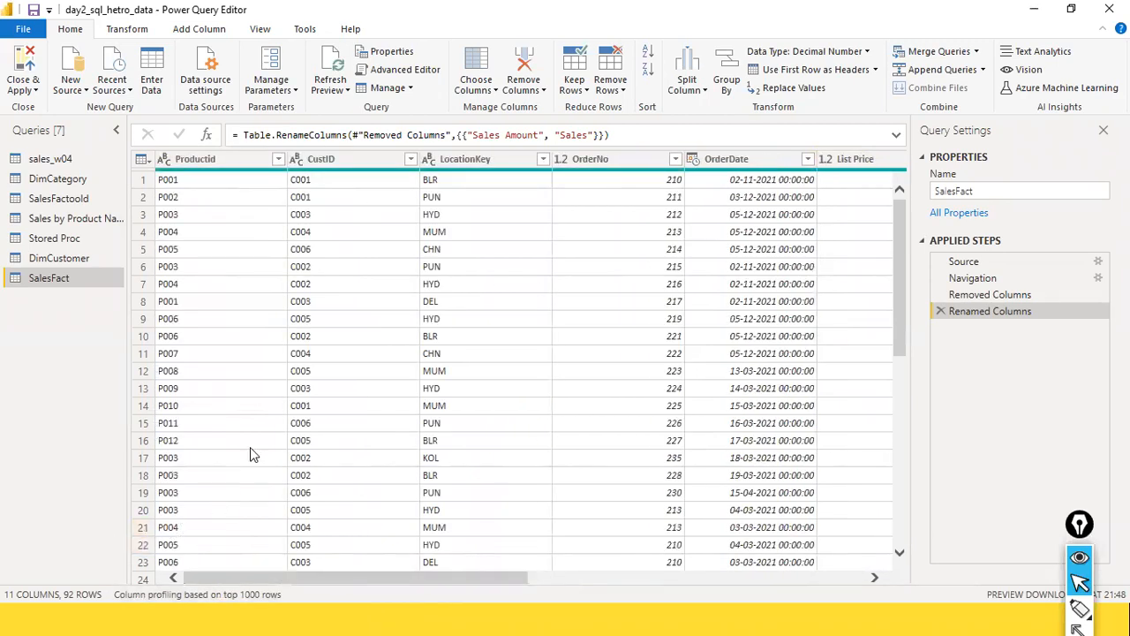
left_click(373, 159)
left_click(475, 158, "ctrl")
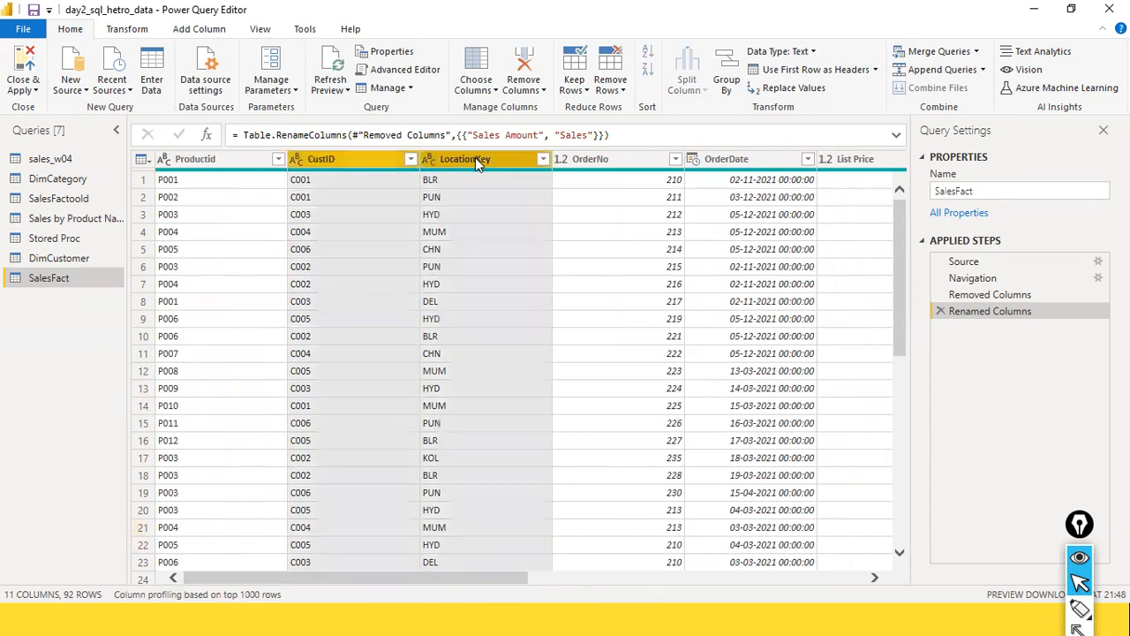
right_click(477, 162)
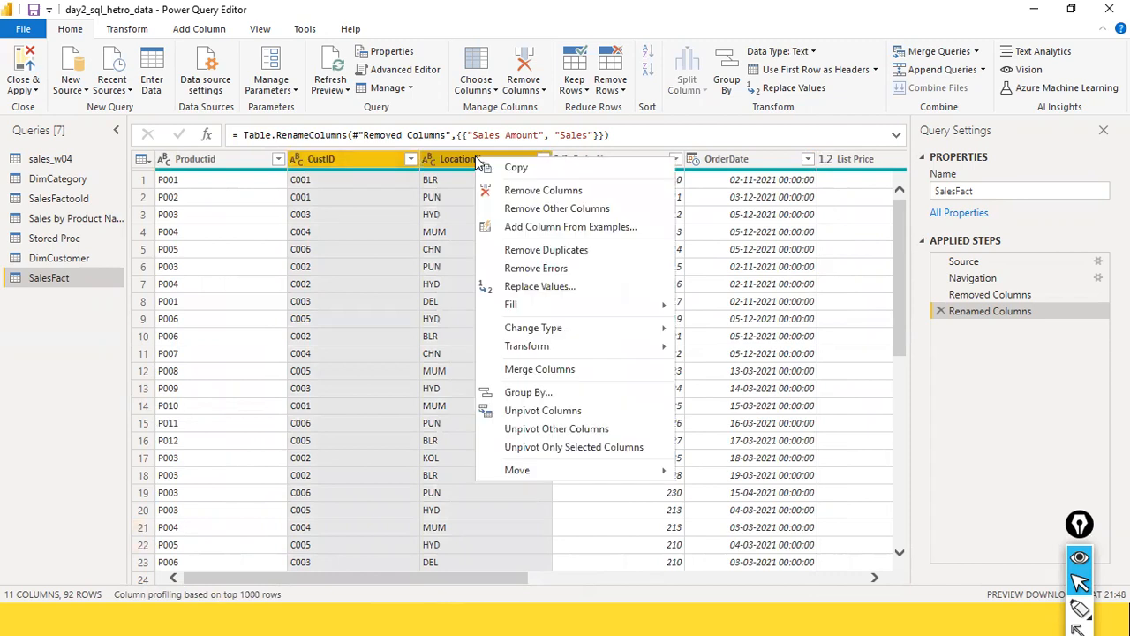
left_click(570, 370)
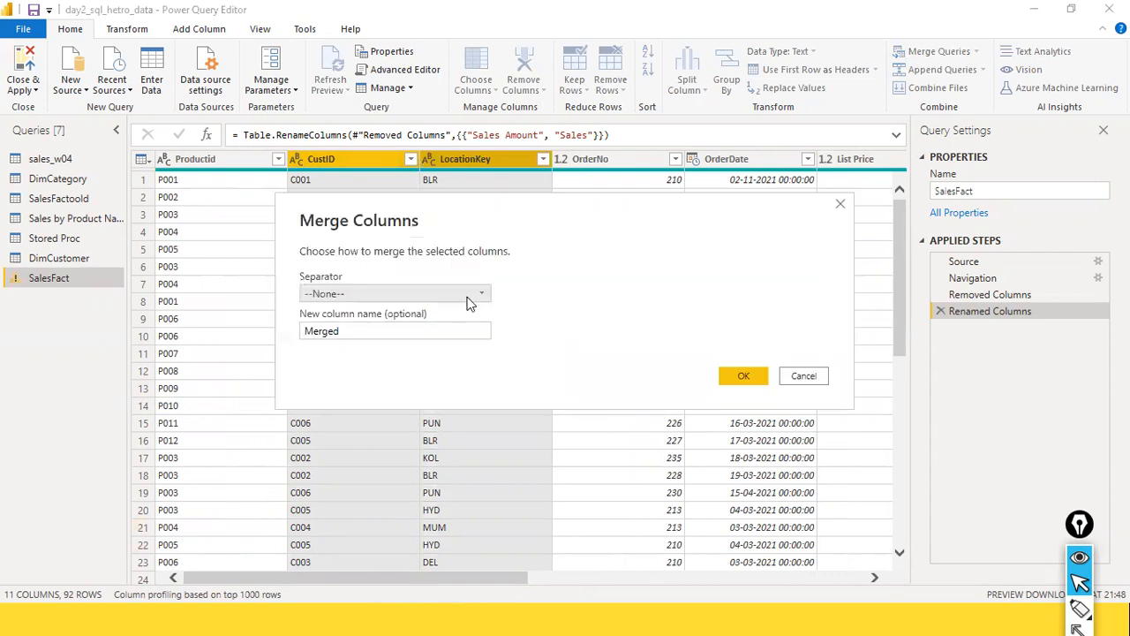
left_click(471, 297)
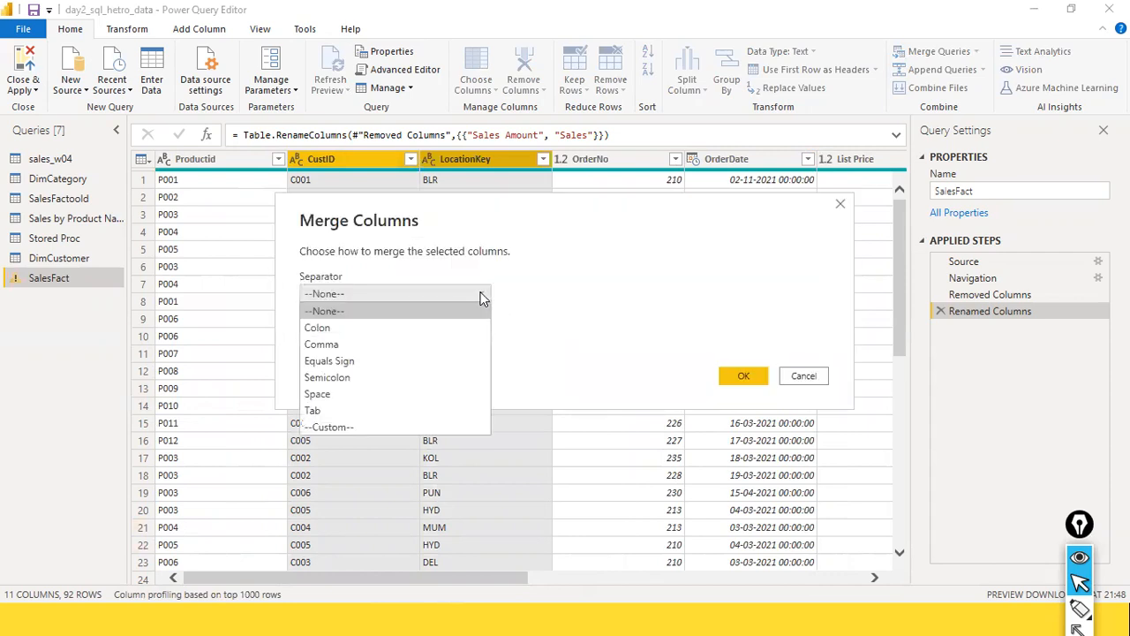
left_click(358, 394)
left_click(740, 380)
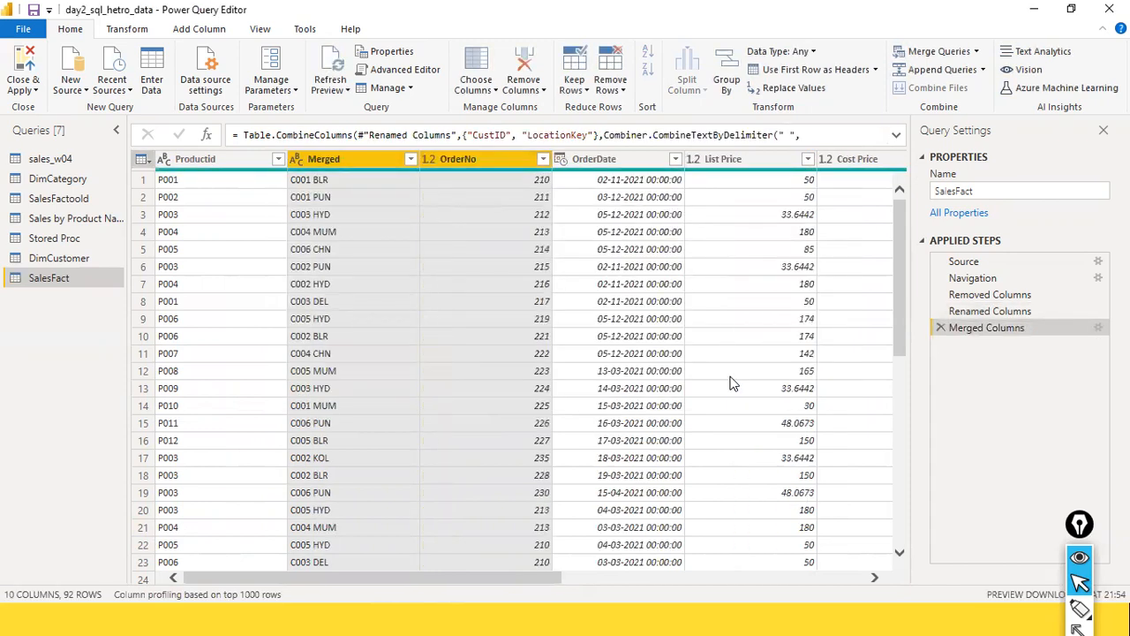
Examine the native SQL query behind SalesFact's Merged Columns step, from the outer select down to the source table.
right_click(986, 325)
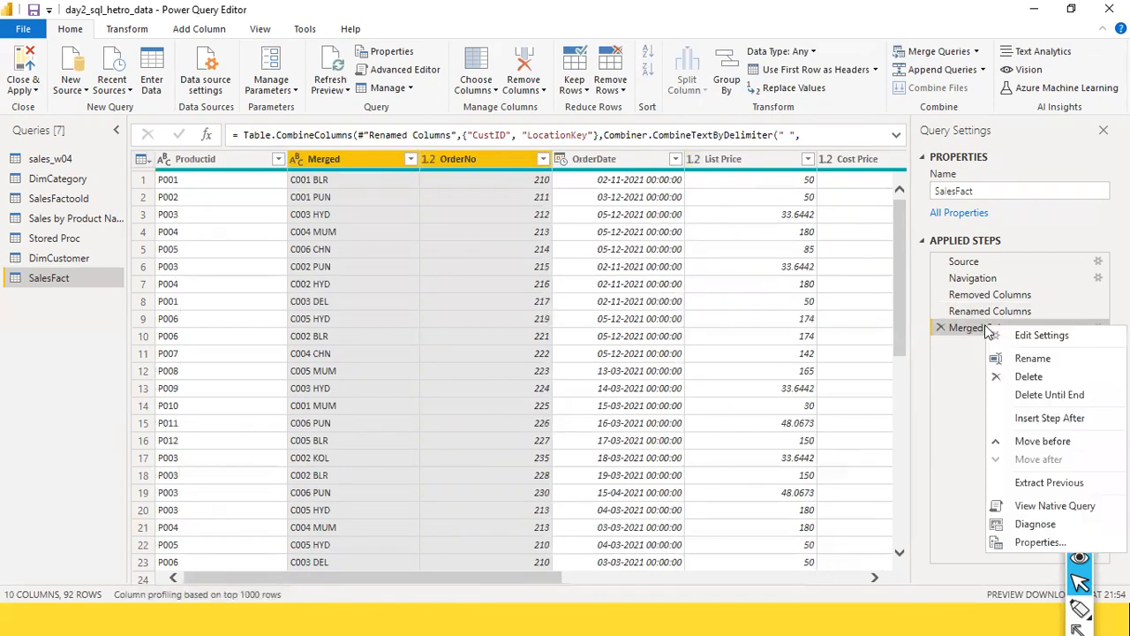
left_click(1055, 506)
scroll(516, 328, "down", 1)
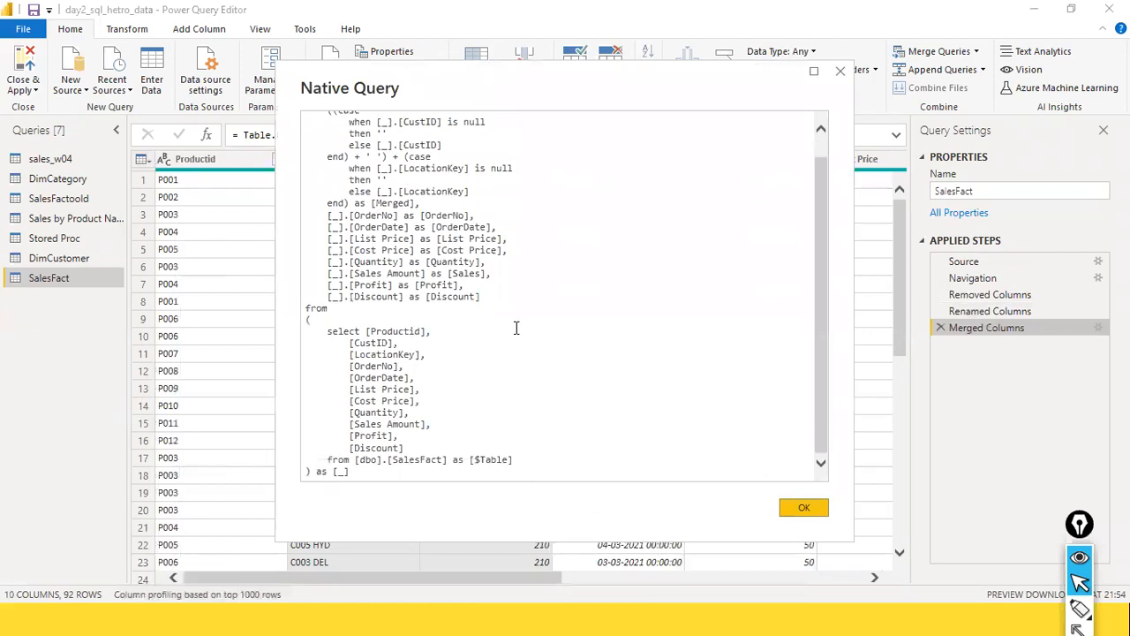
scroll(517, 327, "up", 1)
scroll(516, 328, "down", 1)
left_click(803, 512)
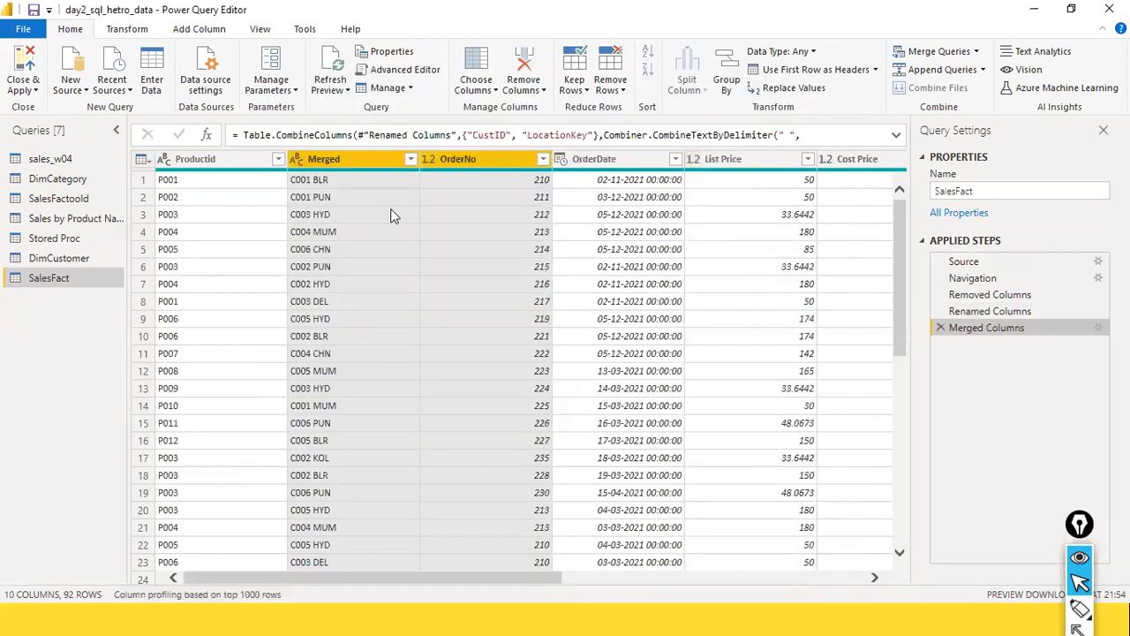
right_click(970, 335)
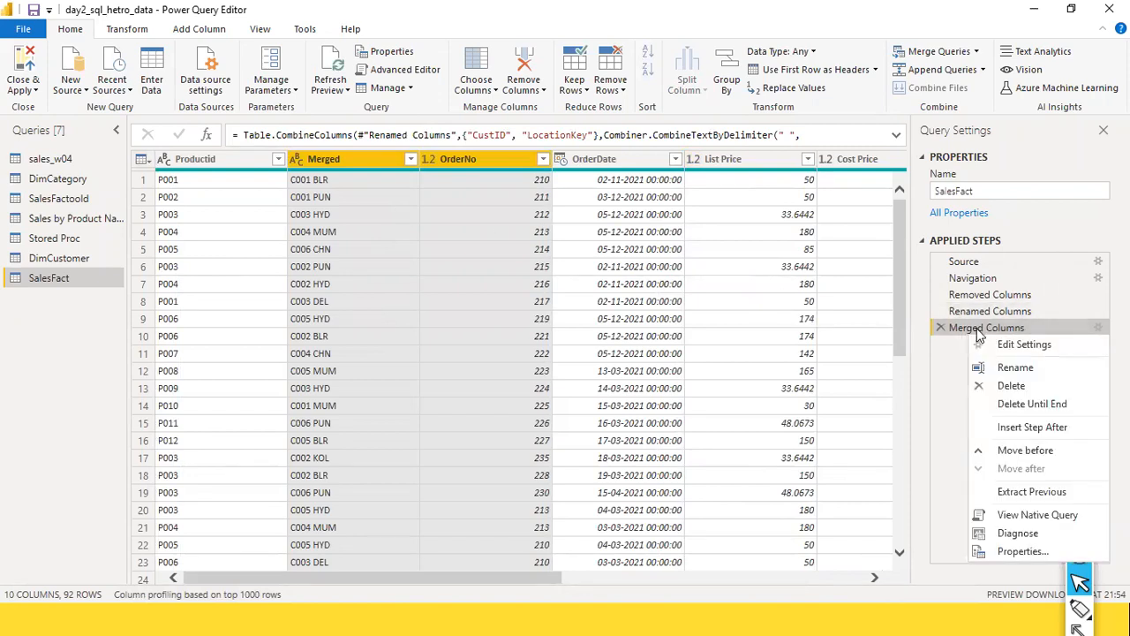
left_click(977, 327)
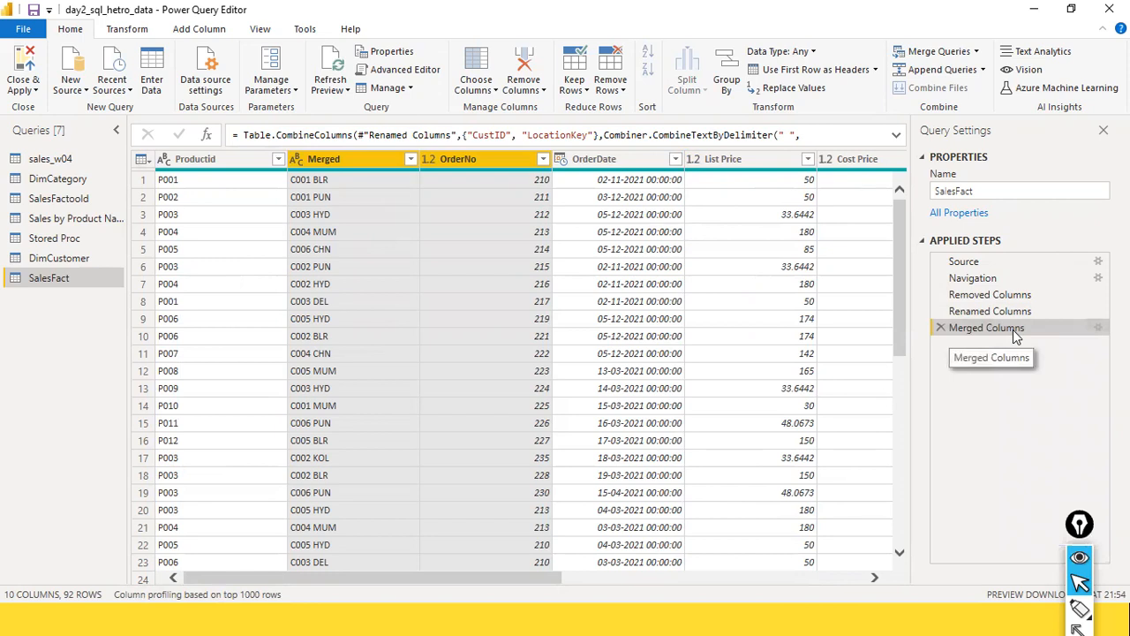
right_click(1013, 330)
left_click(1064, 515)
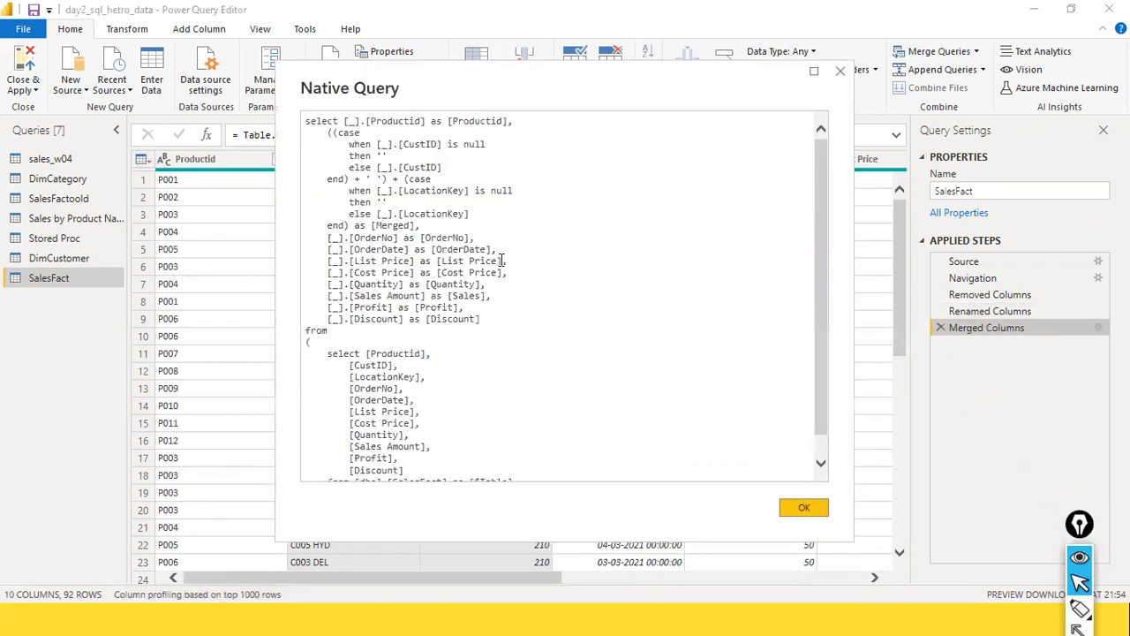
scroll(506, 284, "down", 1)
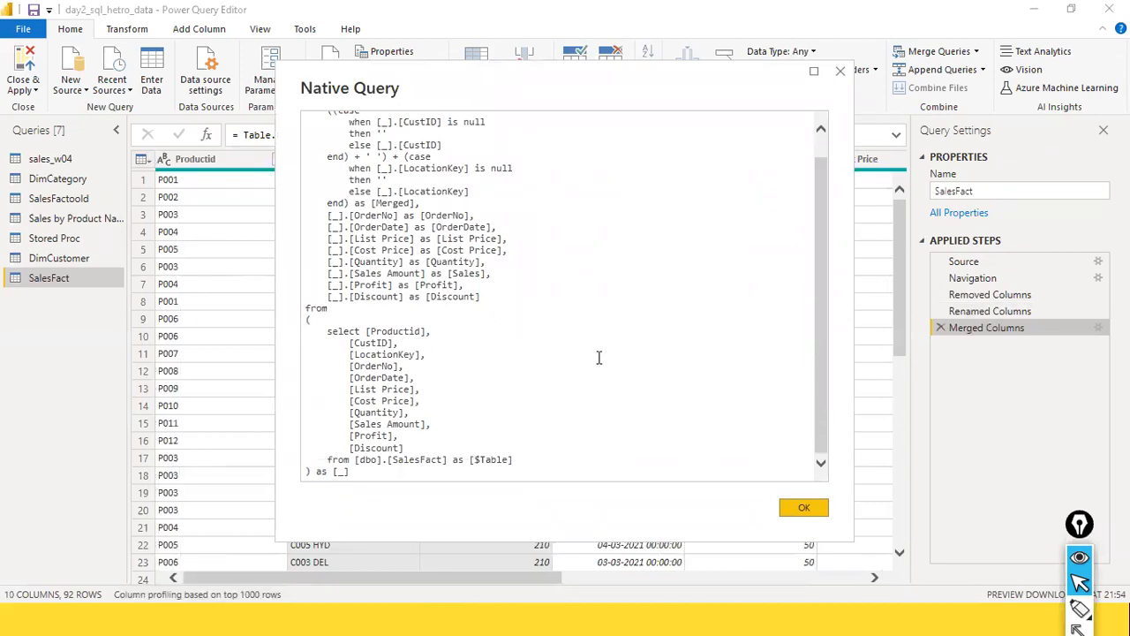
left_click(799, 510)
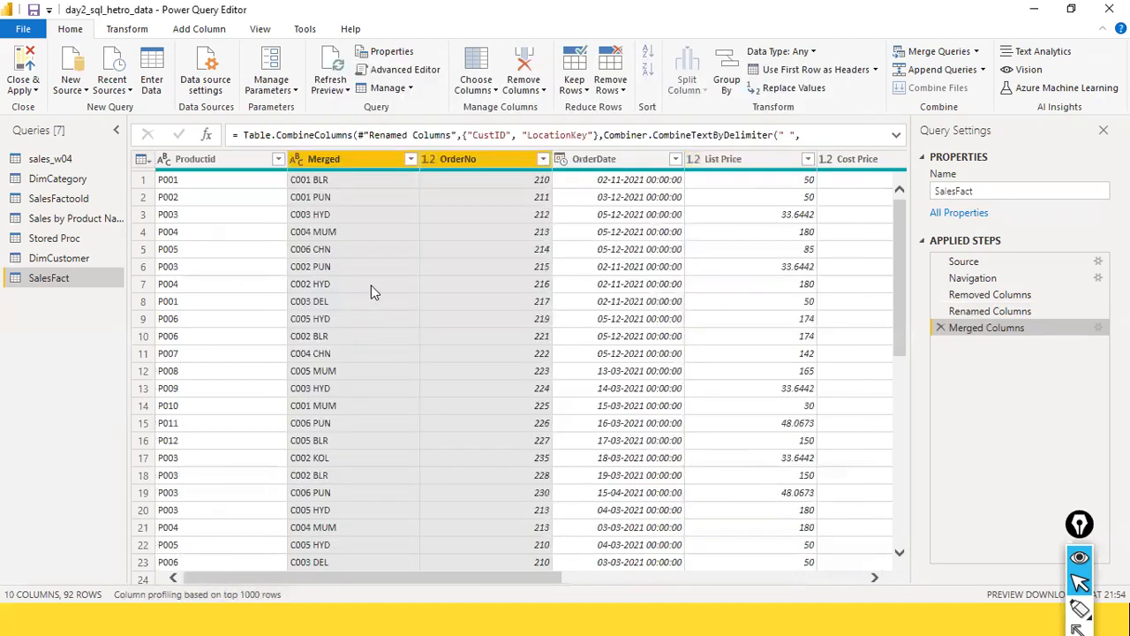
Select only the Merged column in SalesFact, without OrderNo.
right_click(369, 160)
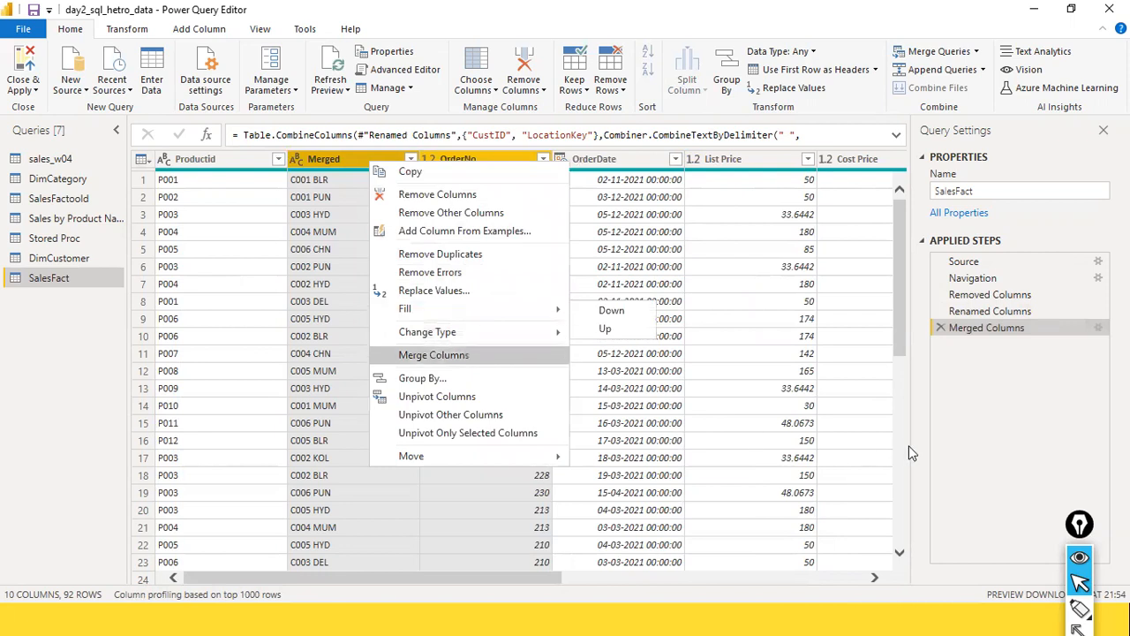
left_click(1048, 400)
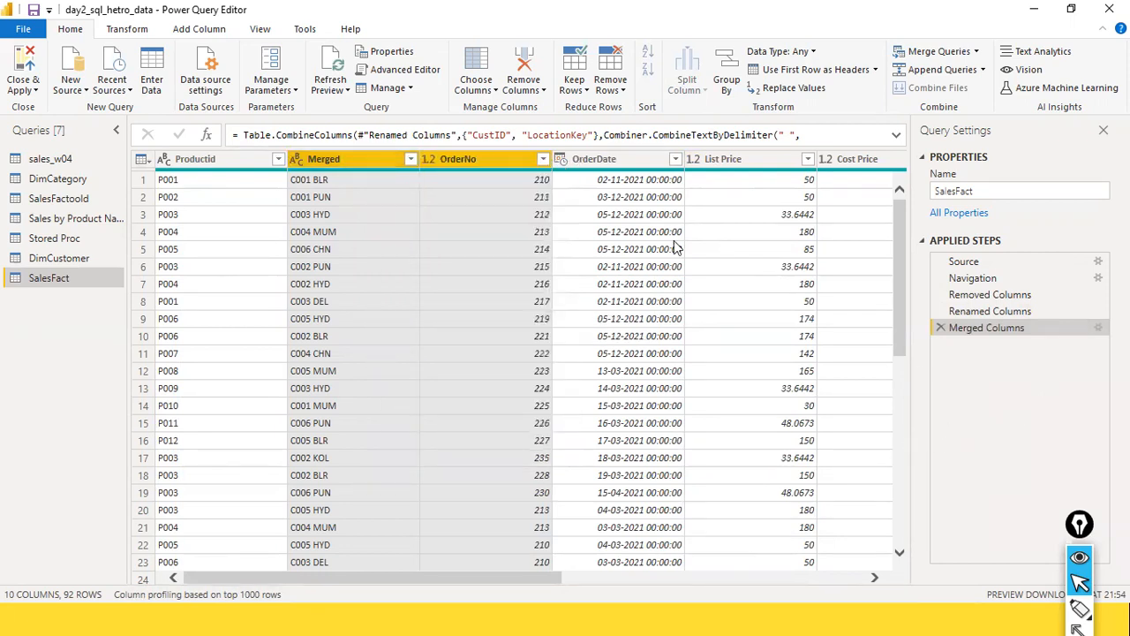
left_click(353, 161)
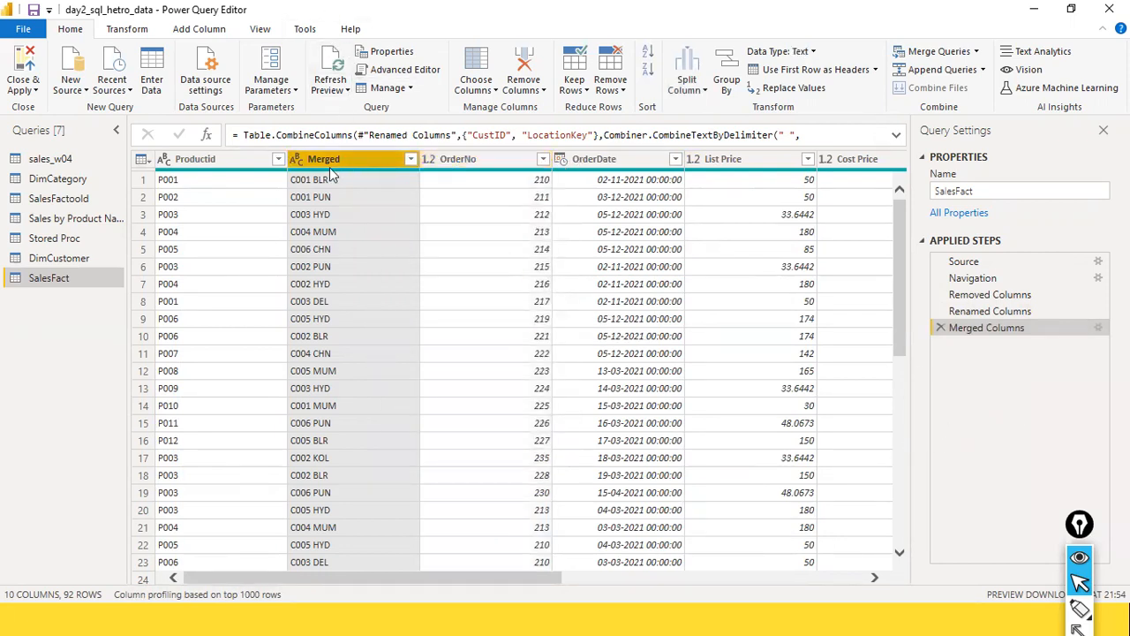
right_click(369, 162)
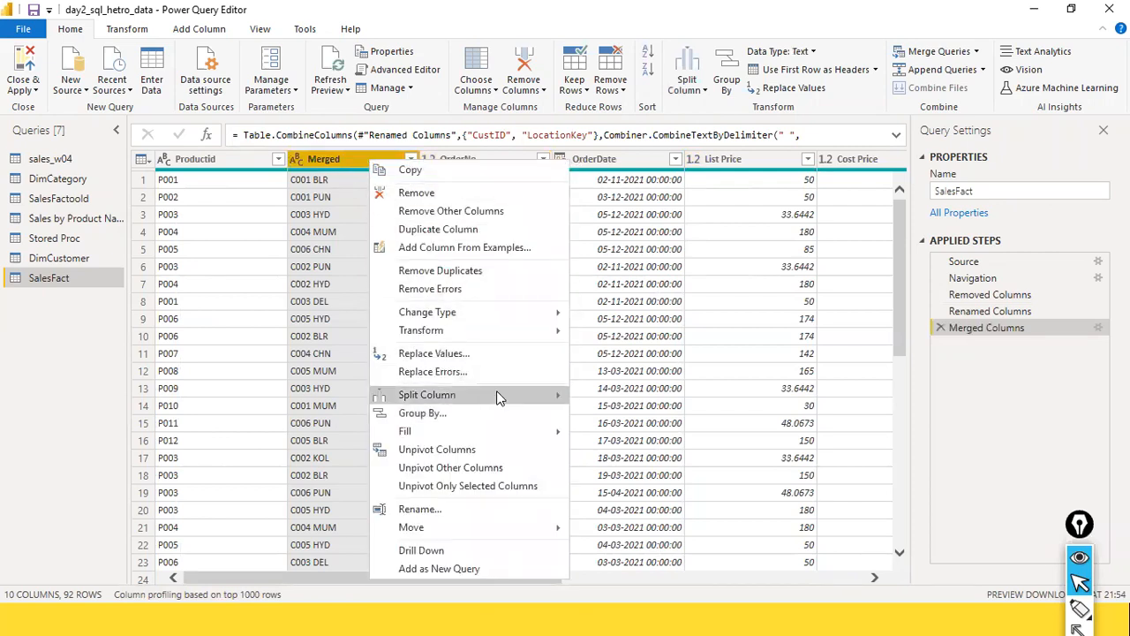
left_click(314, 6)
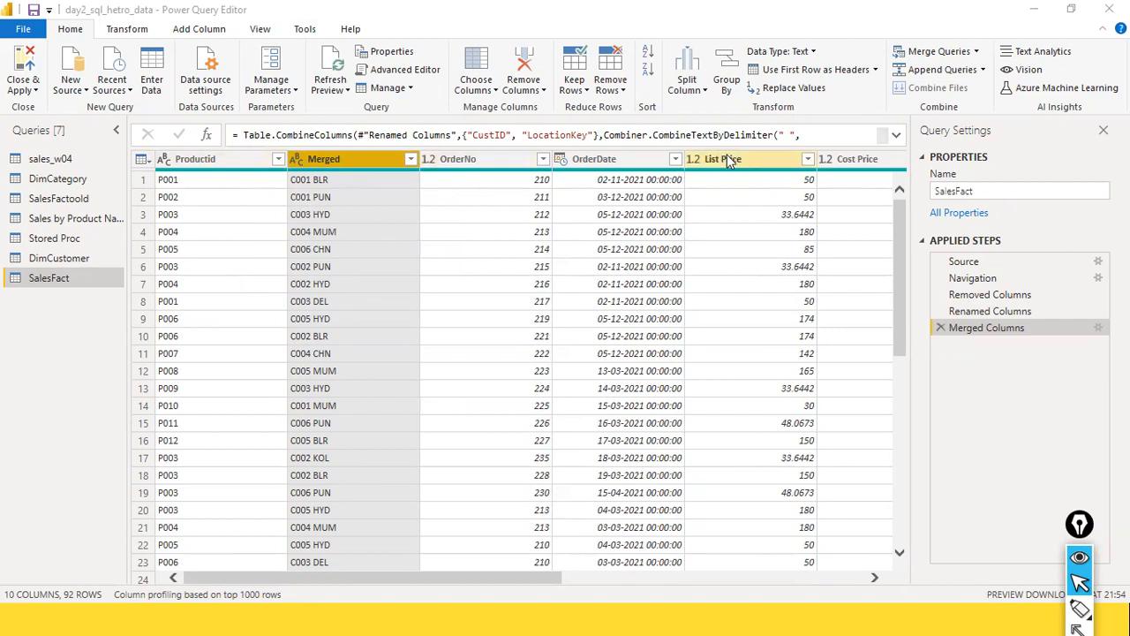
right_click(330, 163)
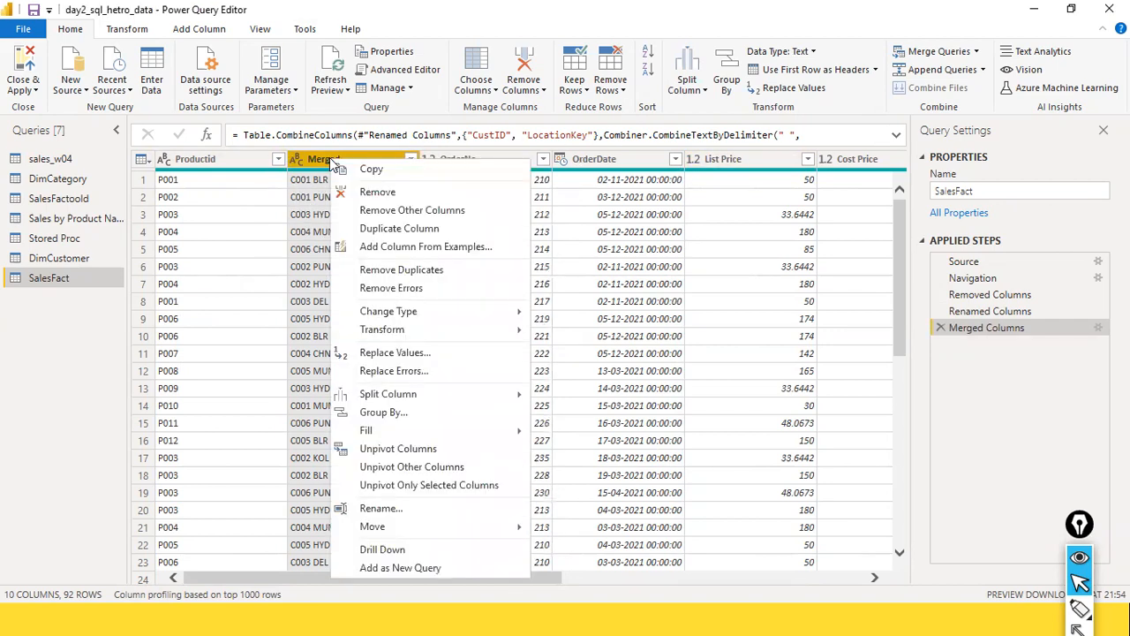
mouse_move(441, 400)
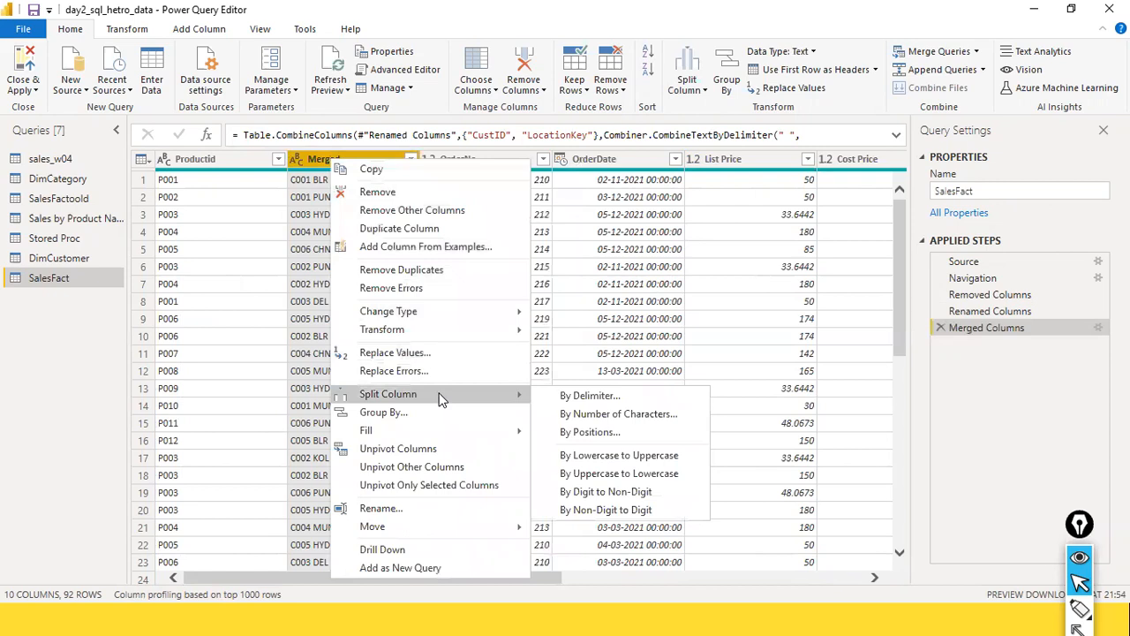
left_click(275, 28)
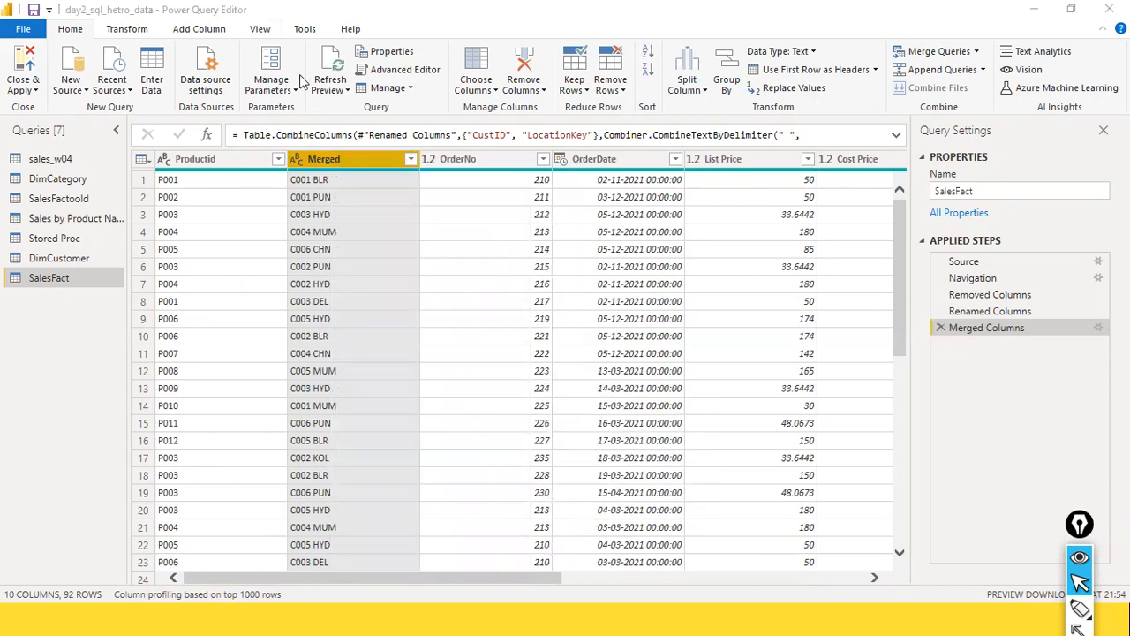
Split the Merged column by the Space delimiter at each occurrence.
right_click(367, 161)
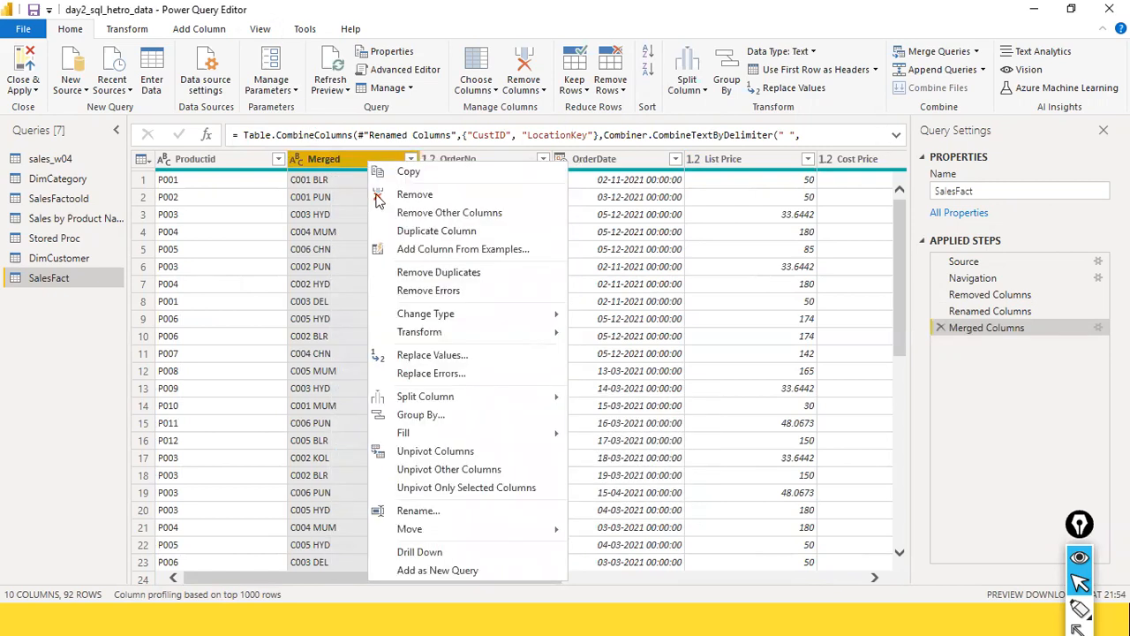
mouse_move(463, 403)
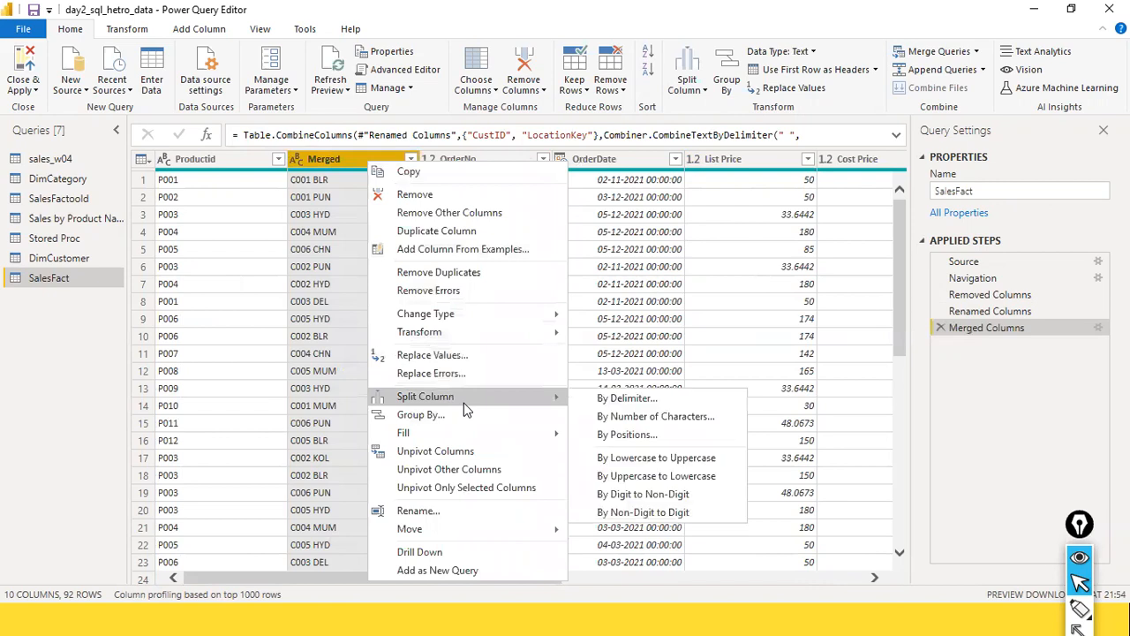
left_click(606, 400)
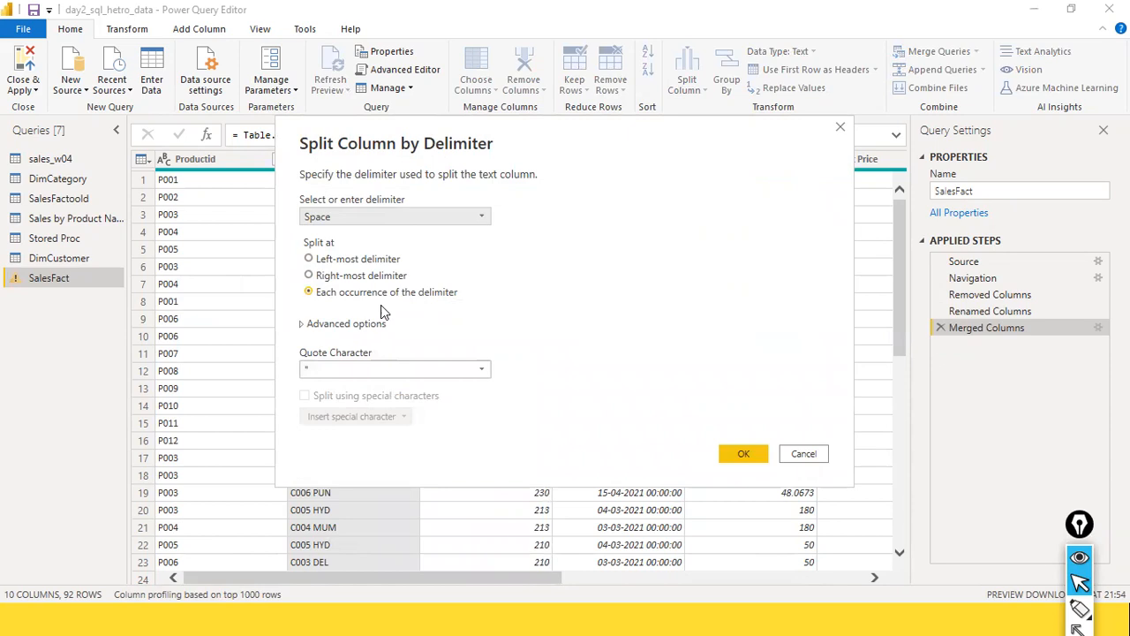
left_click(746, 453)
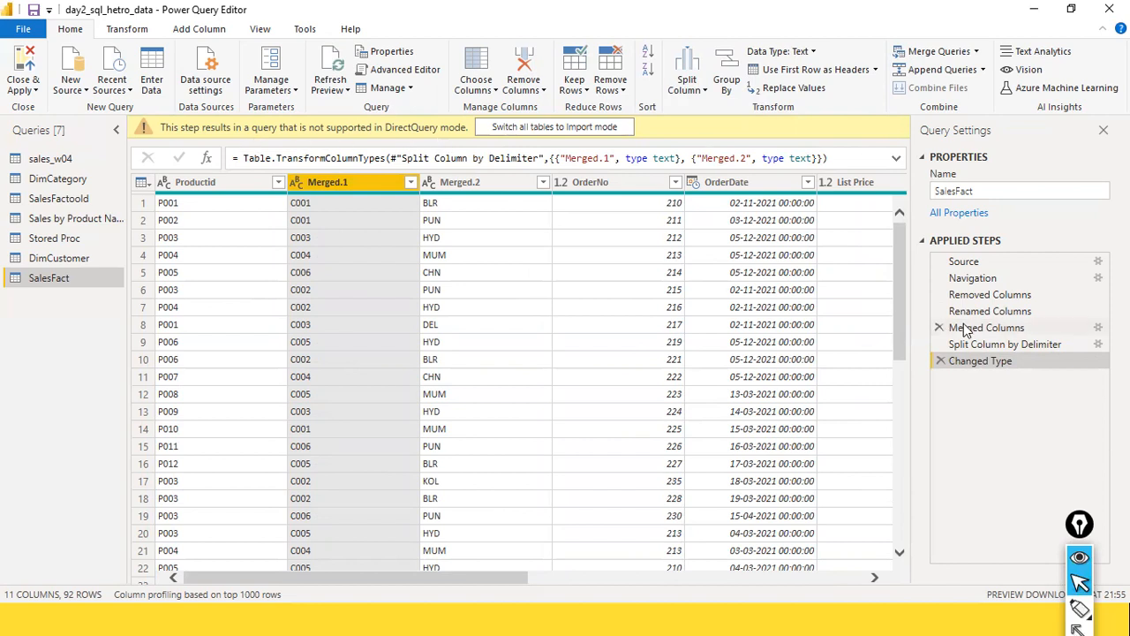
Check whether Changed Type offers View Native Query, and delete the Changed Type and Split Column by Delimiter steps.
right_click(980, 366)
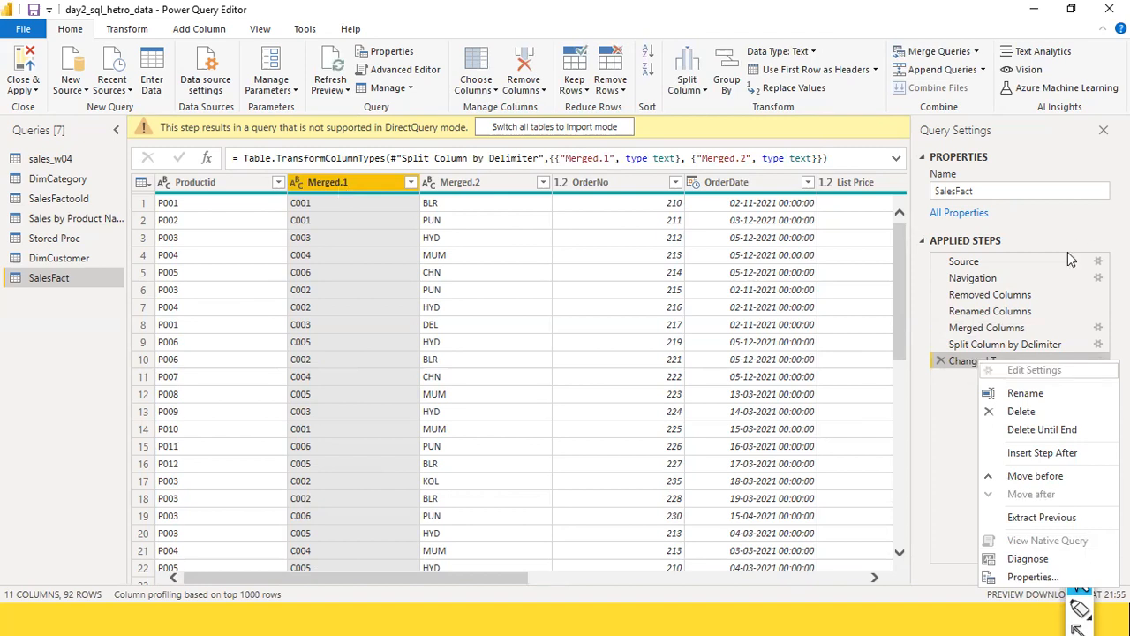
left_click(1051, 166)
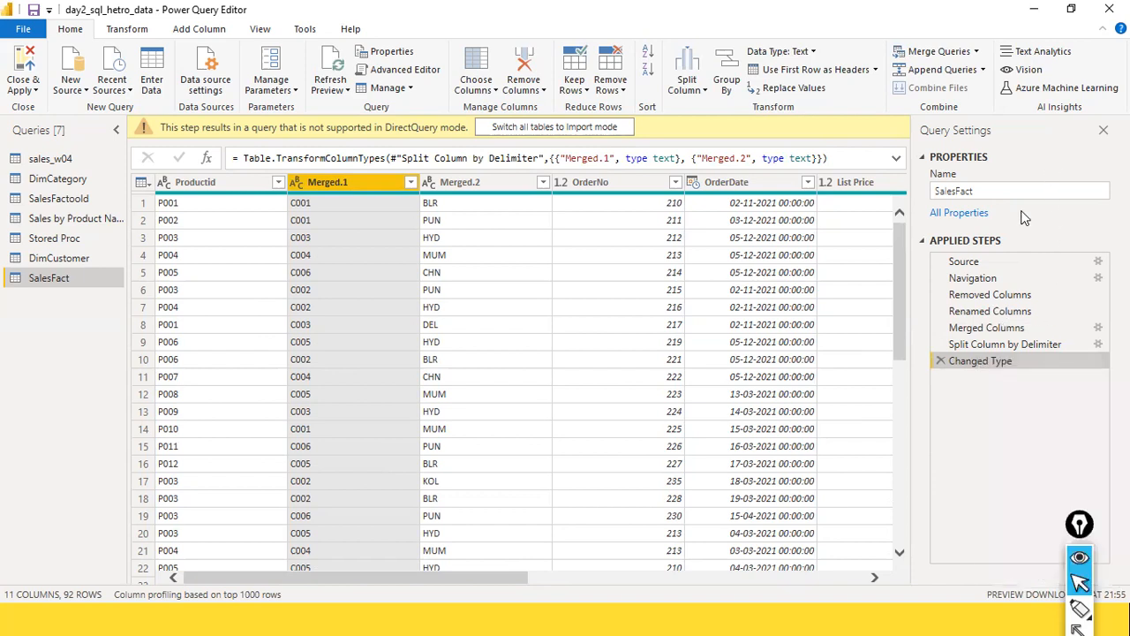
left_click(940, 361)
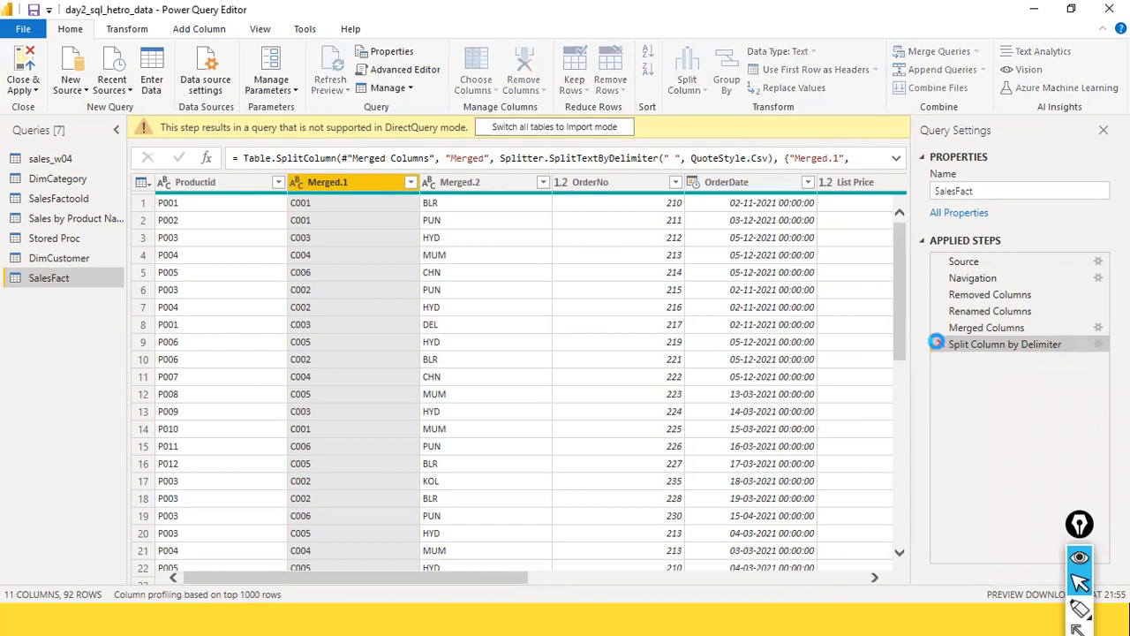
left_click(939, 344)
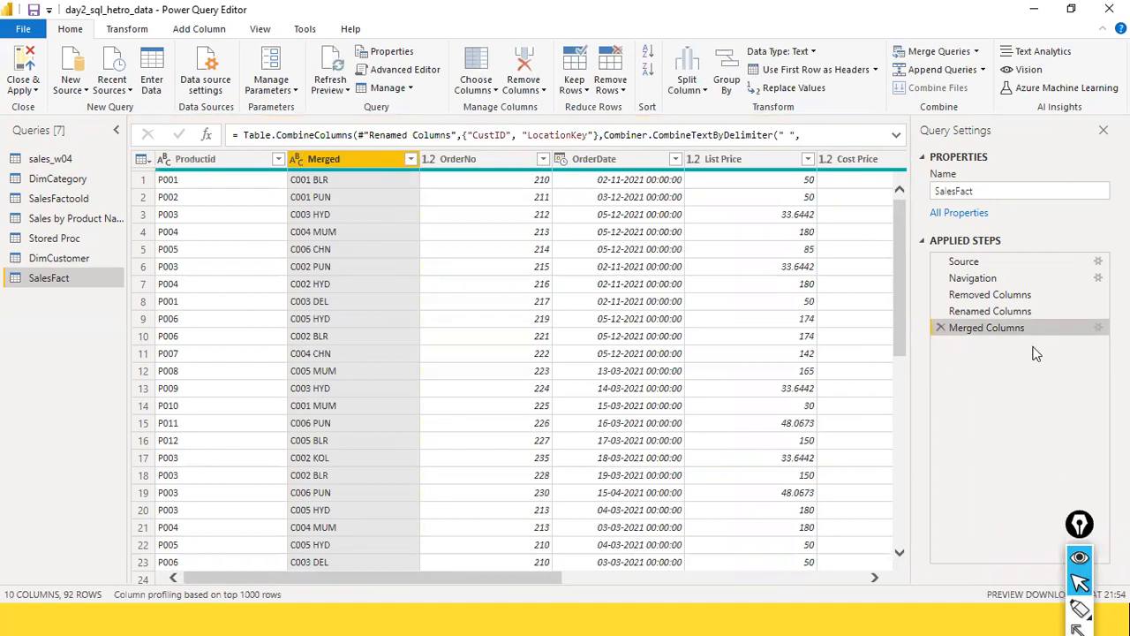
Split the Merged column by delimiter again, using Space at each occurrence of the delimiter.
right_click(346, 161)
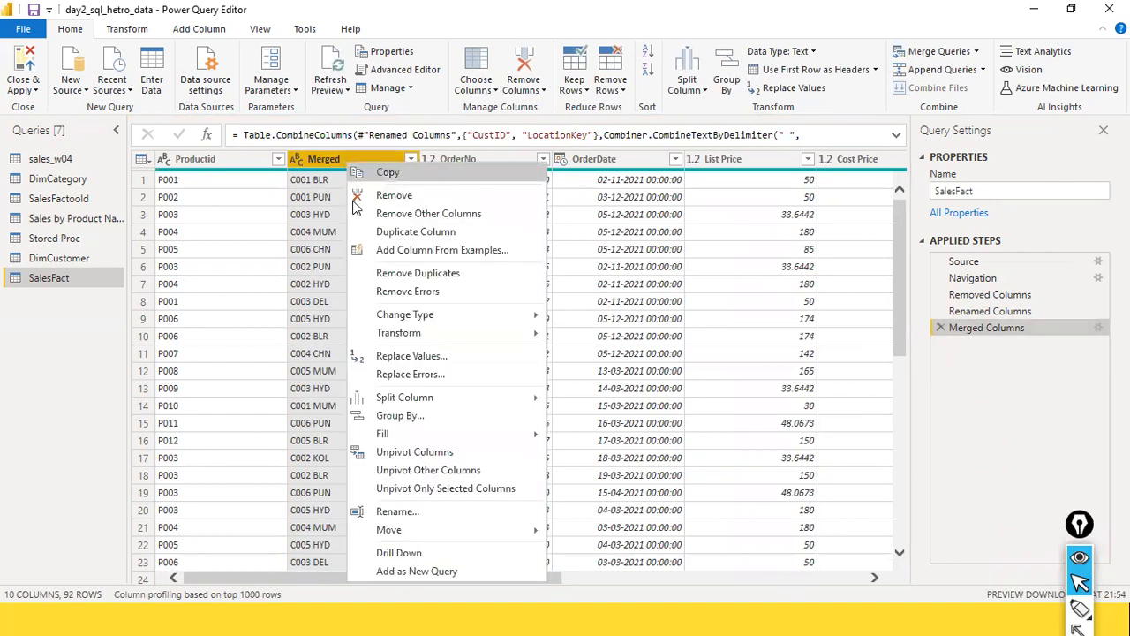
mouse_move(416, 332)
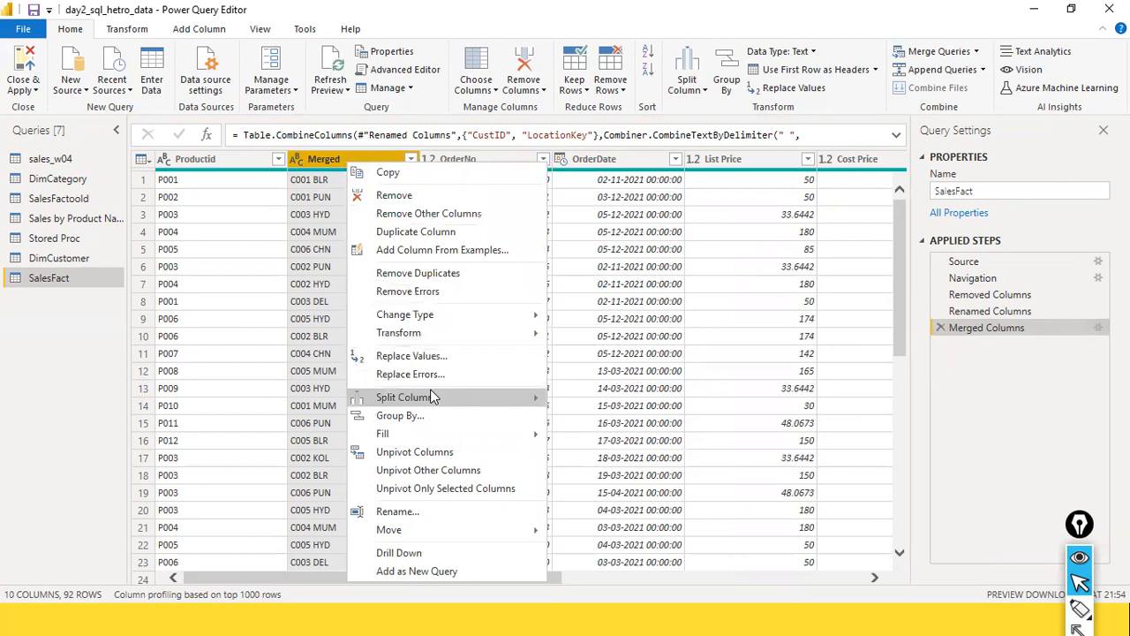
left_click(601, 407)
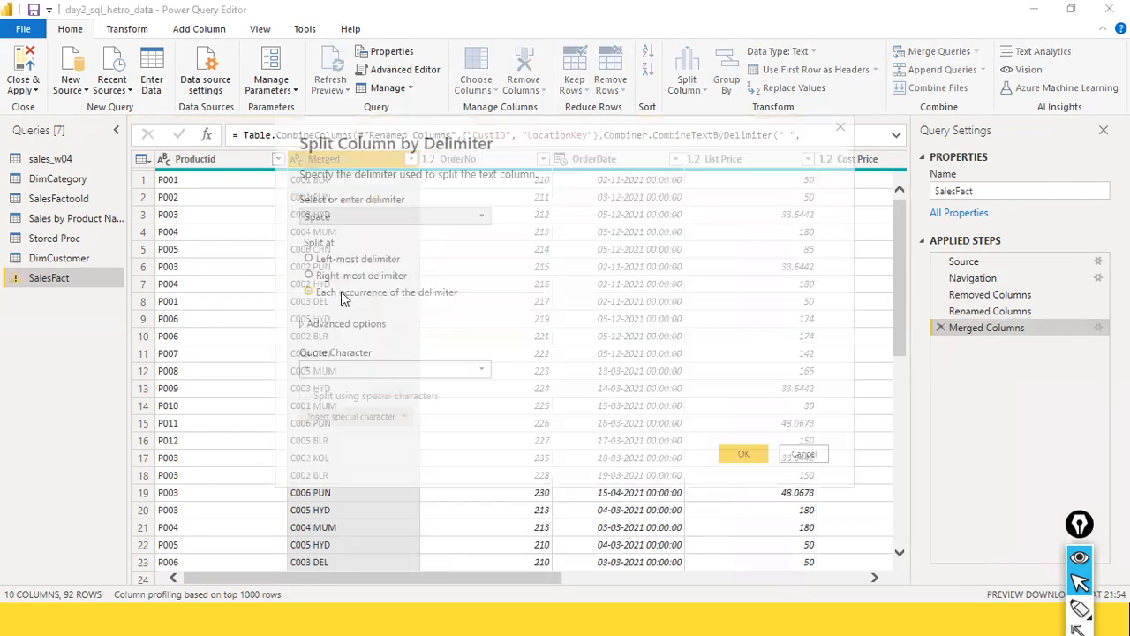
left_click(733, 454)
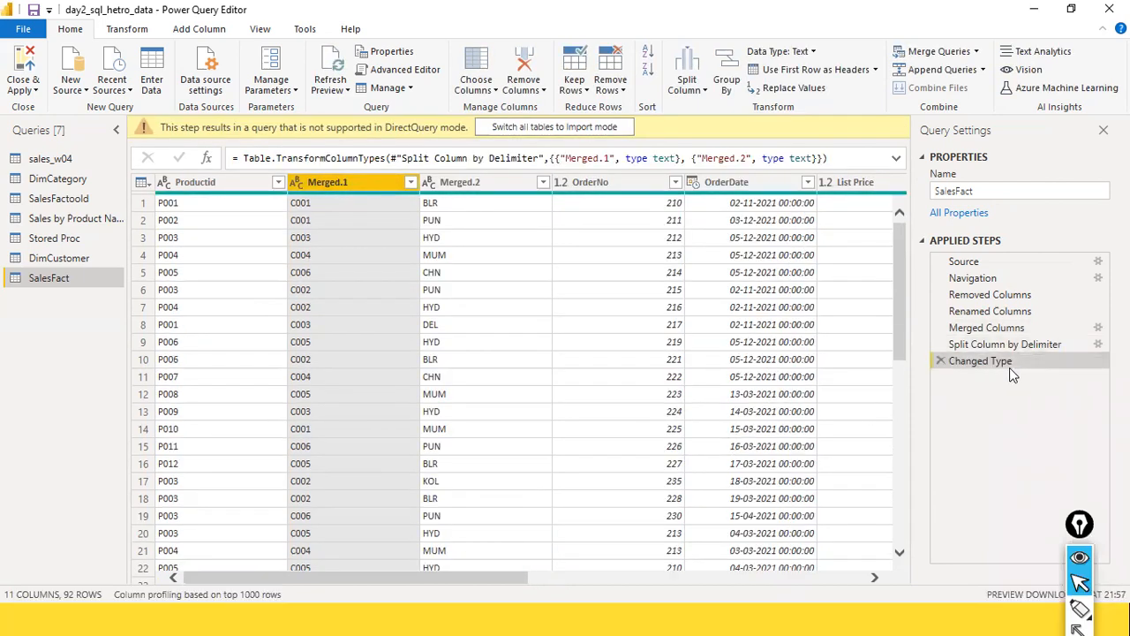
Delete the Changed Type, Split Column by Delimiter and Merged Columns steps from the SalesFact query.
left_click_drag(953, 413, 943, 375)
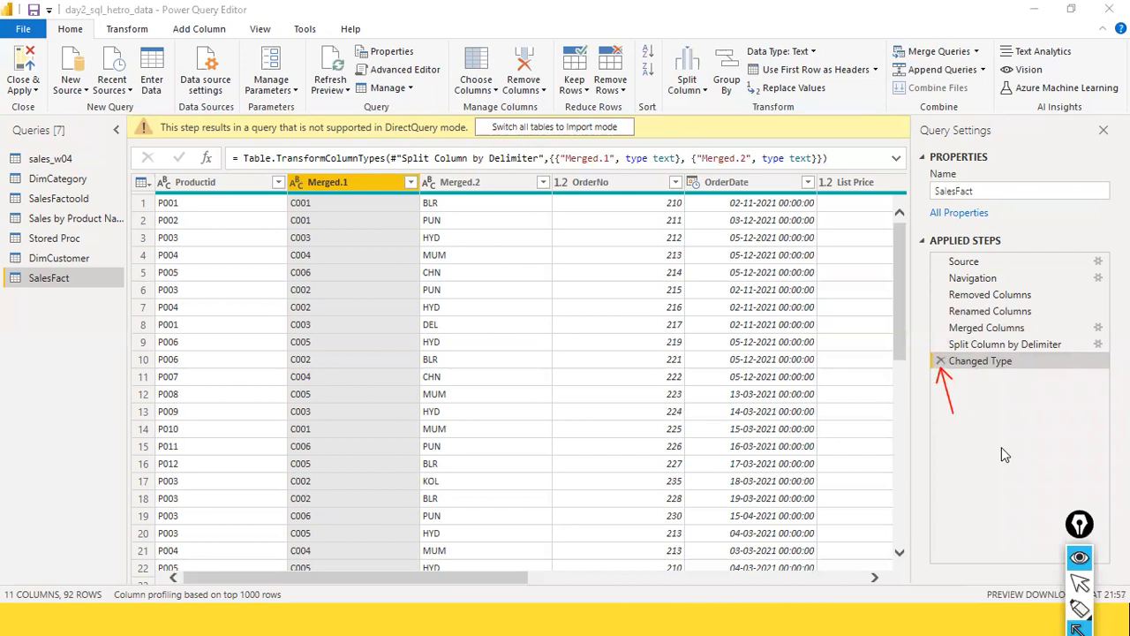
key("ctrl+F1")
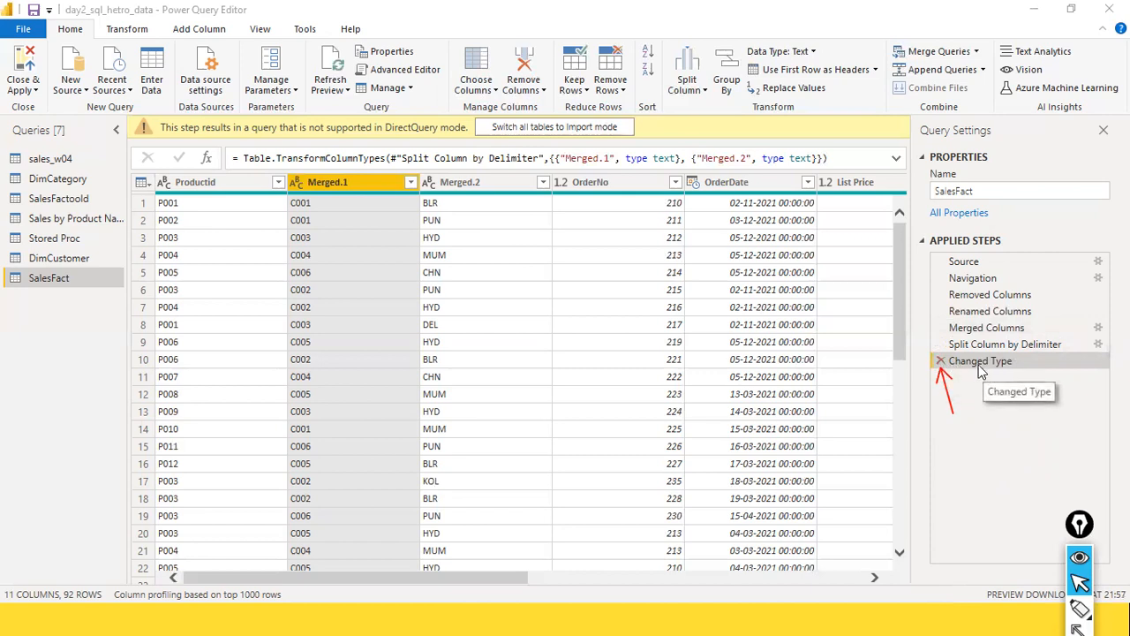
left_click(940, 361)
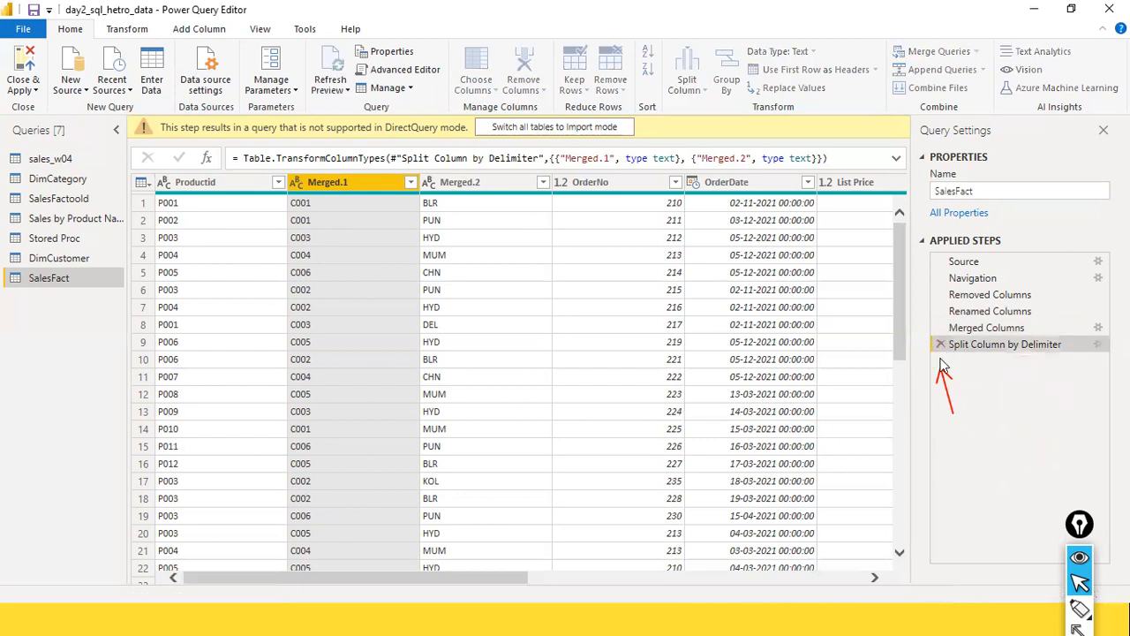
left_click(940, 345)
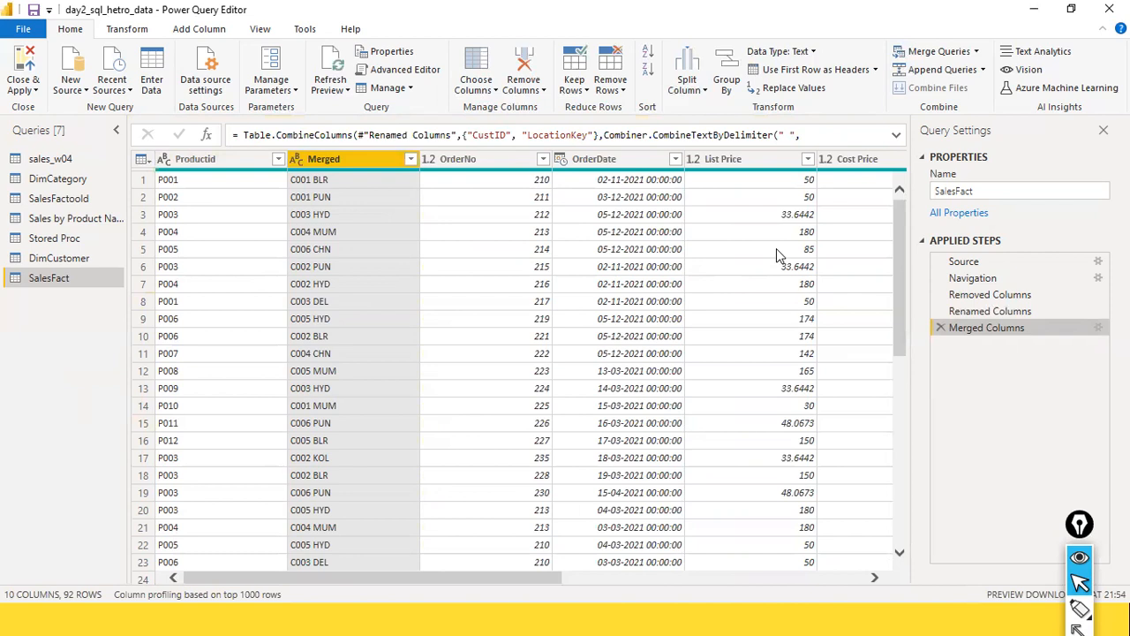
left_click(940, 329)
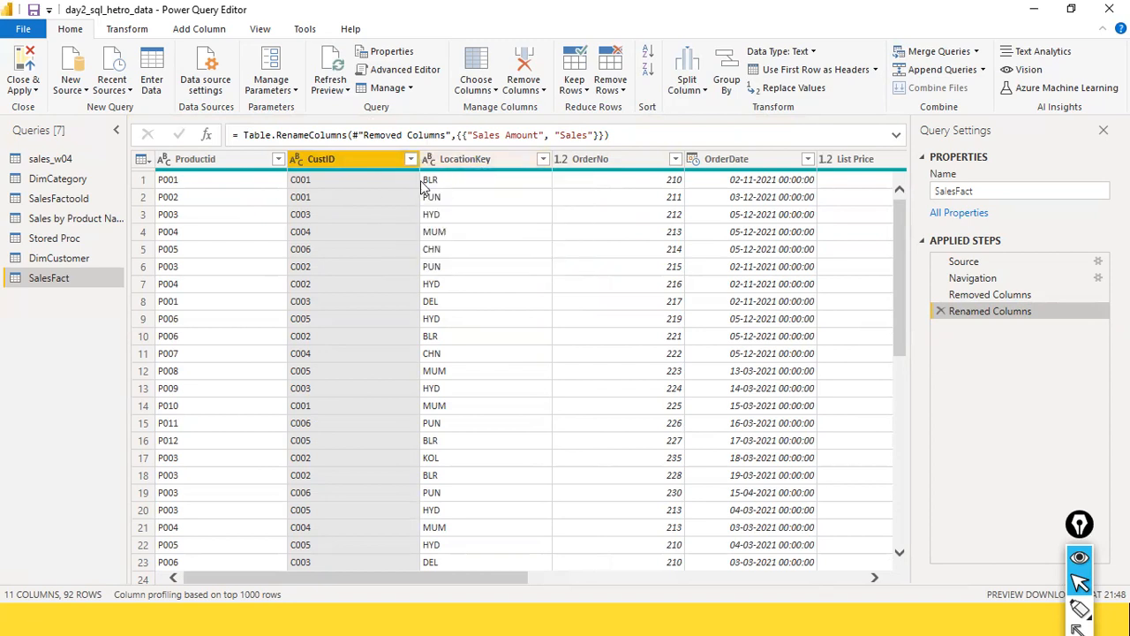
right_click(356, 163)
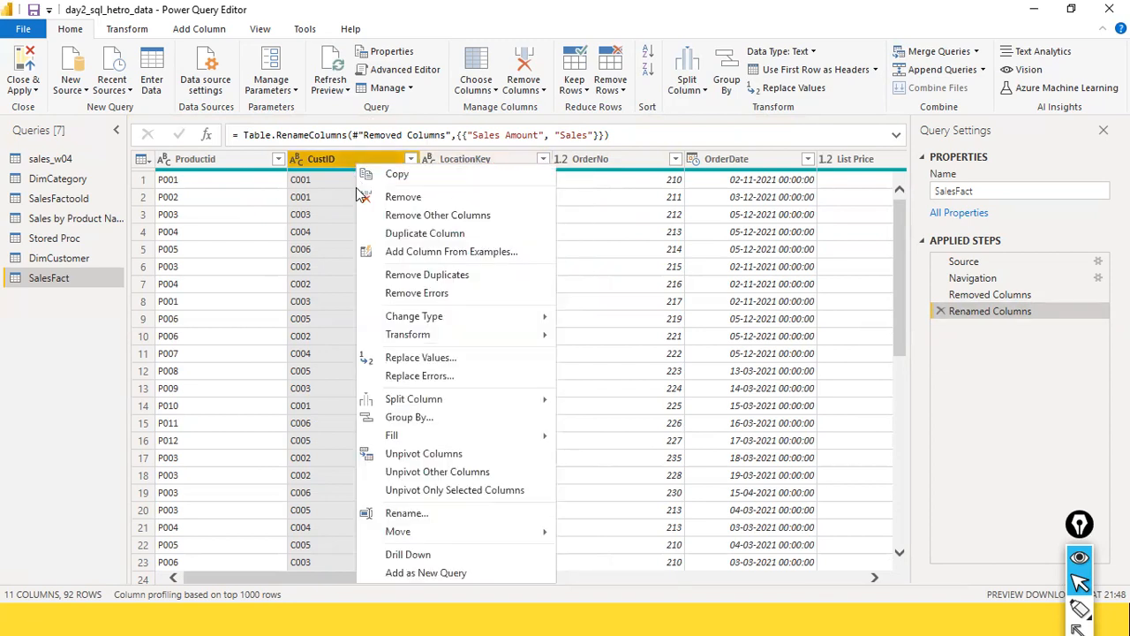
left_click(817, 19)
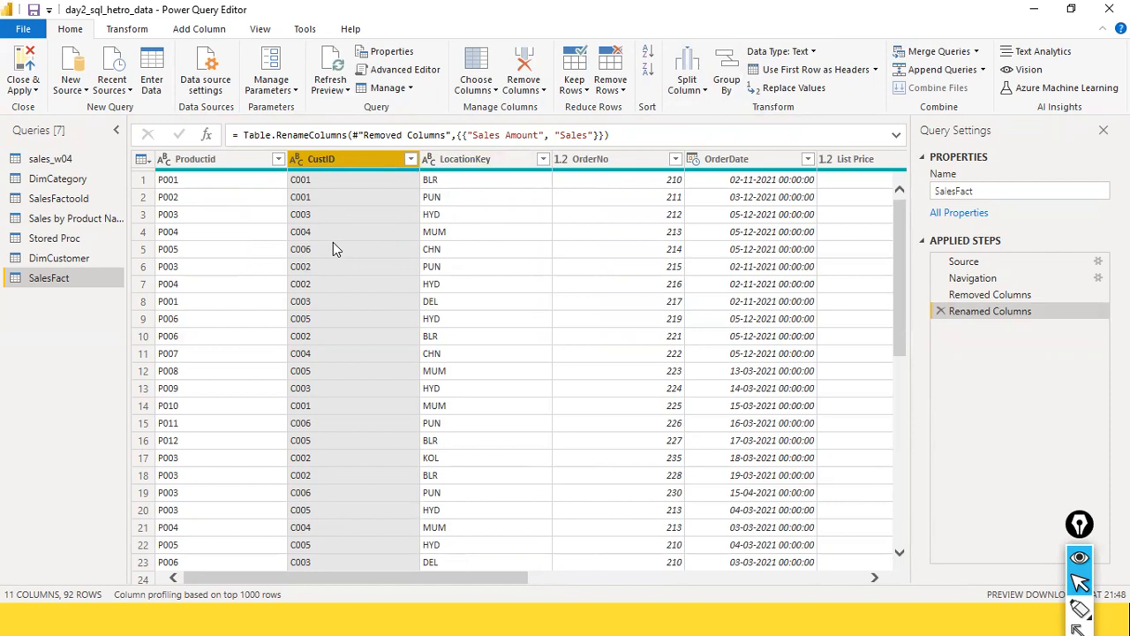
Switch to the main Power BI Desktop window and show the Report view.
key("alt+Tab")
key("alt+Tab")
key("alt+Tab")
key("alt+Tab")
key("alt+Tab")
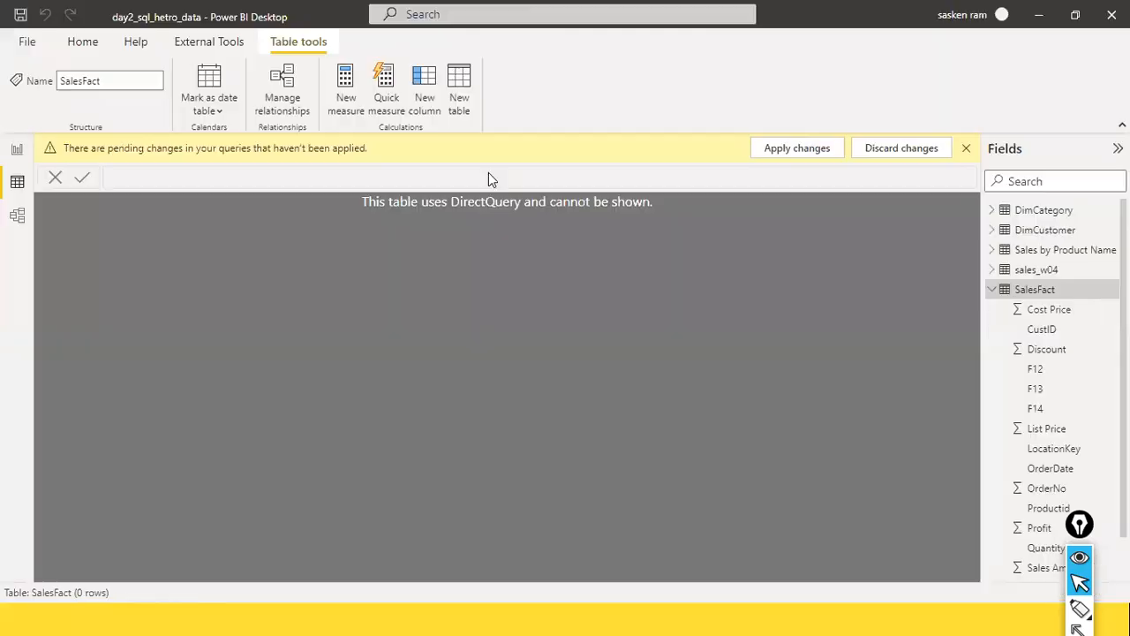
key("alt+Tab")
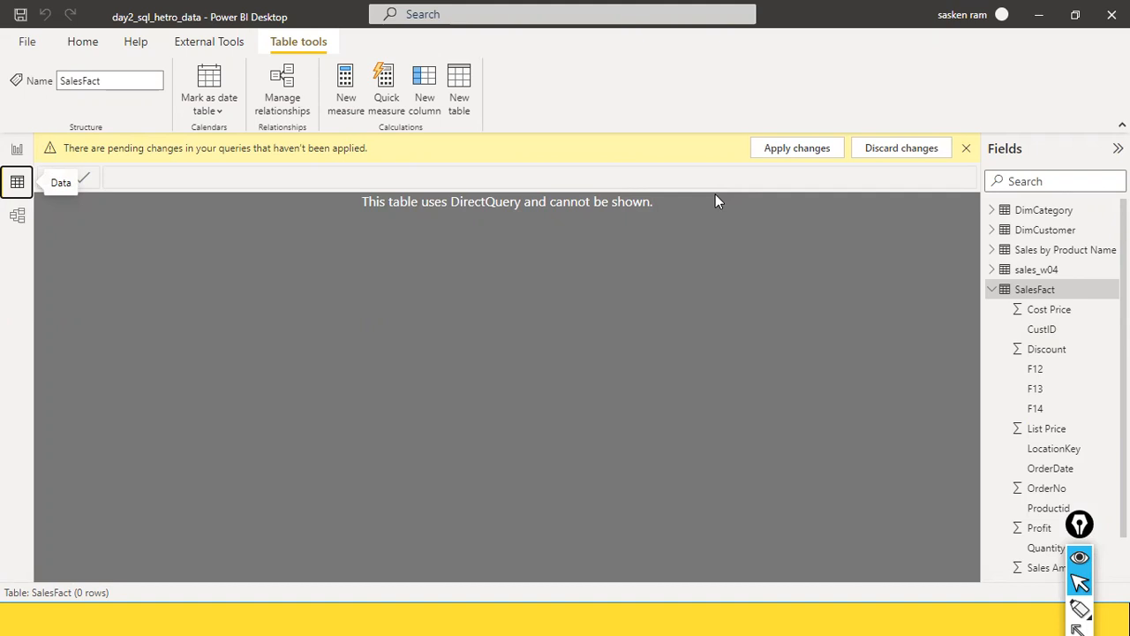
left_click(34, 44)
left_click(901, 263)
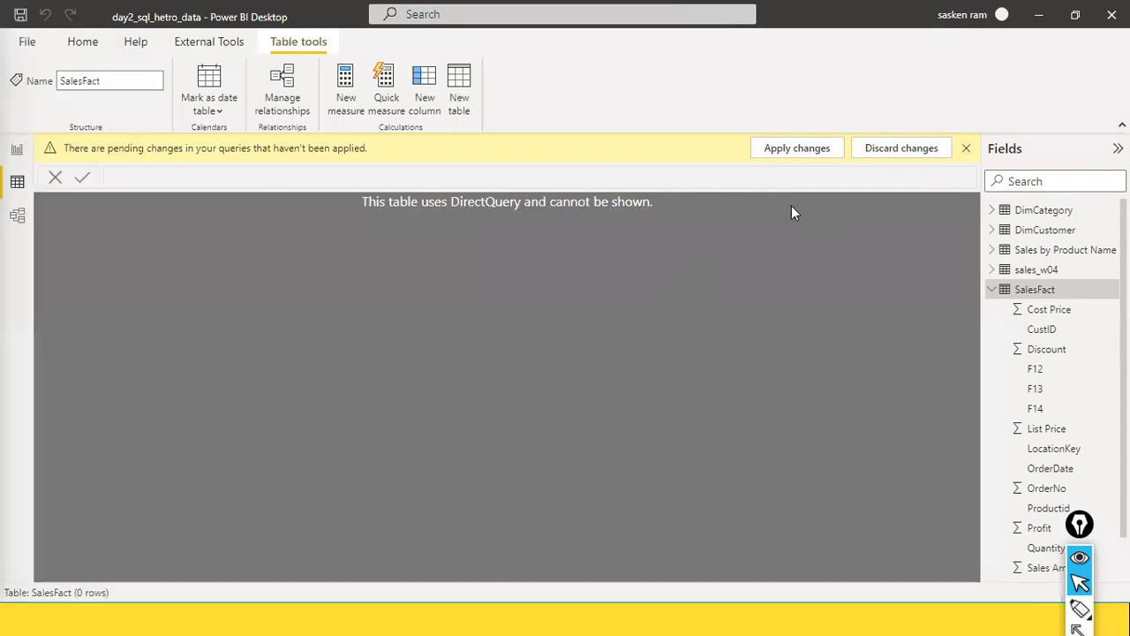
left_click(71, 44)
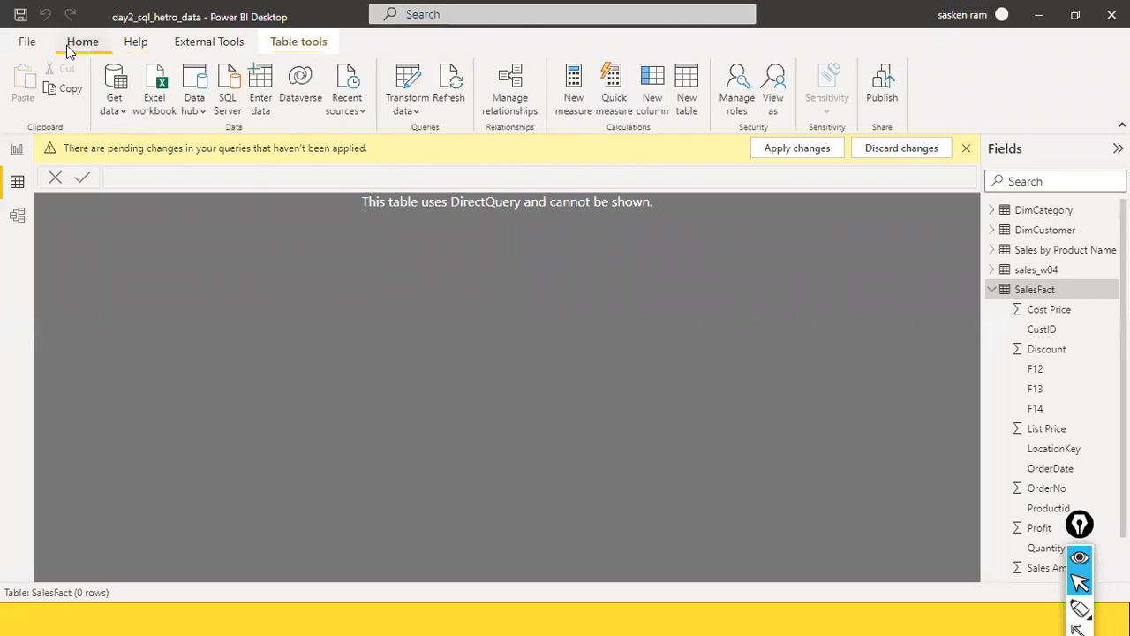
left_click(29, 45)
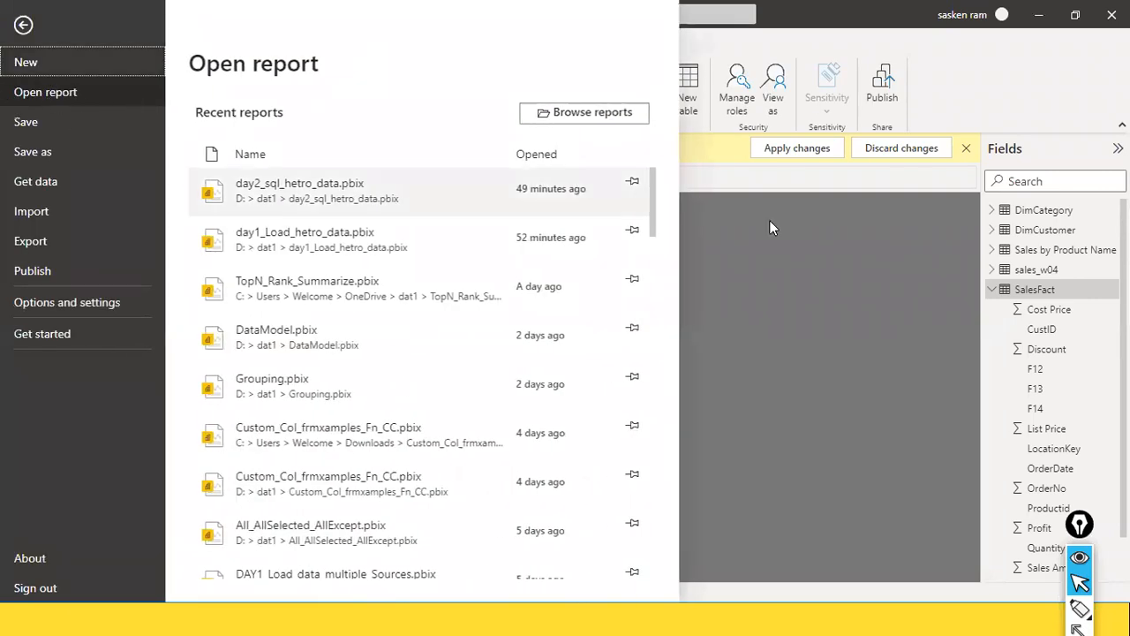
left_click(915, 265)
left_click(16, 150)
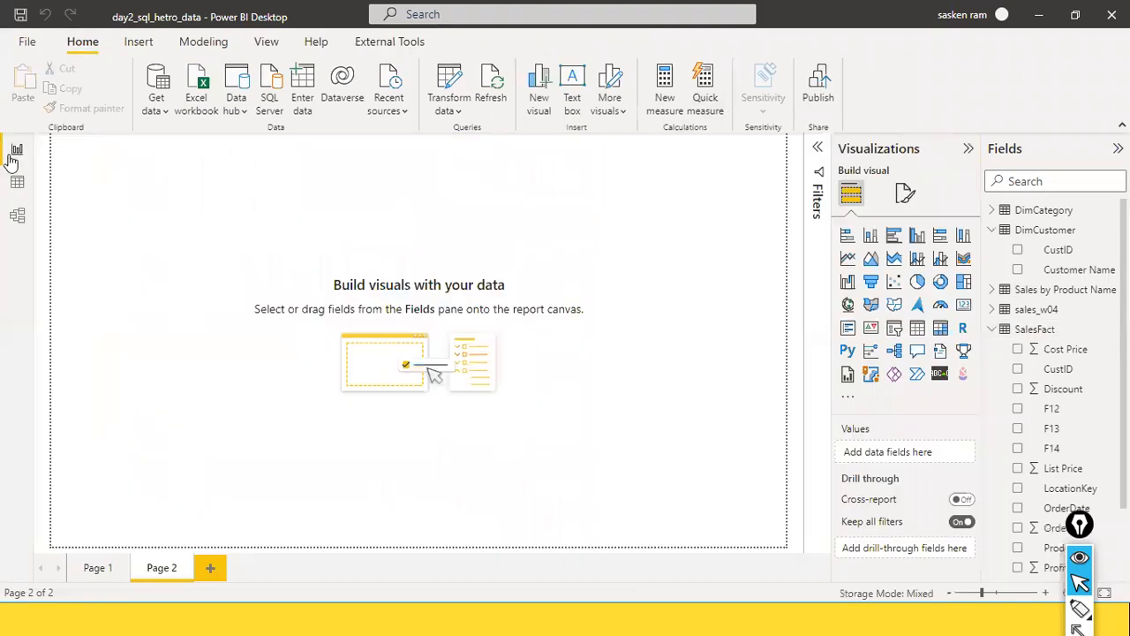
Go back to Power Query Editor, apply the pending SalesFact query changes, and return to the report.
key("alt+Tab")
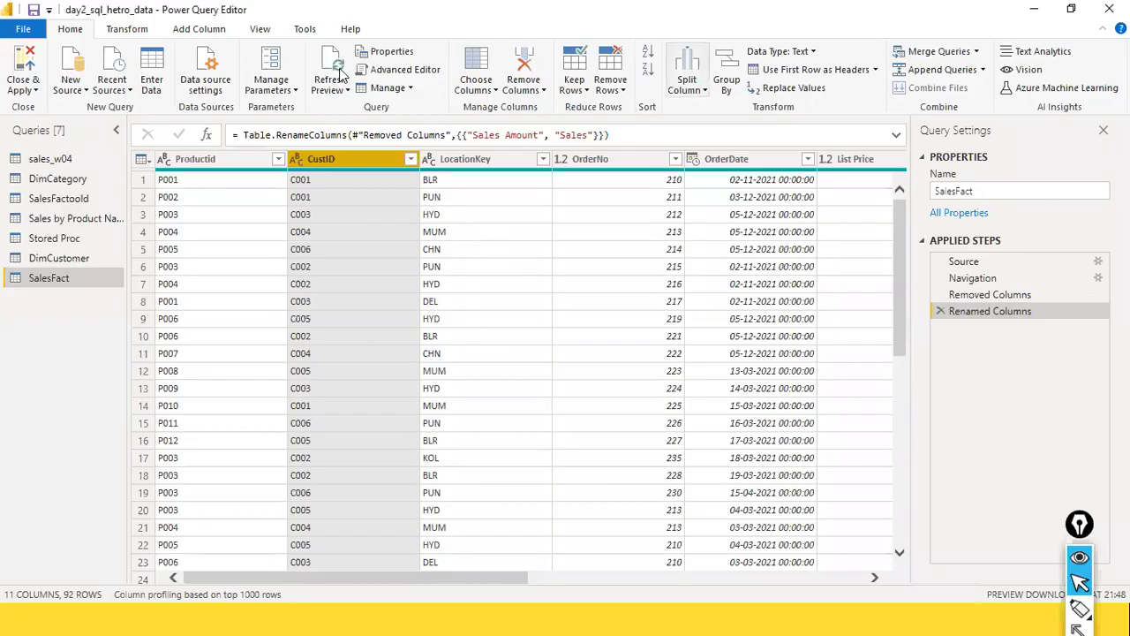
left_click(31, 29)
key("Escape")
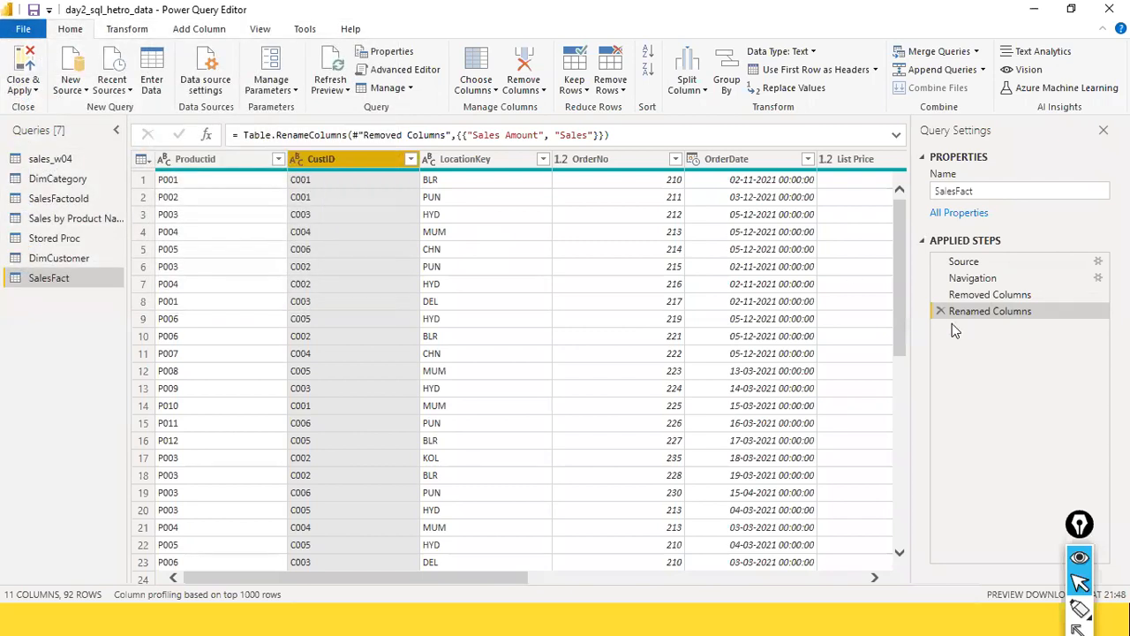
key("alt+Tab")
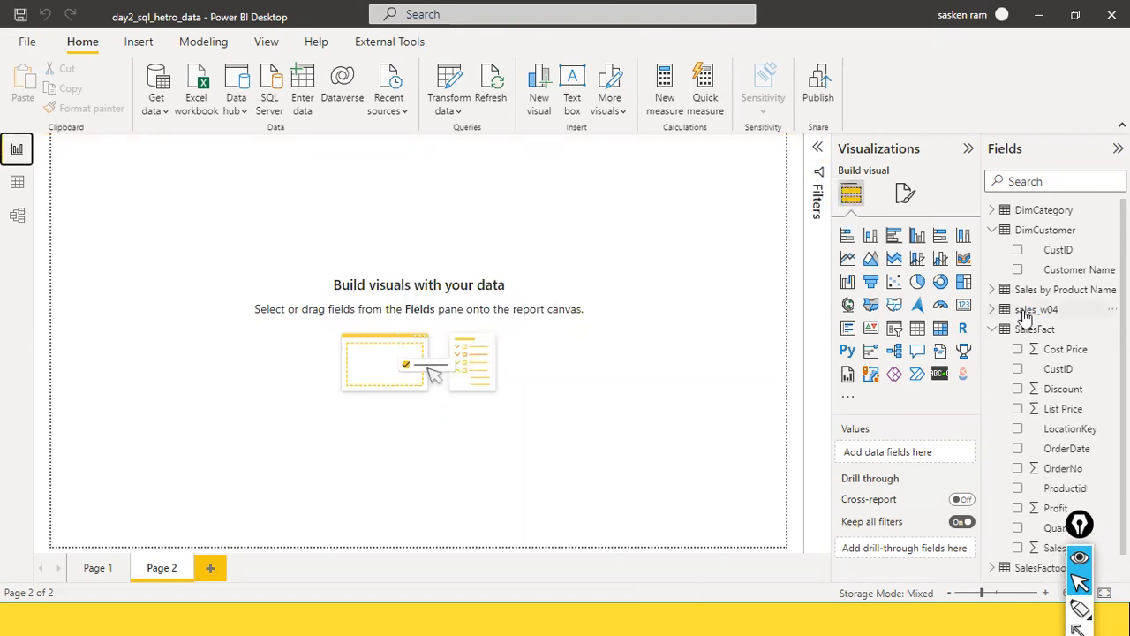
Examine SalesFact in the Data view and point out the renamed Sales field in its field list.
left_click(17, 183)
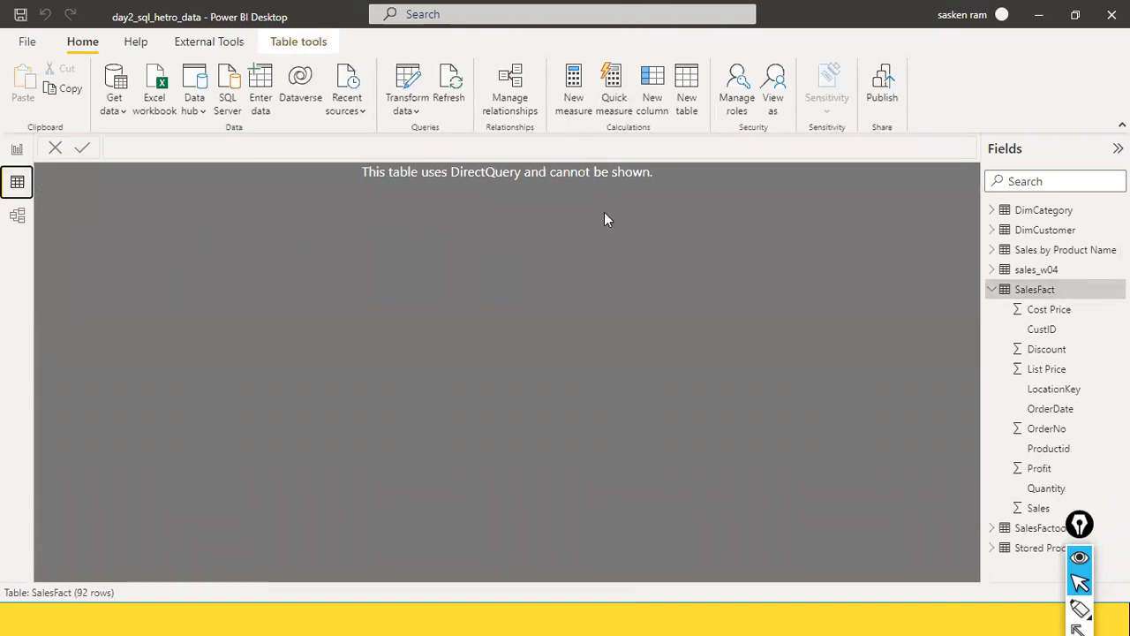
left_click(17, 152)
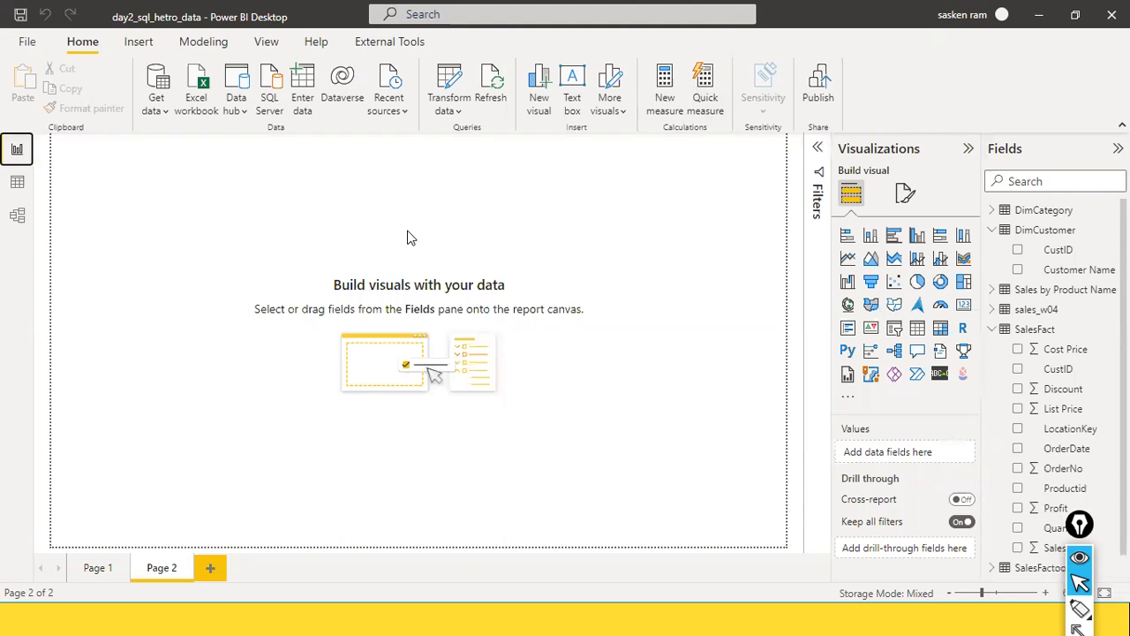
left_click(16, 185)
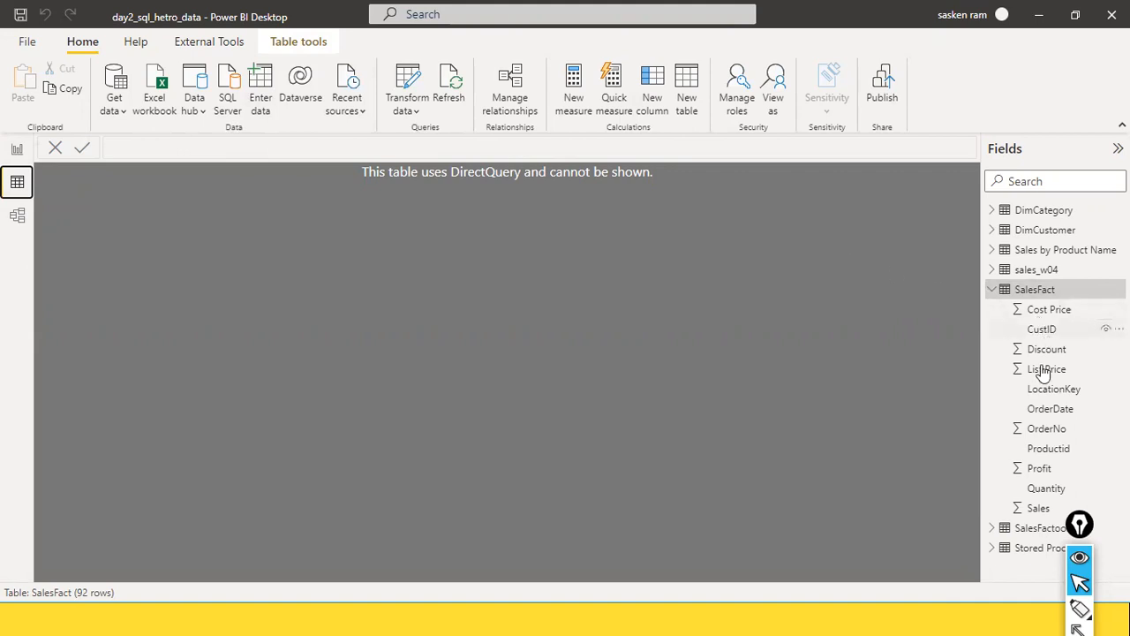
key("ctrl+shift+a")
mouse_move(795, 454)
left_mouse_down()
mouse_move(919, 469)
mouse_move(983, 509)
mouse_move(1015, 509)
left_mouse_up()
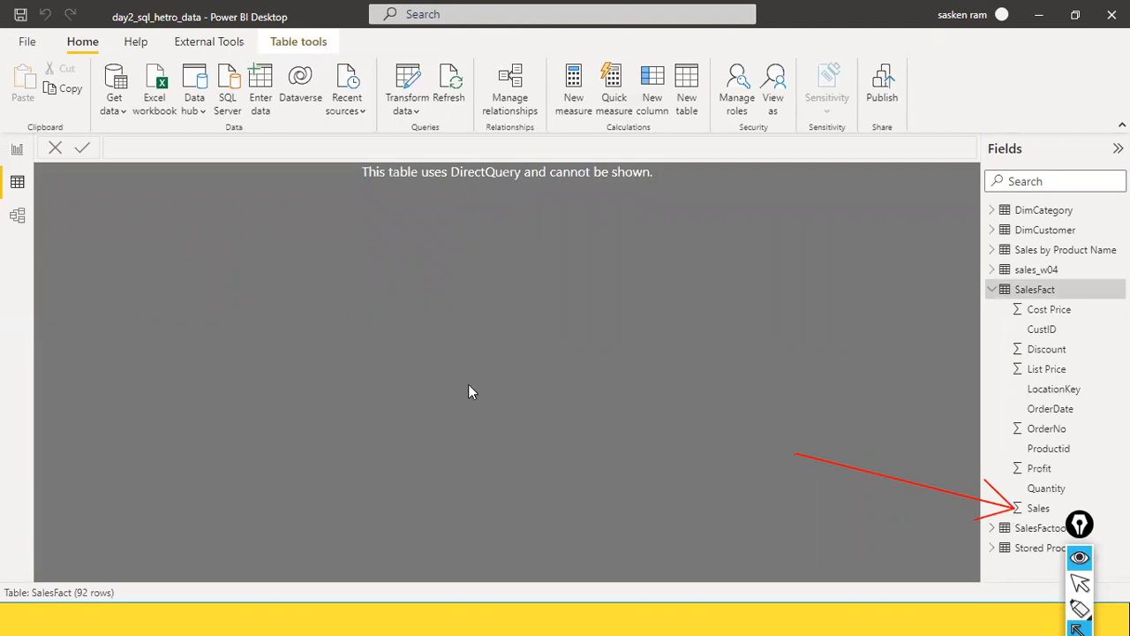
Switch to SQL Server Management Studio and rerun the whole SELECT TOP (1000) query on Marketing.dbo.SalesFact to check the source column names.
key("alt+Tab")
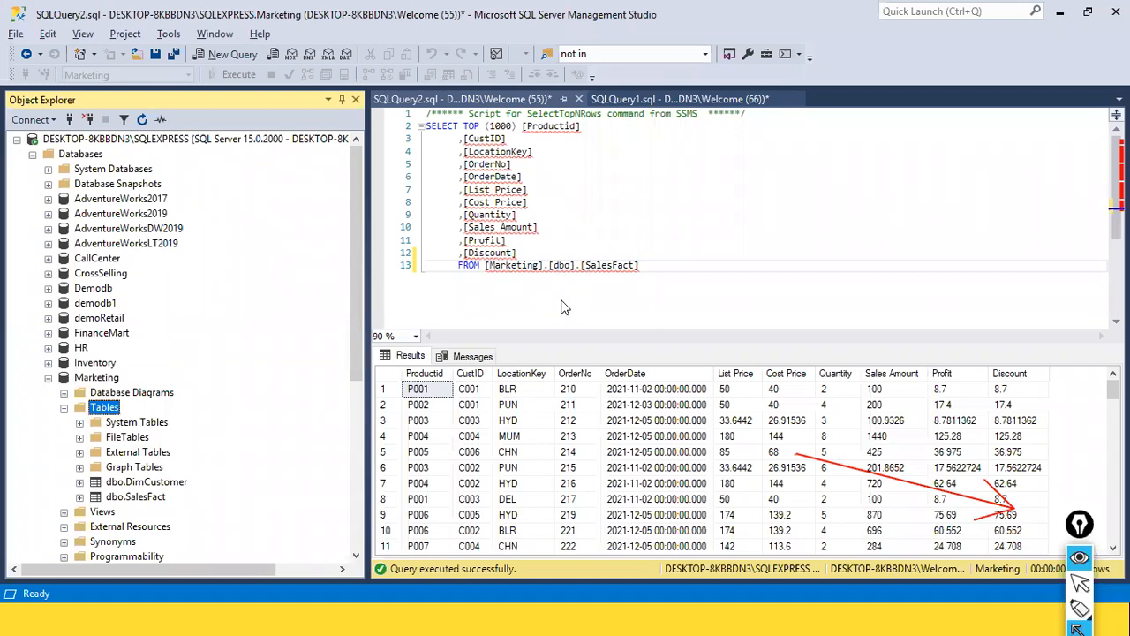
key("ctrl+shift+2")
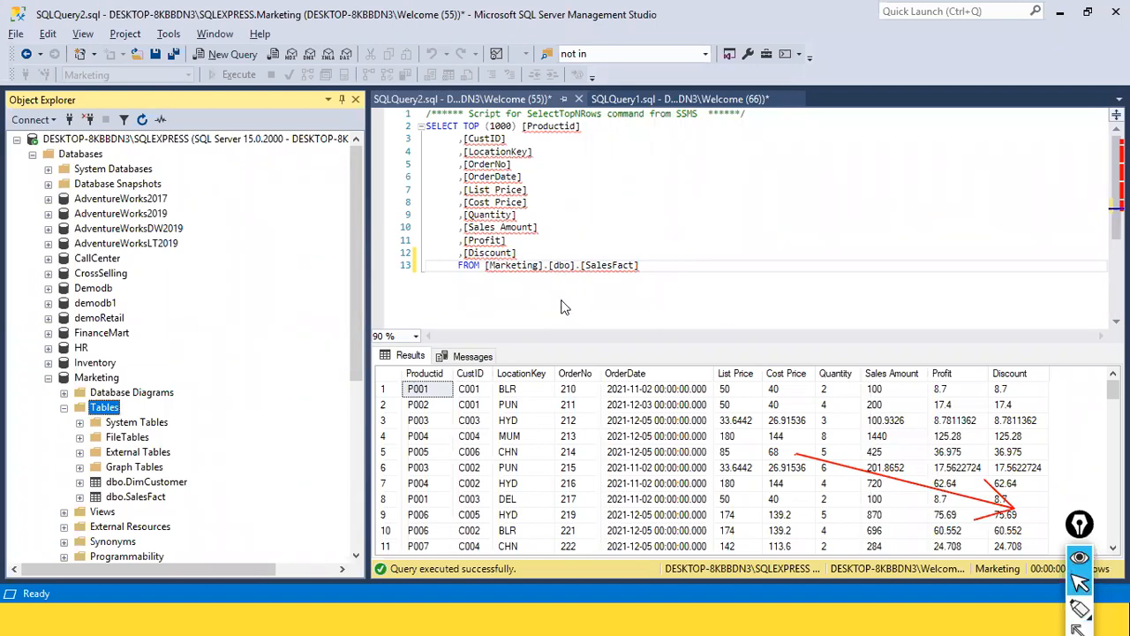
left_click(565, 308)
key("ctrl+a")
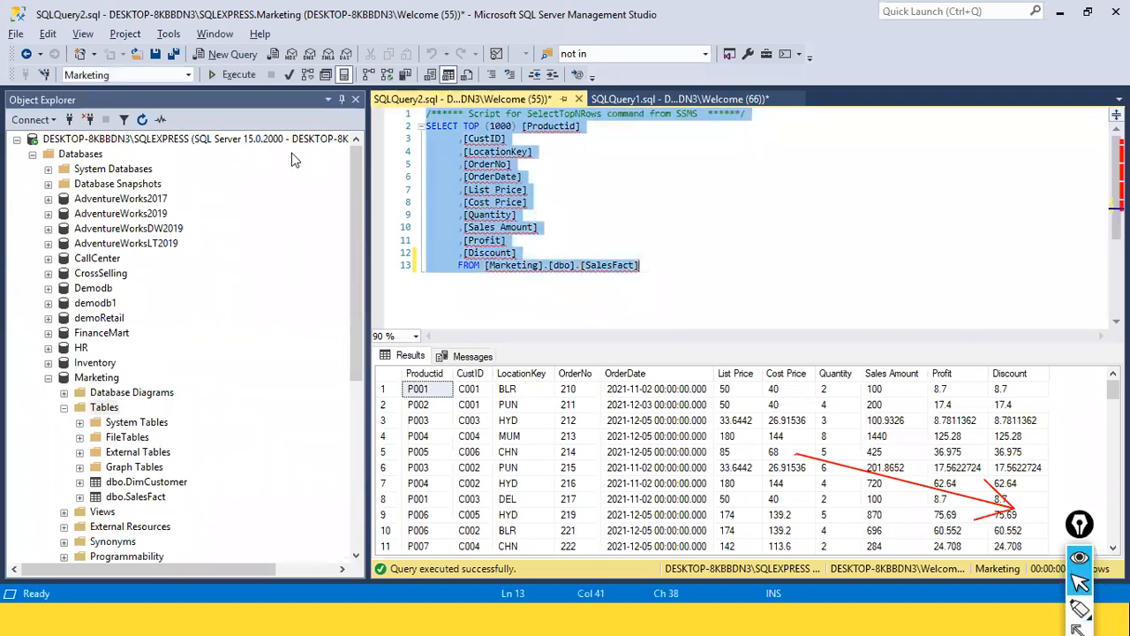
left_click(227, 74)
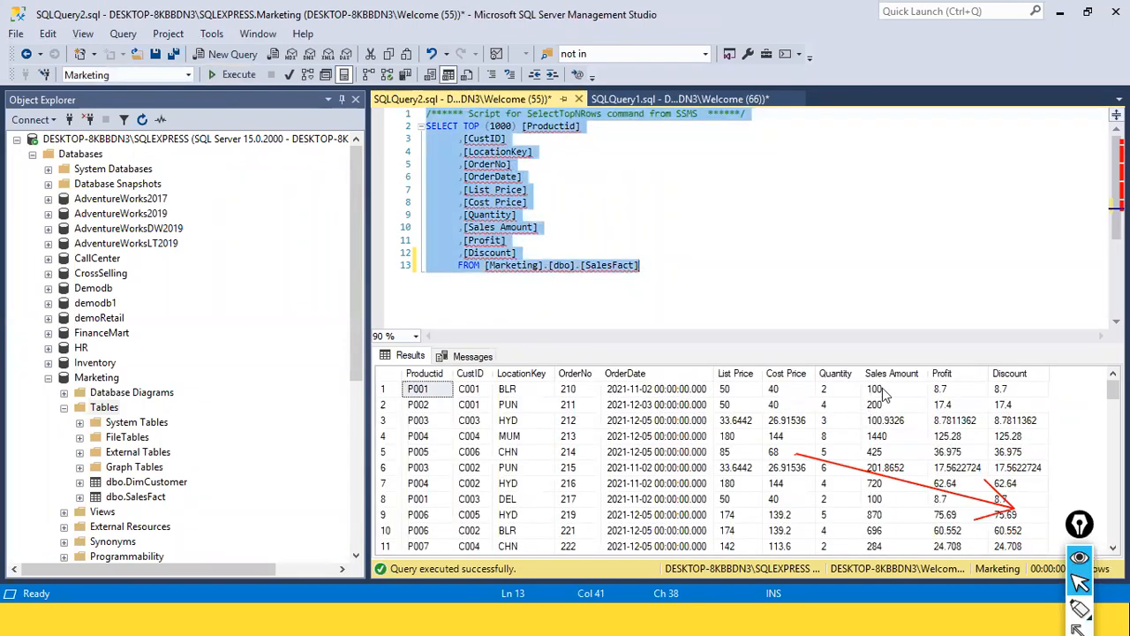
Draw an arrow annotation pointing down at the Sales Amount column header in the query results.
key("ctrl+shift+3")
left_click_drag(877, 289, 882, 361)
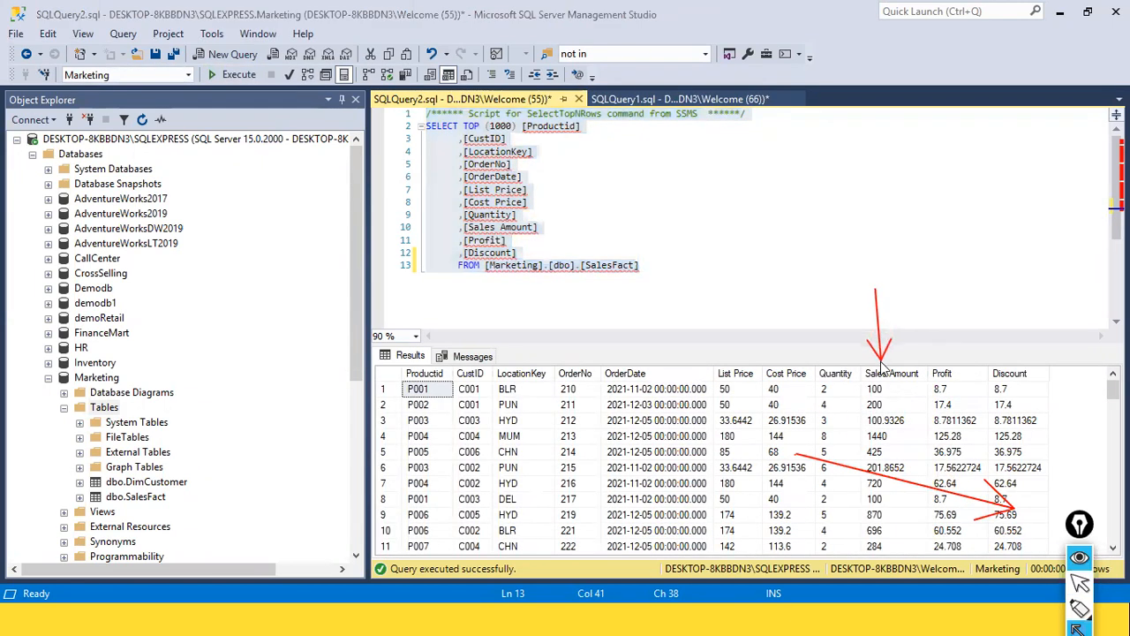
key("ctrl+shift+1")
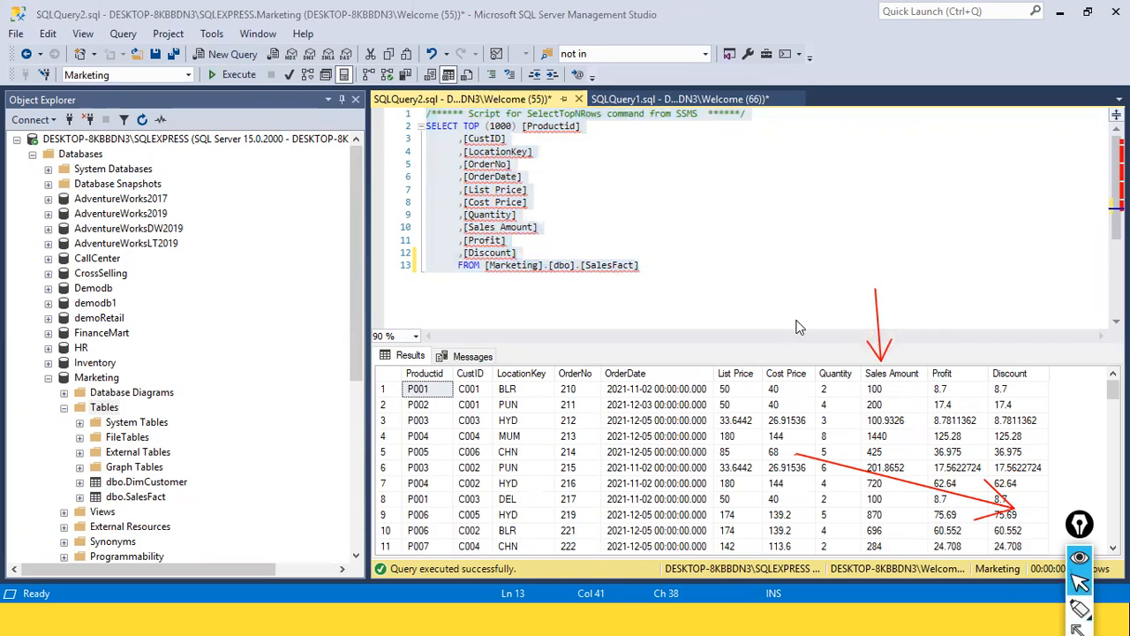
Switch to Power BI Desktop and display the empty Page 2 of the report.
key("alt+Tab")
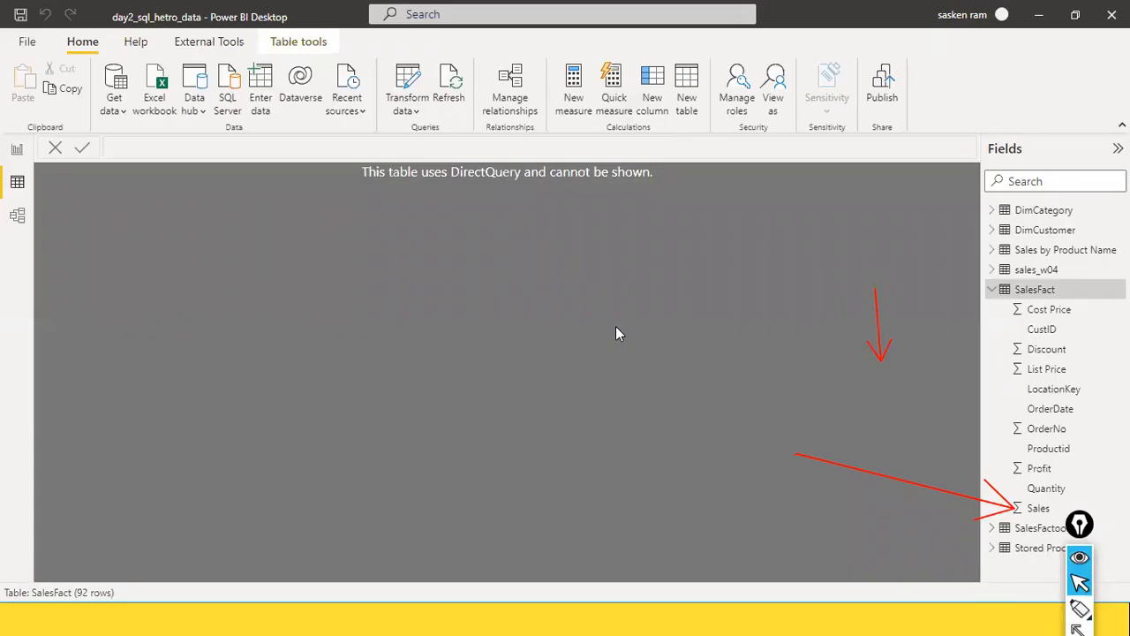
left_click(406, 109)
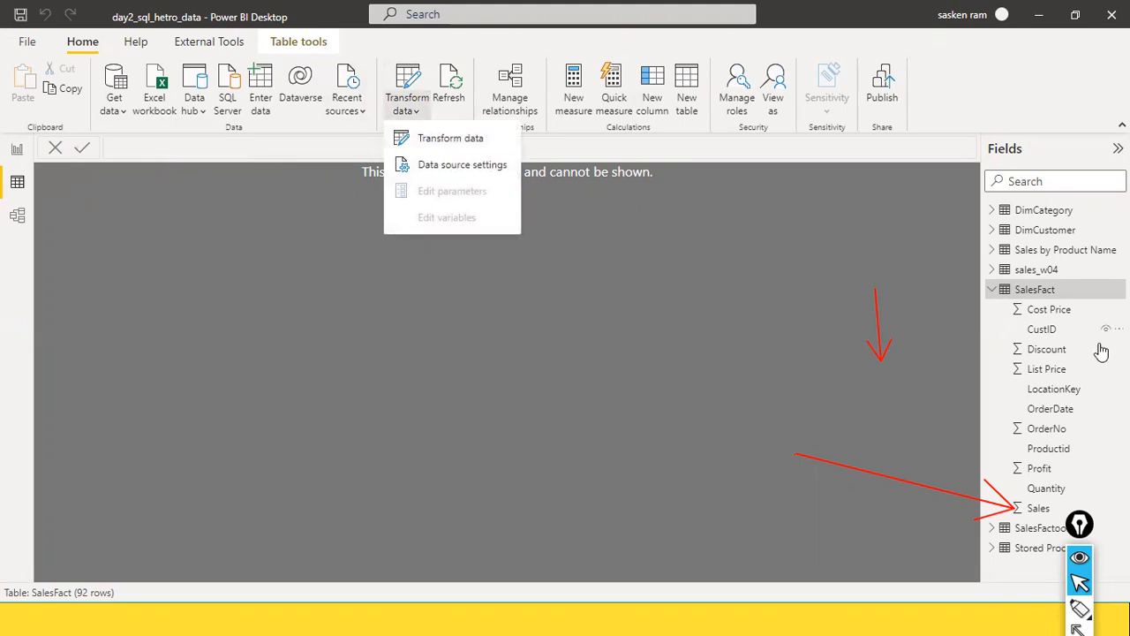
left_click(679, 318)
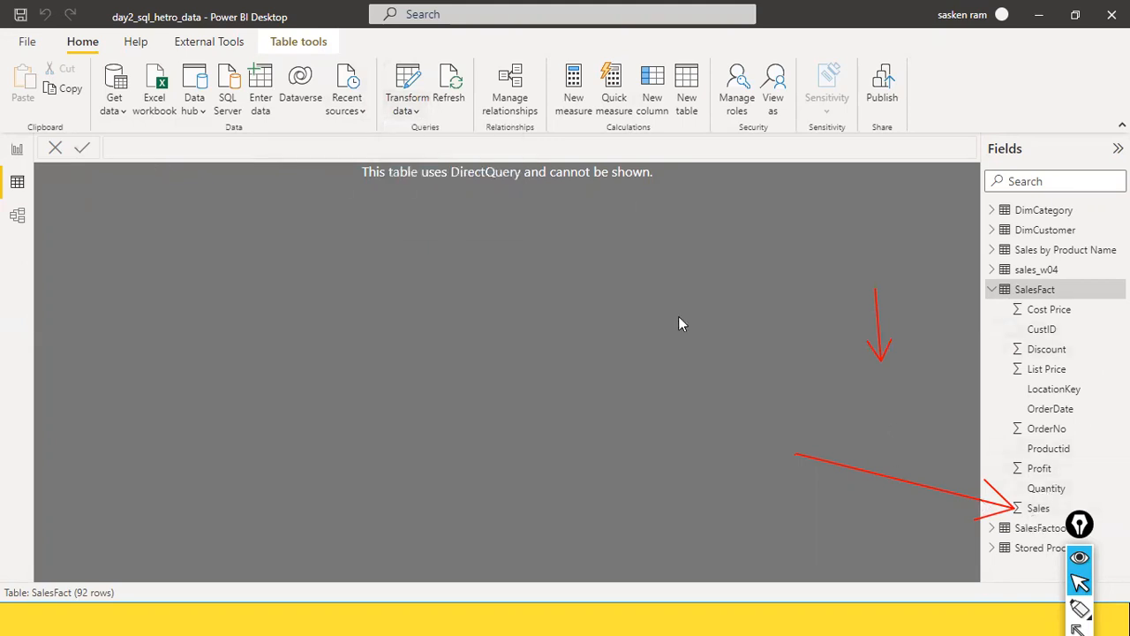
left_click(16, 149)
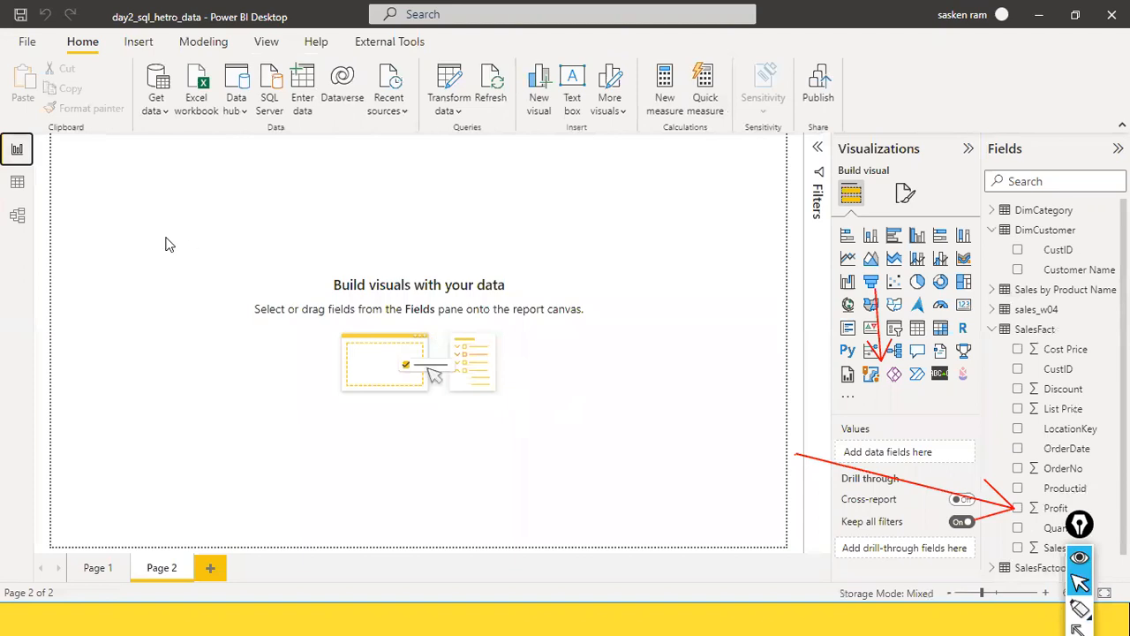
left_click(16, 182)
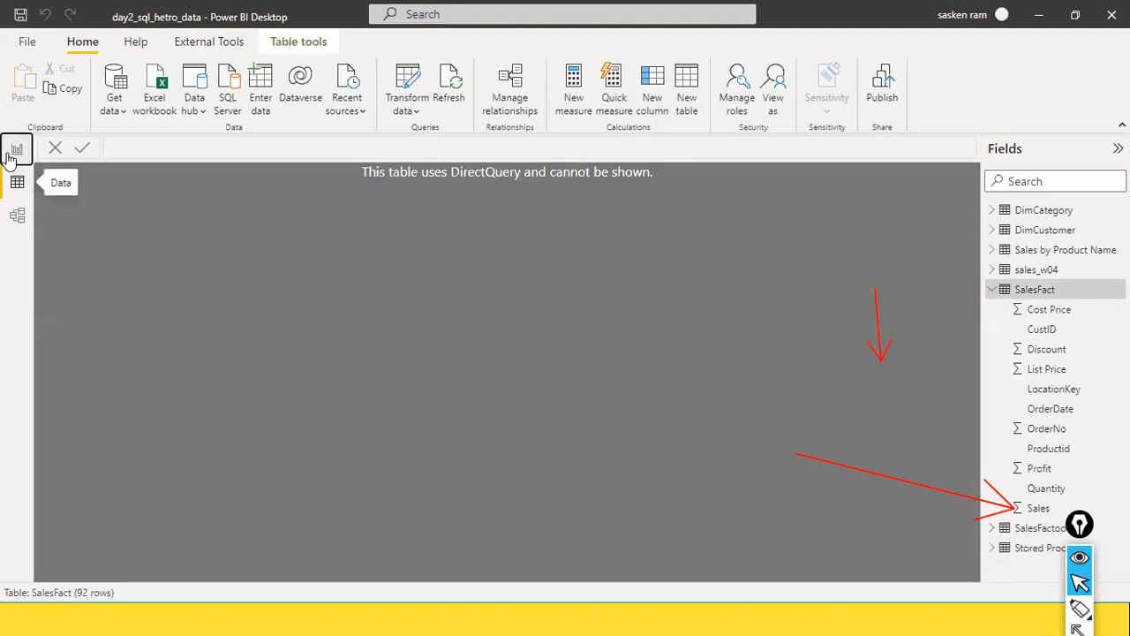
left_click(11, 152)
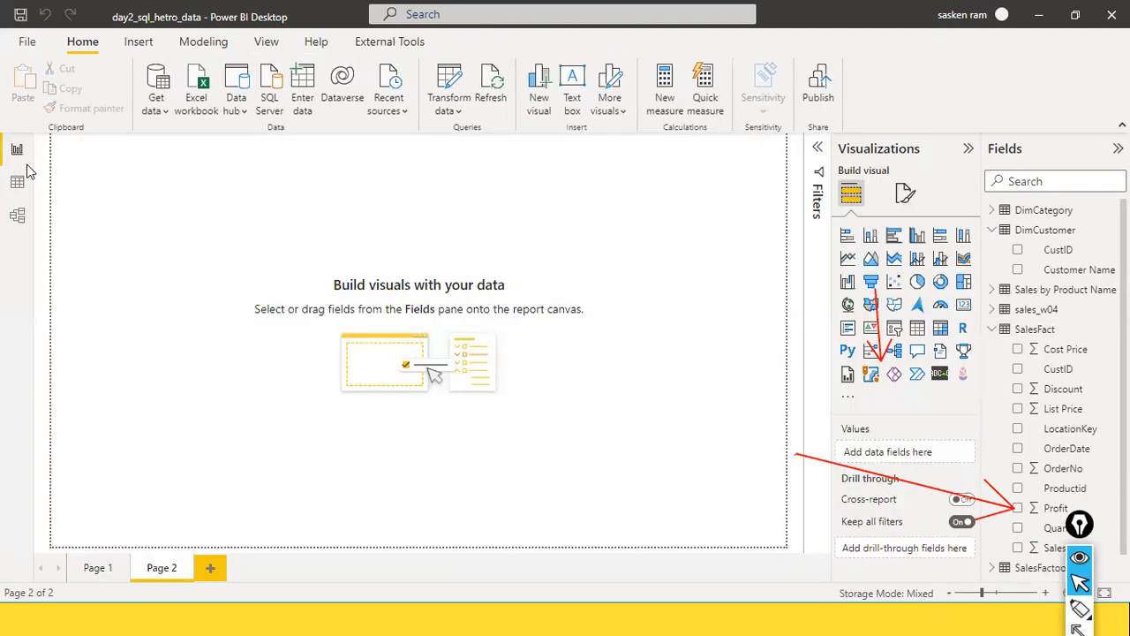
Open the Power Query Editor and select the SalesFact query.
left_click(449, 104)
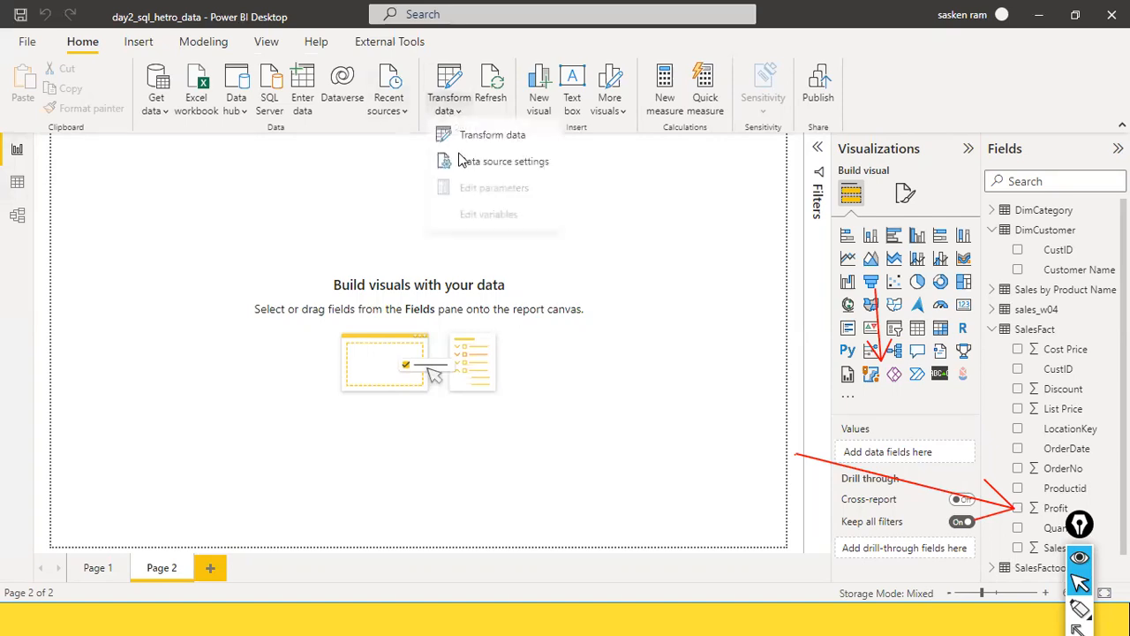
left_click(469, 139)
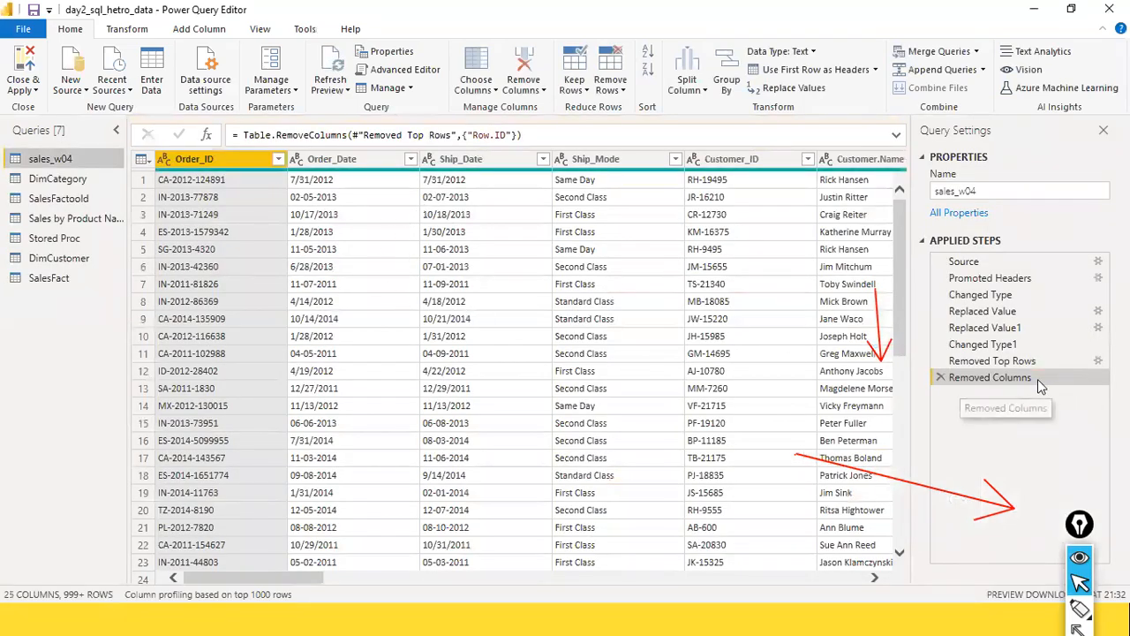
right_click(1023, 380)
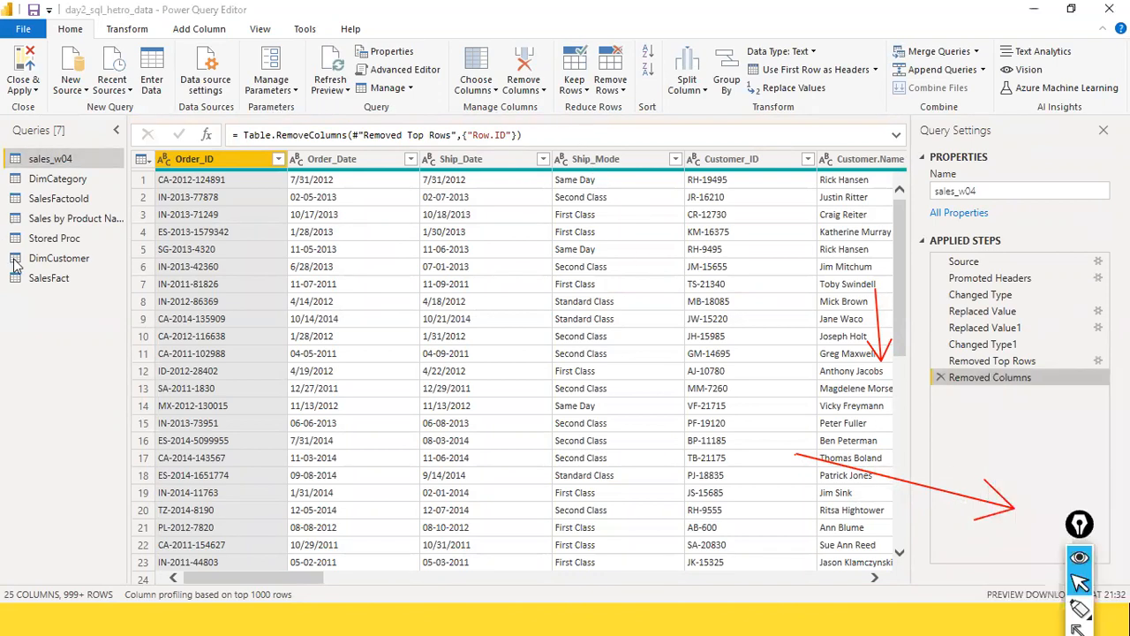
left_click(36, 278)
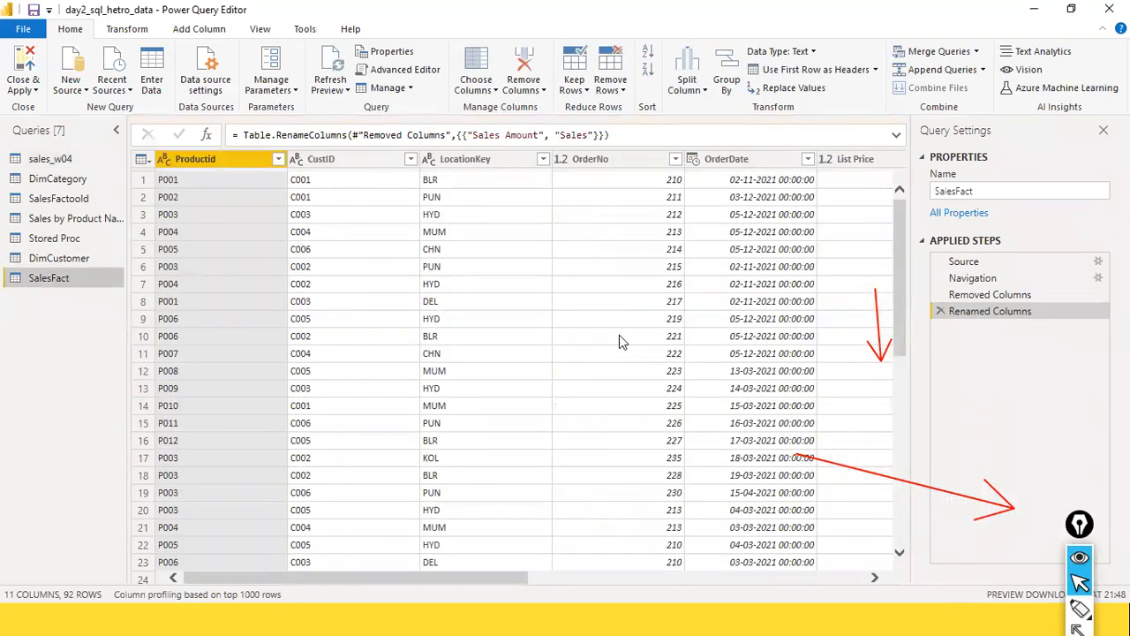
View the native query behind SalesFact's Renamed Columns step and close the editor without applying anything.
right_click(989, 311)
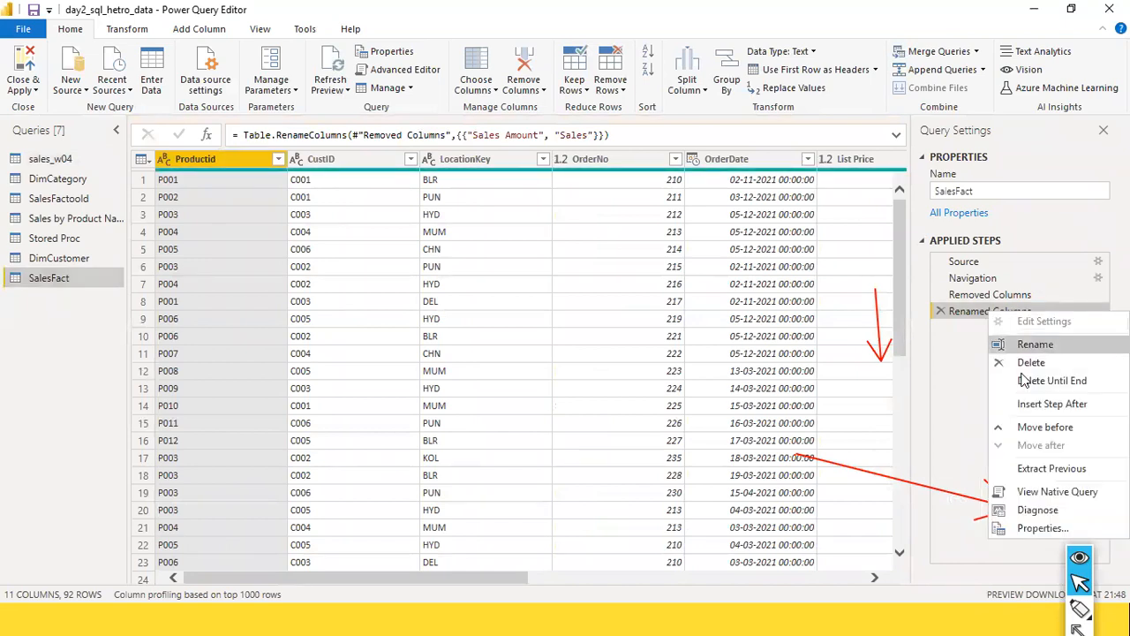
left_click(1029, 492)
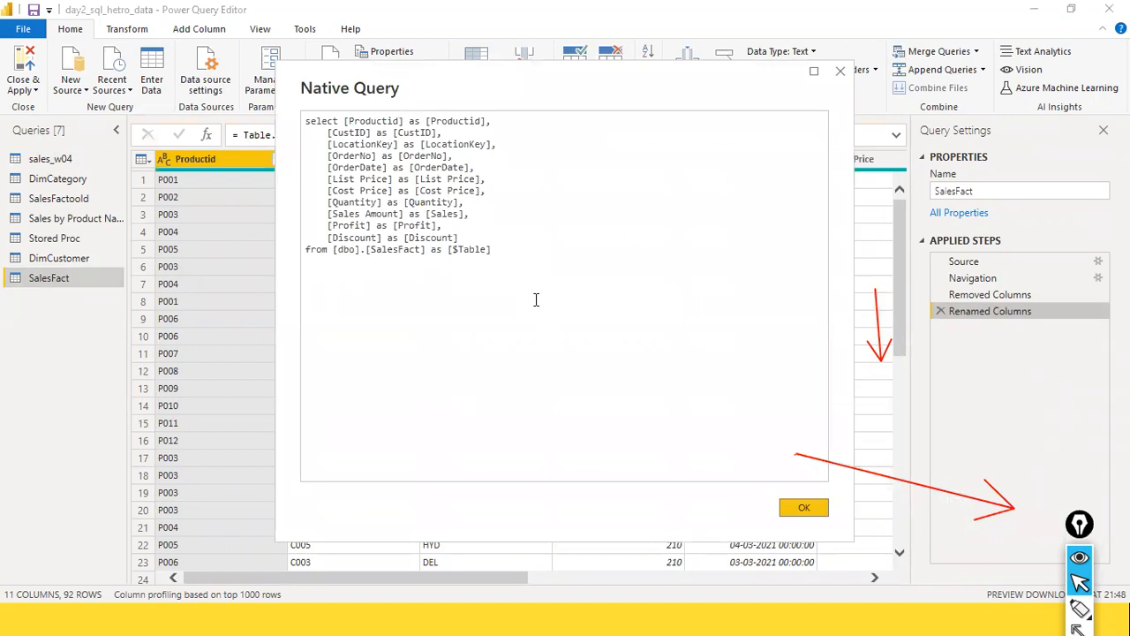
left_click(815, 508)
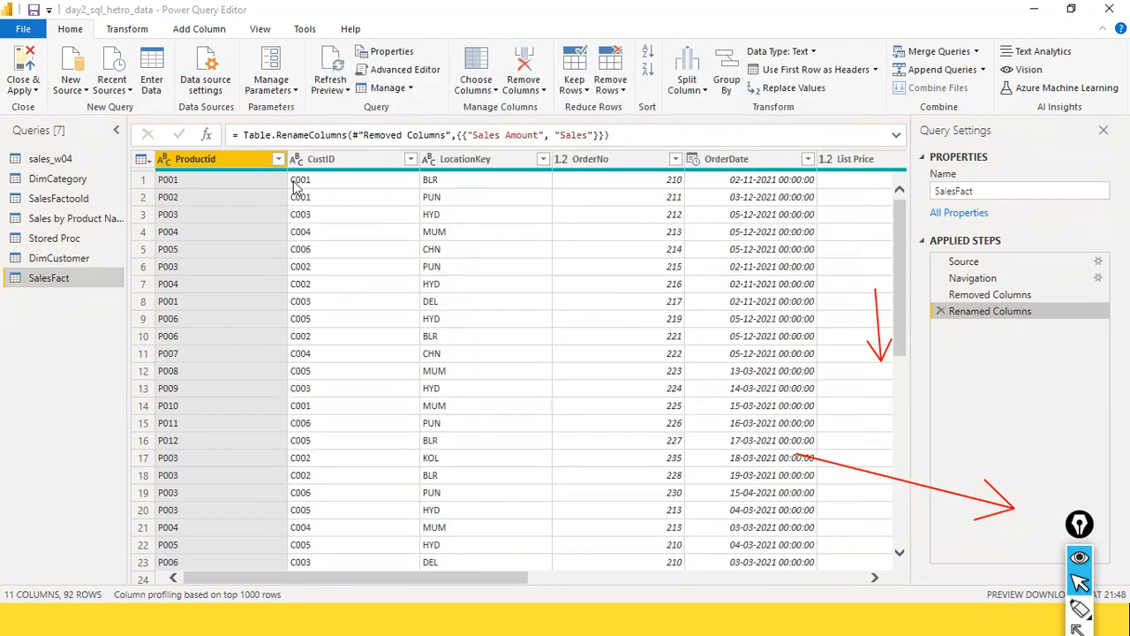
left_click(26, 90)
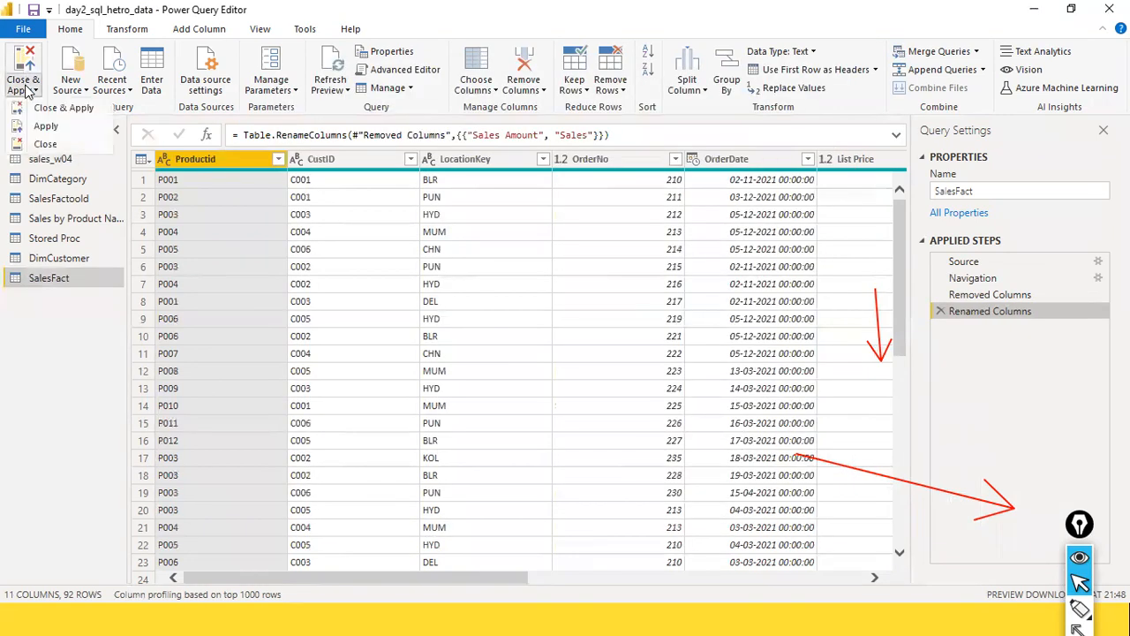
left_click(44, 146)
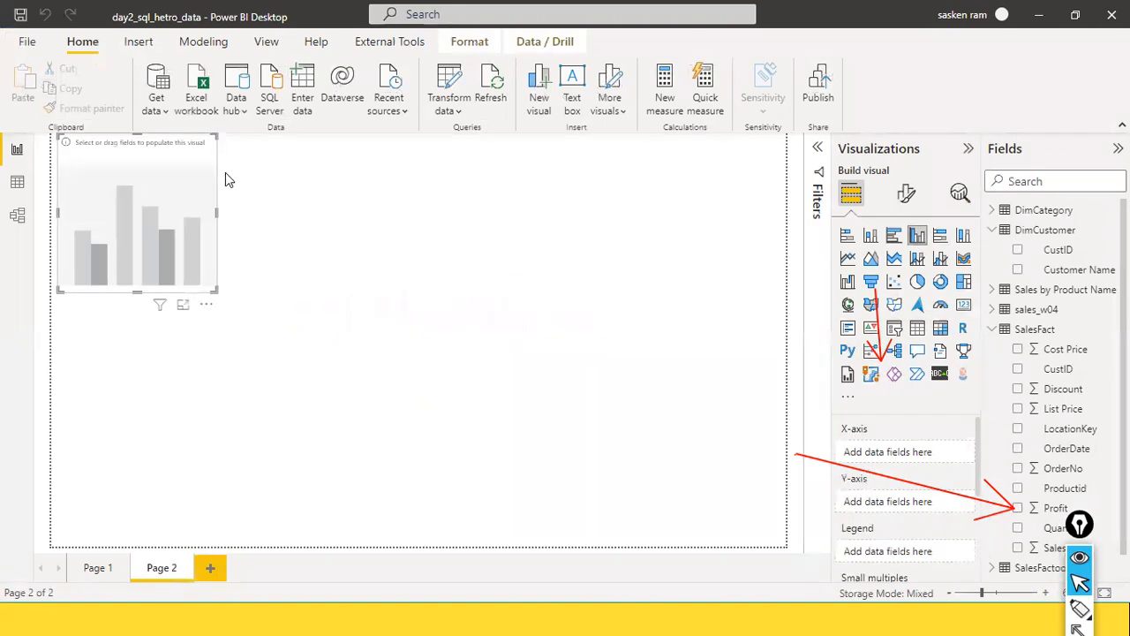
Widen and centre the clustered column chart on Page 2 and plot Sales on the Y-axis by Customer Name on the X-axis.
left_click_drag(188, 180, 595, 371)
left_click_drag(517, 350, 497, 341)
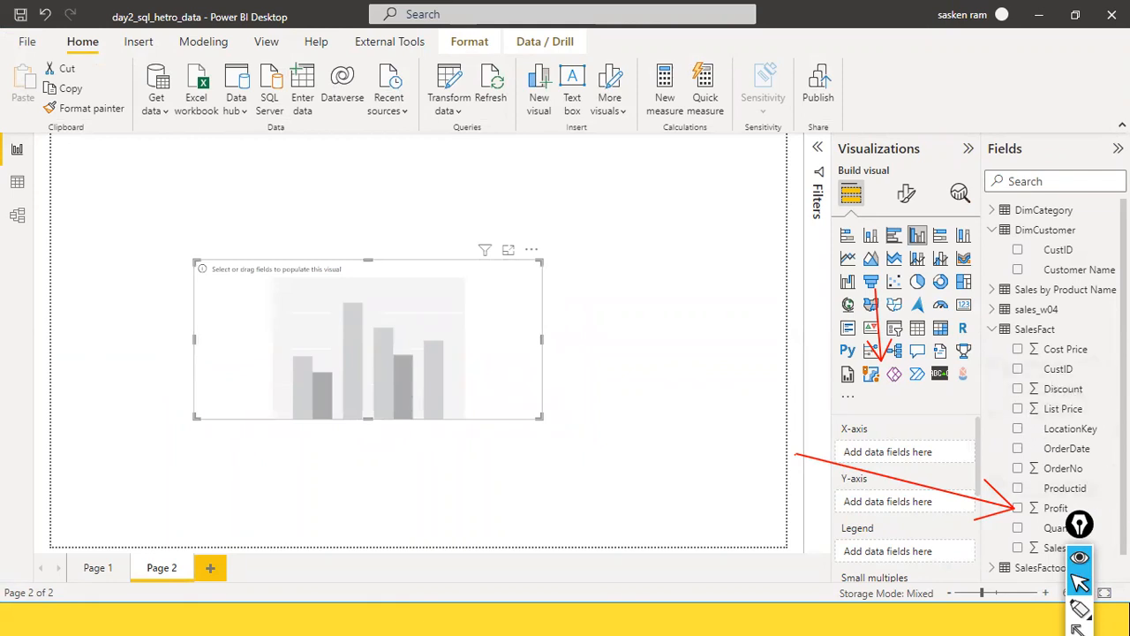
left_click_drag(1056, 270, 325, 325)
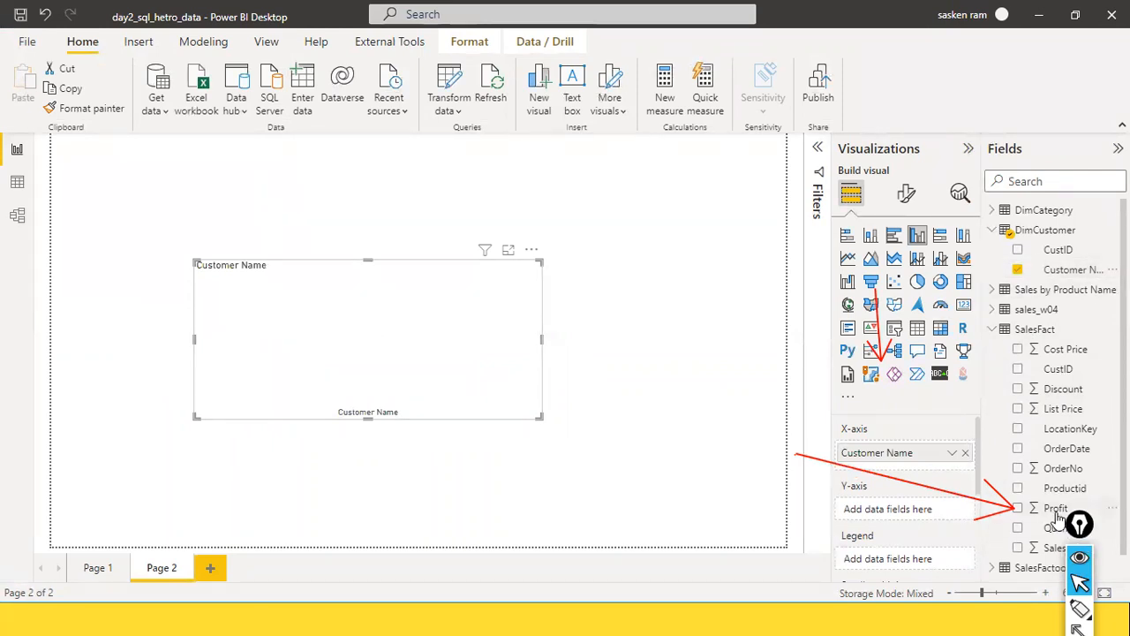
left_click_drag(1056, 548, 419, 283)
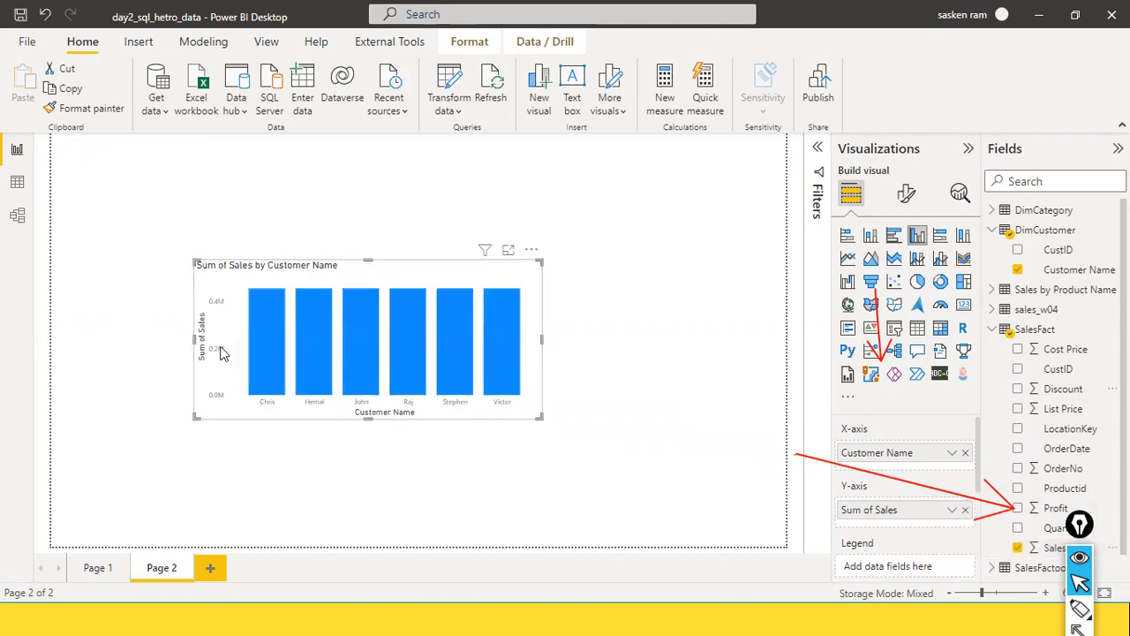
In the model diagram, move the SalesFactoold table card down, below the Sales by Product Name card.
left_click(18, 221)
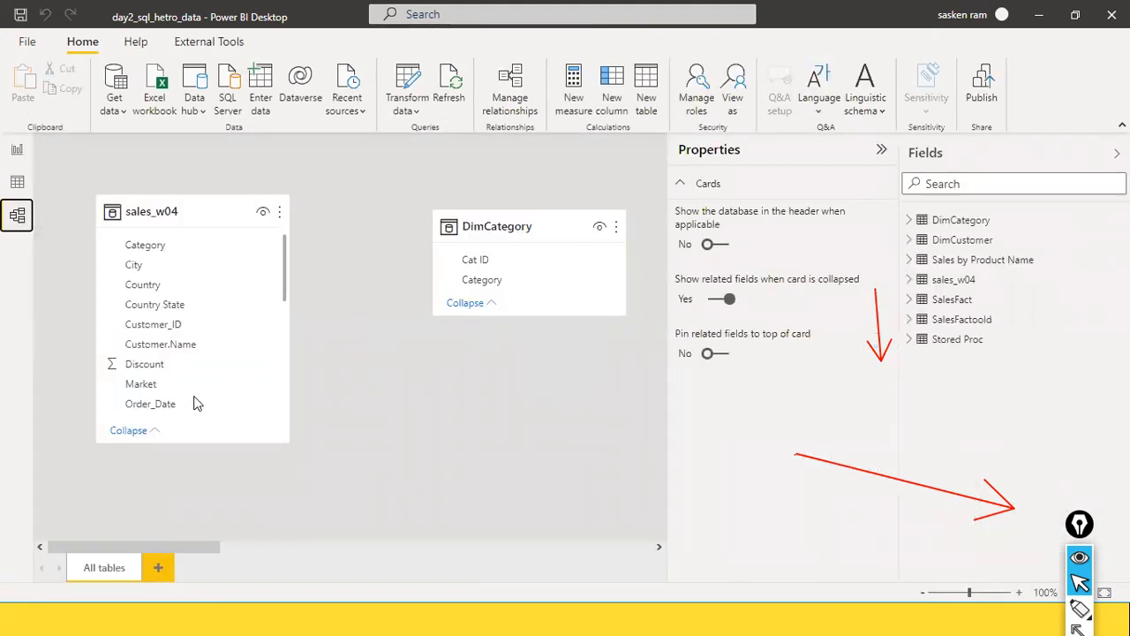
left_click_drag(139, 549, 311, 524)
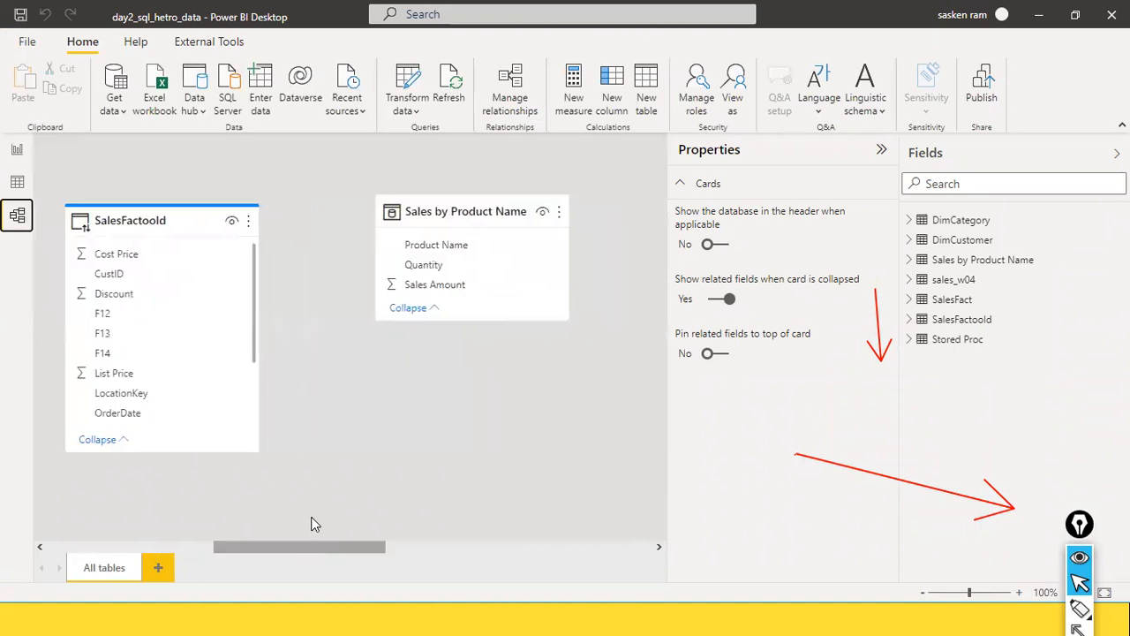
left_click_drag(186, 220, 500, 491)
Create an active one-to-many relationship from DimCustomer's CustID to SalesFact's CustID with single cross-filter direction.
left_click_drag(252, 547, 415, 545)
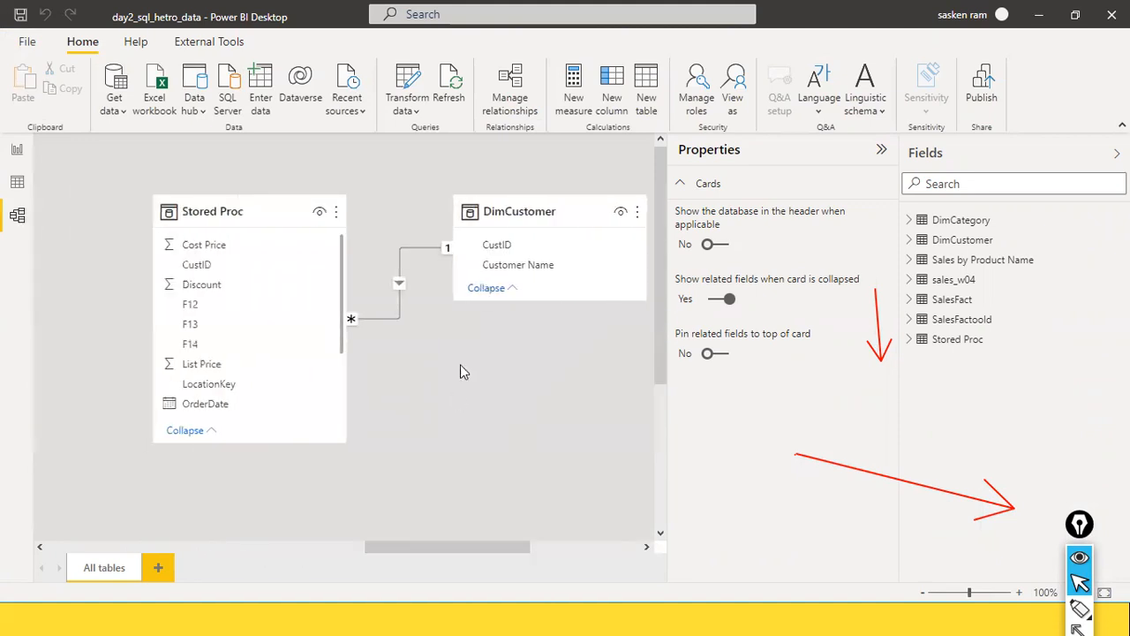
left_click_drag(487, 541, 578, 543)
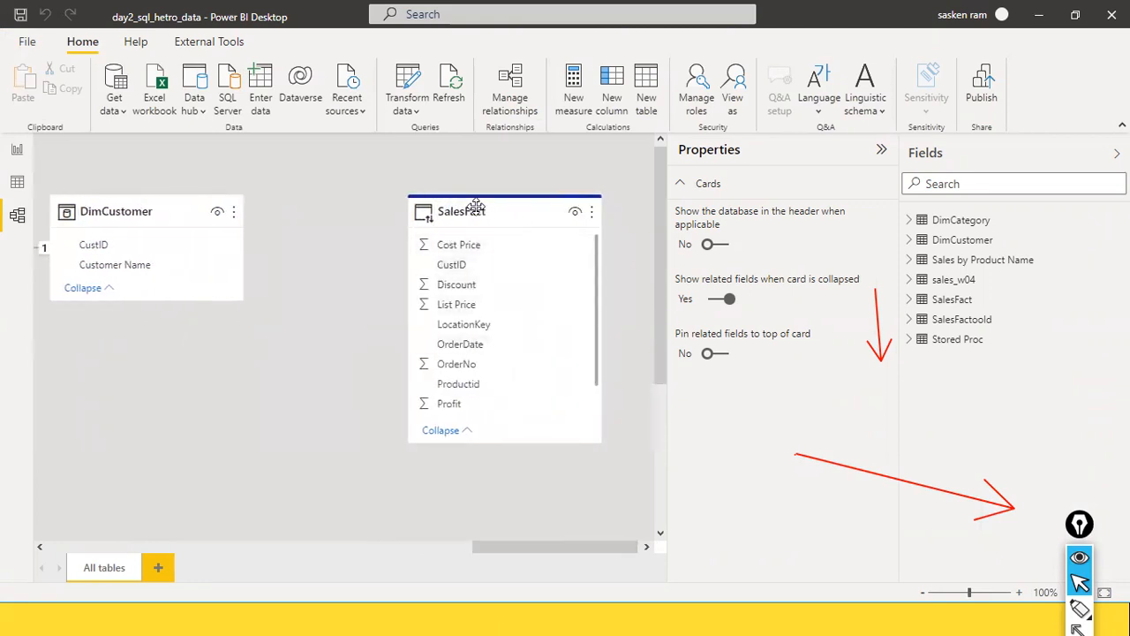
mouse_move(590, 210)
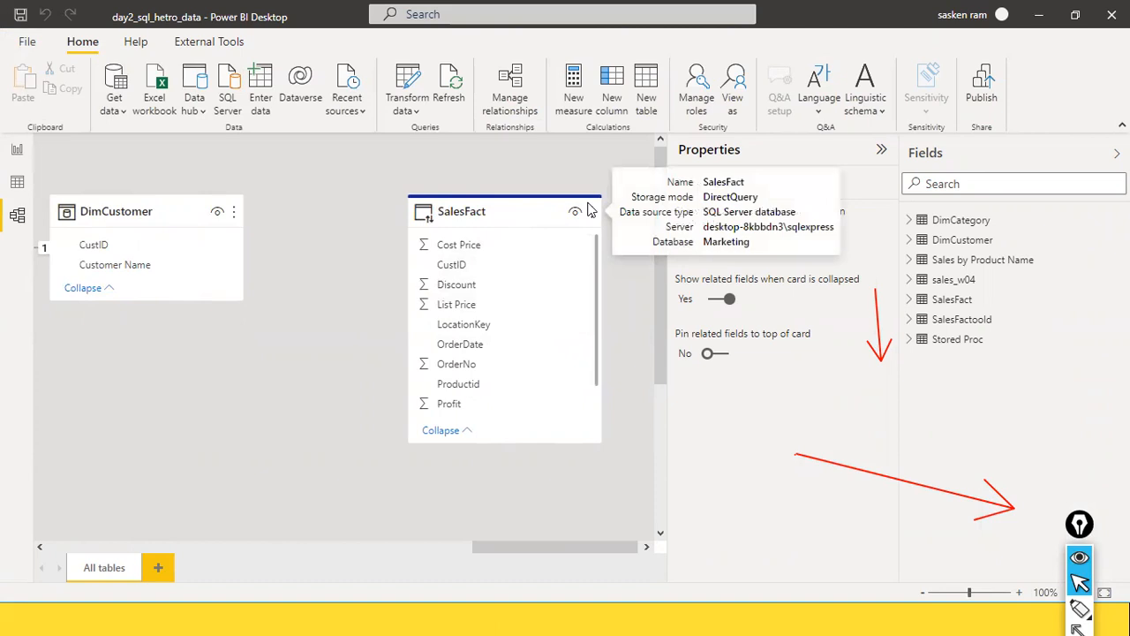
left_click_drag(87, 253, 445, 269)
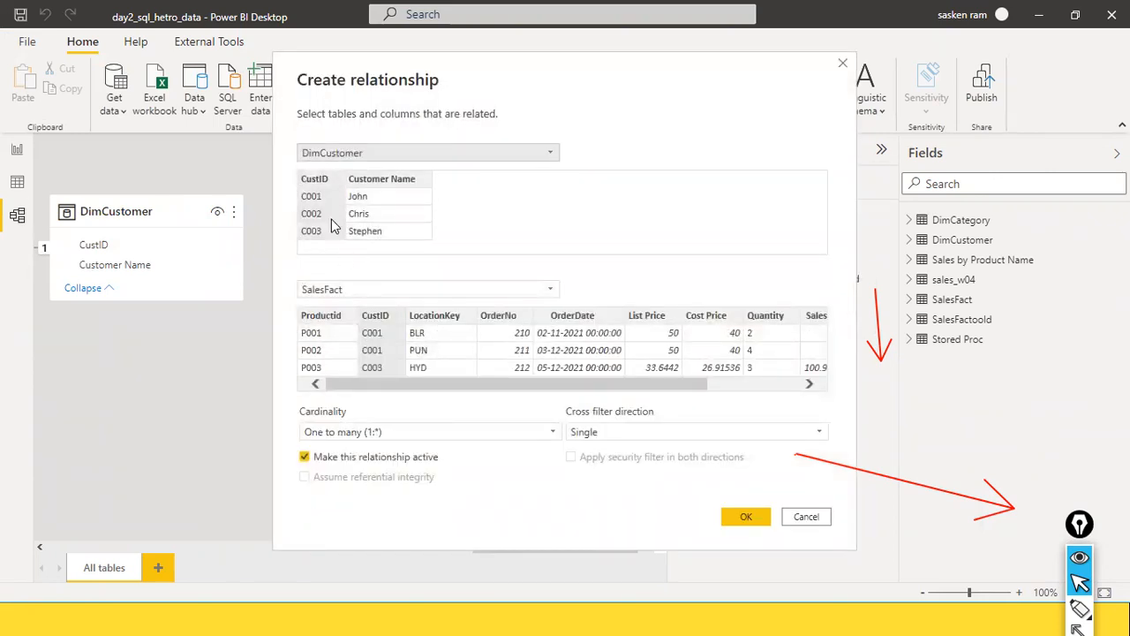
left_click(386, 322)
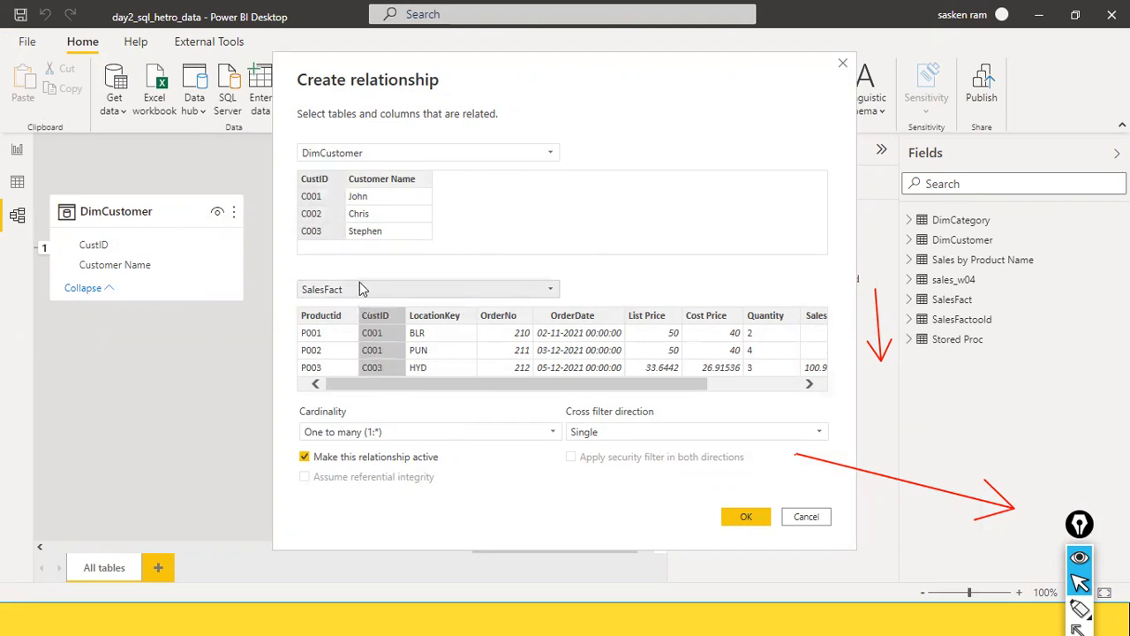
left_click(740, 517)
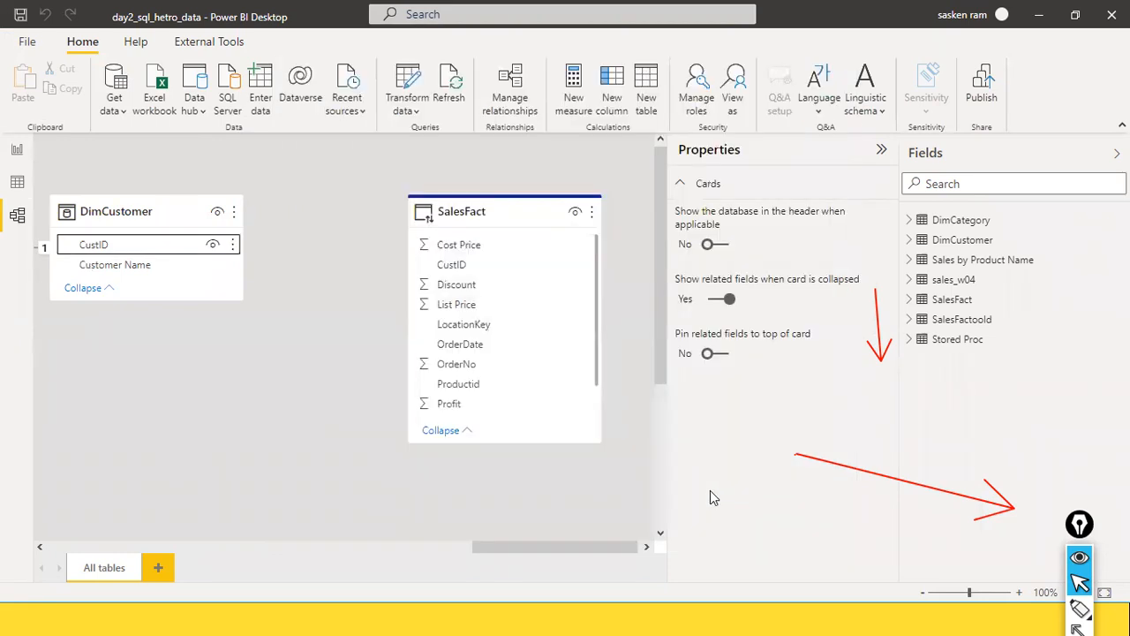
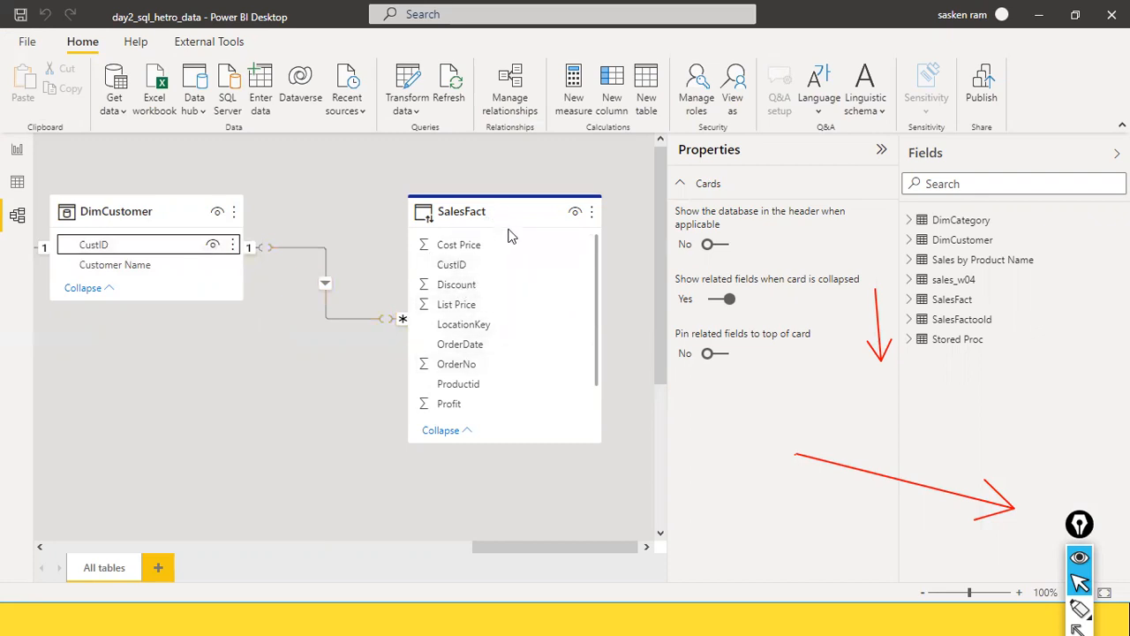
Check the source details of the SalesFact and DimCustomer tables, and examine the sales by customer chart in the report.
mouse_move(500, 216)
mouse_move(176, 220)
left_click(17, 151)
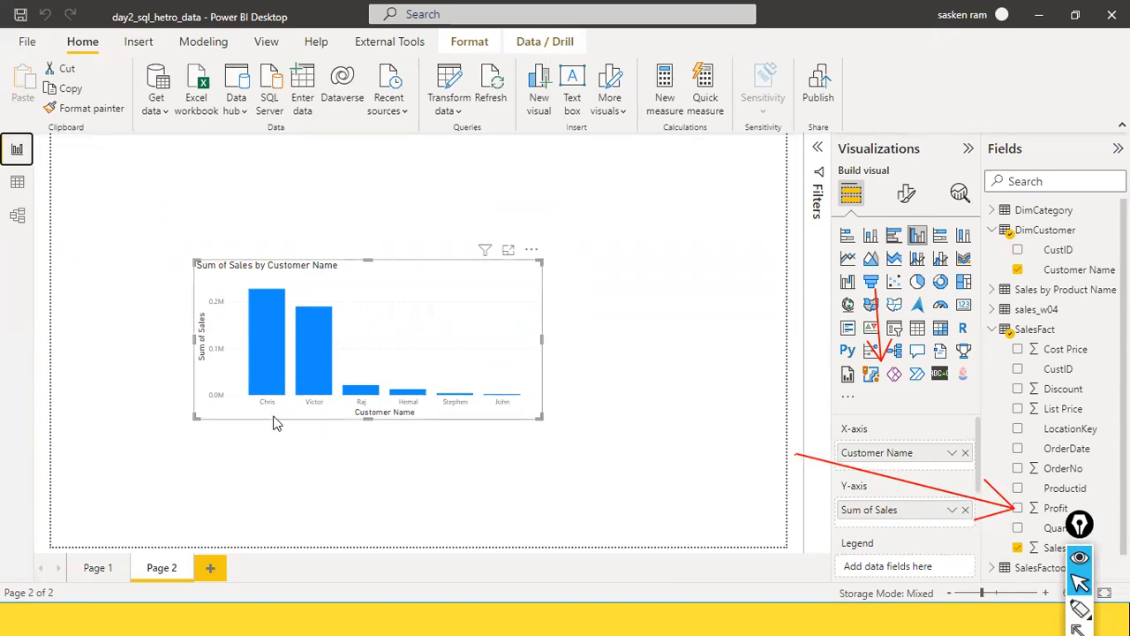
mouse_move(258, 325)
Open the Performance analyzer and start a recording.
left_click(384, 42)
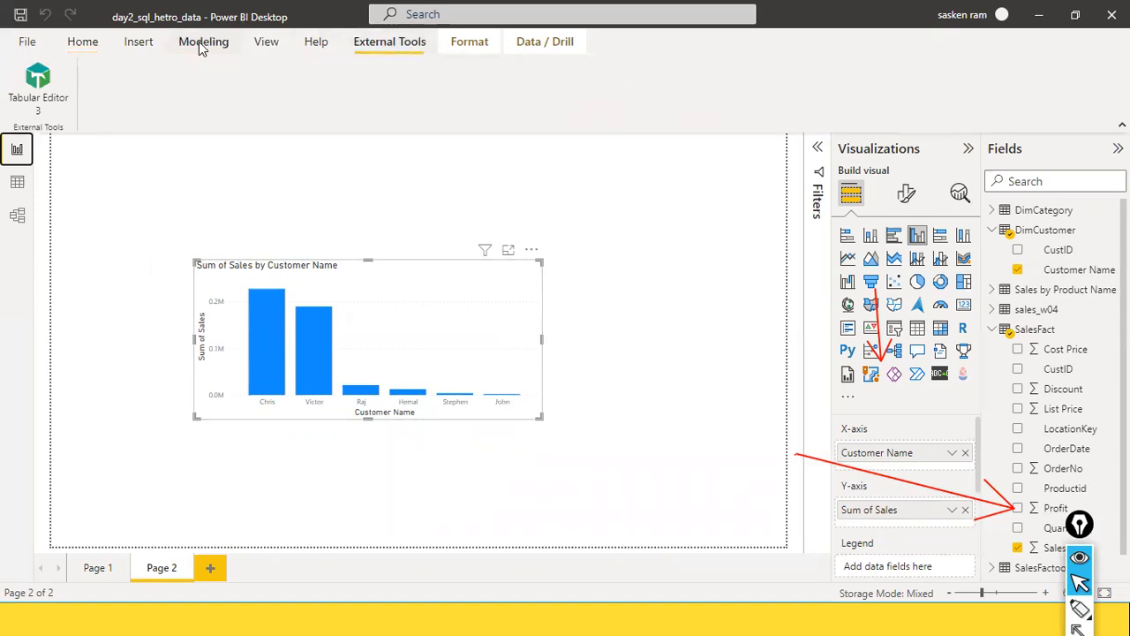
left_click(263, 41)
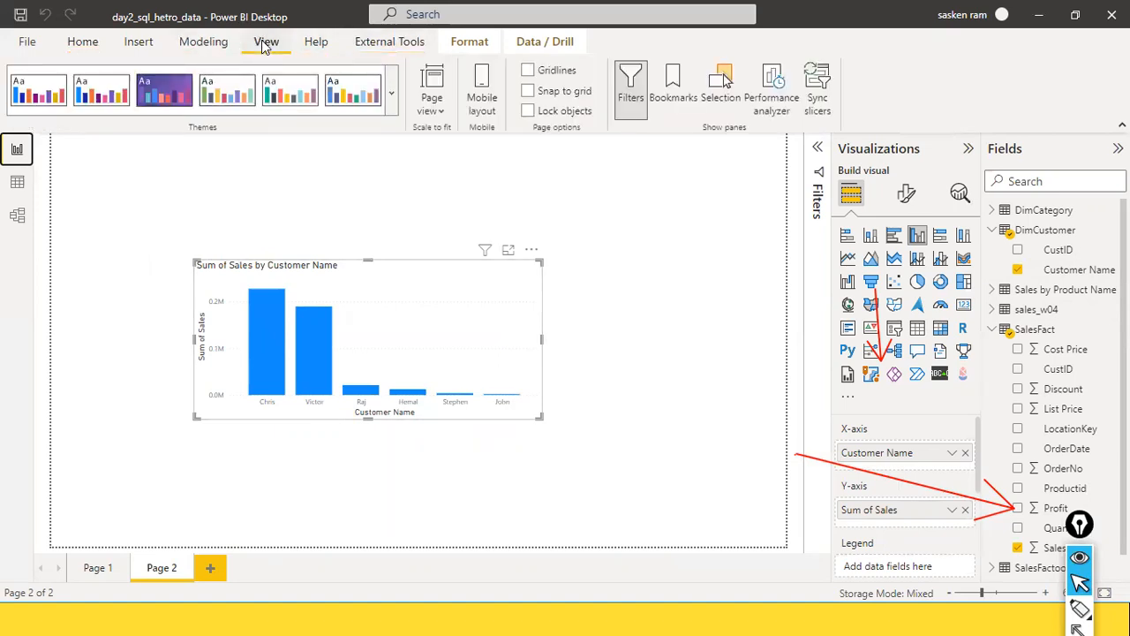
left_click(774, 103)
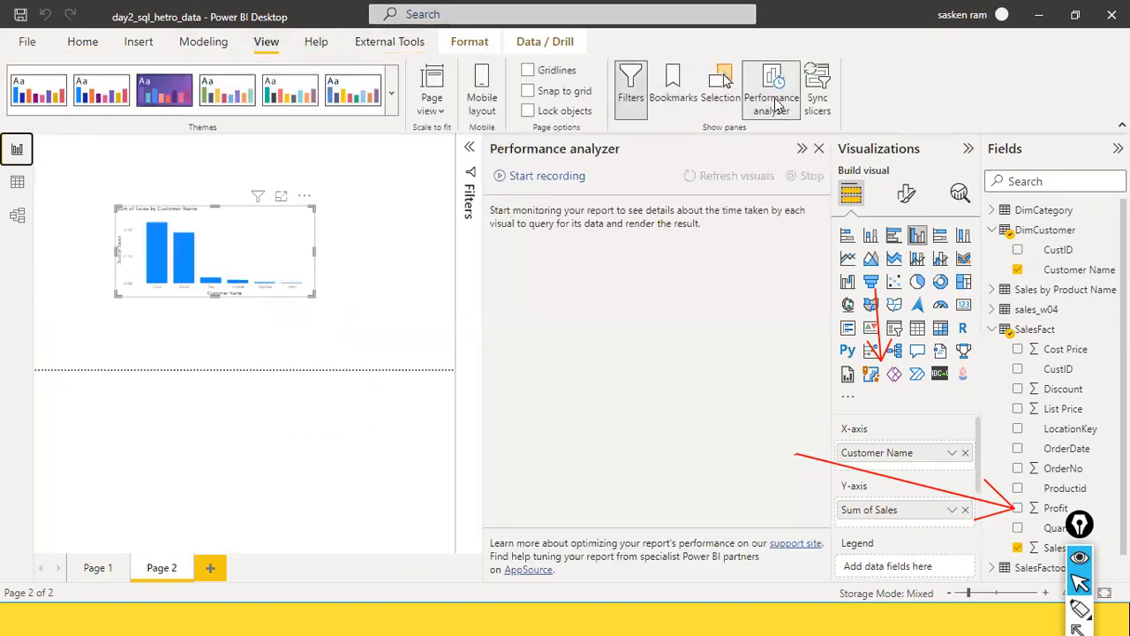
left_click(537, 178)
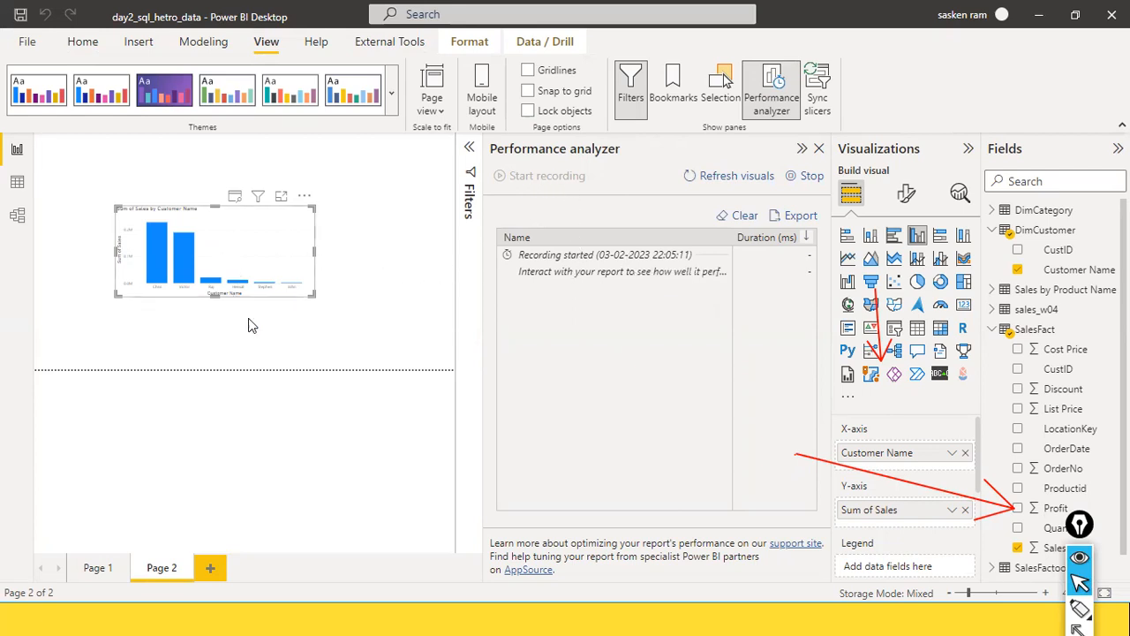
Move the column chart slightly down the page and select its second column.
left_click_drag(183, 262, 199, 308)
left_click(199, 308)
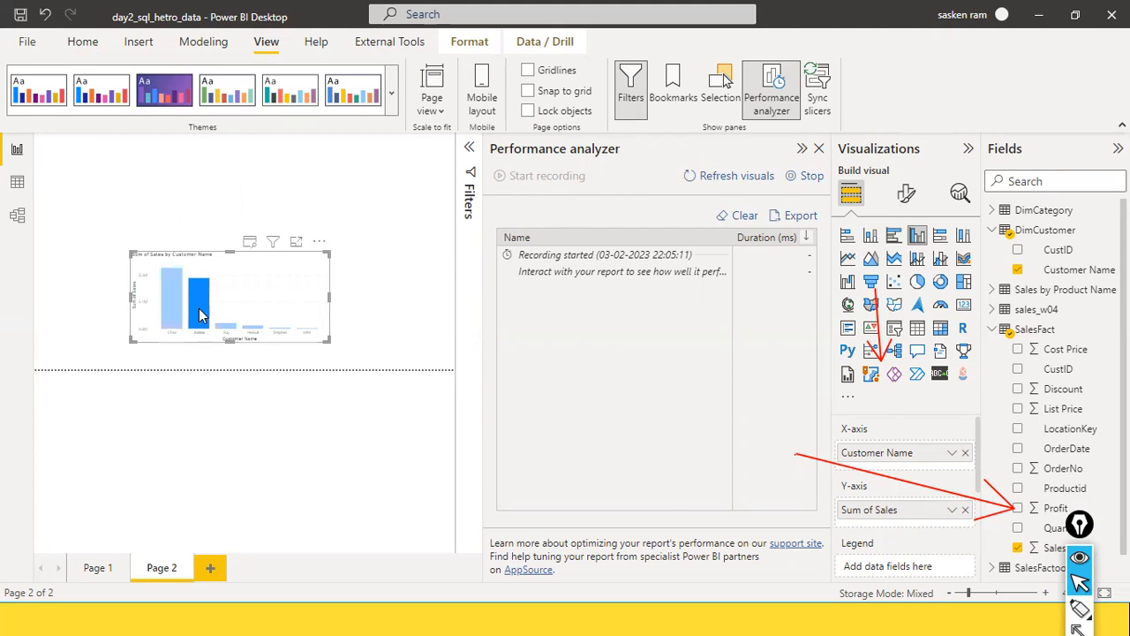
Clear the column selection, refresh the visuals in the Performance analyzer and copy the query recorded for Sum of Sales by Customer Name.
left_click(258, 283)
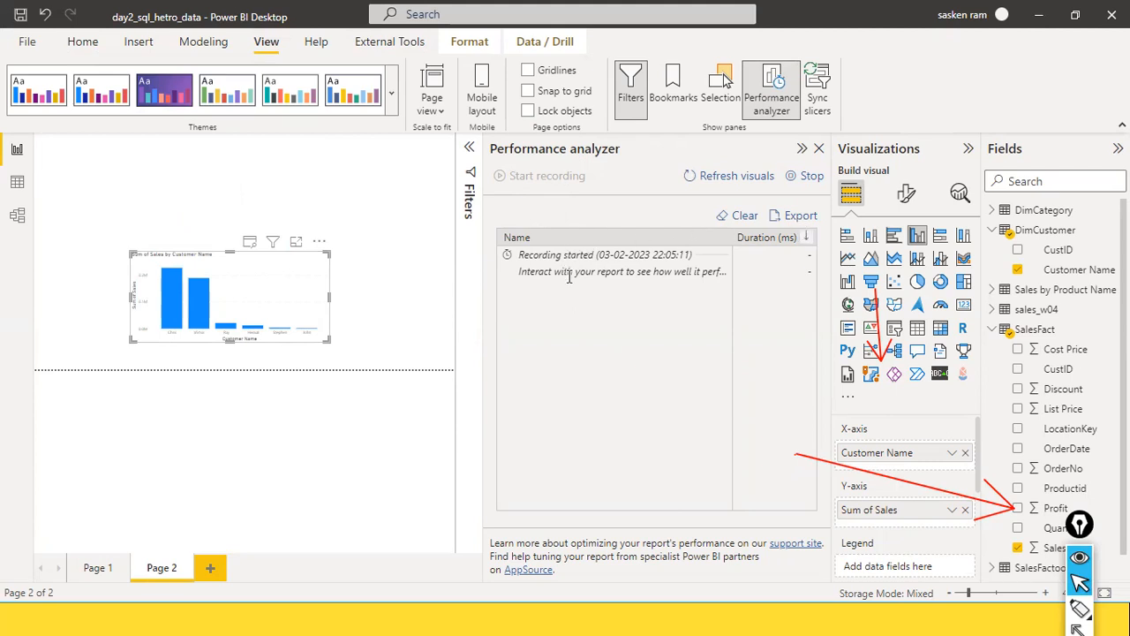
left_click(746, 182)
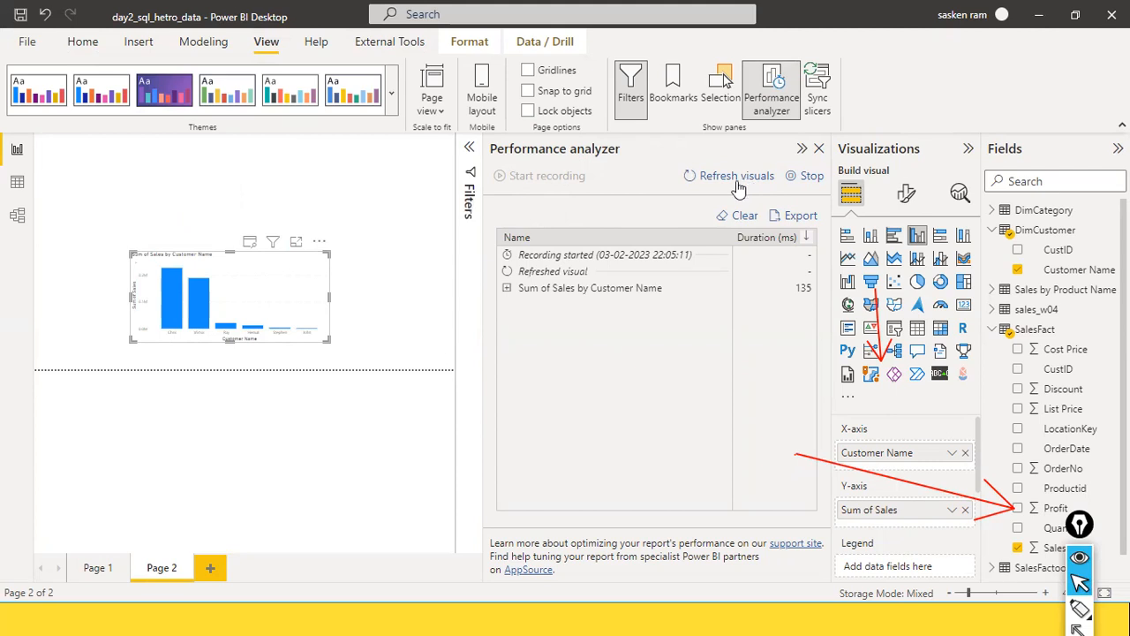
left_click(507, 290)
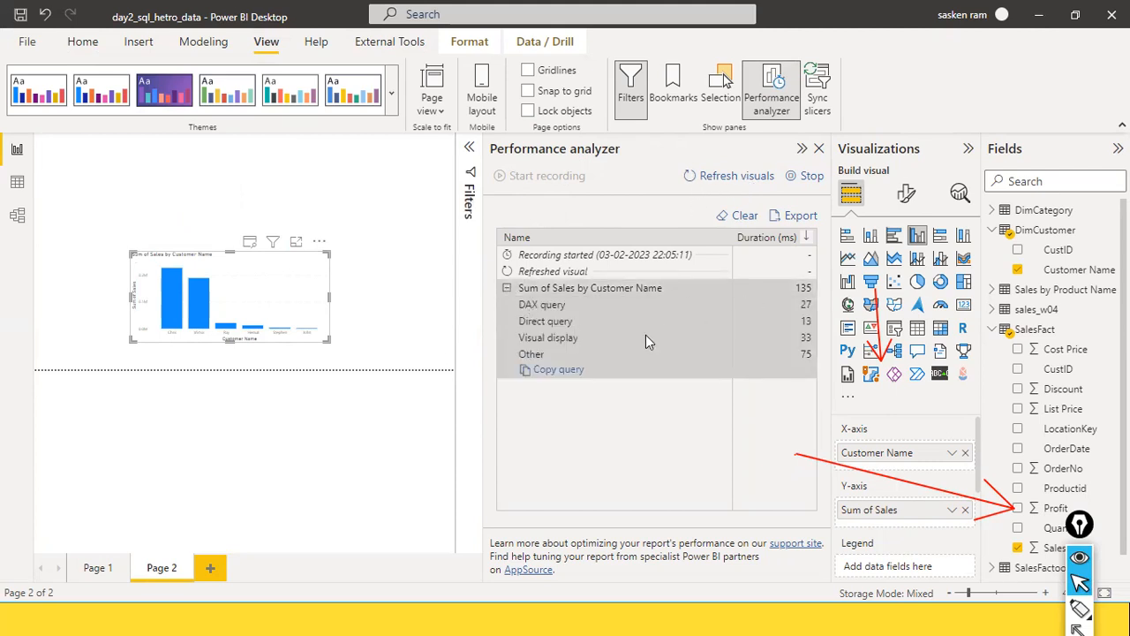
left_click(570, 373)
Close the Chrome window and cancel the SQL Server Import and Export Wizard.
key("alt+Tab")
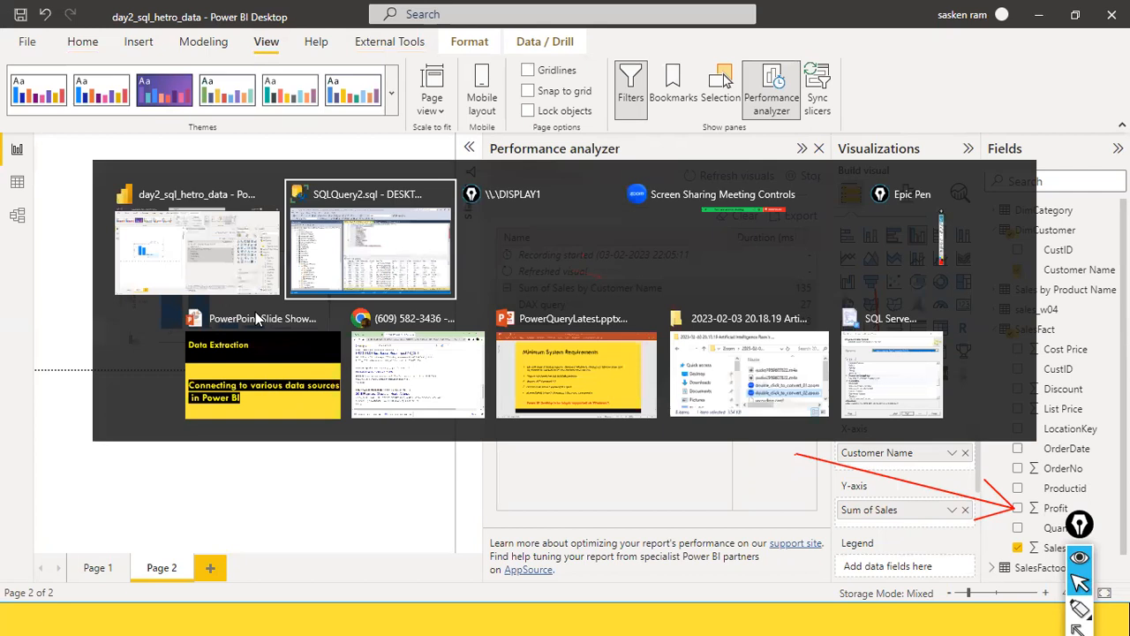
key("Escape")
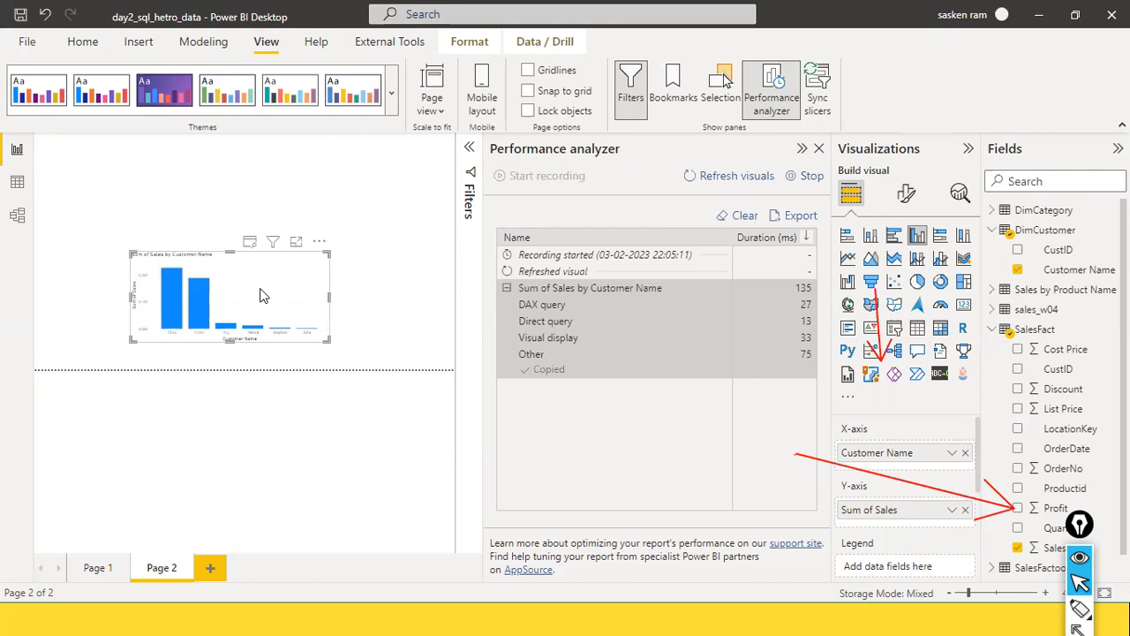
key("alt+Tab")
key("alt+Tab")
key("alt+Tab")
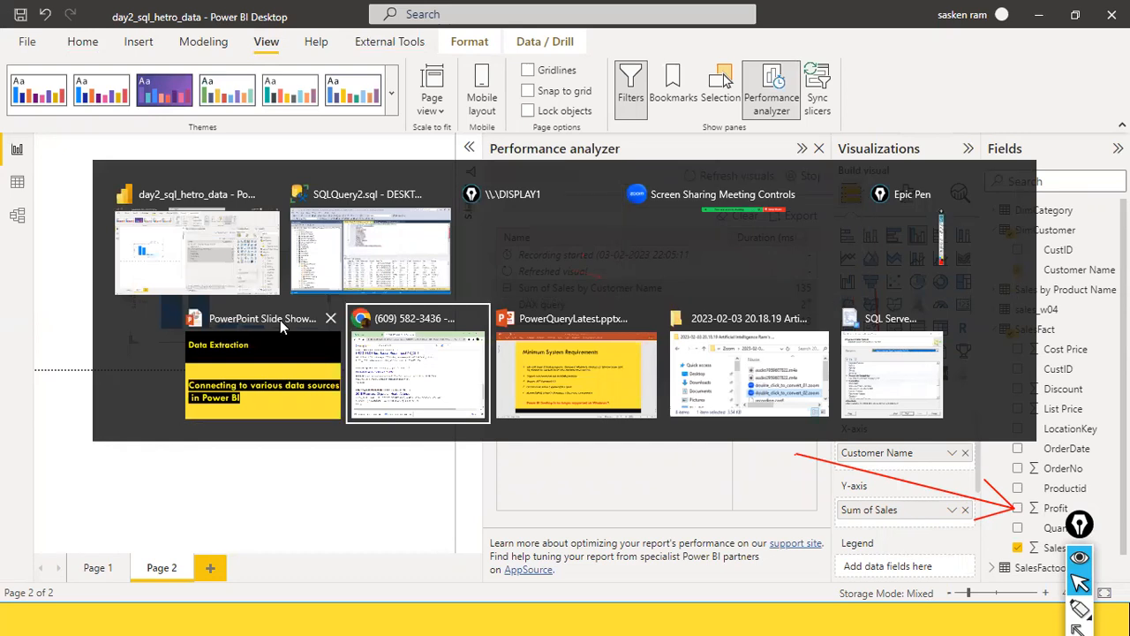
left_click(905, 115)
key("alt+Tab")
key("alt+Tab")
key("alt+Tab")
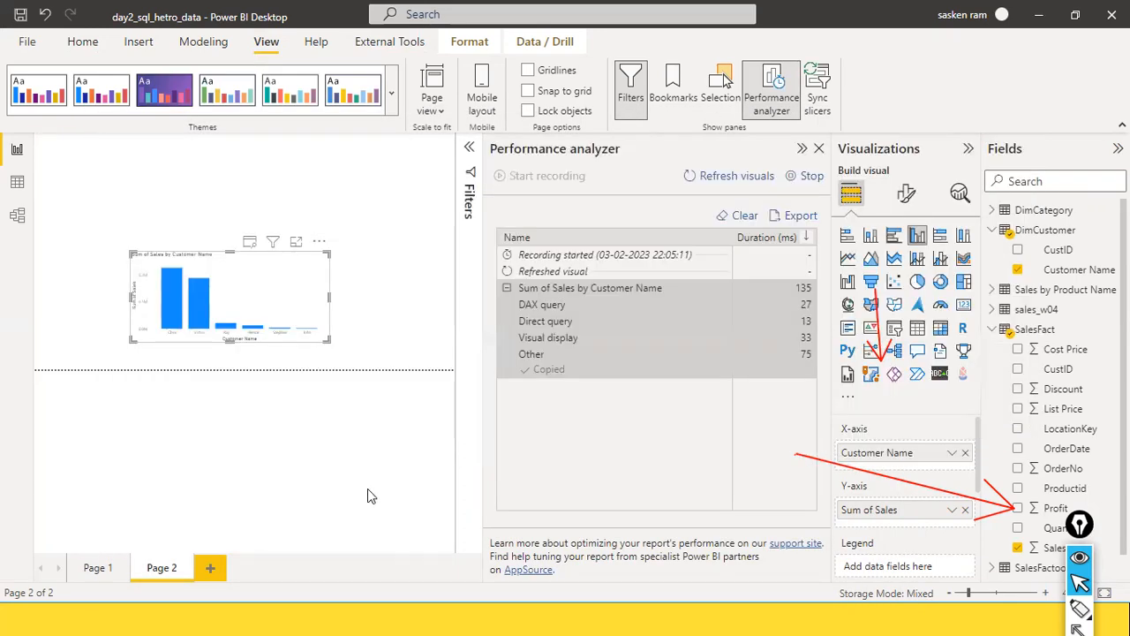
key("alt+Tab")
key("alt+Tab")
key("alt+Tab")
key("alt+Tab")
key("alt+Tab")
key("alt+Tab")
key("alt+Tab")
key("alt+Tab")
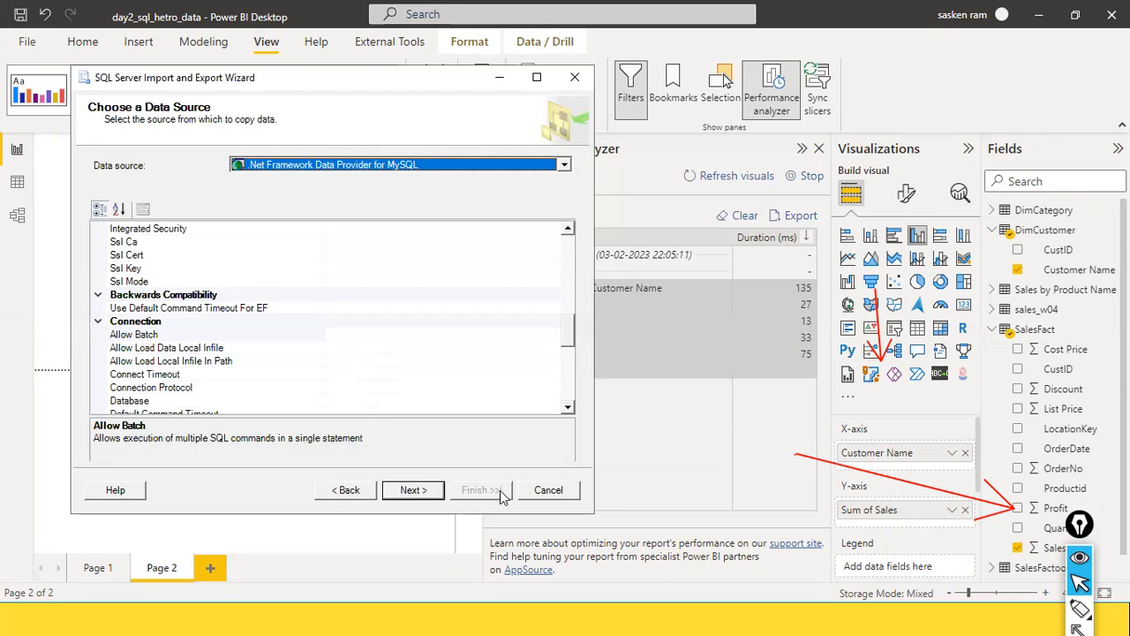
left_click(533, 496)
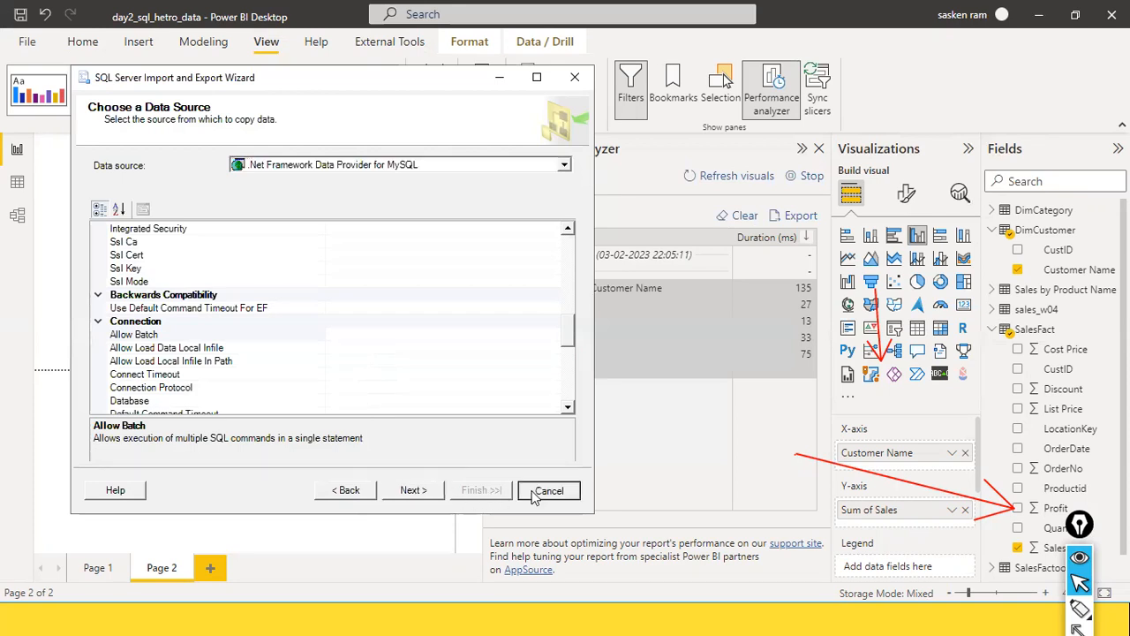
Switch to SQL Server Management Studio and paste the copied query three lines below the SalesFact statement in SQLQuery2.sql.
key("alt+Tab")
key("alt+Tab")
key("alt+Tab")
key("alt+Tab")
key("alt+Tab")
key("alt+Tab")
key("alt+Tab")
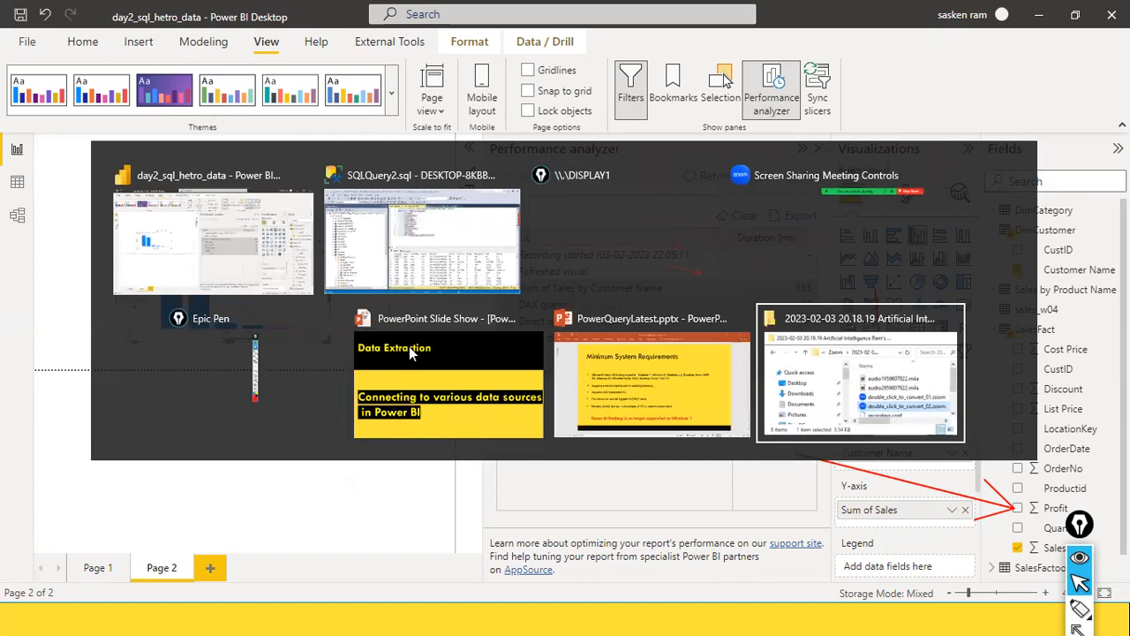
key("alt+Tab")
key("alt+Tab")
key("alt+Tab")
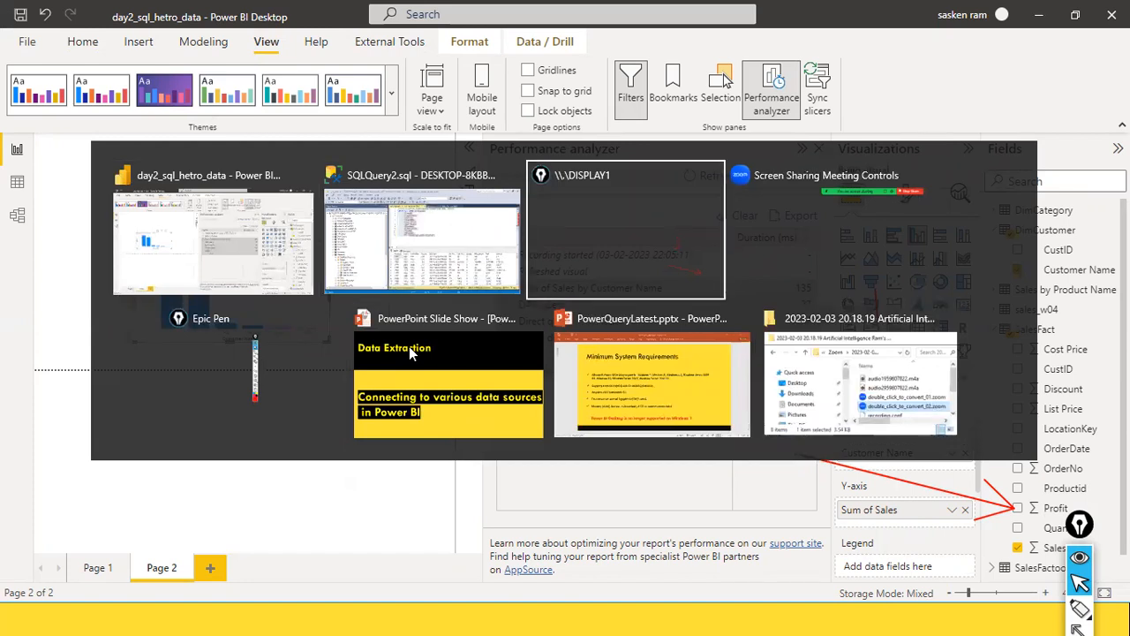
key("alt+shift+Tab")
left_click(470, 318)
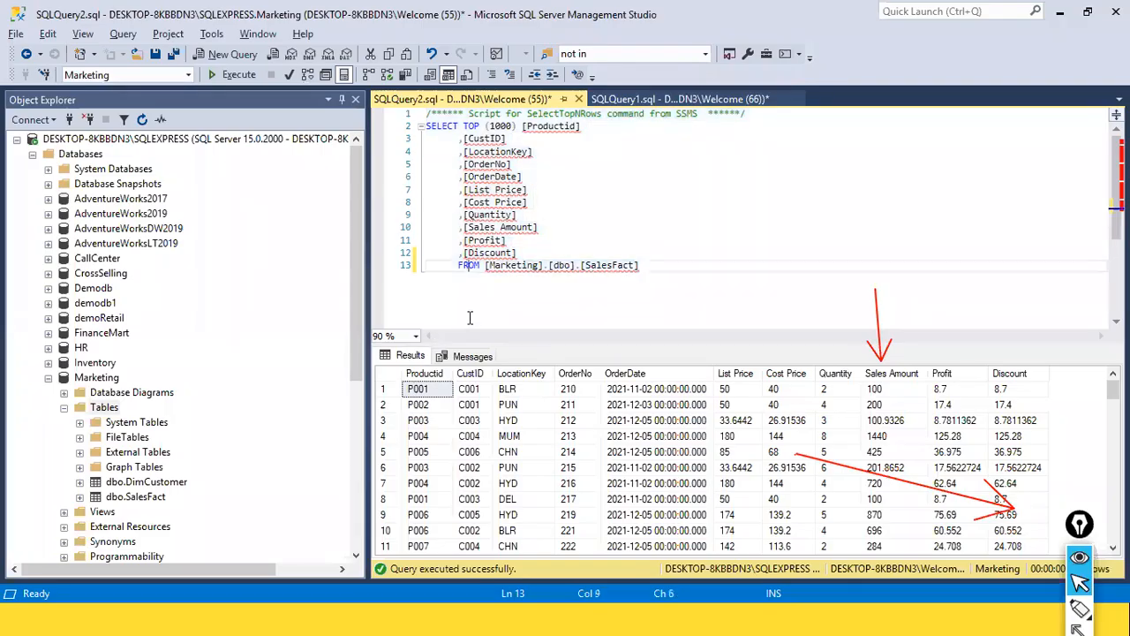
left_click(873, 320)
key("Return")
key("Return")
key("Return")
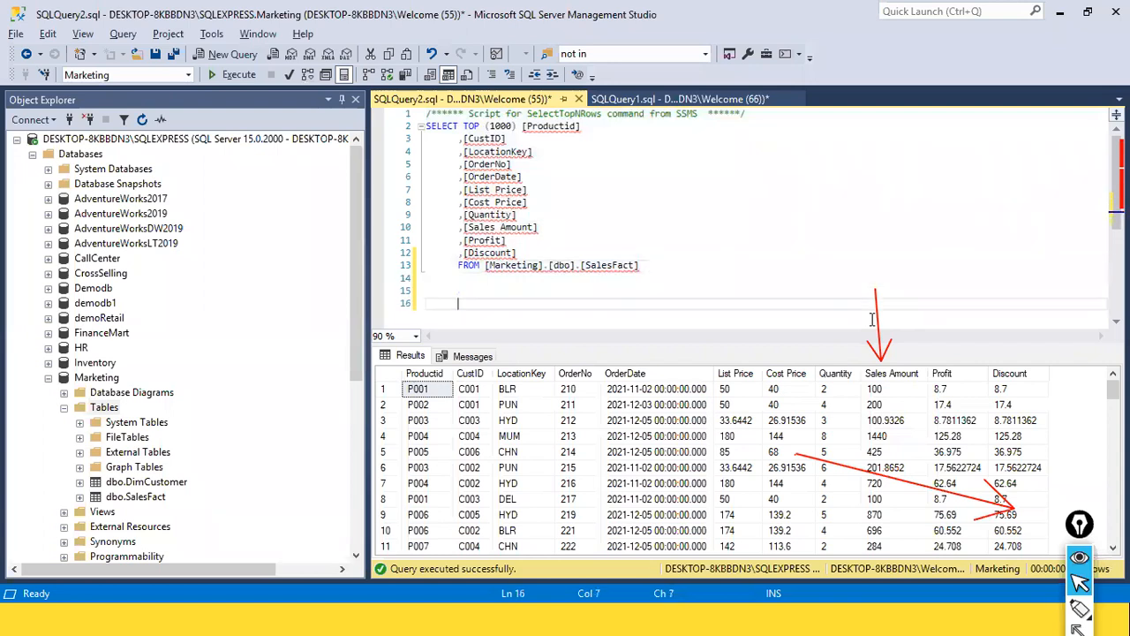
key("ctrl+v")
Review the pasted text from the DAX Query section down to the SalesFact subquery of the Direct Query section.
scroll(586, 232, "up", 5)
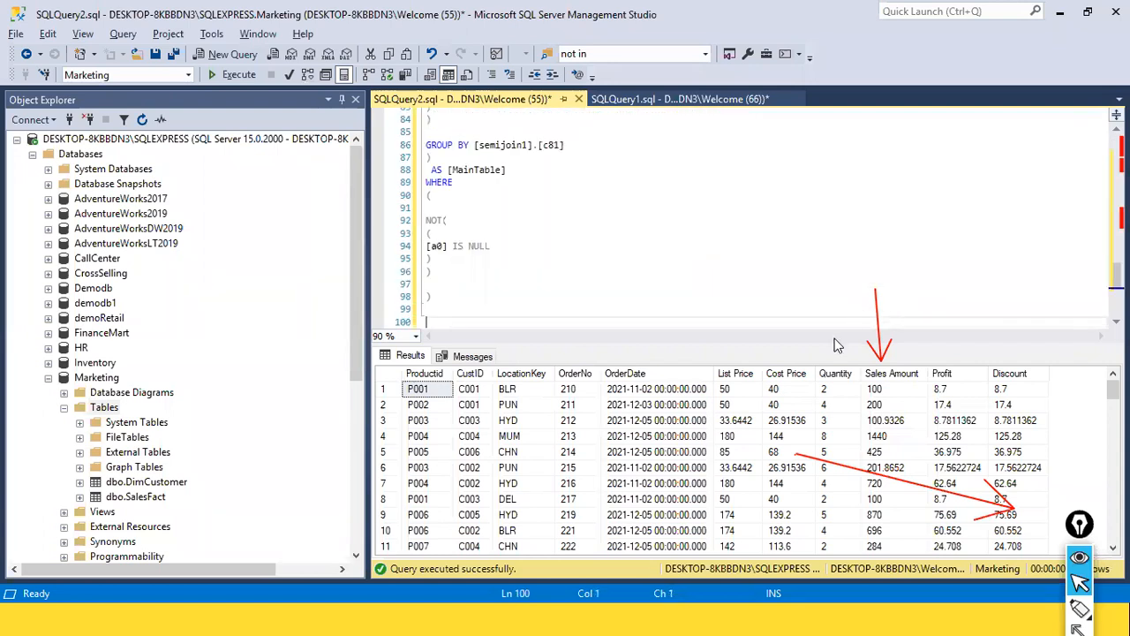
scroll(586, 231, "up", 14)
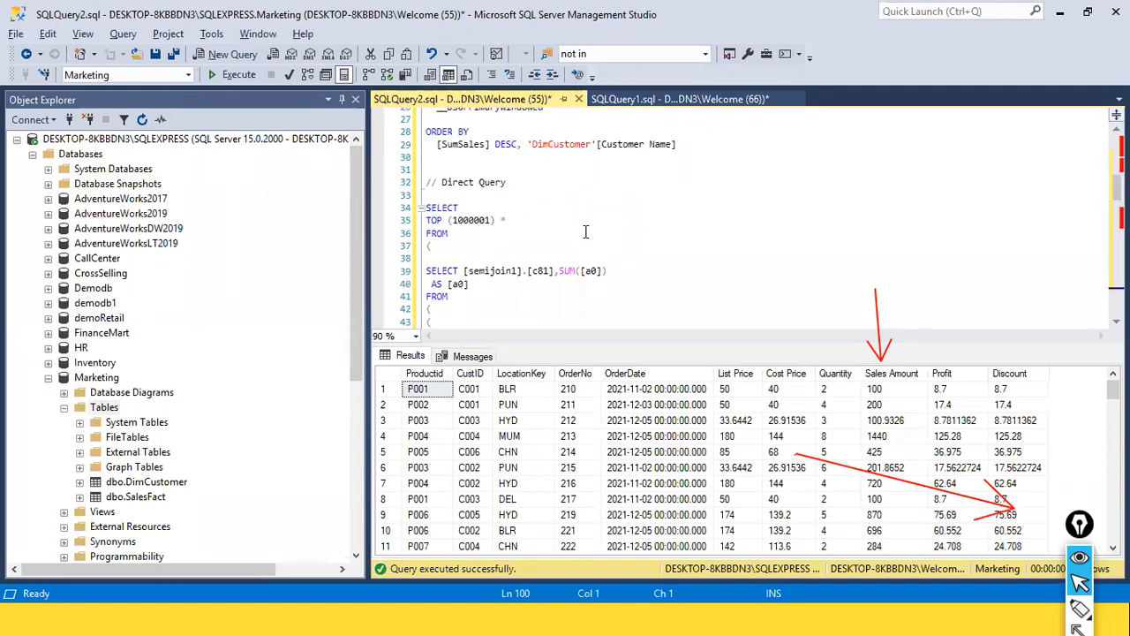
scroll(585, 231, "up", 3)
scroll(586, 232, "up", 3)
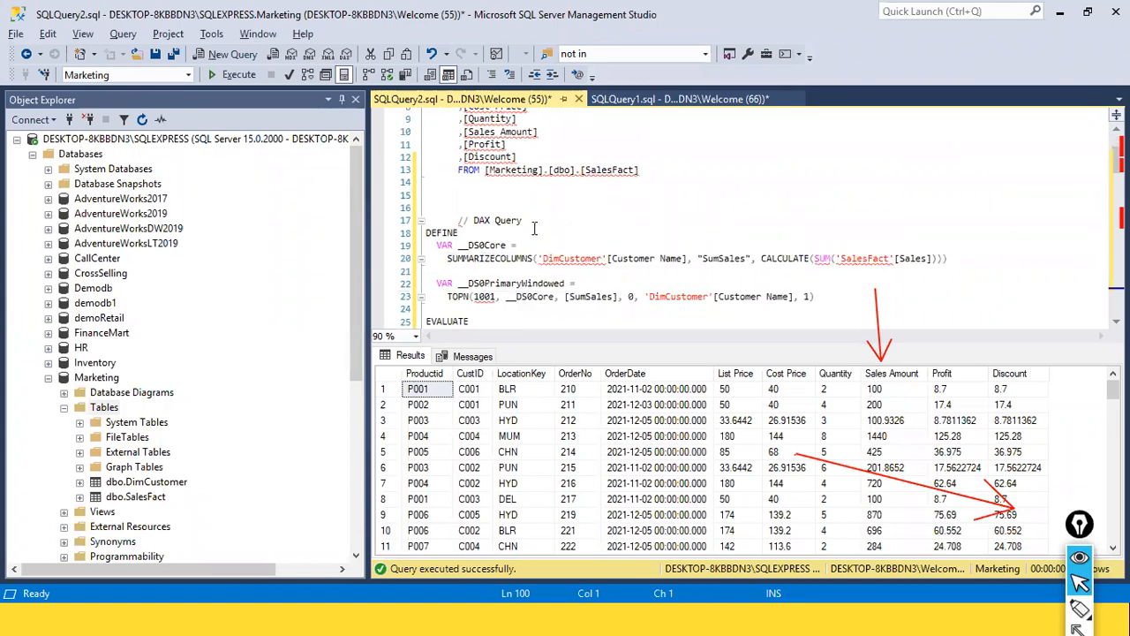
left_click_drag(456, 209, 463, 361)
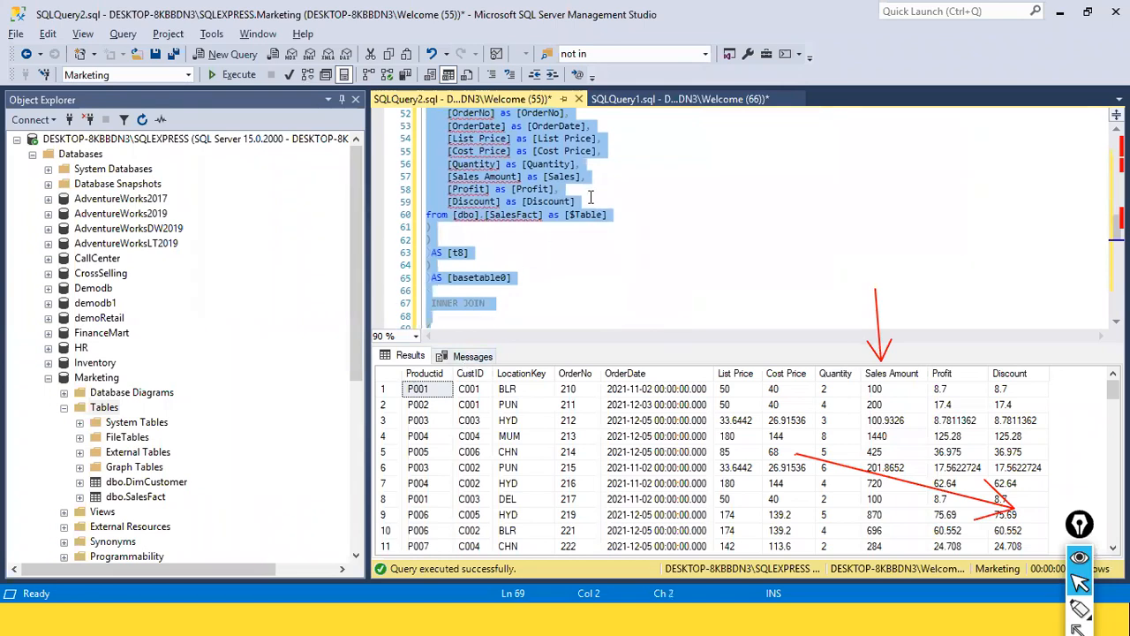
scroll(591, 197, "up", 1)
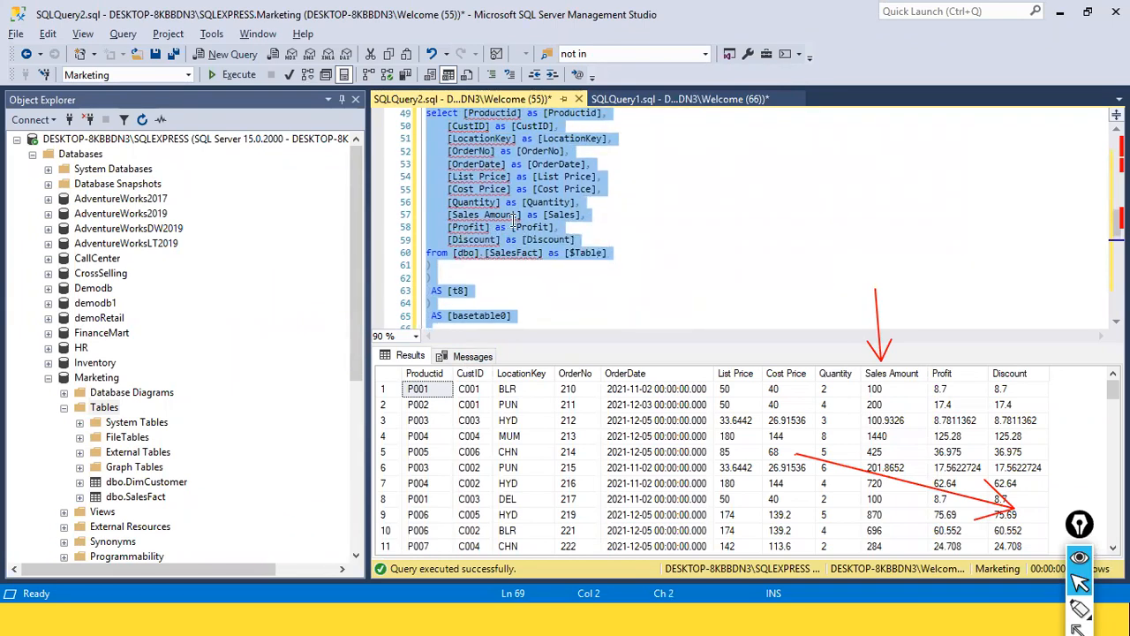
Examine how the SalesFact subquery aliases the [Sales Amount] column as [Sales].
left_click_drag(544, 214, 578, 215)
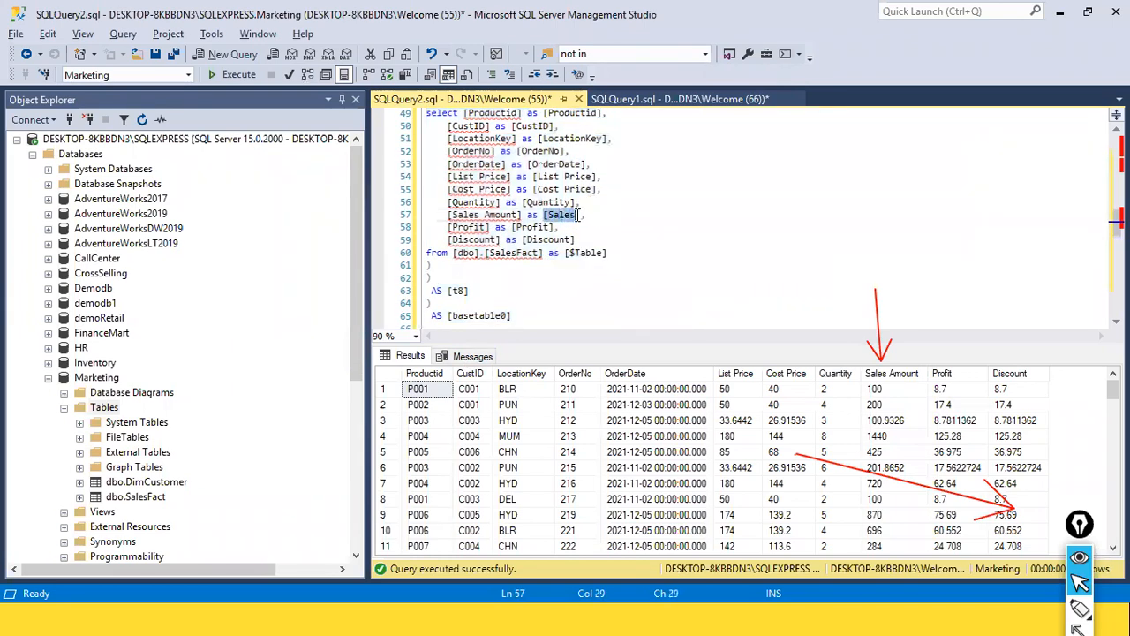
left_click(529, 216)
scroll(488, 216, "up", 1)
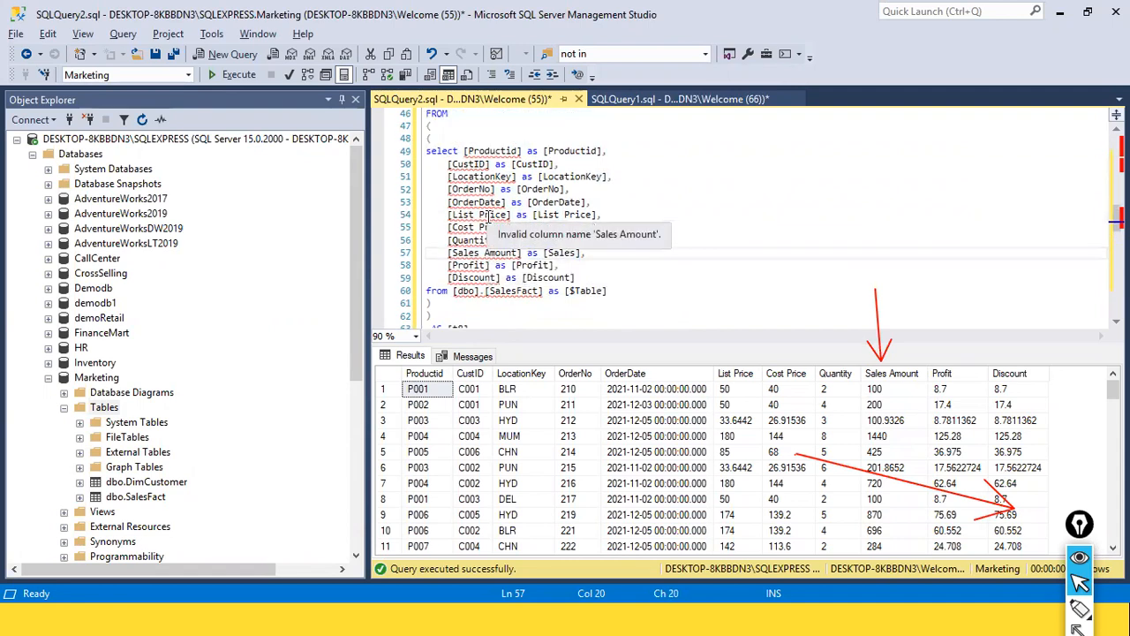
left_click(547, 254)
left_click_drag(547, 253, 579, 254)
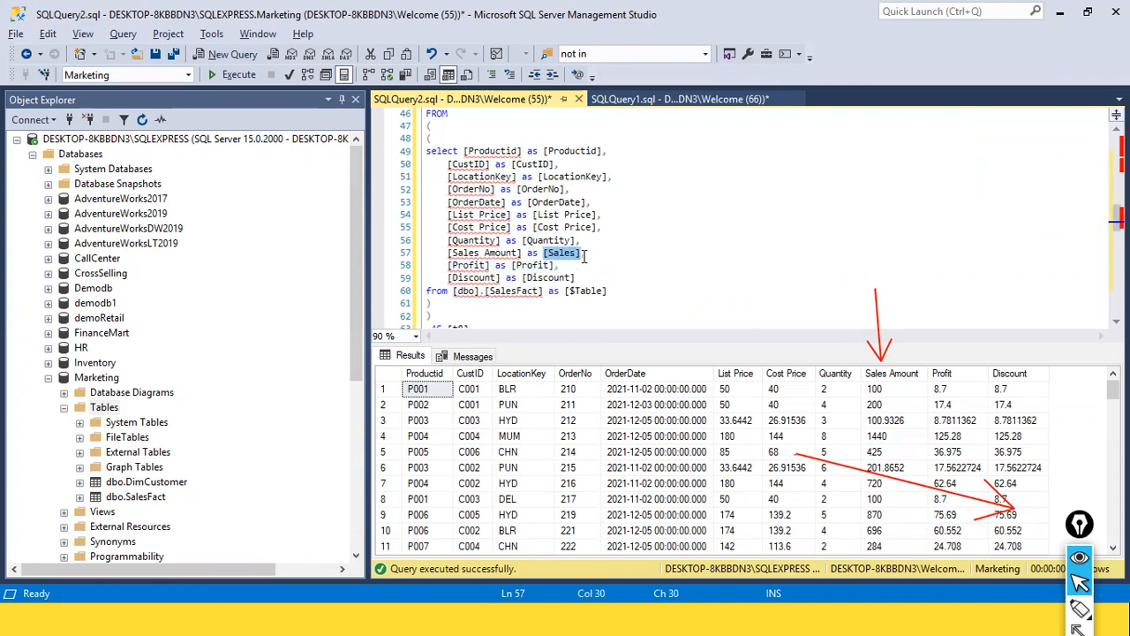
left_click(500, 254)
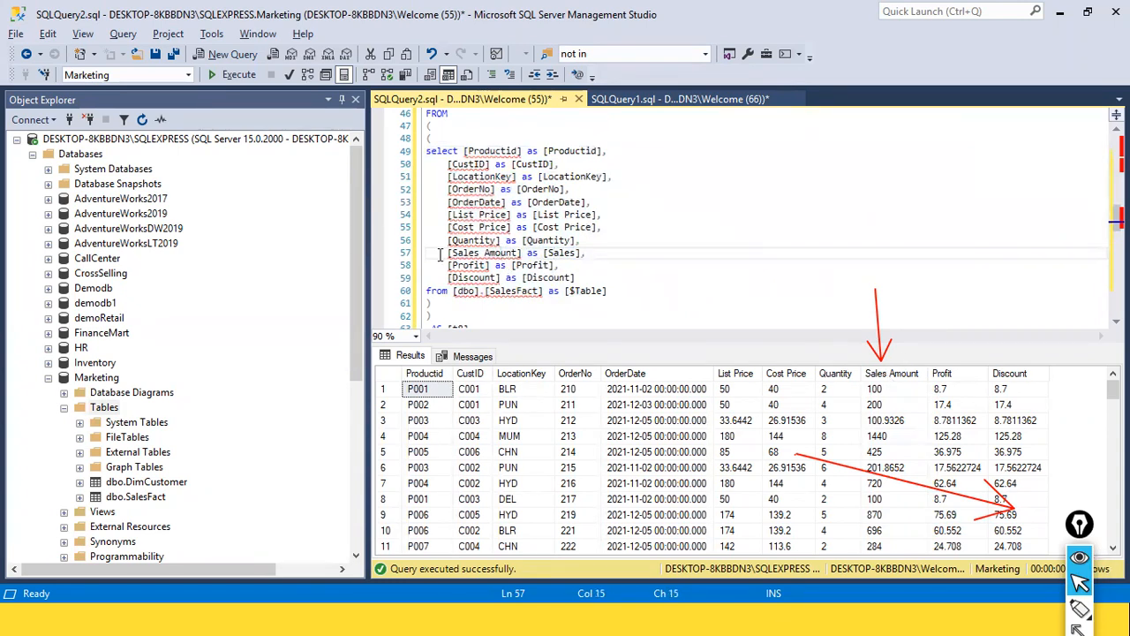
left_click_drag(447, 255, 585, 255)
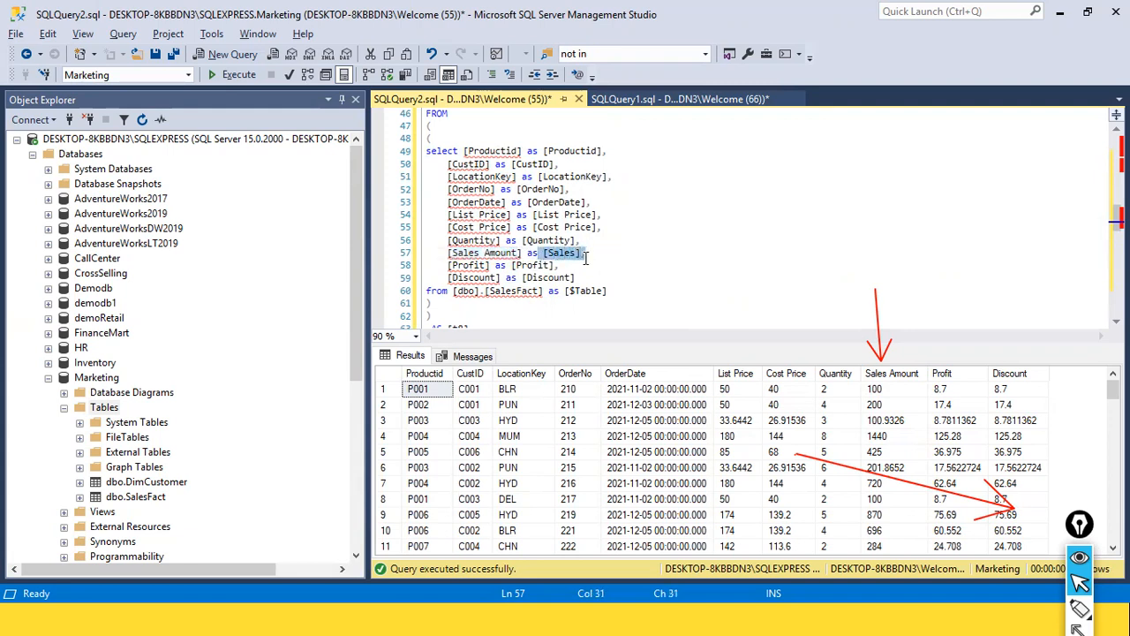
left_click(578, 253)
left_click_drag(554, 254, 561, 265)
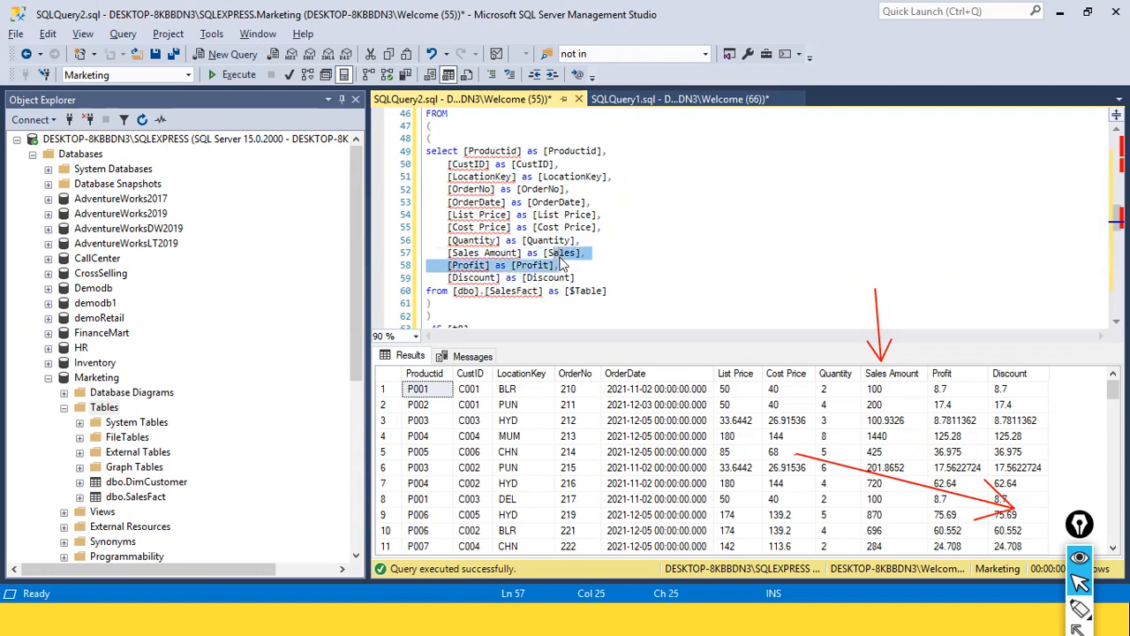
left_click(558, 255)
mouse_move(477, 254)
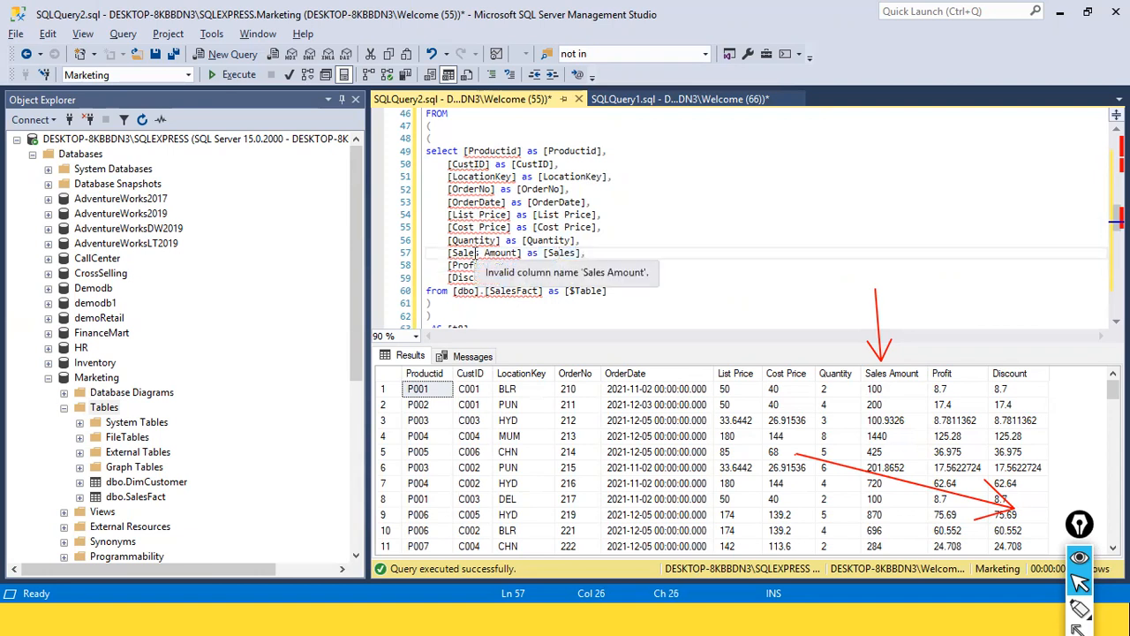
Read the Direct Query through its GROUP BY and WHERE clauses, and revisit the Direct Query comment and the DAX query above it.
scroll(633, 228, "up", 4)
scroll(632, 228, "up", 1)
scroll(632, 228, "down", 6)
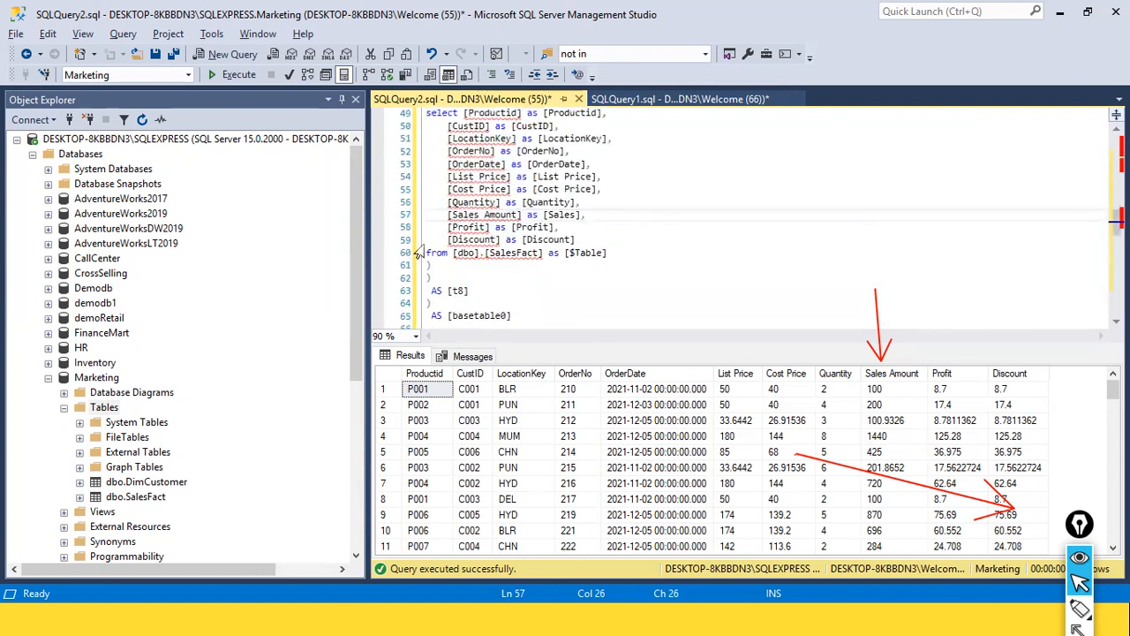
scroll(516, 283, "down", 3)
scroll(517, 279, "down", 4)
scroll(512, 248, "down", 3)
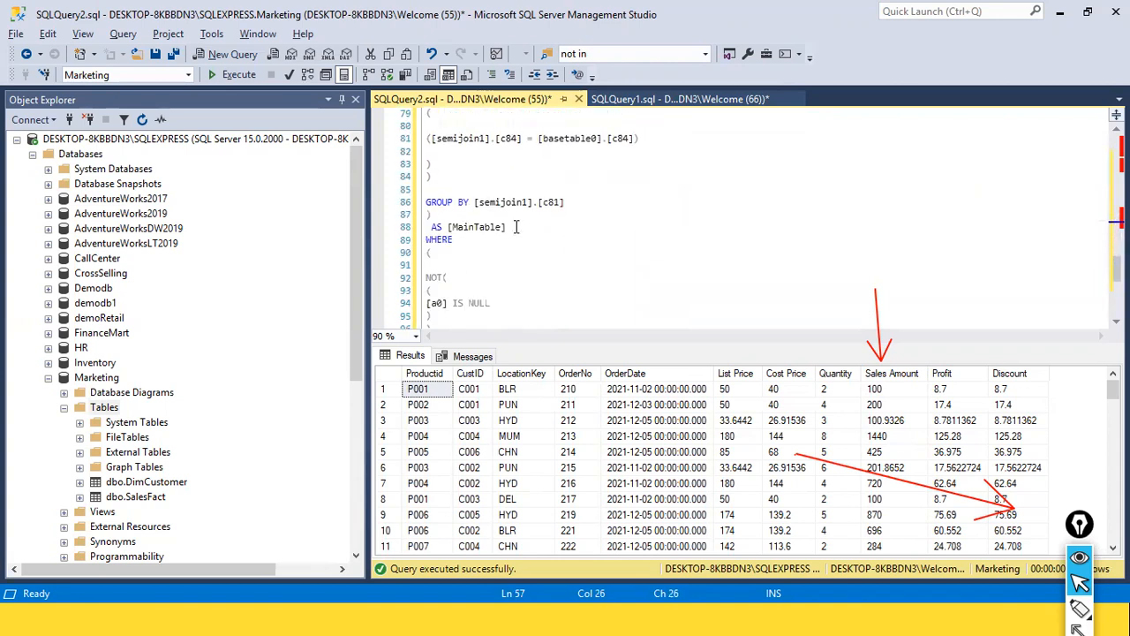
scroll(516, 227, "up", 18)
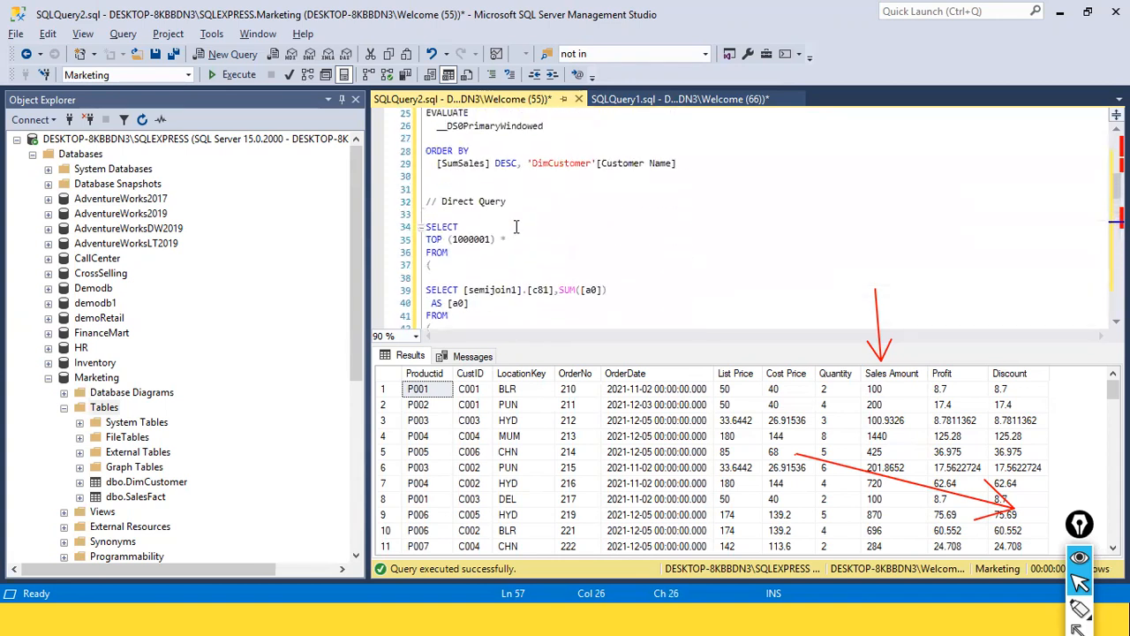
scroll(516, 227, "up", 1)
left_click_drag(426, 239, 514, 242)
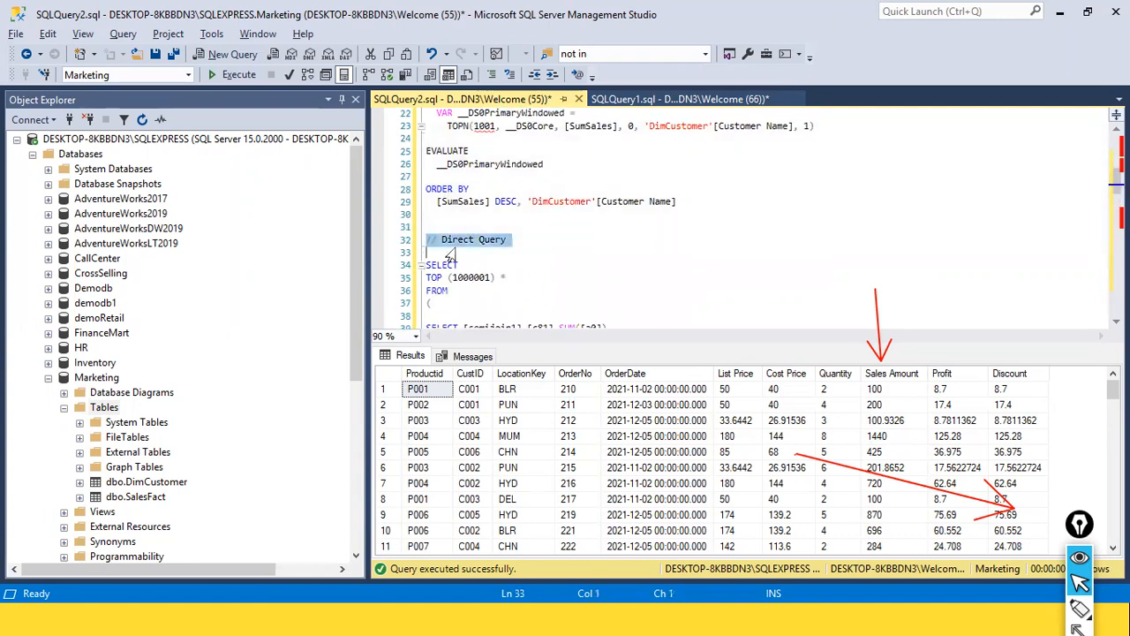
left_click(516, 242)
scroll(517, 245, "down", 1)
scroll(516, 245, "down", 1)
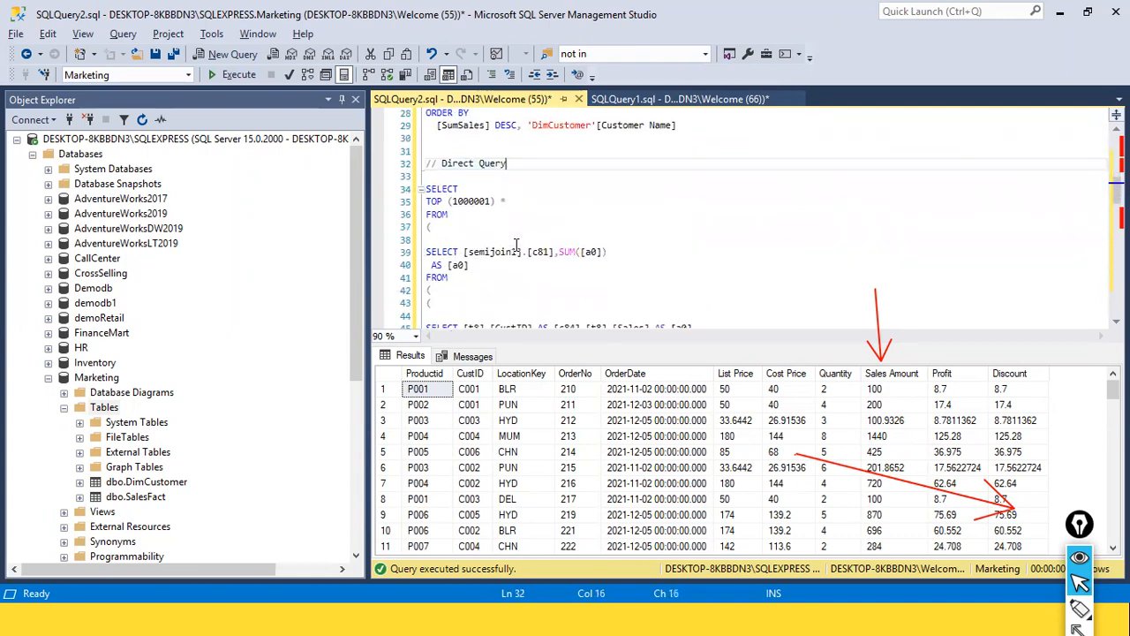
scroll(517, 244, "up", 4)
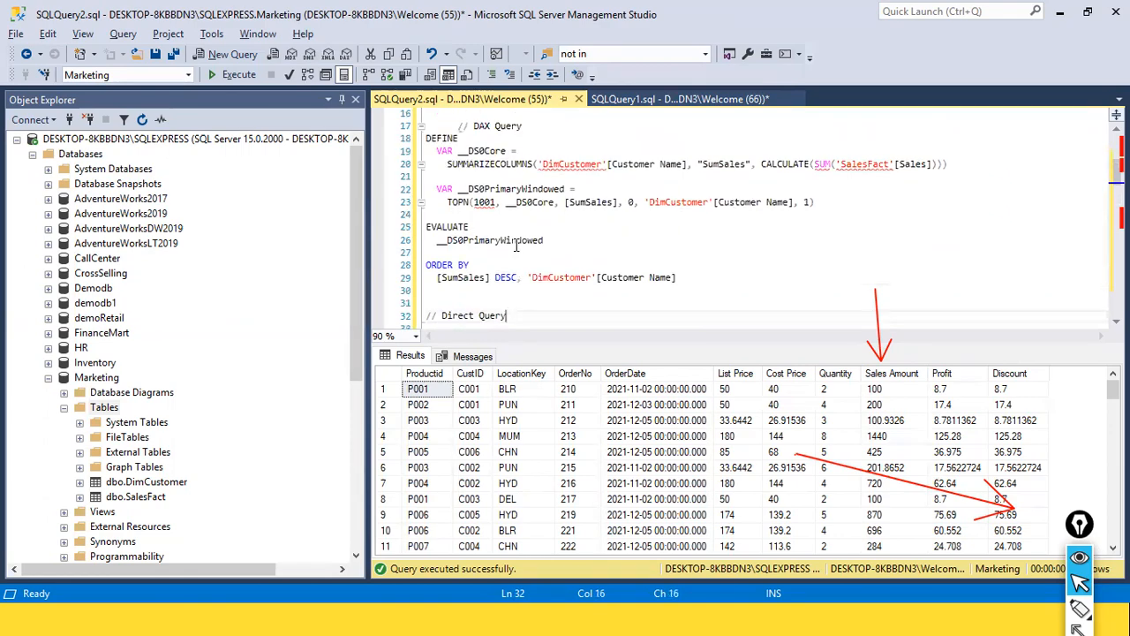
Check the customer sales chart in Power BI Desktop against the Direct Query SQL in SQL Server Management Studio.
key("alt+Tab")
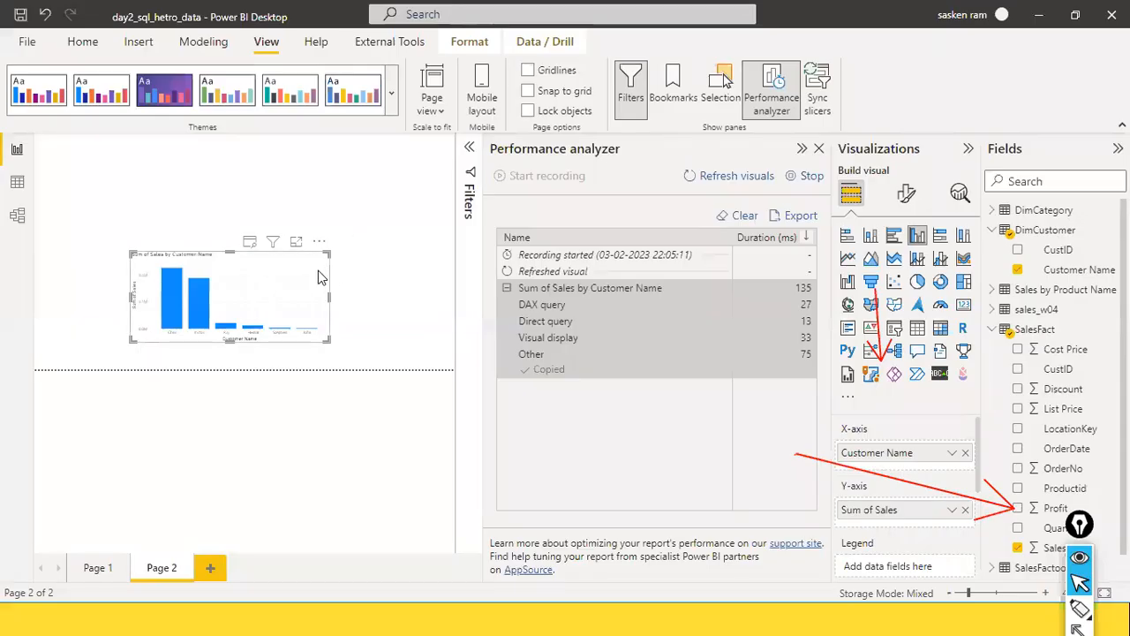
key("alt+Tab")
scroll(451, 252, "down", 8)
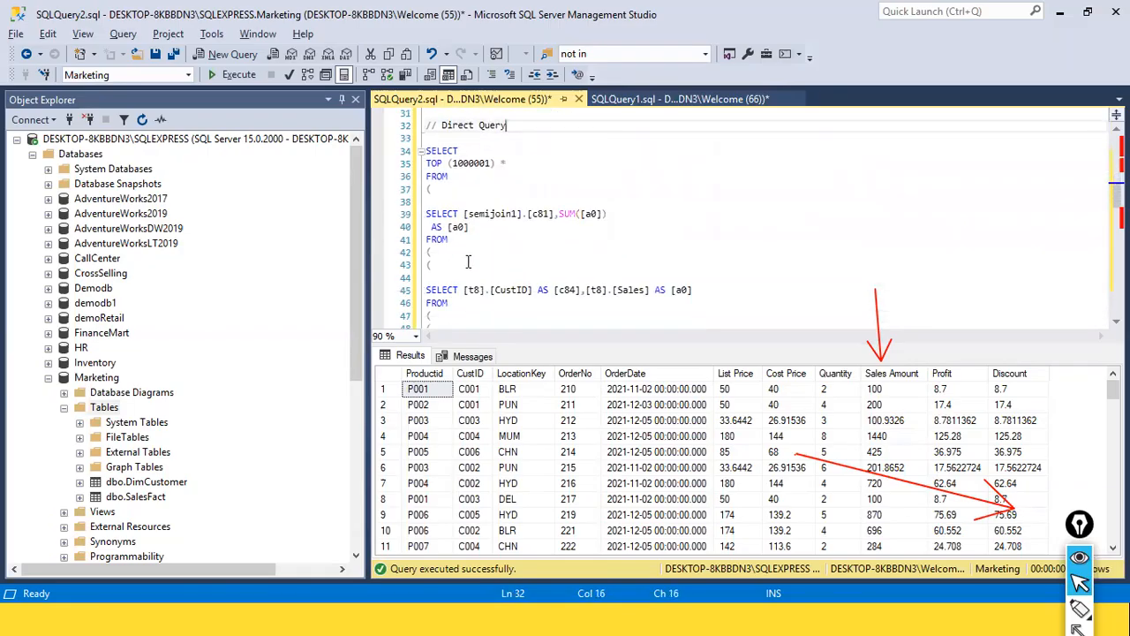
scroll(467, 262, "down", 2)
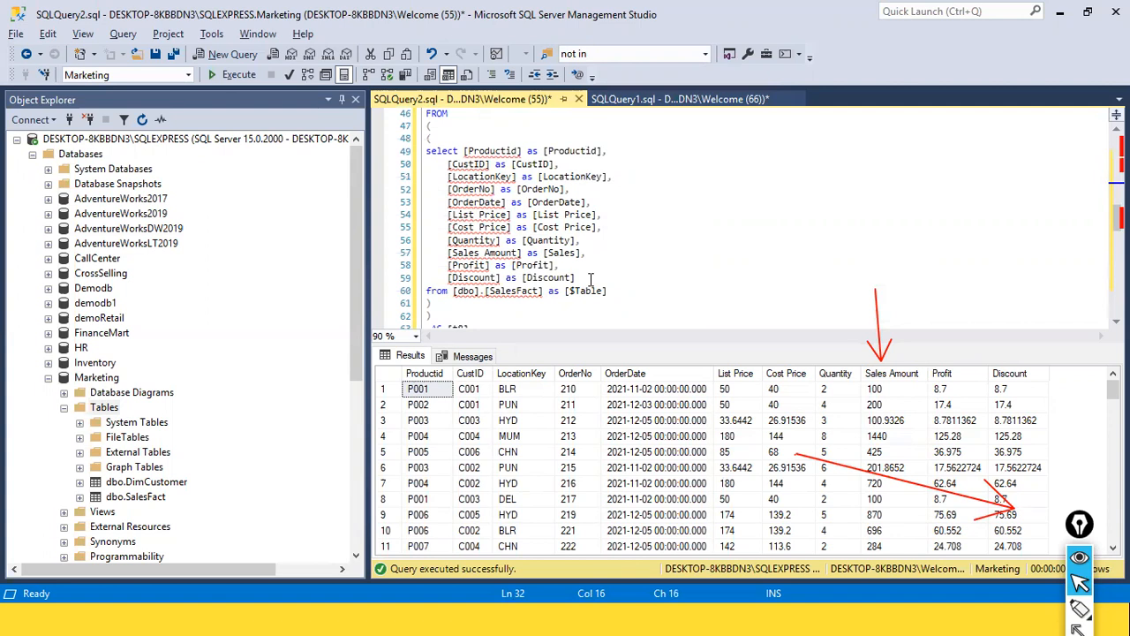
scroll(591, 279, "down", 2)
scroll(590, 279, "down", 2)
scroll(590, 279, "up", 8)
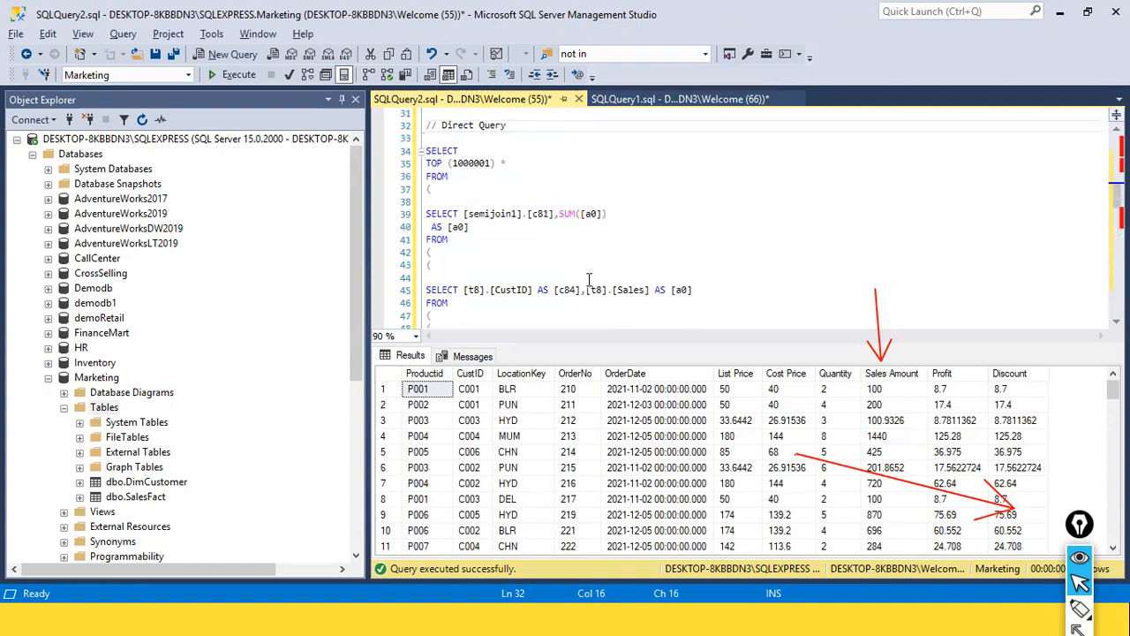
Examine the SUMMARIZECOLUMNS expression in the DAX query, focusing on its sum of the 'SalesFact'[Sales] column.
scroll(589, 279, "up", 5)
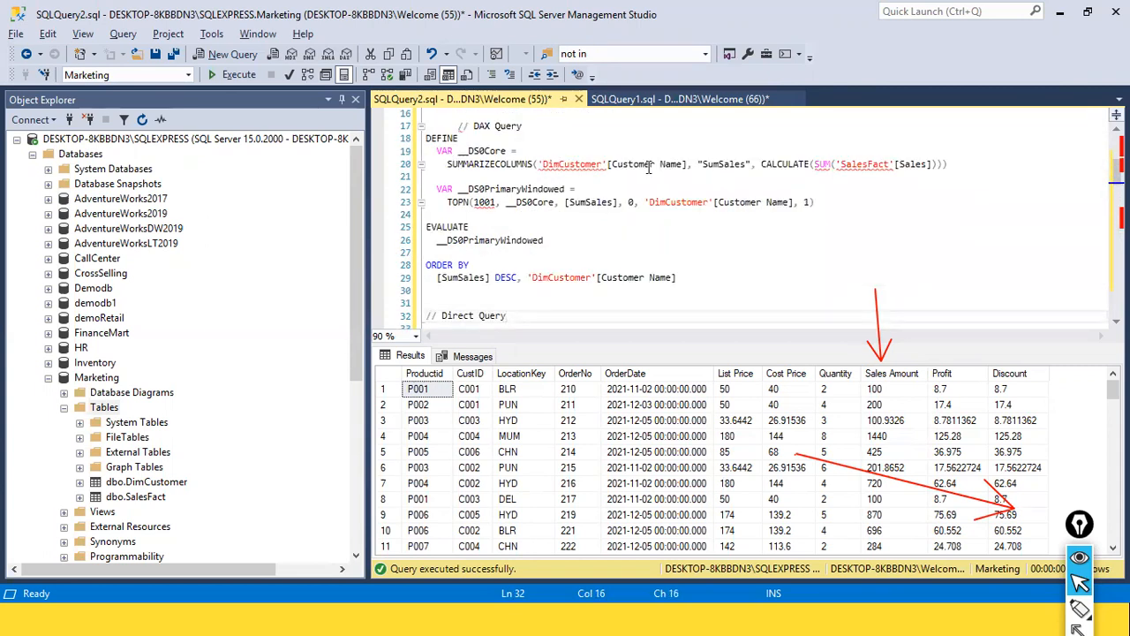
left_click(494, 164)
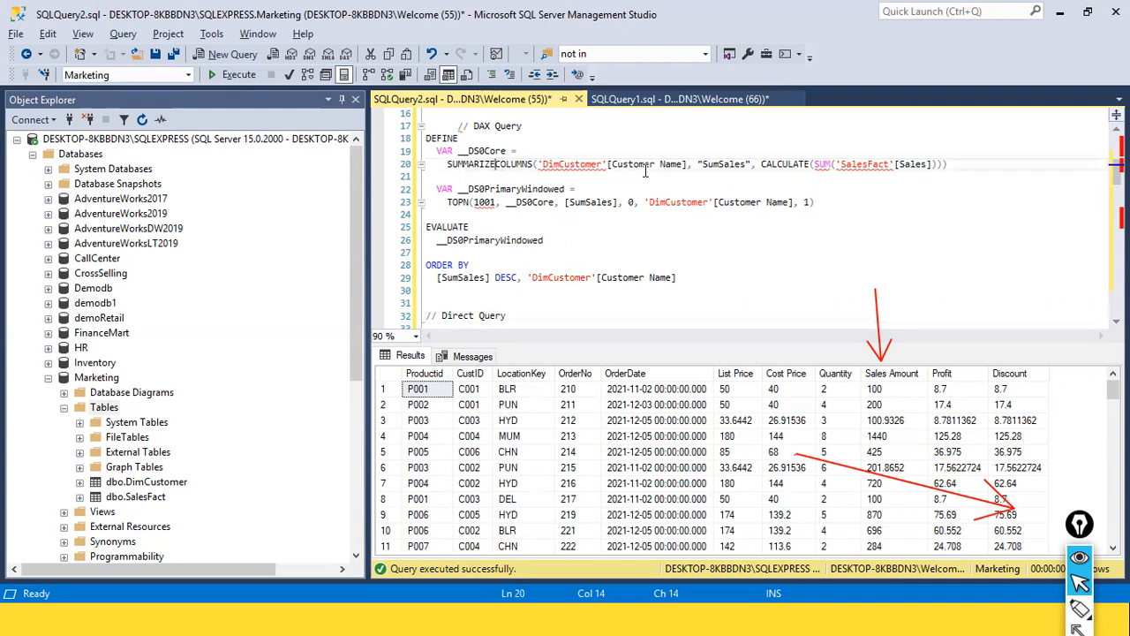
left_click(825, 164)
left_click_drag(927, 164, 864, 159)
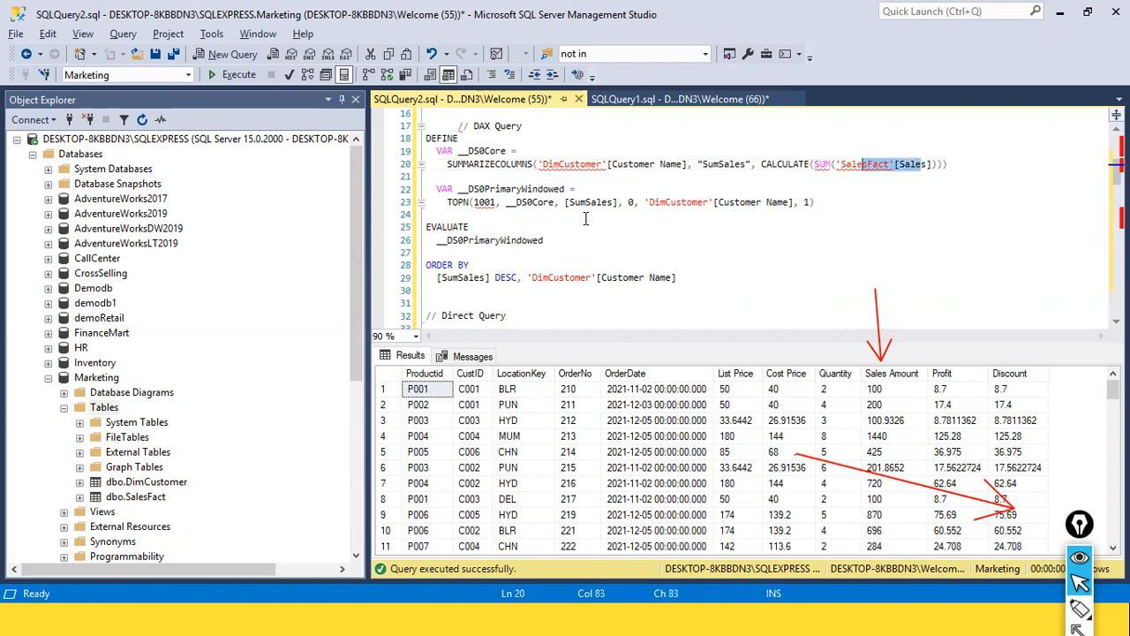
Trace the Sales column into the Direct Query and examine the [Sales Amount] as [Sales] alias in the SalesFact subquery.
scroll(722, 216, "down", 10)
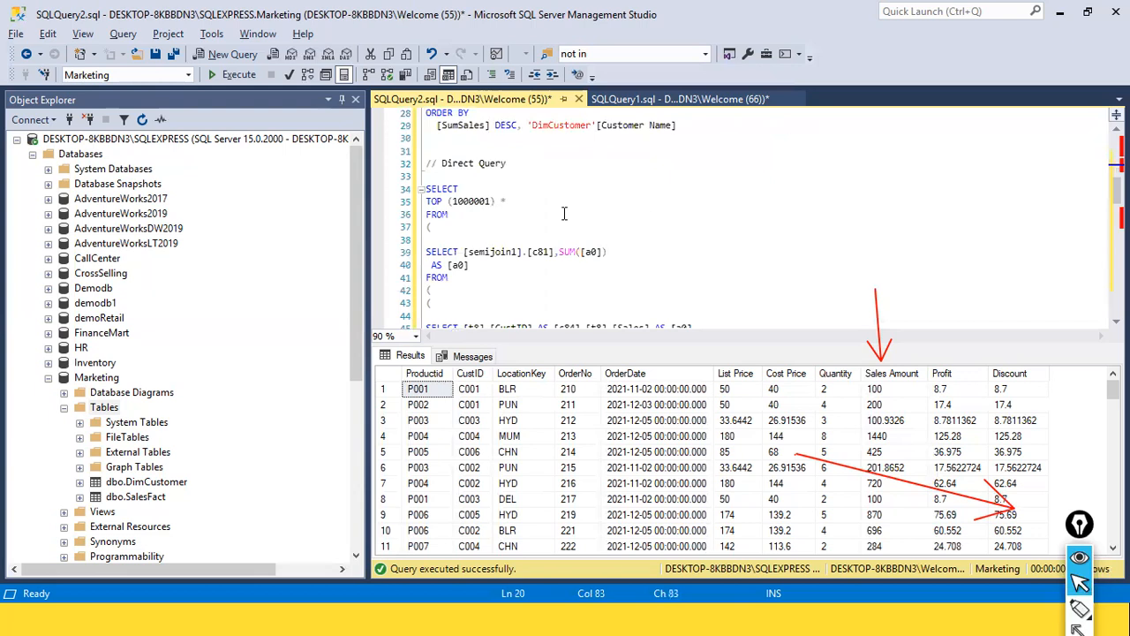
scroll(474, 210, "down", 4)
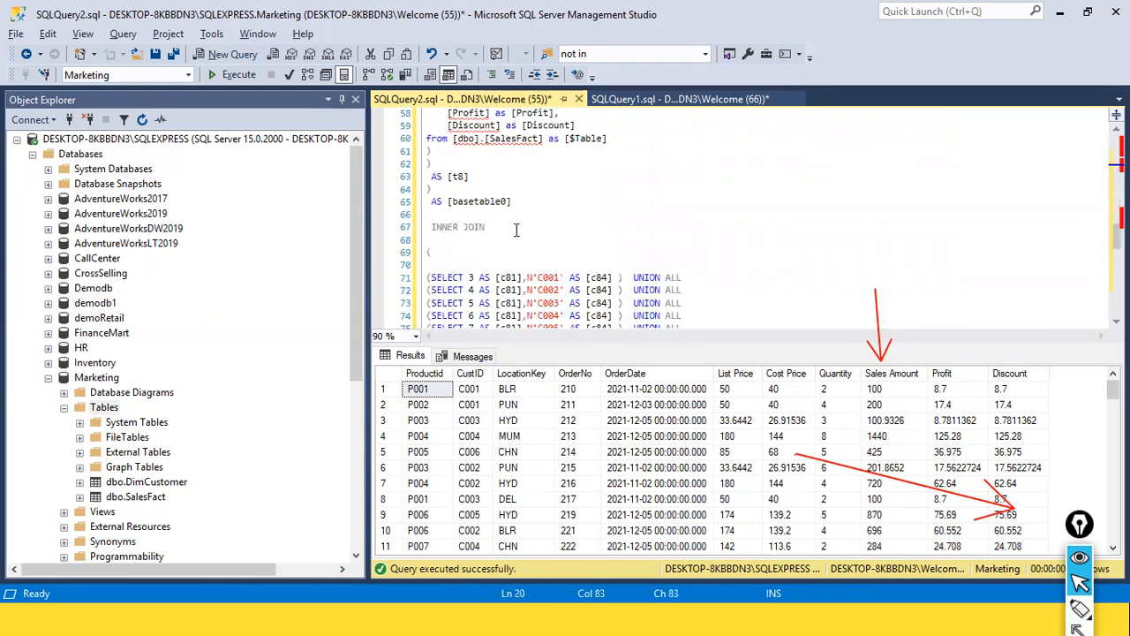
scroll(516, 229, "up", 3)
left_click_drag(584, 216, 543, 215)
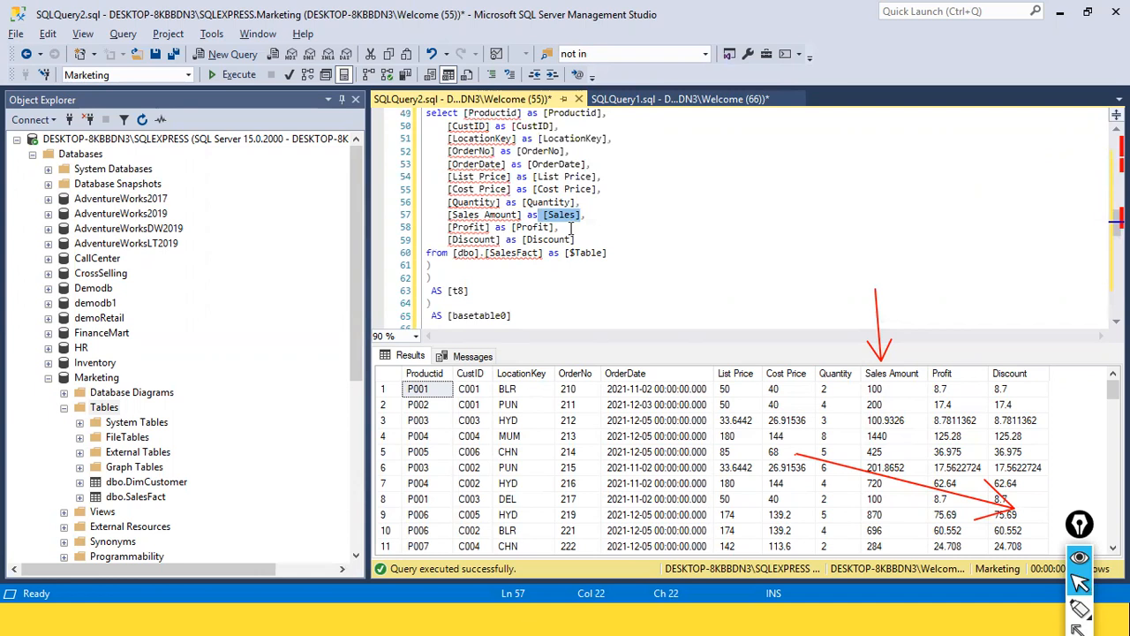
left_click_drag(548, 215, 579, 219)
left_click_drag(448, 215, 521, 215)
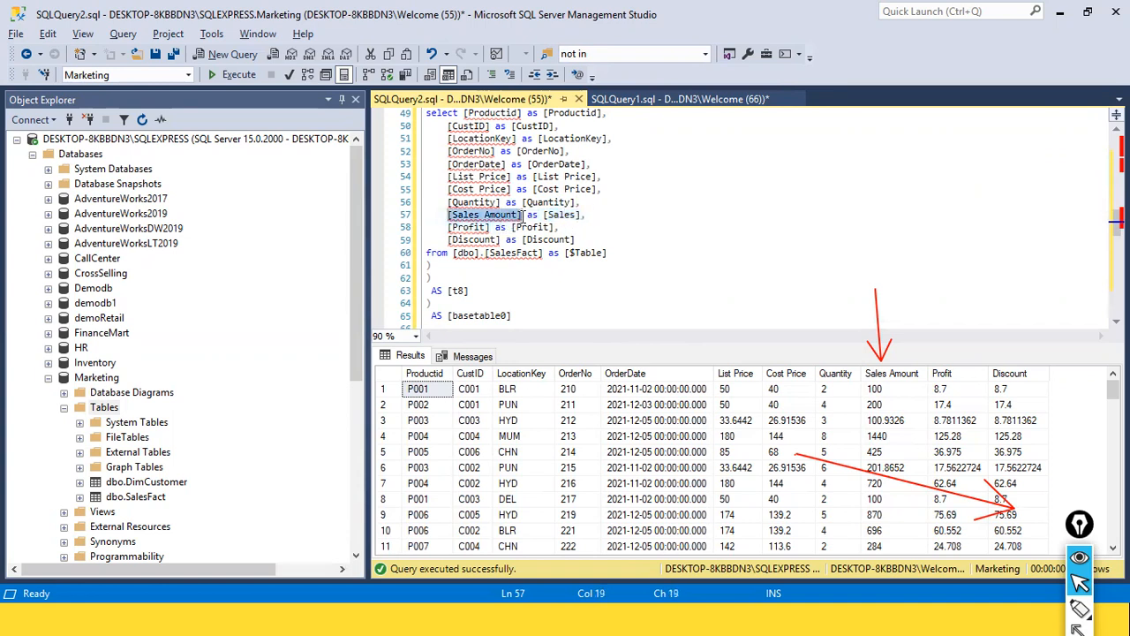
left_click_drag(525, 216, 582, 225)
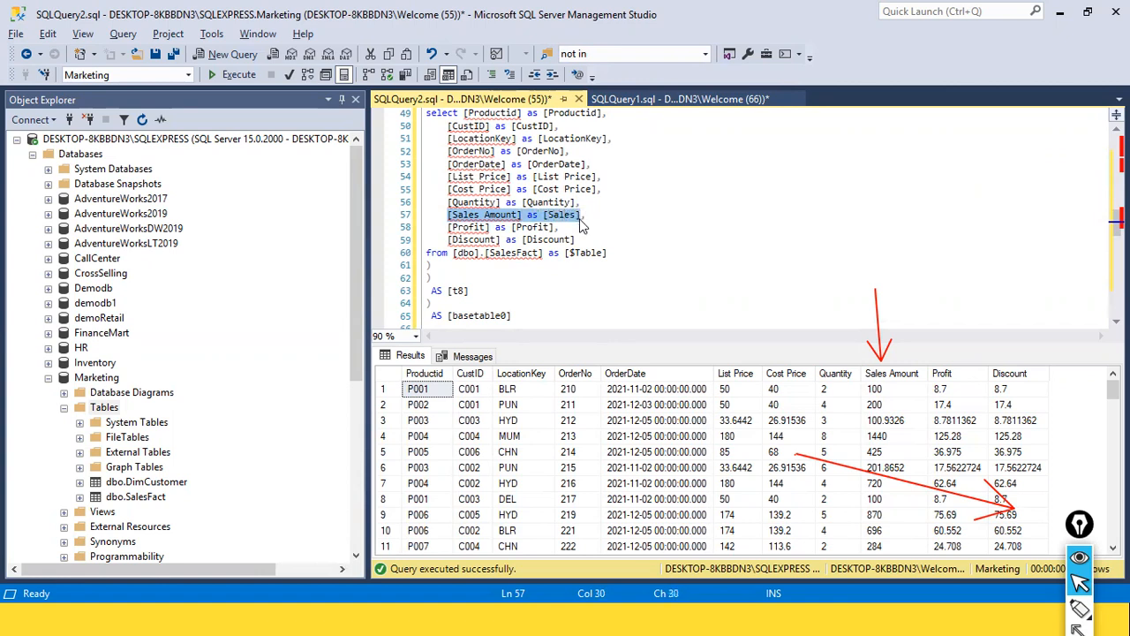
left_click(521, 216)
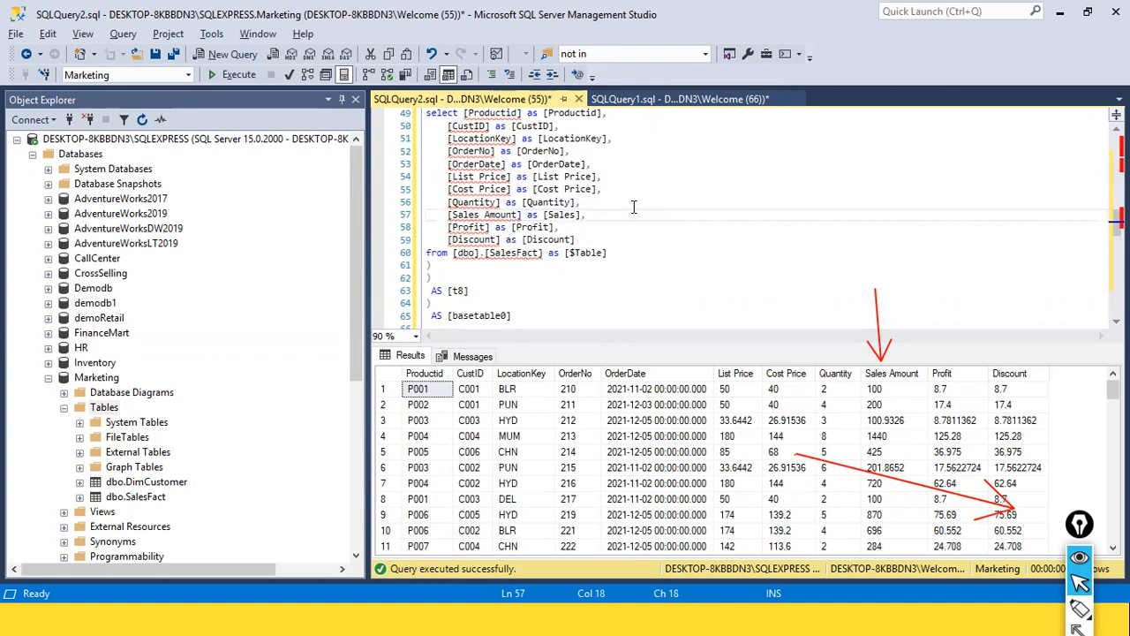
key("Home")
left_click_drag(544, 214, 582, 216)
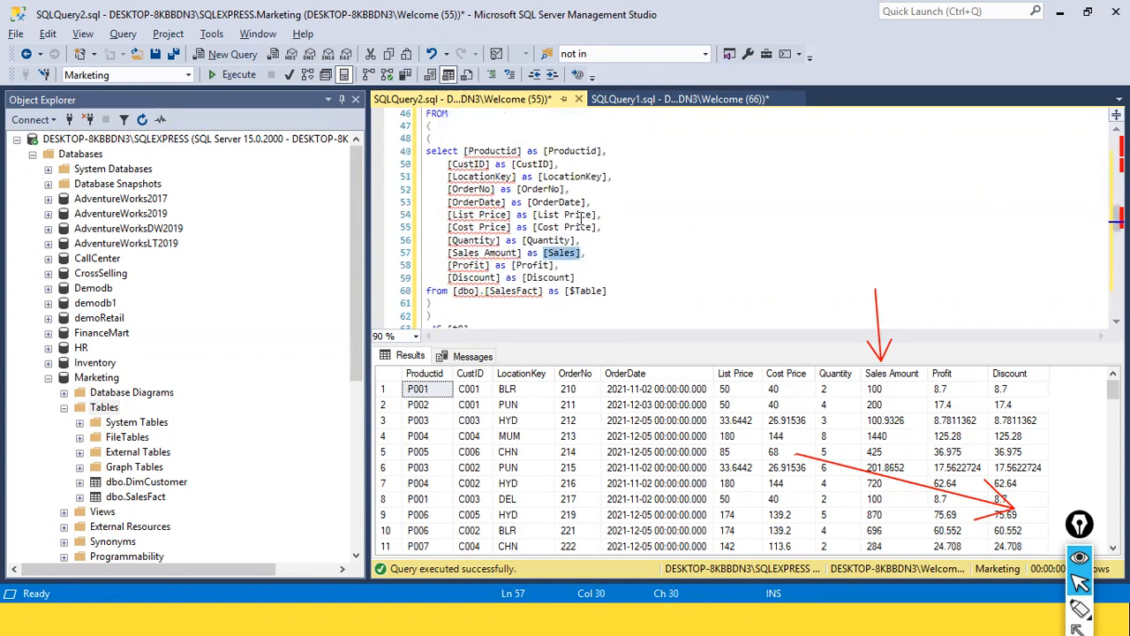
scroll(580, 217, "up", 3)
scroll(581, 218, "down", 5)
Switch to Power BI Desktop, stop the performance recording, close Performance analyzer and deselect the customer sales chart.
key("alt+Tab")
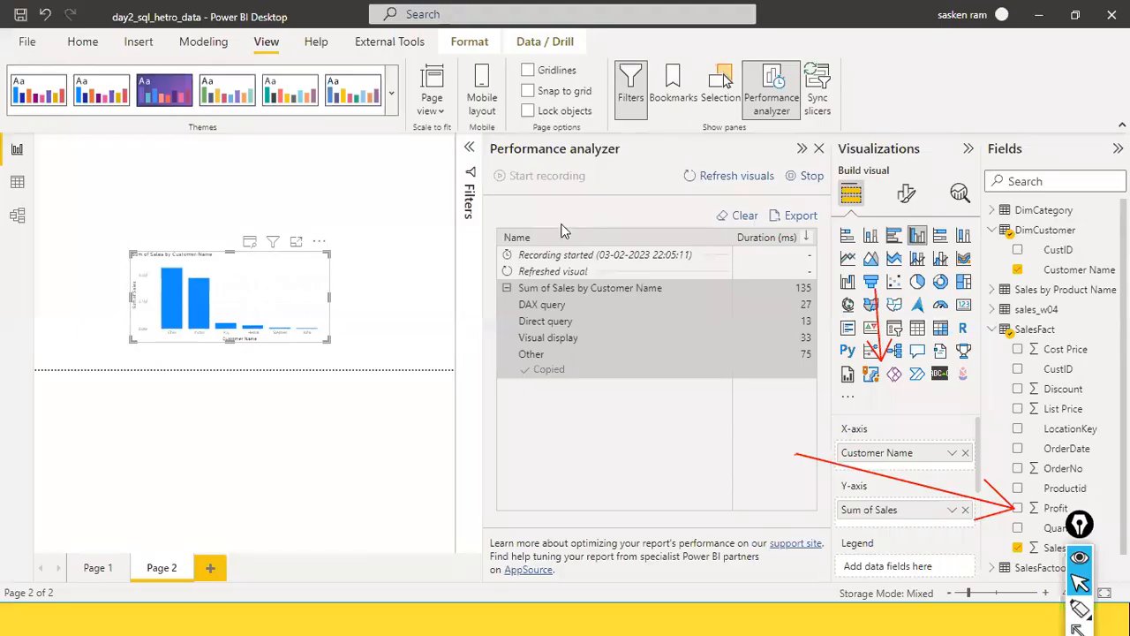
left_click(806, 176)
left_click(819, 151)
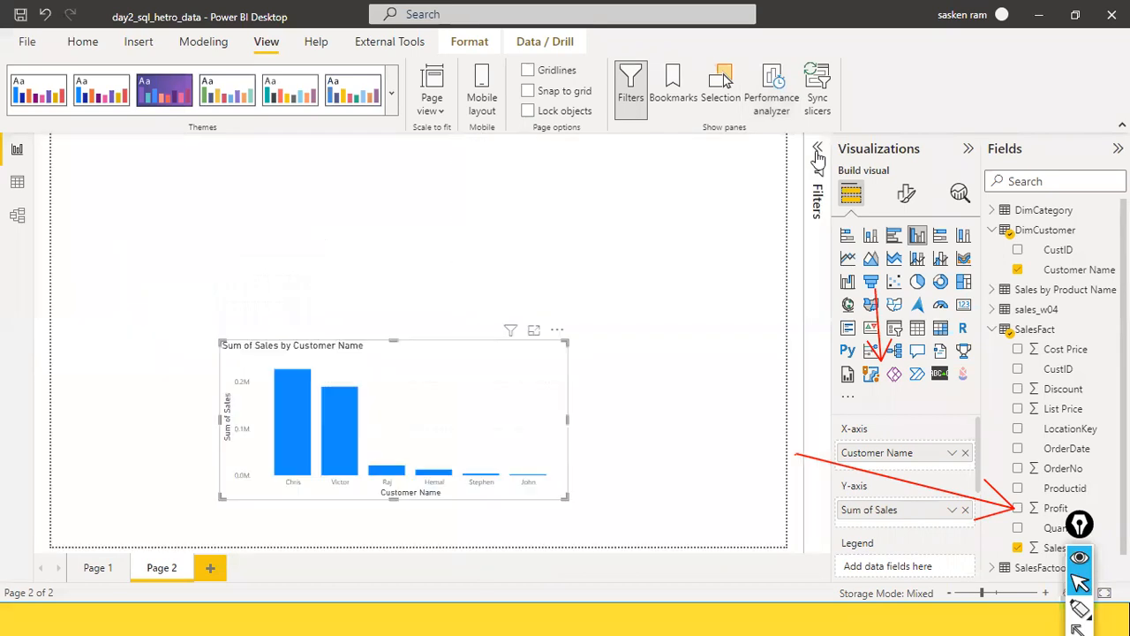
left_click(591, 251)
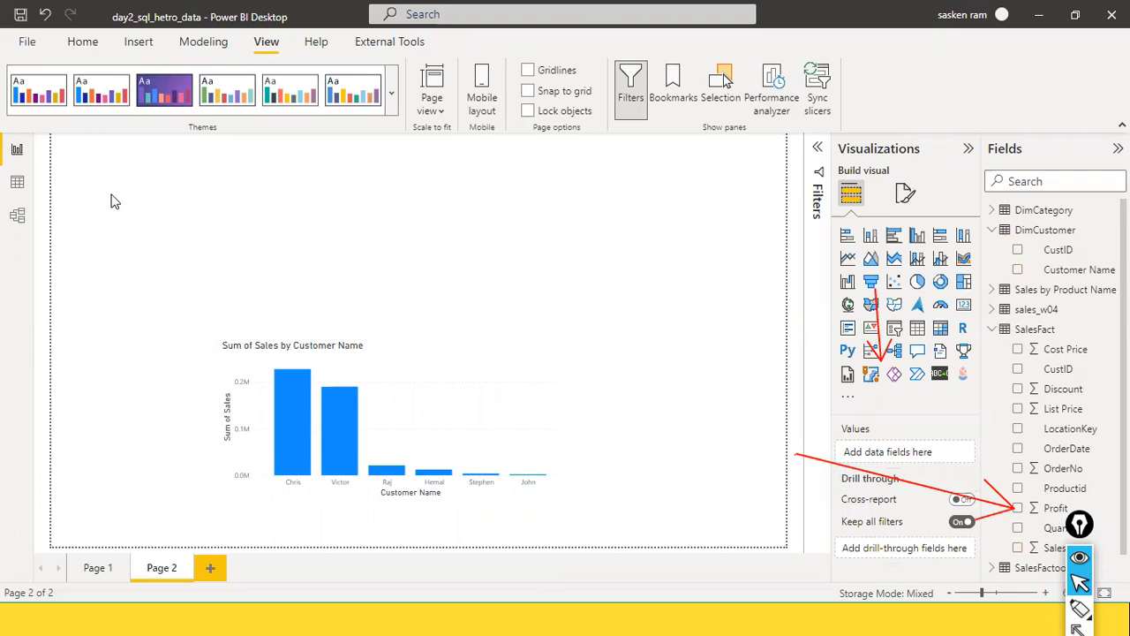
Open the model view to look at the DimCustomer and SalesFact relationship, and check the common data sources.
left_click(77, 43)
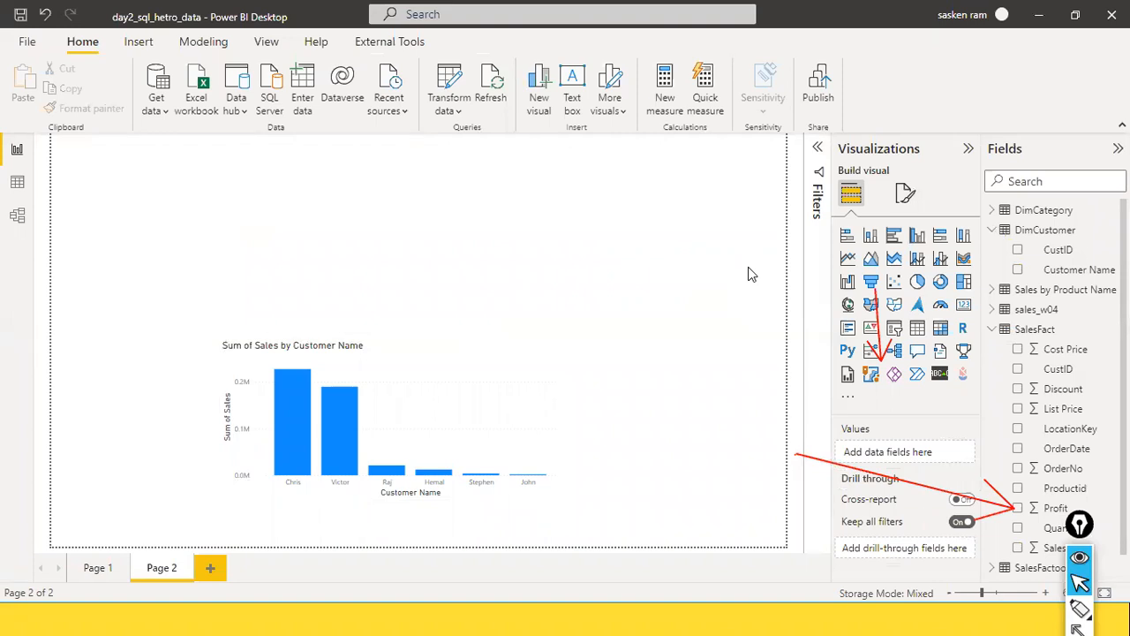
left_click(17, 215)
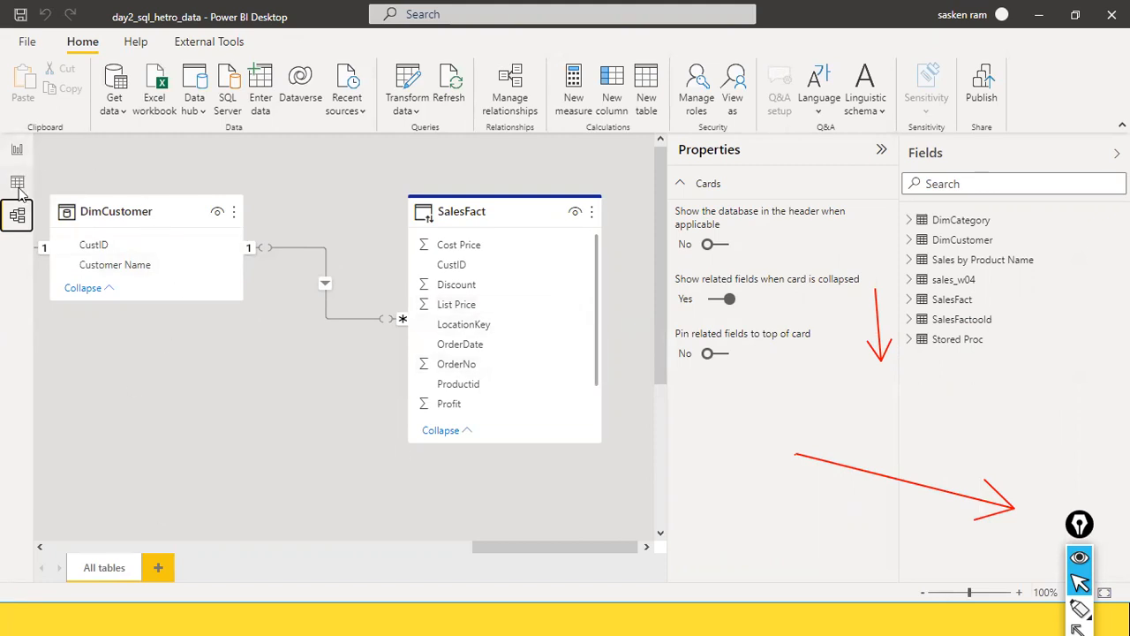
left_click(114, 110)
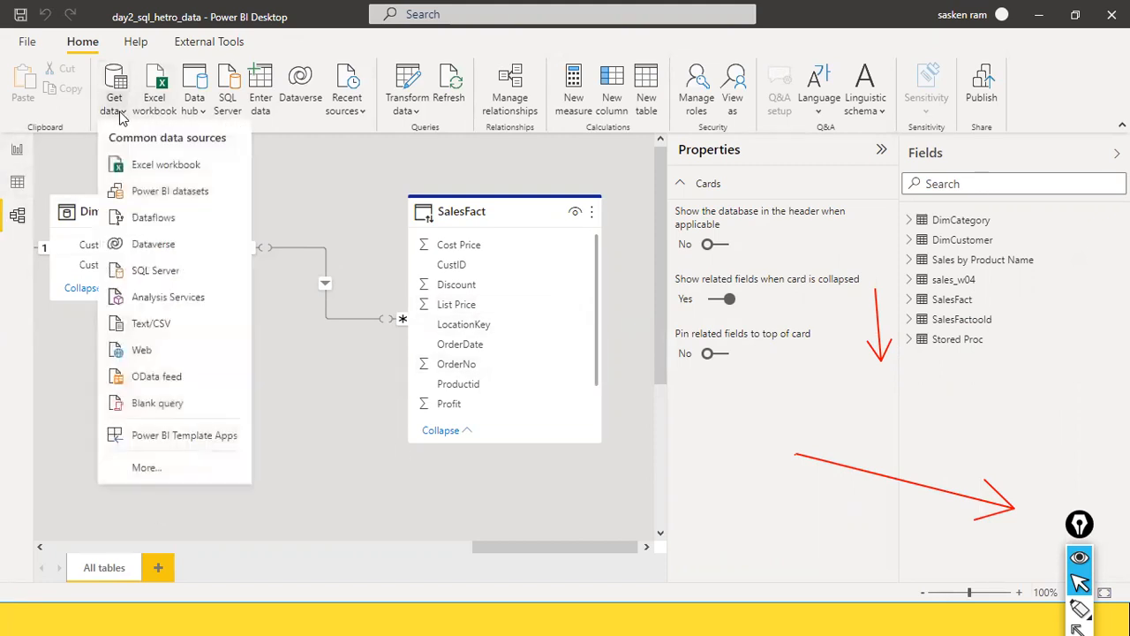
left_click(351, 439)
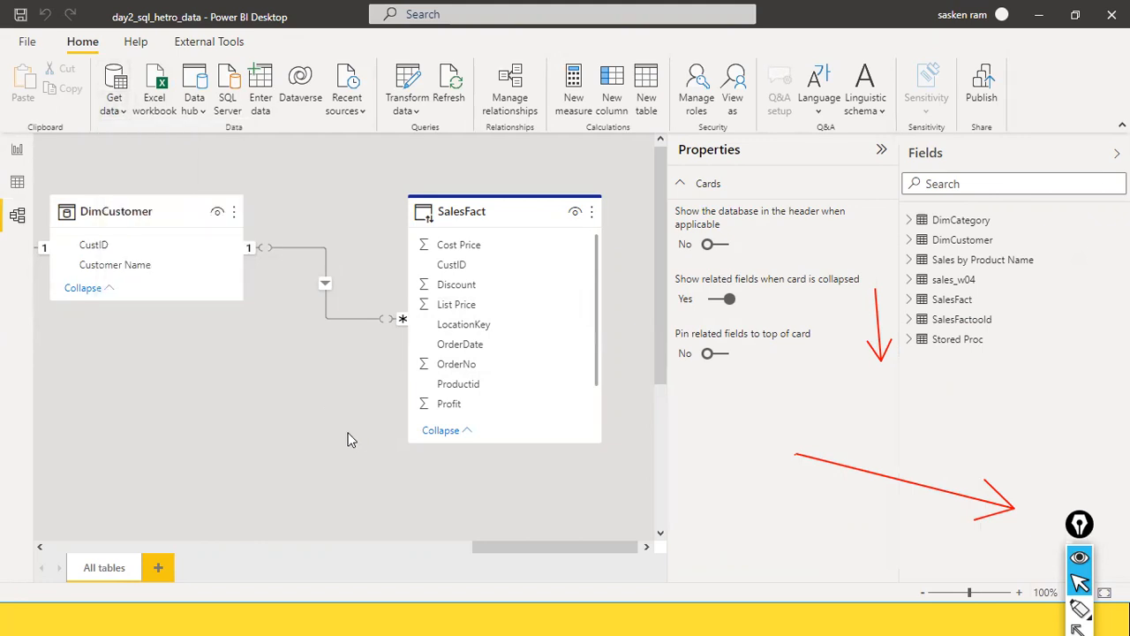
In SQL Server Management Studio, start a data import into the Marketing database with Microsoft Excel as the data source.
key("alt+Tab")
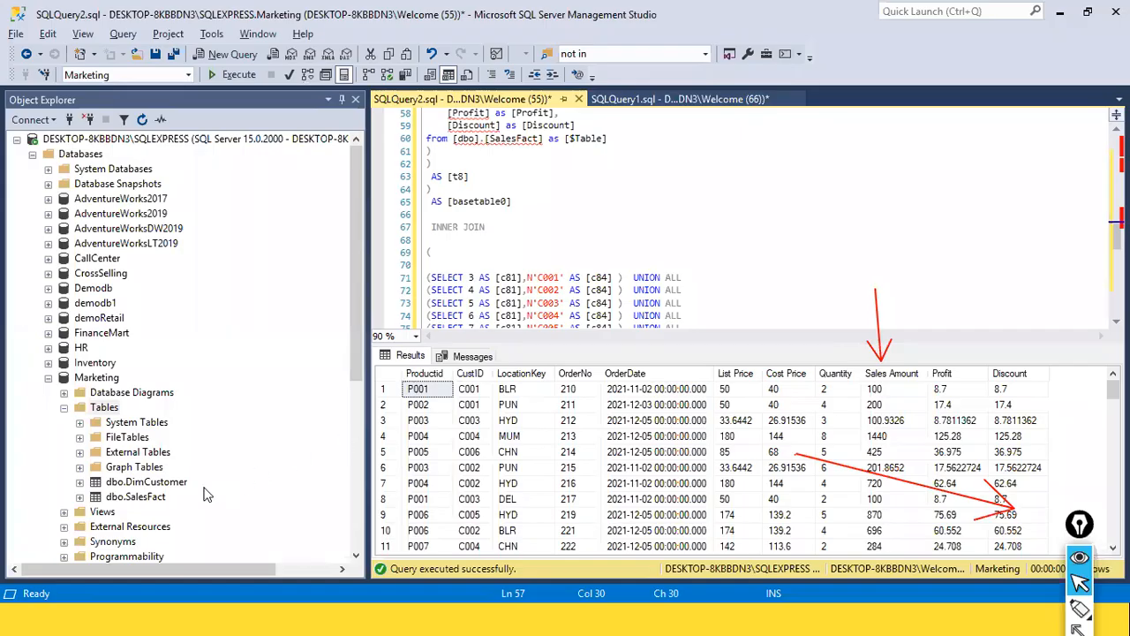
left_click(106, 377)
right_click(106, 377)
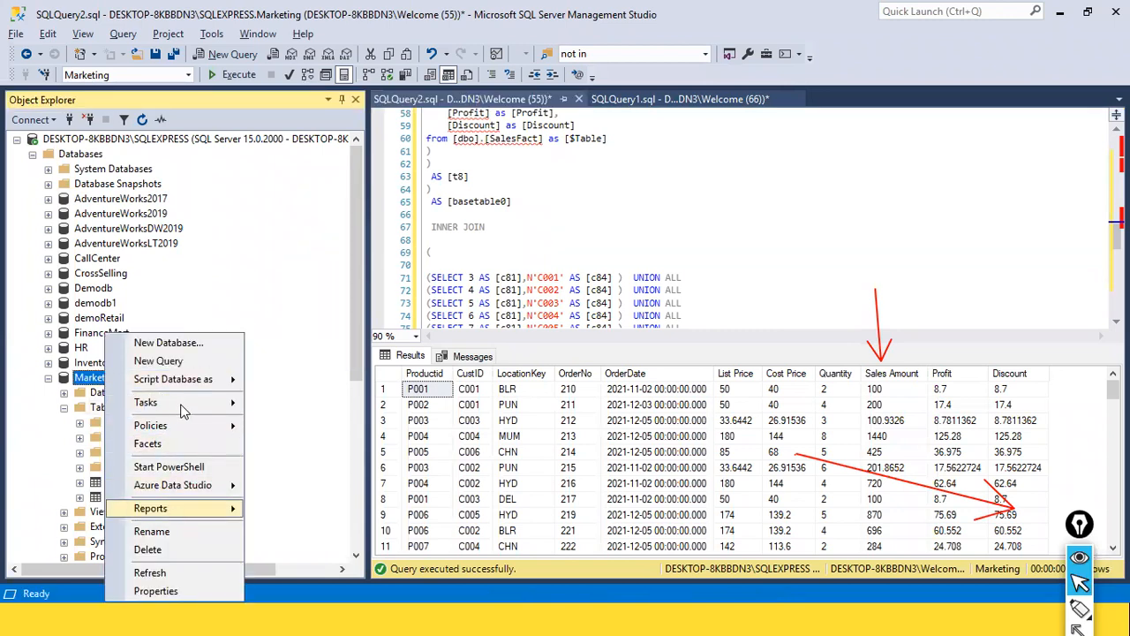
mouse_move(212, 402)
left_click(291, 573)
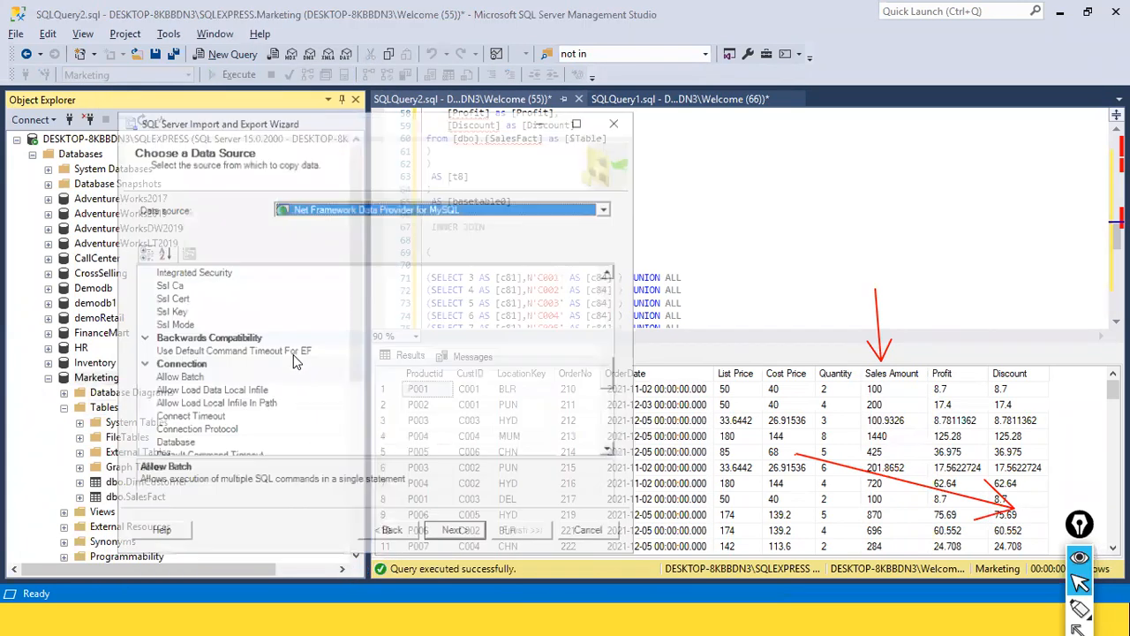
left_click(609, 210)
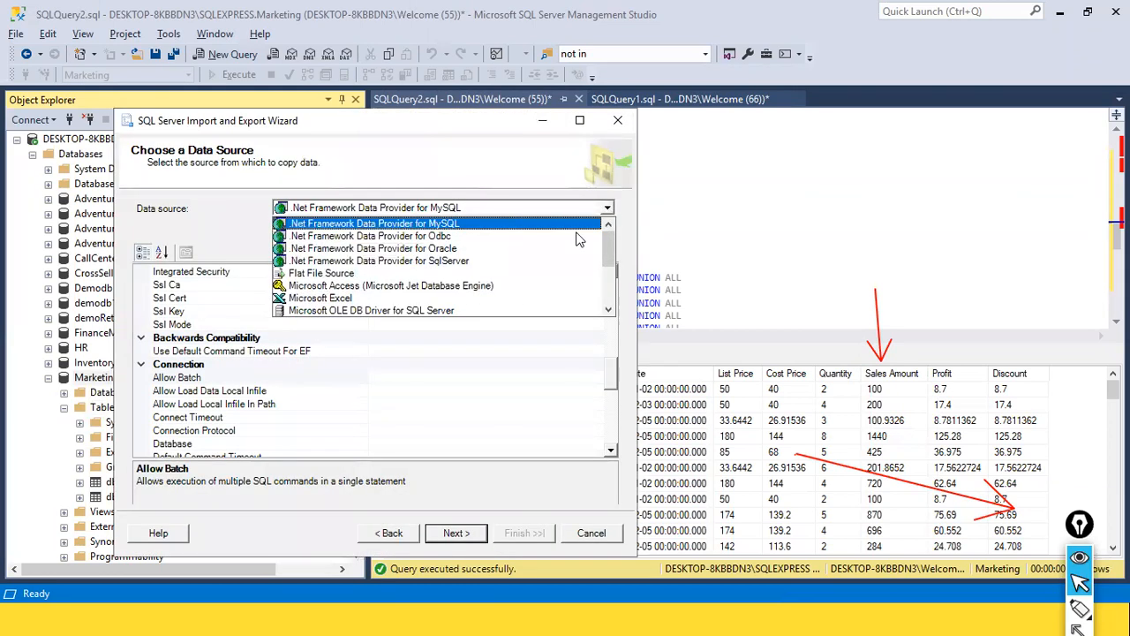
left_click(408, 294)
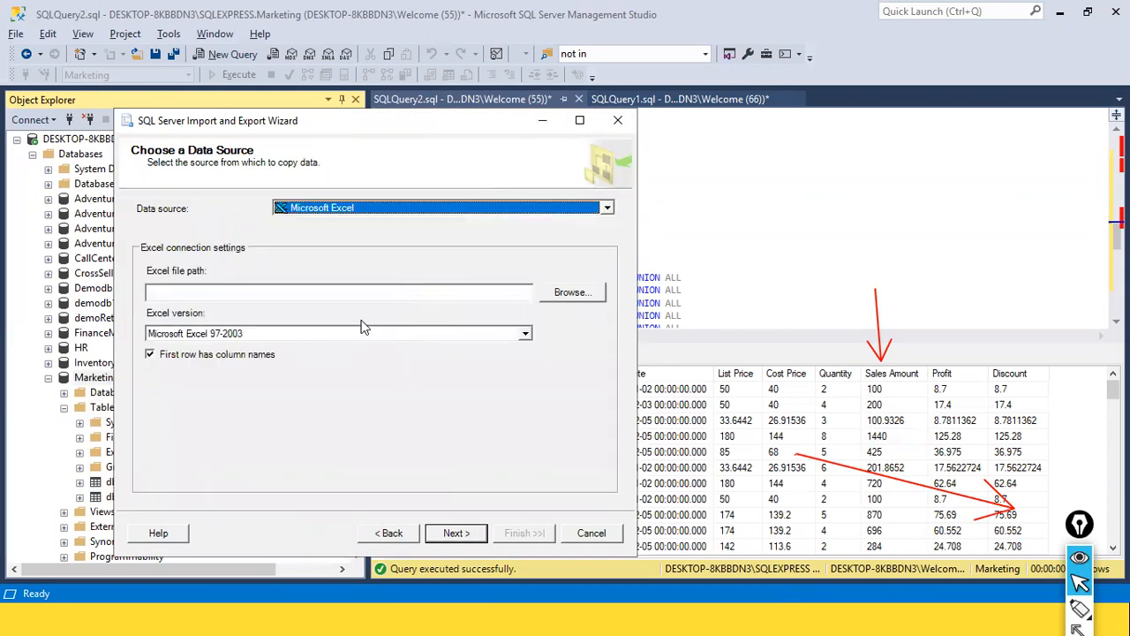
Browse the dat1 folder for the Excel source file, checking the Dim workbooks and Product_data.xls.
left_click(551, 294)
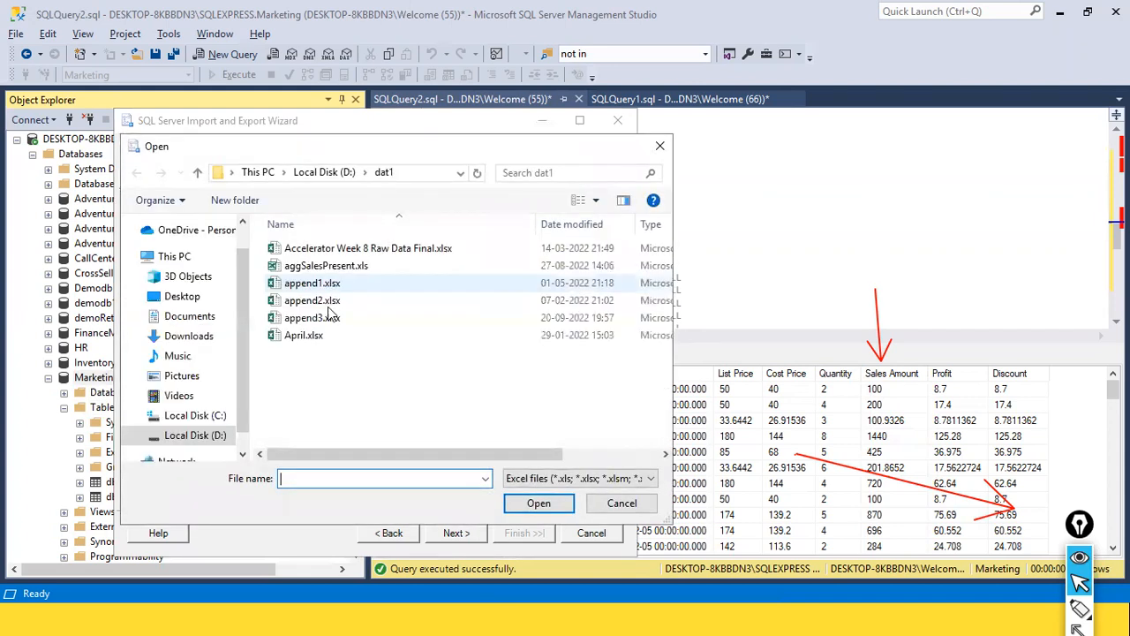
scroll(332, 389, "down", 5)
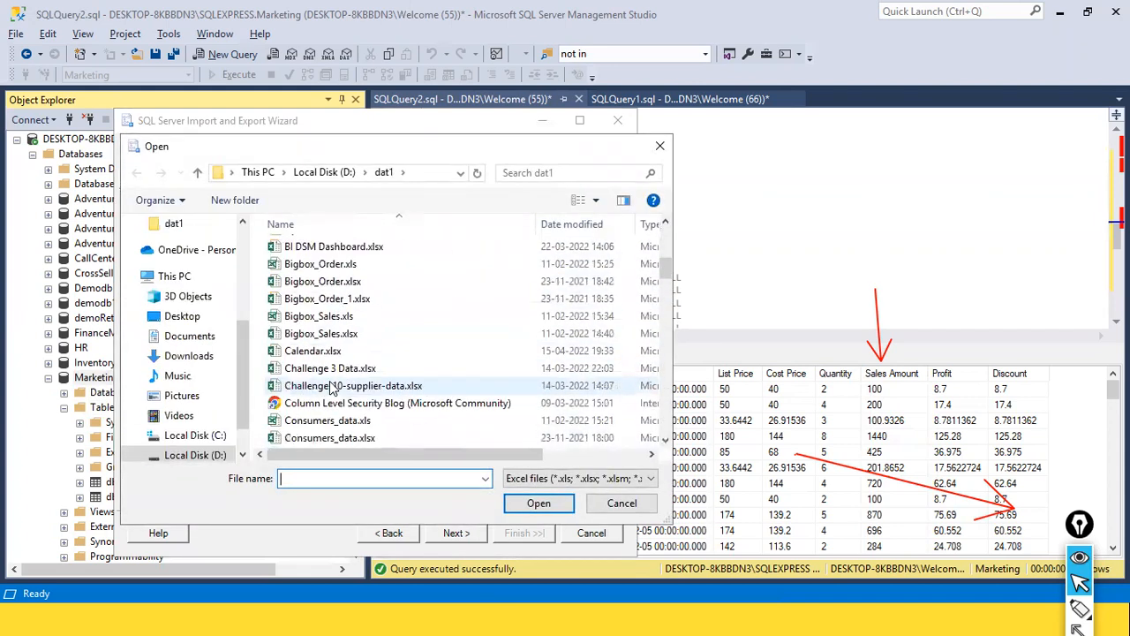
scroll(332, 388, "down", 6)
scroll(332, 389, "down", 1)
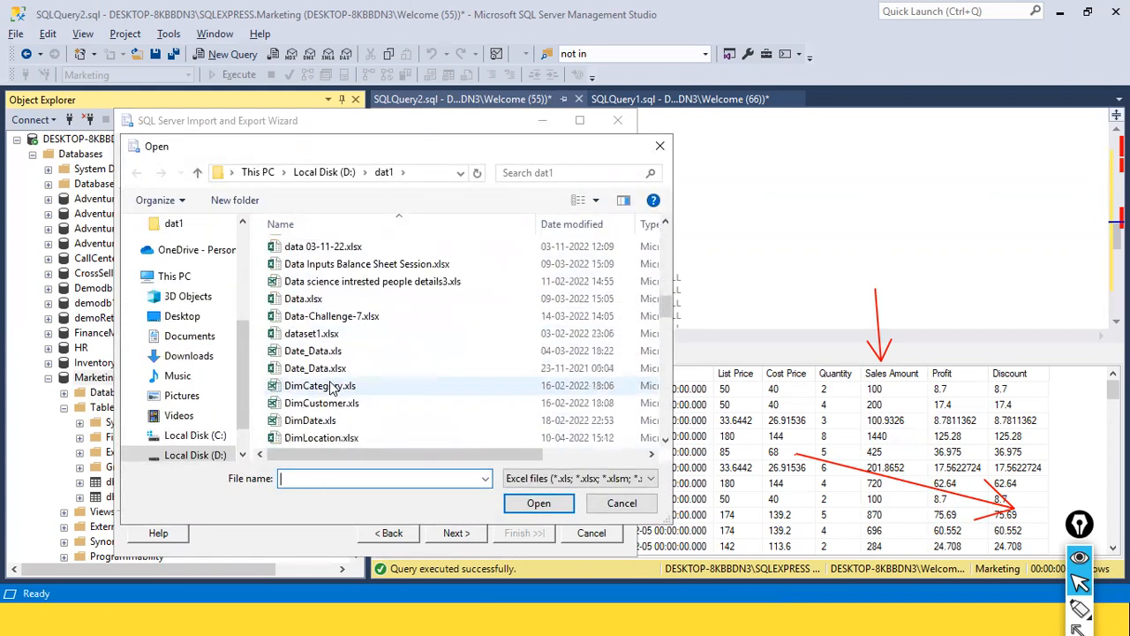
left_click(333, 389)
key("Down")
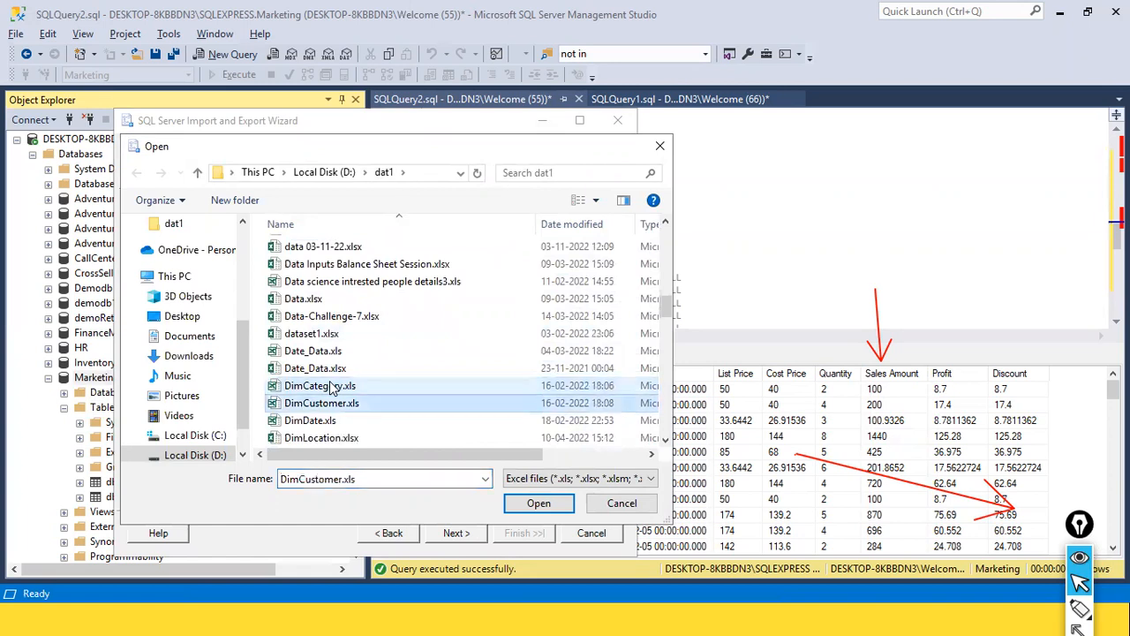
type("pr")
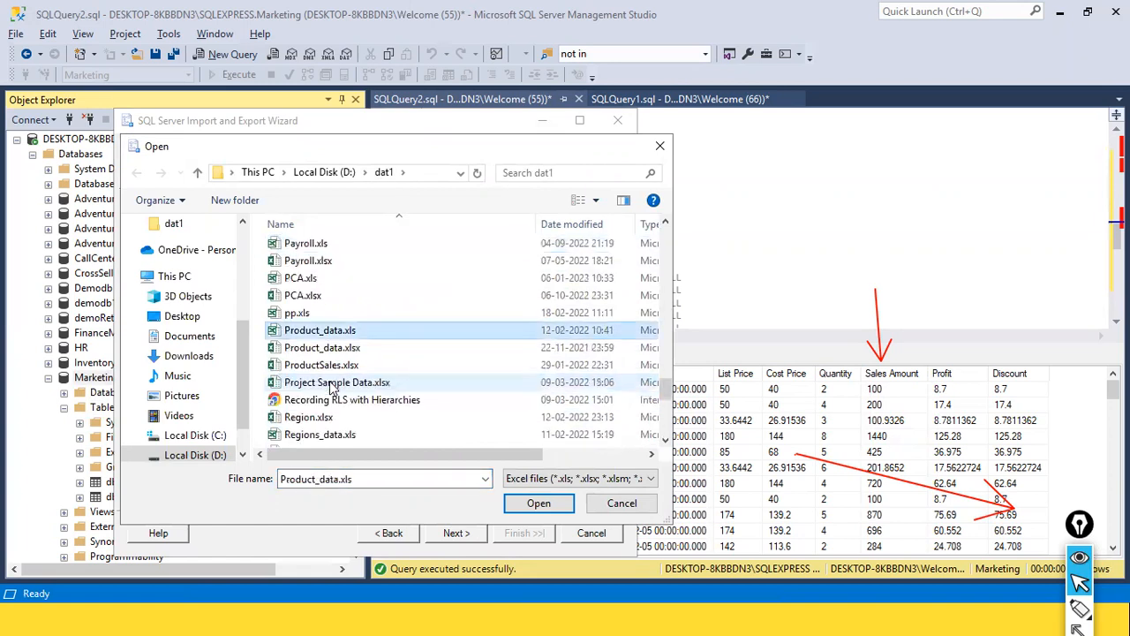
Search the dat1 folder for a product workbook among the Dim and Nc files, and close the file browser without choosing one.
key("Home")
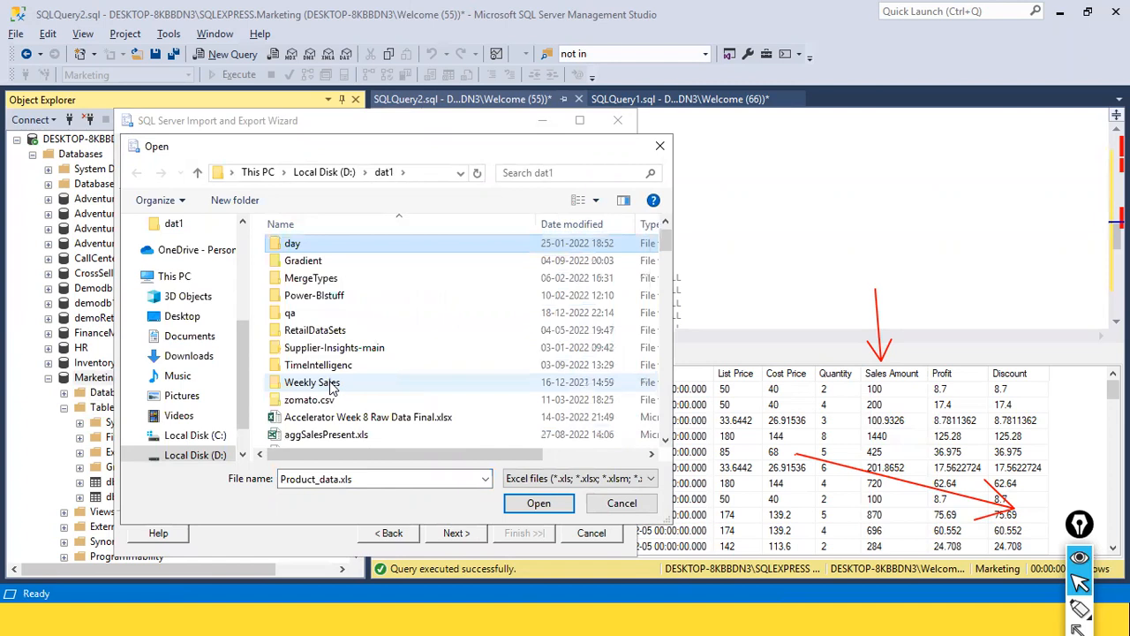
key("d")
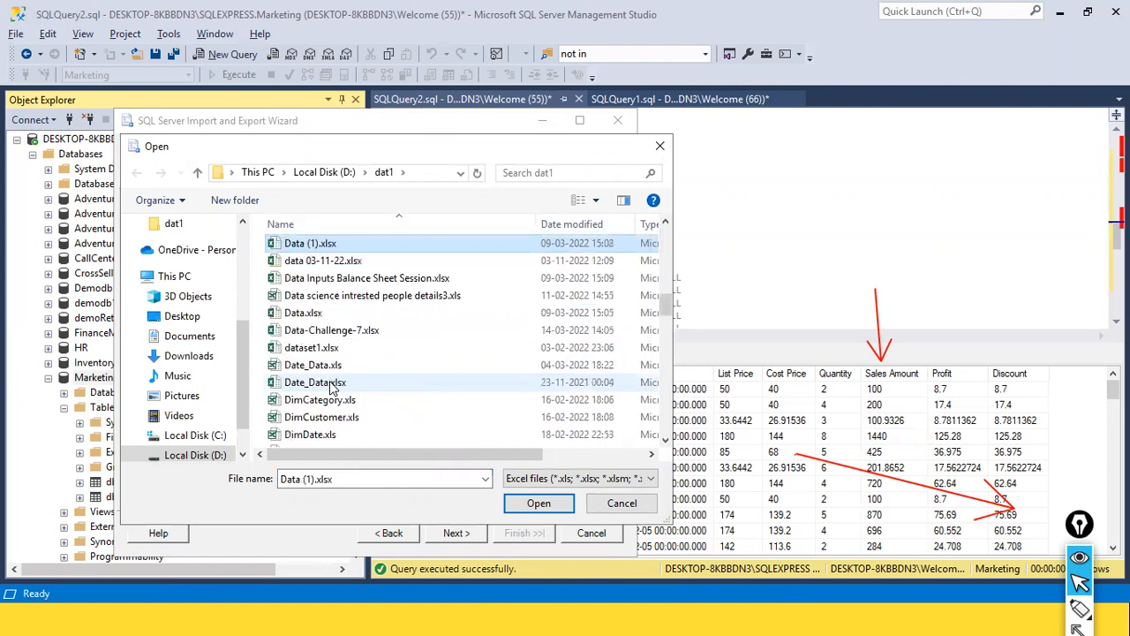
scroll(333, 393, "down", 2)
scroll(373, 392, "down", 3)
scroll(373, 399, "up", 2)
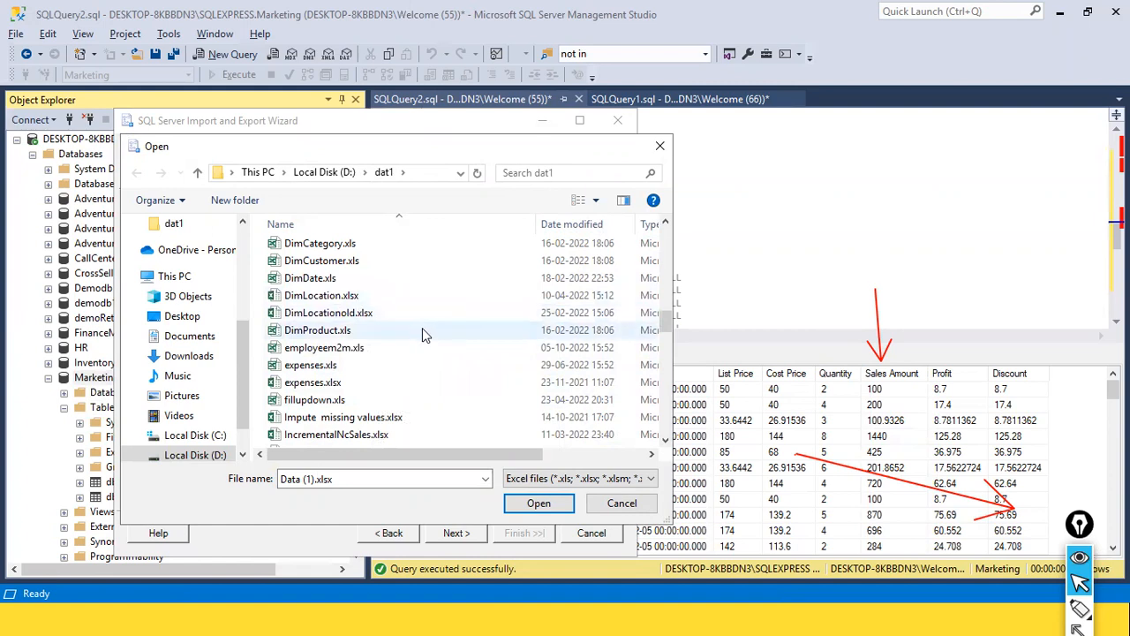
scroll(421, 343, "up", 1)
scroll(420, 344, "down", 6)
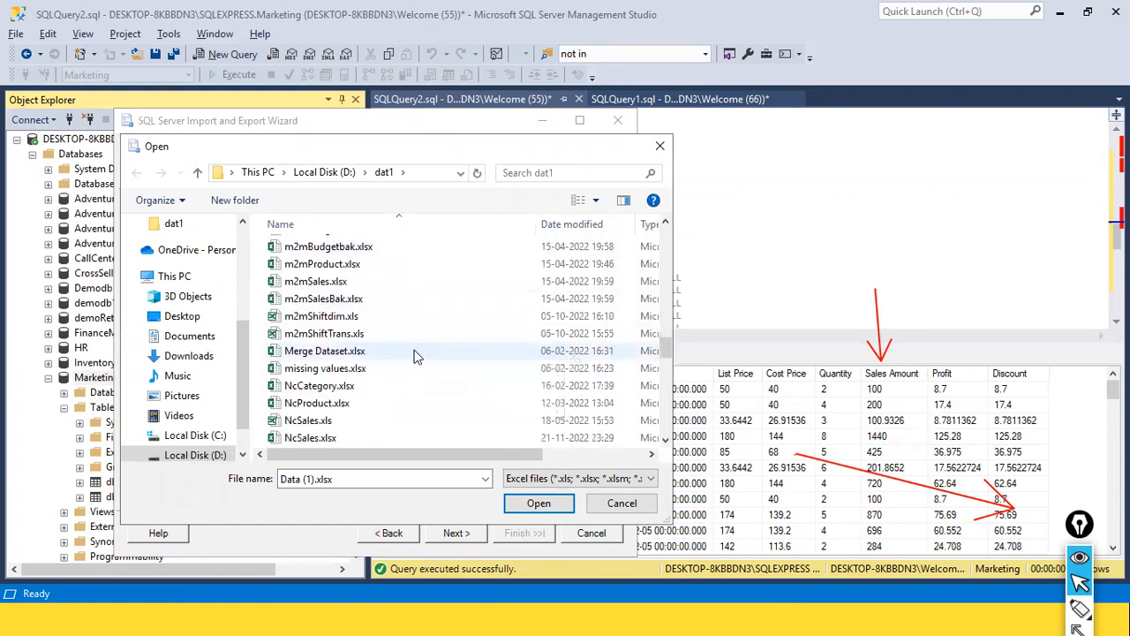
scroll(419, 355, "down", 2)
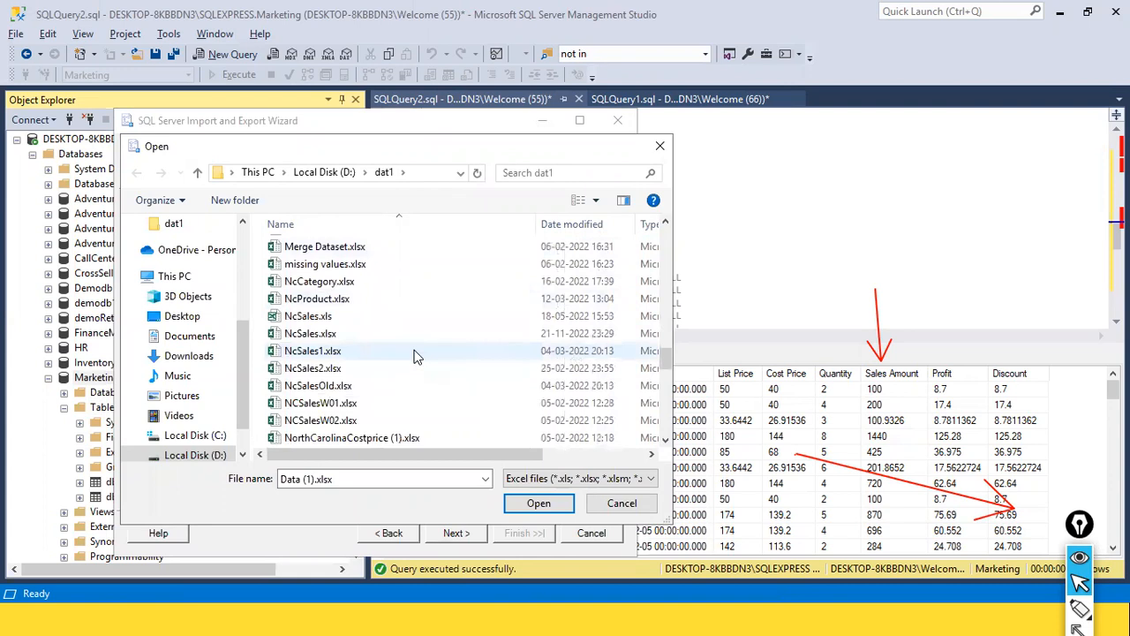
left_click(335, 302)
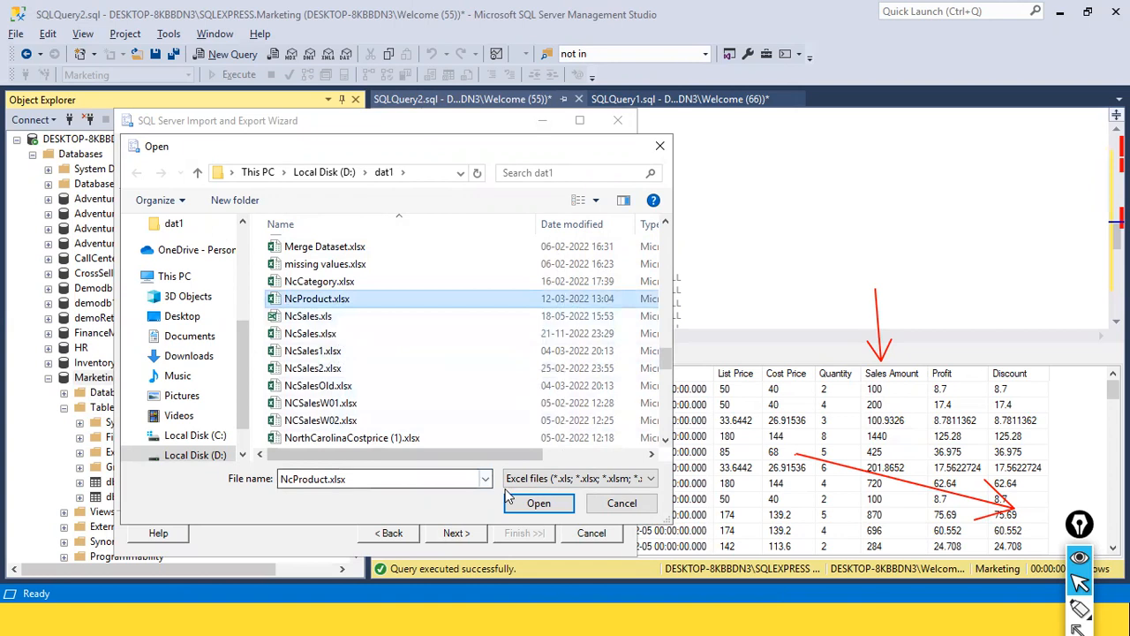
left_click(487, 407)
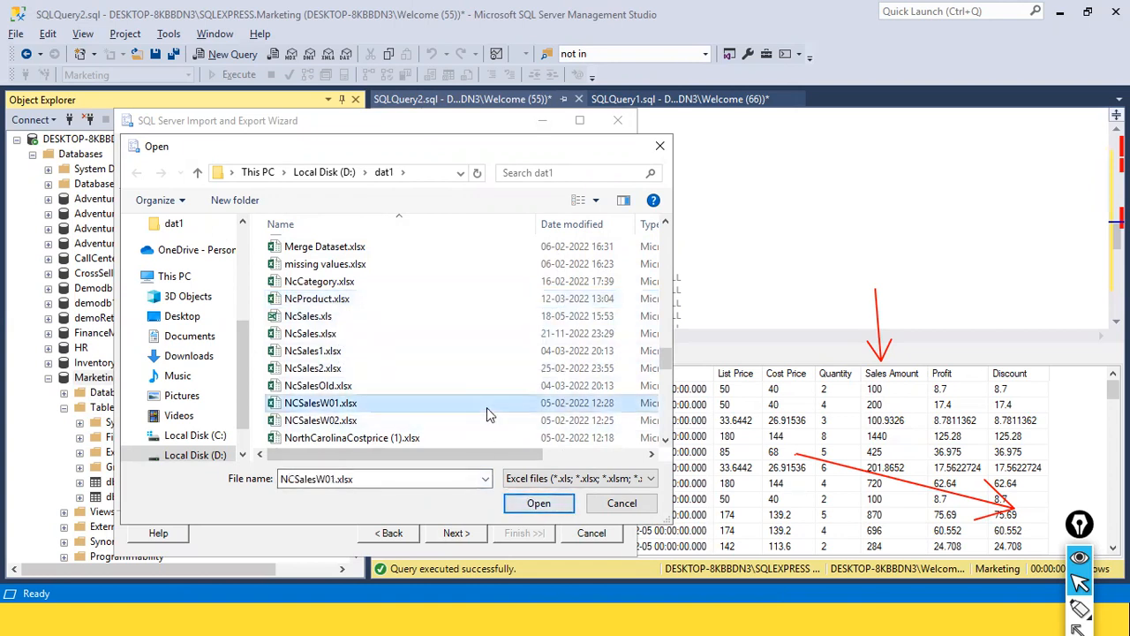
key("d")
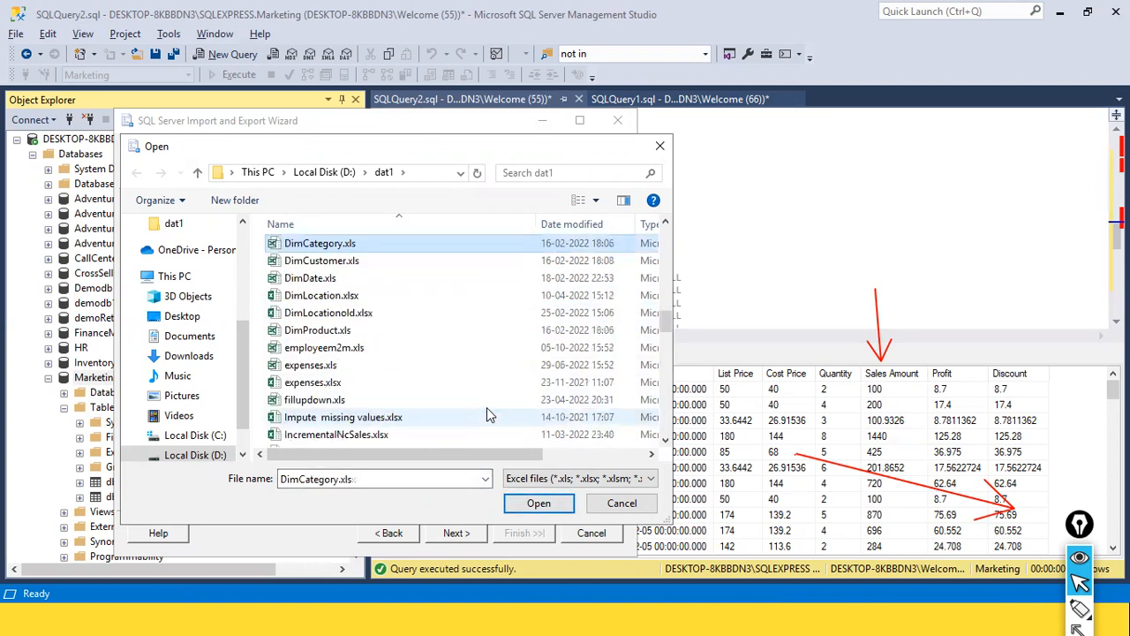
key("Escape")
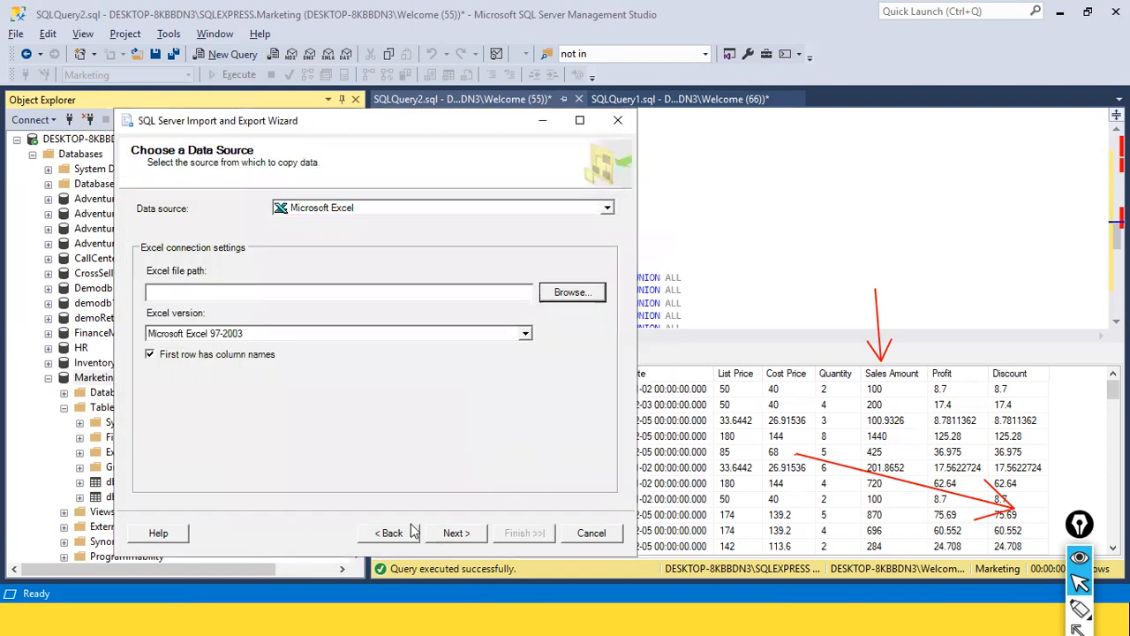
Choose D:\dat1\DimProduct.xls as the Excel source file and continue to the destination settings.
left_click(563, 297)
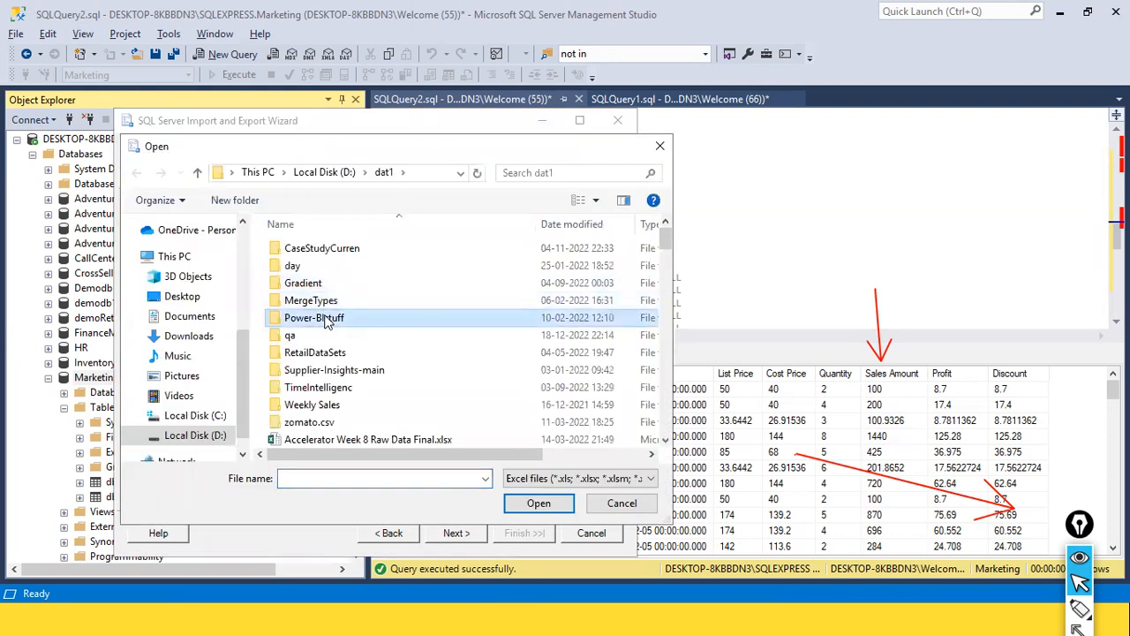
key("d")
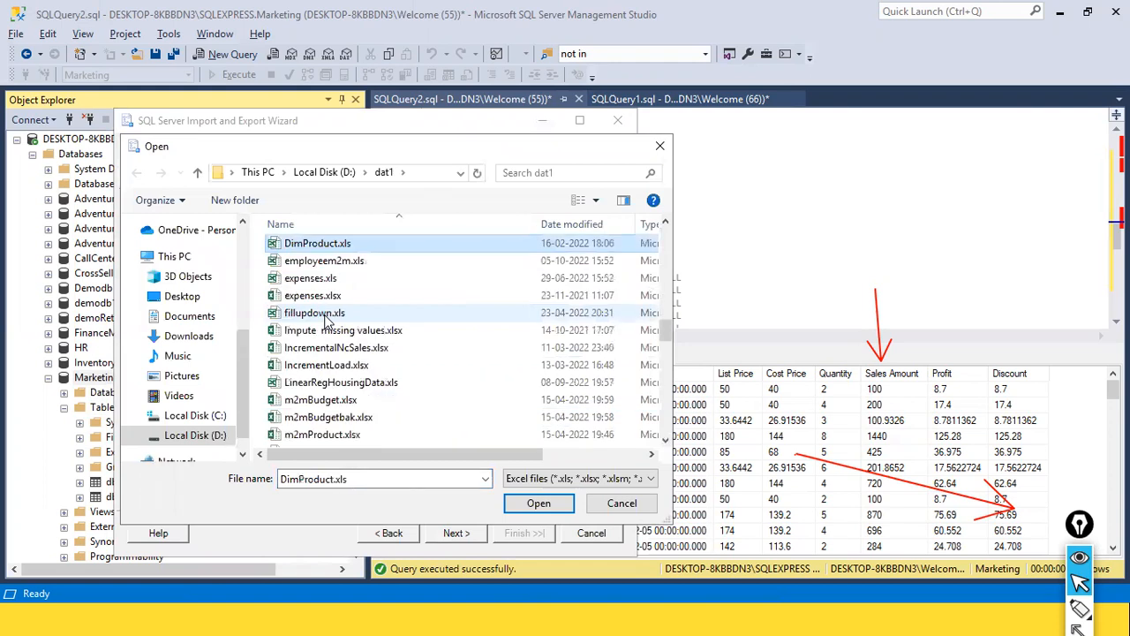
left_click(539, 502)
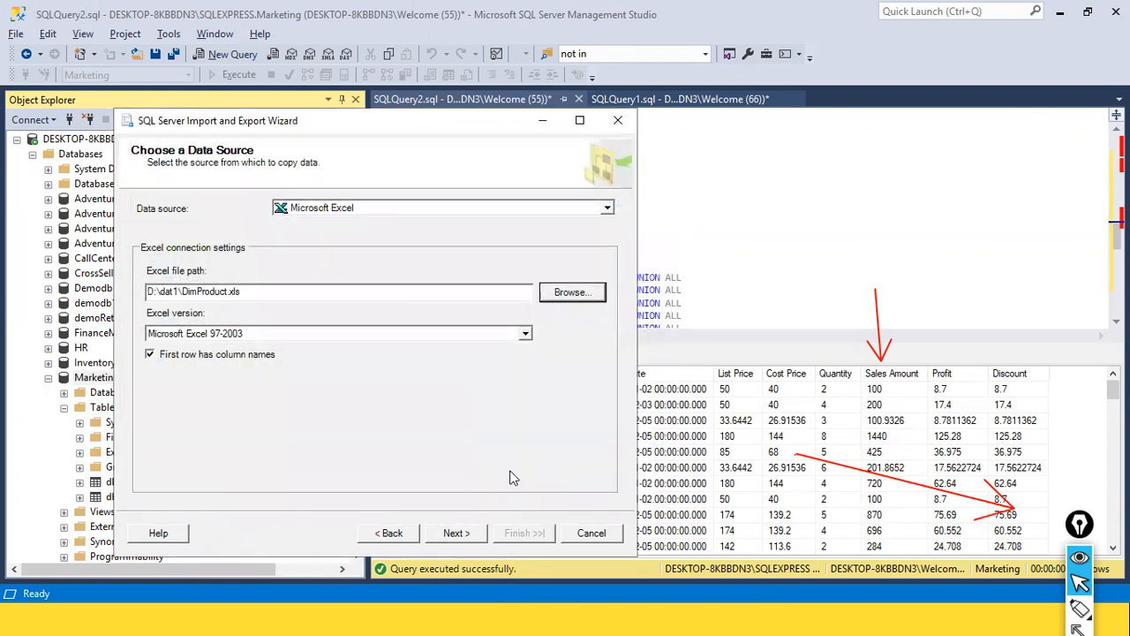
left_click(443, 533)
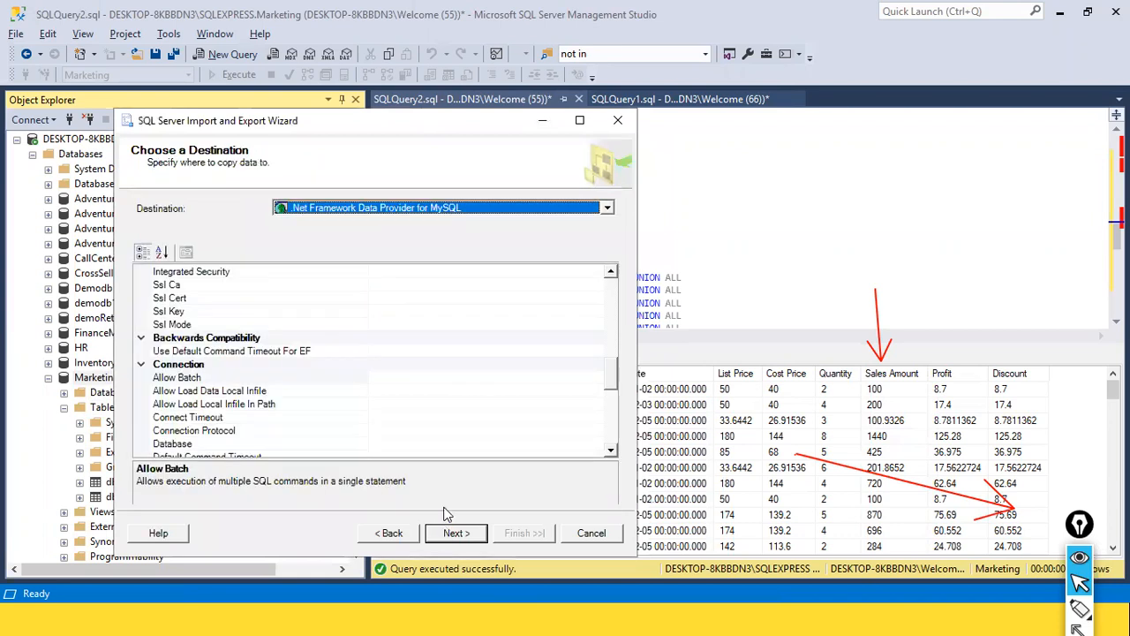
Set the import destination to SQL Server Native Client 11.0 with the Marketing database, copying data from one or more tables or views.
left_click(480, 211)
scroll(450, 292, "down", 3)
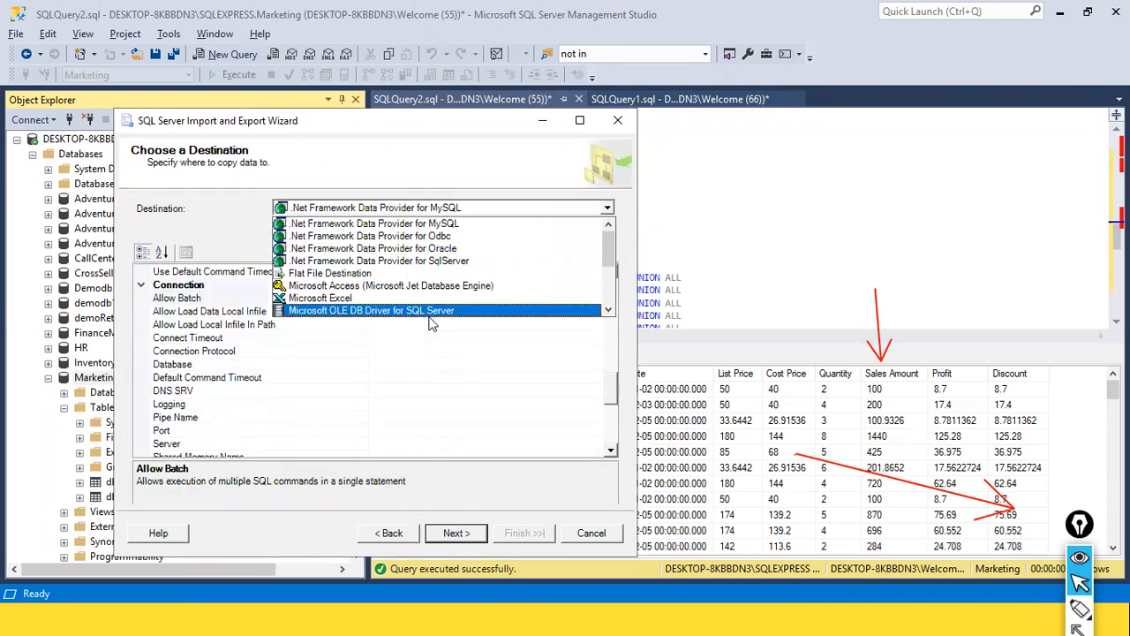
left_click(424, 310)
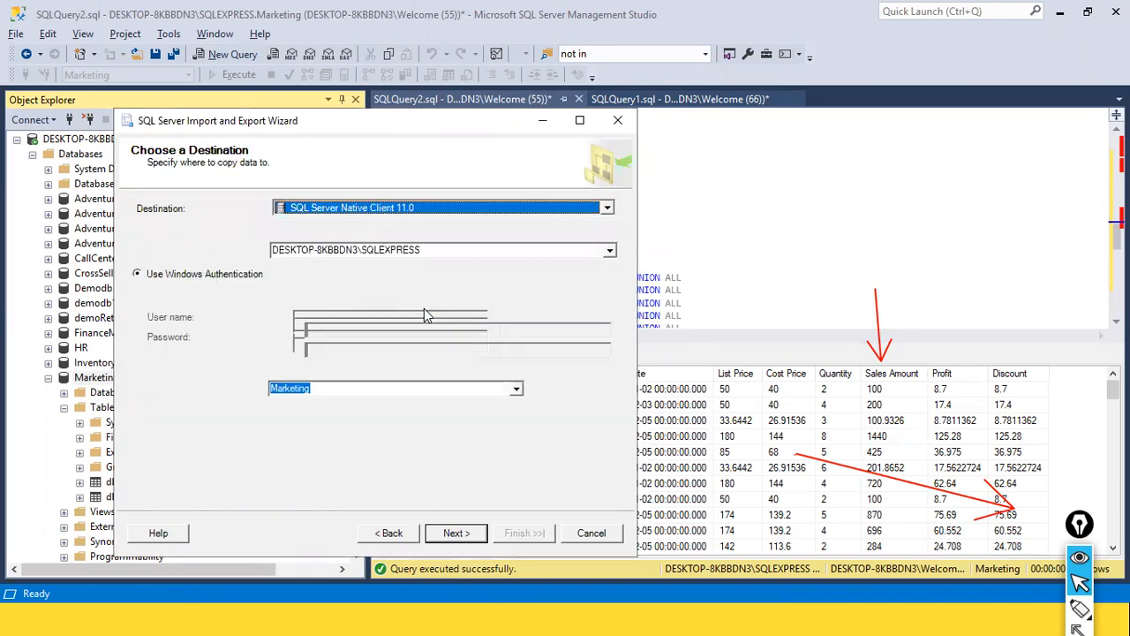
left_click(453, 534)
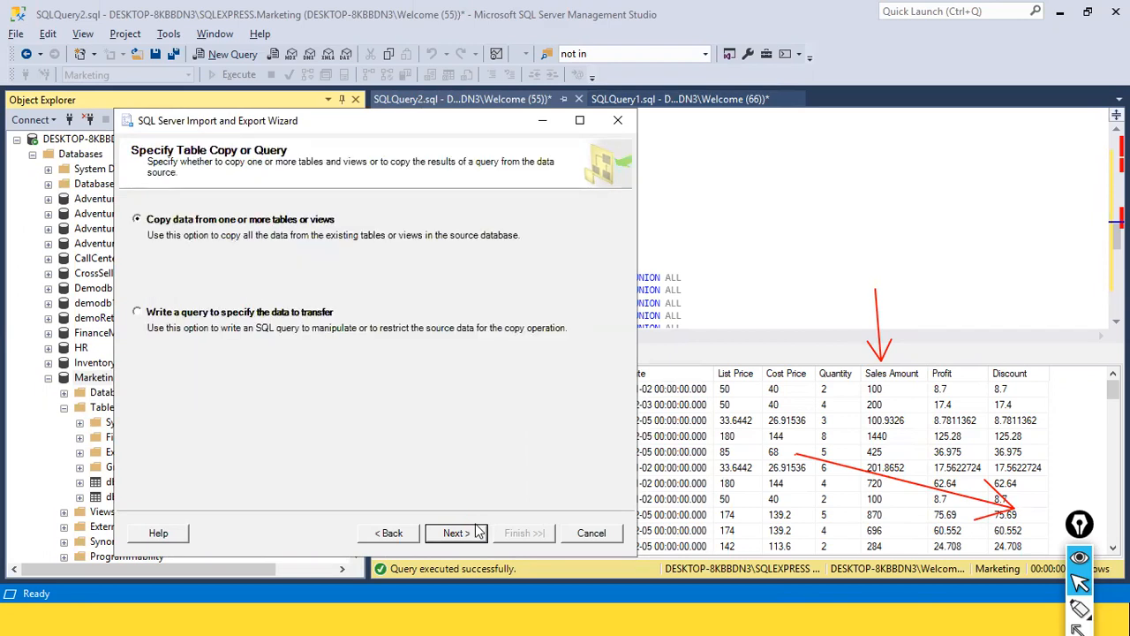
left_click(450, 534)
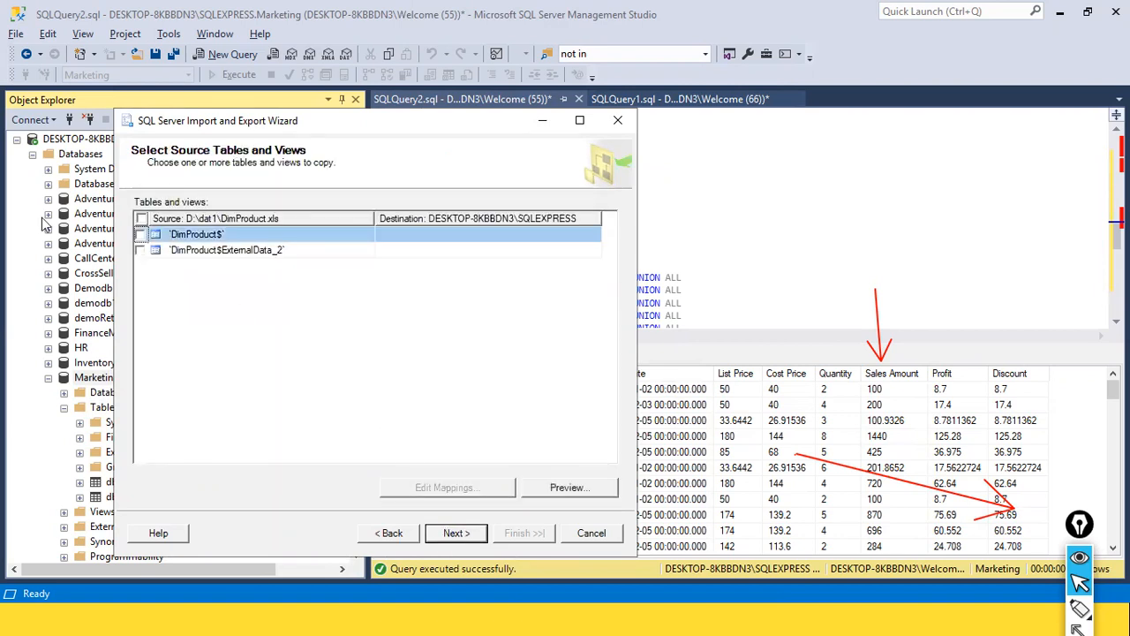
Include the DimProduct$ sheet in the tables to copy and preview its data.
left_click(141, 235)
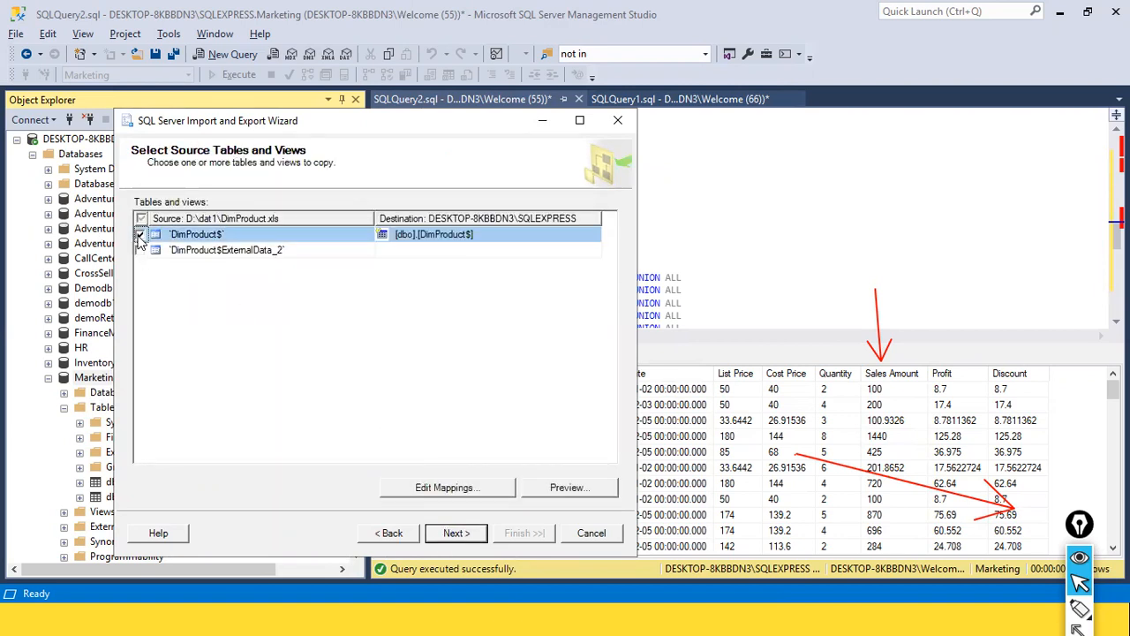
left_click(576, 491)
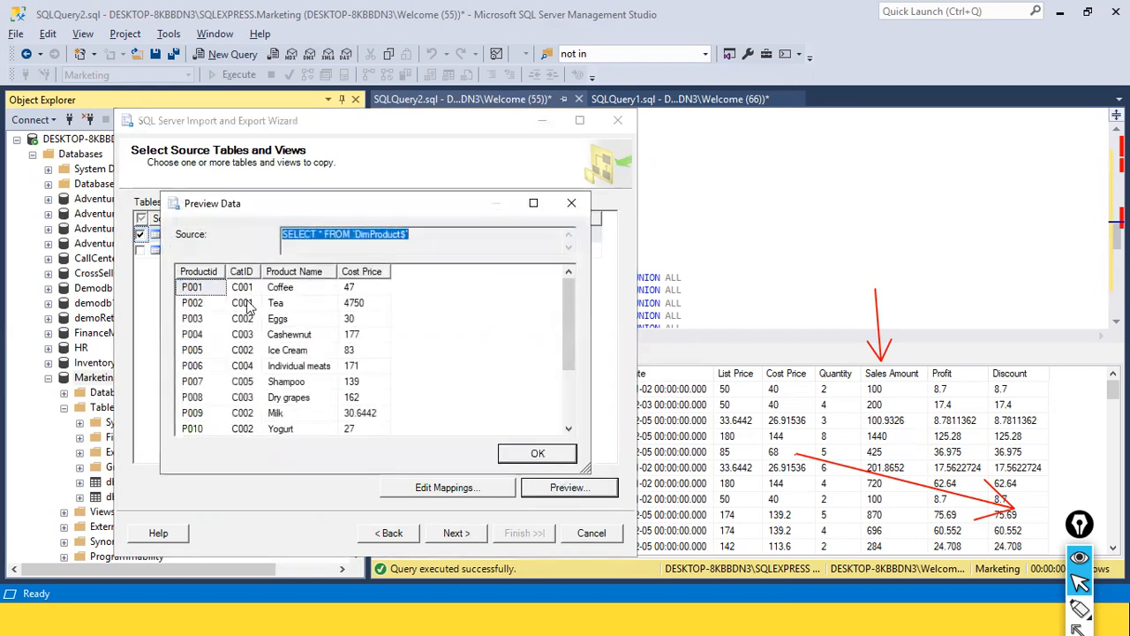
left_click(535, 457)
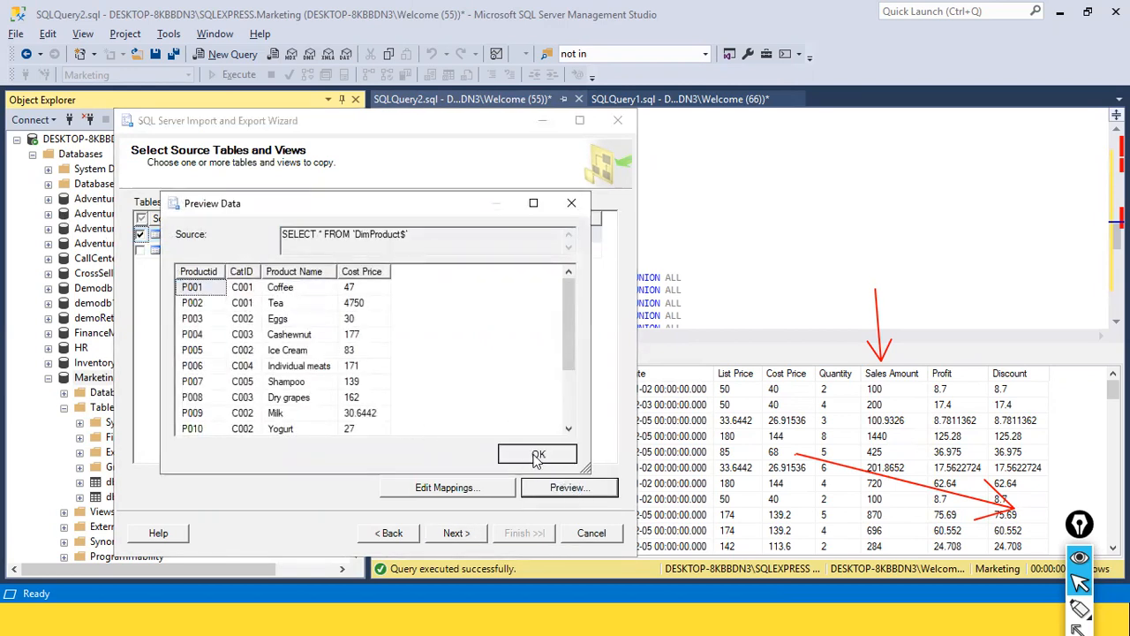
Run the DimProduct$ import immediately without saving an SSIS package, and close the wizard.
left_click(455, 533)
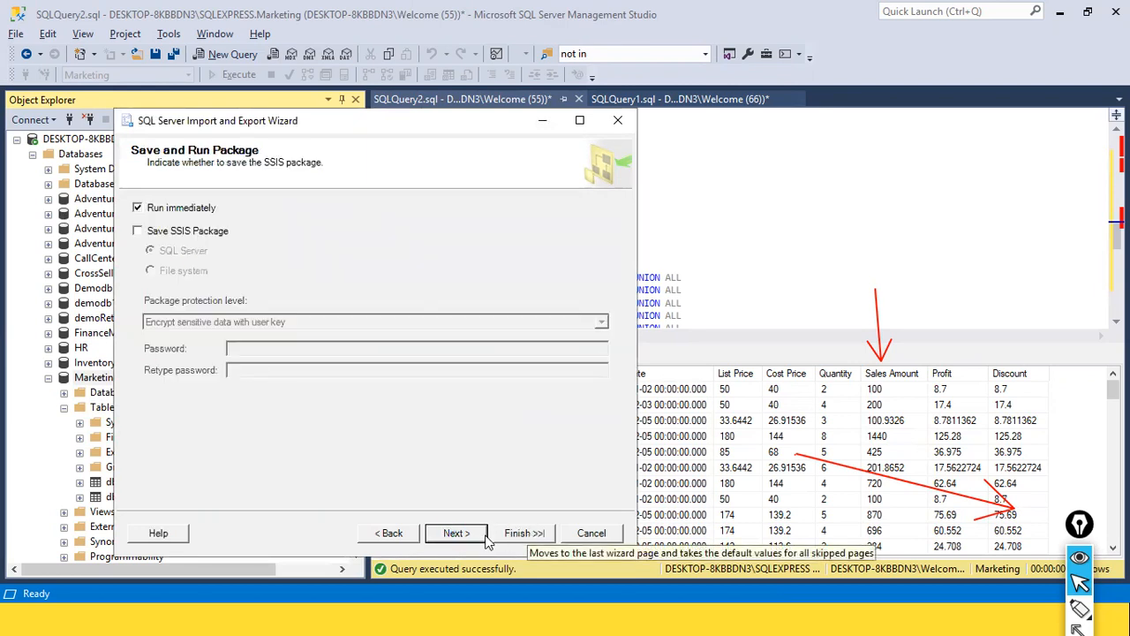
left_click(389, 534)
left_click(442, 533)
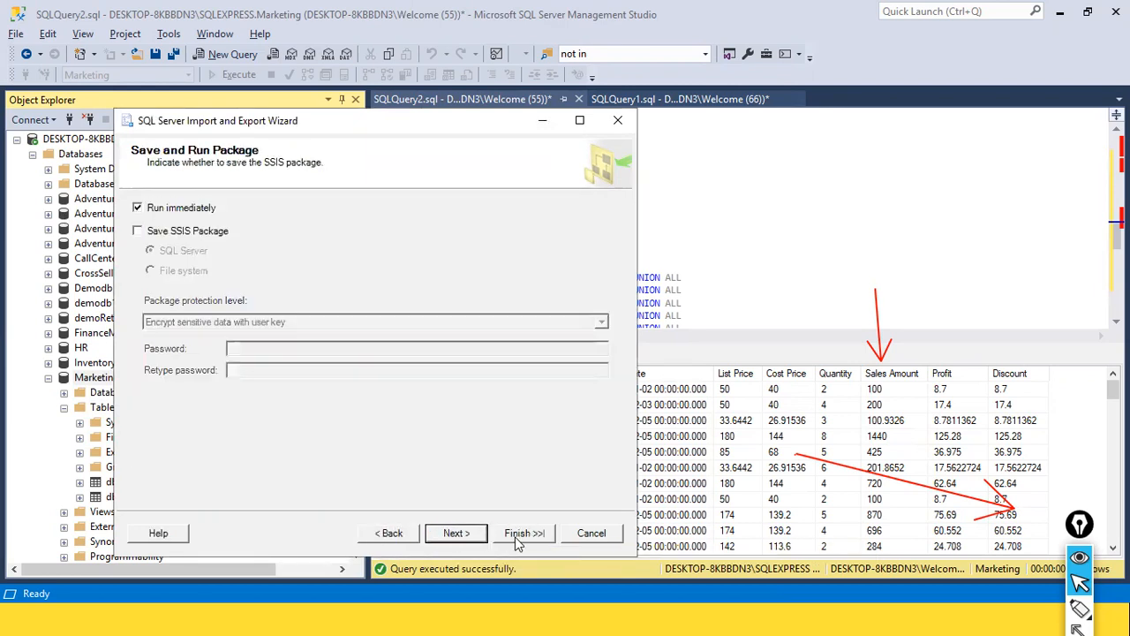
left_click(519, 533)
left_click(517, 533)
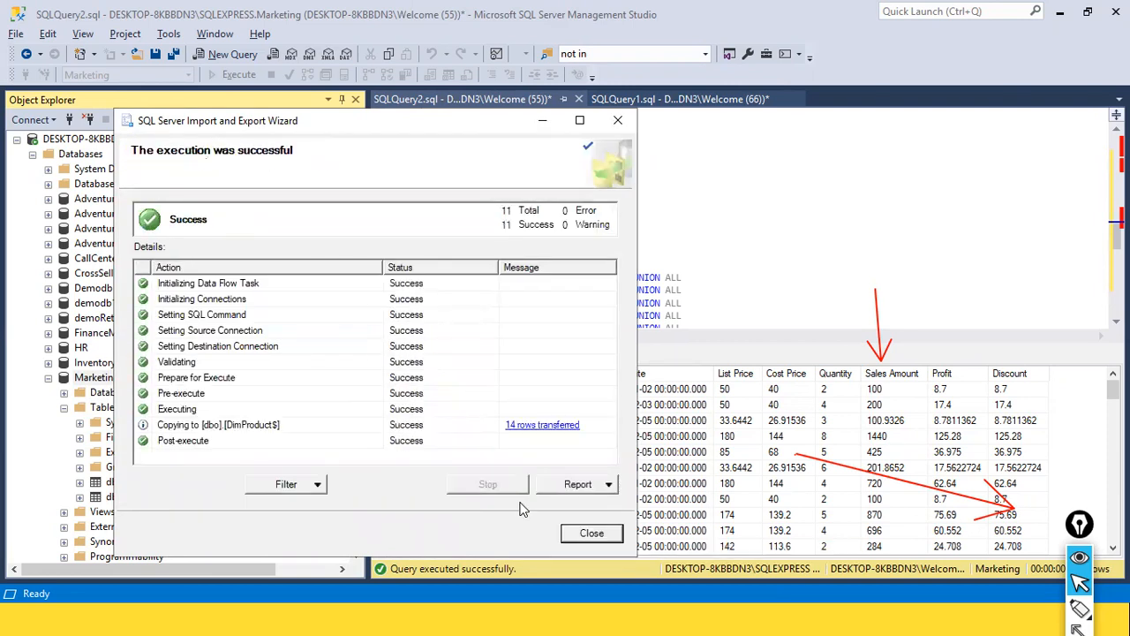
left_click(575, 535)
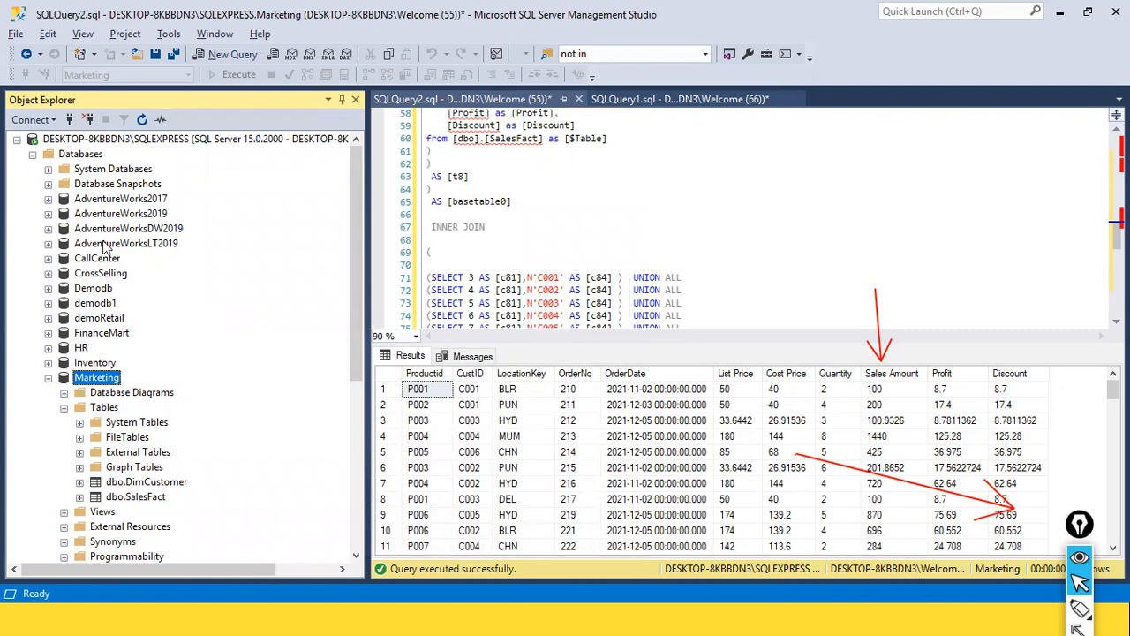
Refresh the Marketing database in the object tree and expand its Tables folder.
left_click(144, 119)
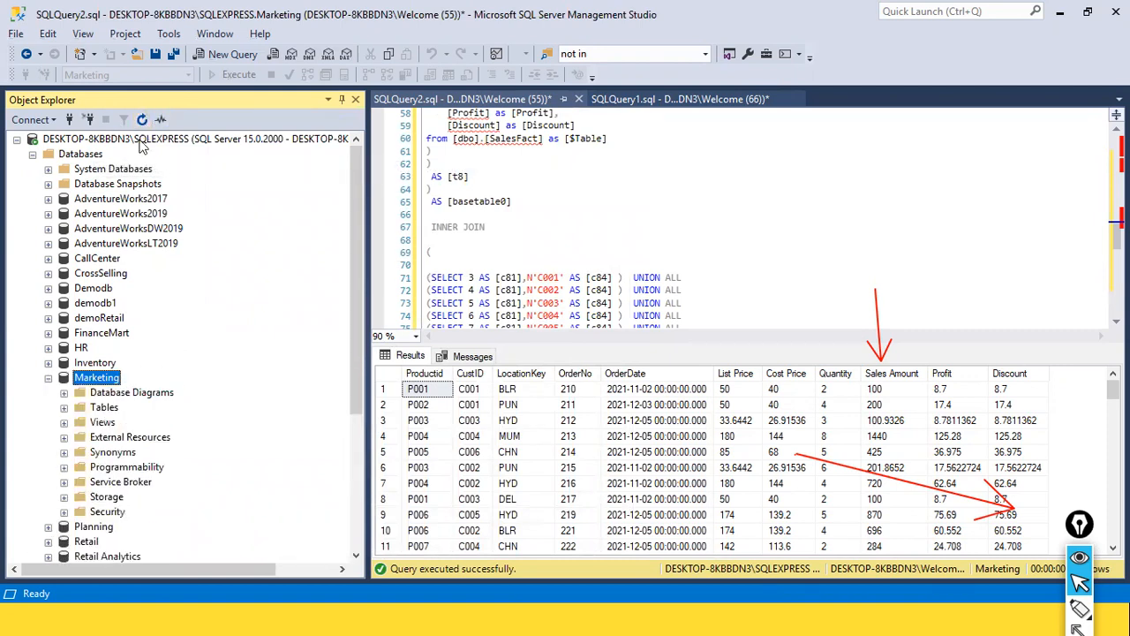
scroll(66, 323, "down", 2)
left_click(65, 320)
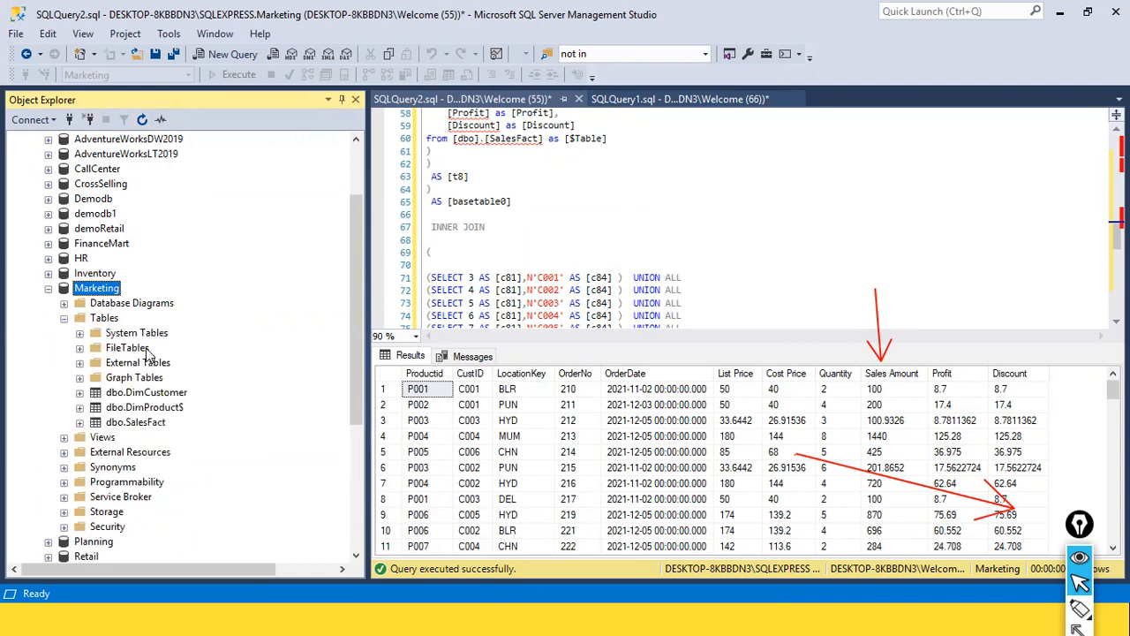
Rename the imported dbo.DimProduct$ table as DimProduct.
right_click(173, 411)
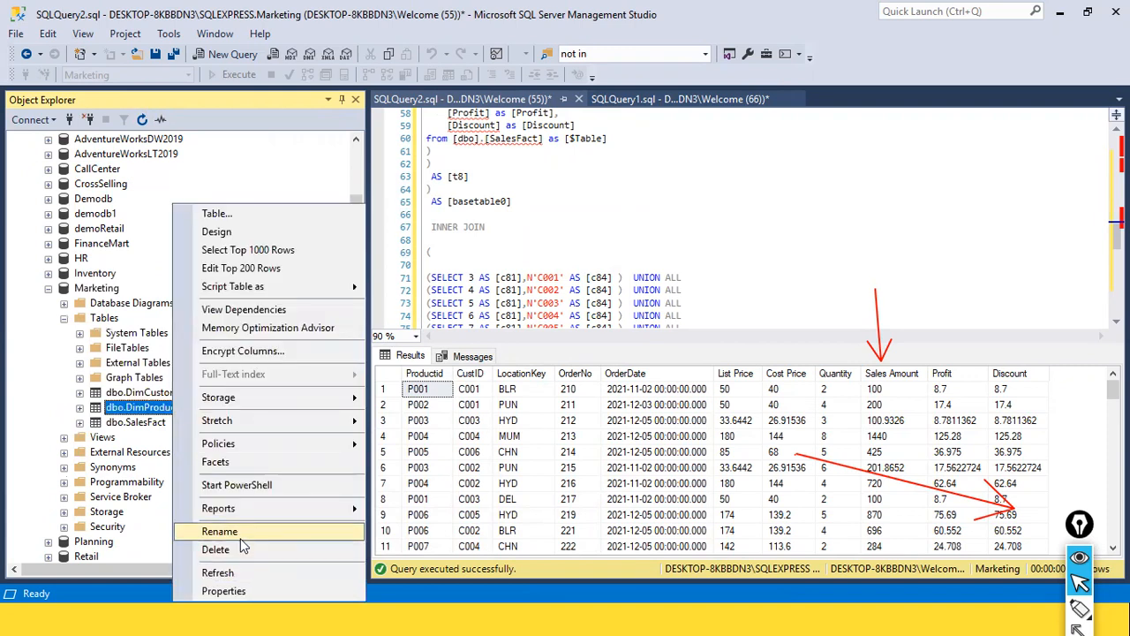
left_click(240, 534)
key("End")
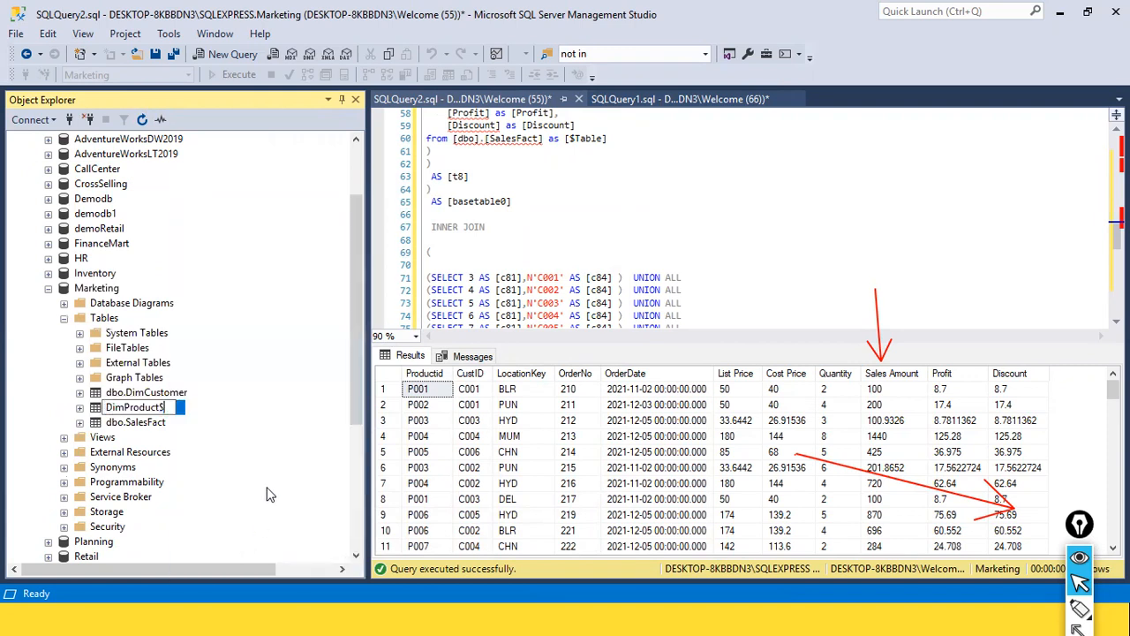
key("BackSpace")
key("Escape")
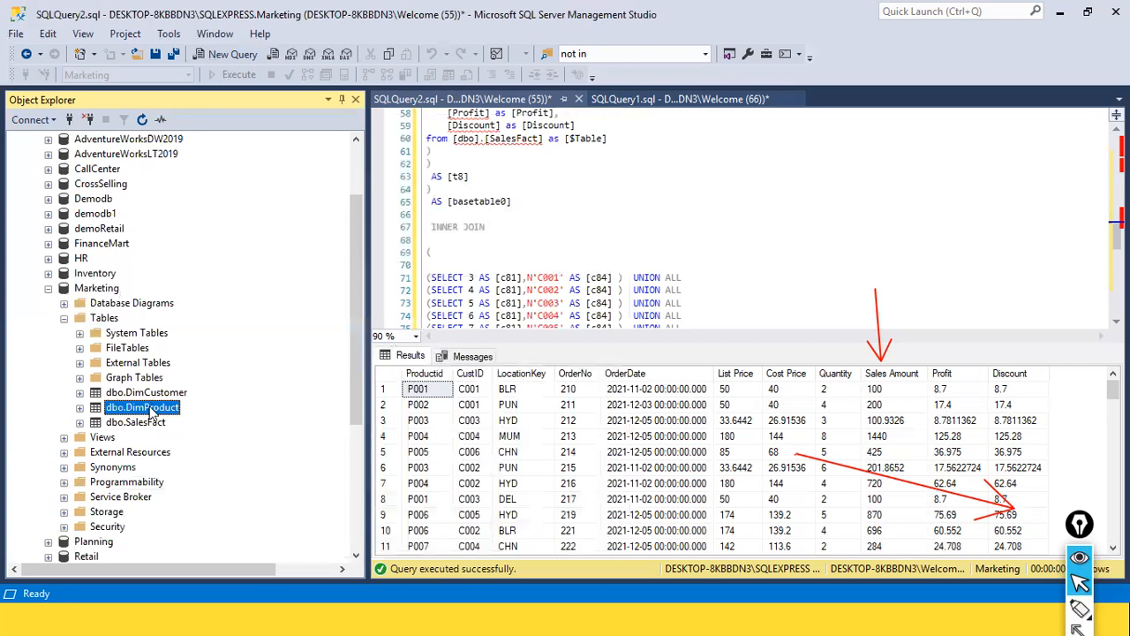
Query the top 1000 rows of dbo.DimProduct to inspect its data, and highlight the table name in the script.
right_click(152, 414)
left_click(243, 247)
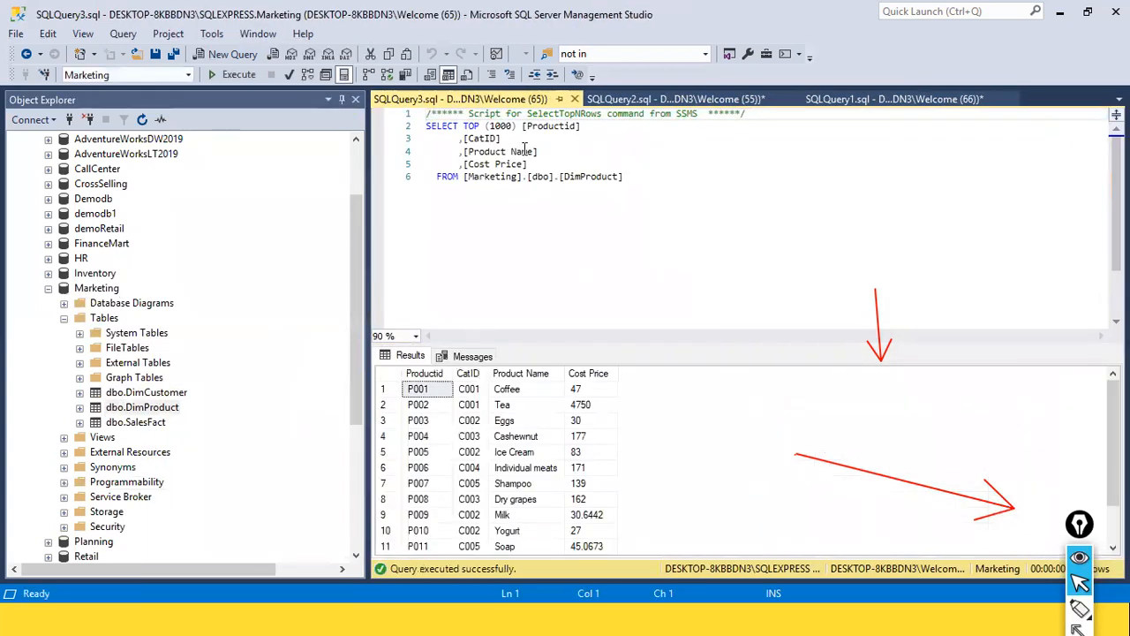
left_click_drag(622, 177, 560, 177)
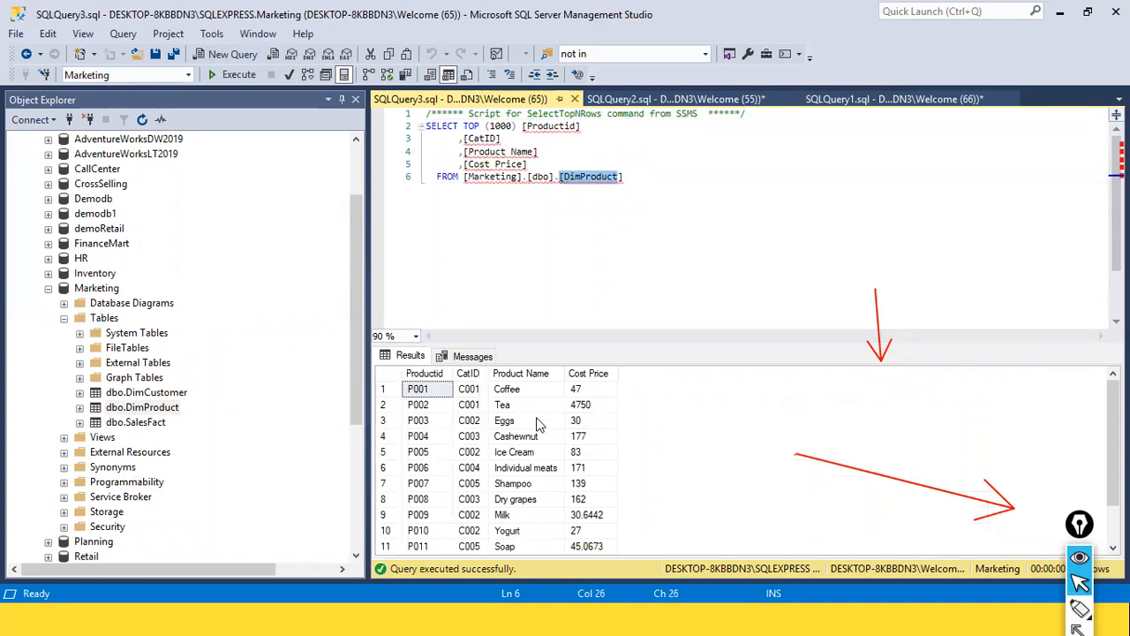
Switch to Power BI Desktop and start a new SQL Server database connection in DirectQuery mode.
key("alt+Tab")
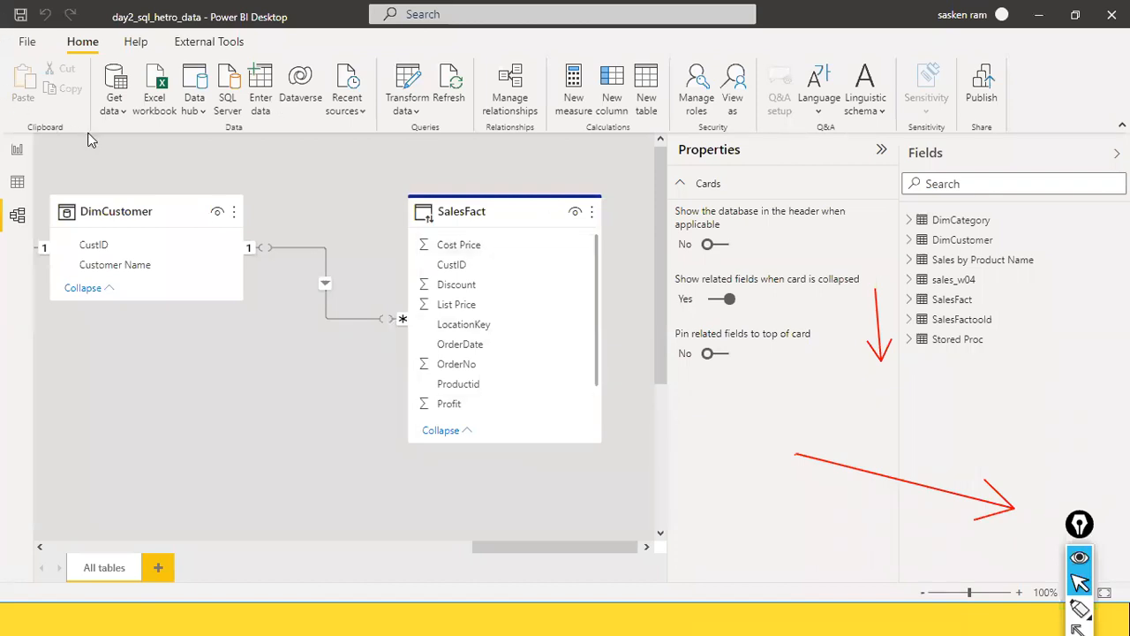
left_click(116, 113)
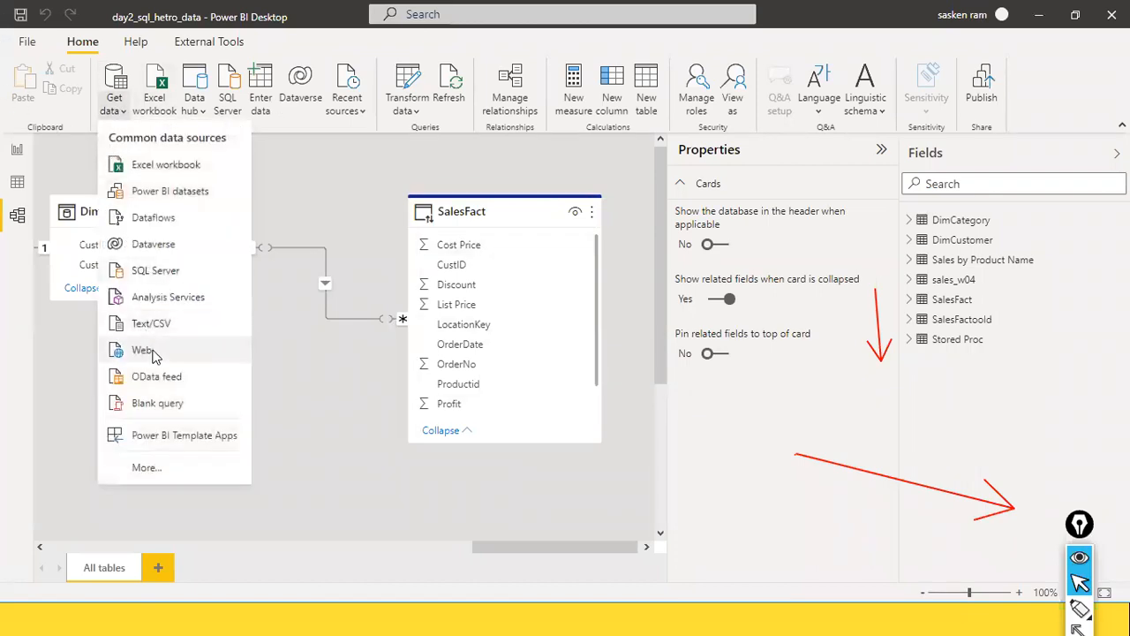
left_click(182, 276)
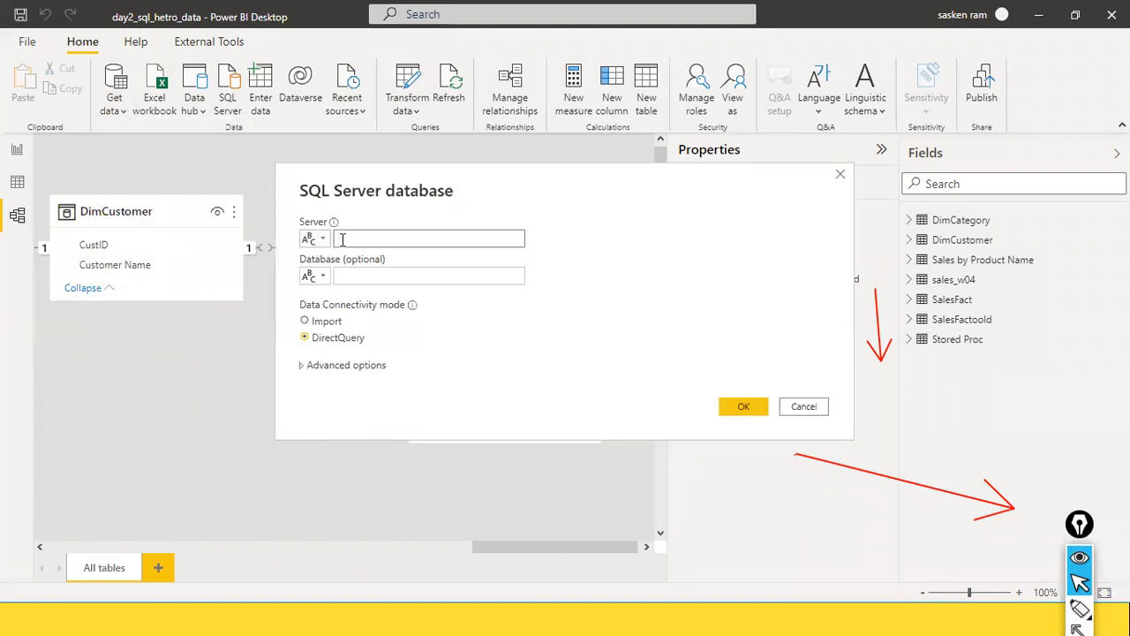
type("// DAX Query")
key("ctrl+z")
Switch to SQL Server Management Studio and copy the server name from the Database Engine connection dialog.
key("alt+Tab")
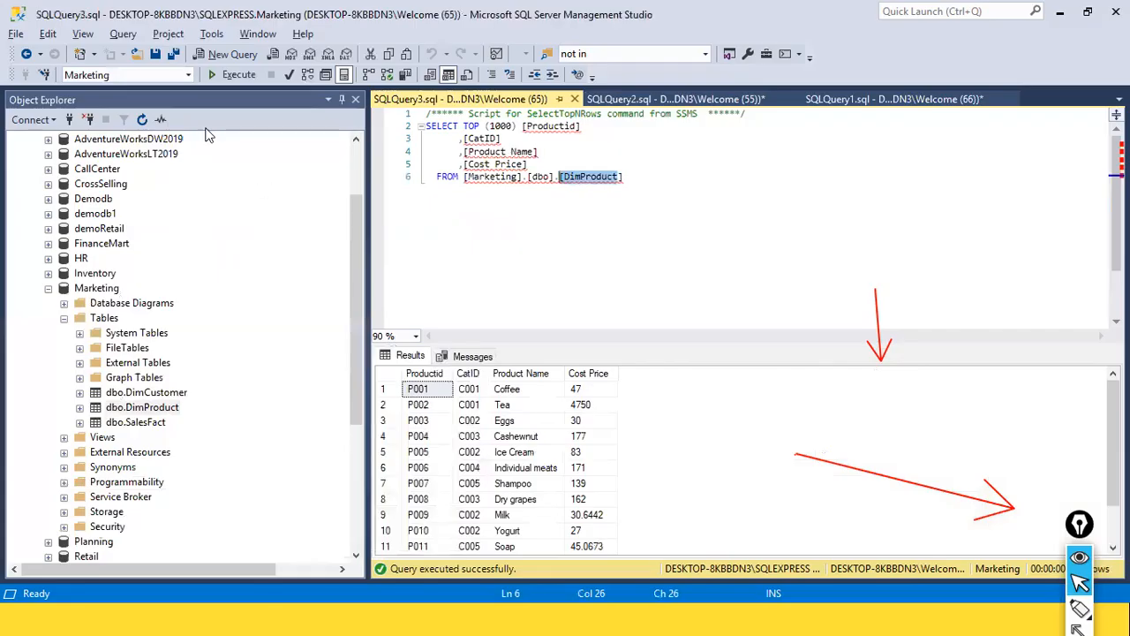
left_click(53, 121)
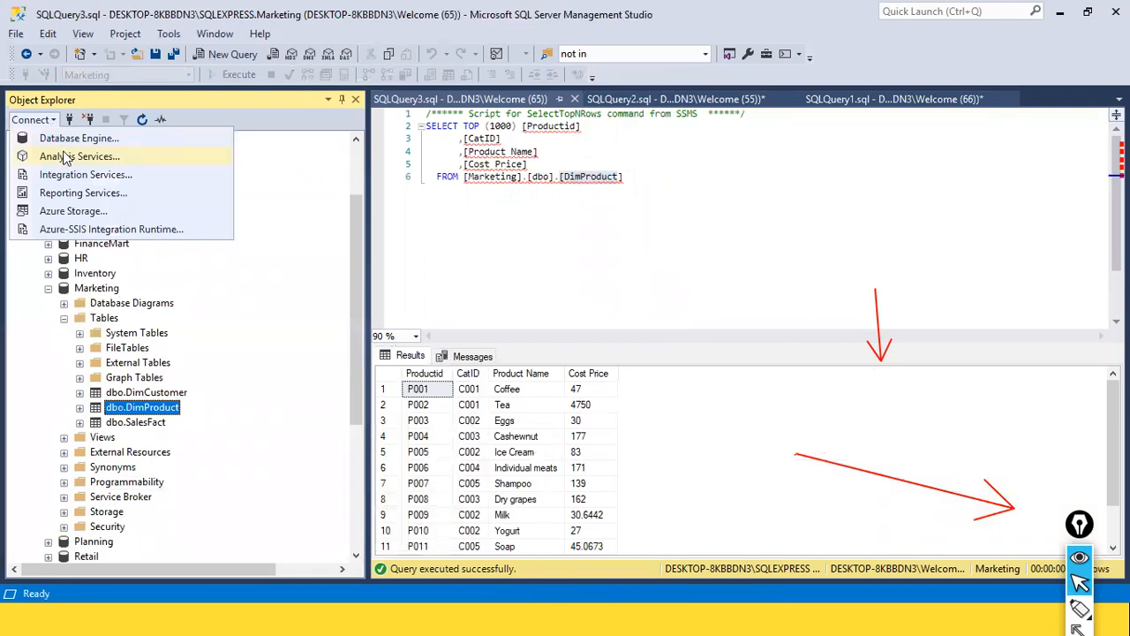
left_click(78, 139)
right_click(586, 209)
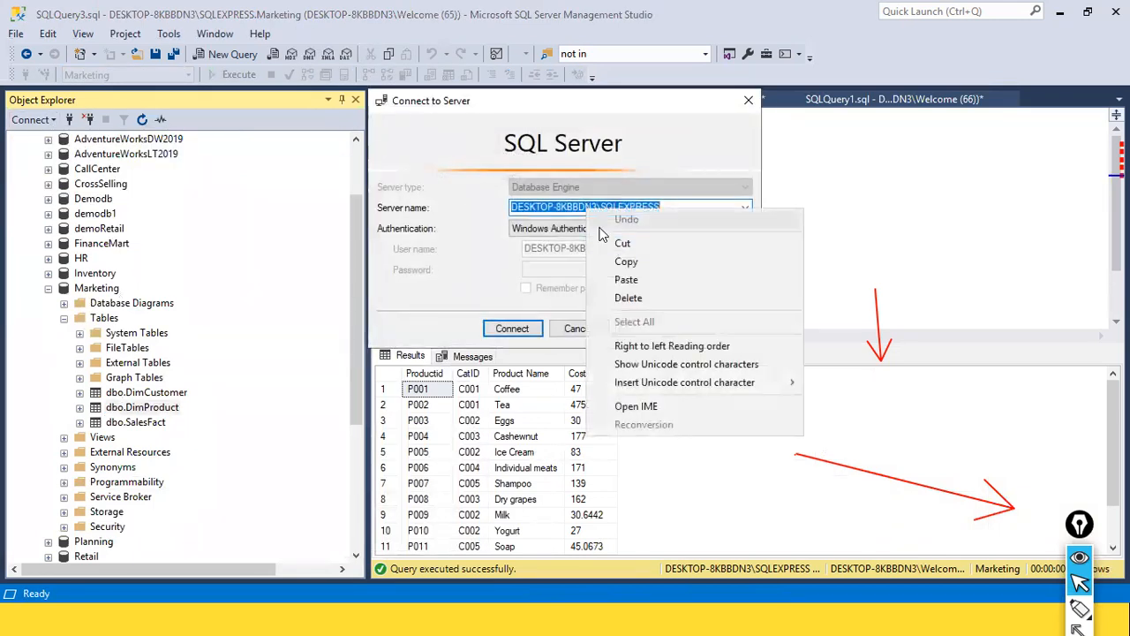
left_click(629, 261)
left_click(575, 329)
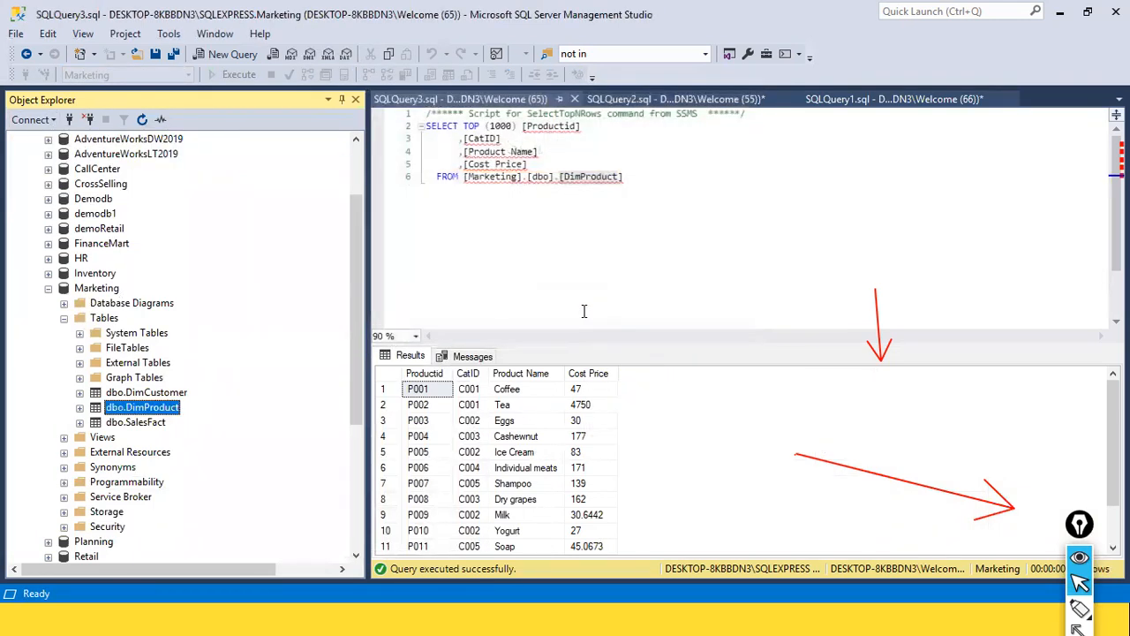
Back in Power BI Desktop, connect by DirectQuery to the Marketing database on server DESKTOP-8KBBDN3\SQLEXPRESS.
key("alt+Tab")
left_click(377, 239)
key("ctrl+v")
left_click(367, 274)
type("mARKE")
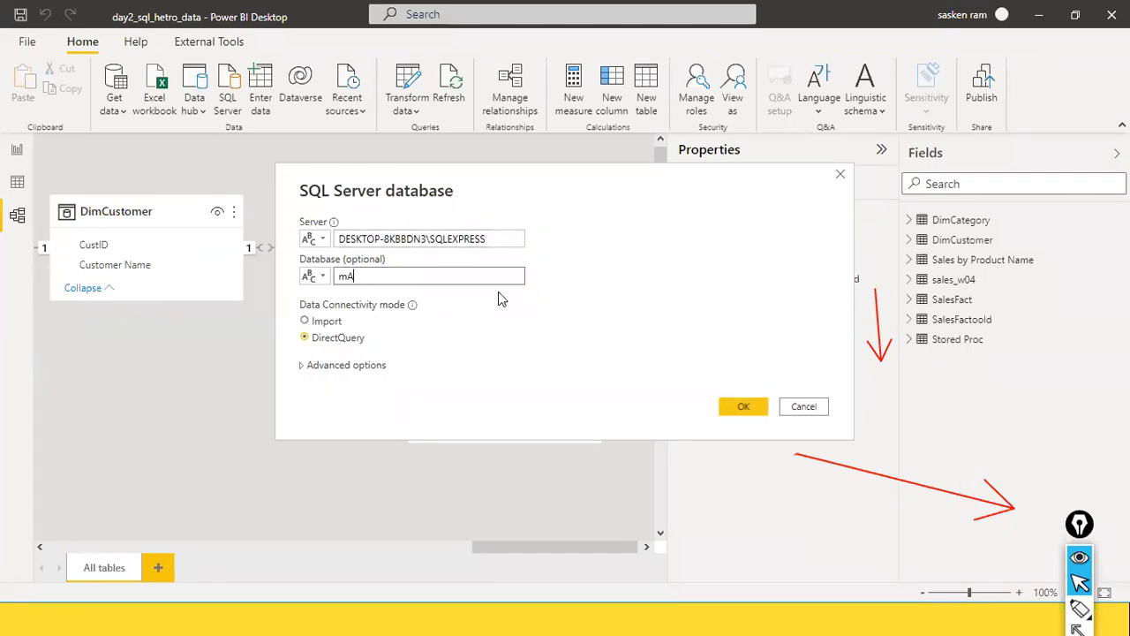
key("BackSpace")
key("BackSpace")
key("BackSpace")
key("BackSpace")
key("BackSpace")
type("Marketing")
left_click(744, 407)
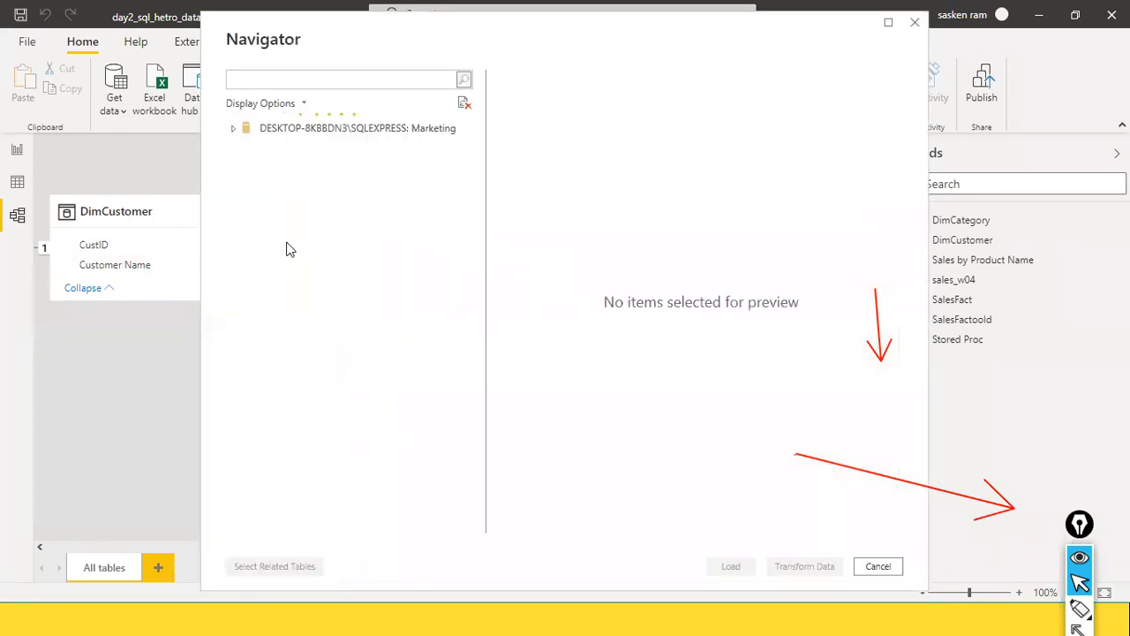
Load the DimProduct table and place its card below DimCustomer in the model diagram.
left_click(252, 169)
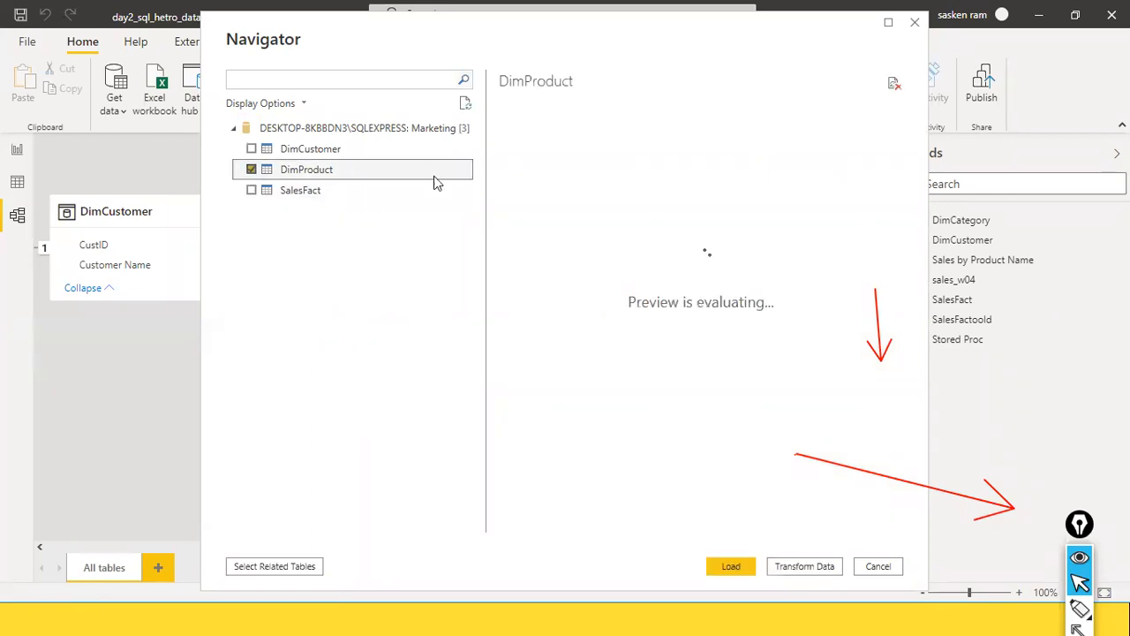
left_click(729, 566)
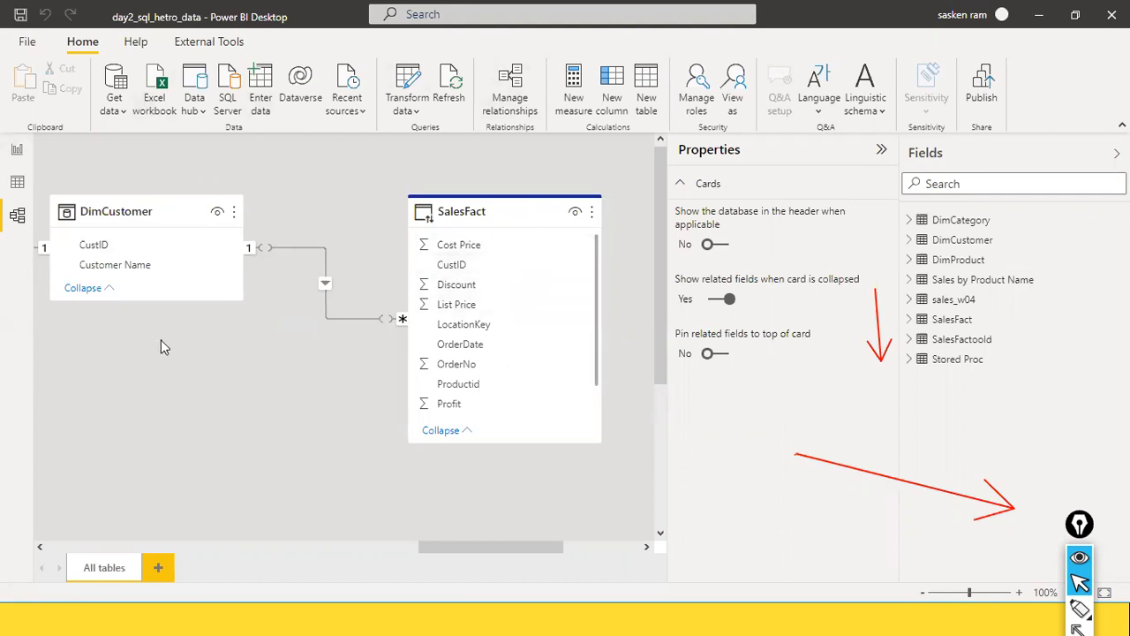
left_click_drag(479, 547, 491, 547)
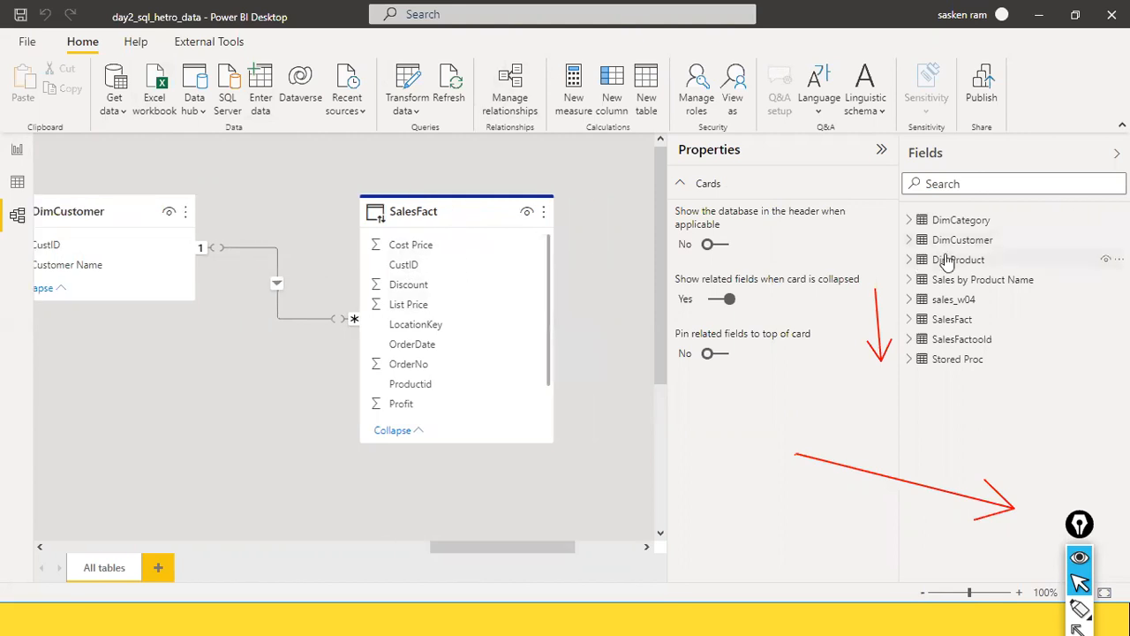
left_click_drag(518, 547, 583, 544)
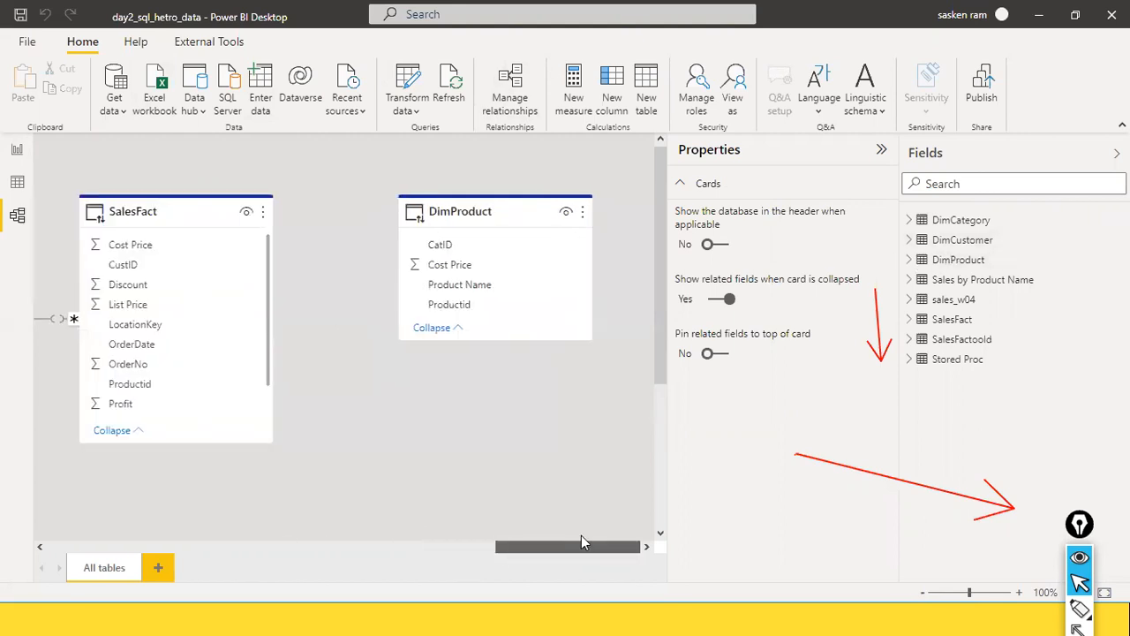
left_click_drag(528, 214, 299, 375)
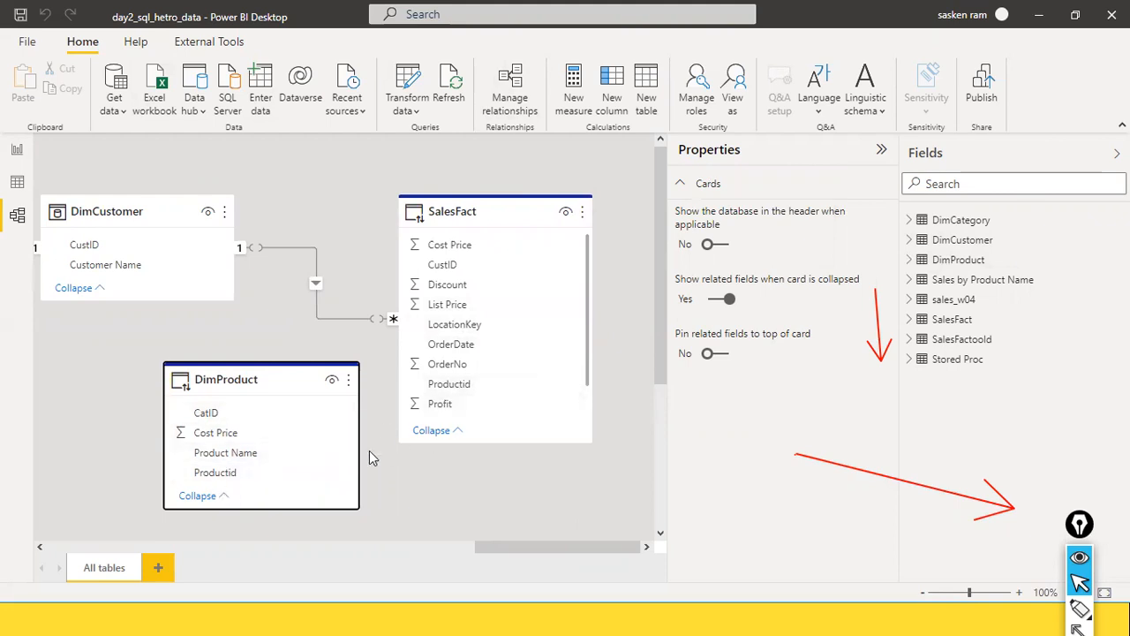
left_click_drag(219, 478, 446, 384)
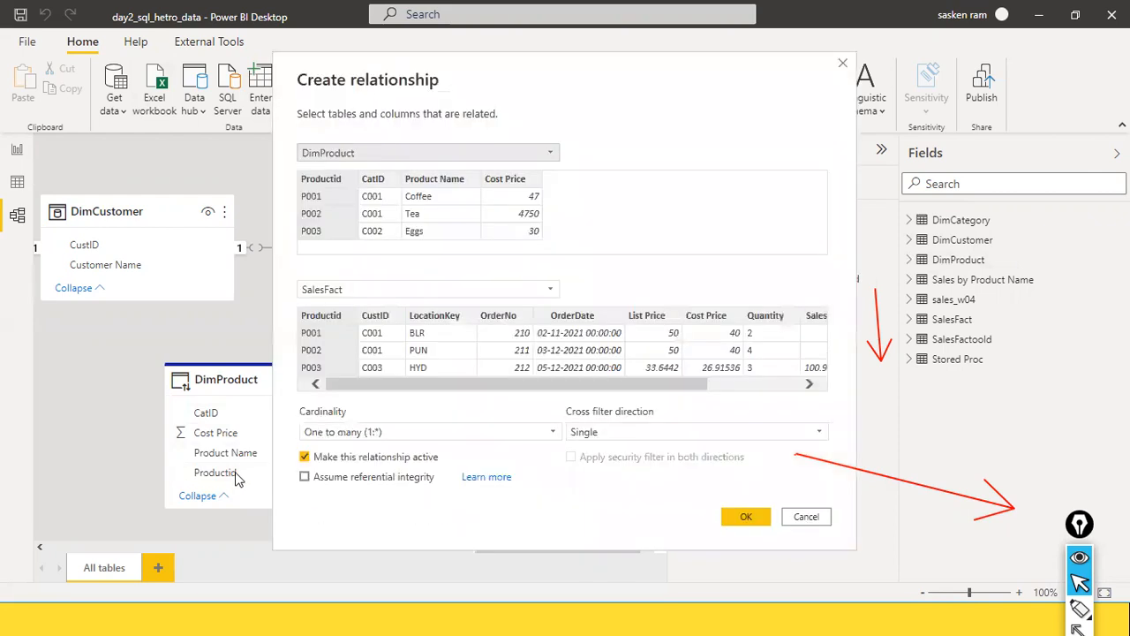
left_click(806, 516)
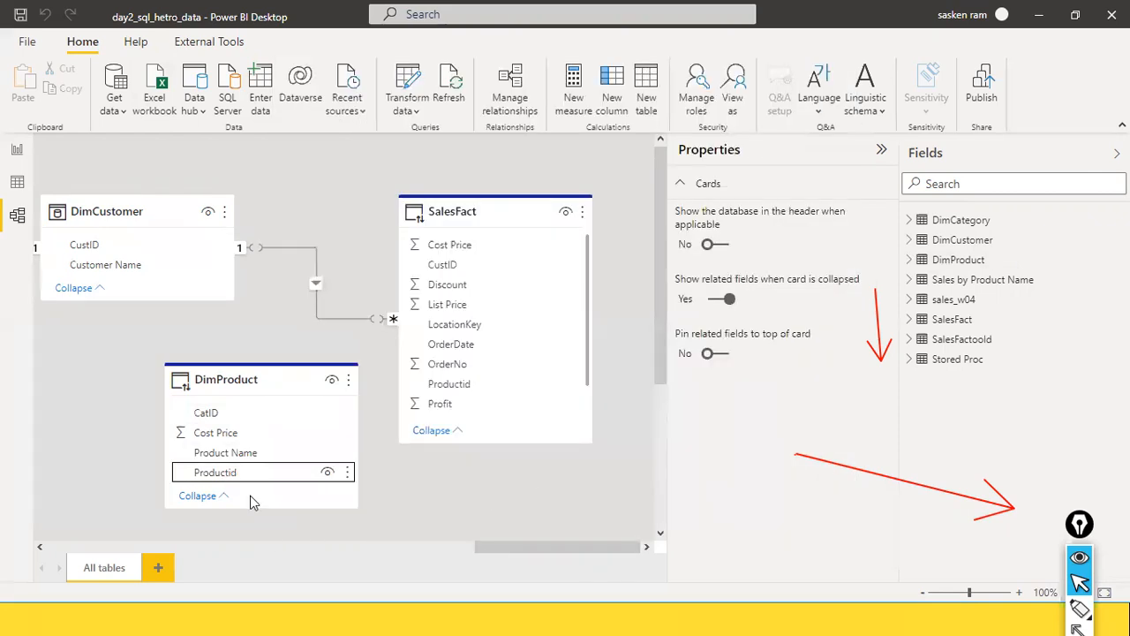
left_click_drag(227, 478, 442, 385)
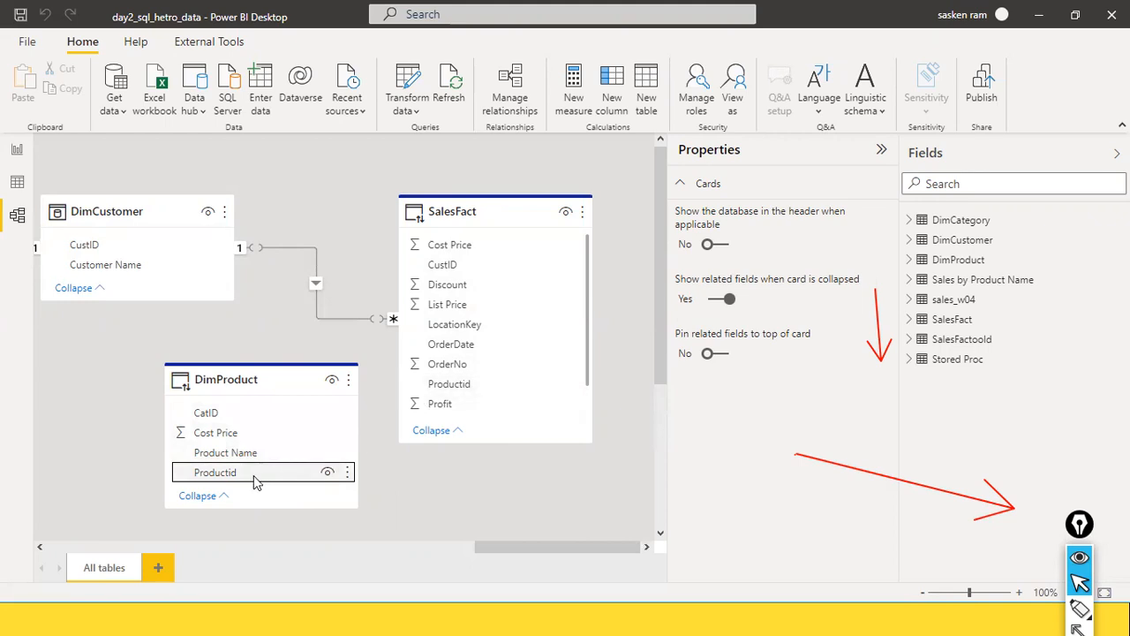
Create an active one-to-many relationship from DimProduct to SalesFact on Productid with single cross filtering, and rearrange the DimProduct and DimCustomer cards.
left_click_drag(255, 478, 500, 387)
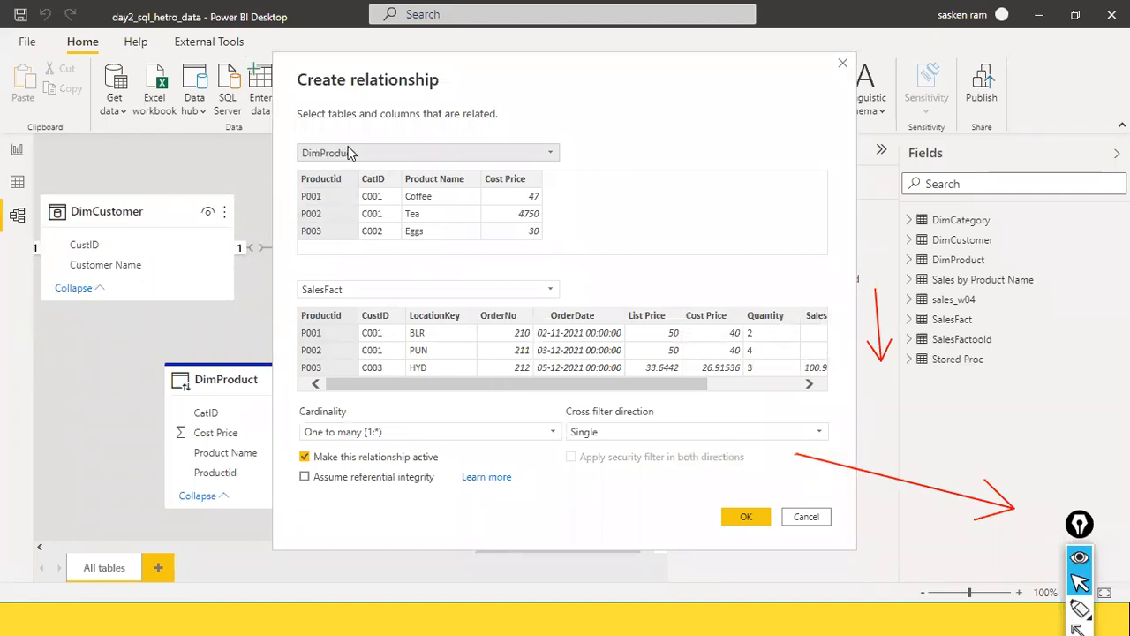
left_click_drag(437, 72, 788, 86)
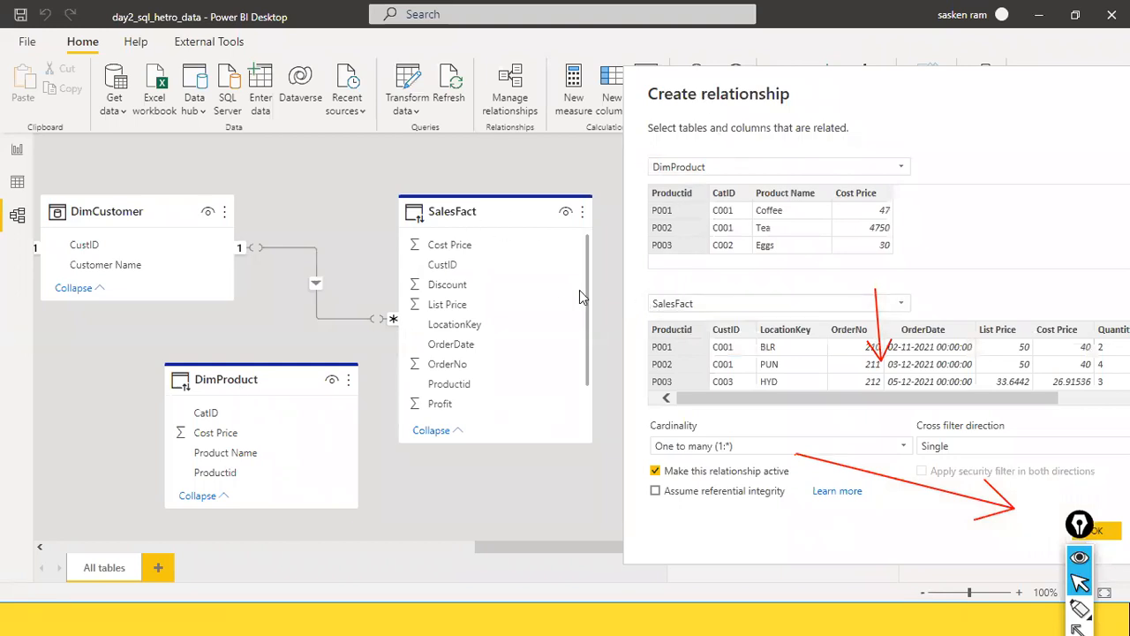
left_click_drag(765, 98, 677, 70)
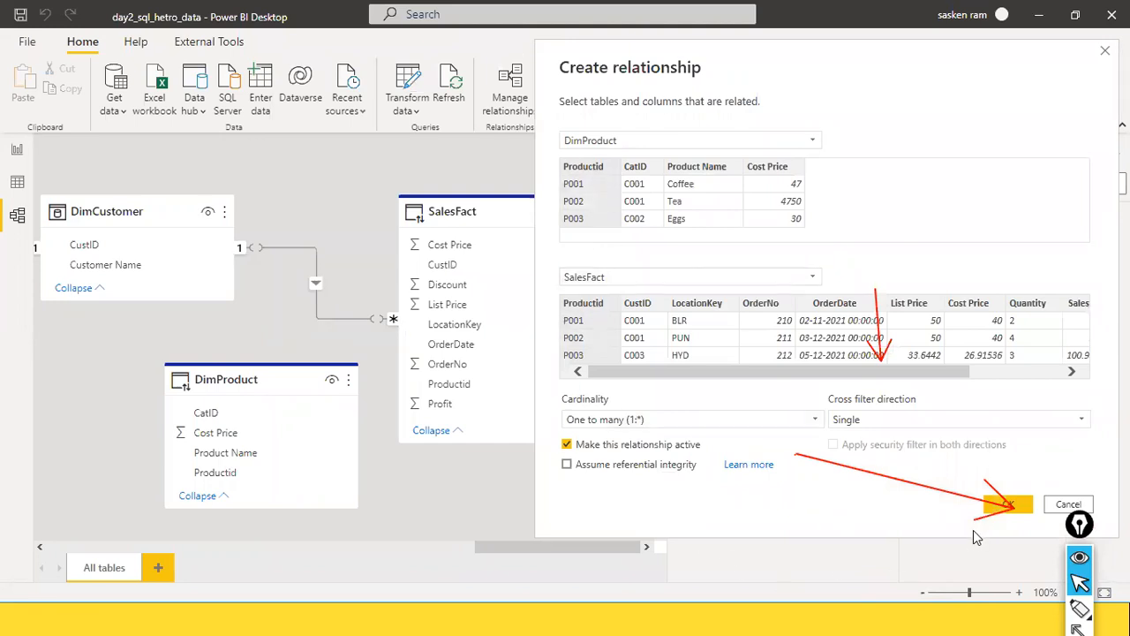
left_click(646, 305)
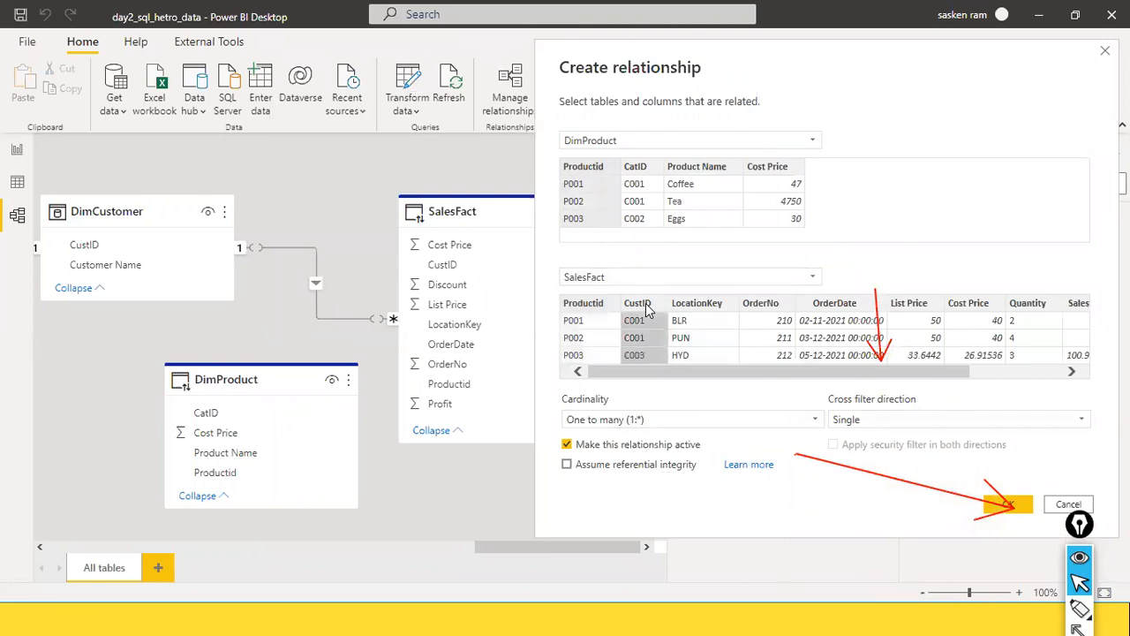
left_click(608, 314)
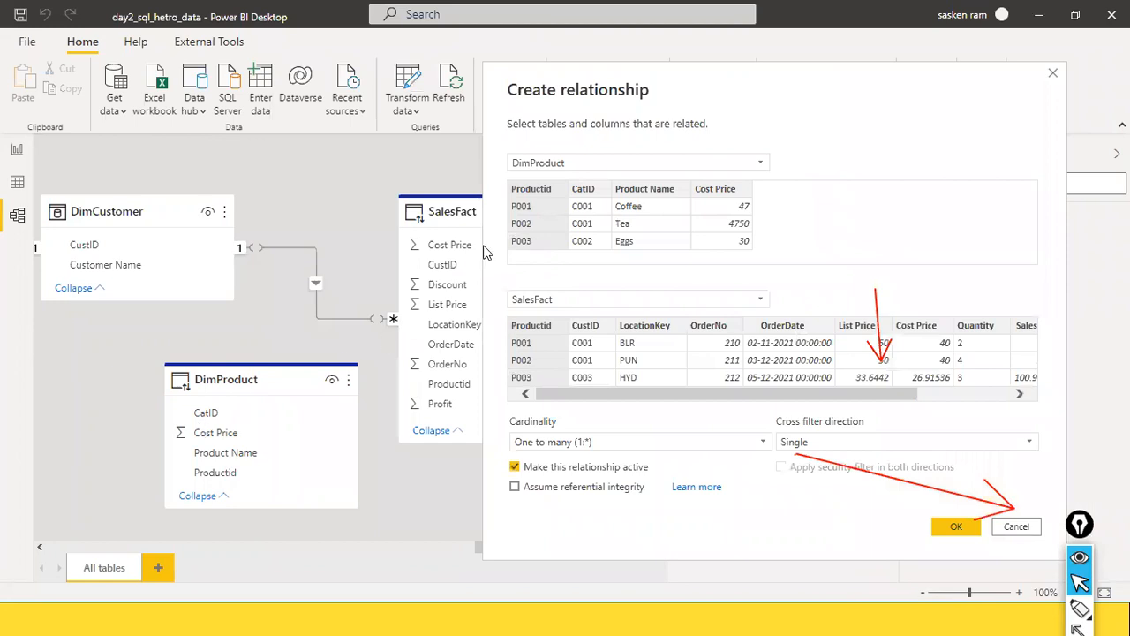
left_click(950, 528)
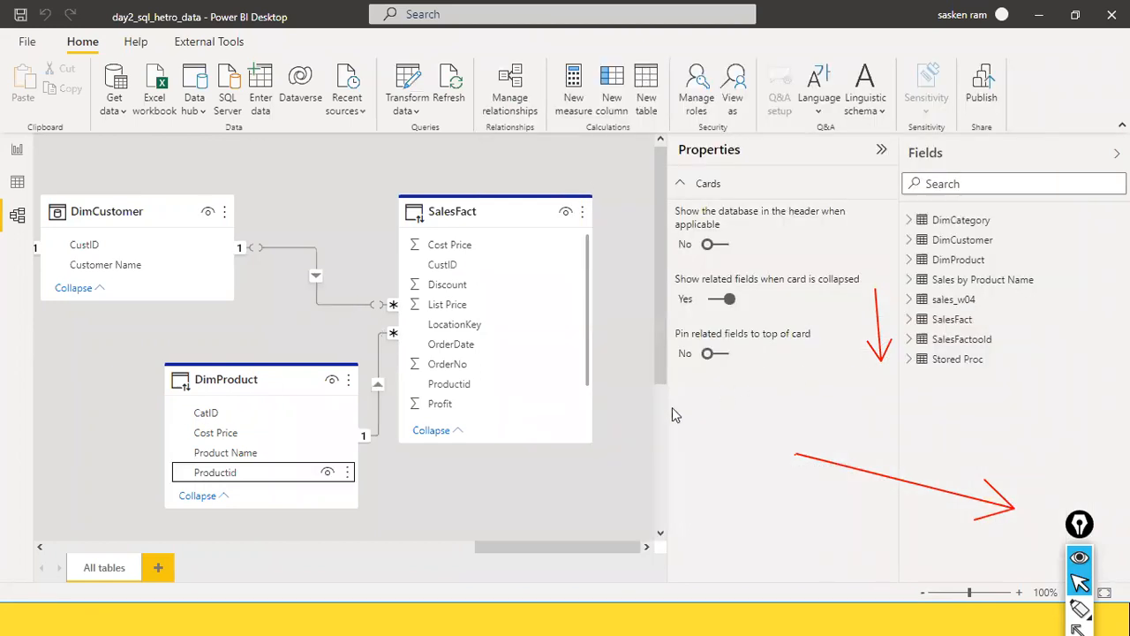
left_click_drag(238, 374, 175, 381)
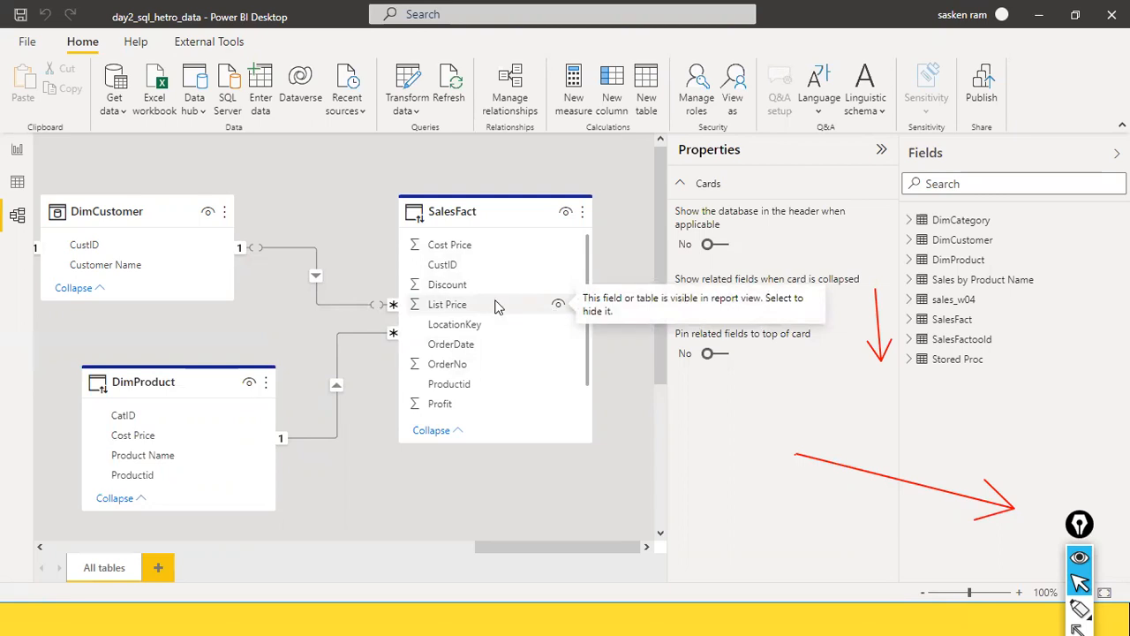
left_click_drag(124, 203, 169, 184)
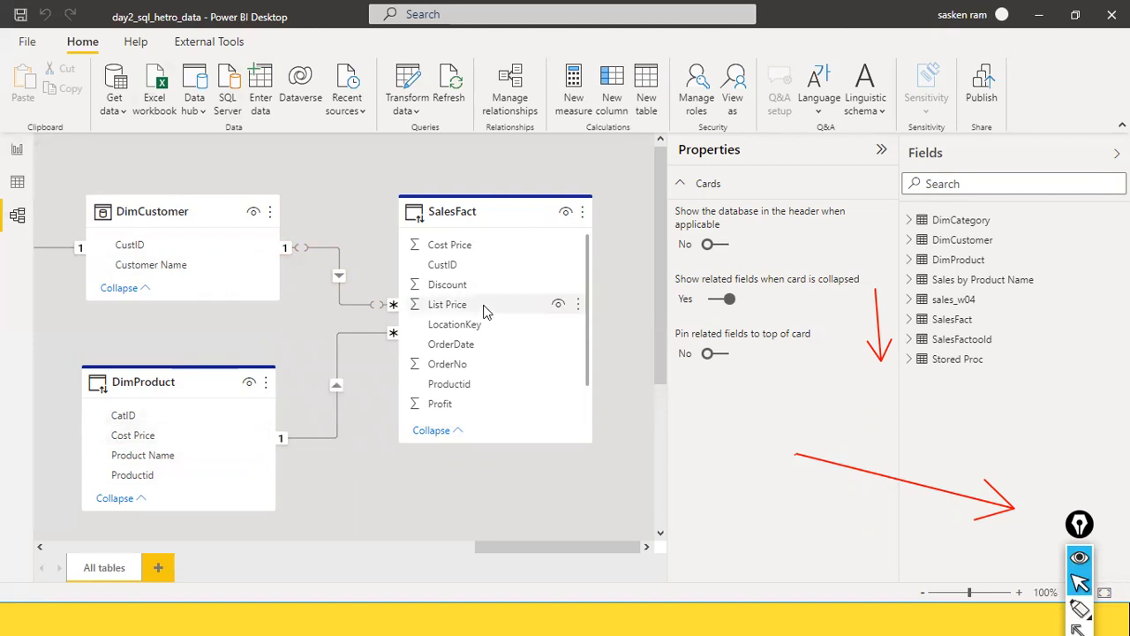
In the report view, move the Sum of Sales by Customer Name chart to the page's lower-left area and make it narrower.
left_click(17, 152)
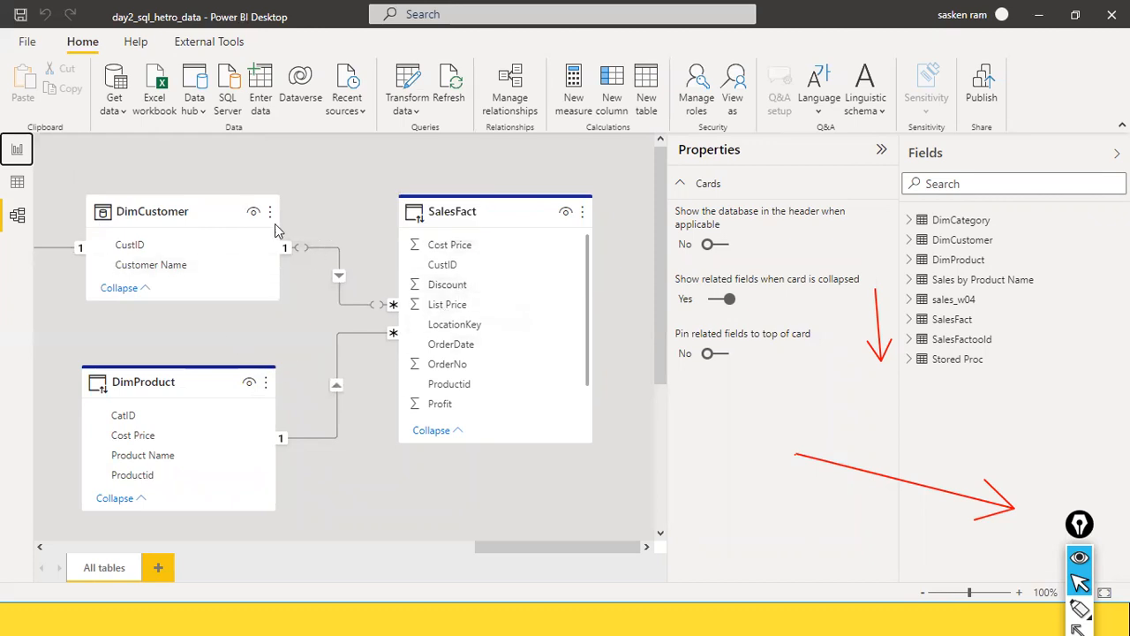
left_click(17, 150)
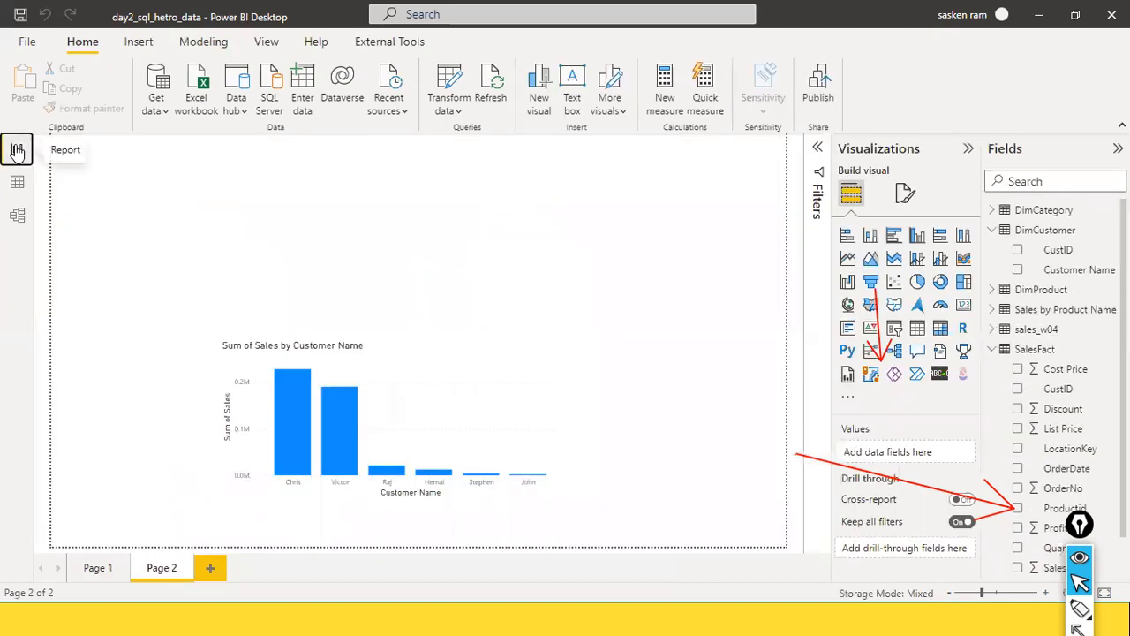
left_click(30, 46)
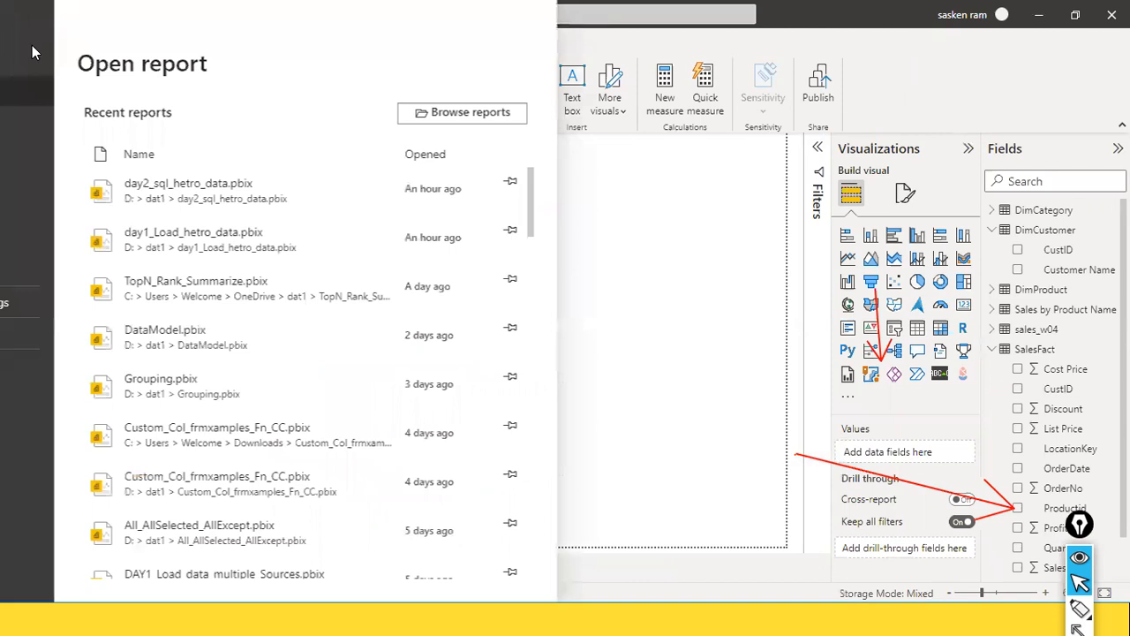
key("Escape")
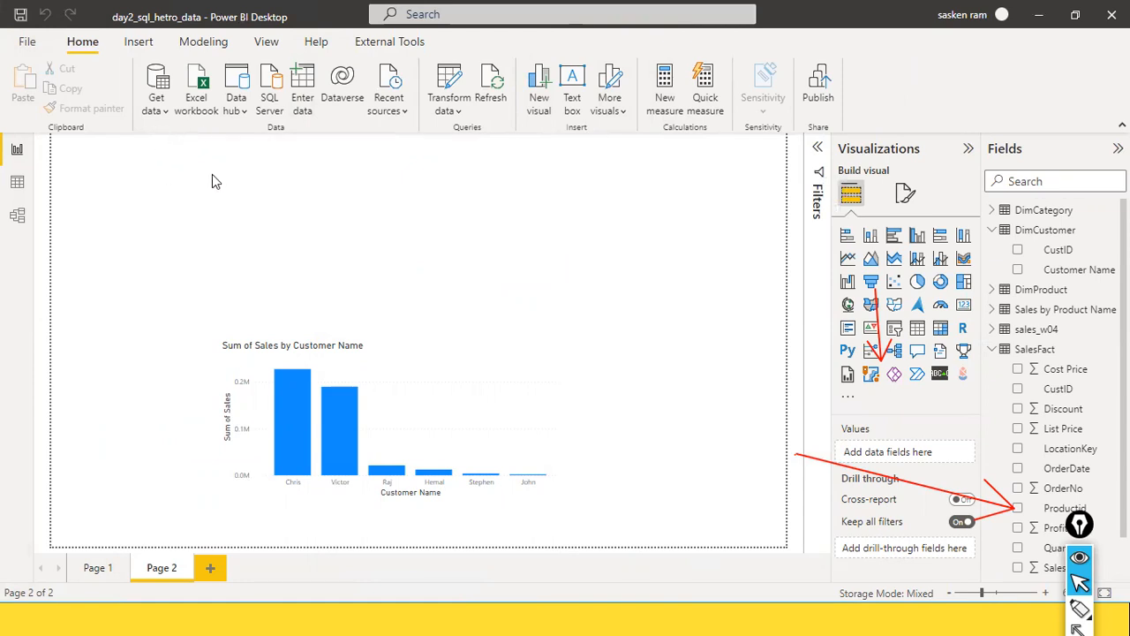
left_click_drag(380, 372, 249, 389)
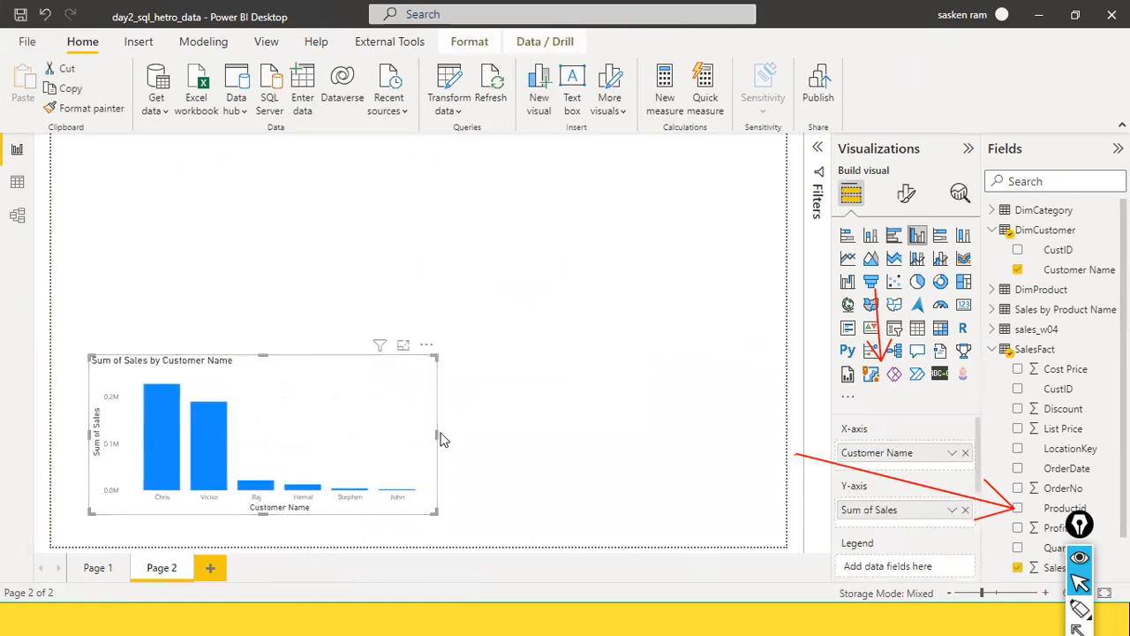
left_click_drag(435, 433, 287, 418)
left_click(427, 374)
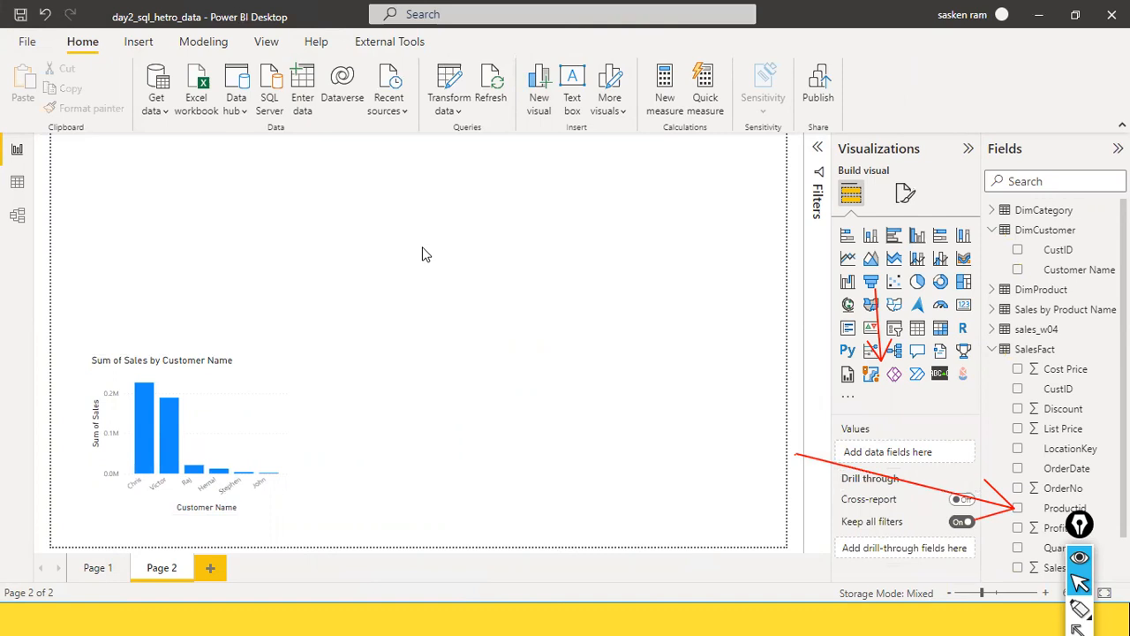
Set up a DirectQuery connection to database Marketing Database on server DESKTOP-8KBBDN3\SQLEXPRESS, and open the advanced options' SQL statement for editing.
left_click(165, 110)
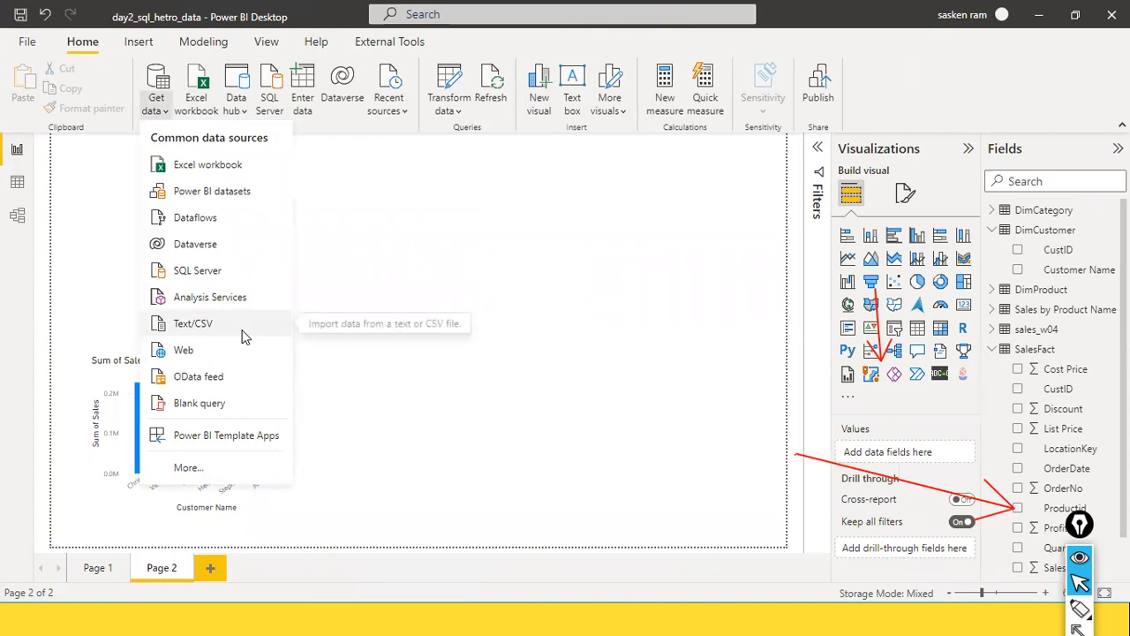
left_click(229, 272)
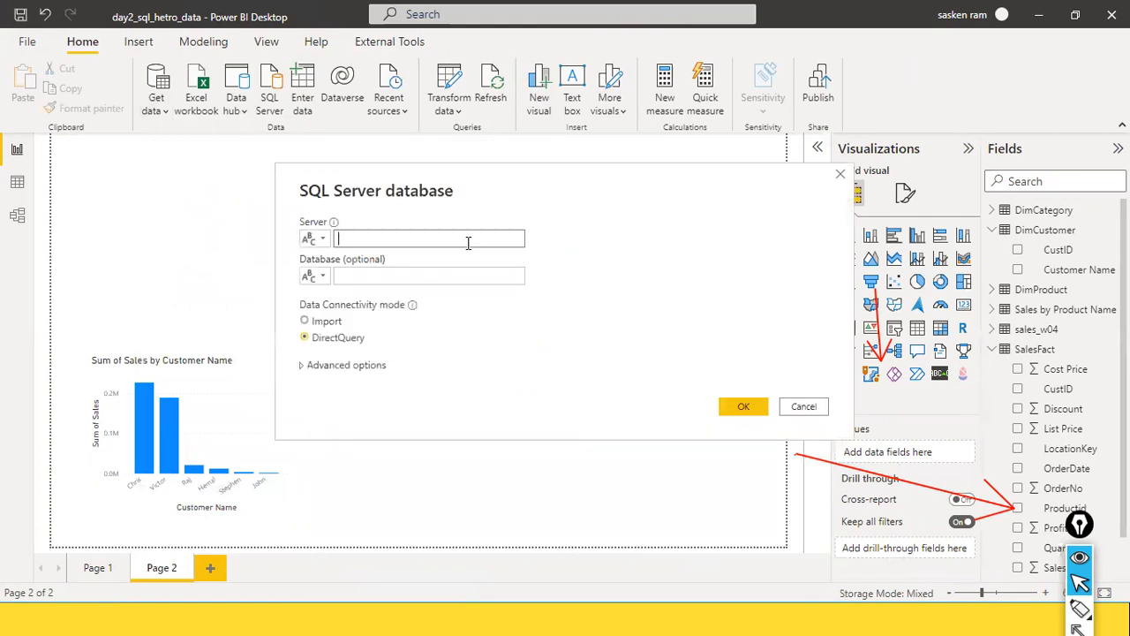
type("DESKTOP-8KBBDN3\\SQLEXPRESS")
left_click(430, 277)
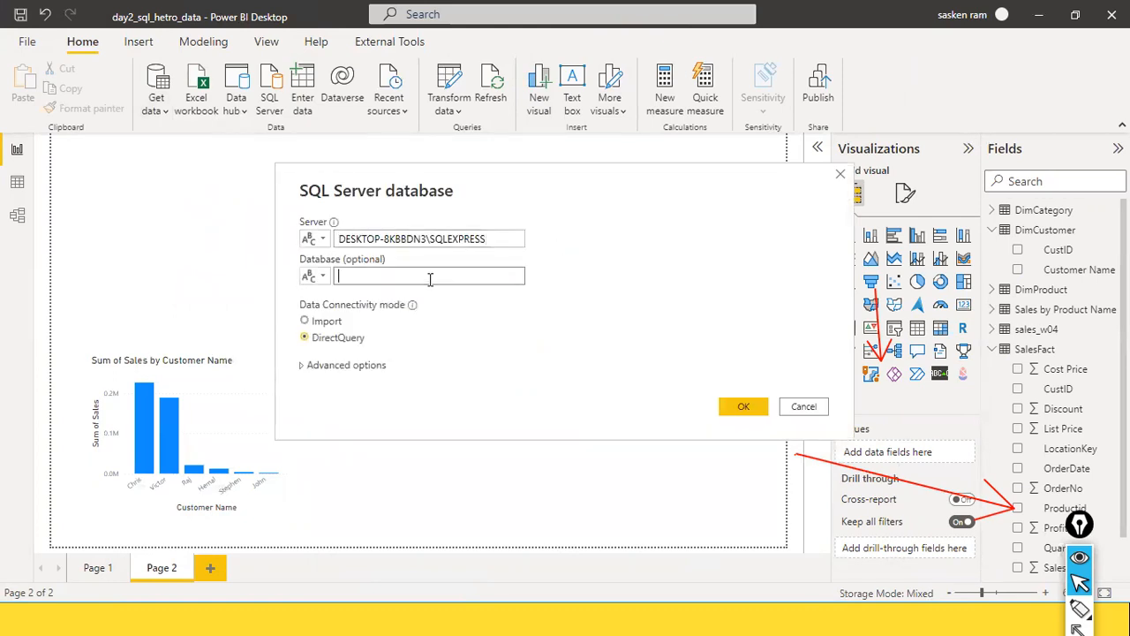
type("Marketing Database")
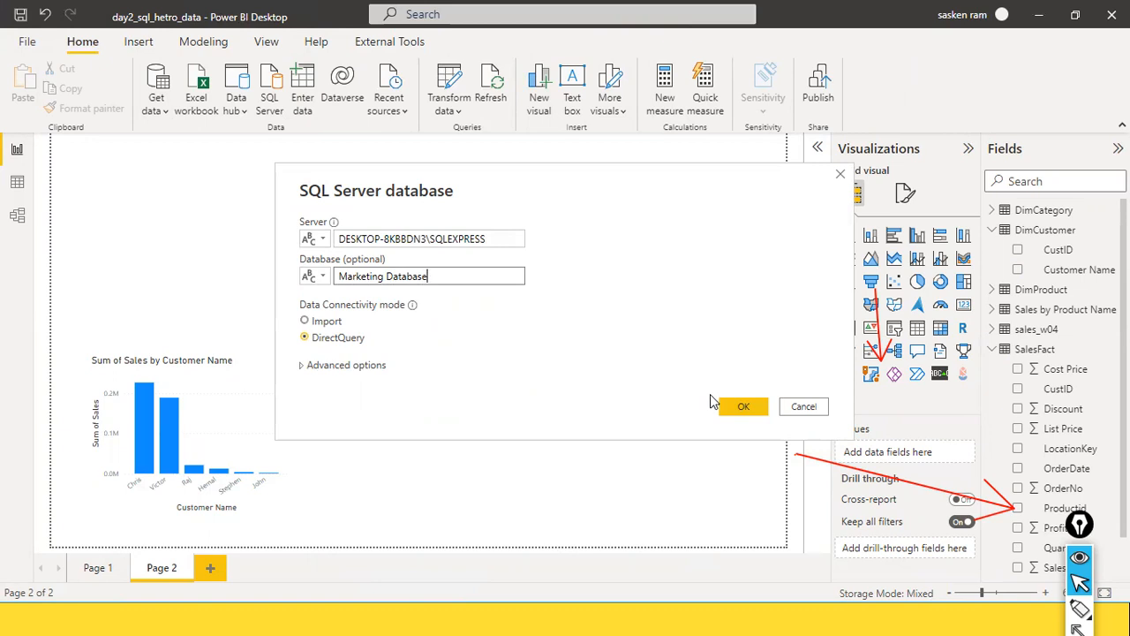
left_click(304, 364)
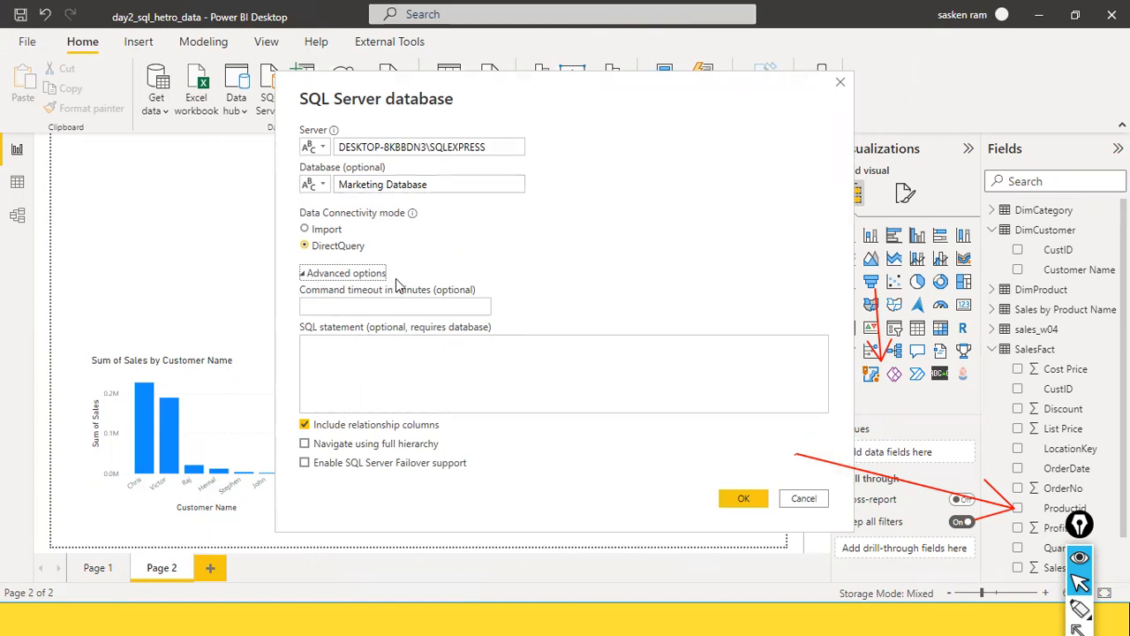
left_click(367, 368)
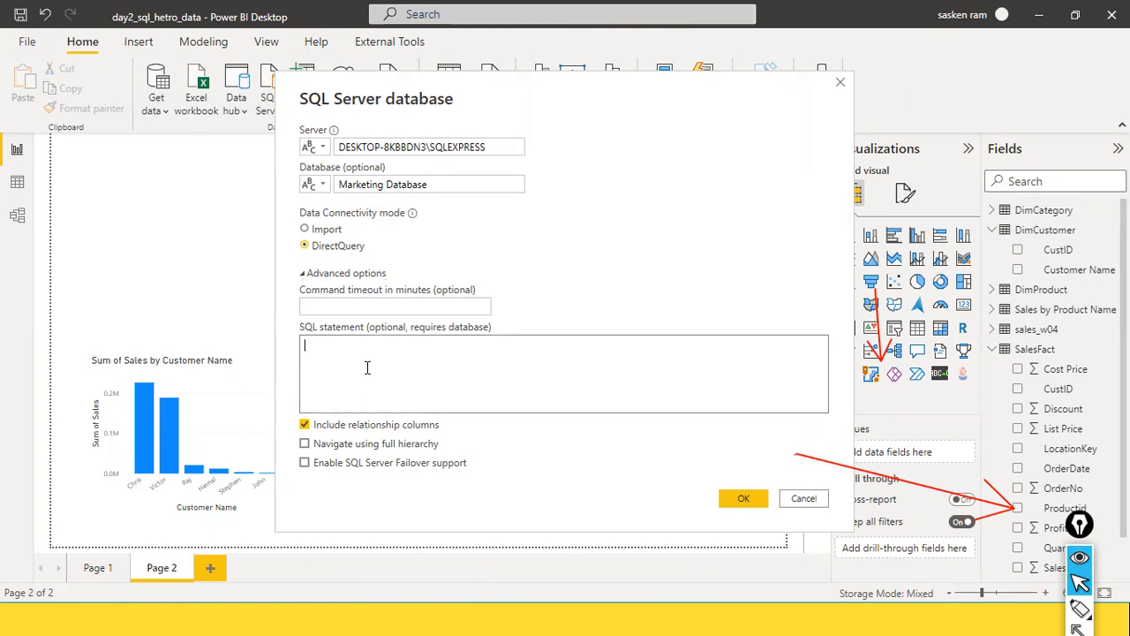
Switch to SQL Server Management Studio and expand the DimProduct, SalesFact and DimCustomer tables of the Marketing database.
key("alt+Tab")
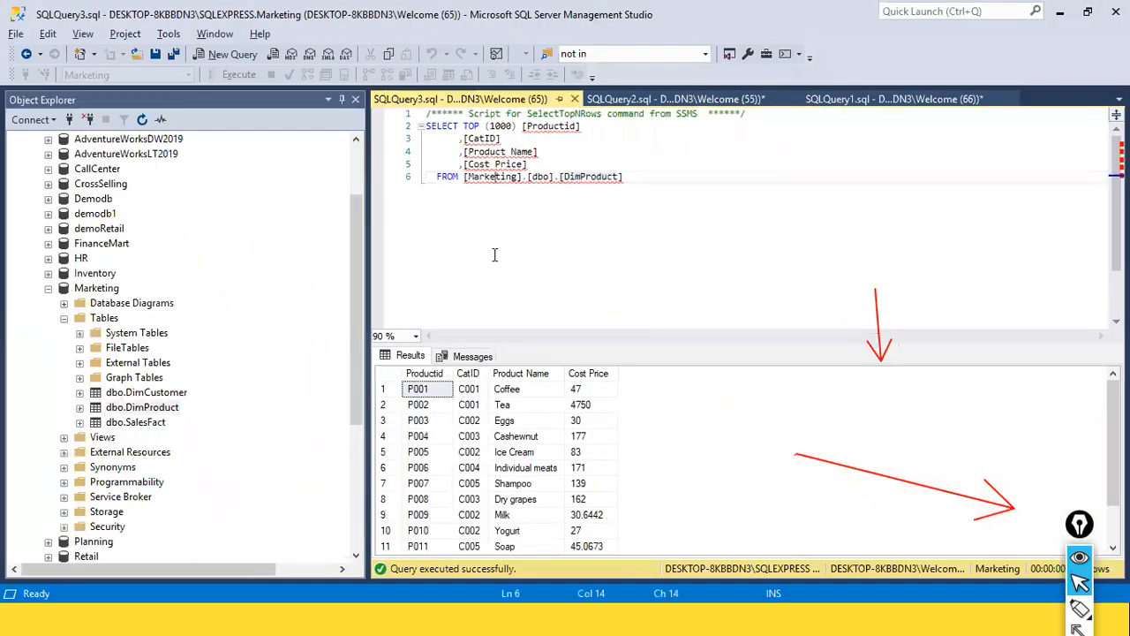
key("alt+Tab")
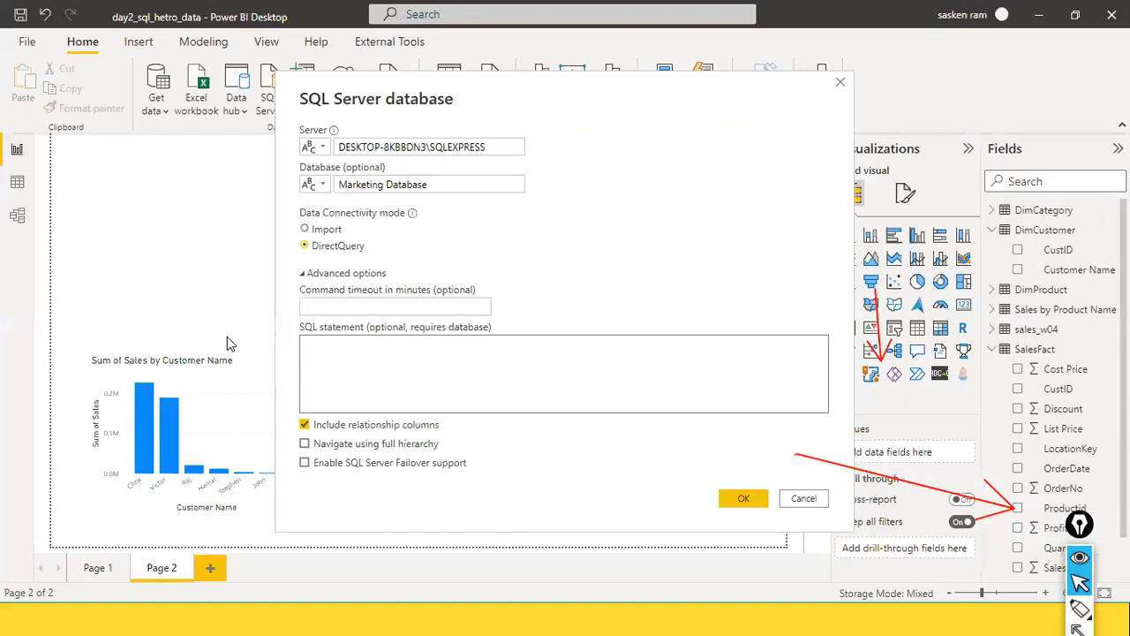
key("alt+Tab")
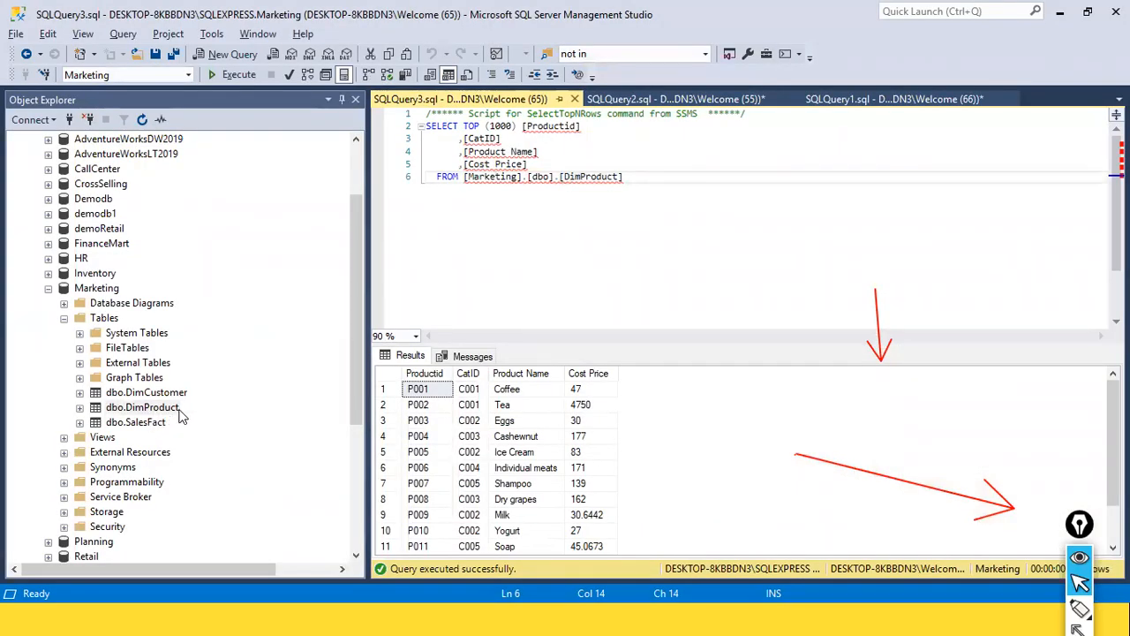
left_click(157, 395)
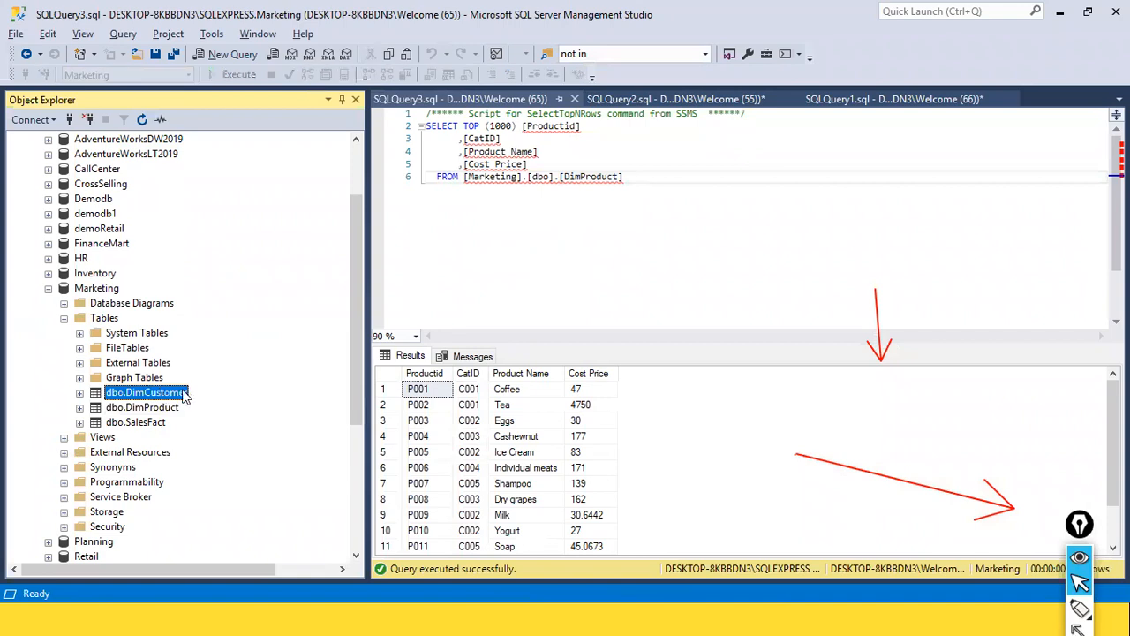
double_click(146, 409)
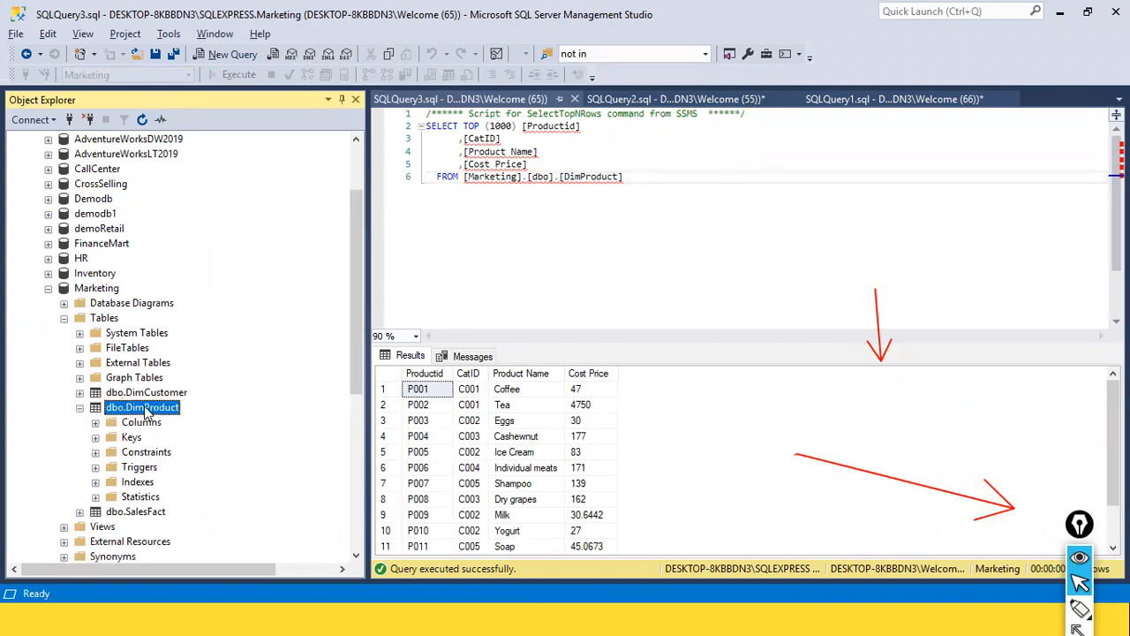
left_click(80, 512)
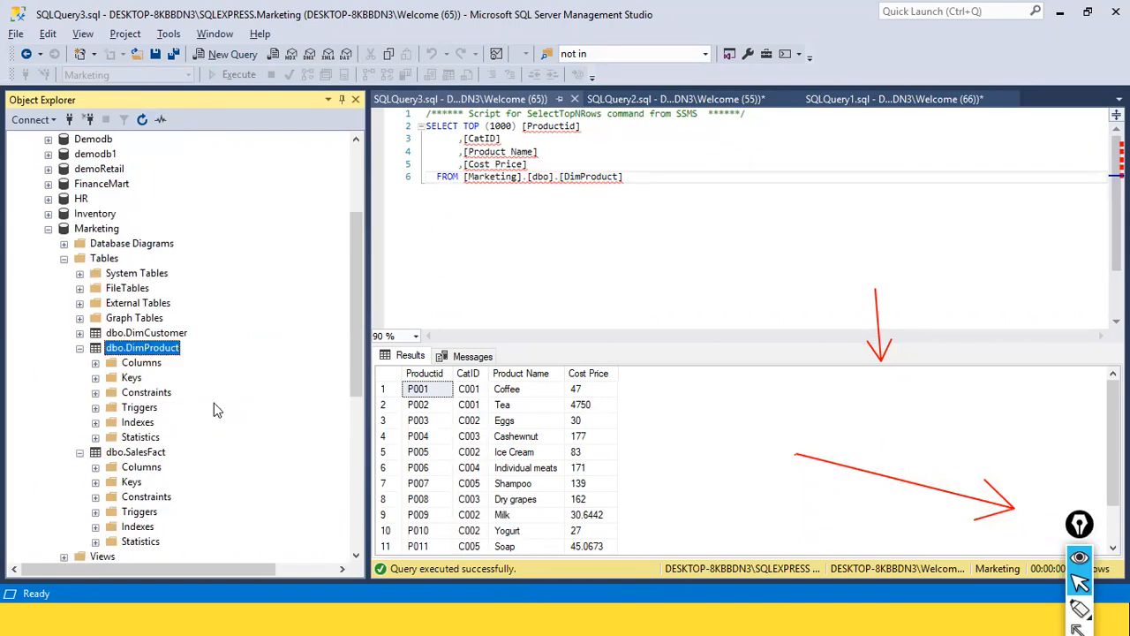
left_click(79, 332)
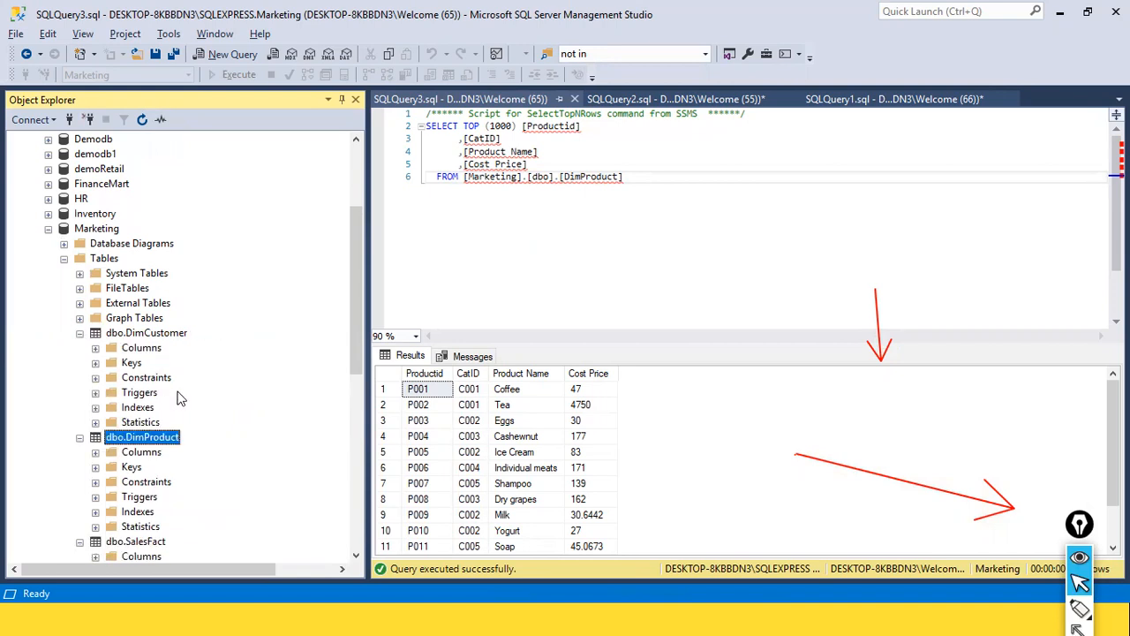
scroll(177, 398, "down", 3)
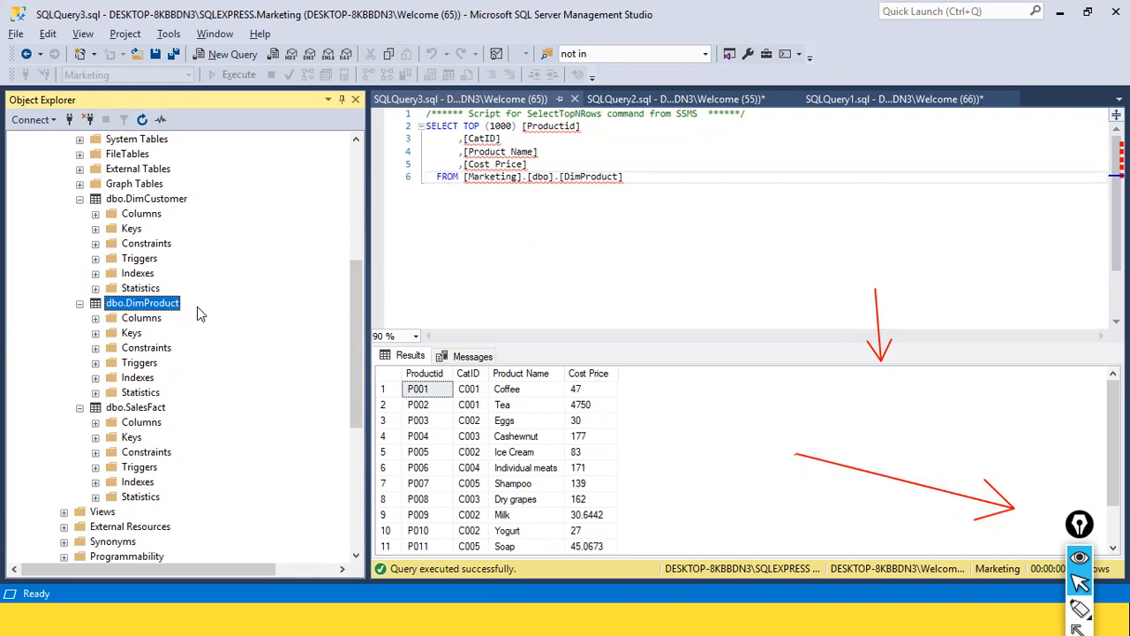
left_click_drag(517, 254, 520, 344)
mouse_move(180, 306)
left_mouse_down()
mouse_move(511, 300)
mouse_move(433, 365)
left_mouse_up()
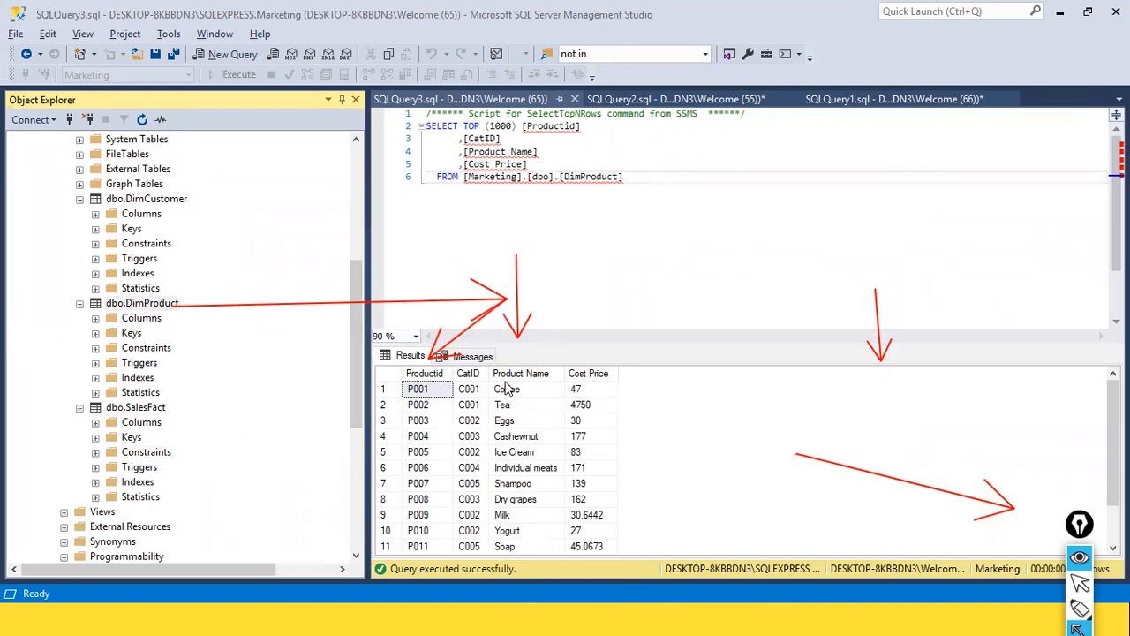
key("ctrl+shift+2")
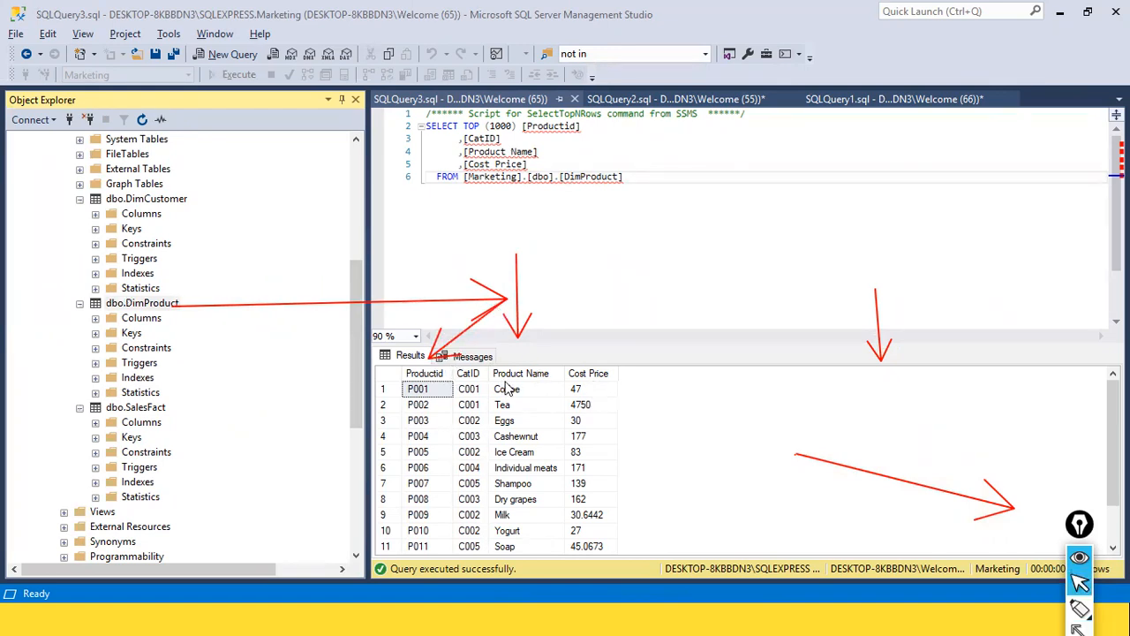
Collapse the dbo.SalesFact table and query its top 1000 rows.
left_click(142, 407)
double_click(161, 411)
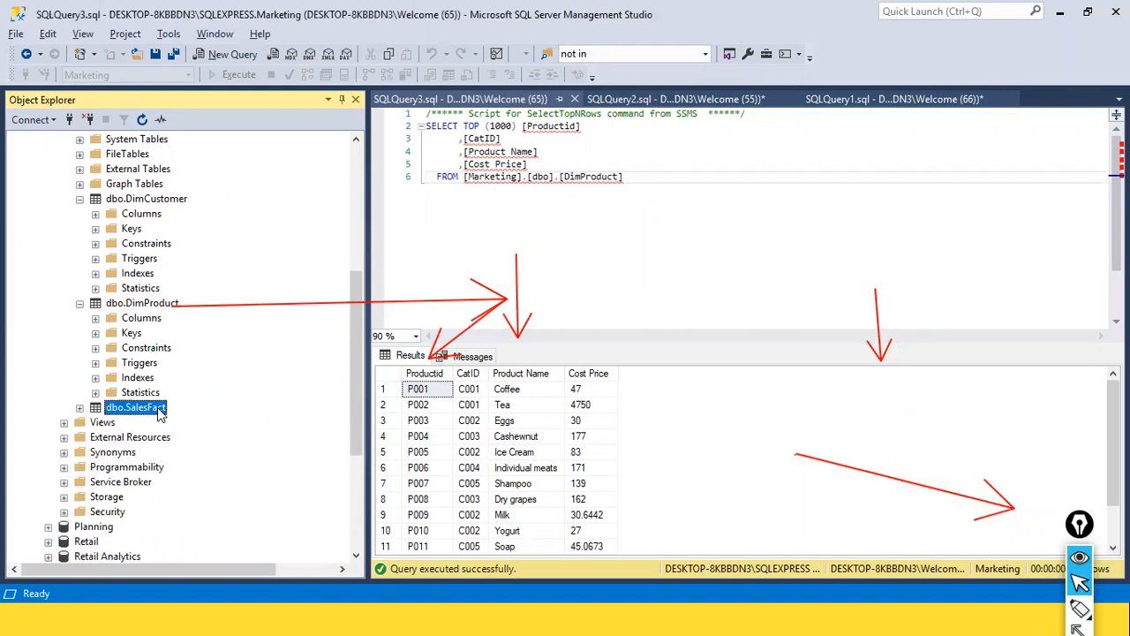
right_click(160, 413)
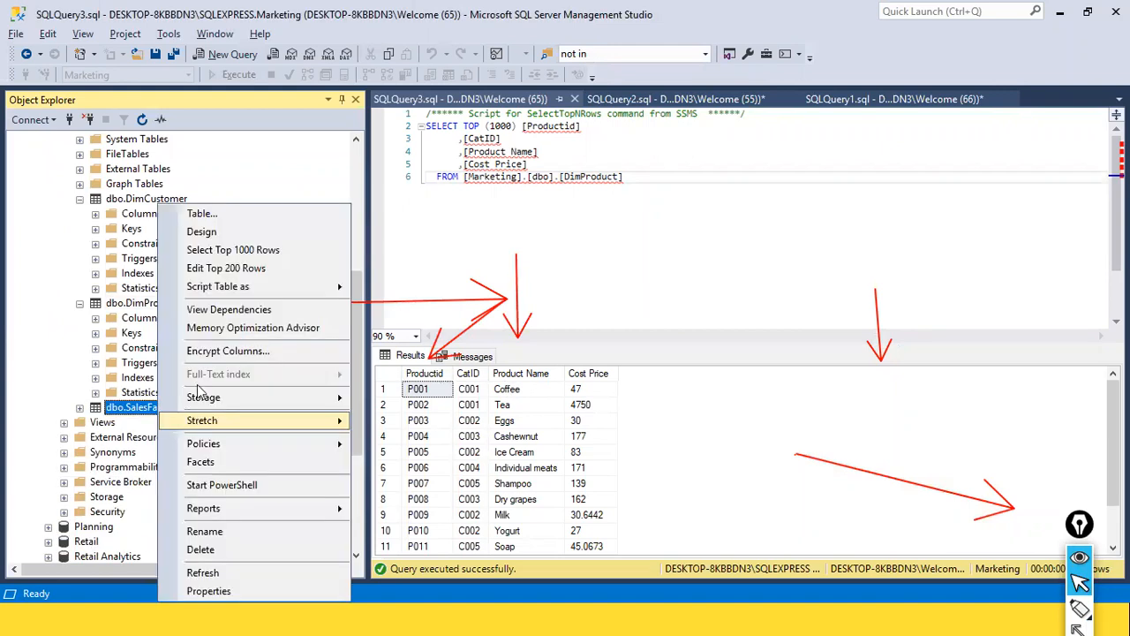
left_click(251, 252)
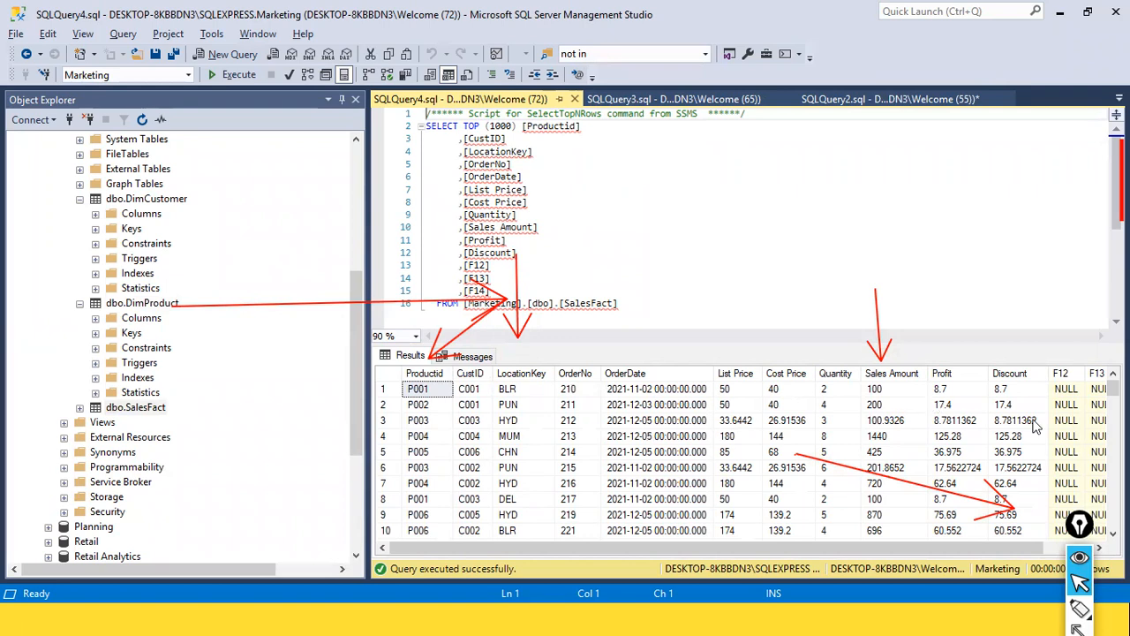
scroll(192, 422, "down", 3)
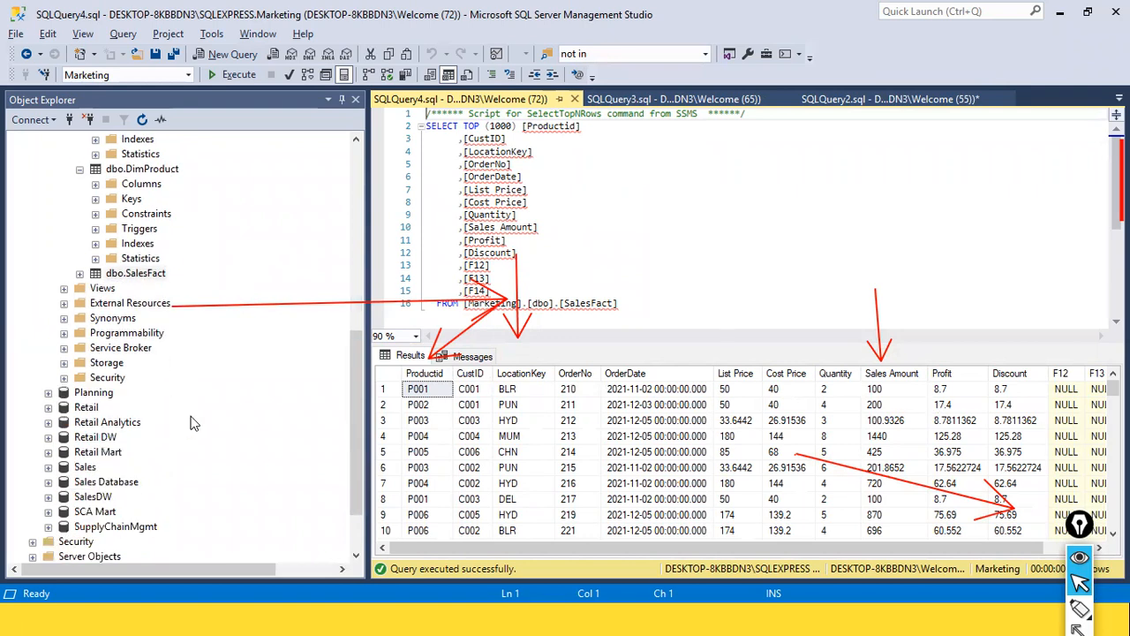
scroll(190, 416, "up", 1)
mouse_move(356, 353)
left_mouse_down()
mouse_move(354, 342)
mouse_move(350, 360)
left_mouse_up()
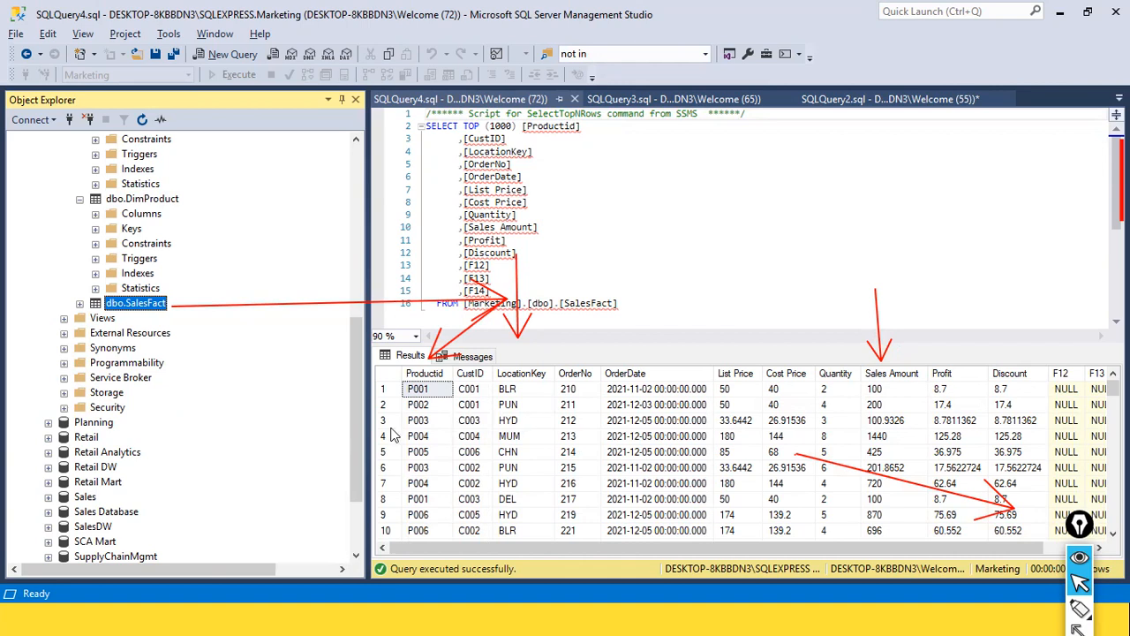
scroll(207, 259, "up", 1)
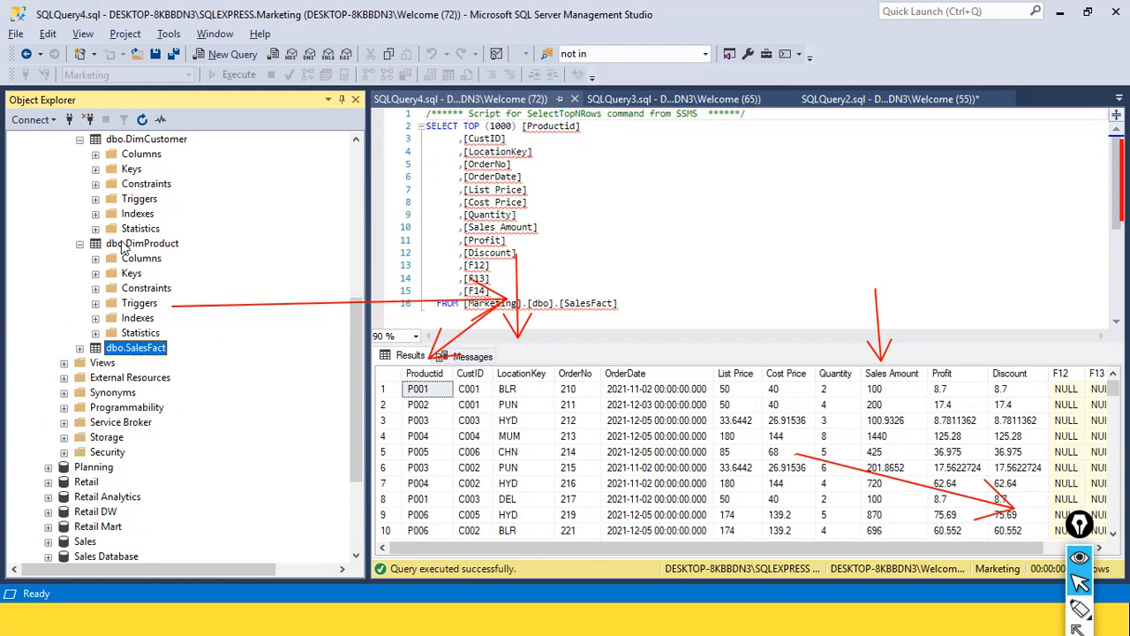
Begin a new SELECT statement on line 19, leaving two blank lines below the SalesFact query.
scroll(462, 300, "down", 1)
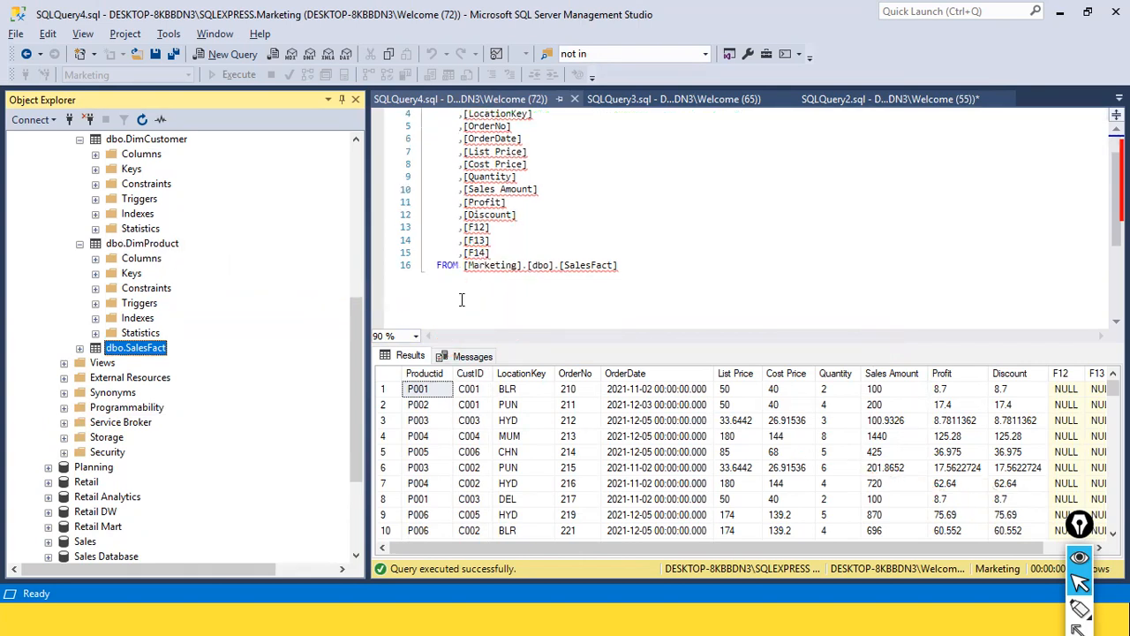
left_click(461, 301)
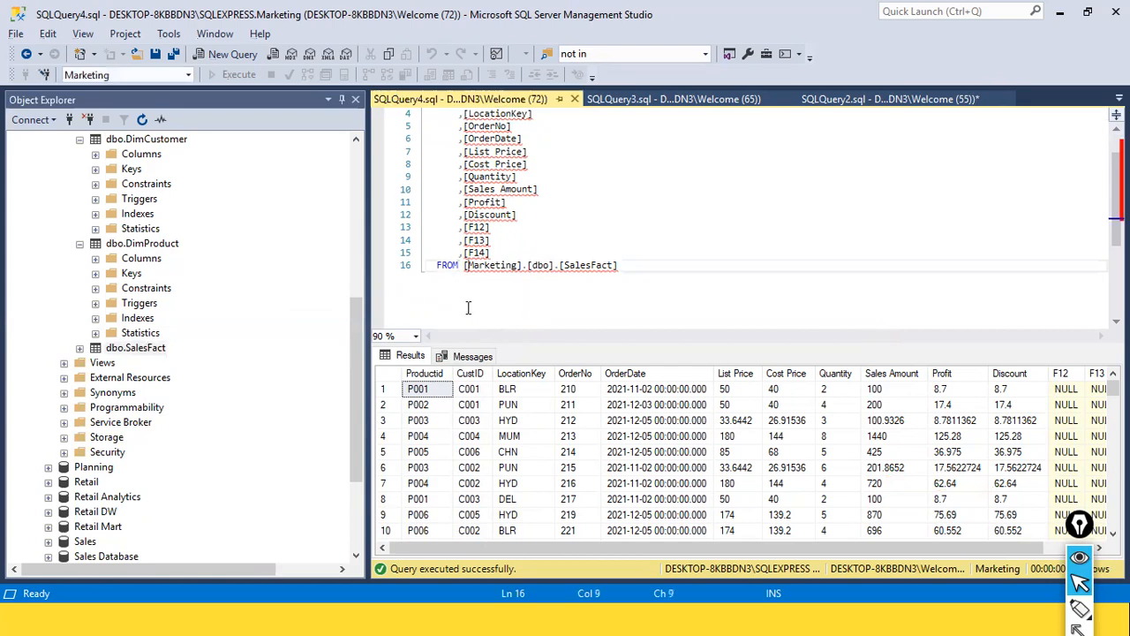
key("End")
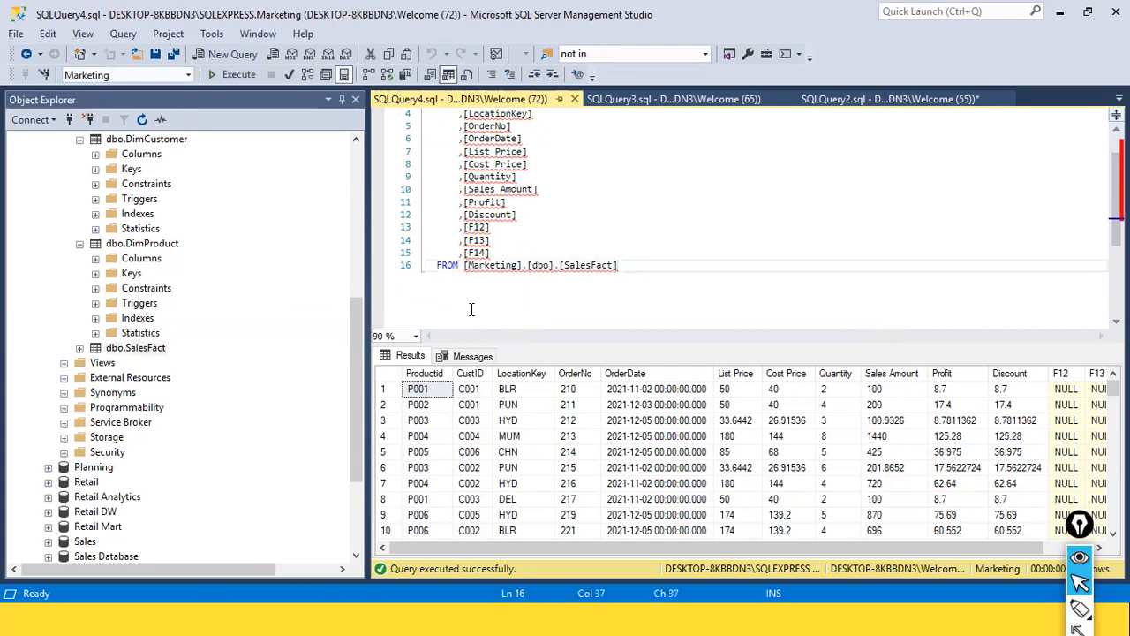
key("Return")
key("Return")
key("Return")
type("SEKEC")
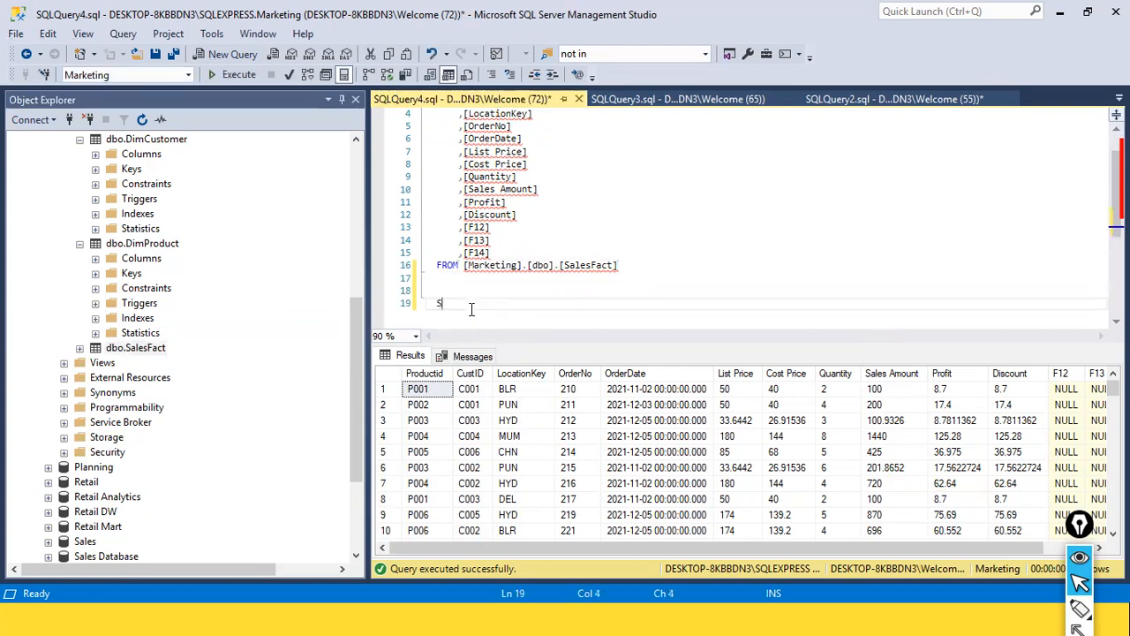
key("BackSpace")
key("BackSpace")
type("ECT p")
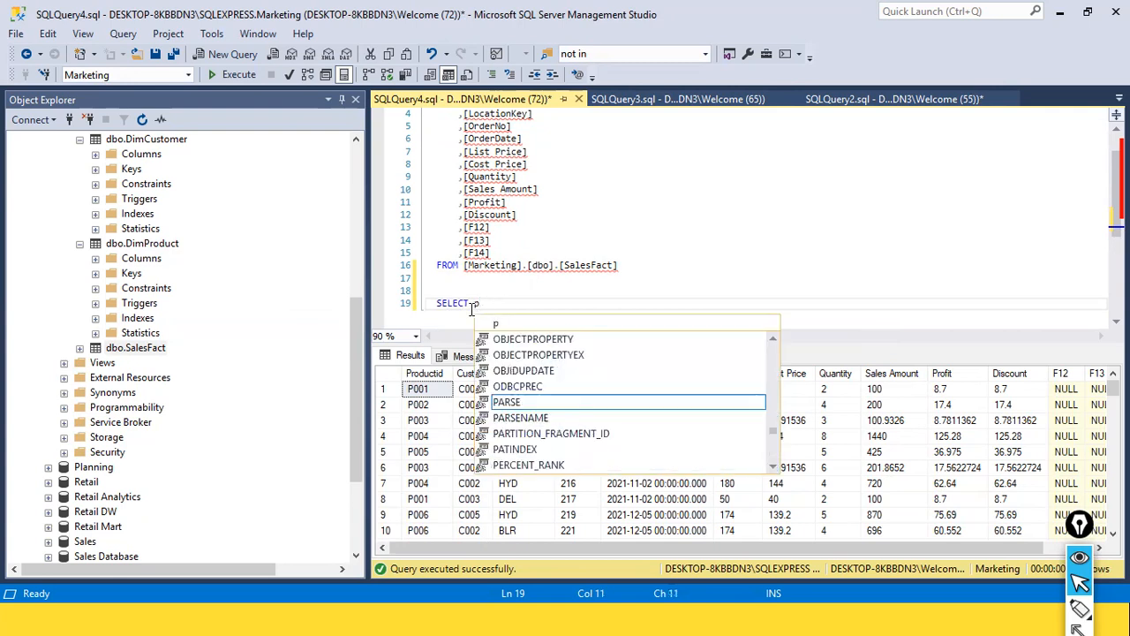
Enter ProductName with an opening square bracket as the column of the new SELECT statement.
type("RO")
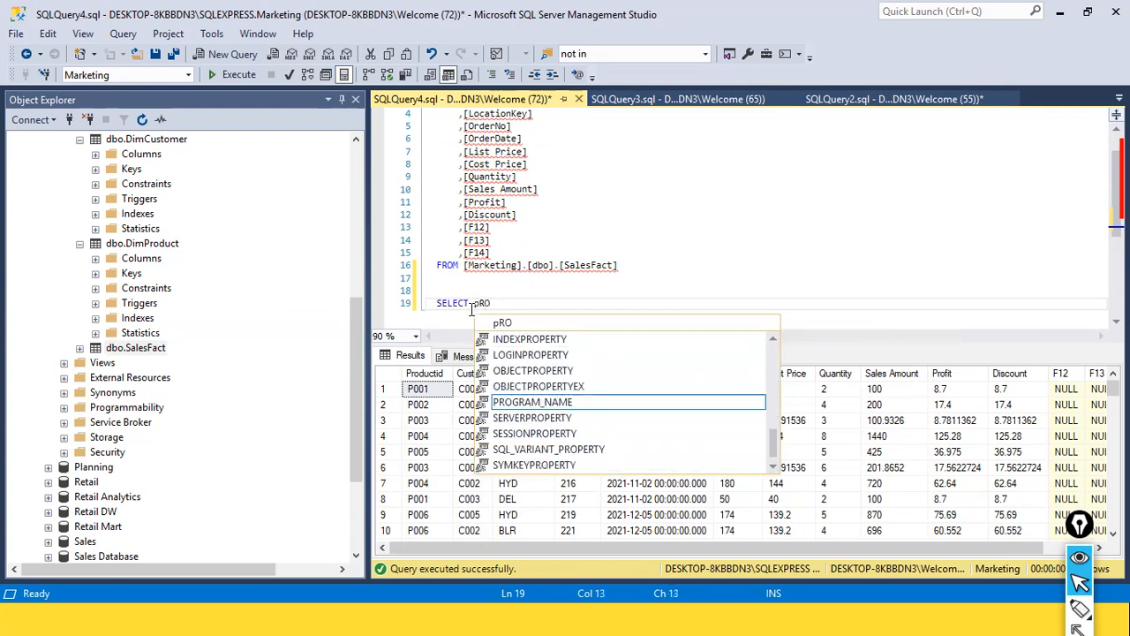
key("BackSpace")
key("BackSpace")
key("BackSpace")
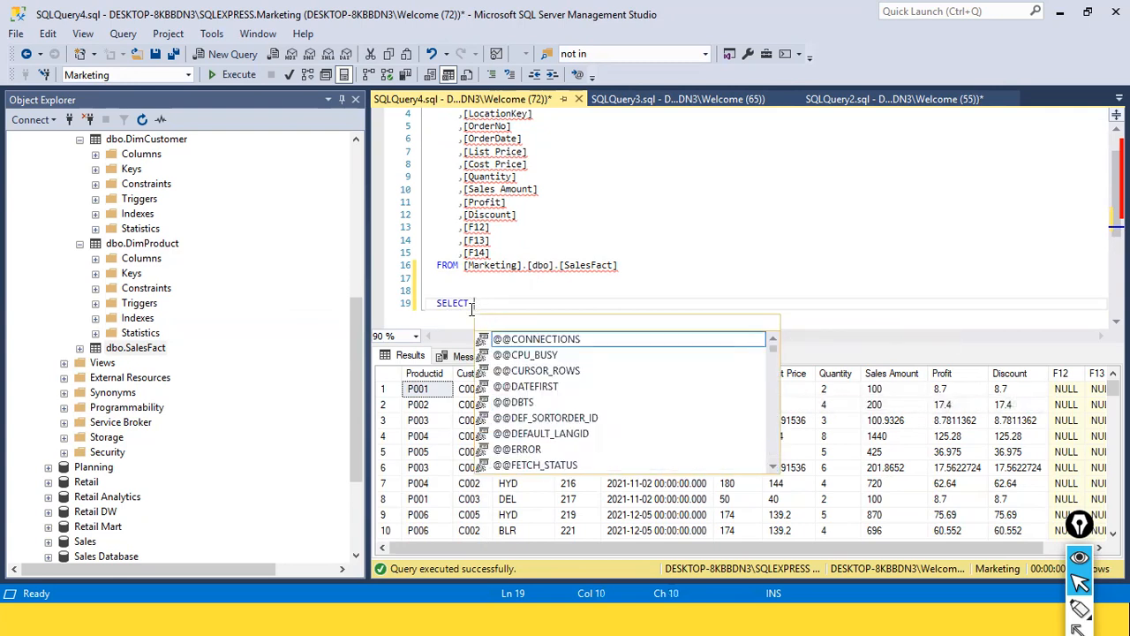
type("P")
key("BackSpace")
type("Product ")
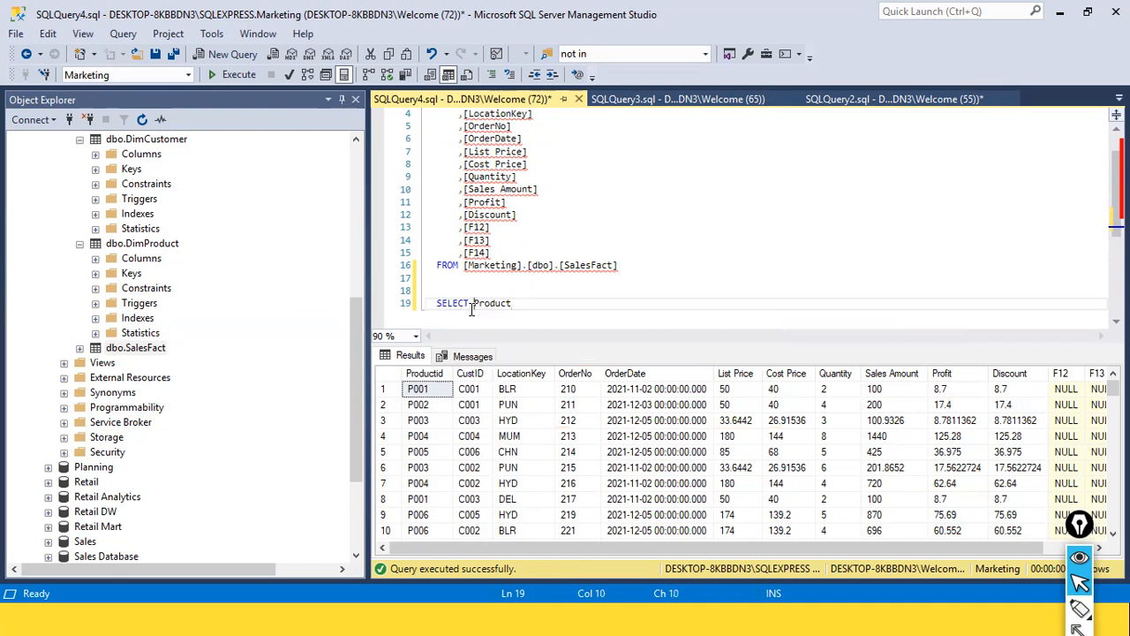
type("[")
key("Right")
key("Right")
key("Right")
key("Right")
key("Right")
key("Right")
key("Right")
key("Right")
type("Name")
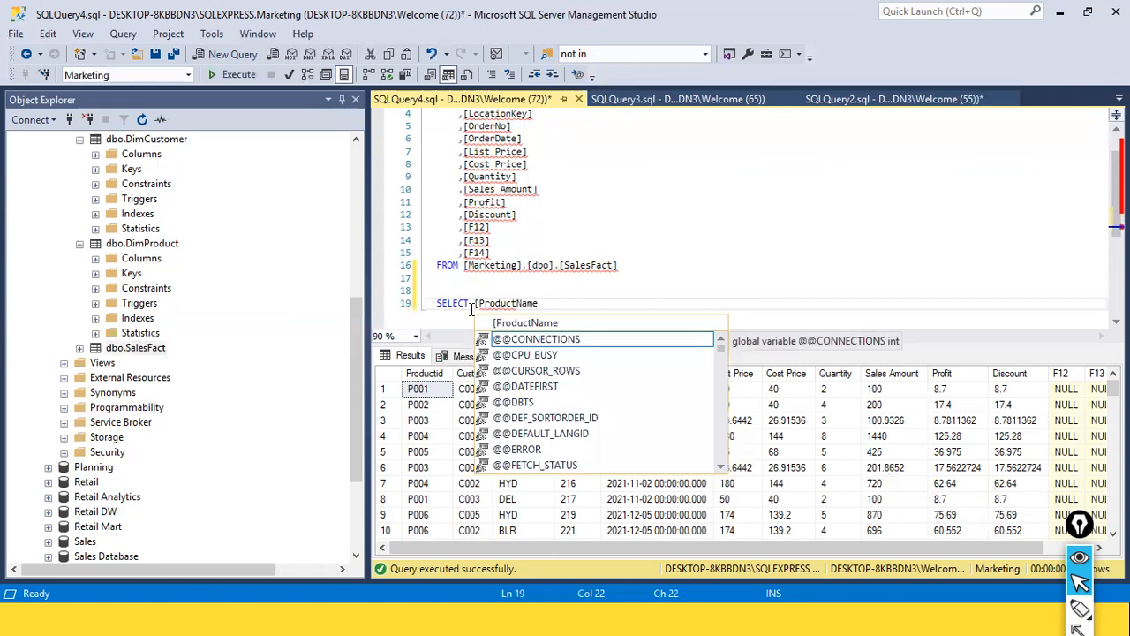
key("Down")
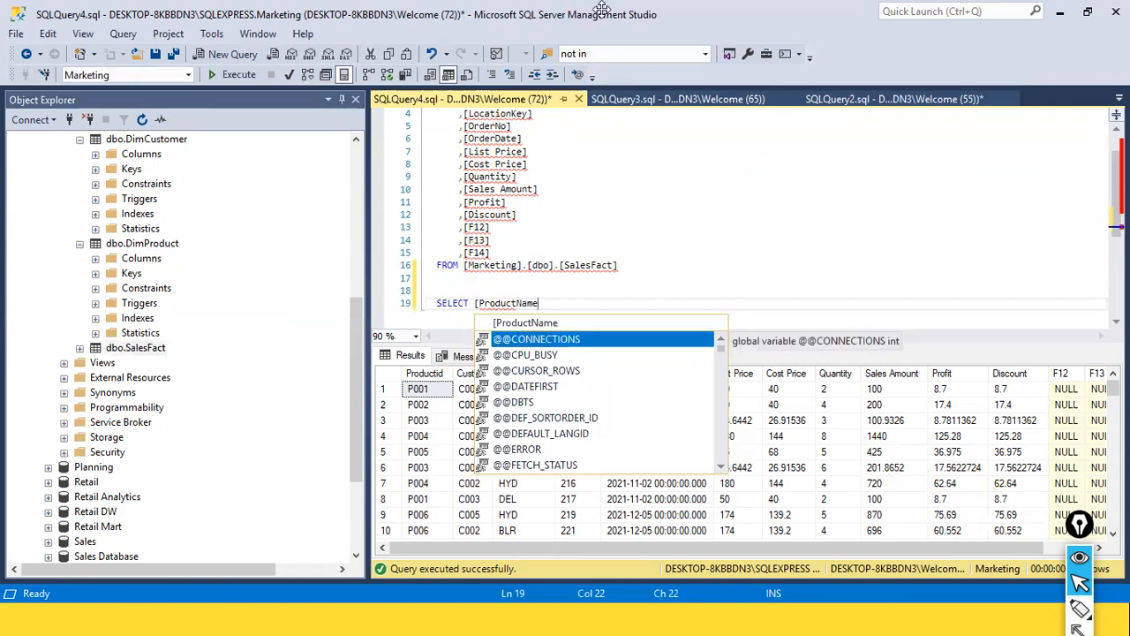
Check the product name column's spelling in the DimProduct query, and correct the new SELECT's column to [Product Name].
left_click(632, 104)
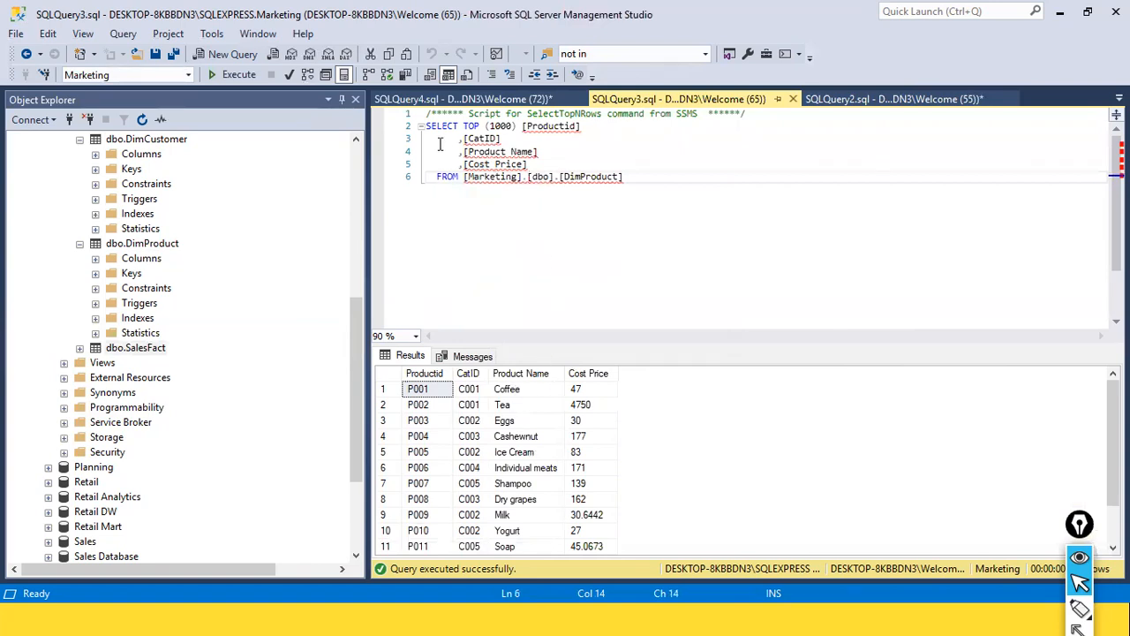
left_click(439, 99)
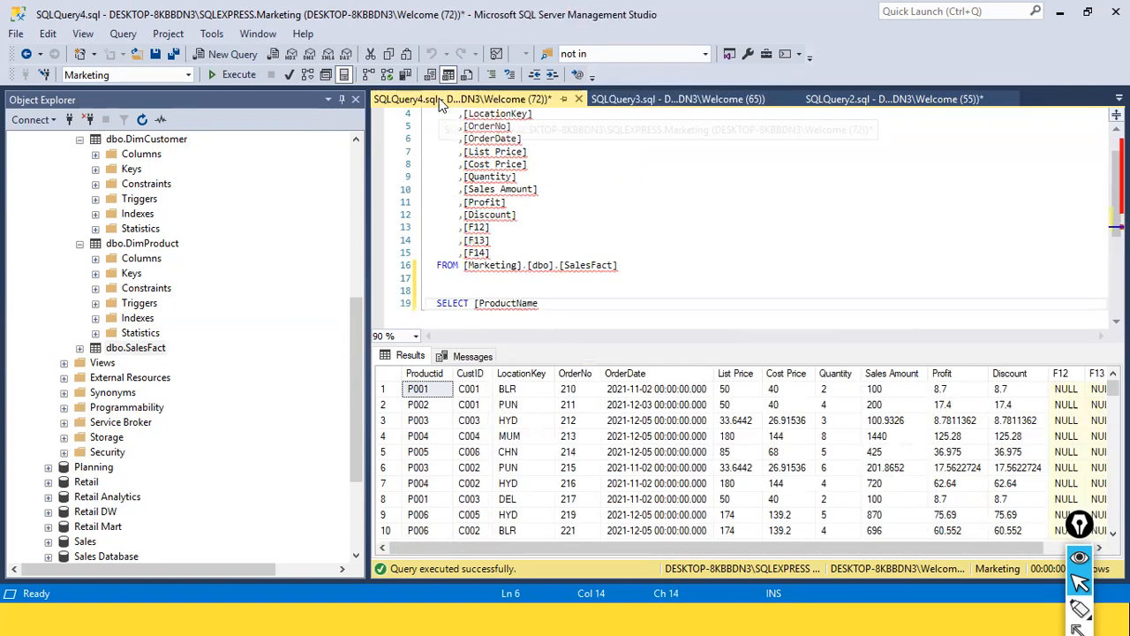
left_click(519, 303)
left_click(554, 302)
type("]")
key("Left")
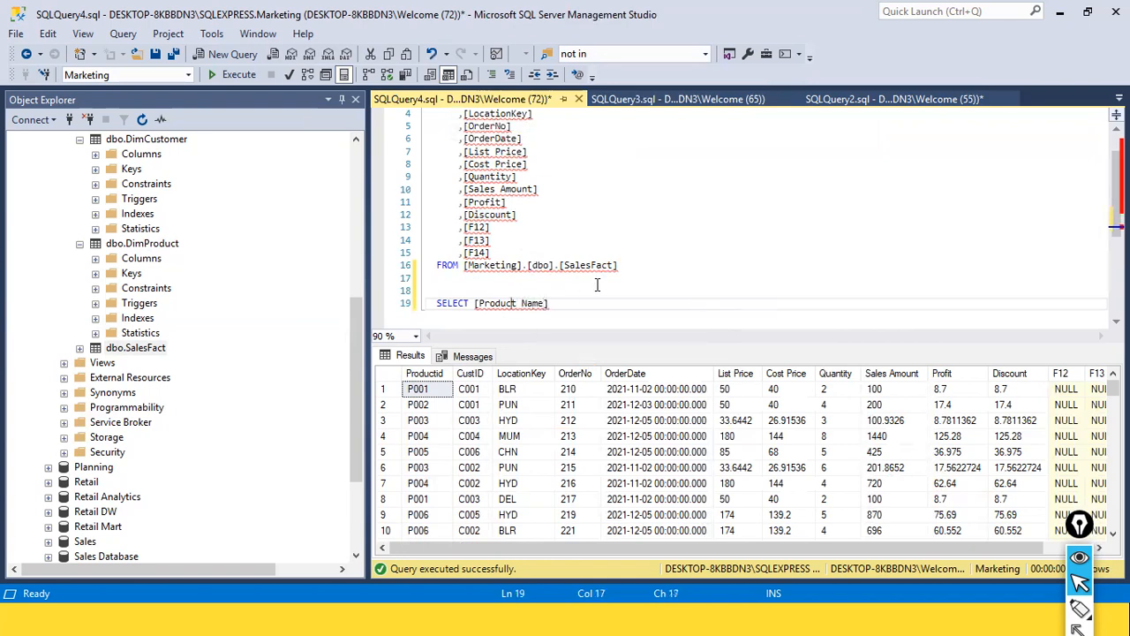
Add Quantity as the second column of the new SELECT statement, after [Product Name].
key("shift+Left")
key("Left")
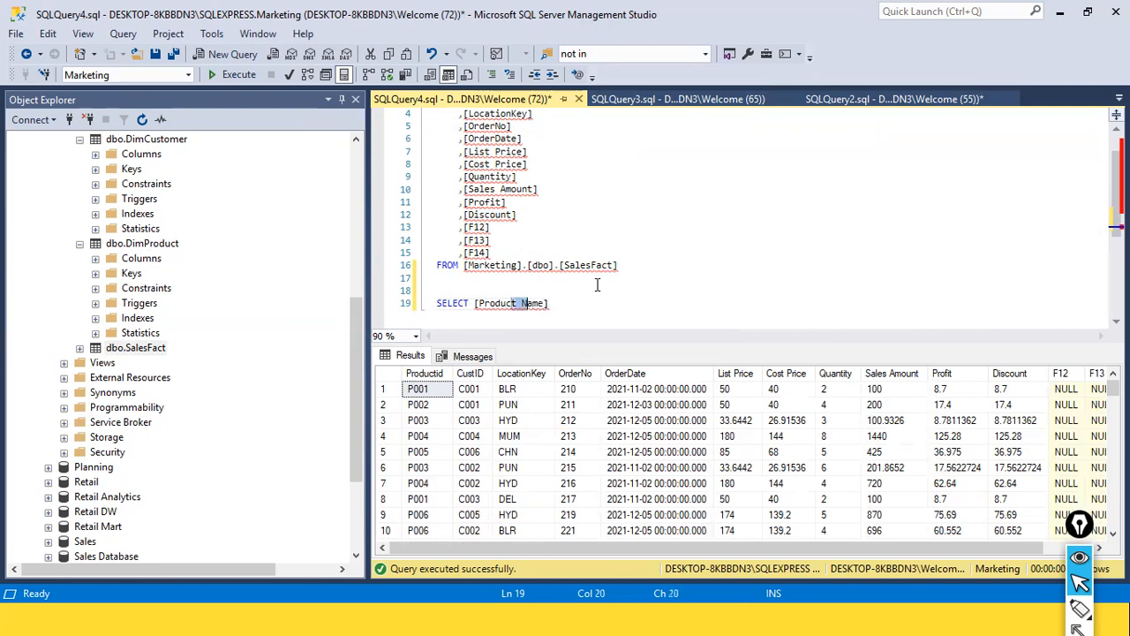
key("Left")
key("Right")
key("Right")
key("Right")
key("Right")
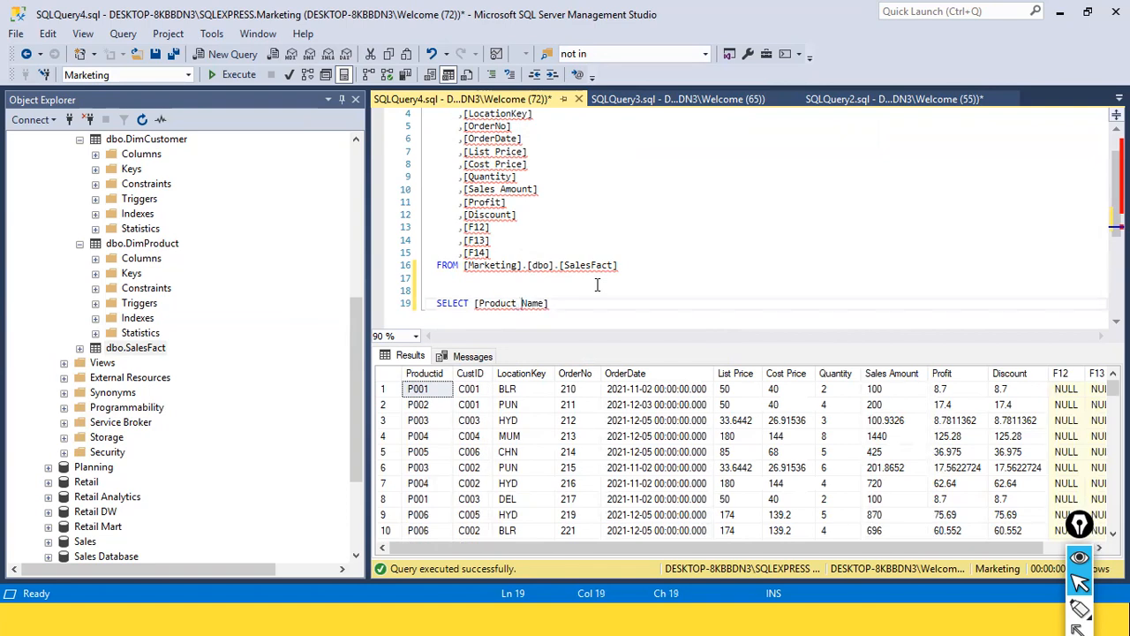
key("Right")
type(", Quanti")
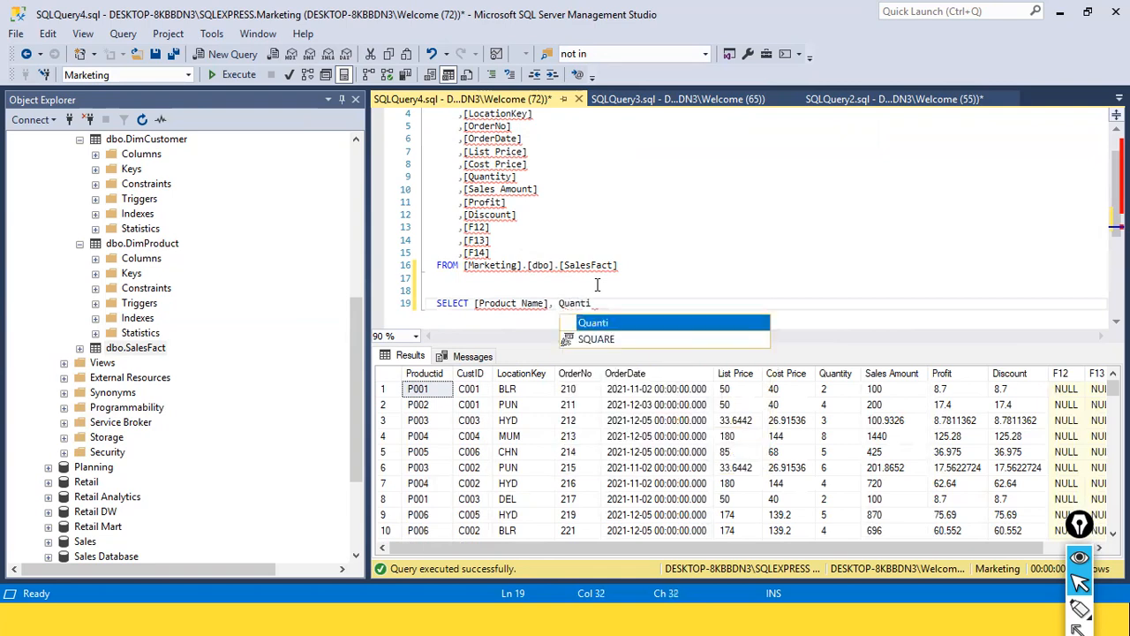
type("ty")
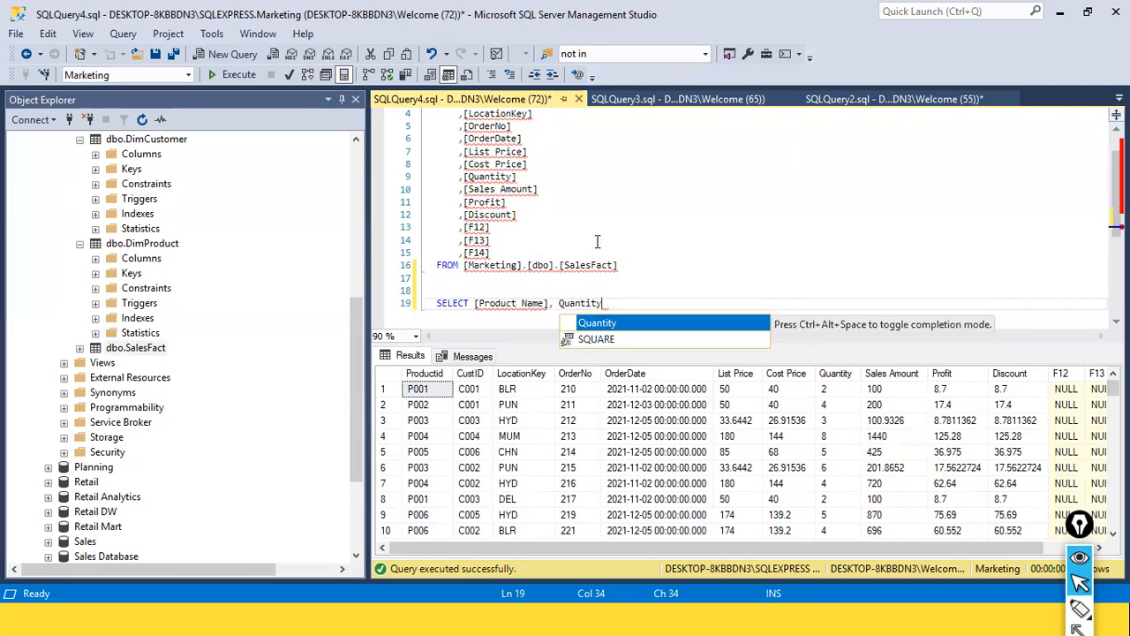
double_click(585, 319)
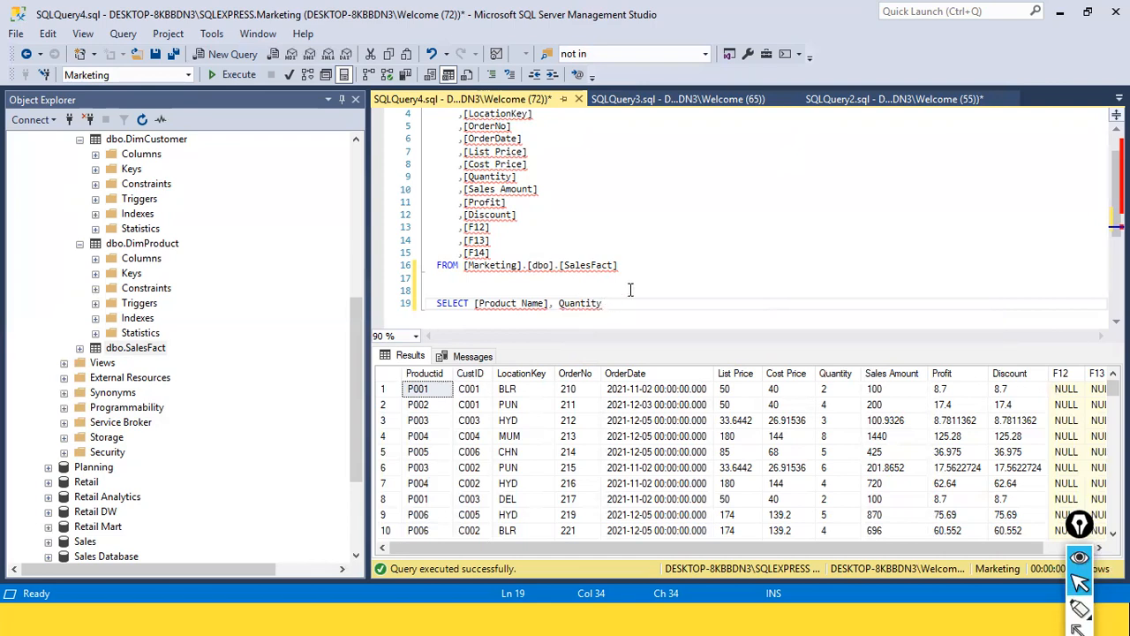
Add a FROM clause for the SalesFact table on the line below the new SELECT.
key("Return")
type("FROM ")
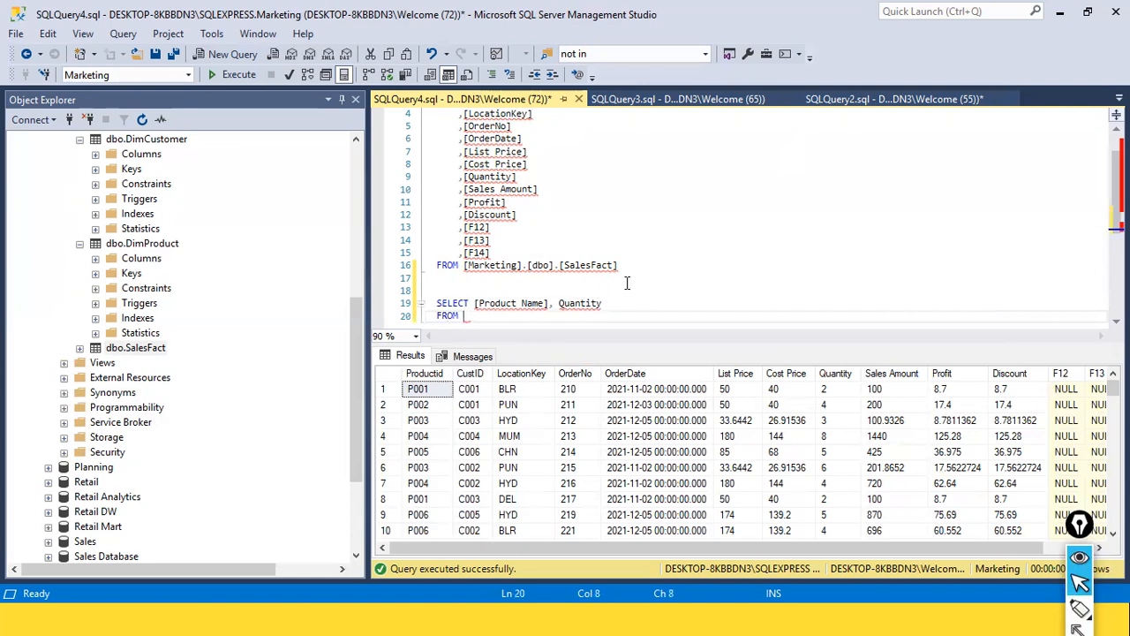
type("Sales")
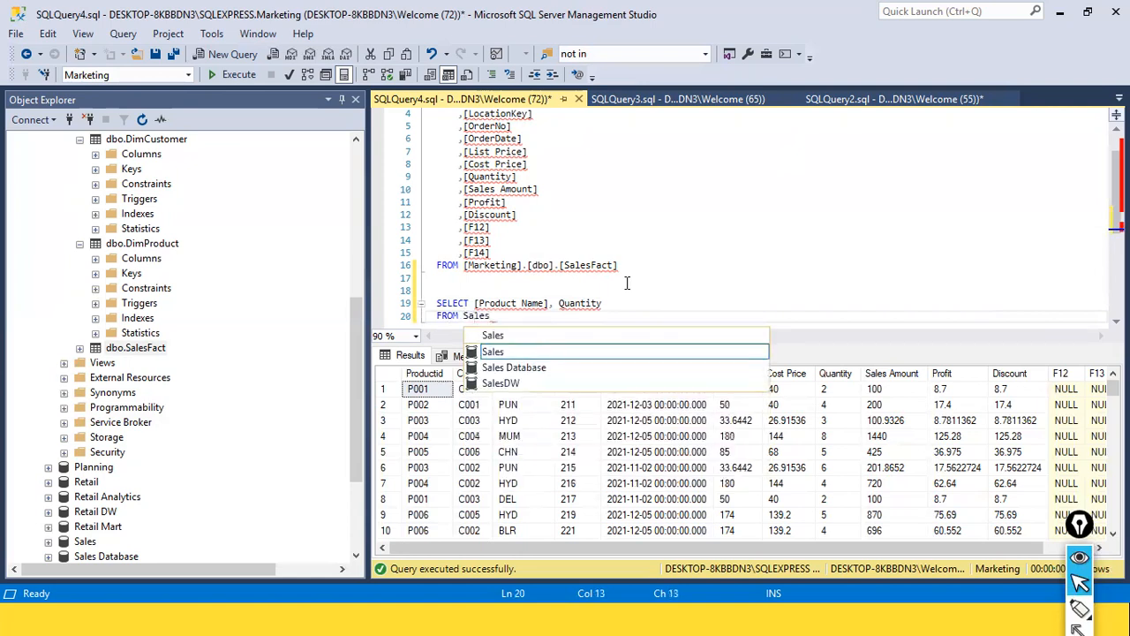
type("Fact")
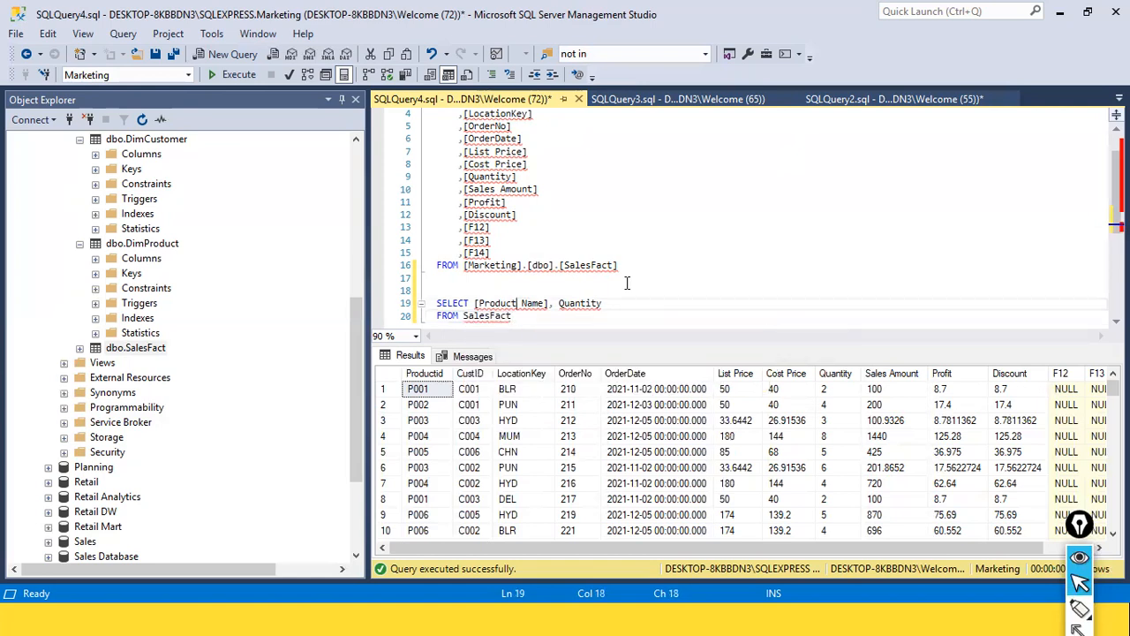
Add a GROUP BY clause below FROM, reusing [Product Name] from the SELECT line as the grouping column.
key("Return")
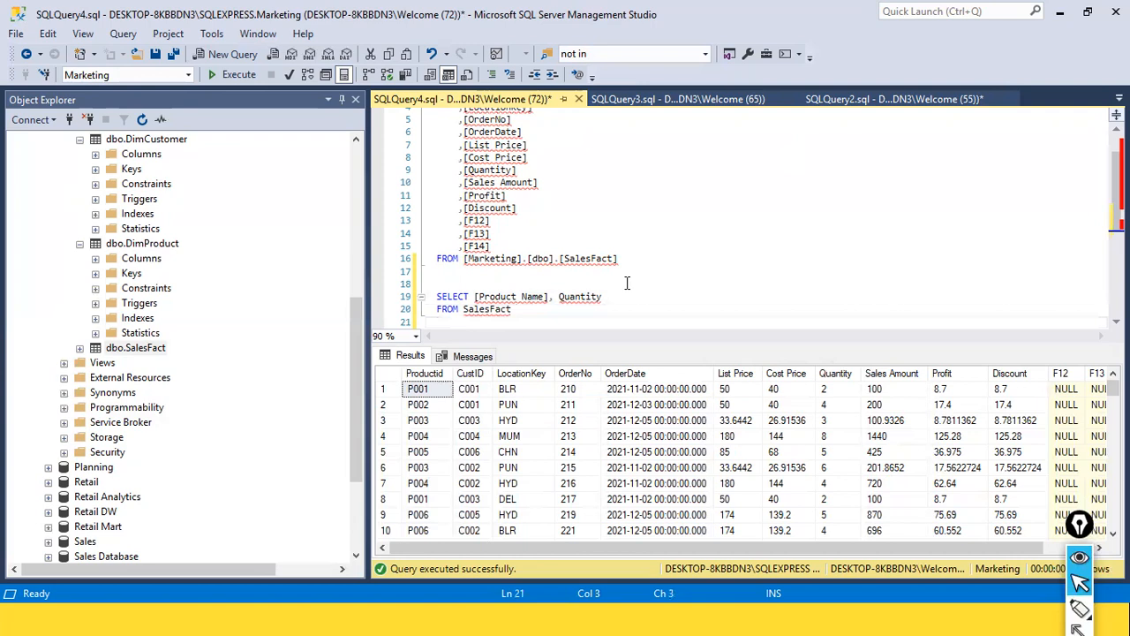
type("GROUP BY [")
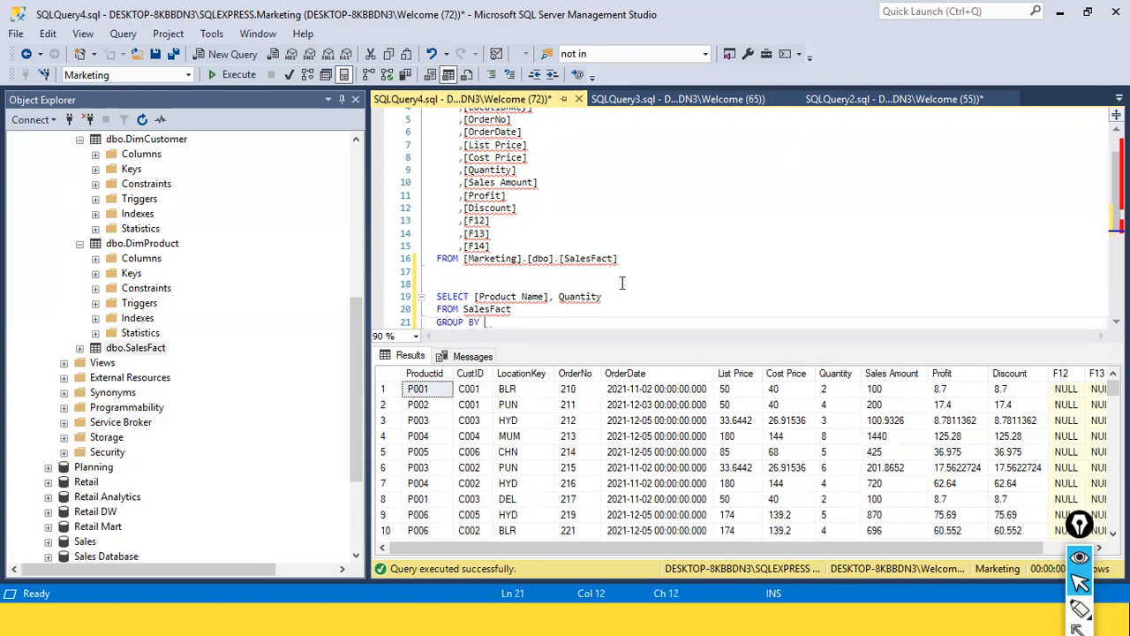
key("Up")
key("Up")
key("ctrl+shift+Right")
key("ctrl+shift+Right")
key("ctrl+shift+Left")
key("ctrl+c")
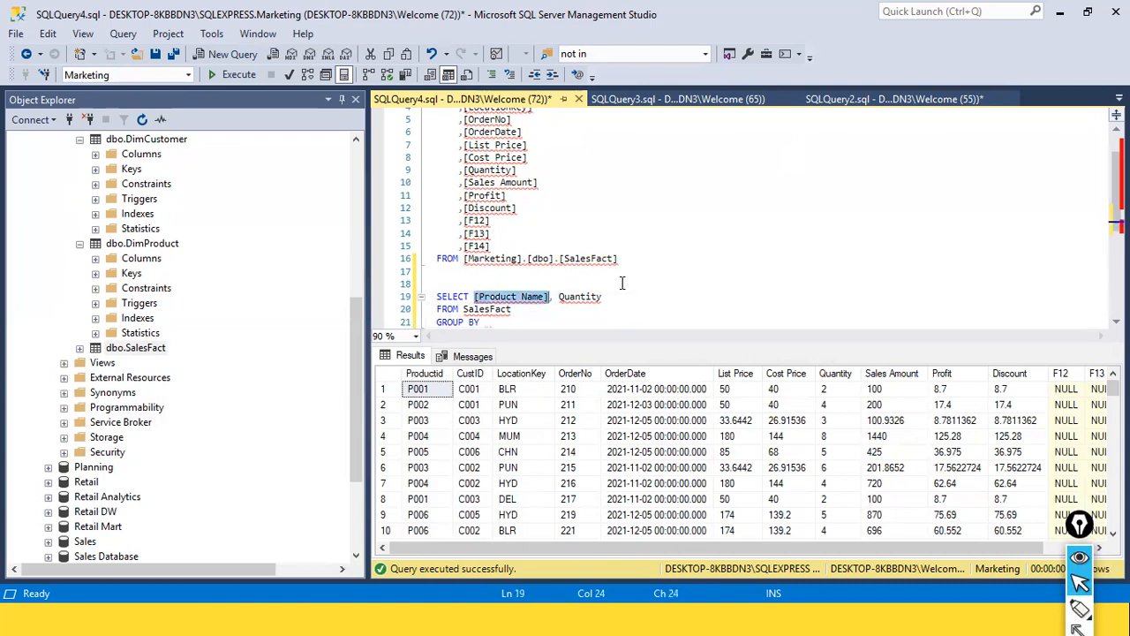
key("Down")
key("Down")
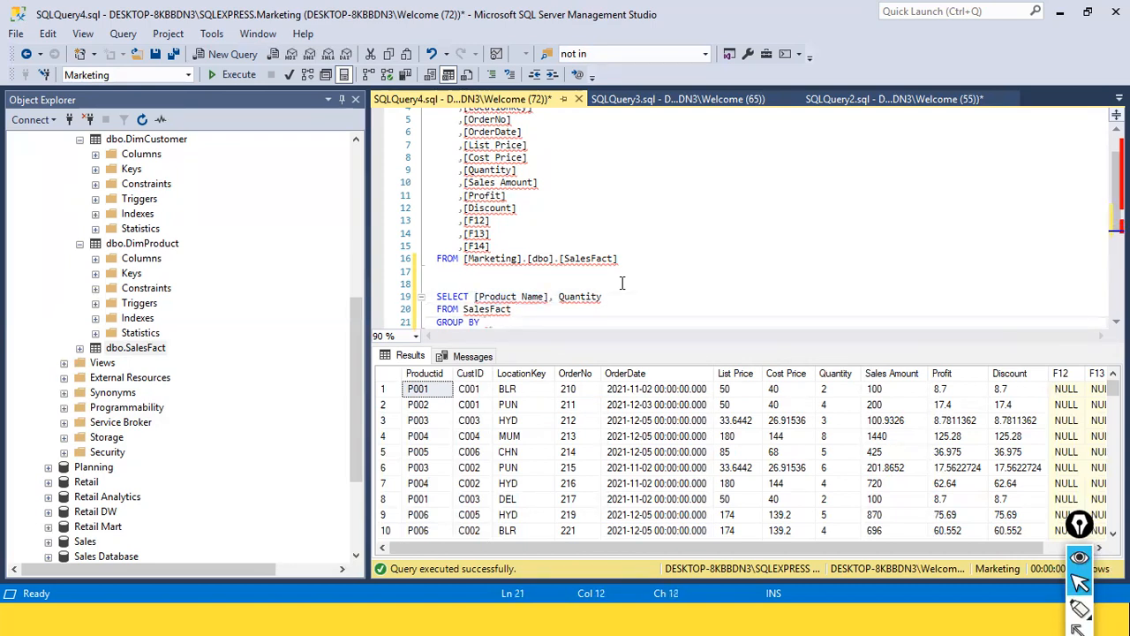
key("ctrl+v")
Wrap the Quantity column of the SELECT line in an uppercase SUM function.
key("Up")
key("Up")
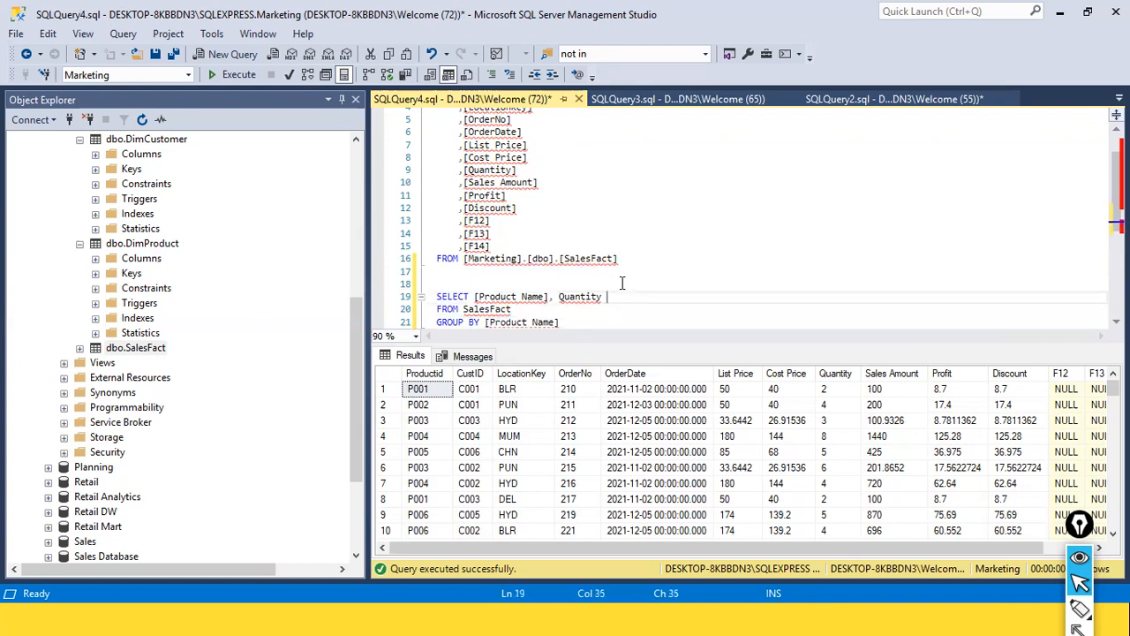
type("sum(")
key("Right")
key("Right")
key("Right")
key("Right")
key("Right")
key("Right")
key("Right")
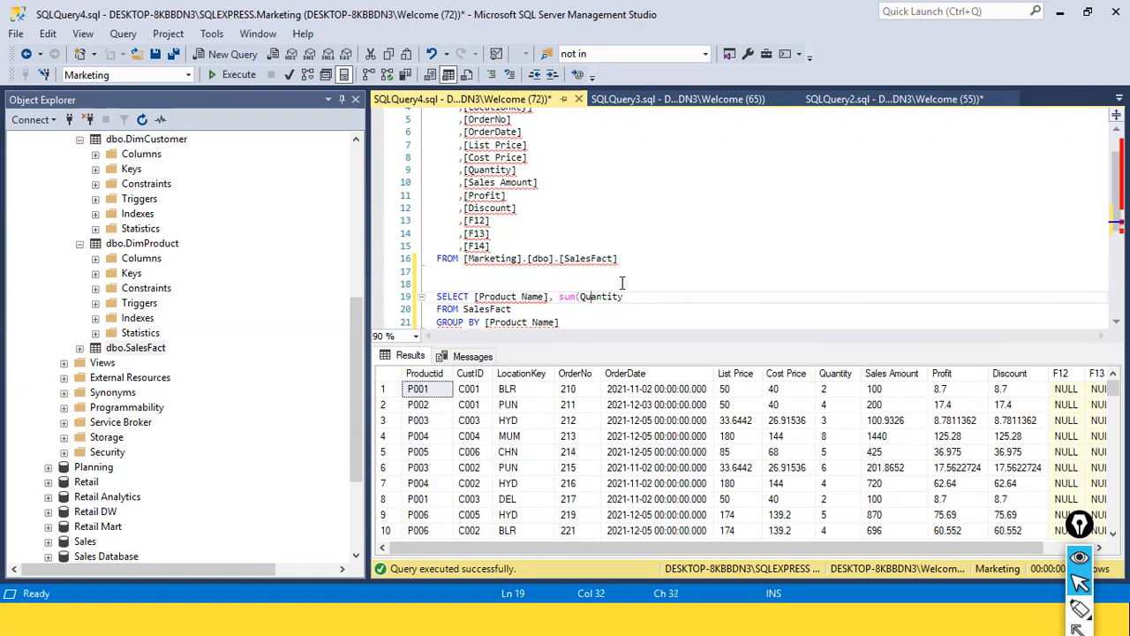
key("Right")
type(")")
key("ctrl+Left")
key("ctrl+Left")
key("ctrl+Left")
key("ctrl+shift+Left")
type("SUM")
Execute only the new query that sums Quantity by [Product Name].
left_click(738, 320)
left_click(505, 283)
left_click_drag(560, 322, 432, 297)
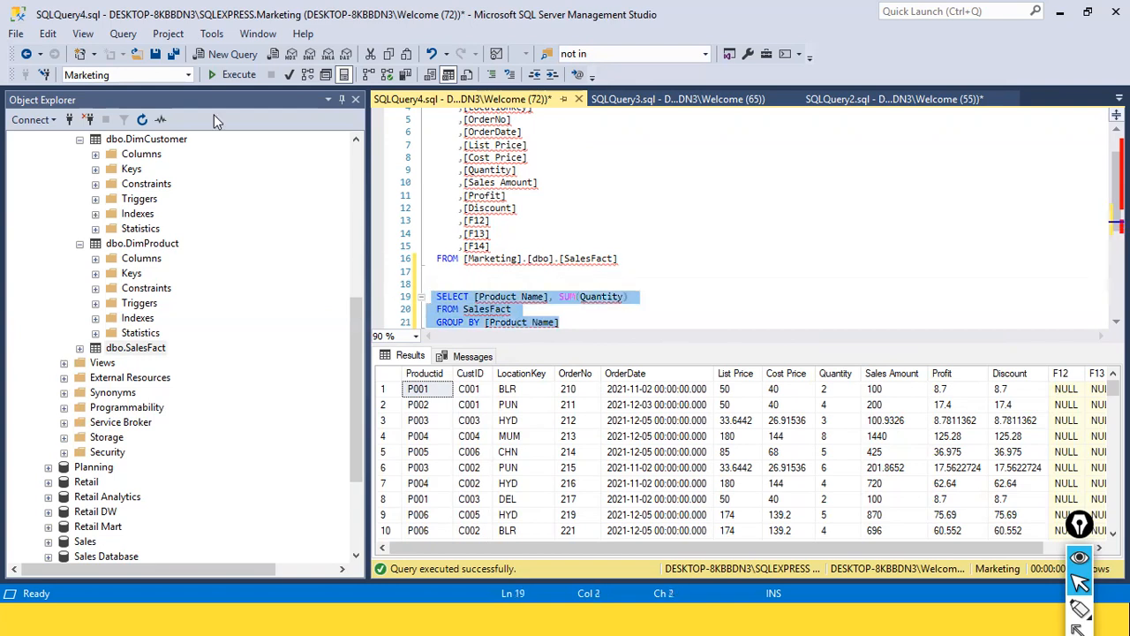
left_click(234, 74)
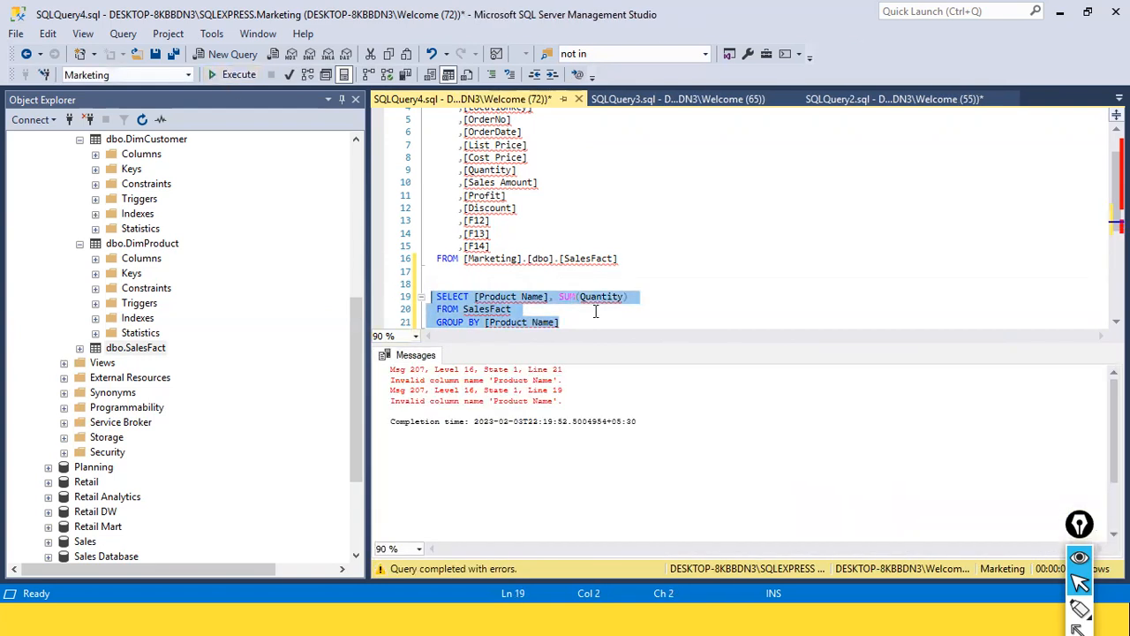
mouse_move(624, 260)
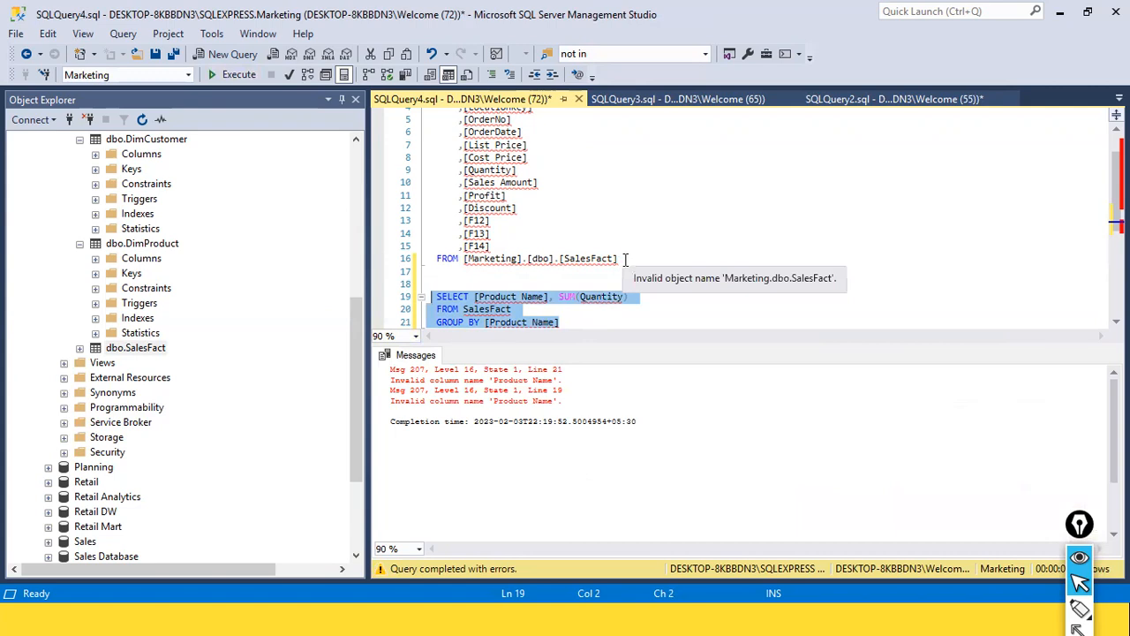
left_click(510, 282)
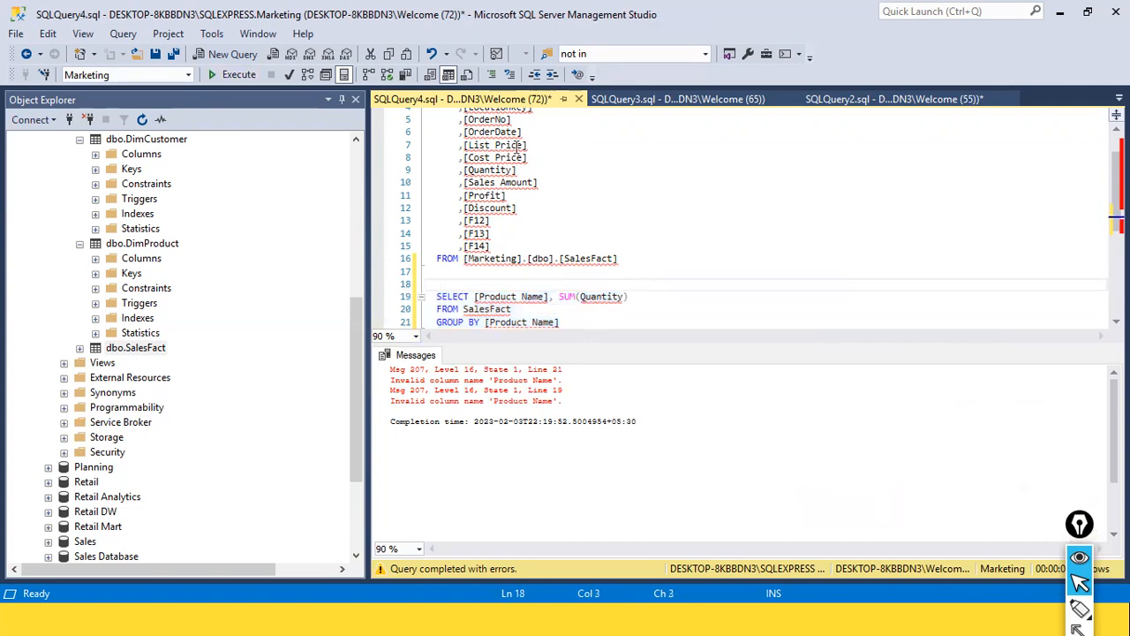
Try pasting the [Product Name] column copied from the DimProduct query above the grouped SELECT, and undo the paste.
left_click(667, 98)
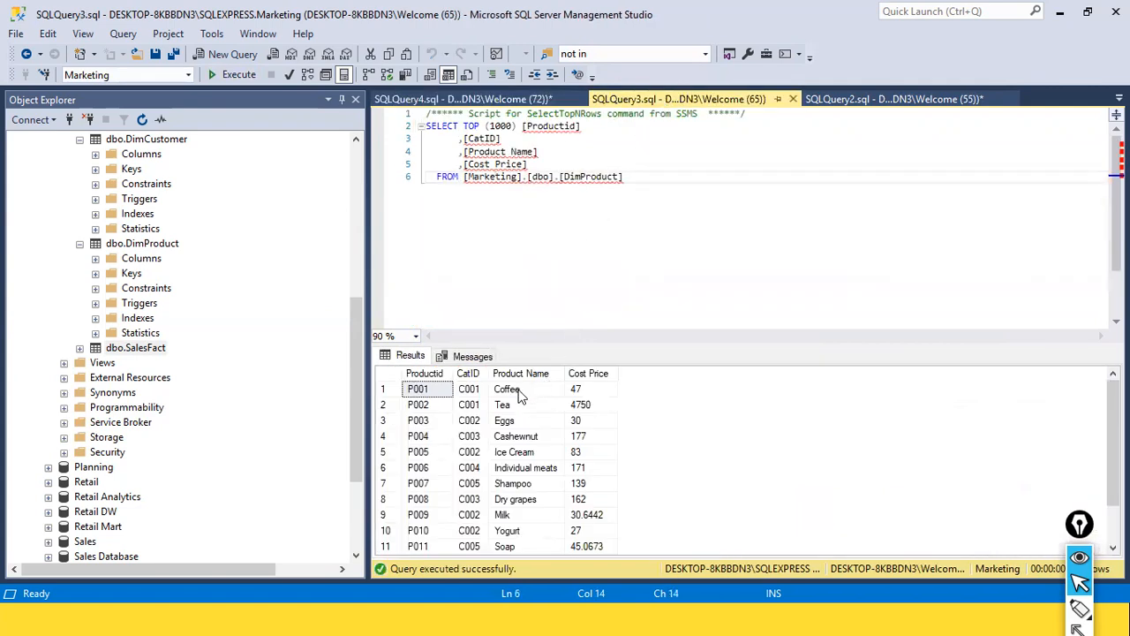
left_click_drag(460, 152, 540, 152)
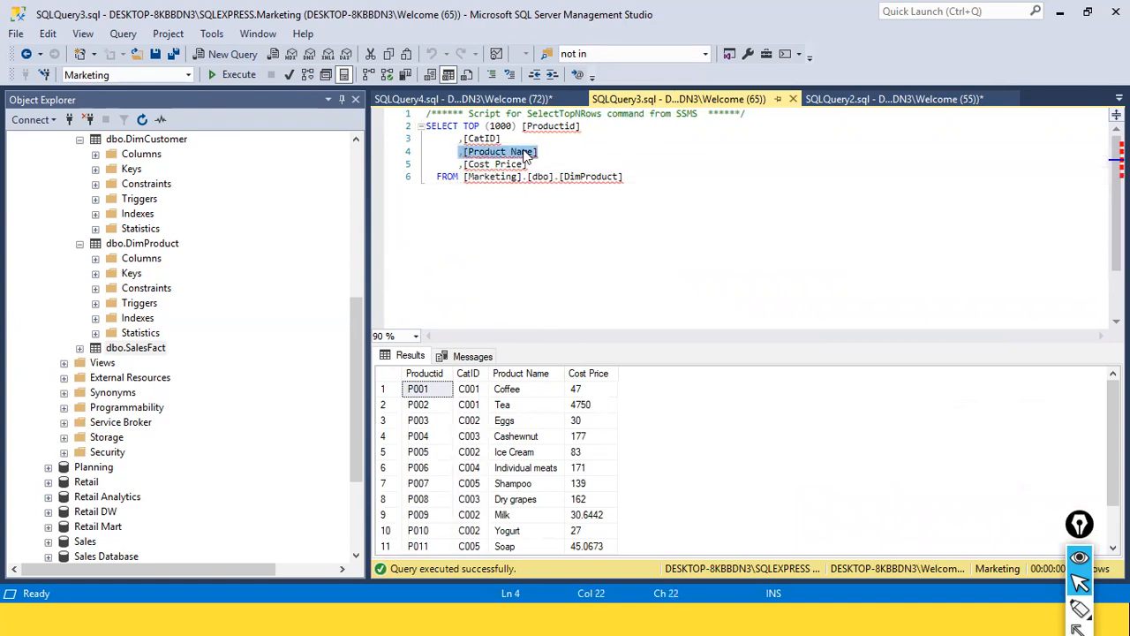
right_click(520, 151)
left_click(554, 180)
left_click(515, 98)
left_click_drag(475, 297, 548, 297)
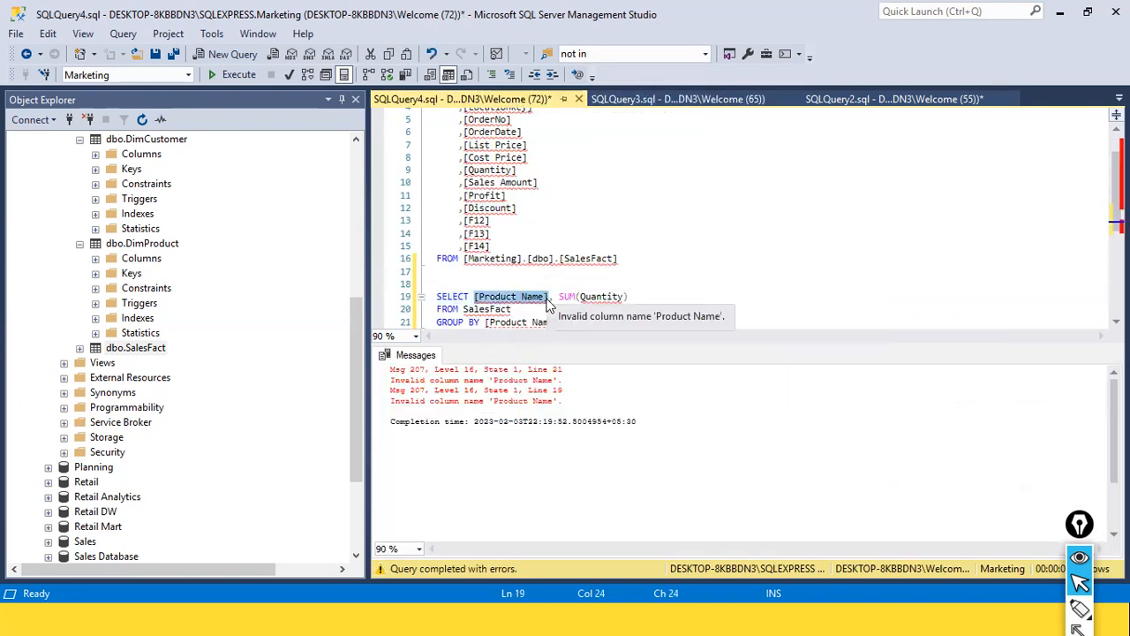
double_click(623, 284)
key("ctrl+v")
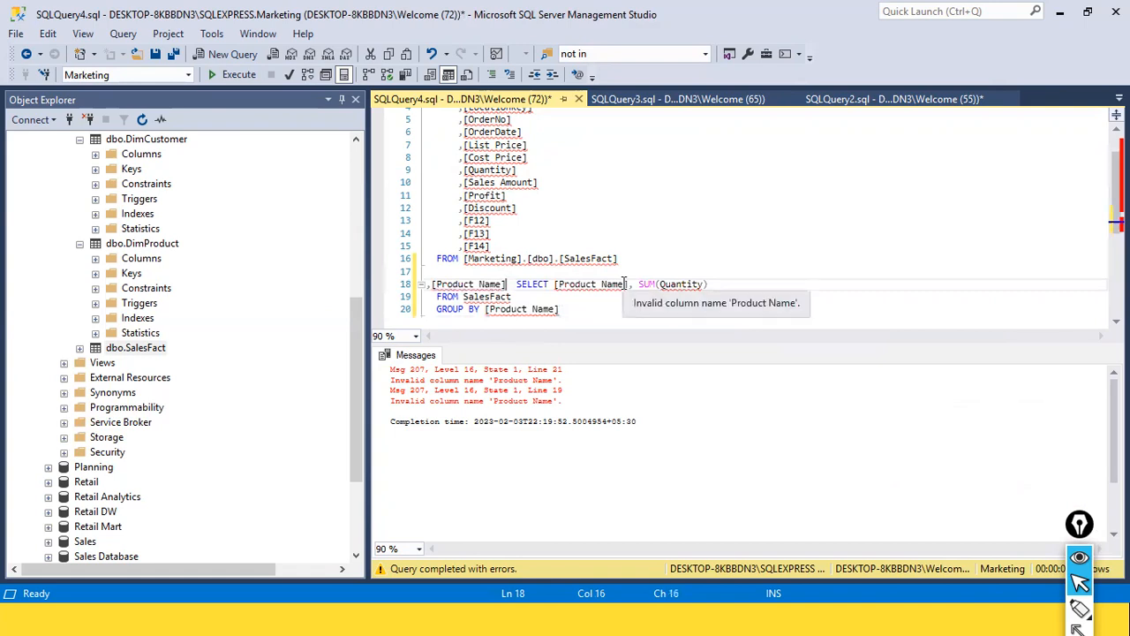
key("ctrl+z")
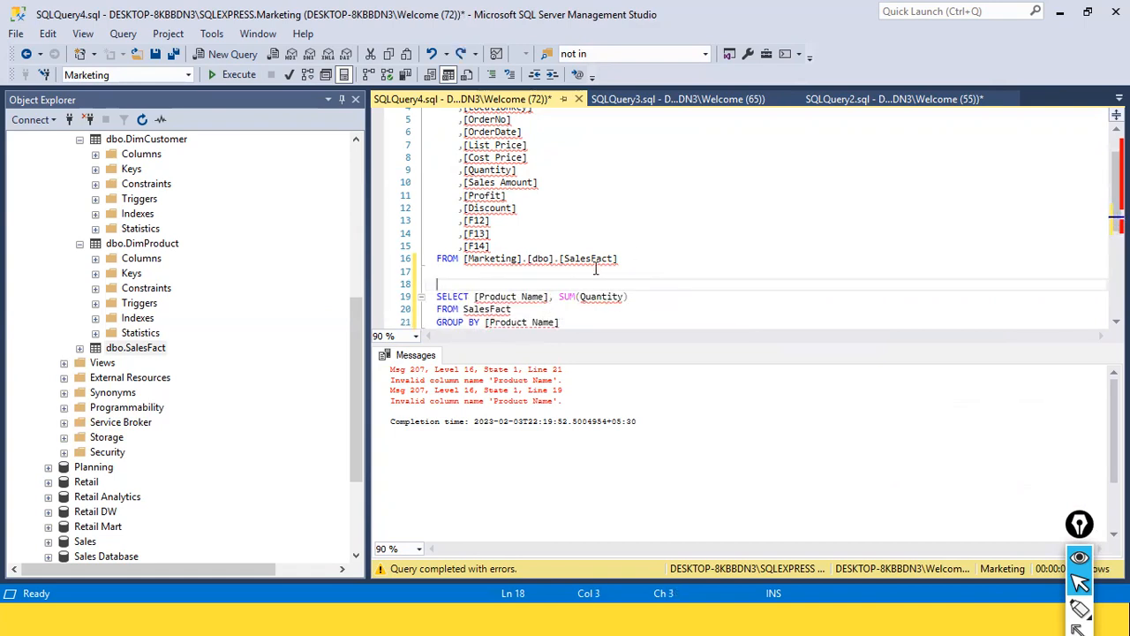
Insert a USE Marketing statement followed by GO above the grouped SELECT query.
type("use")
key("BackSpace")
key("BackSpace")
type("SE")
key("Return")
key("Up")
key("End")
type("Marketing")
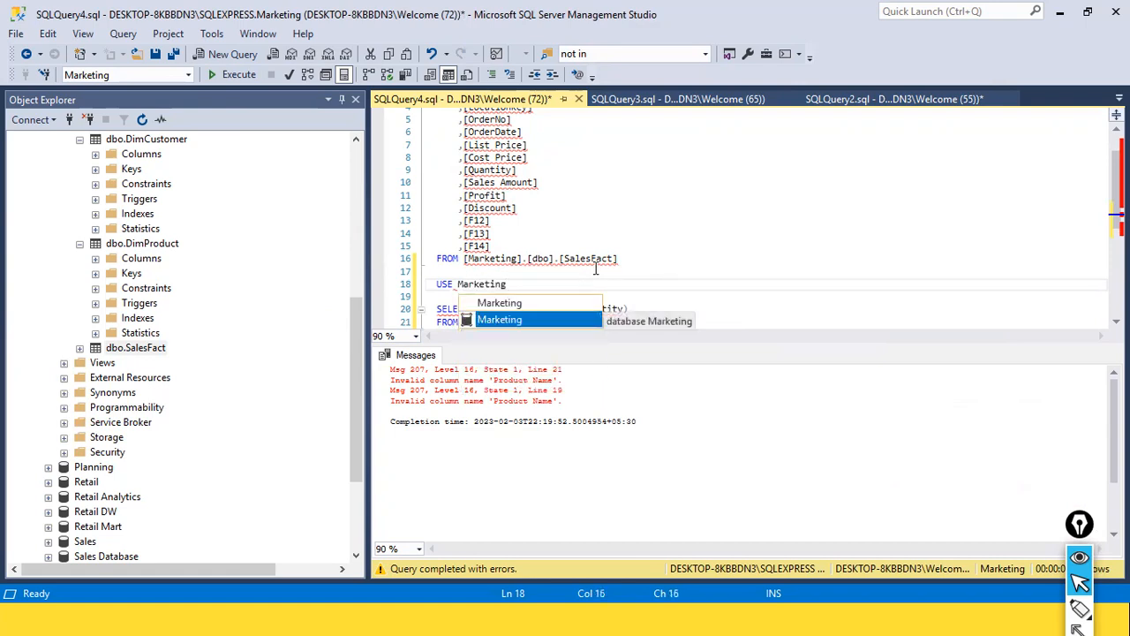
key("Escape")
key("Return")
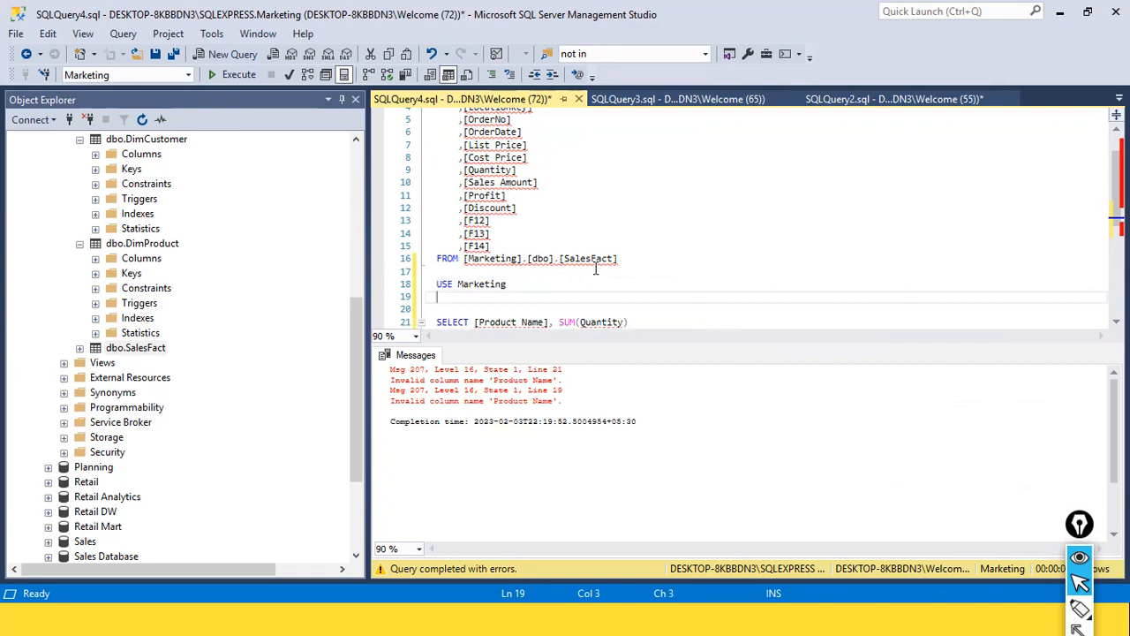
type("GO")
scroll(595, 269, "down", 2)
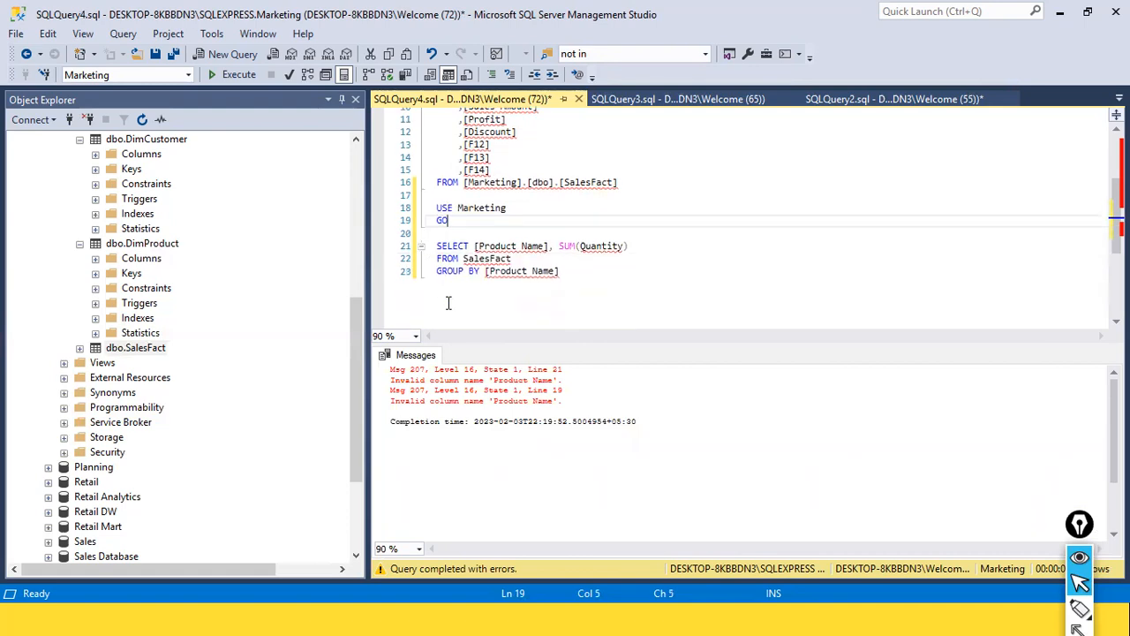
Execute the USE Marketing and GO lines, and rerun only the grouped SELECT query.
left_click_drag(467, 221, 433, 208)
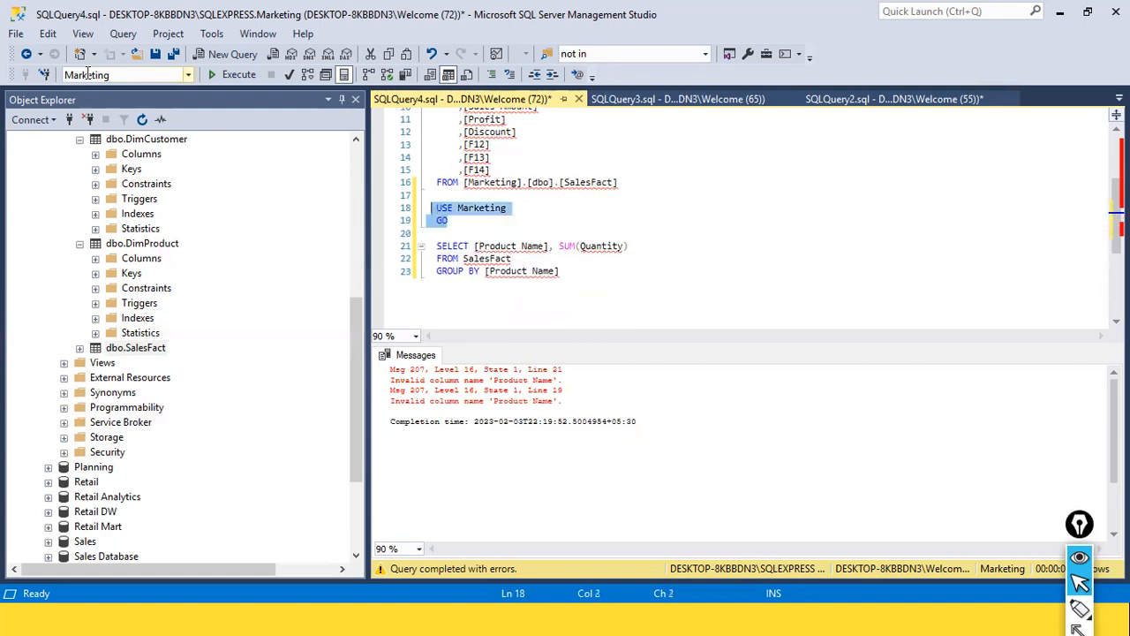
left_click(239, 75)
left_click_drag(579, 268, 439, 234)
left_click(238, 75)
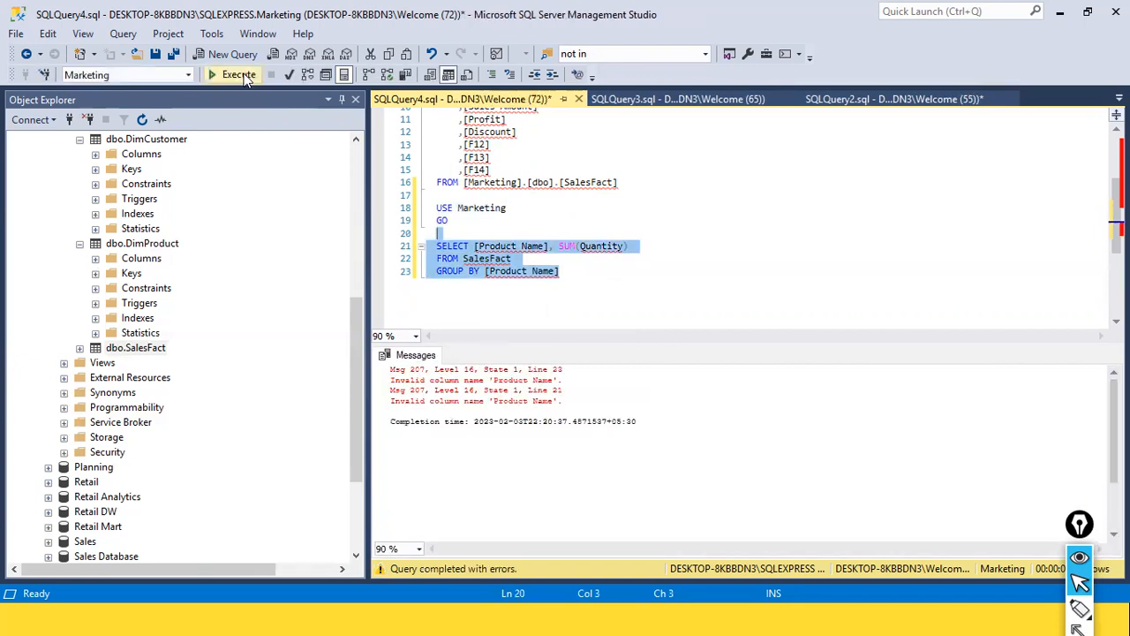
left_click(562, 291)
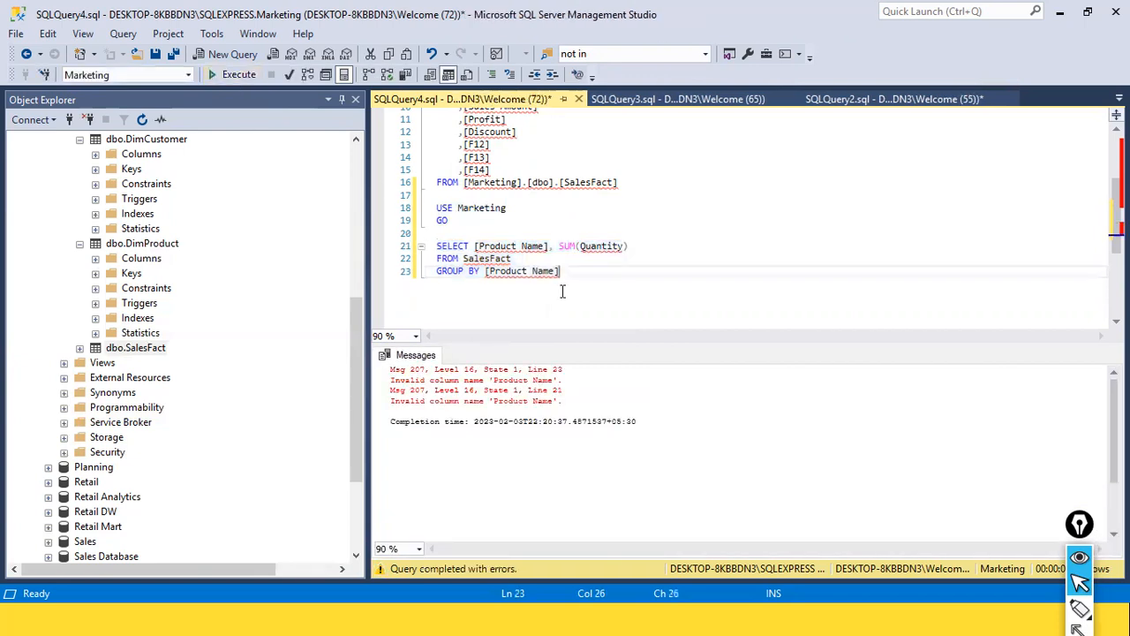
Add DimProduct before SalesFact in the FROM clause, and start a WHERE clause on the line below it.
left_click(464, 258)
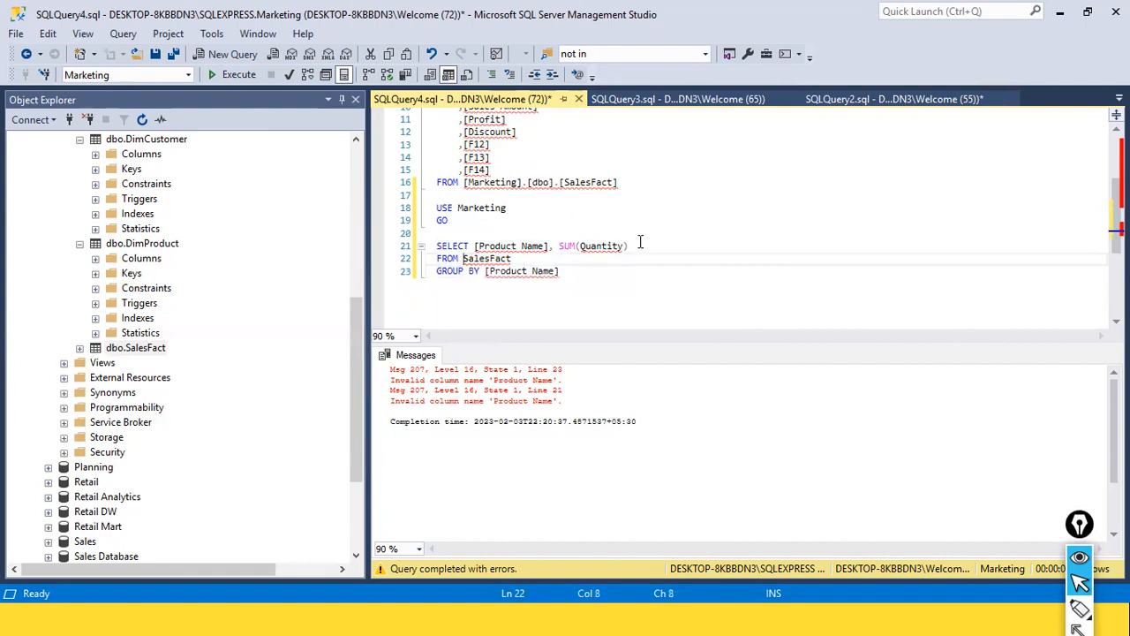
type("Dim")
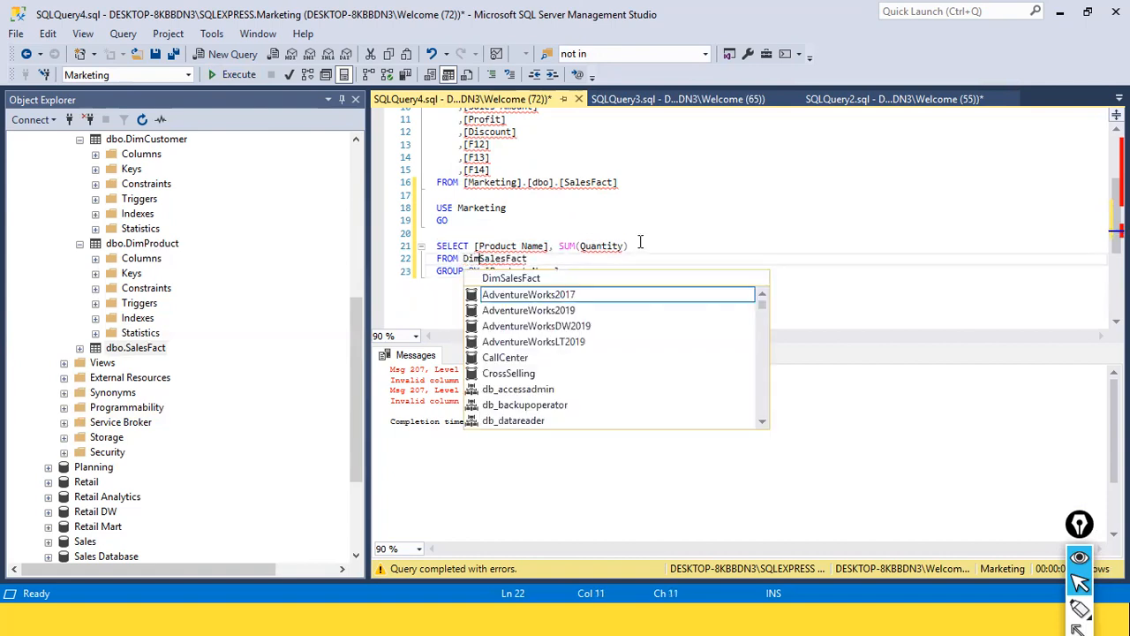
type("Product,")
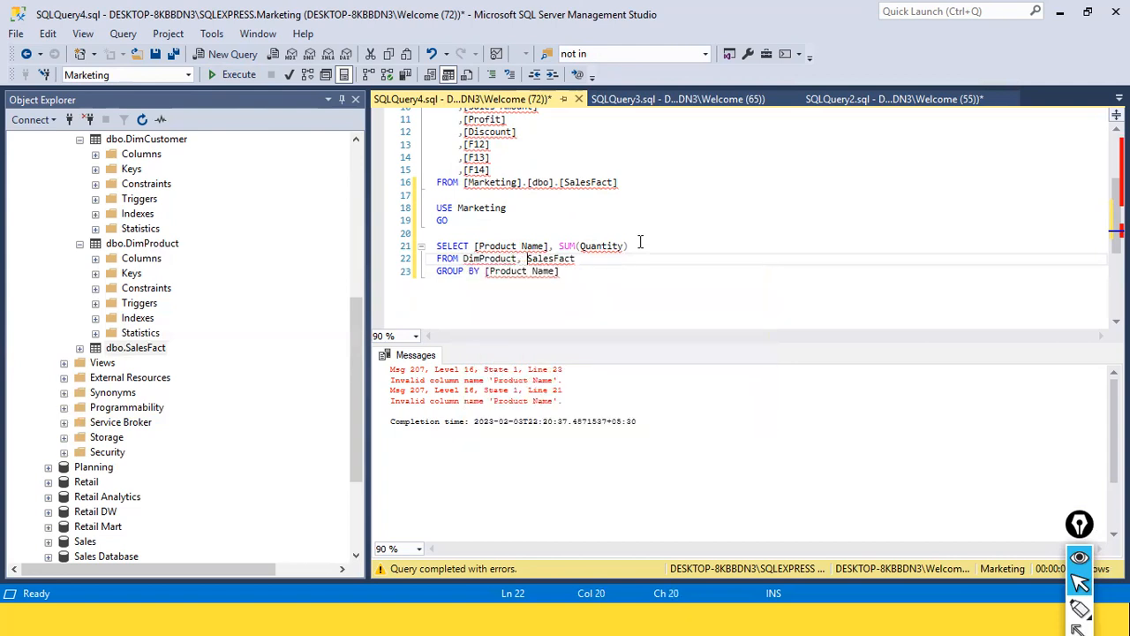
key("End")
key("Return")
type("WHERE")
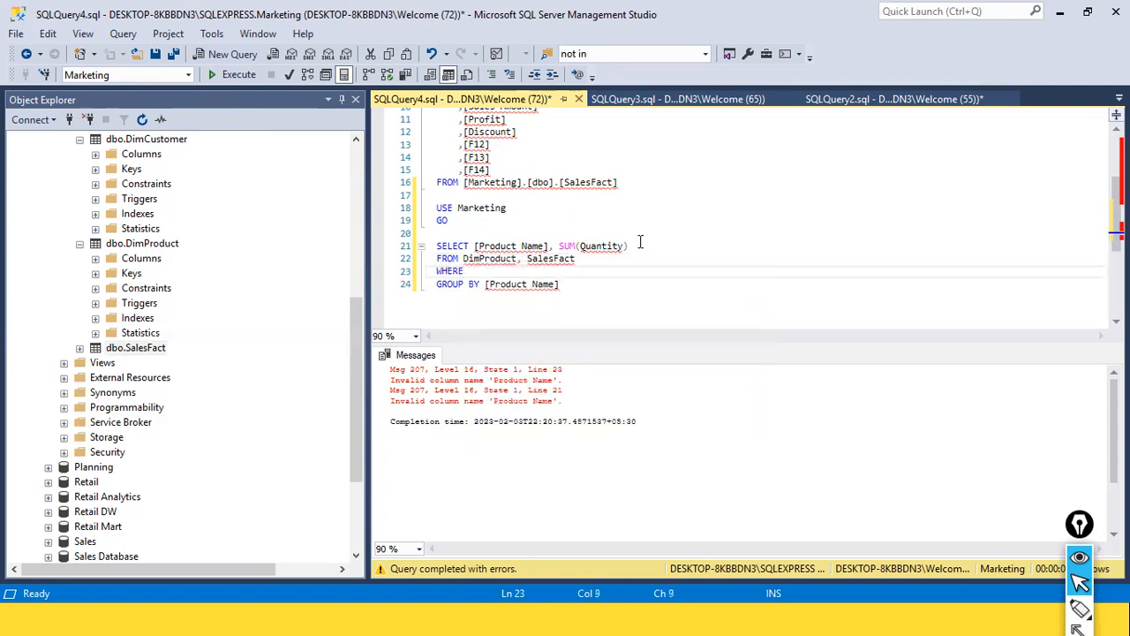
Alias DimProduct AS P and SalesFact AS S in the grouped query's FROM clause.
key("Up")
key("Right")
key("Right")
key("Right")
key("Right")
key("Right")
key("Right")
key("Right")
key("Right")
key("Right")
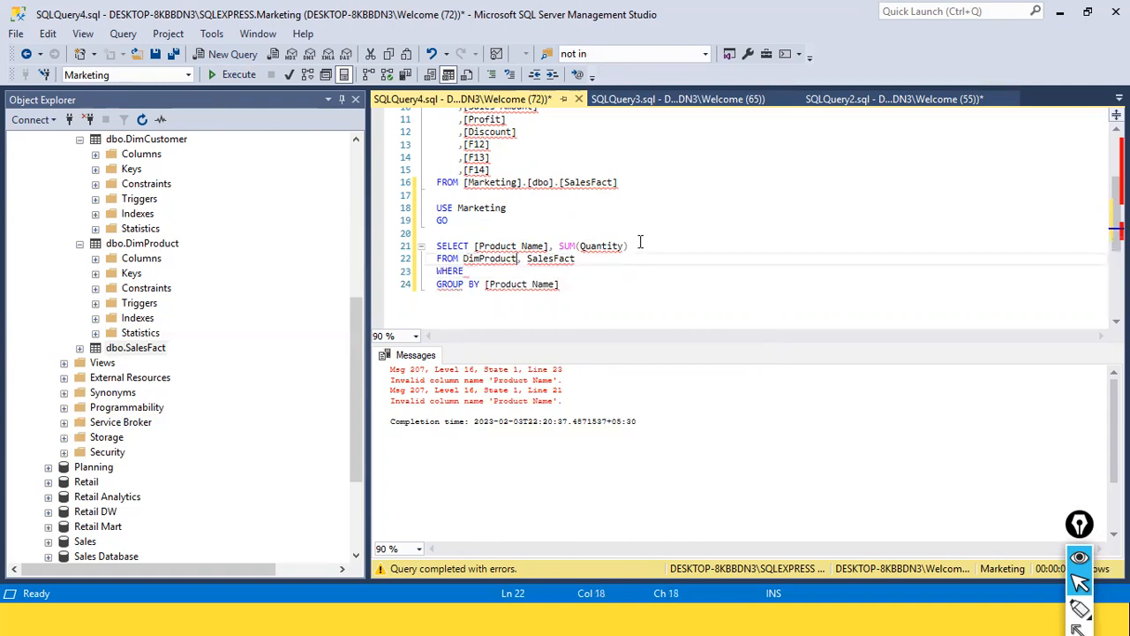
type("AS ")
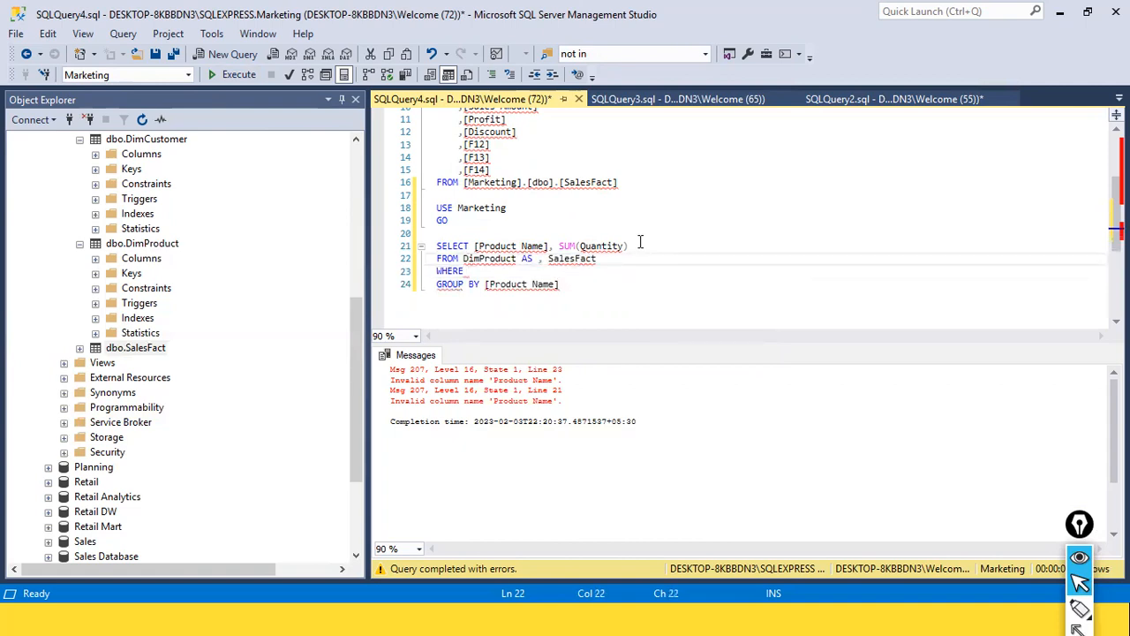
type("P")
key("End")
type("AS ")
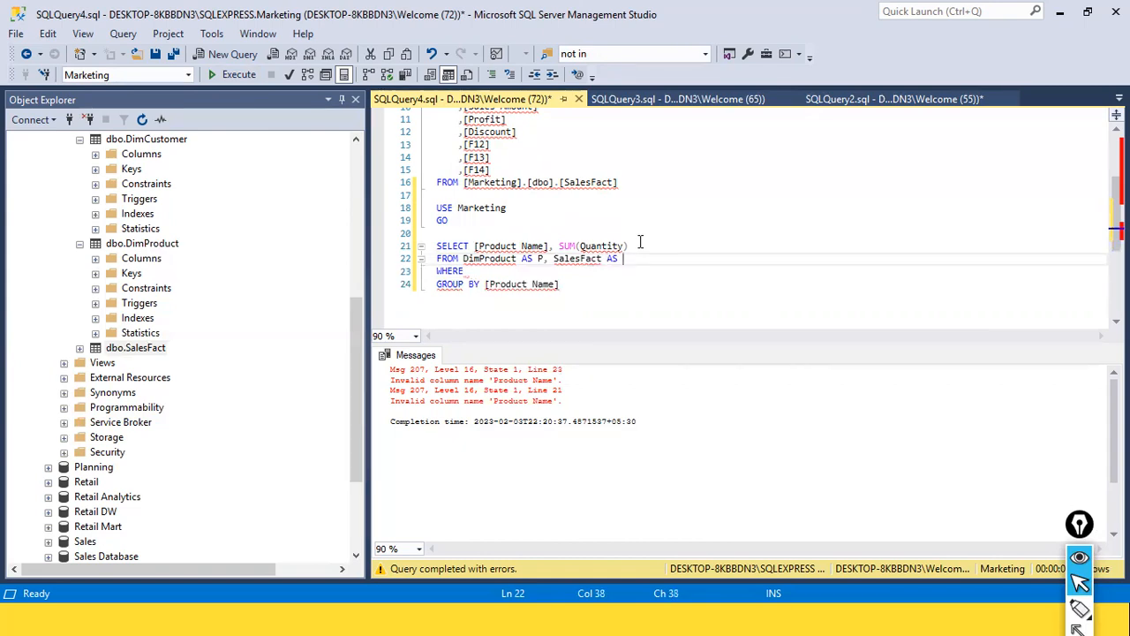
type("S")
Complete the WHERE clause with P.ProductID = S.ProductID, and execute only the grouped SELECT query.
key("Down")
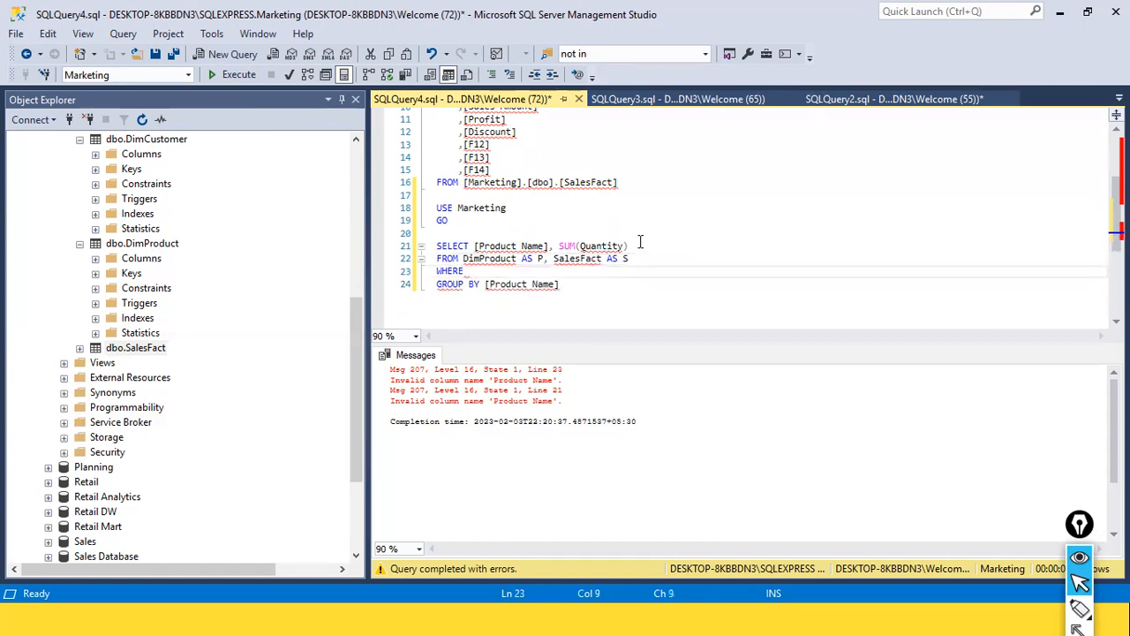
type("P.Produc")
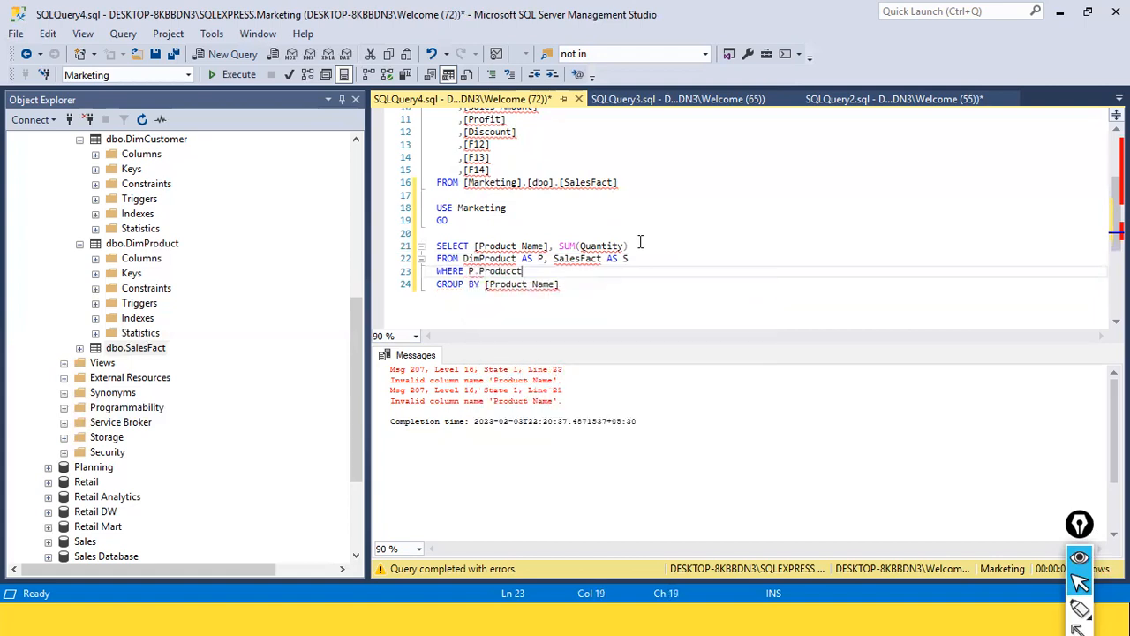
type("tID = S.ProductID")
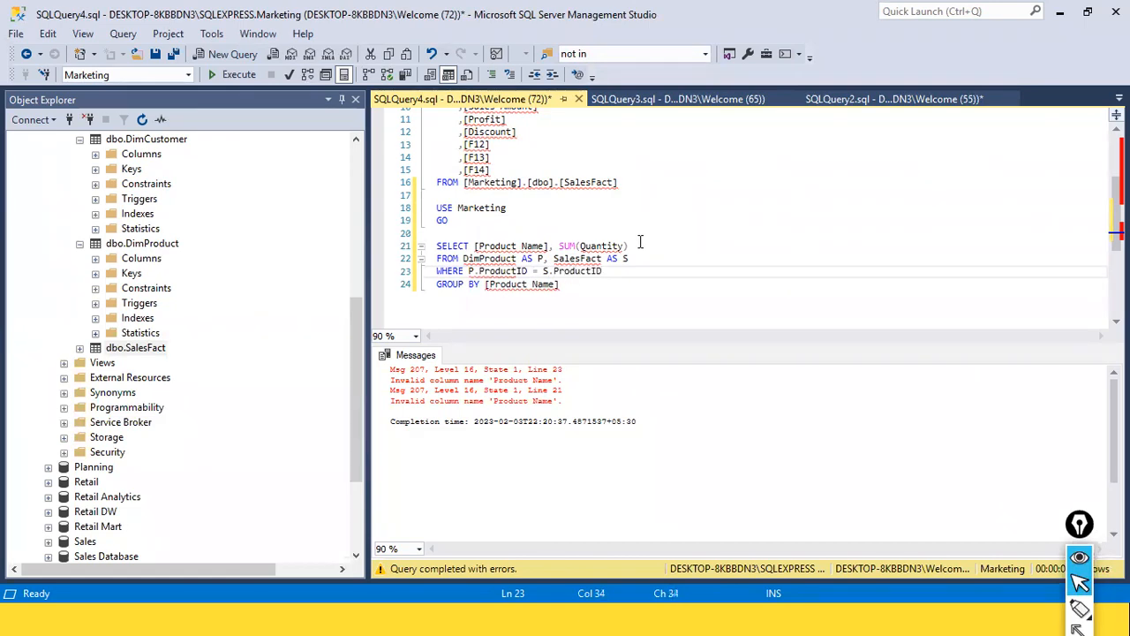
left_click(562, 284)
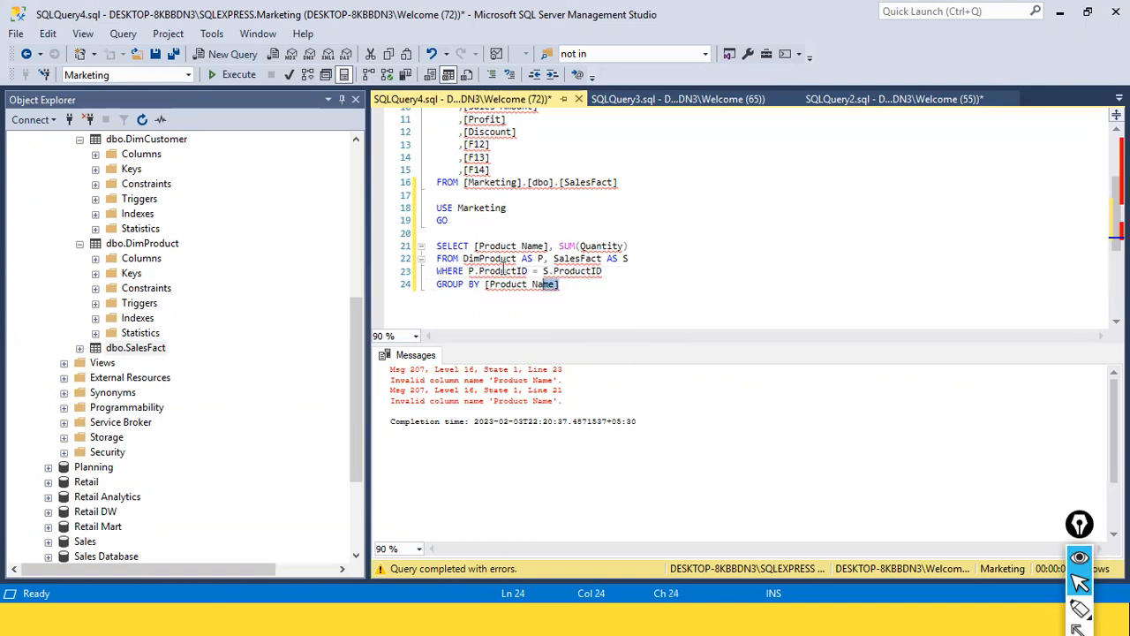
left_click_drag(561, 283, 428, 233)
left_click(236, 76)
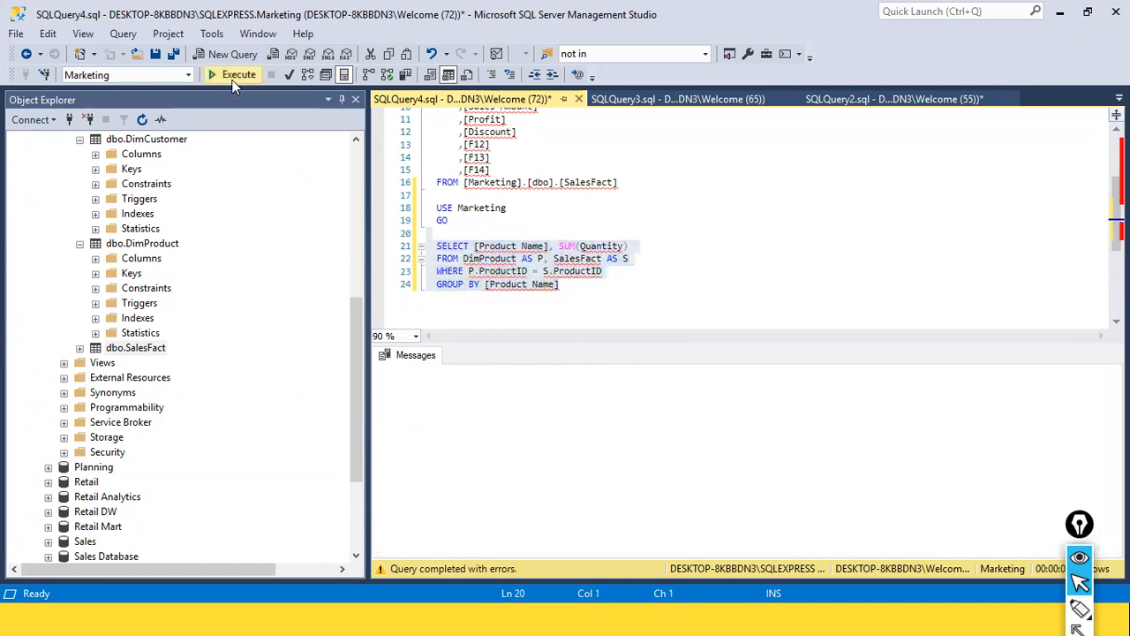
Check the key column's spelling in the DimProduct and SalesFact results, and change both ProductID references in the WHERE clause to Productid.
left_click(633, 99)
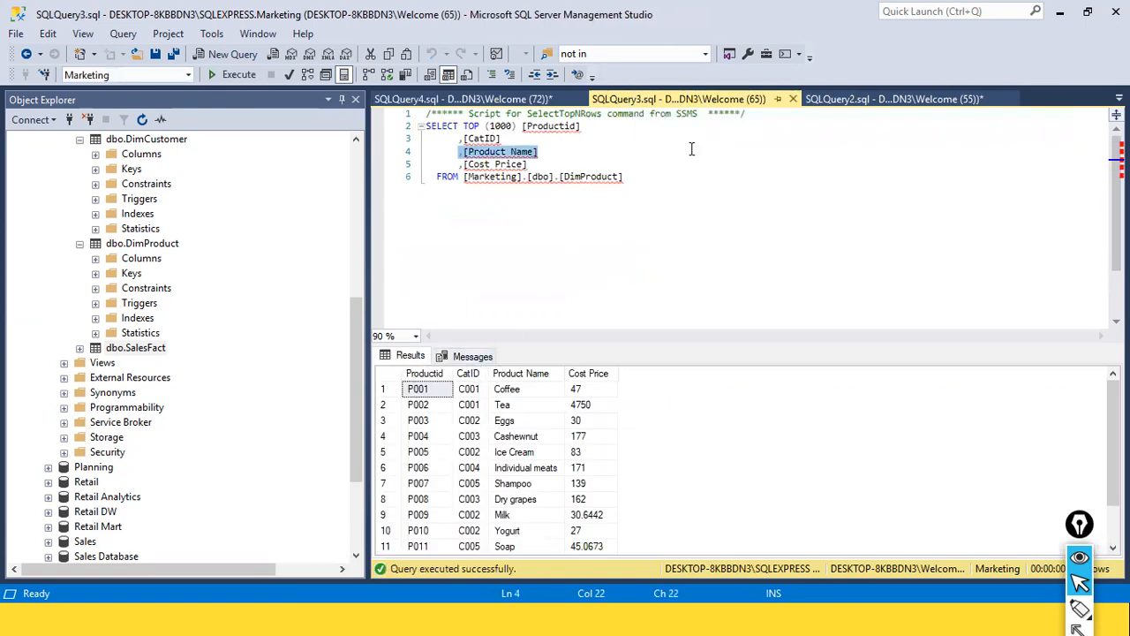
left_click(830, 99)
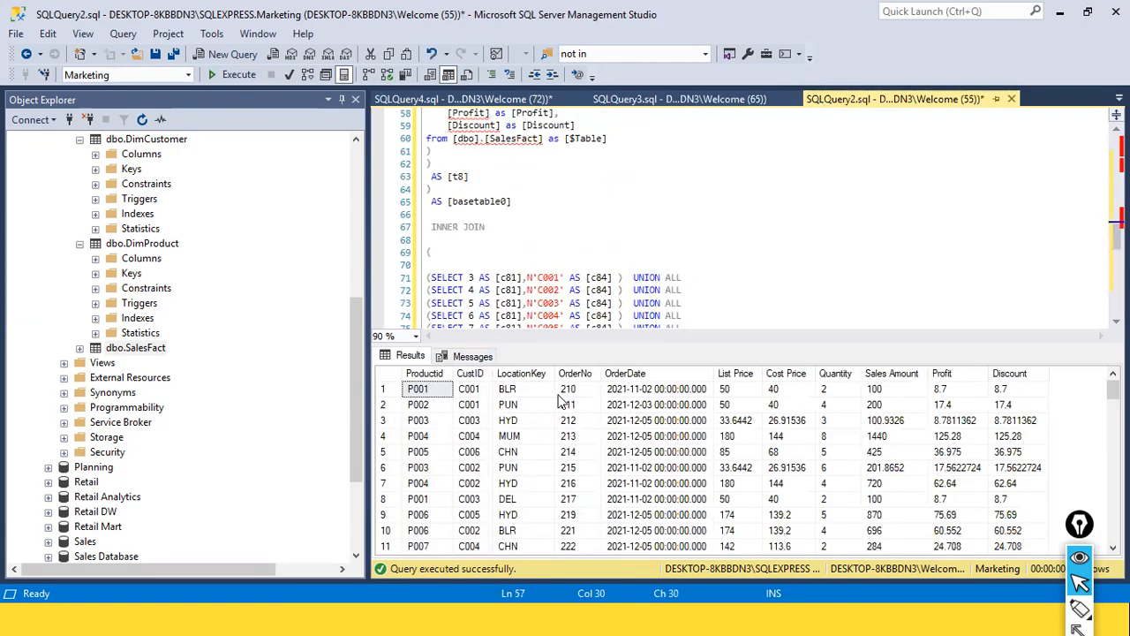
left_click(524, 100)
left_click(527, 272)
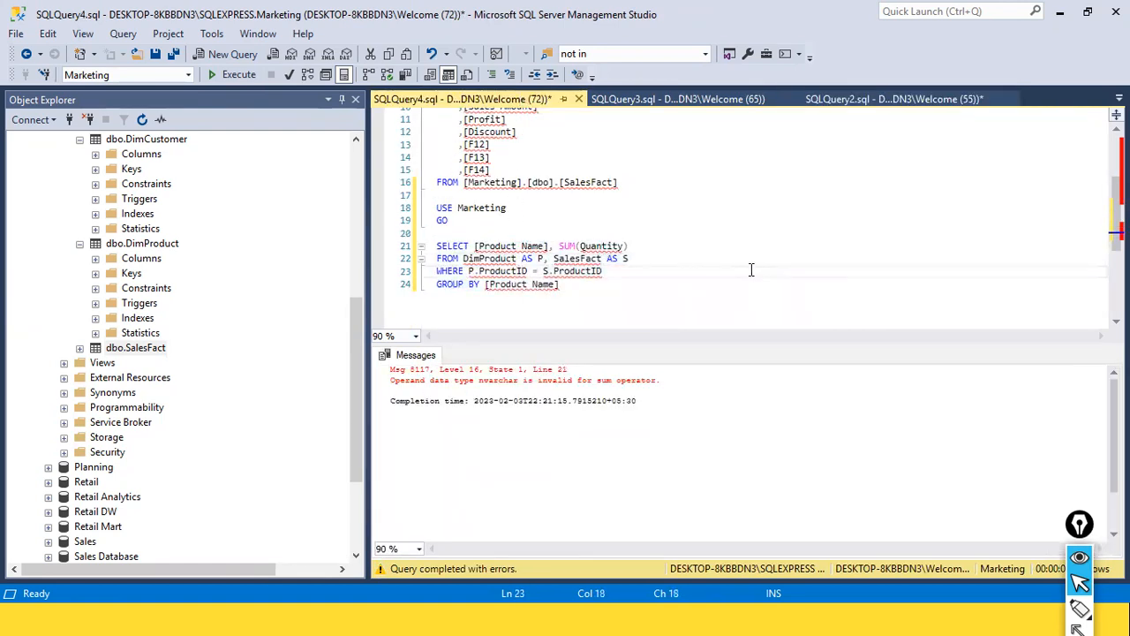
key("Delete")
key("Delete")
type("id")
key("ctrl+Right")
key("ctrl+Right")
key("ctrl+Right")
key("ctrl+Right")
key("ctrl+Right")
key("BackSpace")
key("BackSpace")
type("id")
Rerun only the grouped SELECT query with the corrected Productid join condition.
key("Up")
key("Up")
key("shift+Down")
key("shift+Down")
key("shift+Down")
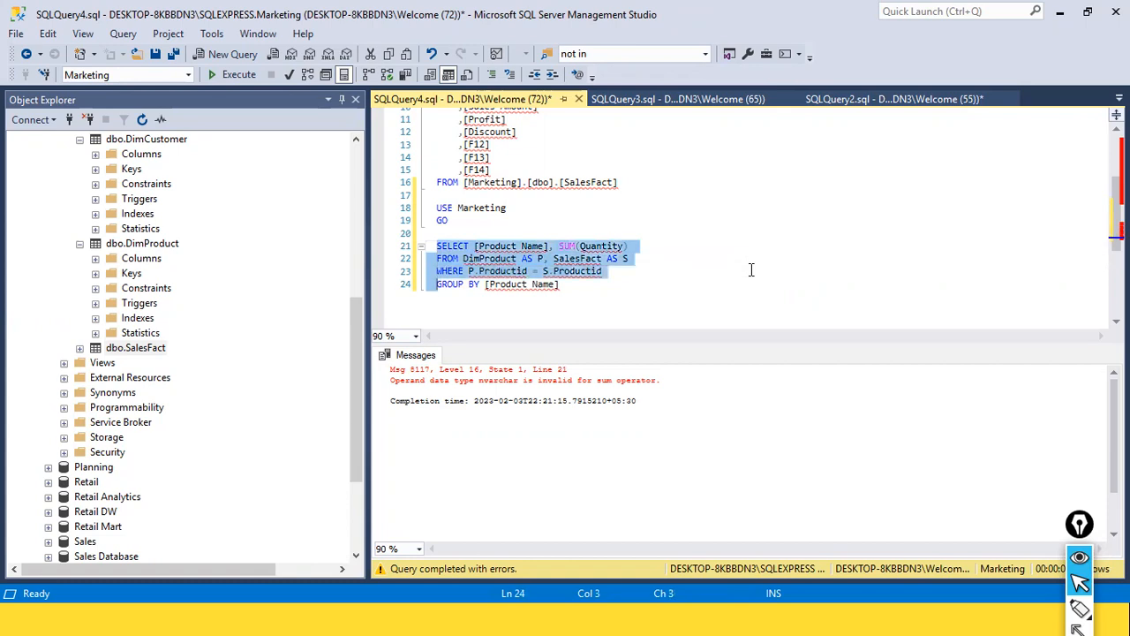
key("shift+End")
key("F5")
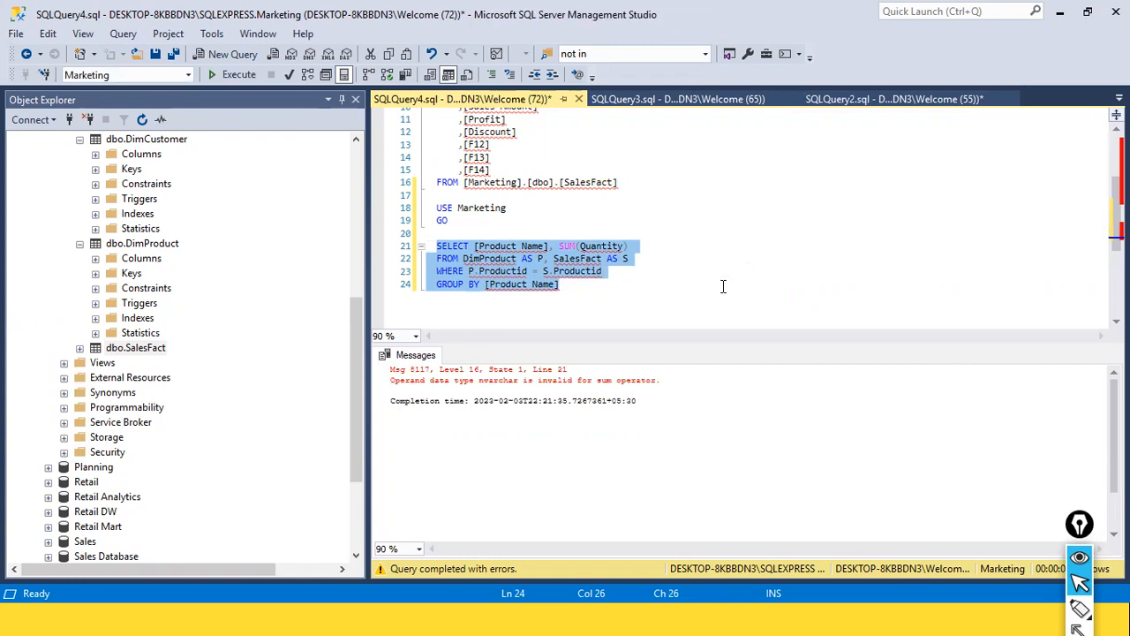
left_click(723, 286)
left_click(638, 247)
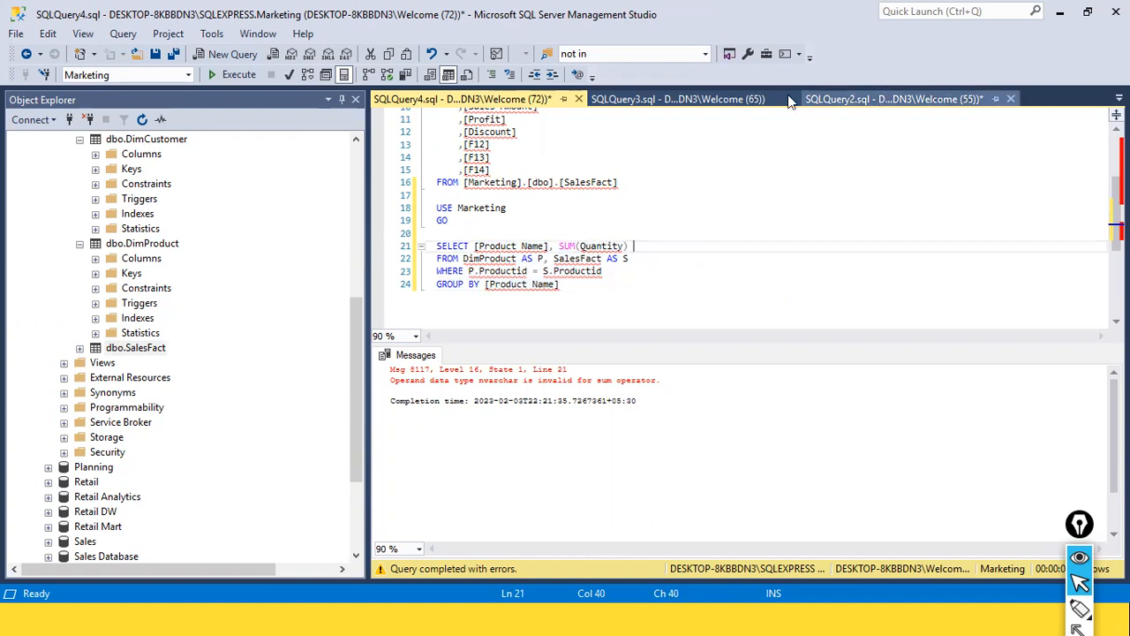
Examine the SalesFact sample rows and the data types of the table's columns.
left_click(727, 100)
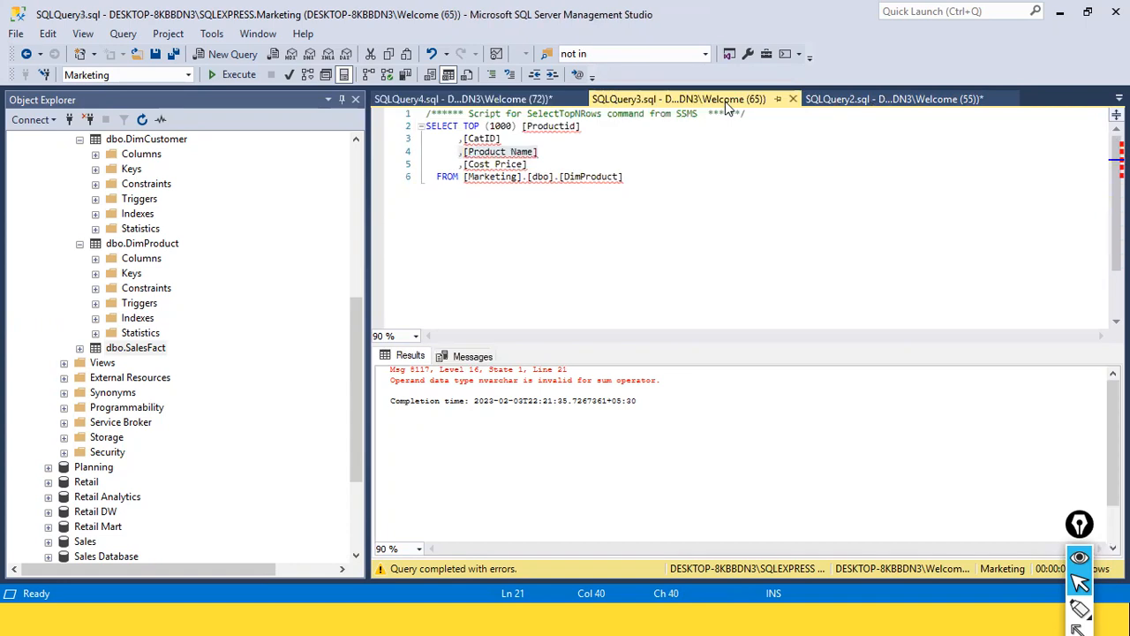
left_click(897, 104)
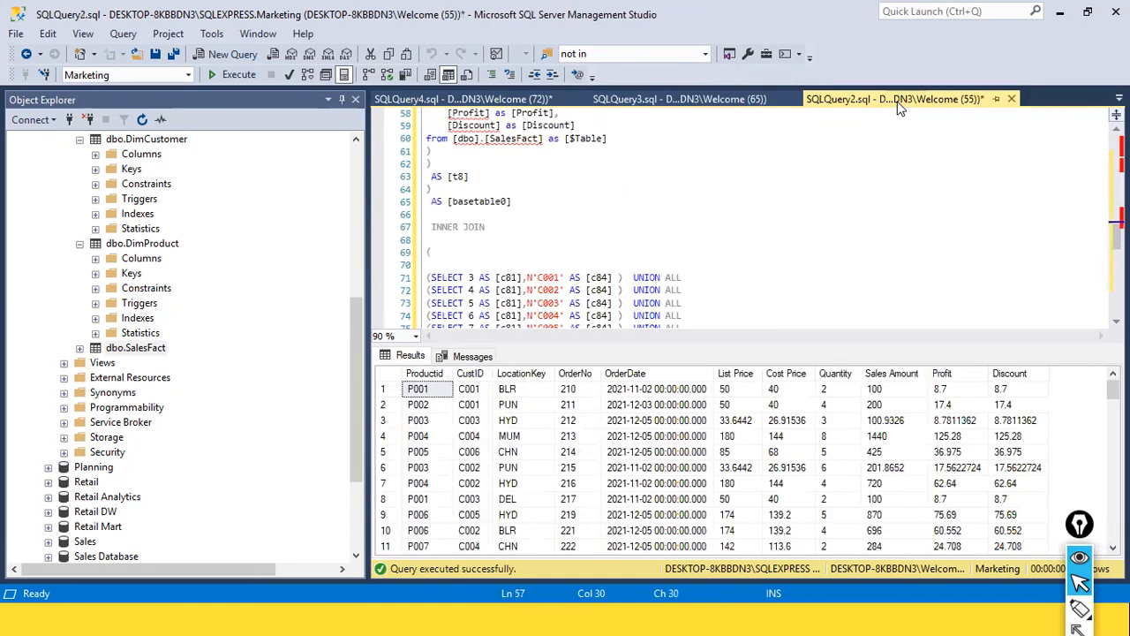
left_click(79, 348)
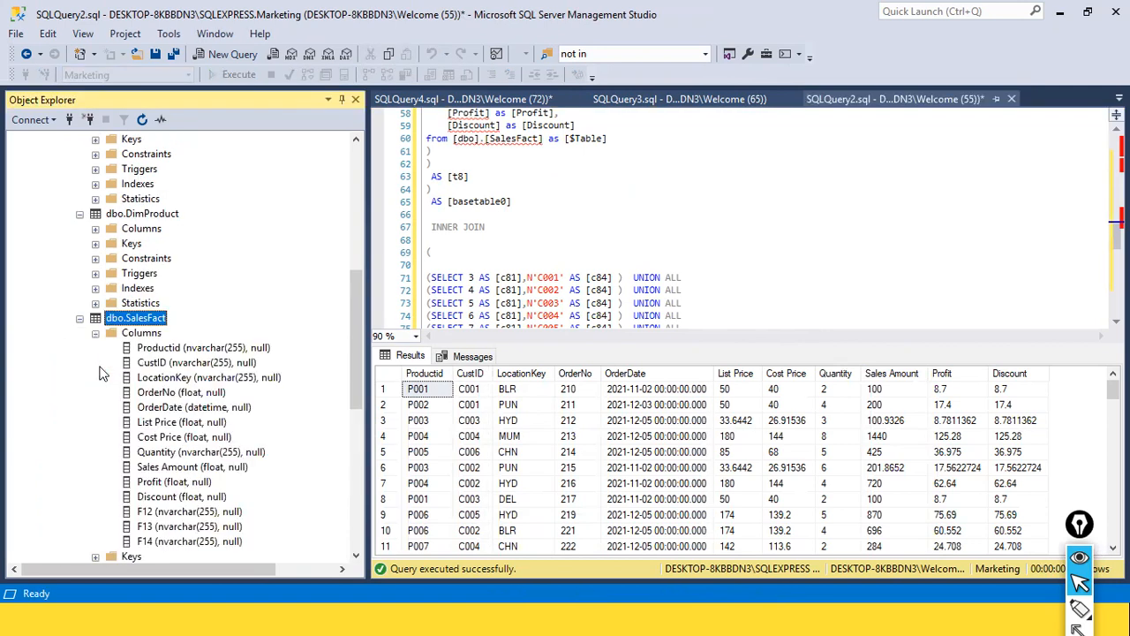
scroll(134, 371, "down", 2)
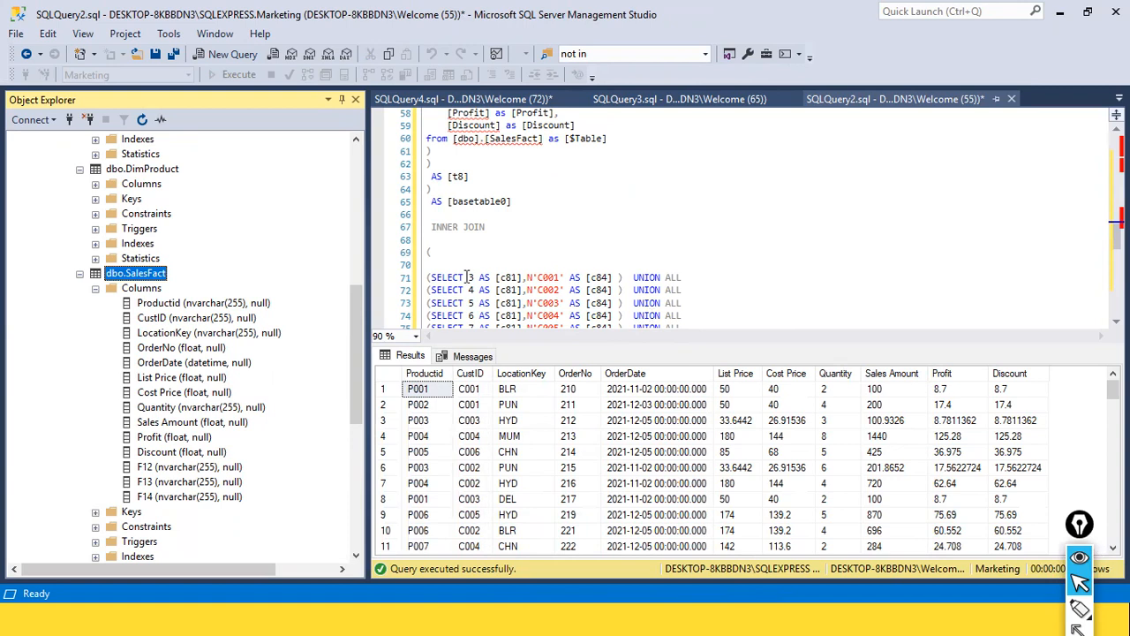
Replace Quantity inside the grouped query's SUM with the [Sales Amount] column copied from the SalesFact SELECT above.
left_click(513, 103)
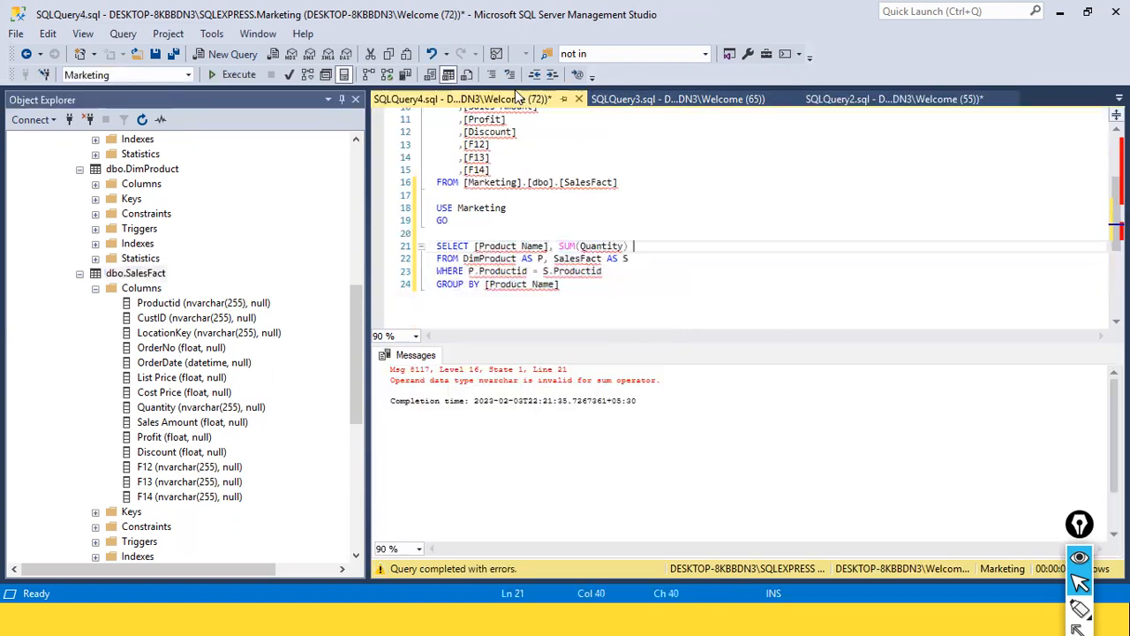
left_click(600, 247)
scroll(574, 189, "up", 1)
left_click_drag(465, 144, 542, 144)
key("ctrl+c")
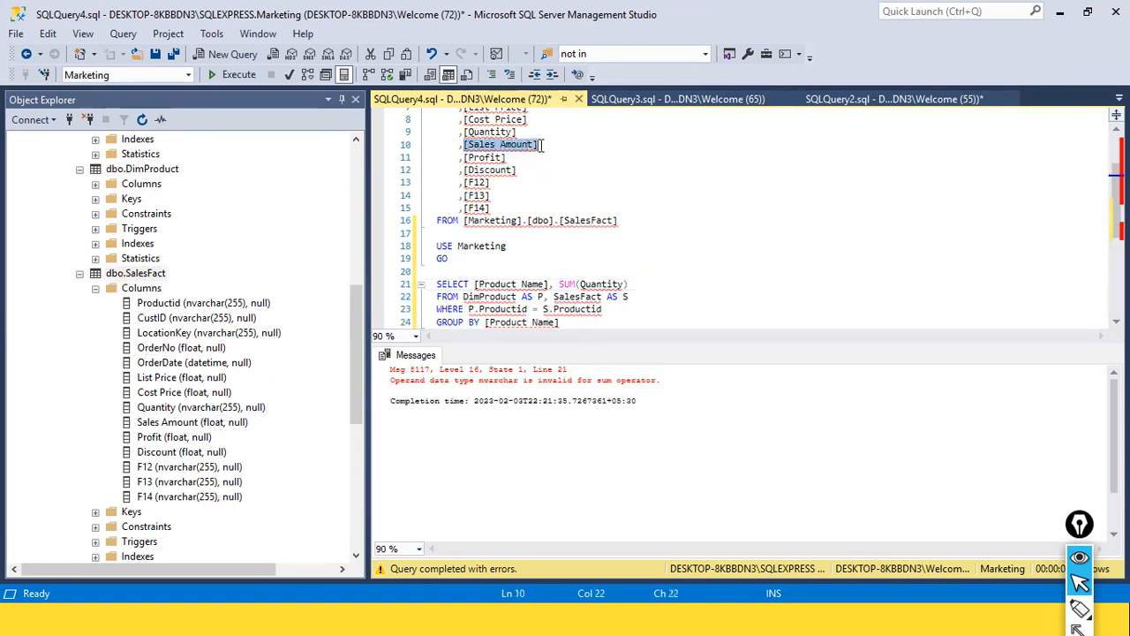
double_click(590, 284)
key("ctrl+v")
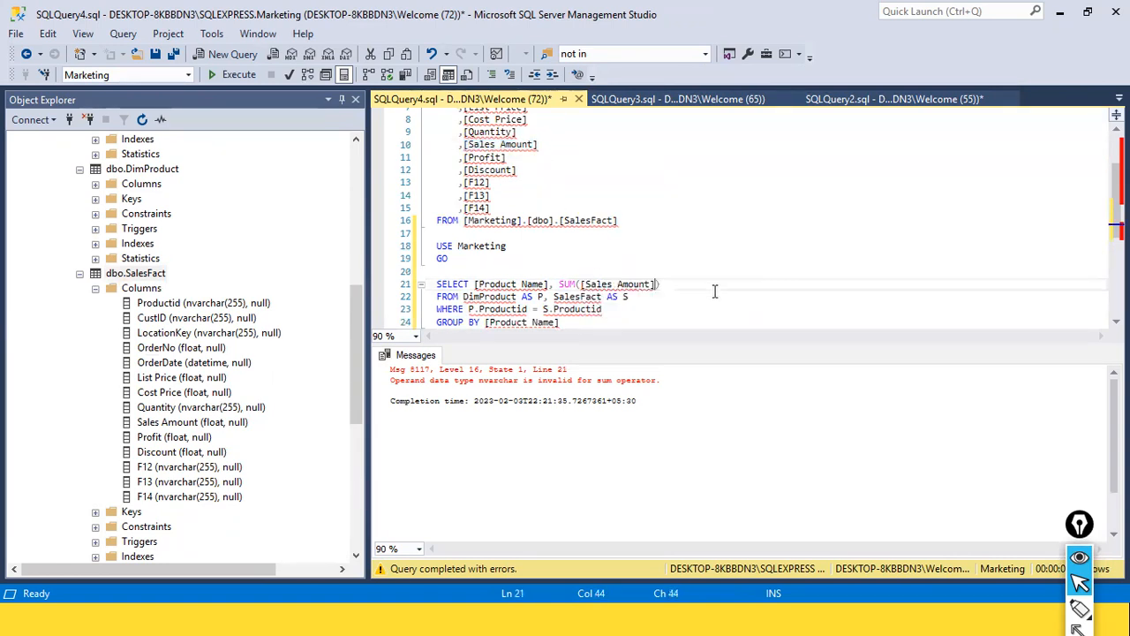
Execute only the grouped SELECT query that sums [Sales Amount] by product name.
scroll(676, 288, "down", 2)
scroll(674, 290, "up", 1)
left_click(654, 289)
left_click(415, 246, "shift")
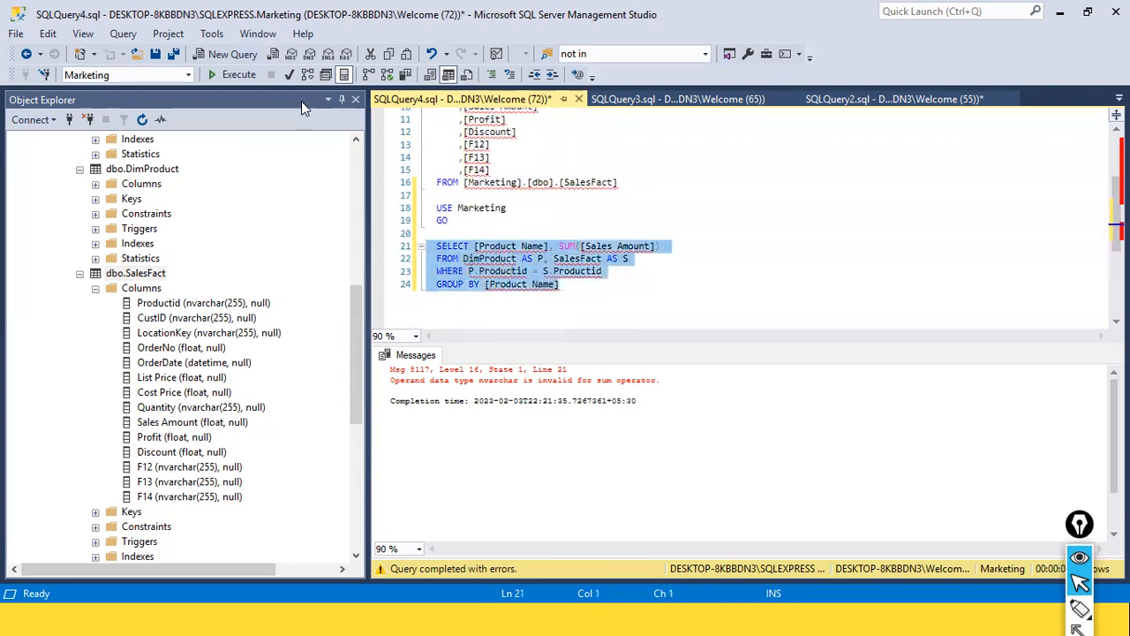
left_click(239, 76)
left_click(738, 283)
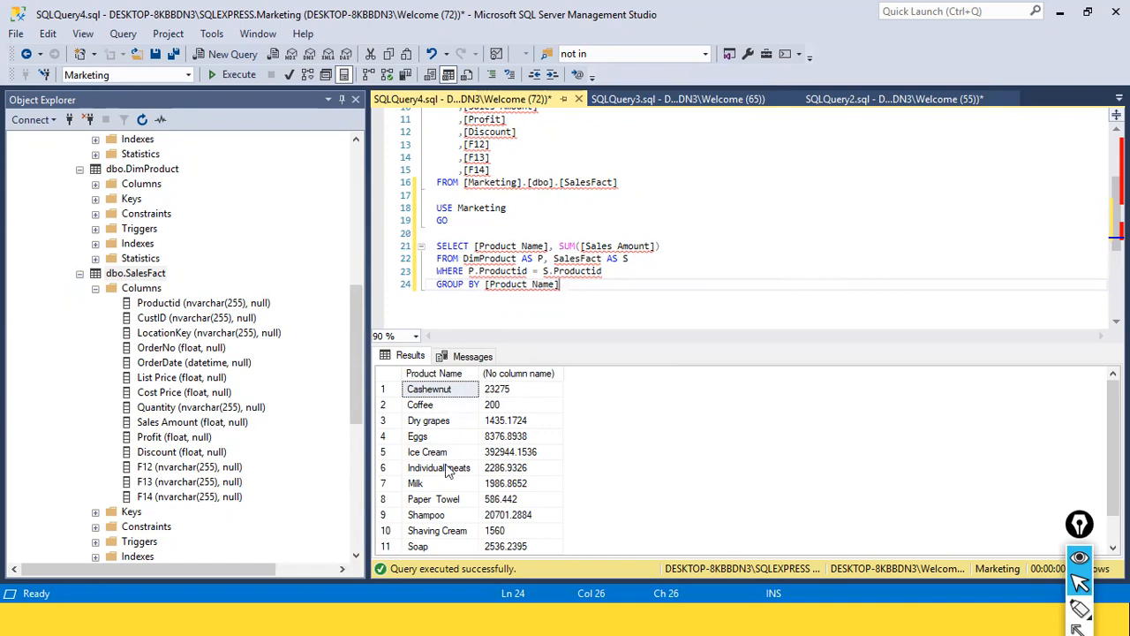
Alias the SUM([Sales Amount]) expression AS [Total Sales] in the SELECT line.
left_click(556, 272)
left_click(669, 247)
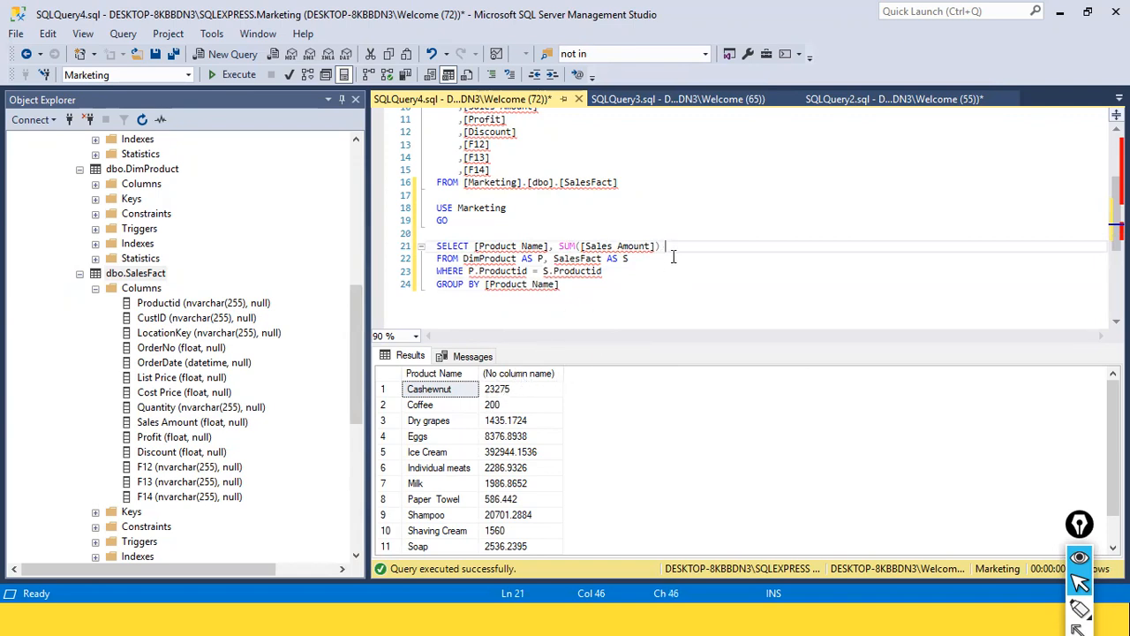
type("AS ")
type("Total Sales]")
key("Left")
key("Left")
key("Left")
key("Left")
key("Left")
key("Left")
key("Left")
key("Left")
key("Left")
key("Left")
key("Left")
key("Left")
type("[")
Rerun only the grouped SELECT query with the [Total Sales] alias.
key("Up")
key("shift+Down")
key("shift+Down")
key("shift+Down")
key("shift+Down")
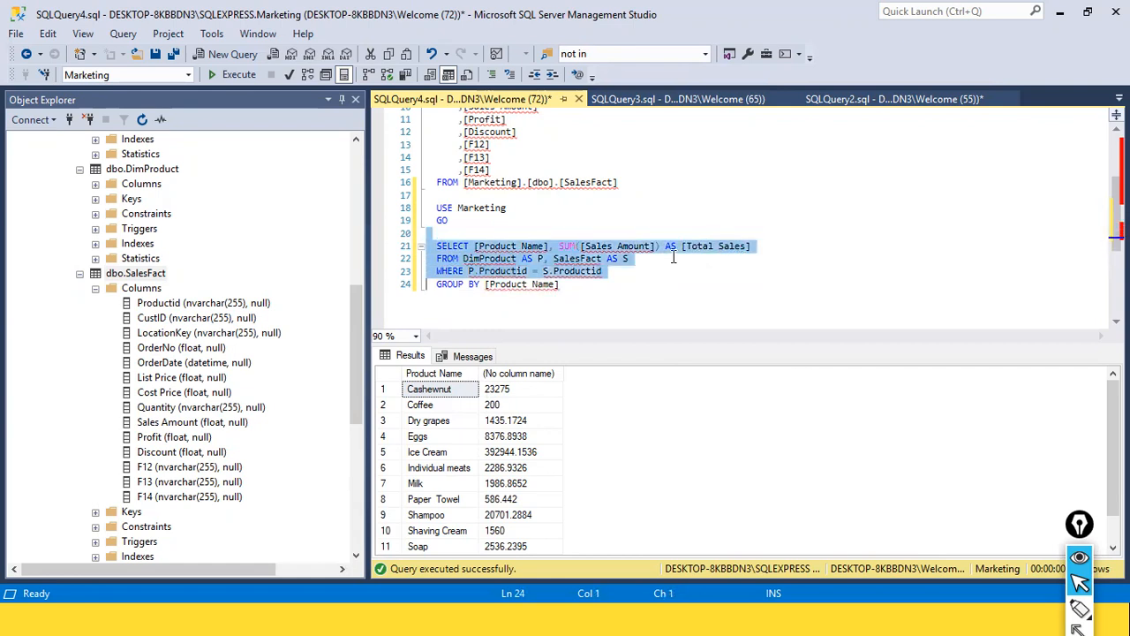
key("shift+End")
key("F5")
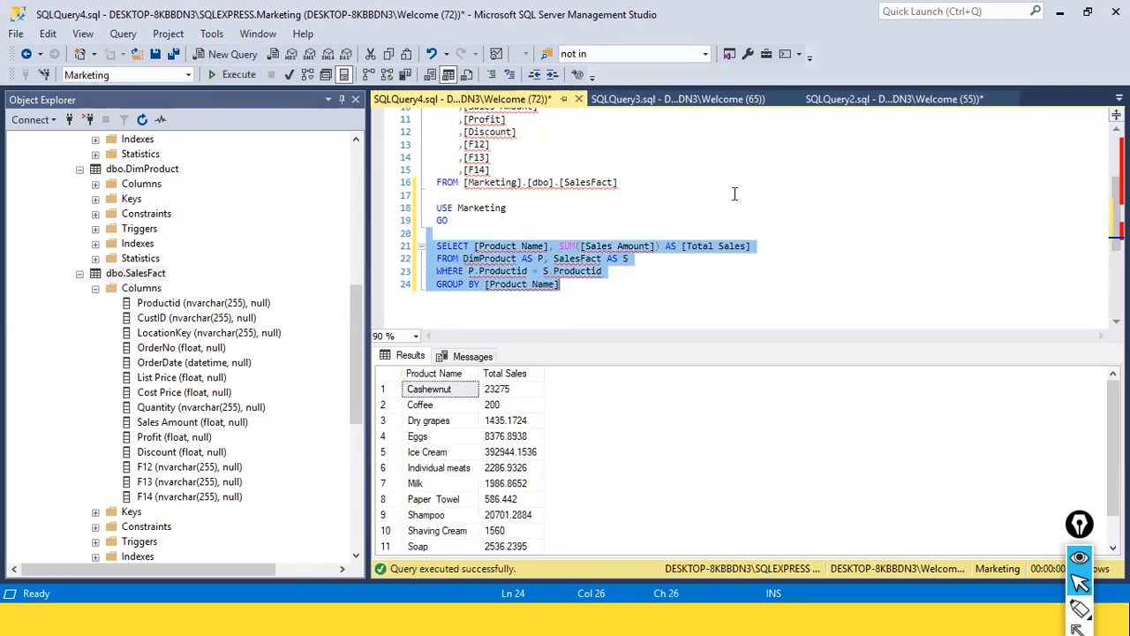
left_click(249, 80)
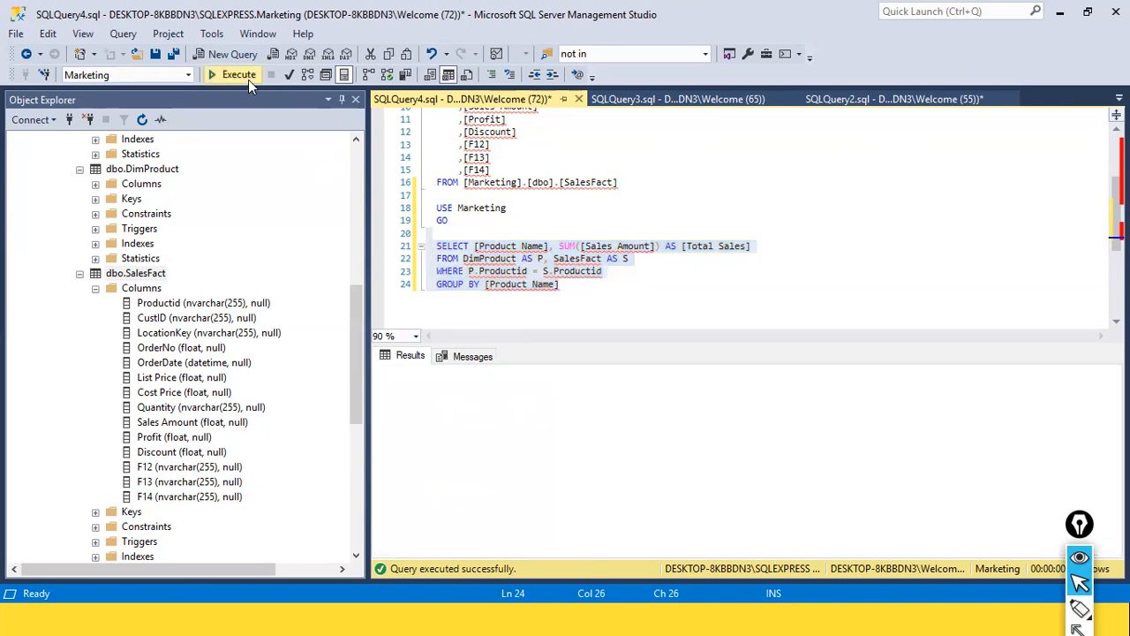
Copy the four-line grouped query, switch to Power BI Desktop, and paste it as the SQL statement of the SQL Server database connection.
left_click(686, 309)
left_click_drag(652, 300, 440, 245)
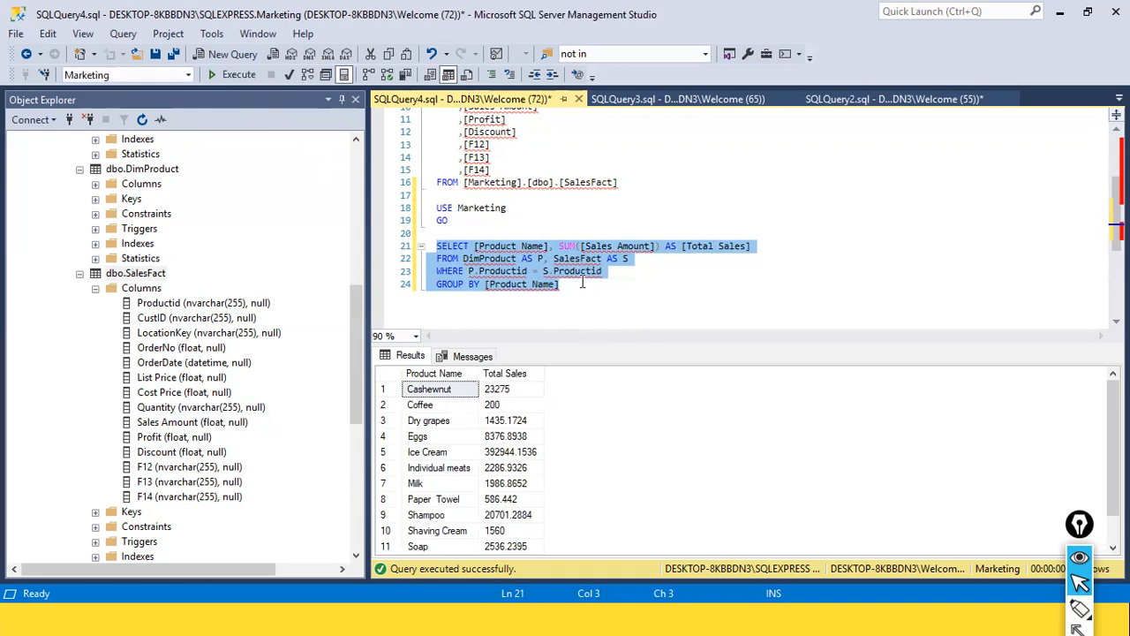
right_click(585, 281)
left_click(640, 265)
key("alt+Tab")
key("alt+Tab")
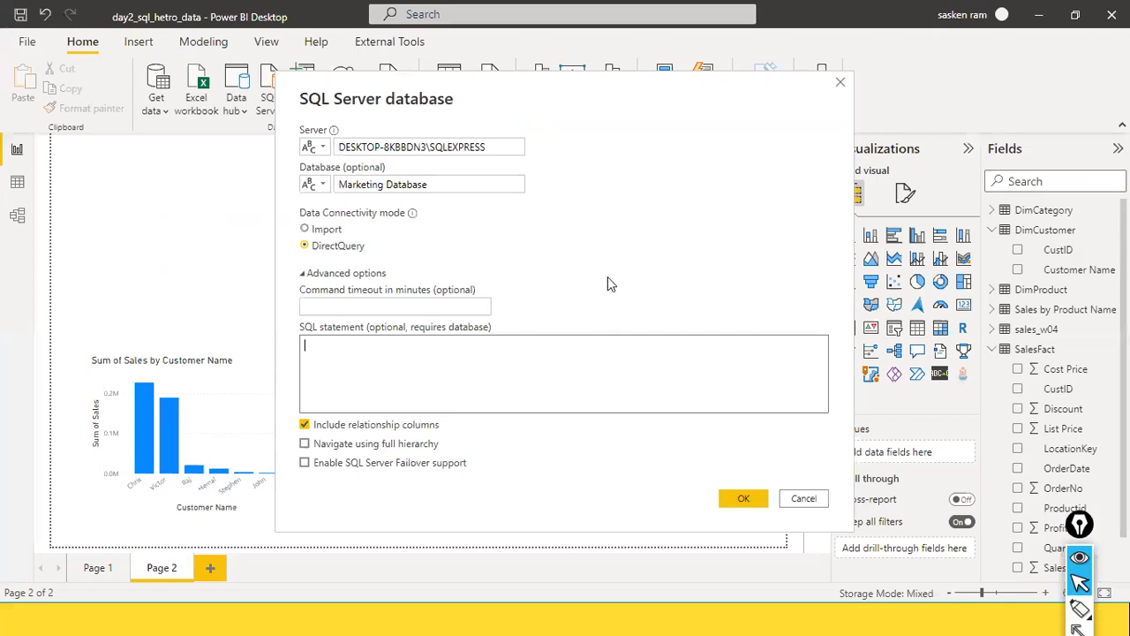
left_click(389, 349)
key("ctrl+v")
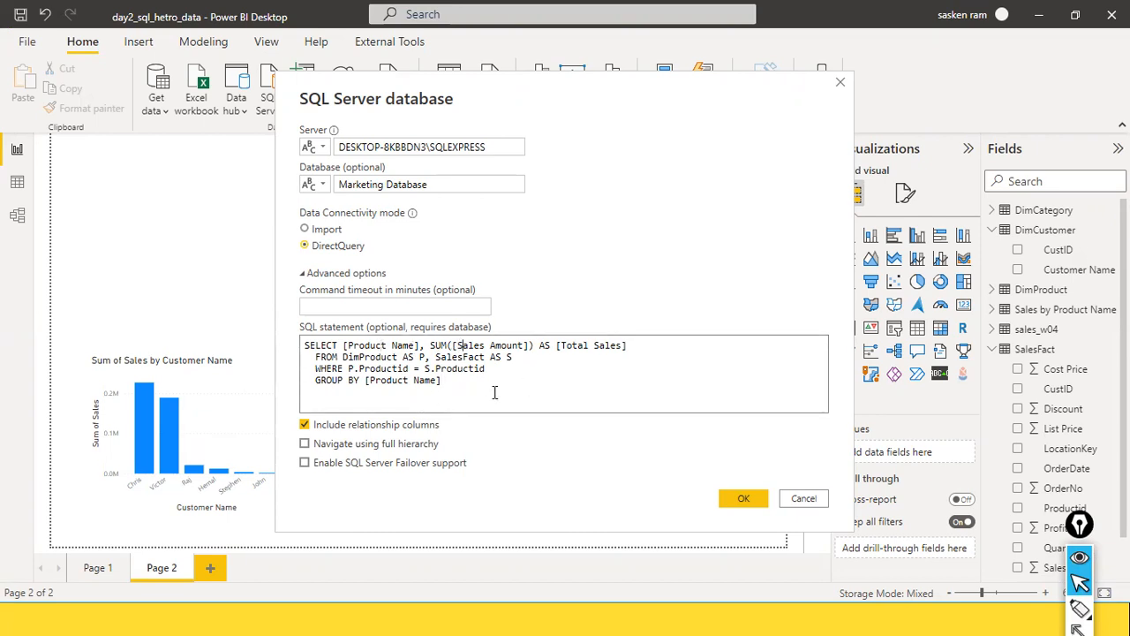
Review the pasted statement's SUM expression and GROUP BY clause, and submit the DirectQuery connection to Marketing Database.
left_click_drag(431, 345, 540, 346)
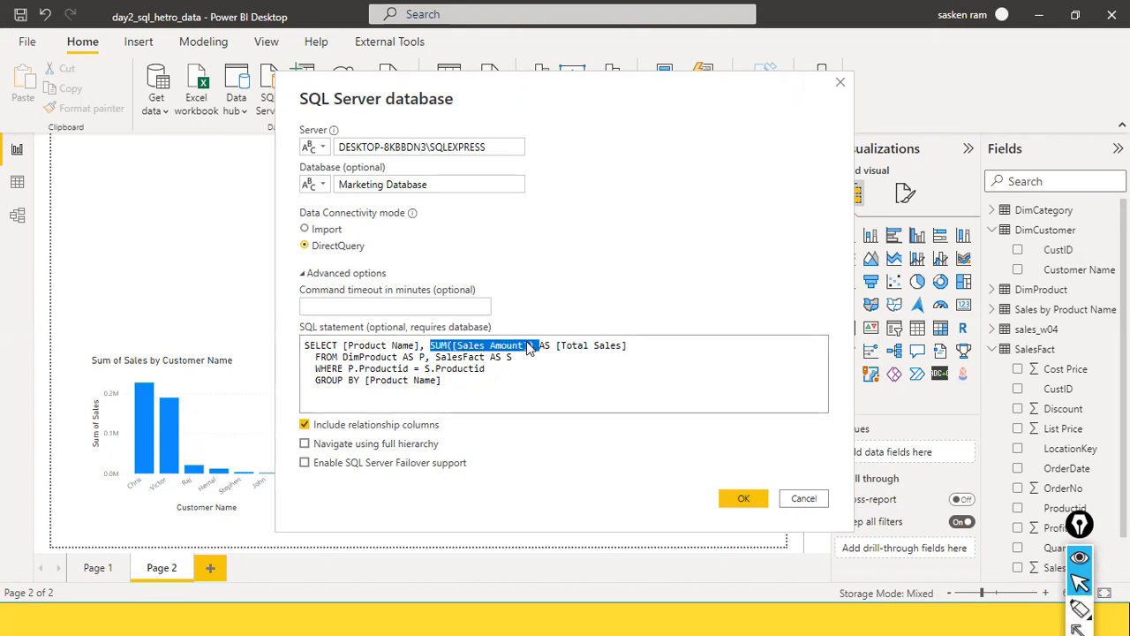
left_click(566, 387)
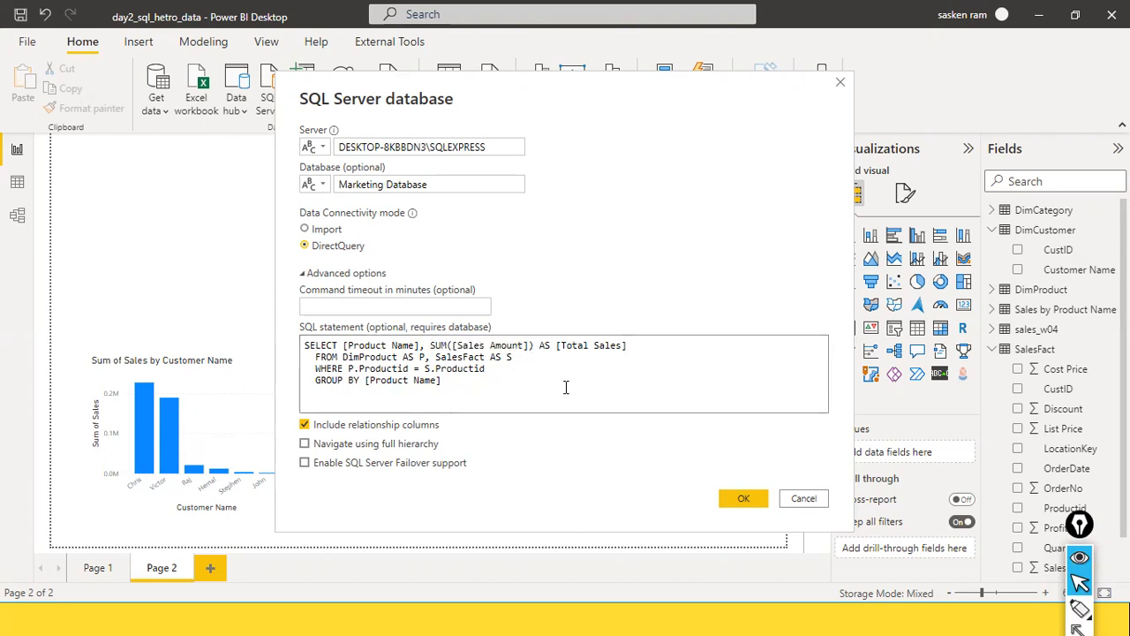
left_click_drag(312, 382, 435, 386)
left_click(409, 348)
left_click_drag(360, 369, 304, 345)
left_click(478, 382)
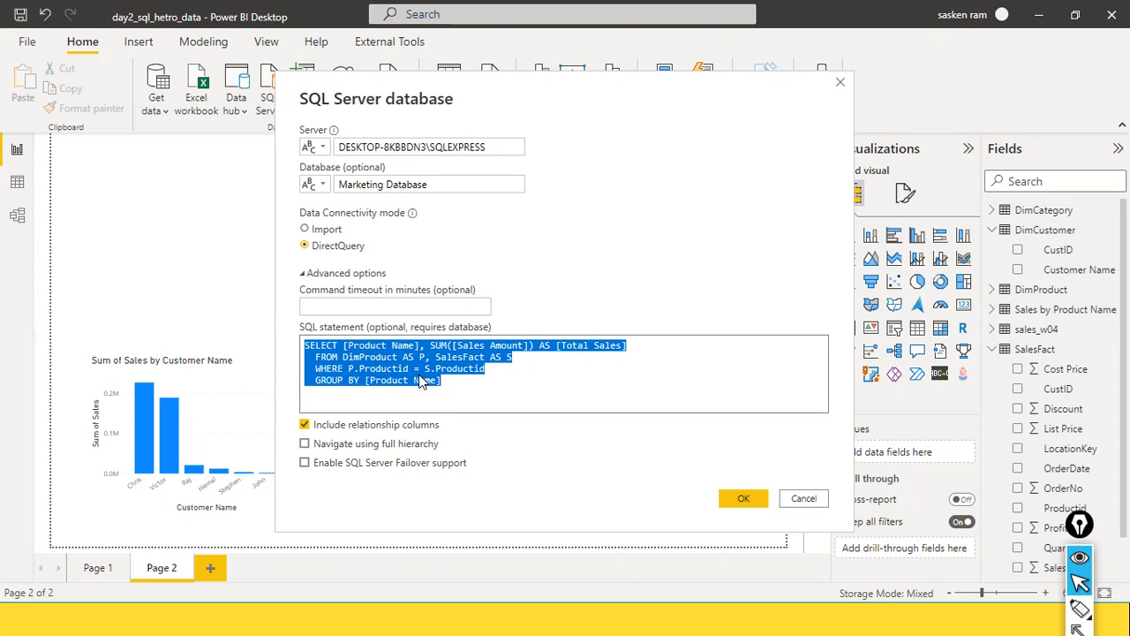
left_click(736, 498)
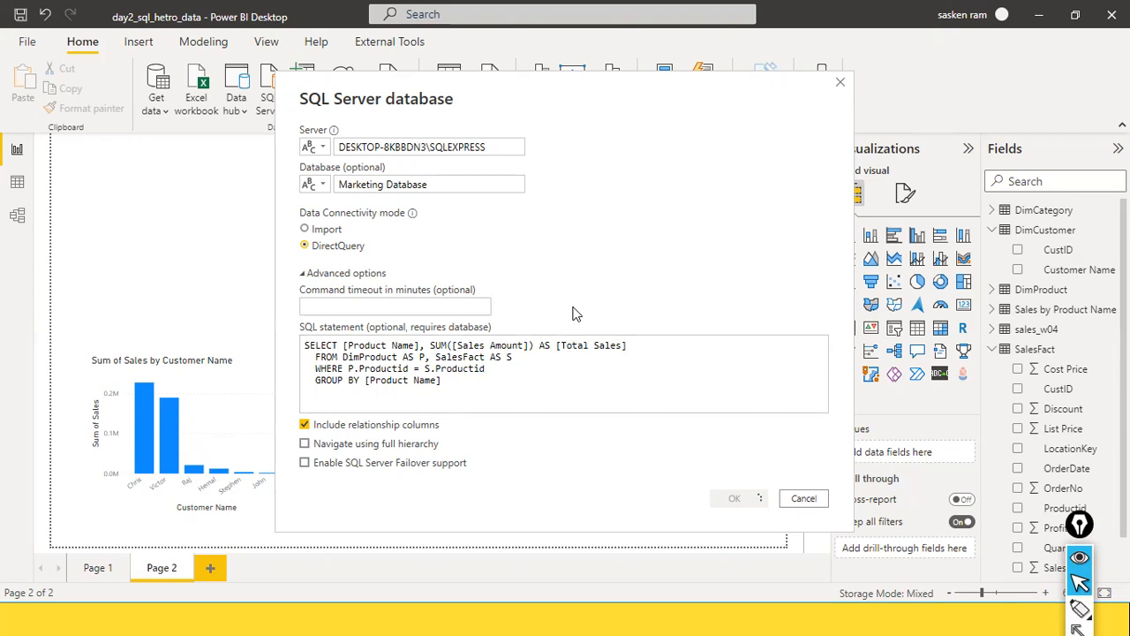
left_click_drag(490, 379, 311, 350)
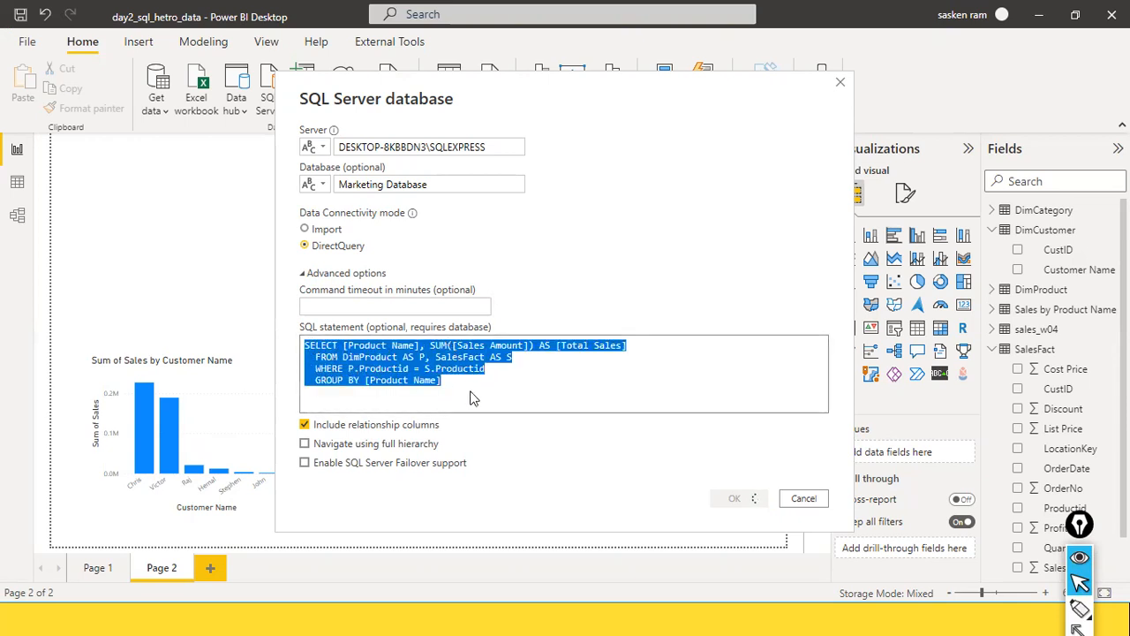
Try to connect to Marketing Database with the current Windows credentials over an unencrypted connection, and cancel the sign-in.
left_click(421, 370)
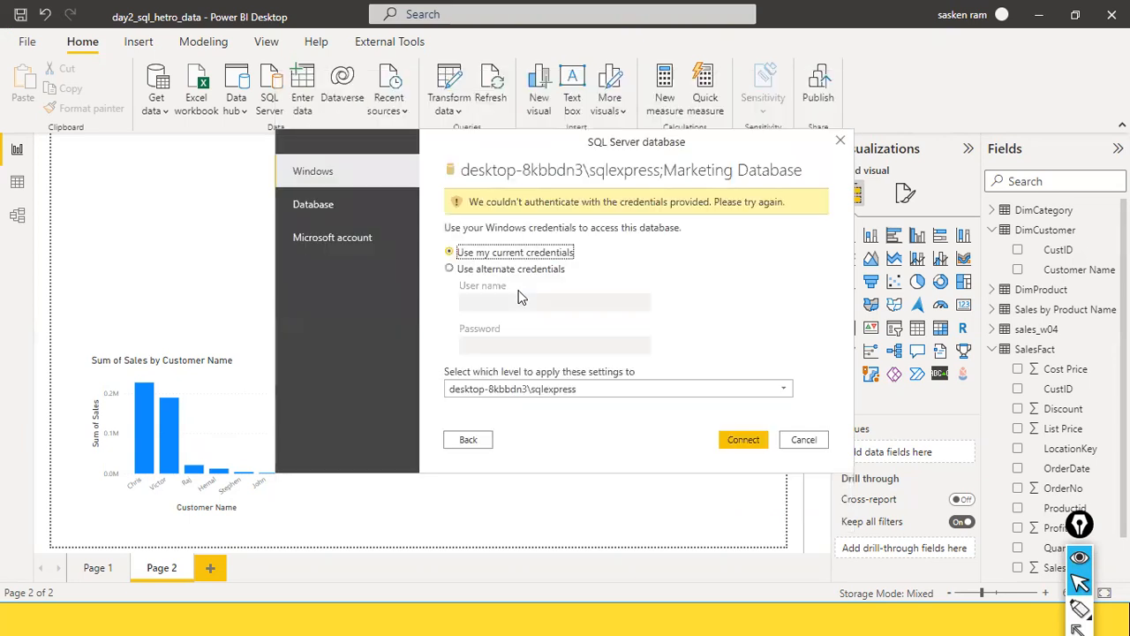
left_click(757, 441)
left_click(655, 351)
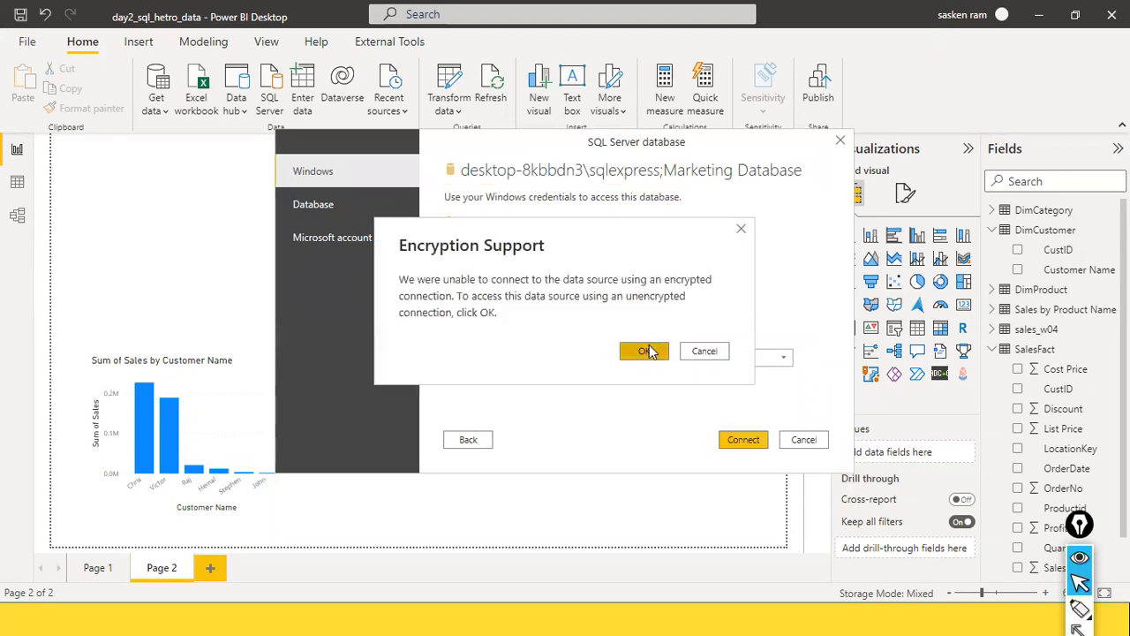
left_click(799, 440)
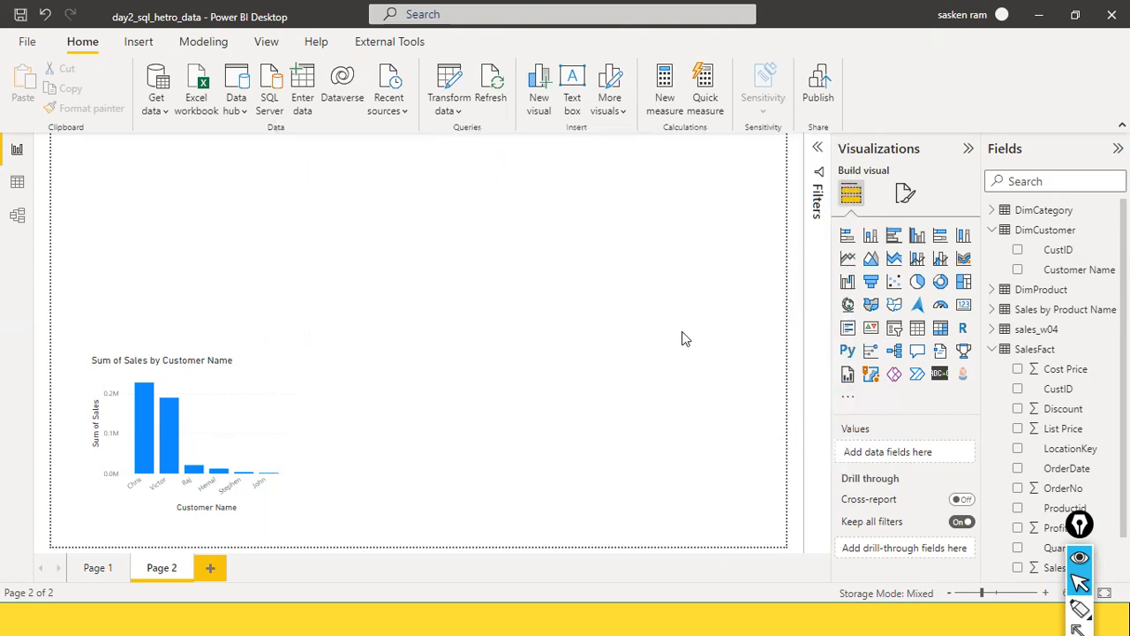
Start a new SQL Server connection, paste the grouped product sales query as its SQL statement, and set the connectivity mode to Import.
left_click(162, 115)
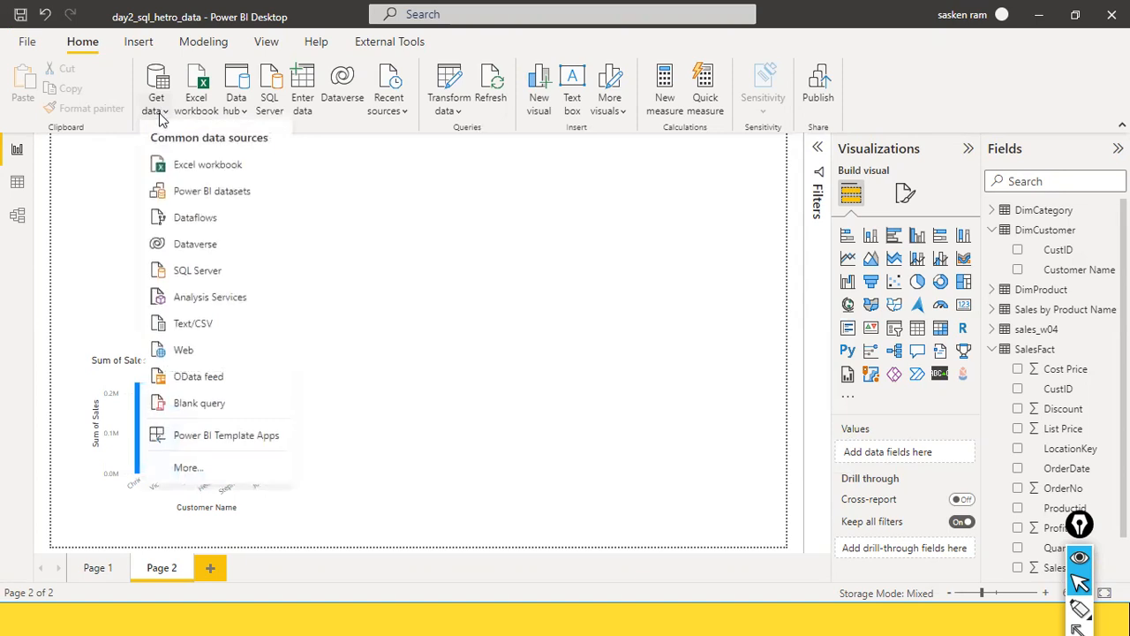
left_click(277, 256)
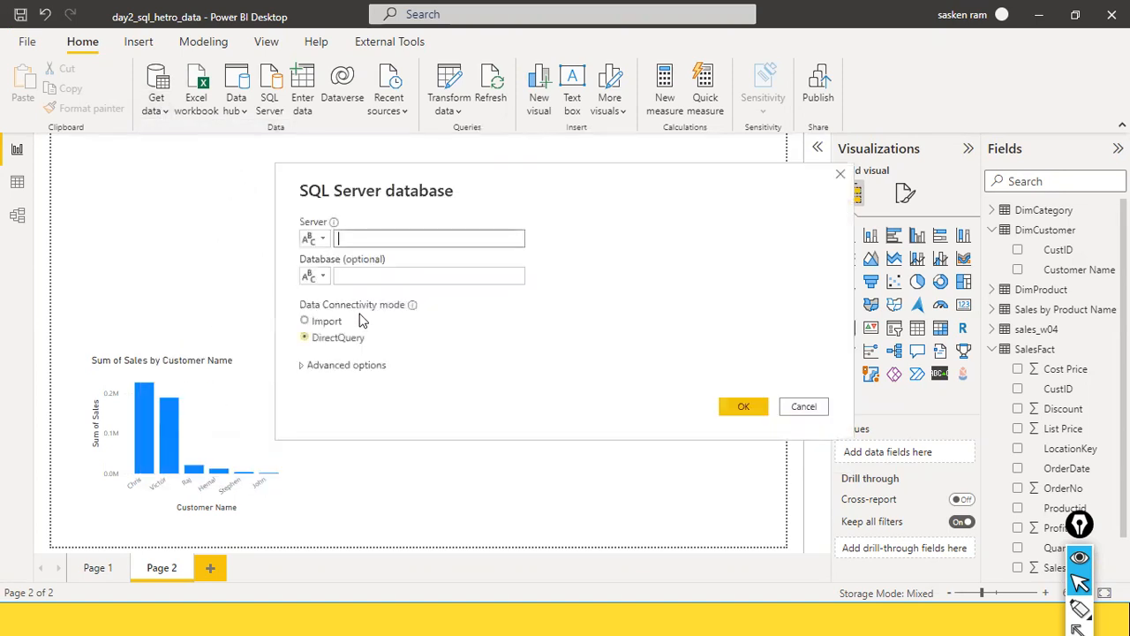
key("ctrl+v")
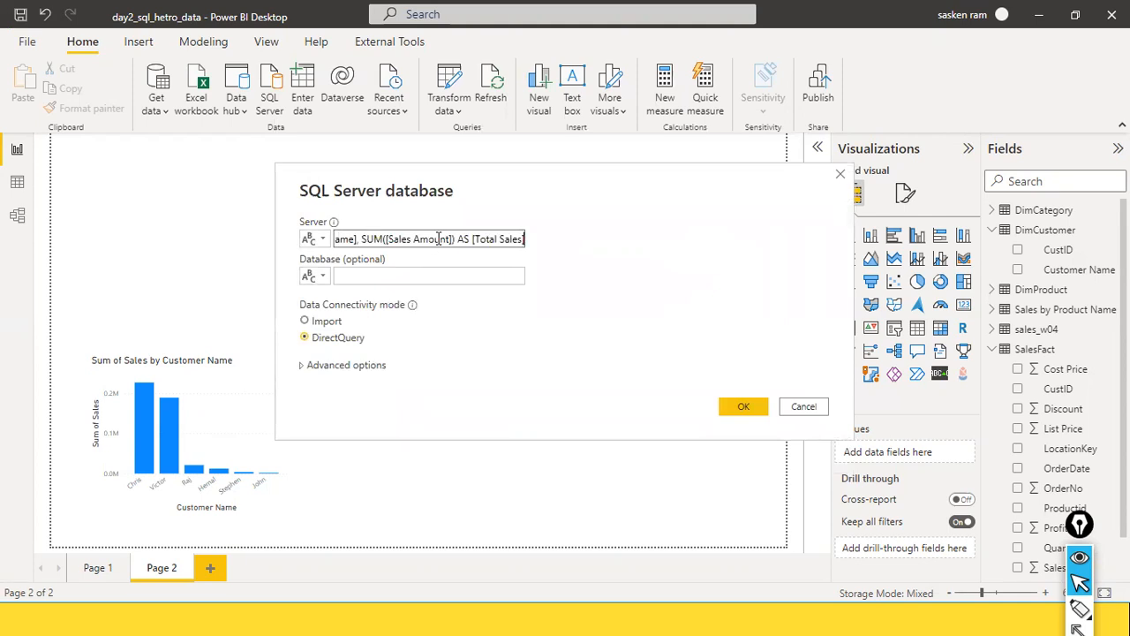
key("ctrl+a")
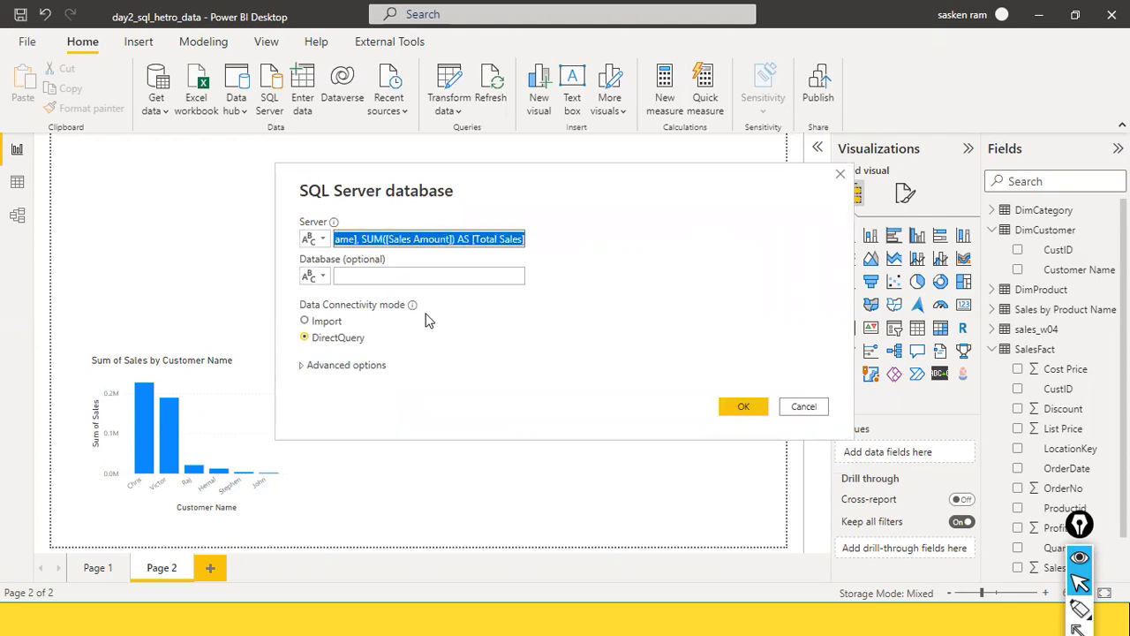
left_click(350, 368)
left_click(353, 376)
key("ctrl+v")
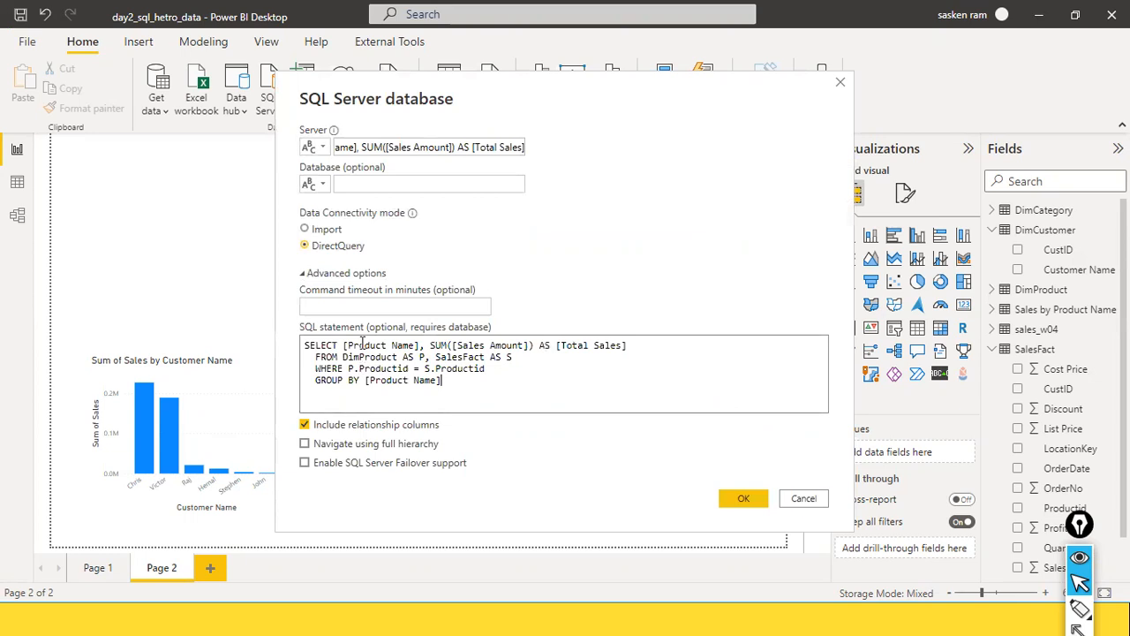
left_click(304, 228)
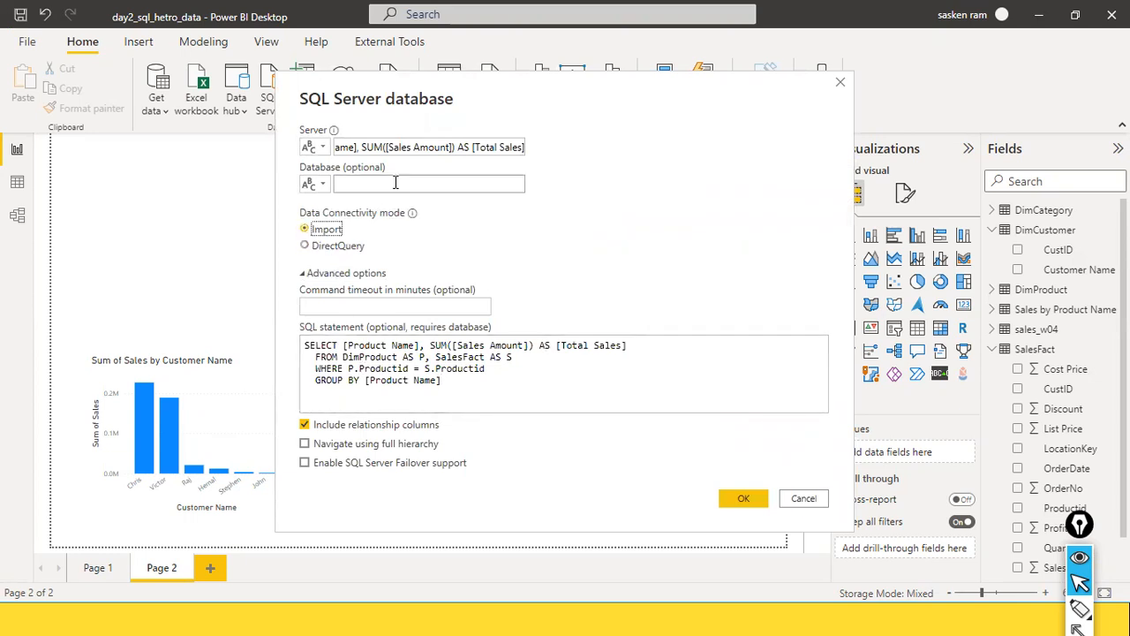
Replace the server entry with DESKTOP-8KBBDN3\SQLEXPRESS, copied from the Connect to Server dialog in SQL Server Management Studio.
triple_click(422, 150)
key("BackSpace")
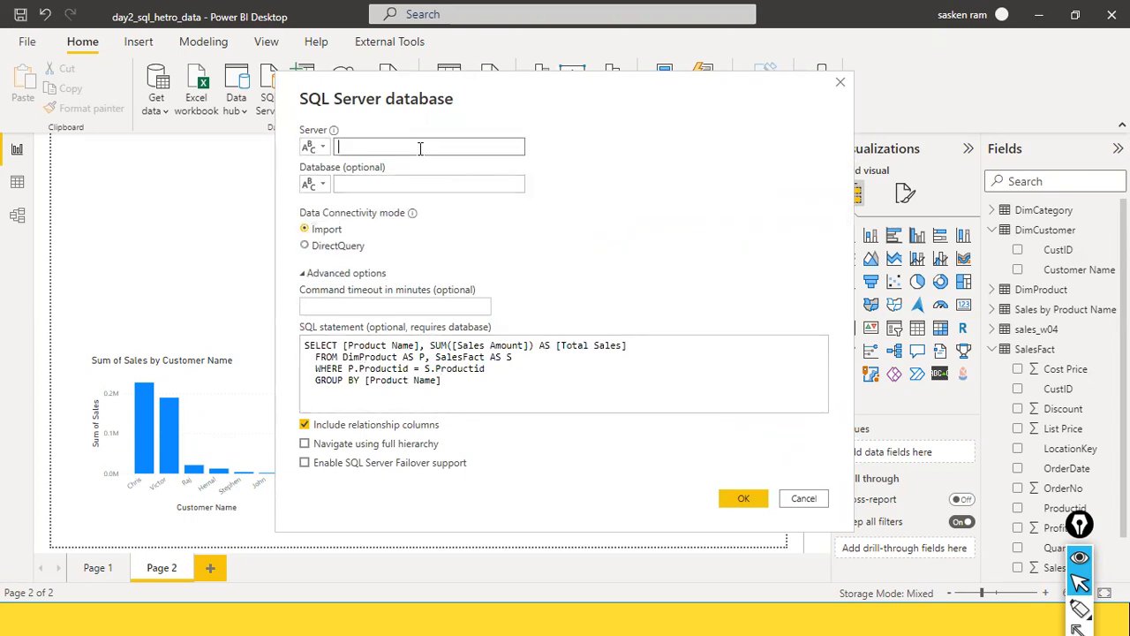
key("alt+Tab")
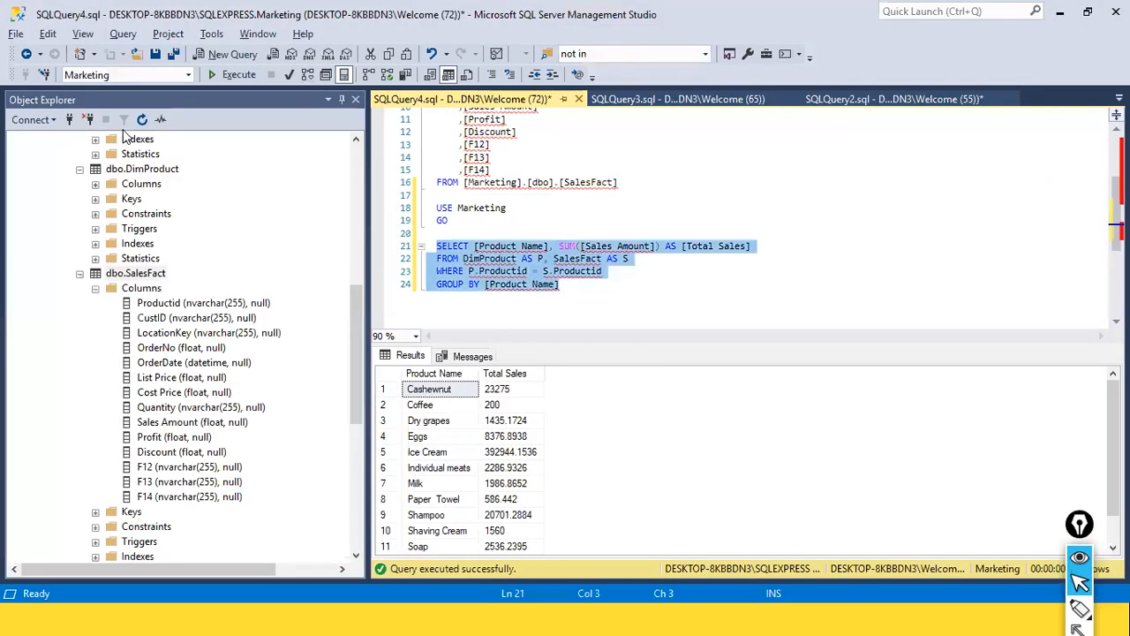
left_click(32, 119)
left_click(76, 139)
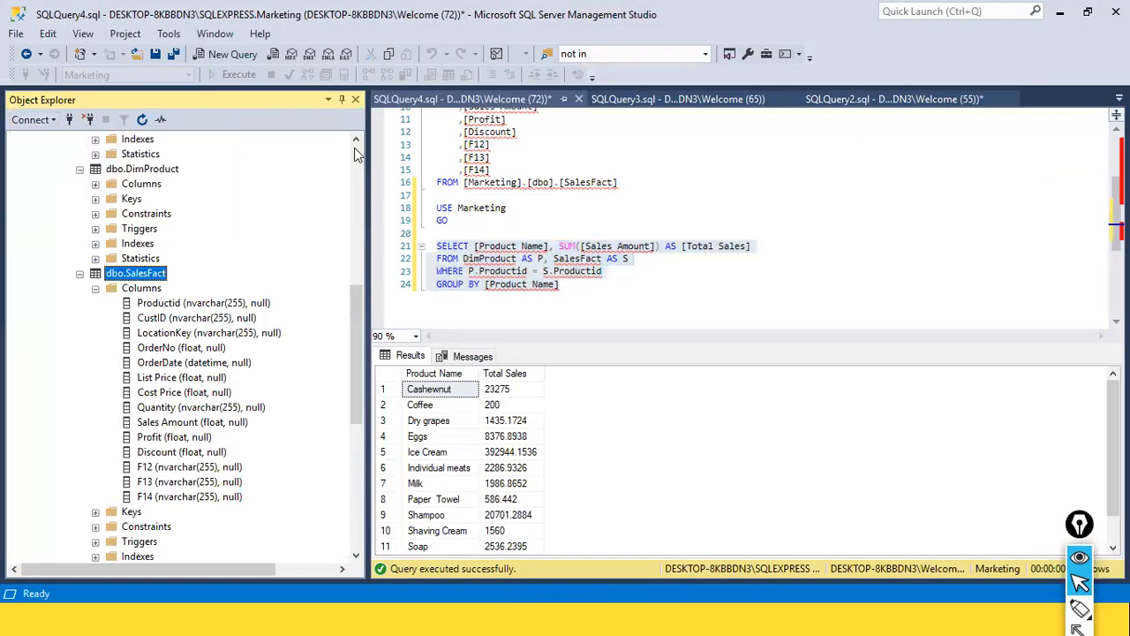
right_click(593, 207)
left_click(631, 258)
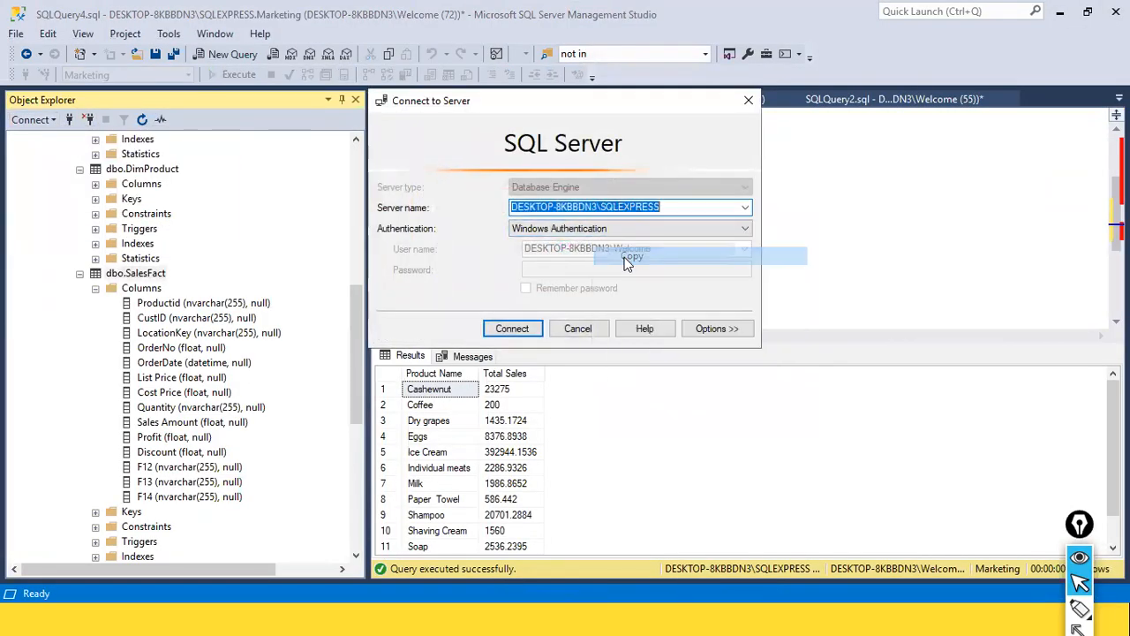
key("alt+Tab")
key("ctrl+v")
Set the database to Marketing and connect with the current Windows credentials, accepting an unencrypted connection.
left_click(378, 186)
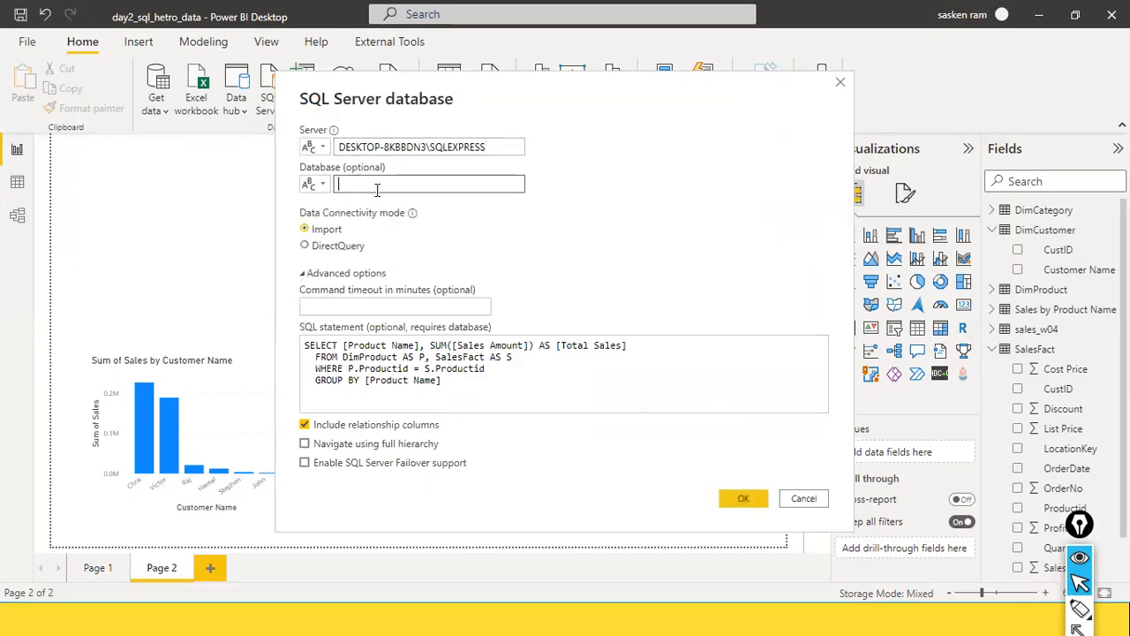
type("Marketing")
left_click(746, 500)
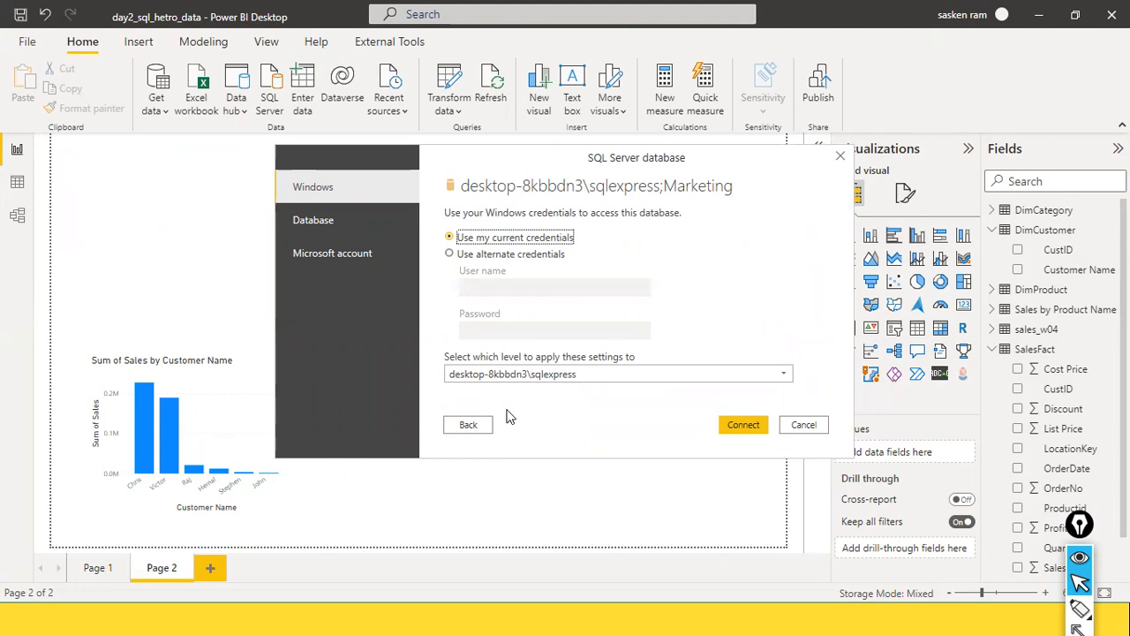
left_click(747, 425)
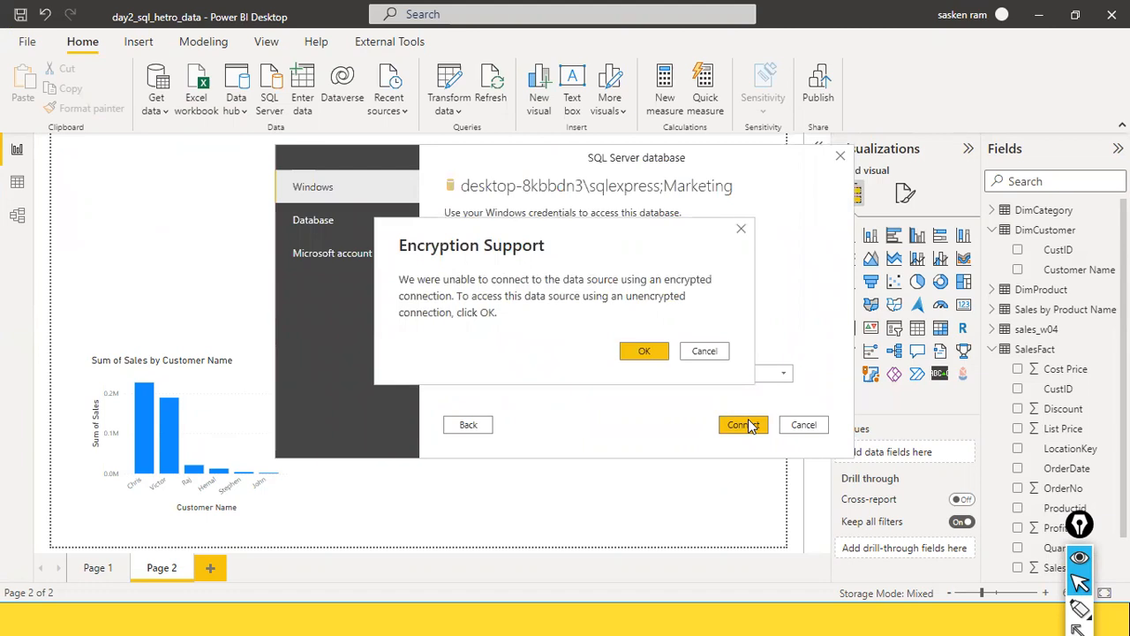
left_click(636, 354)
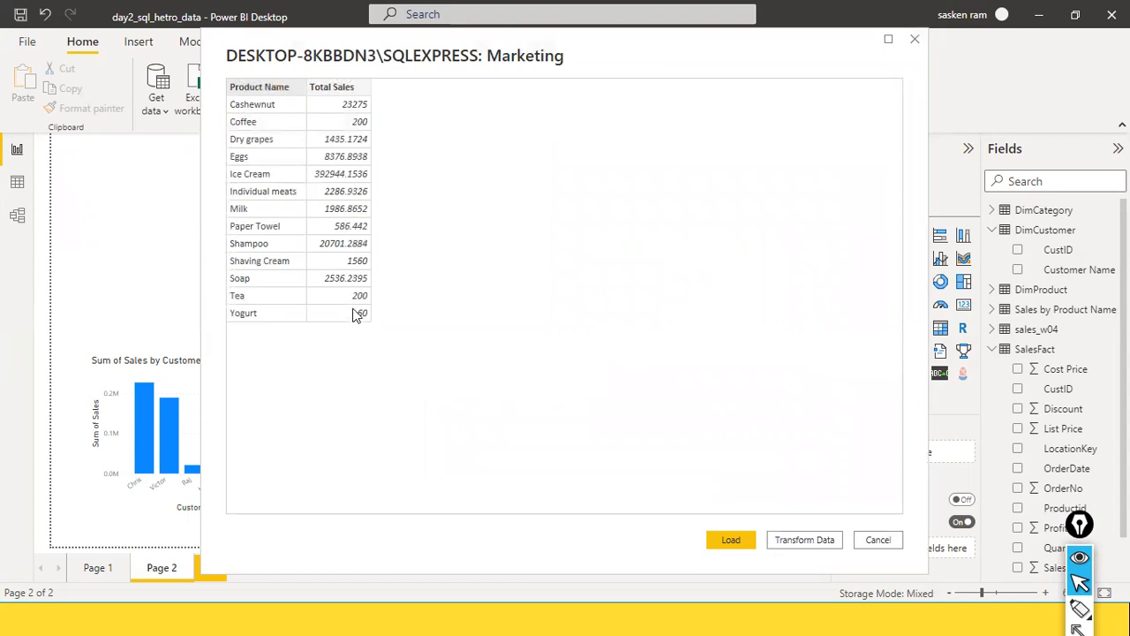
Switch to SQL Server Management Studio, cancel the Connect to Server dialog, and select and copy the grouped query beside its results.
key("alt+Tab")
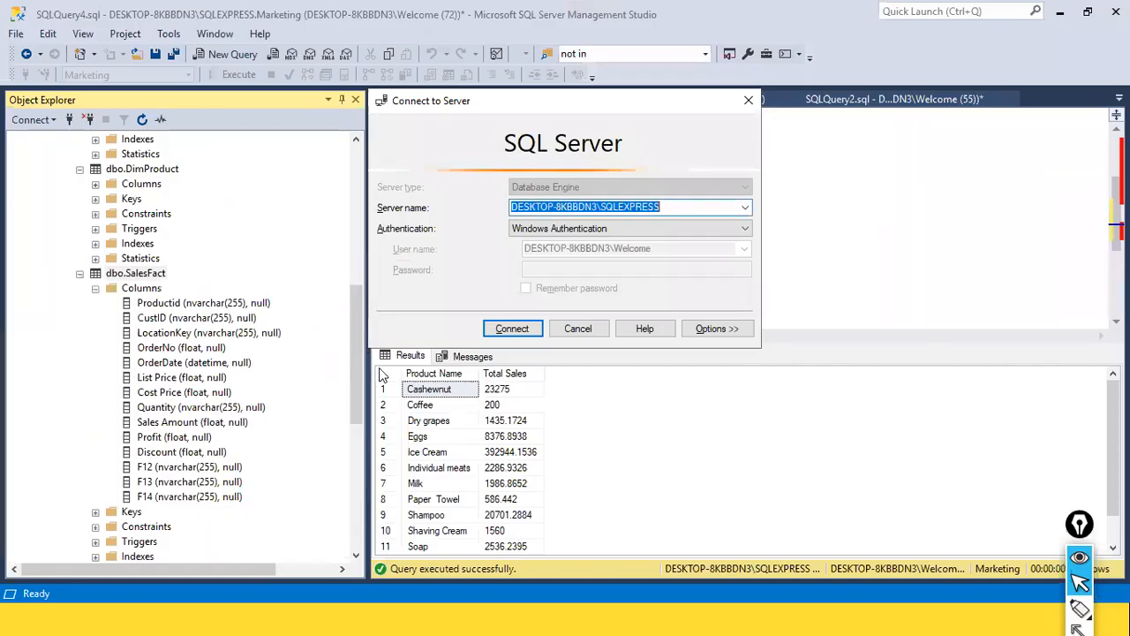
left_click(578, 328)
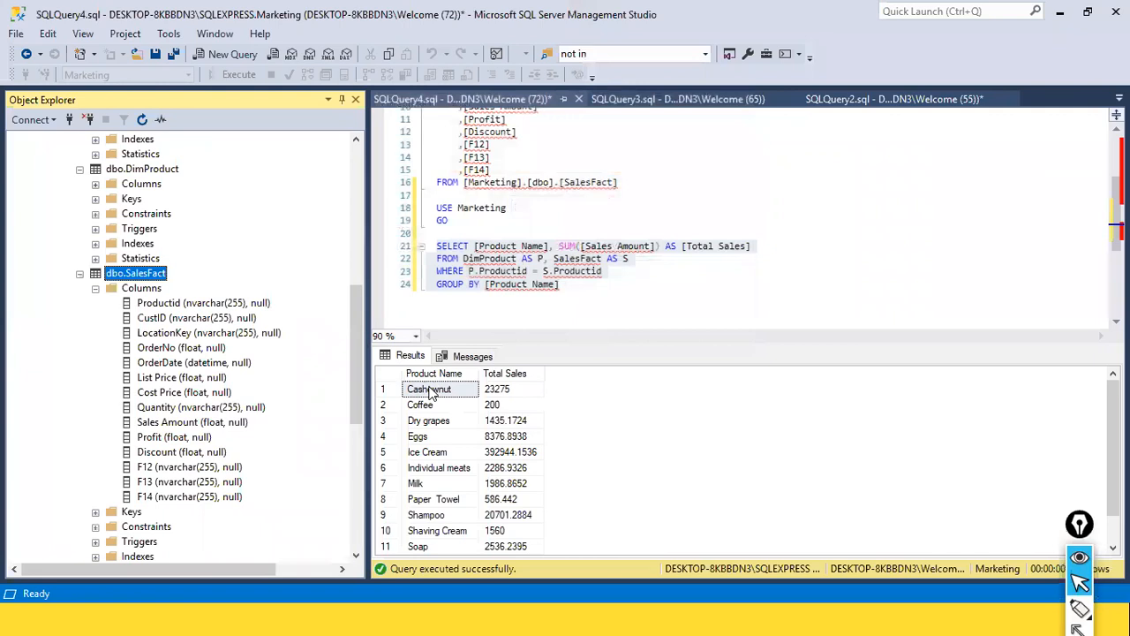
key("alt+Tab")
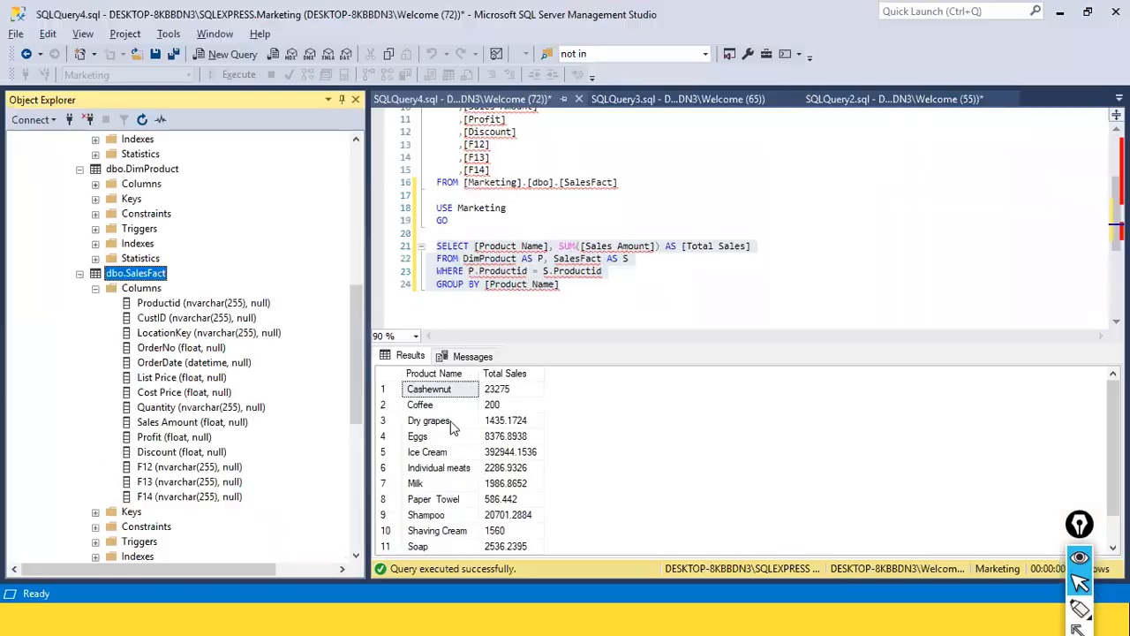
left_click_drag(542, 294, 415, 233)
key("ctrl+c")
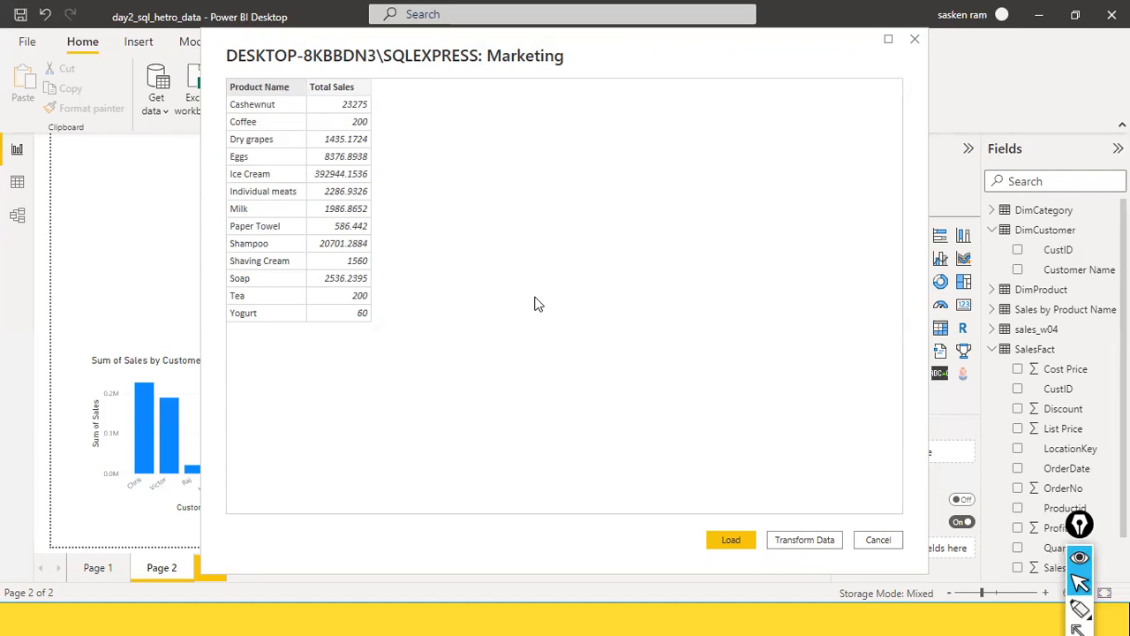
Load the previewed query result into the Power BI model and expand the new table's fields.
left_click(731, 543)
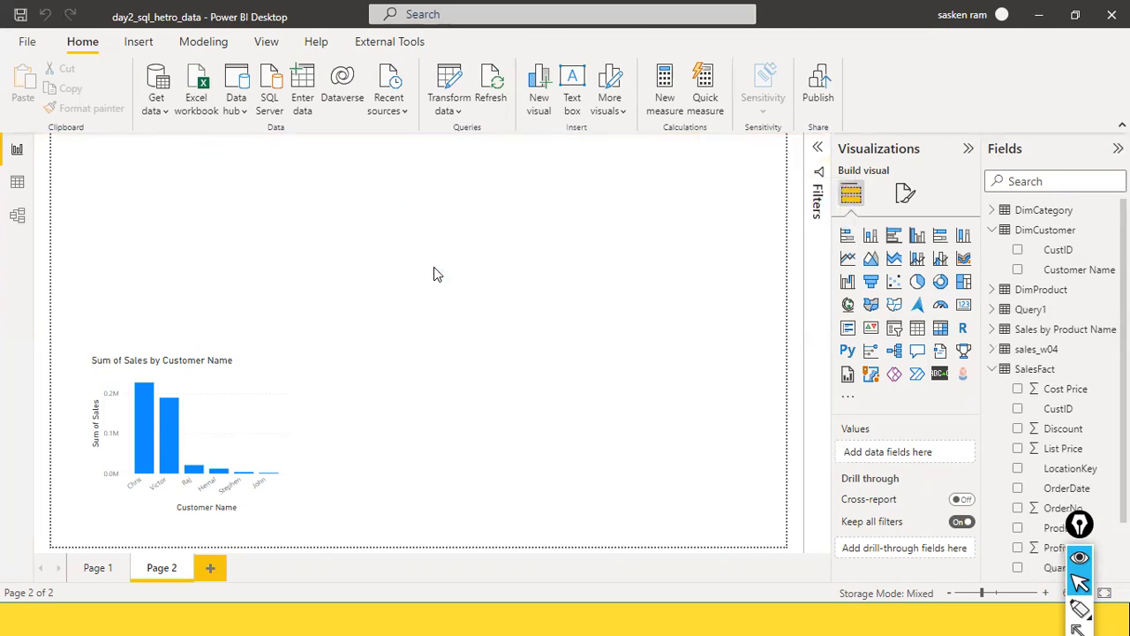
left_click(993, 370)
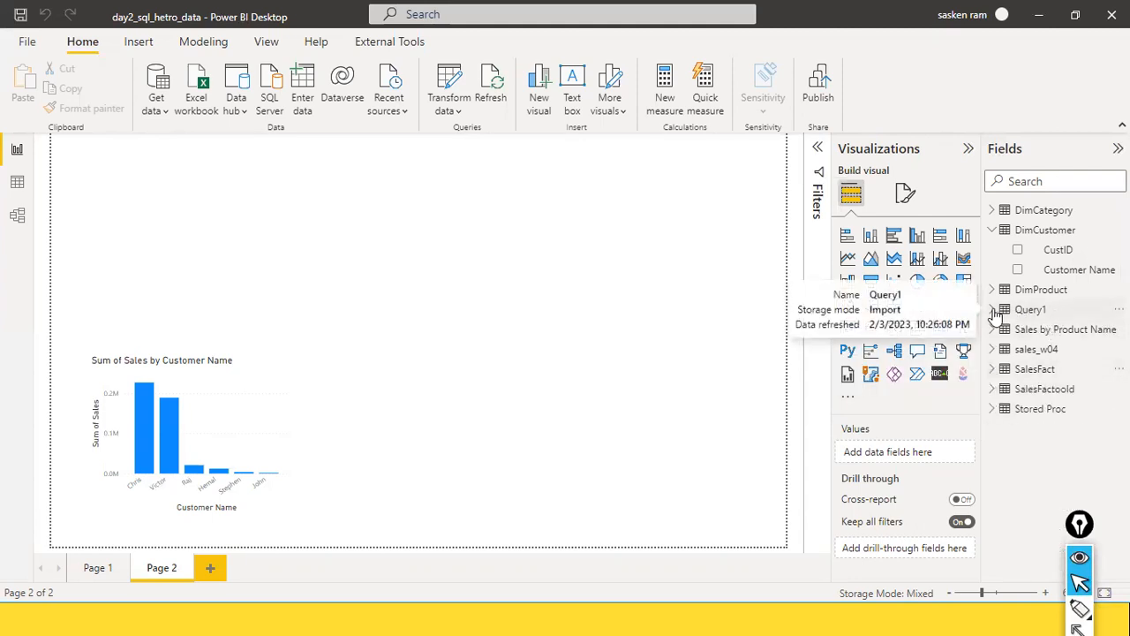
left_click(1033, 310)
left_click(992, 309)
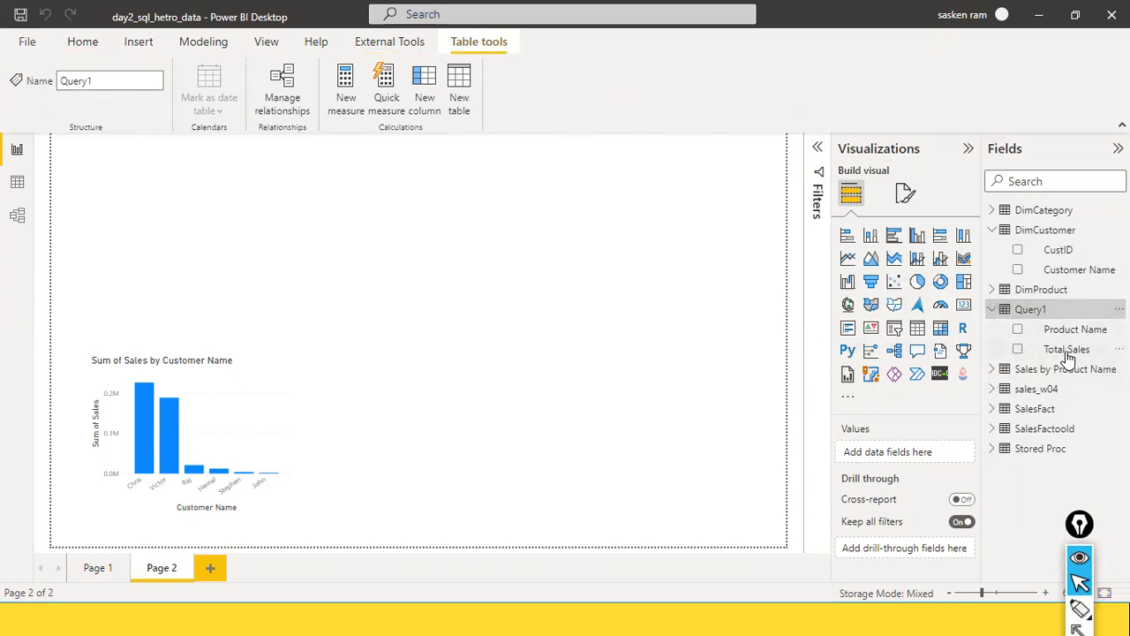
Examine the rows of the imported Query1 table in the data view and return to the report view.
left_click(16, 181)
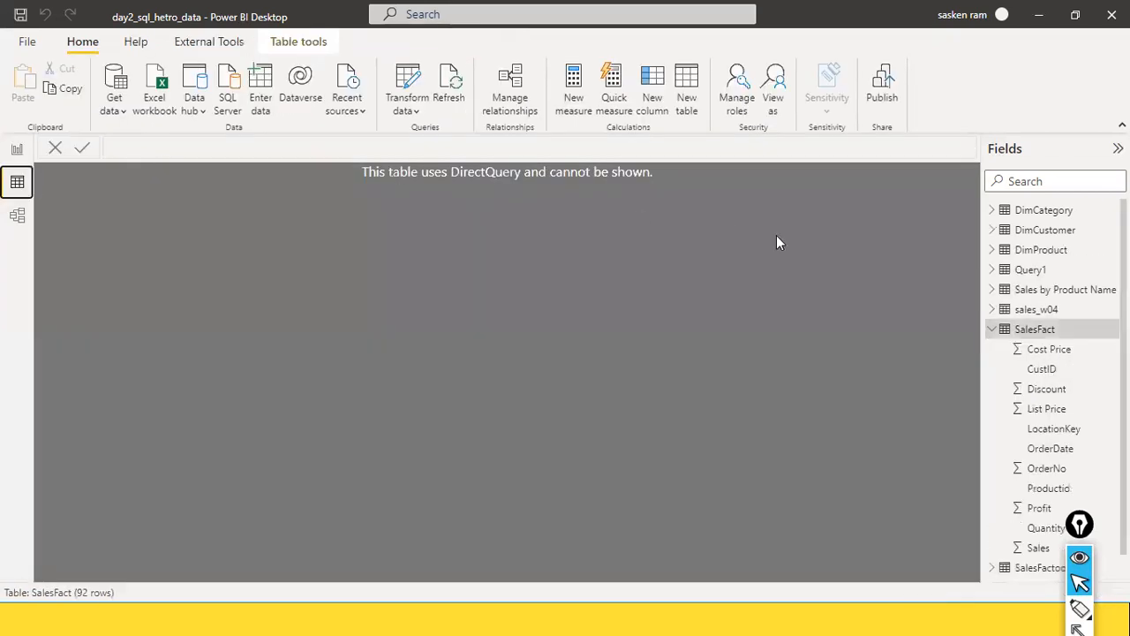
left_click(1026, 270)
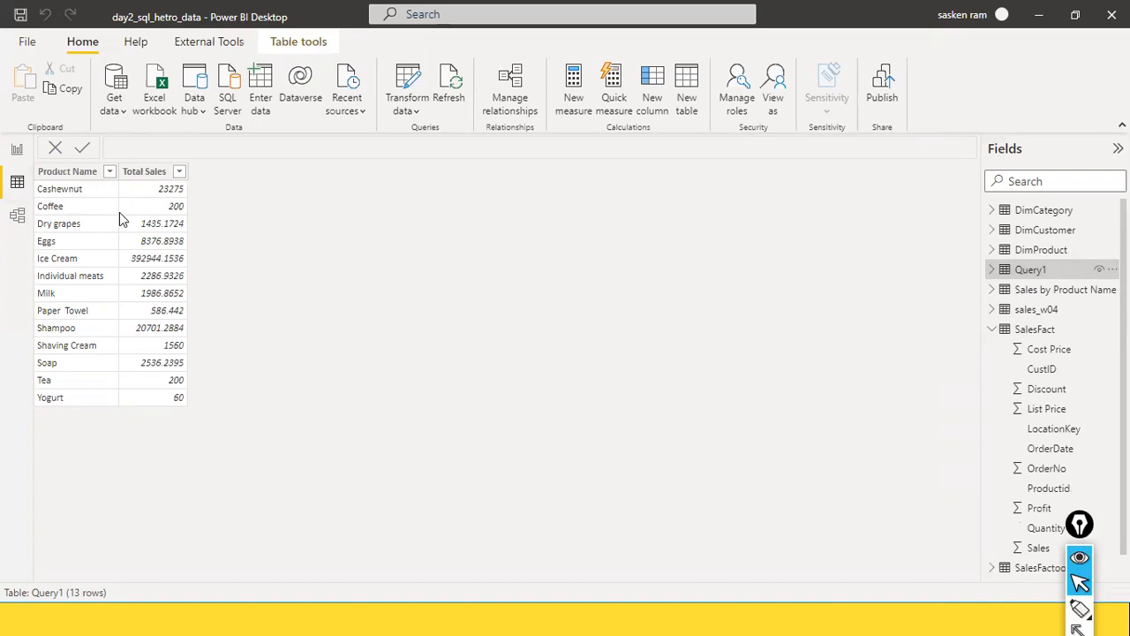
left_click(5, 155)
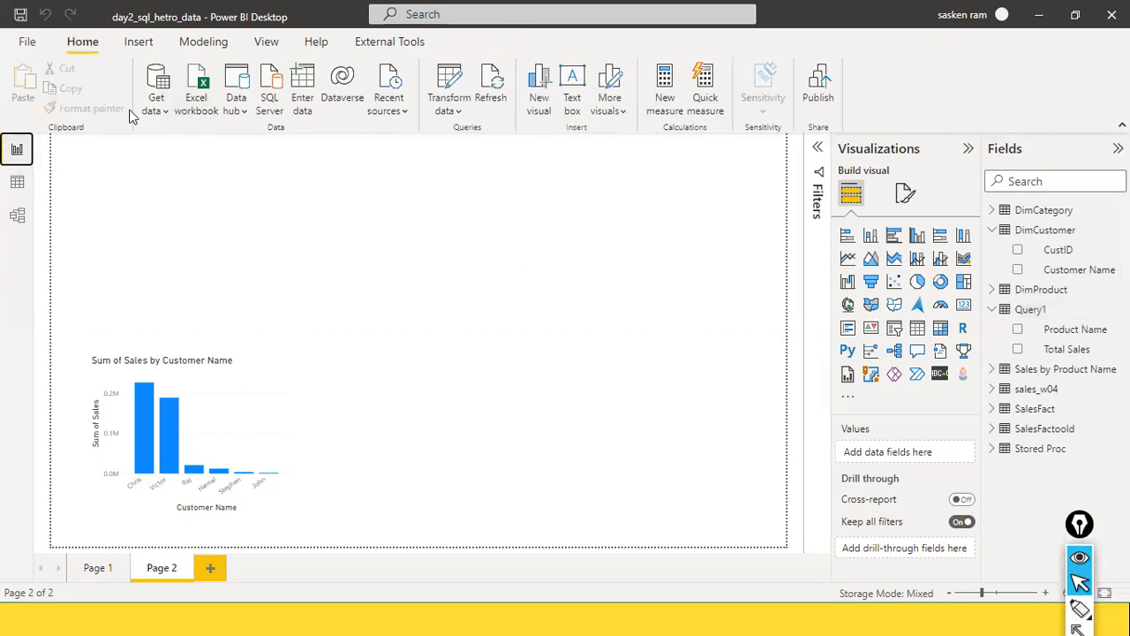
Start another SQL Server connection in DirectQuery mode to server DESKTOP-8KBBDN3\SQLEXPRESS and database Marketing, with the advanced options expanded.
left_click(163, 111)
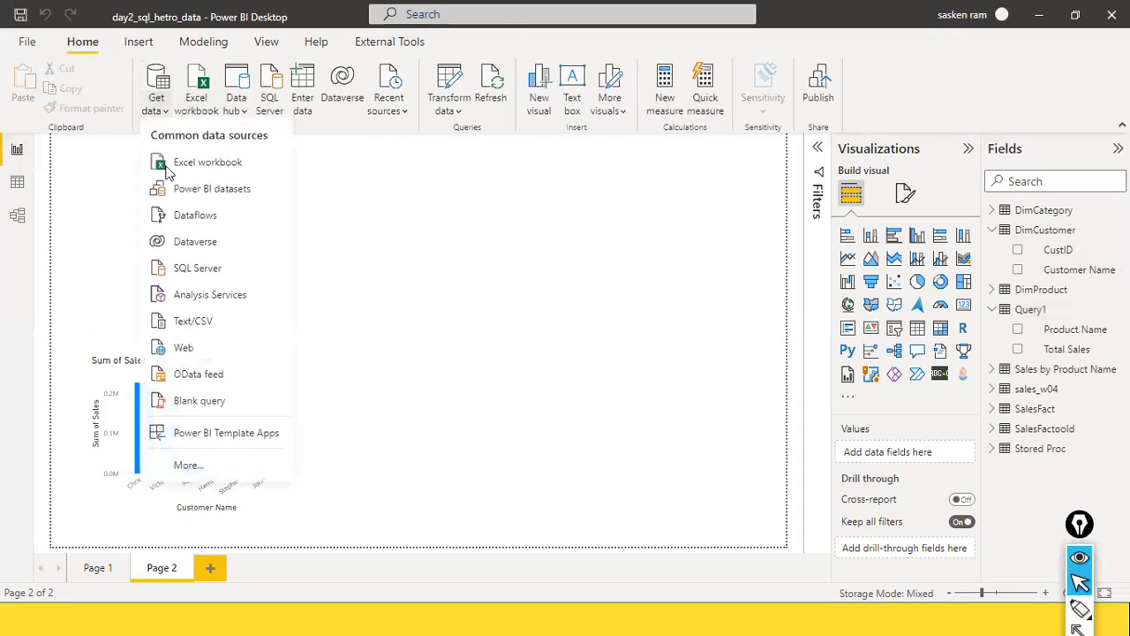
left_click(212, 271)
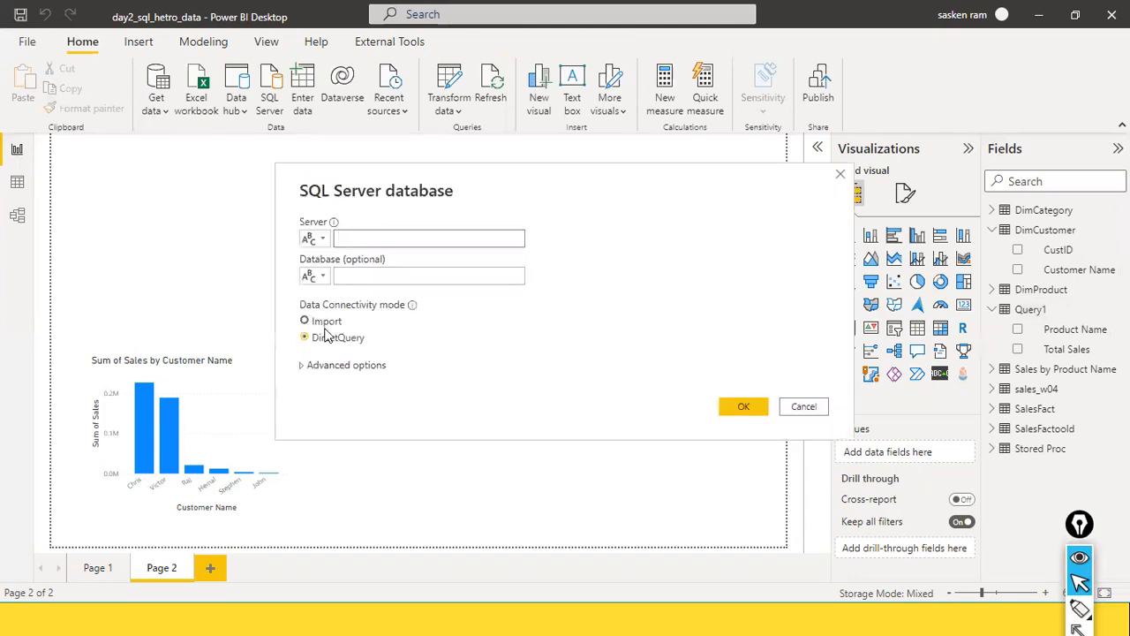
left_click(308, 368)
left_click(315, 374)
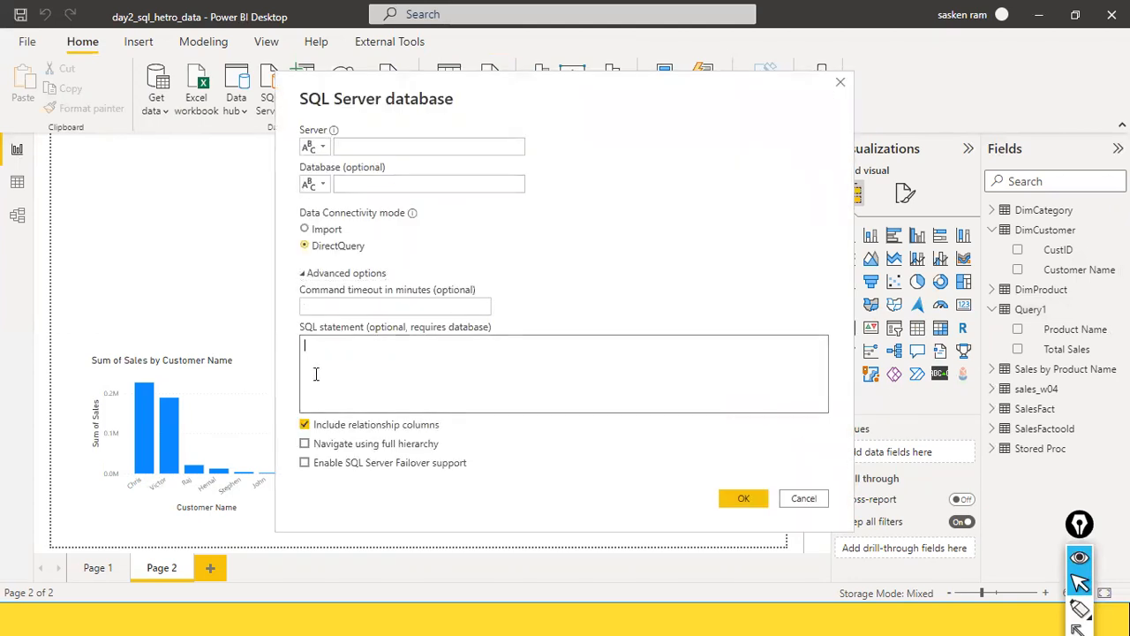
key("ctrl+v")
key("ctrl+z")
left_click(364, 147)
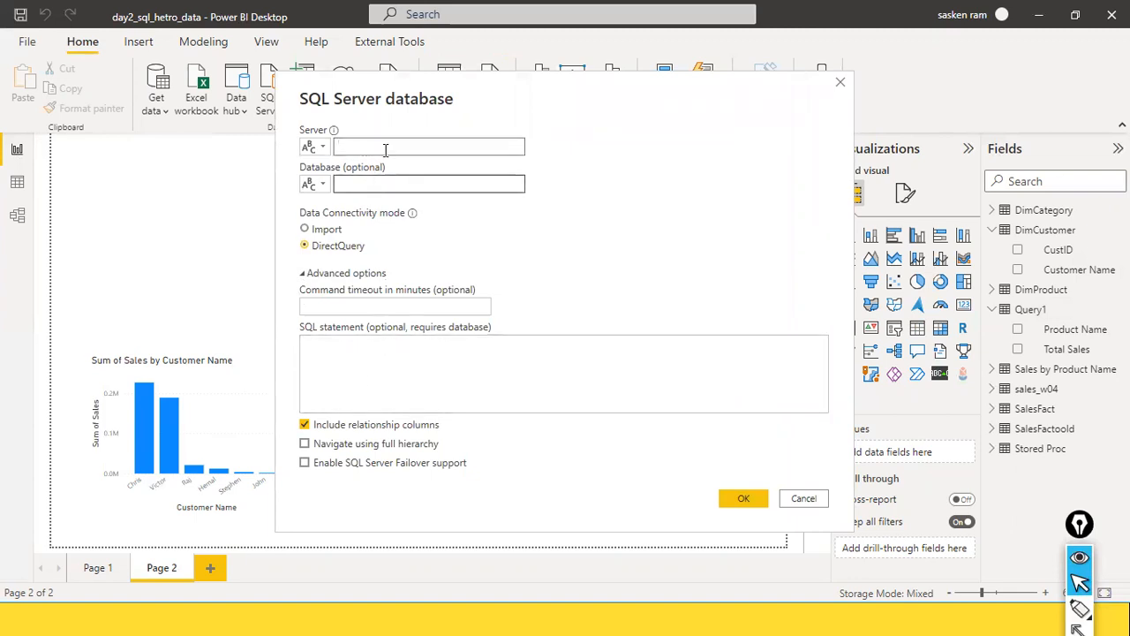
key("ctrl+v")
left_click(372, 184)
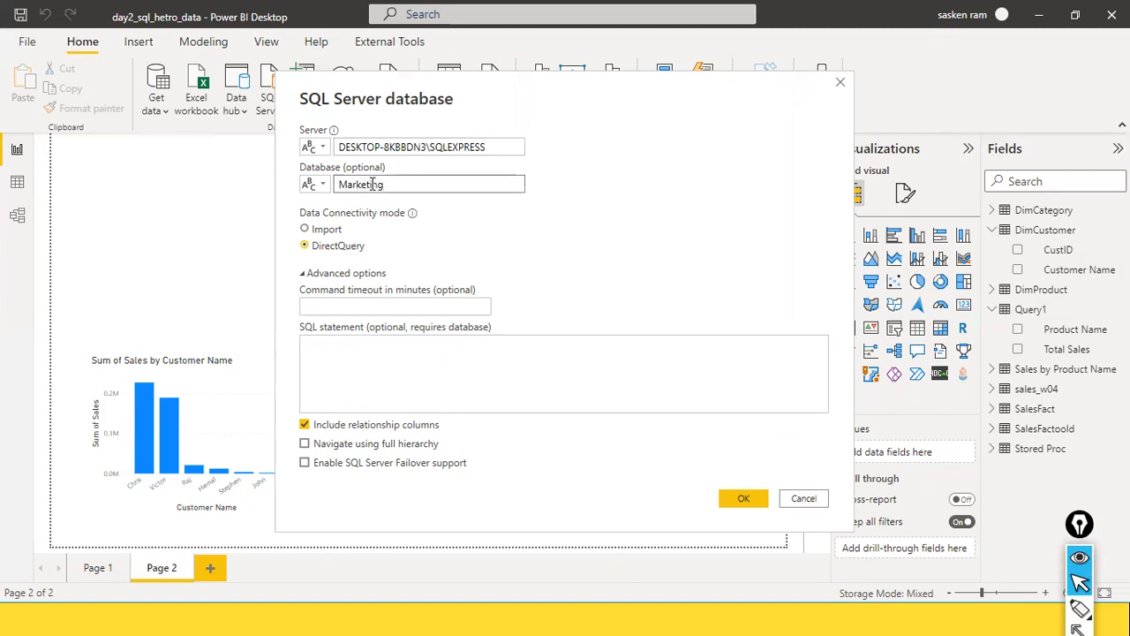
Copy the grouped product sales query from SQL Server Management Studio and paste it as the SQL statement of the DirectQuery connection.
left_click(327, 354)
key("alt+Tab")
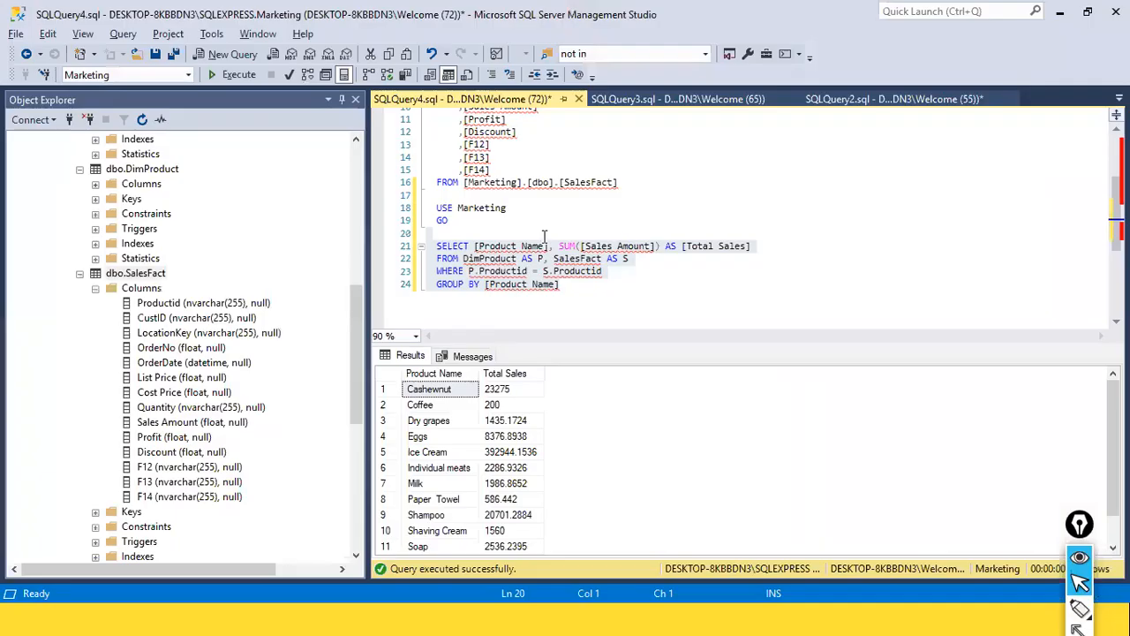
right_click(528, 265)
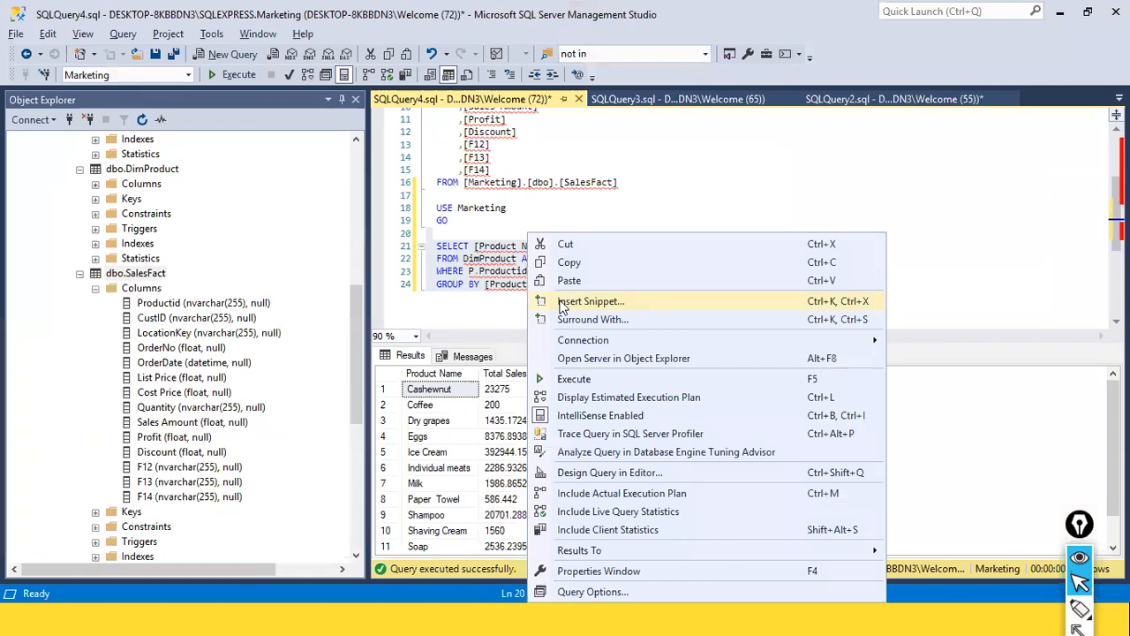
left_click(607, 261)
key("alt+Tab")
left_click(301, 363)
key("ctrl+v")
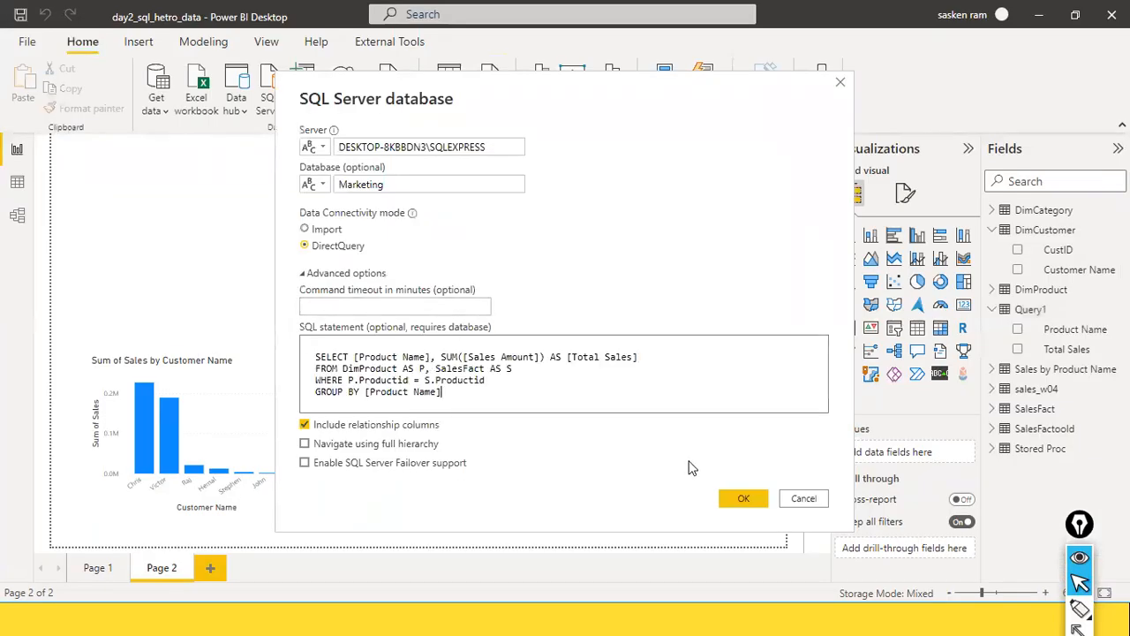
Submit the DirectQuery SQL statement, load the previewed product sales result into the model and expand the fields of Query2.
left_click(745, 499)
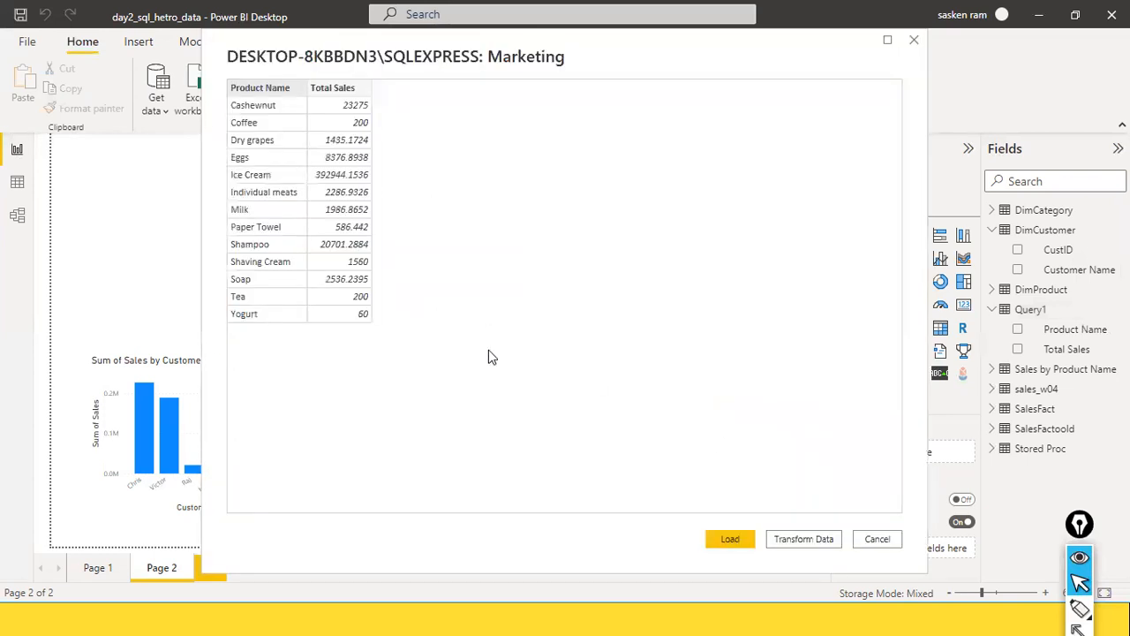
left_click(726, 541)
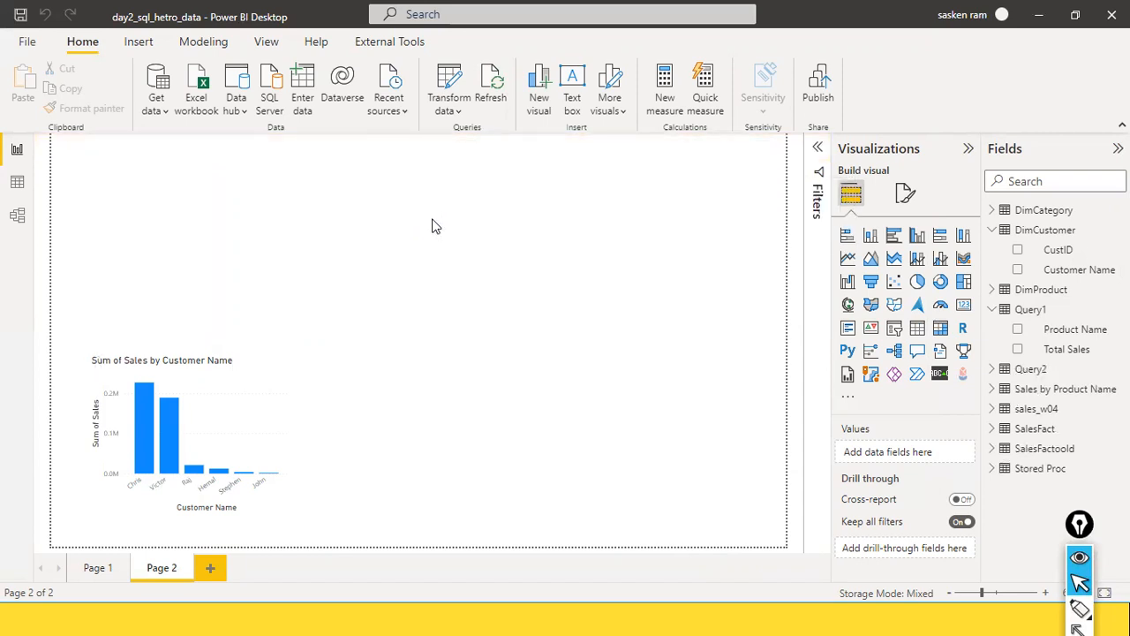
left_click(991, 370)
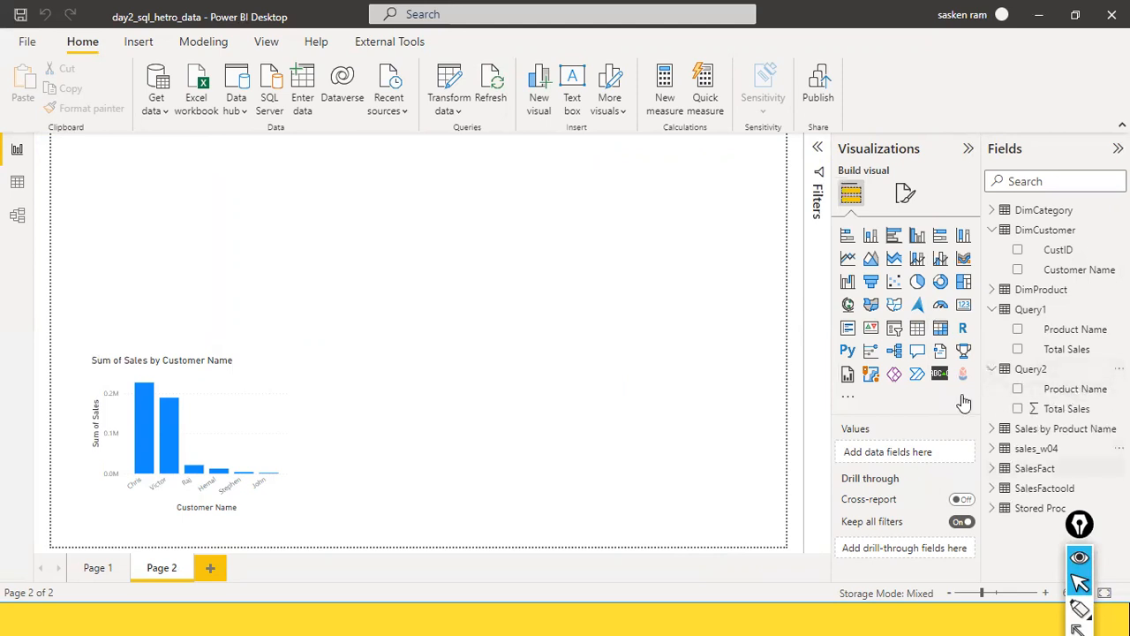
Compare how the imported Query1 table and the DirectQuery Query2 table appear in the data view.
left_click(17, 183)
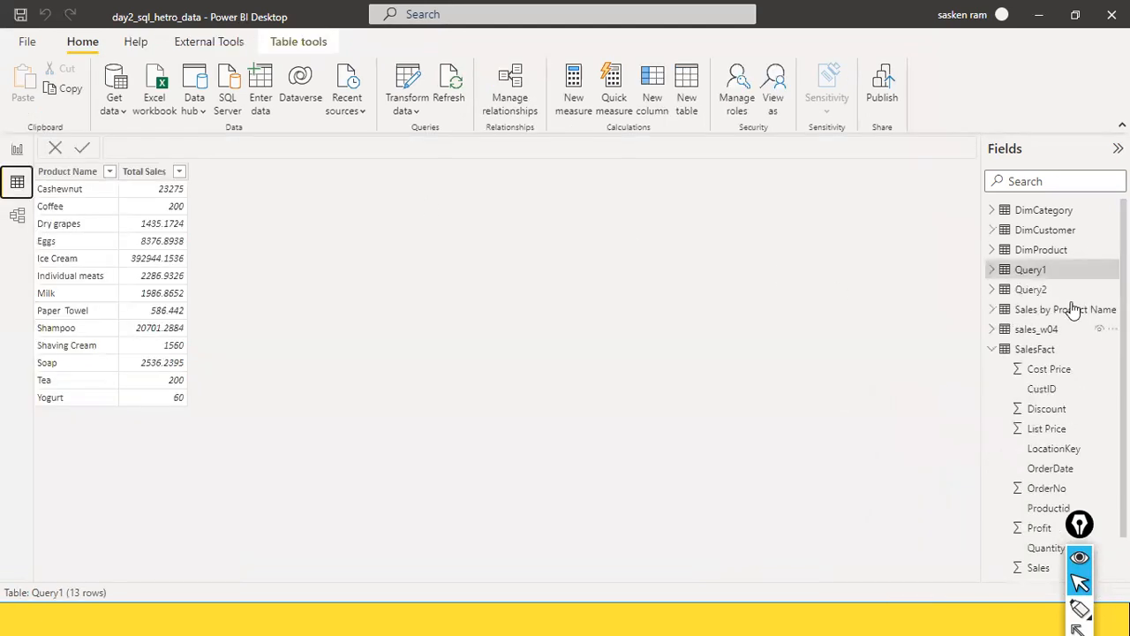
left_click(1042, 291)
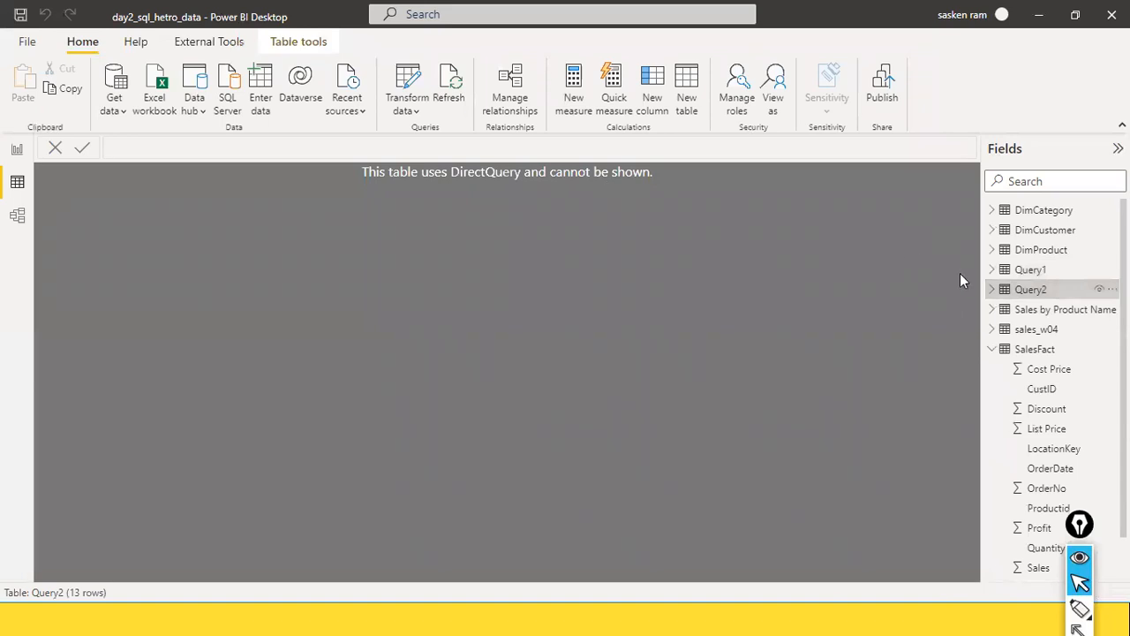
left_click(1027, 270)
left_click(16, 149)
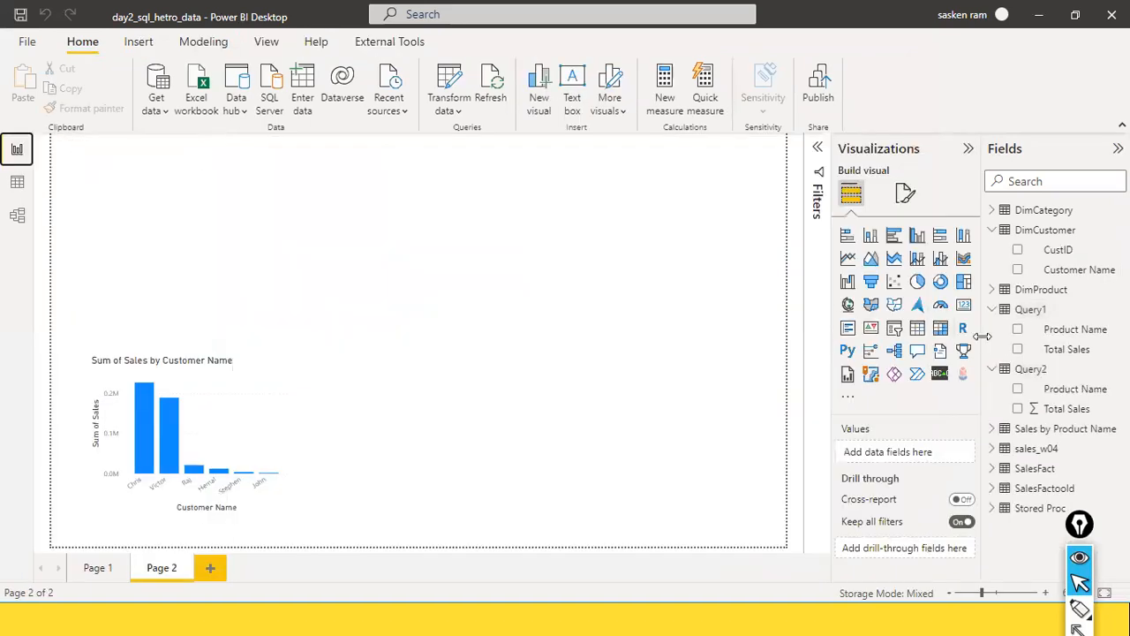
left_click(1031, 370)
left_click(17, 182)
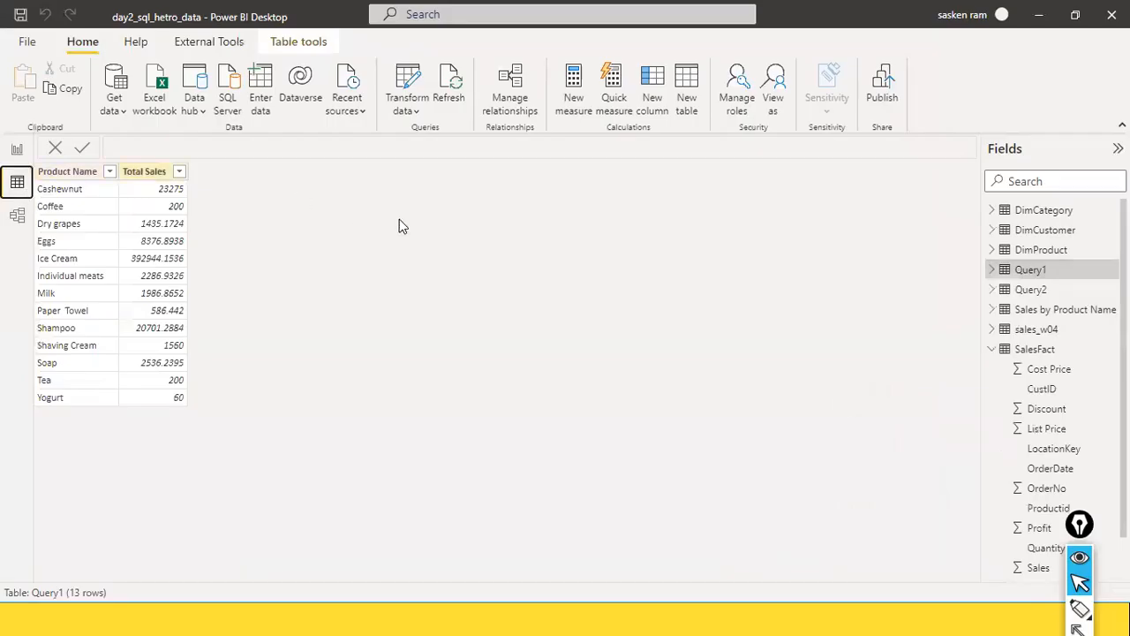
left_click(1024, 291)
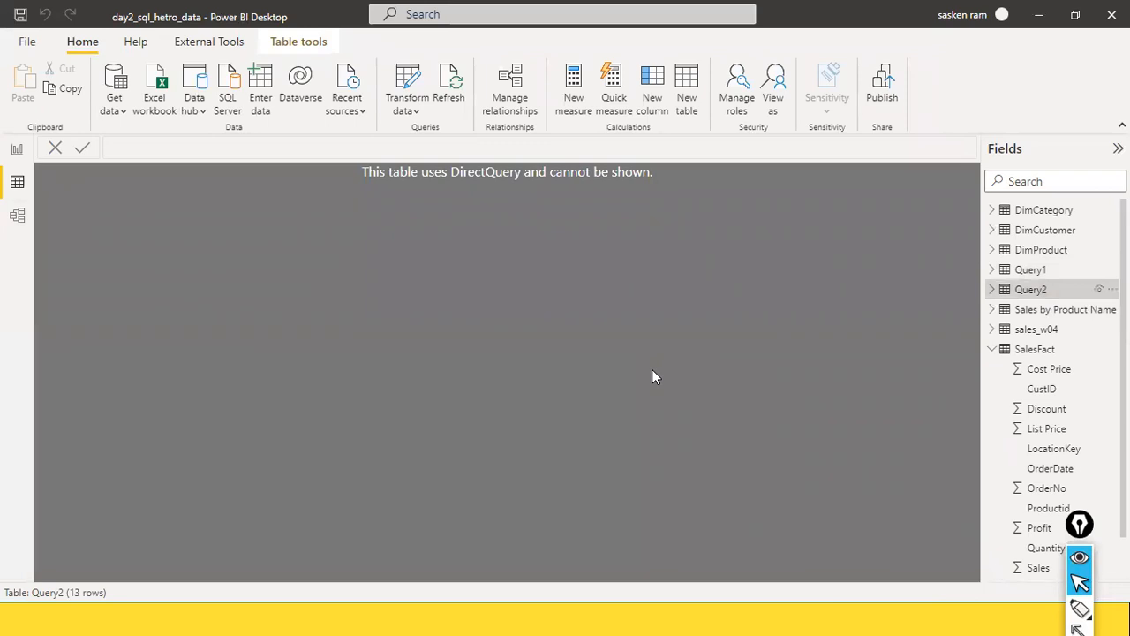
left_click(1007, 269)
Compare the source query and SalesFact table in SQL Server Management Studio with the Query1 and Query2 tables in Power BI.
key("alt+Tab")
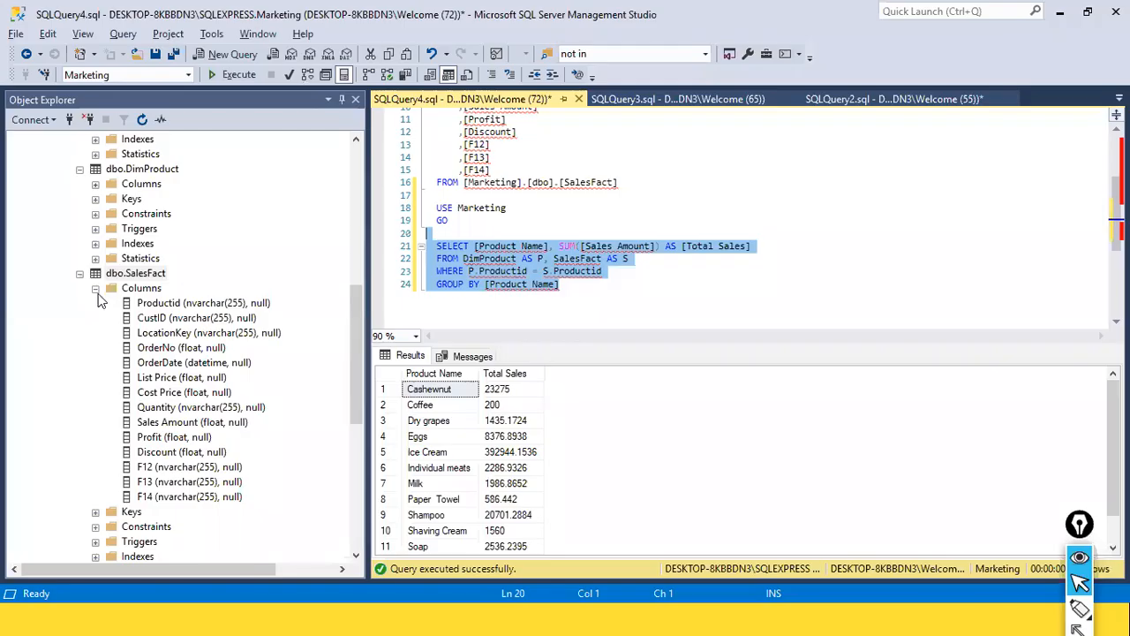
left_click(718, 313)
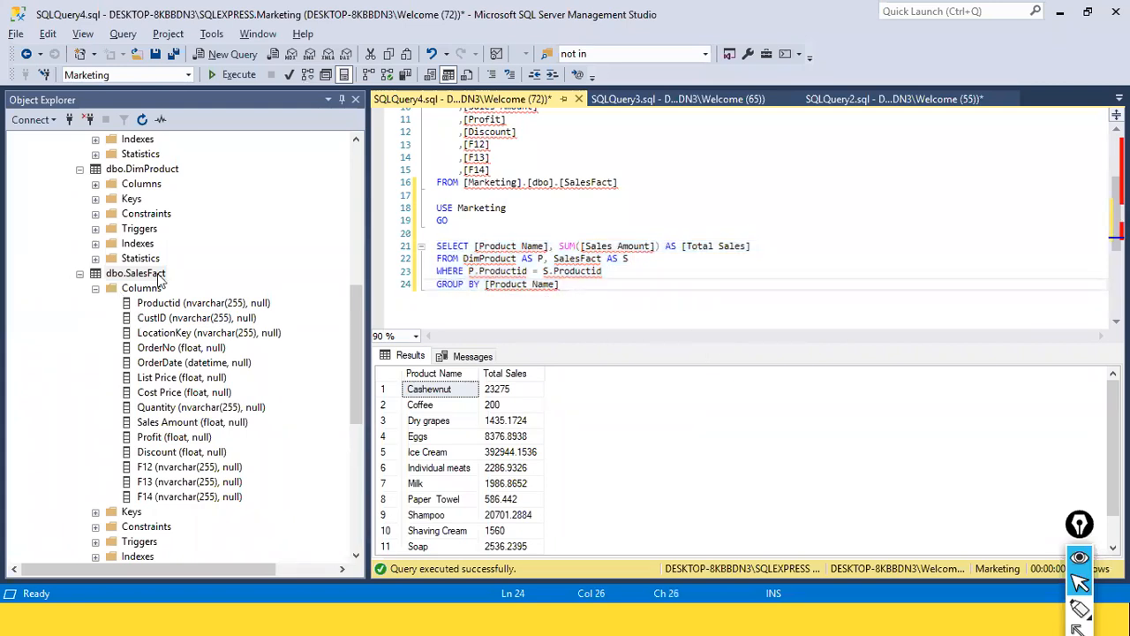
key("alt+Tab")
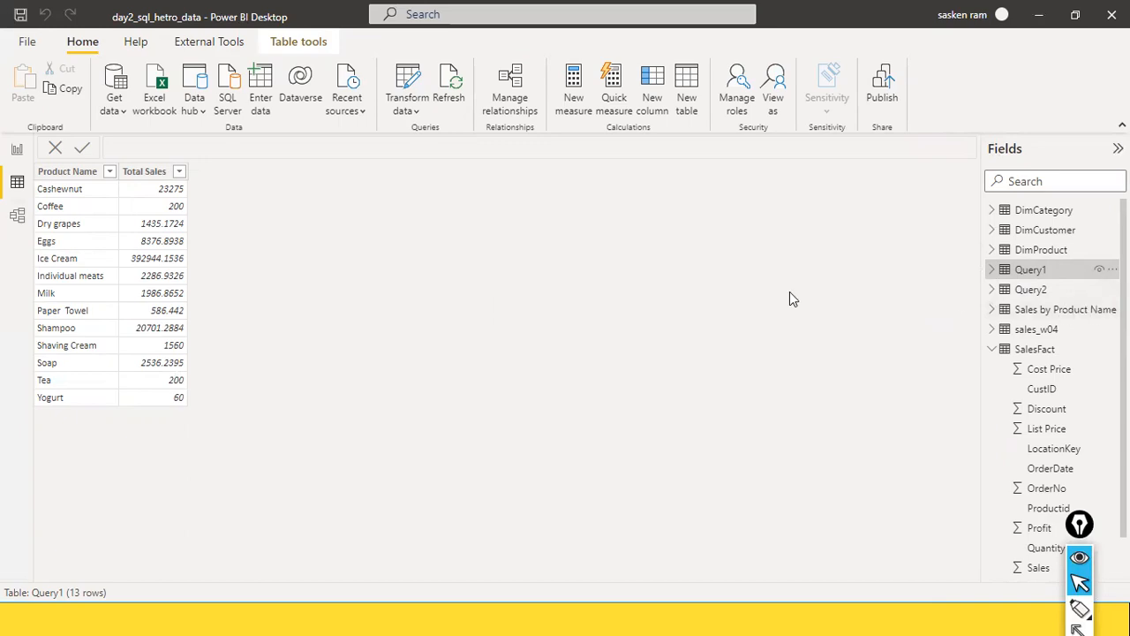
key("alt+Tab")
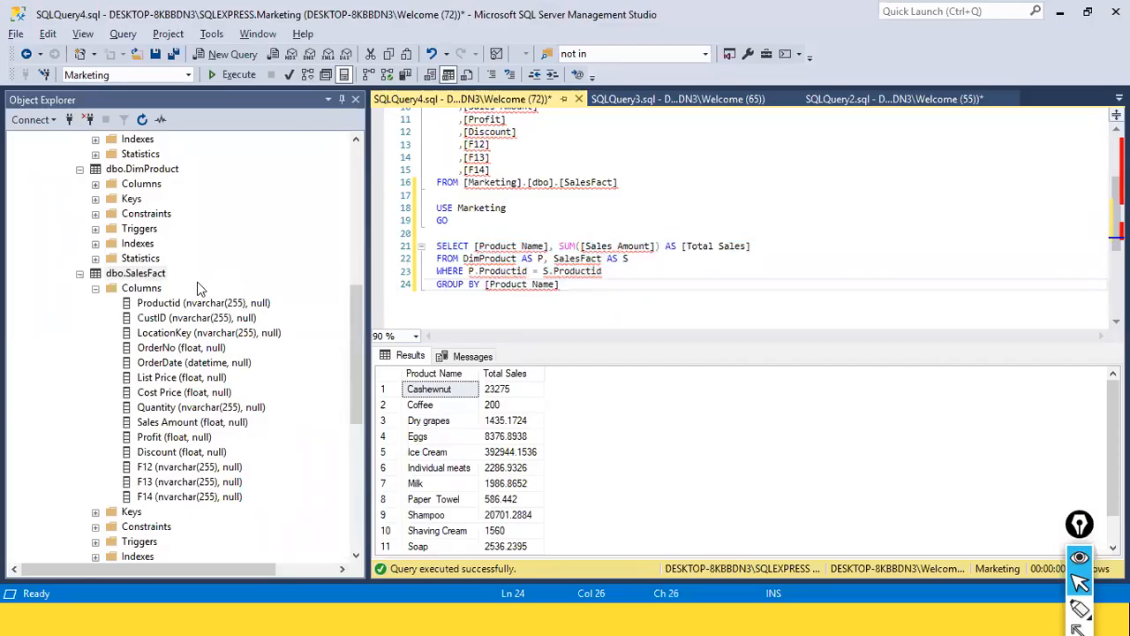
key("alt+Tab")
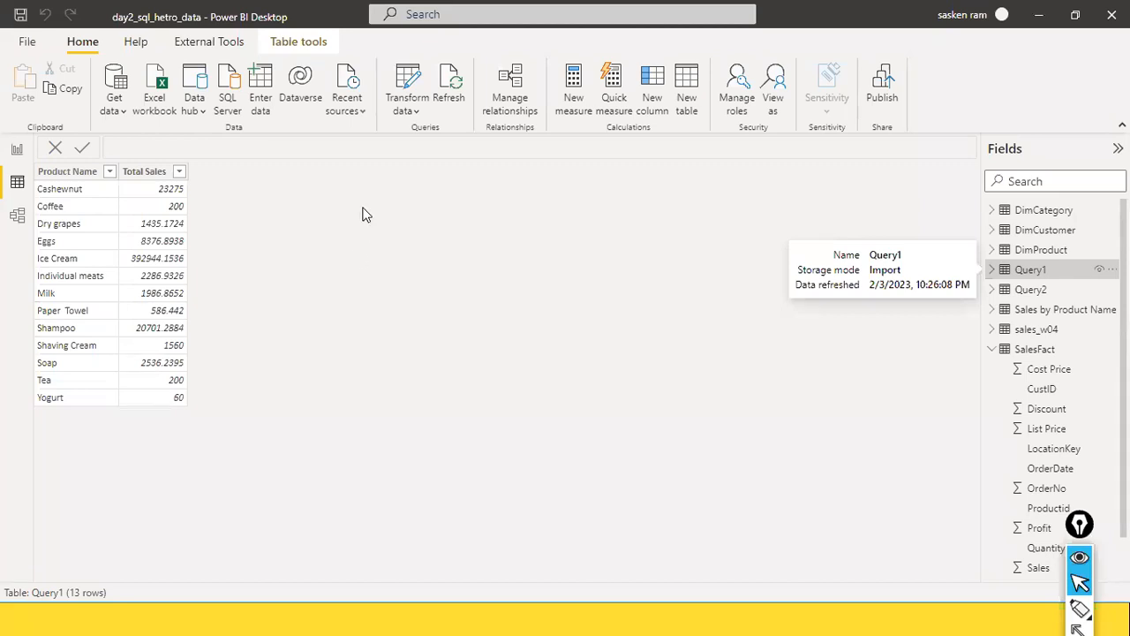
left_click(1025, 291)
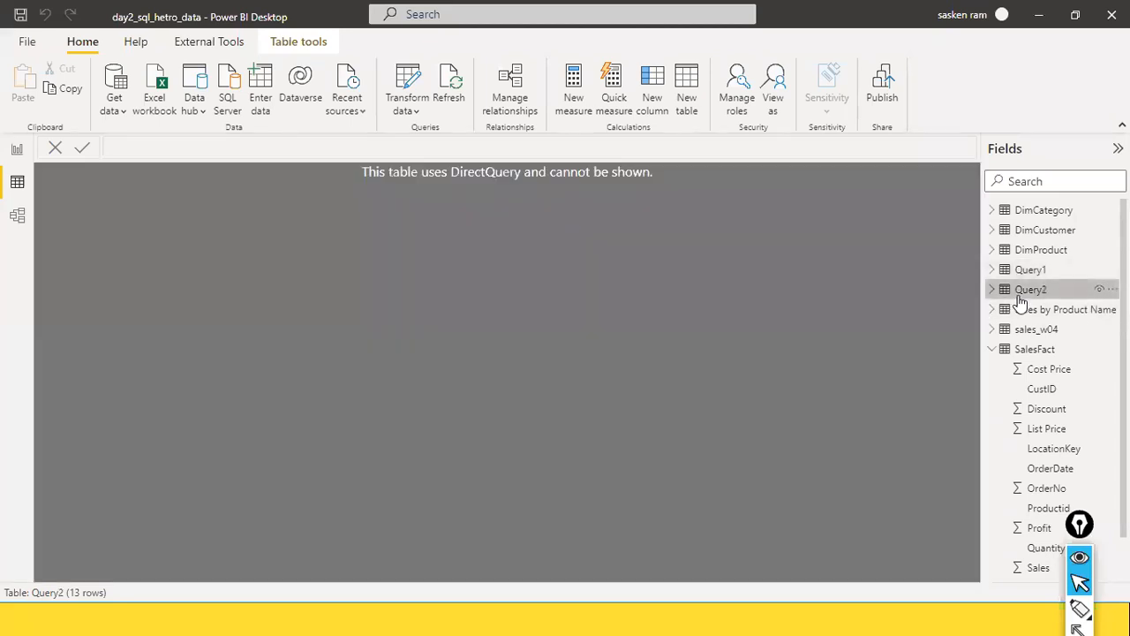
key("alt+Tab")
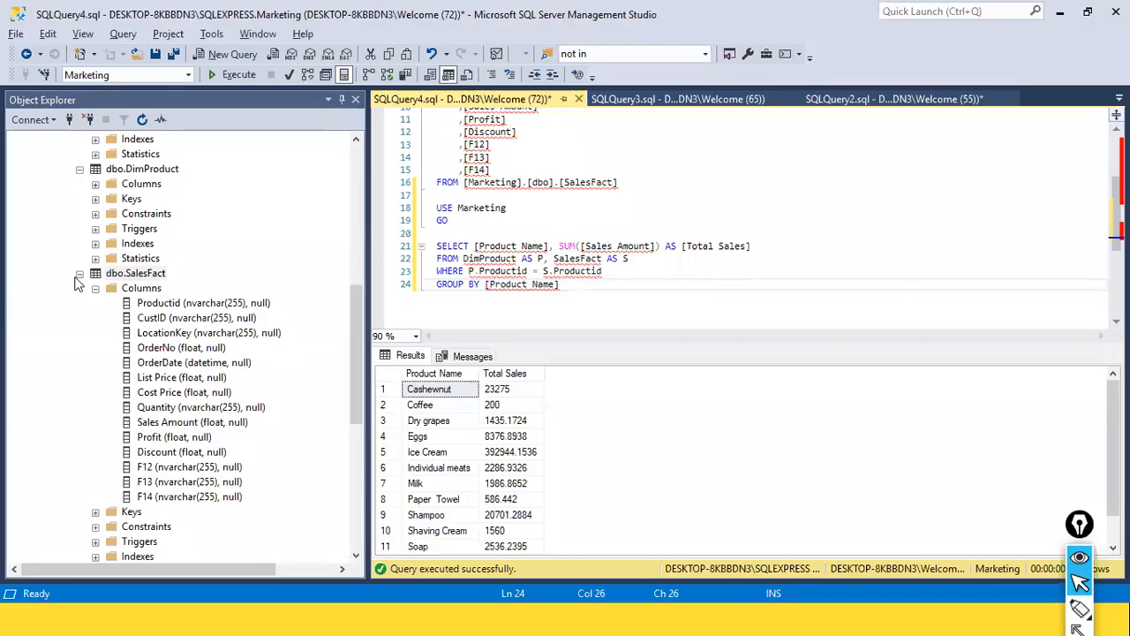
key("alt+Tab")
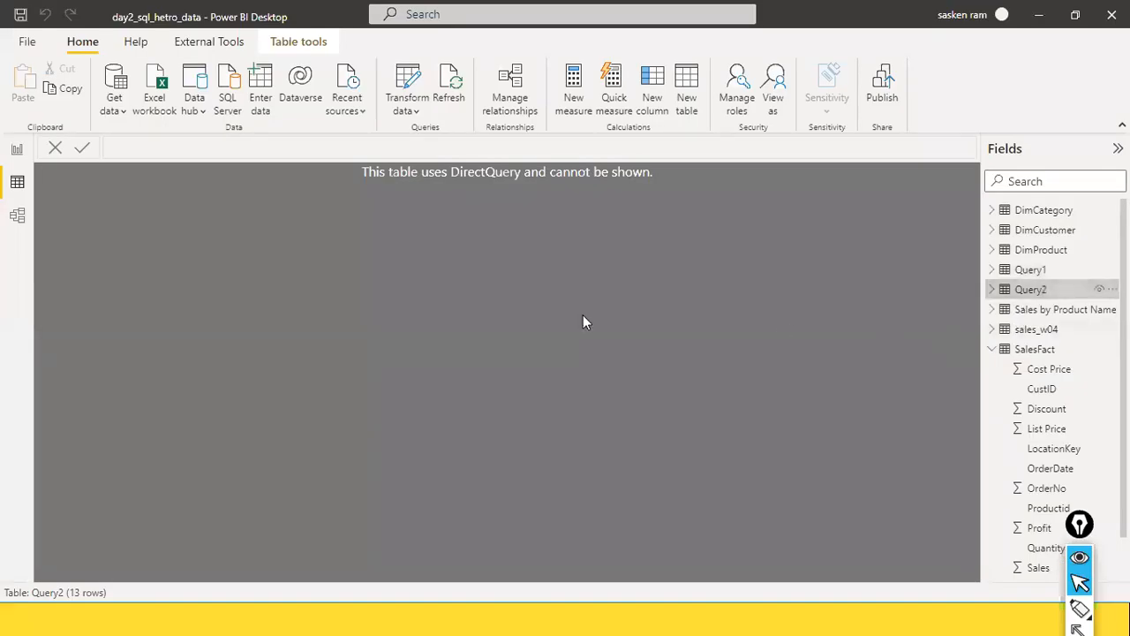
key("alt+Tab")
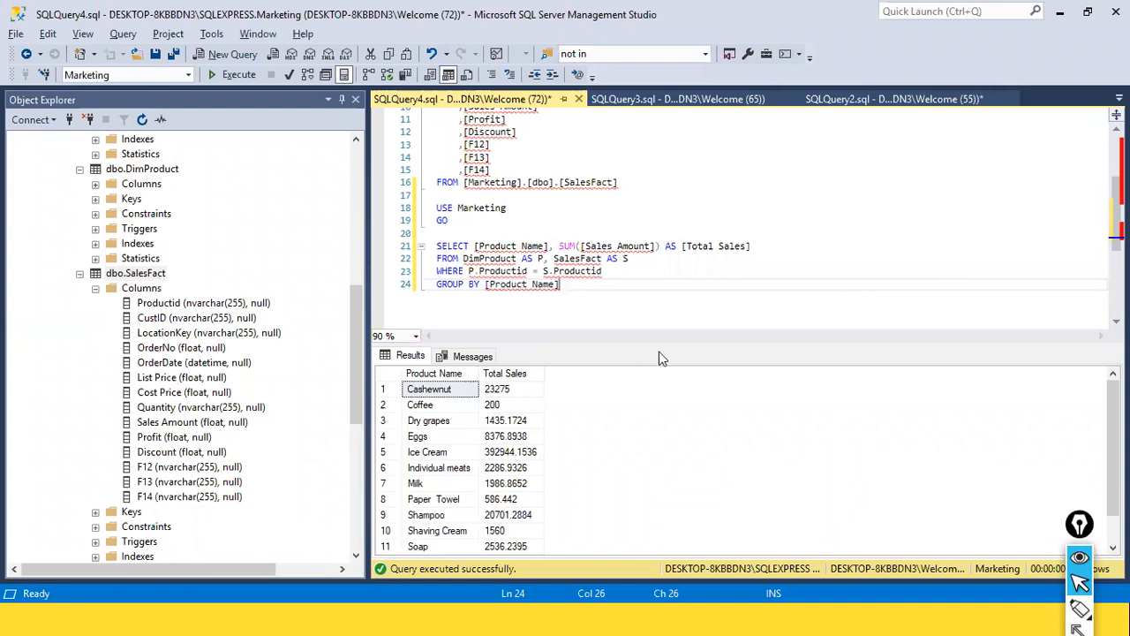
key("alt+Tab")
key("alt+Tab")
key("Tab")
key("alt+Tab")
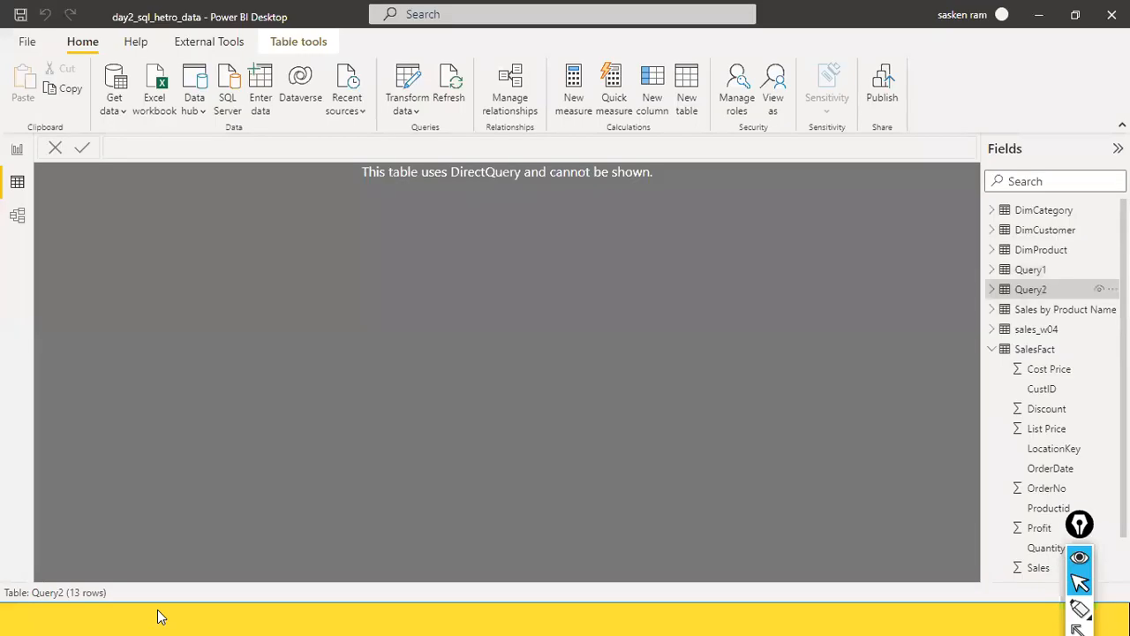
Return to the report view and open a new SQL Server database connection.
left_click(17, 150)
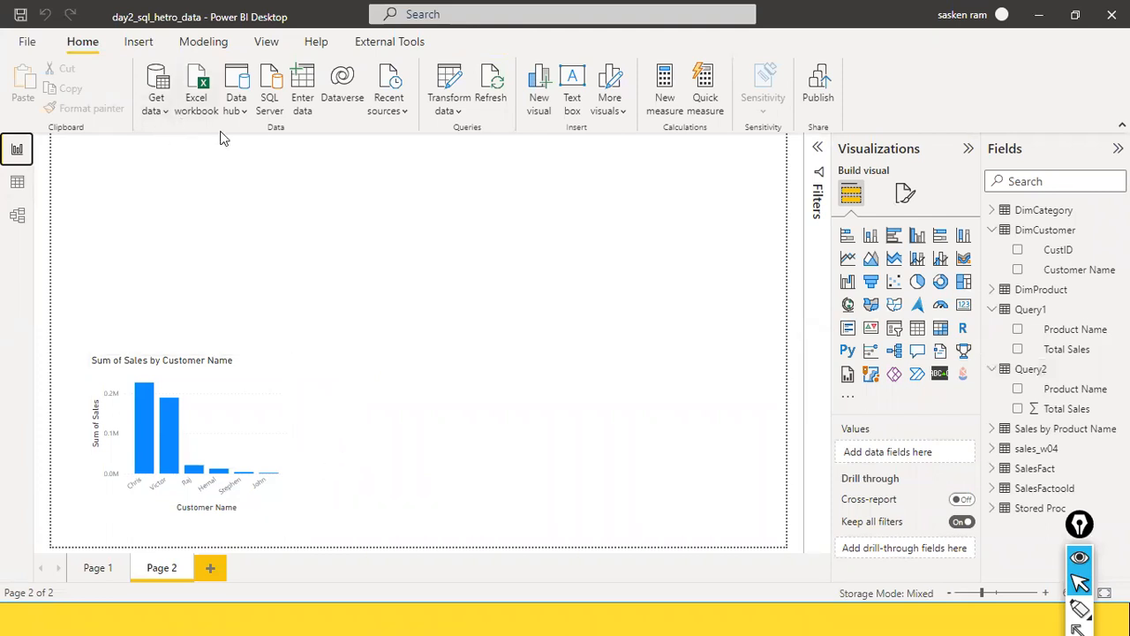
left_click(157, 110)
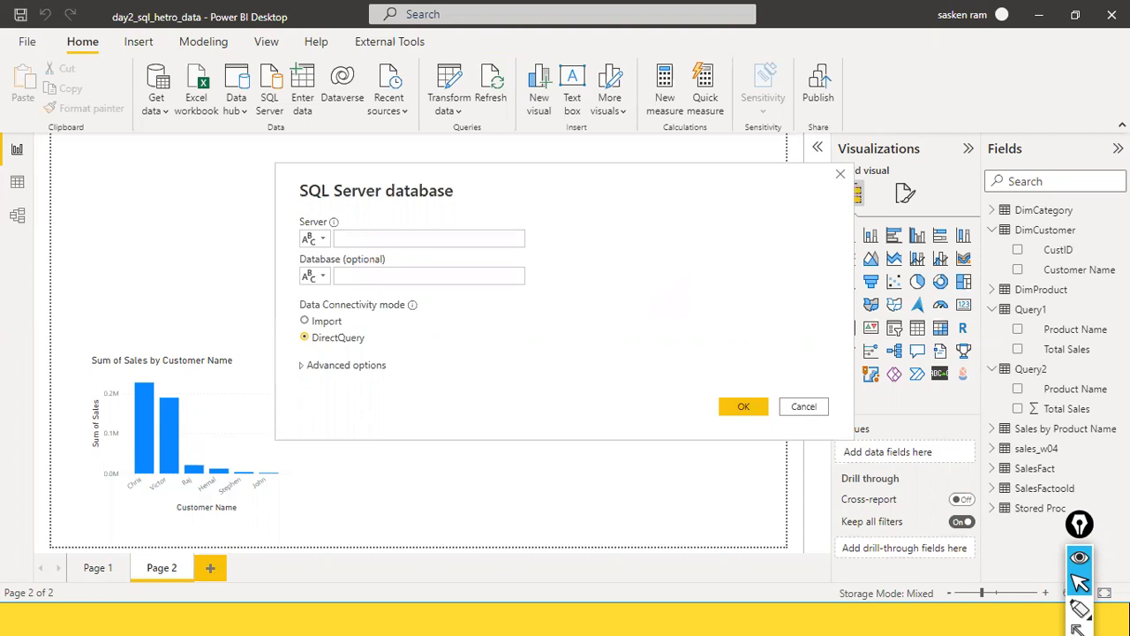
Switch to SQL Server Management Studio and examine the product sales query's WHERE join condition, source tables and selected columns.
key("alt+Tab")
key("alt+Tab")
key("alt+Tab")
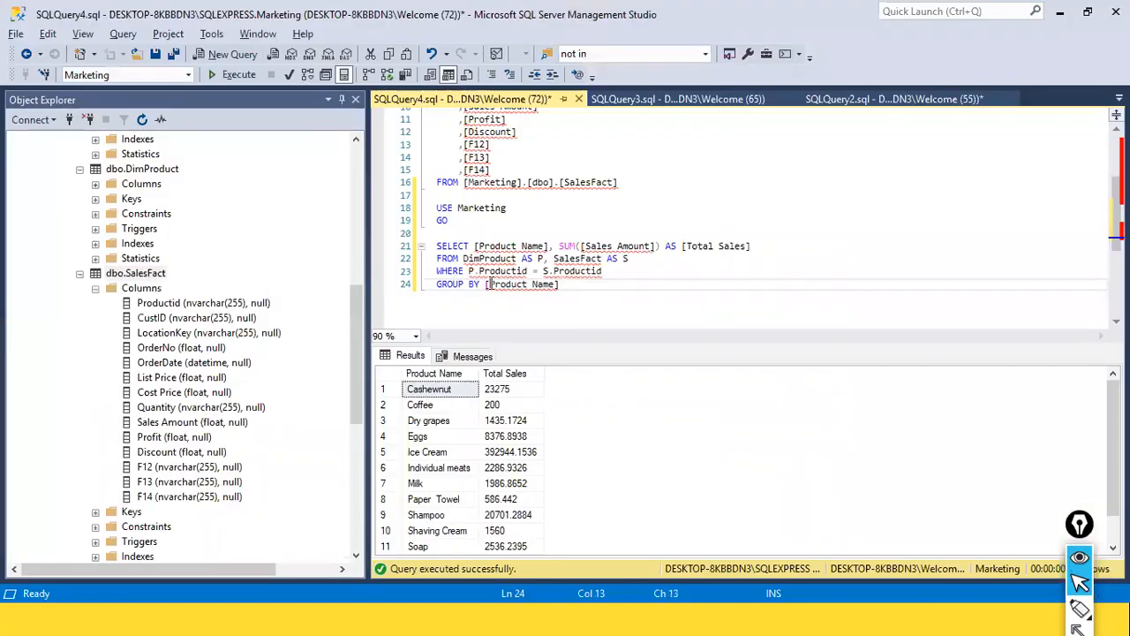
mouse_move(468, 271)
left_mouse_down()
mouse_move(570, 261)
mouse_move(464, 259)
mouse_move(618, 258)
mouse_move(602, 272)
mouse_move(629, 259)
mouse_move(597, 271)
mouse_move(447, 271)
left_mouse_up()
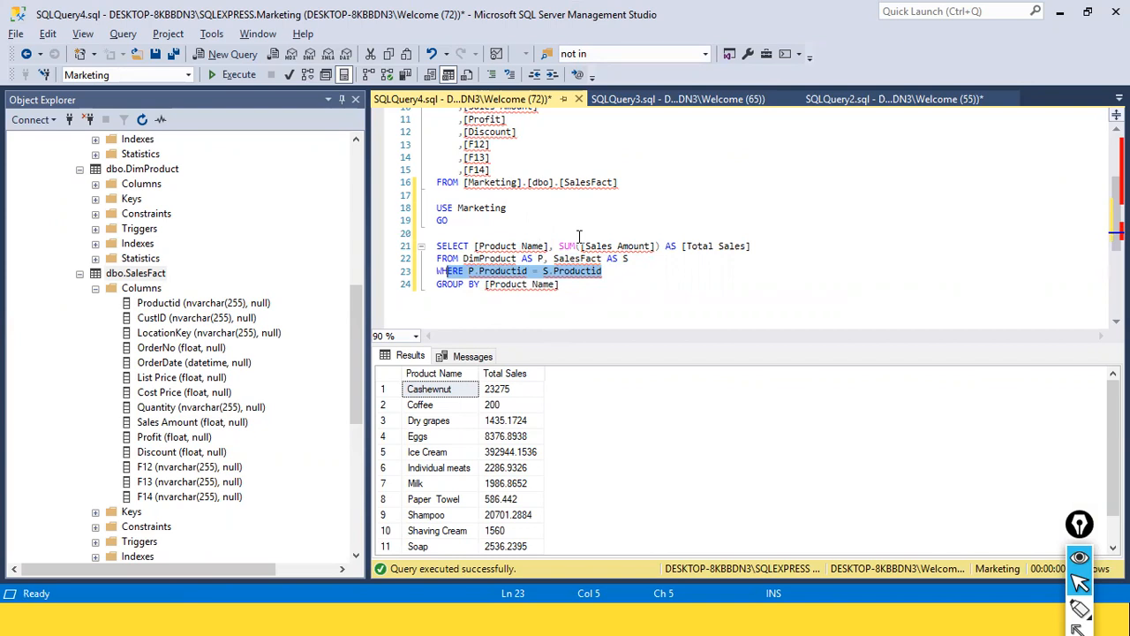
left_click(547, 261)
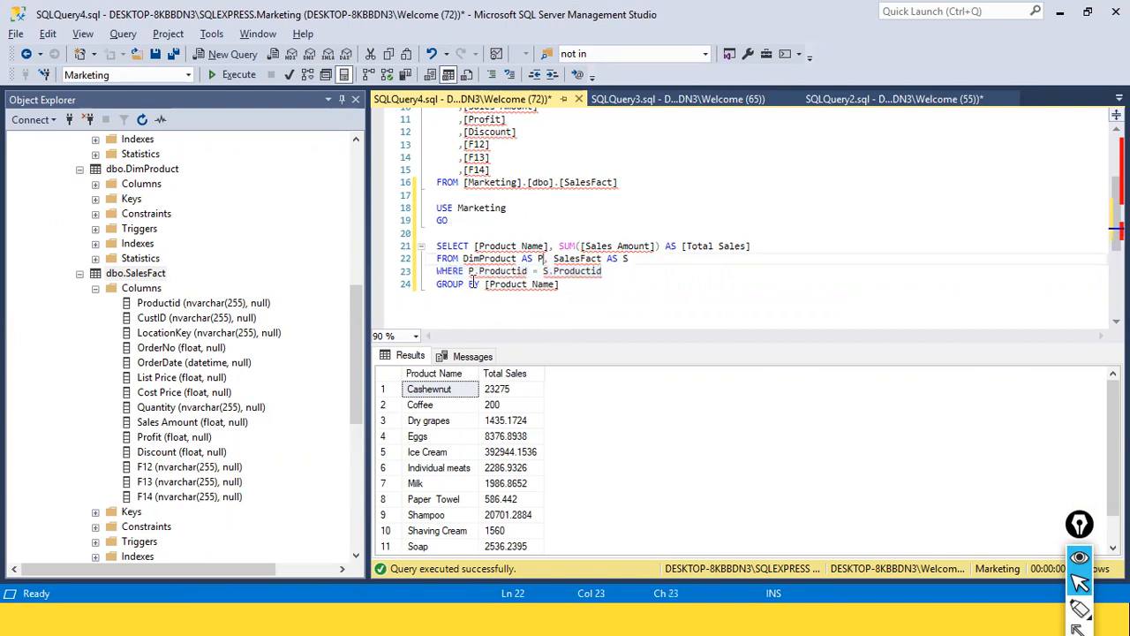
left_click_drag(462, 258, 622, 265)
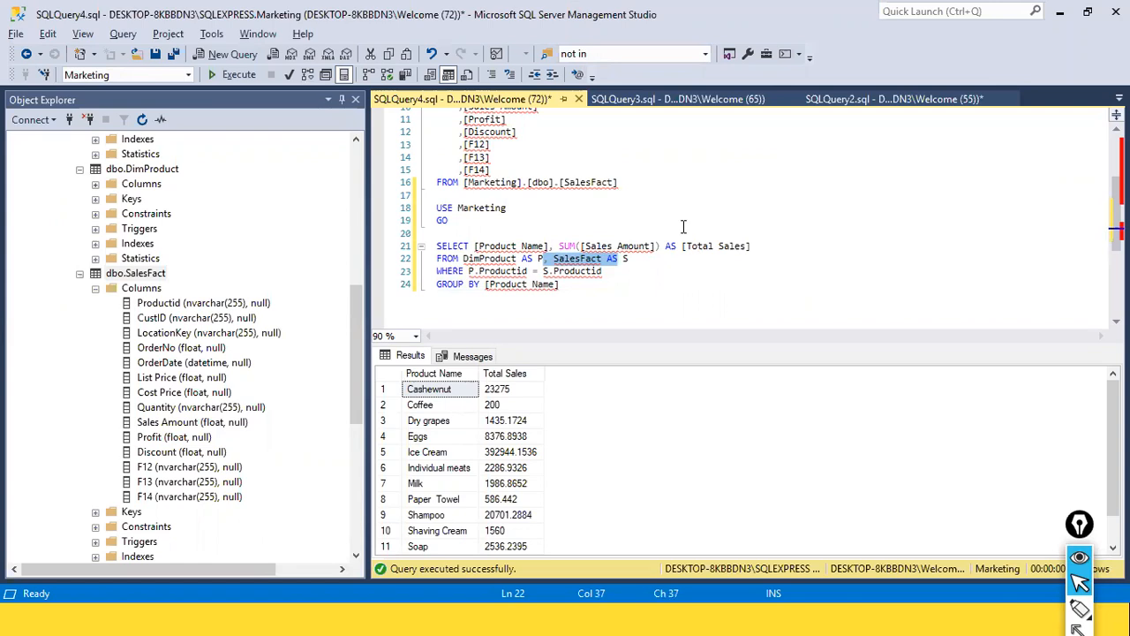
left_click(546, 260)
left_click(545, 246)
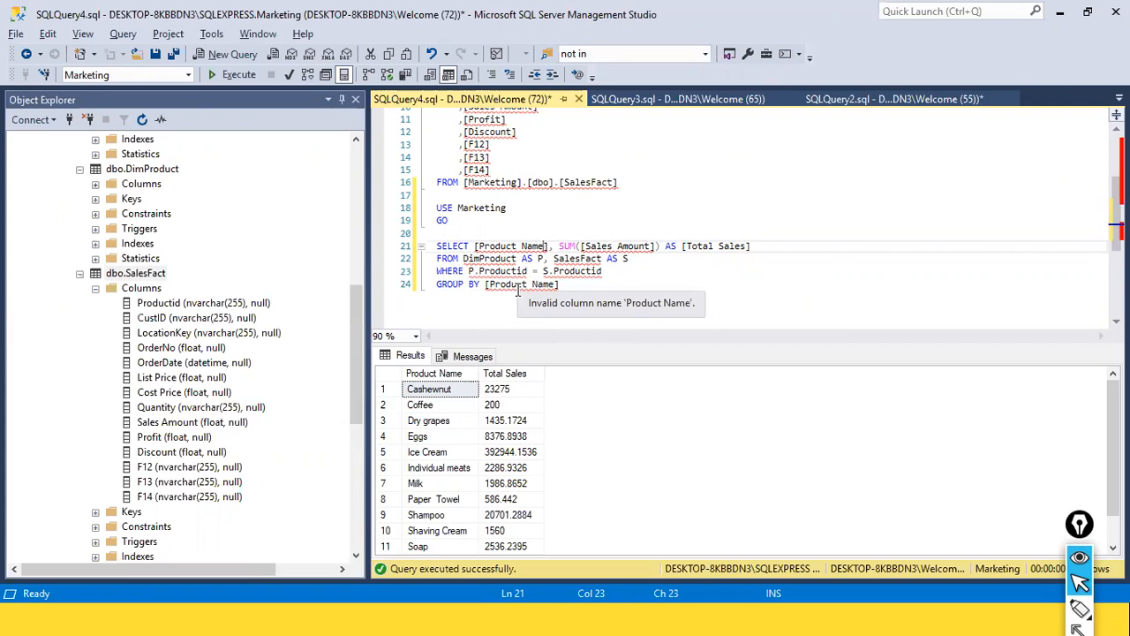
left_click(730, 290)
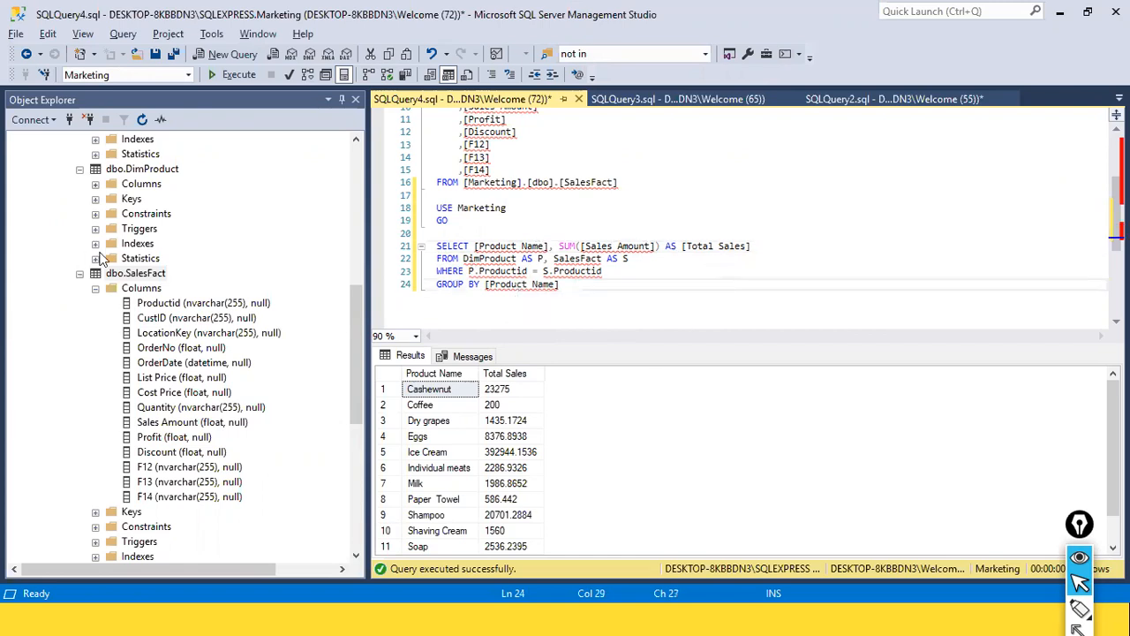
Review the Marketing database's tables and reread the complete grouped product sales query, including its join and GROUP BY clause.
scroll(100, 256, "up", 5)
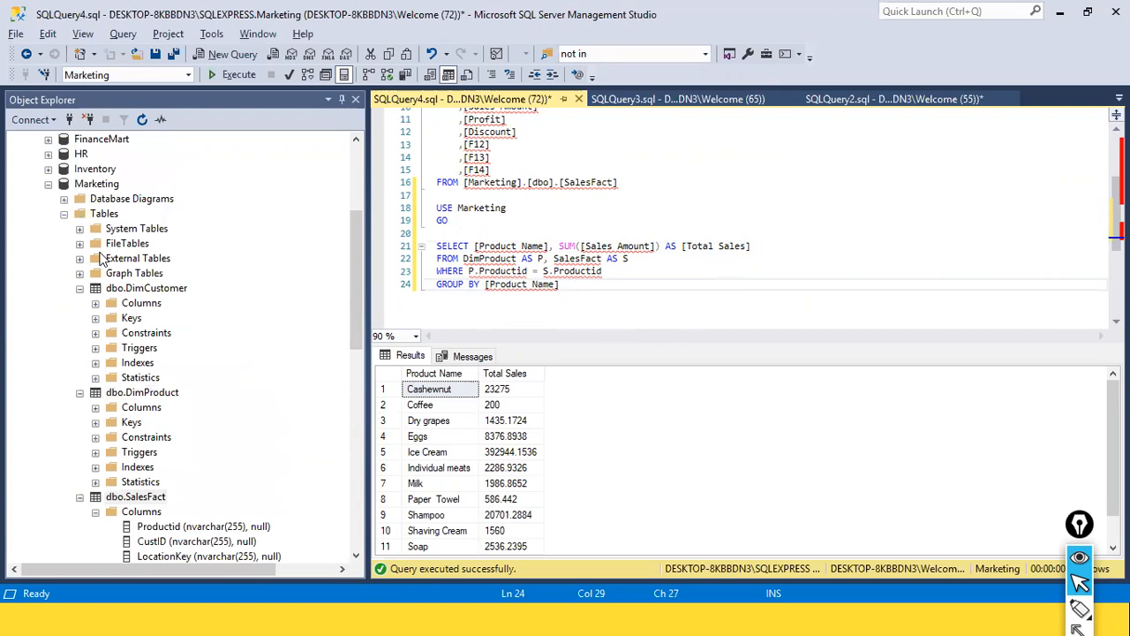
scroll(99, 256, "down", 1)
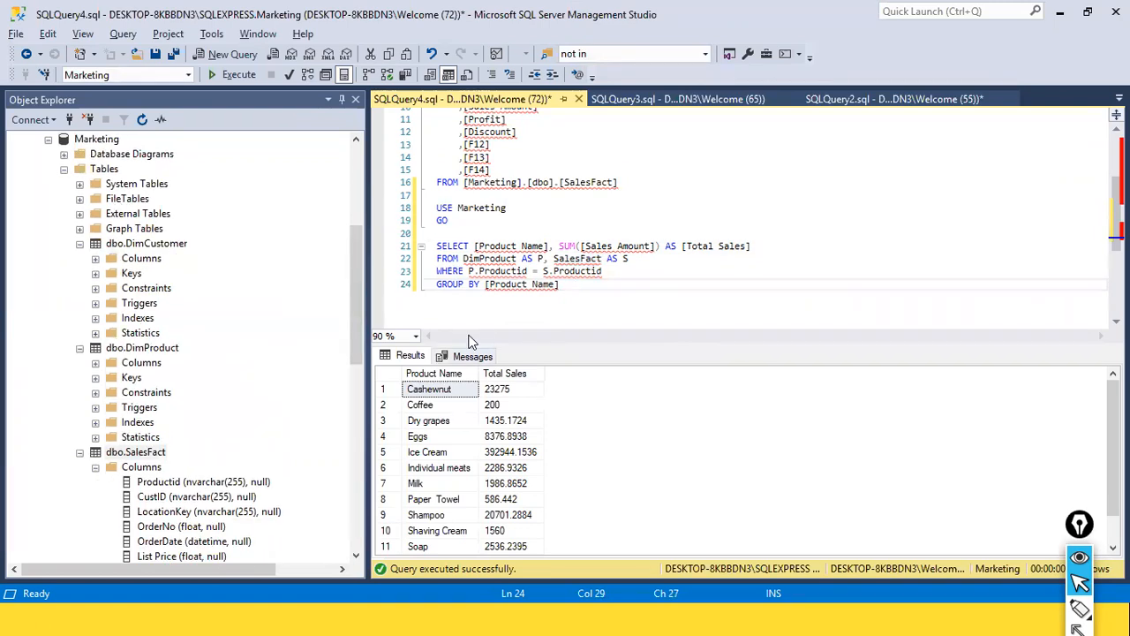
left_click(559, 301)
left_click_drag(586, 291, 428, 246)
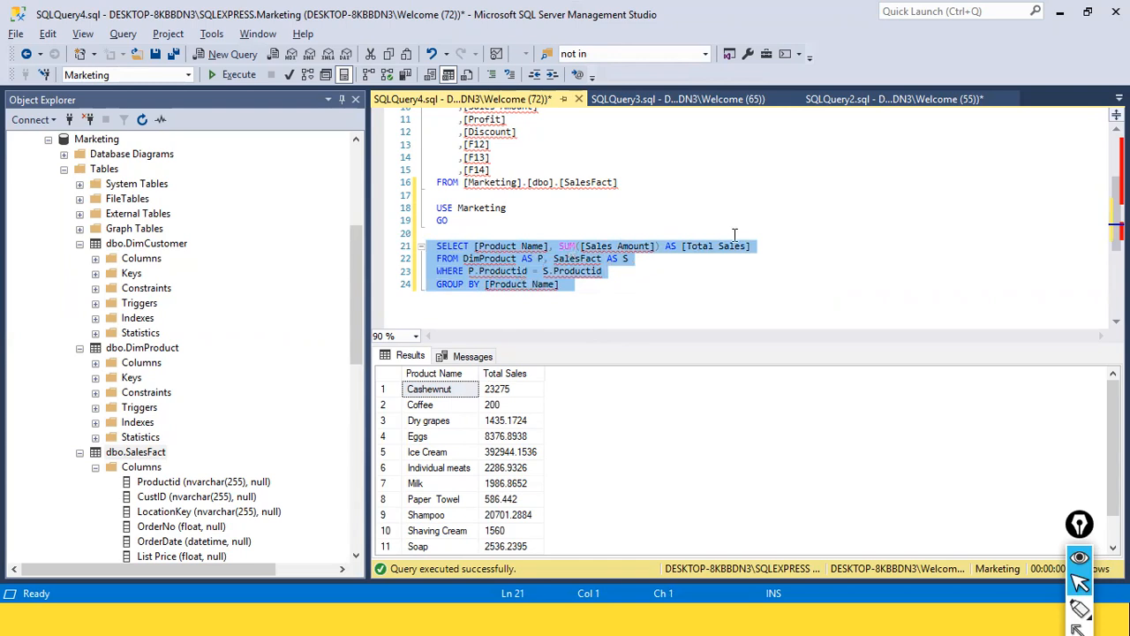
left_click(531, 297)
left_click(472, 258)
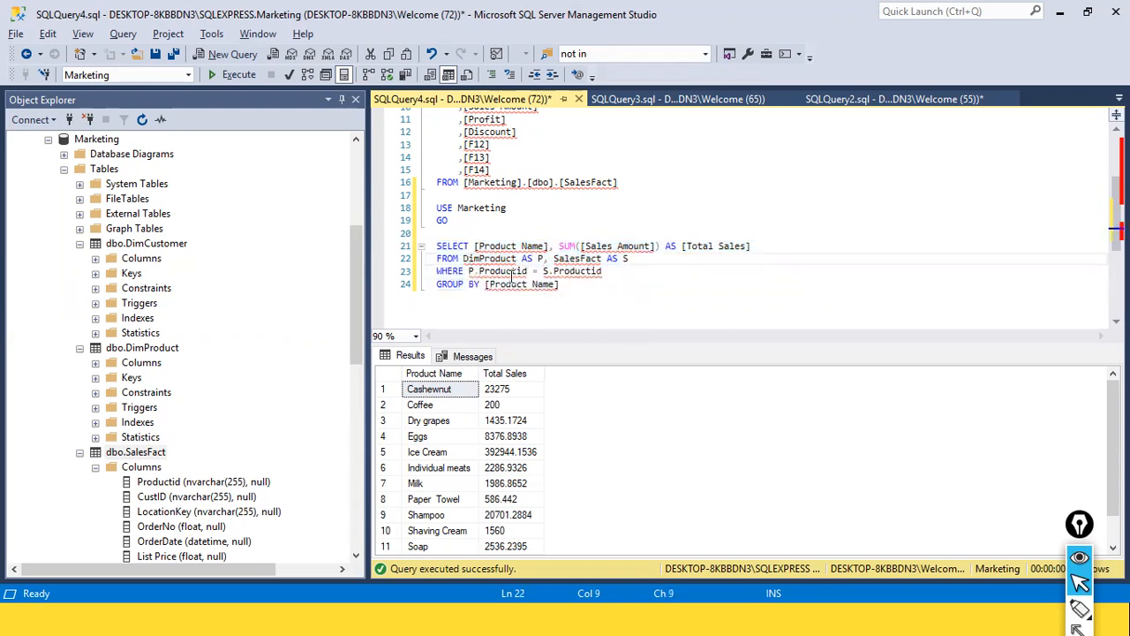
left_click_drag(468, 271, 655, 272)
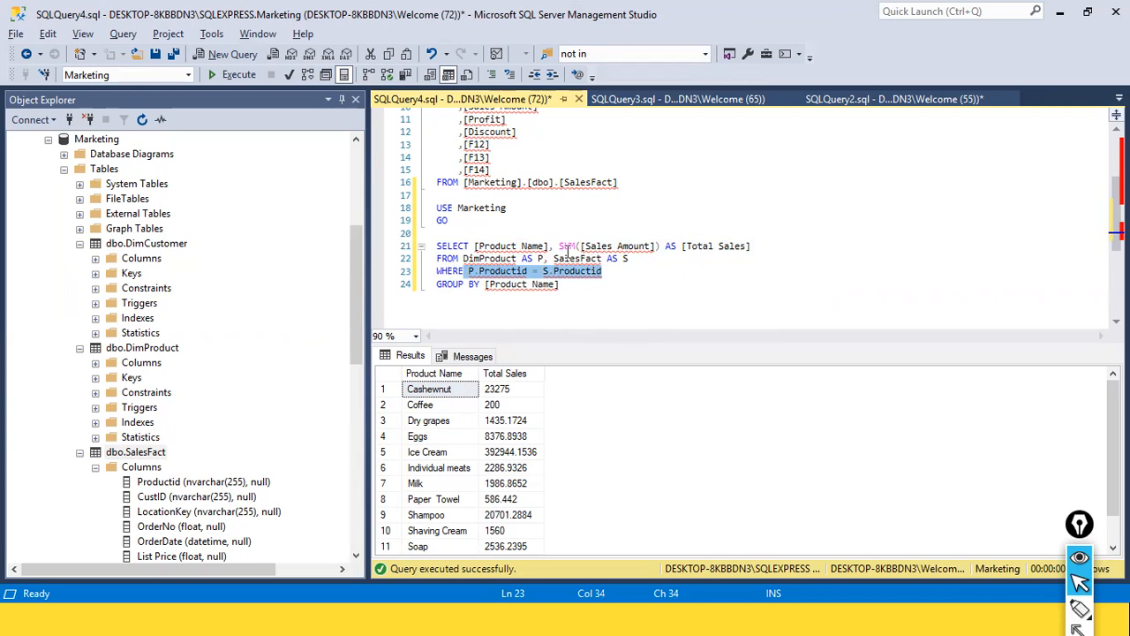
left_click(590, 247)
left_click(519, 286)
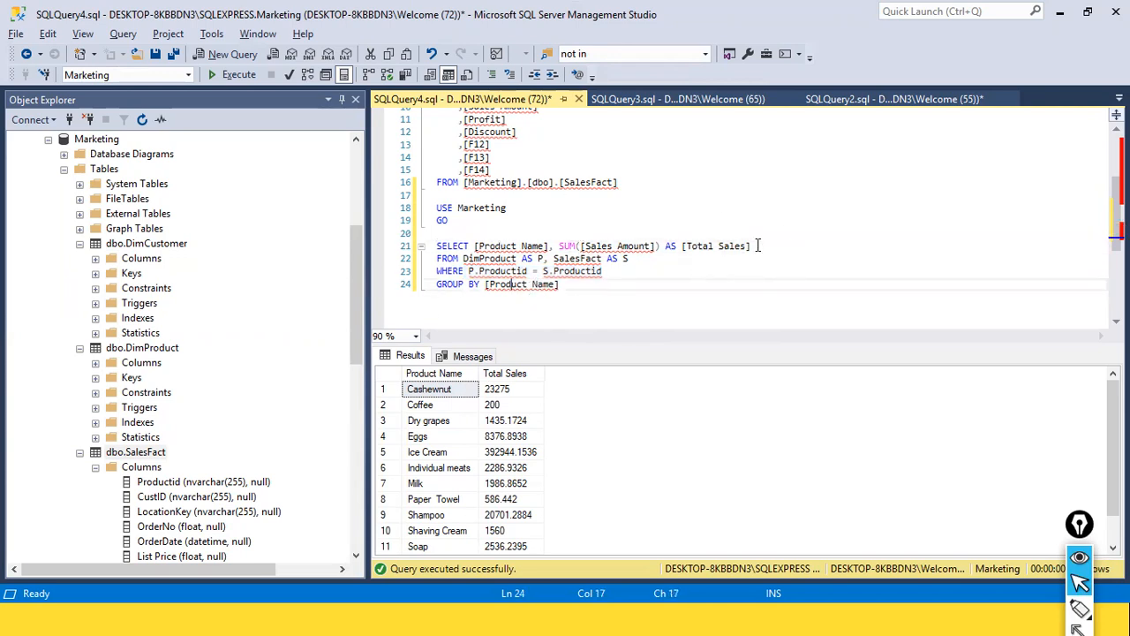
With the screen pen over the query window, write OLTP, DW and PBI in a row and branch PBI into ETL and reports.
key("alt+Tab")
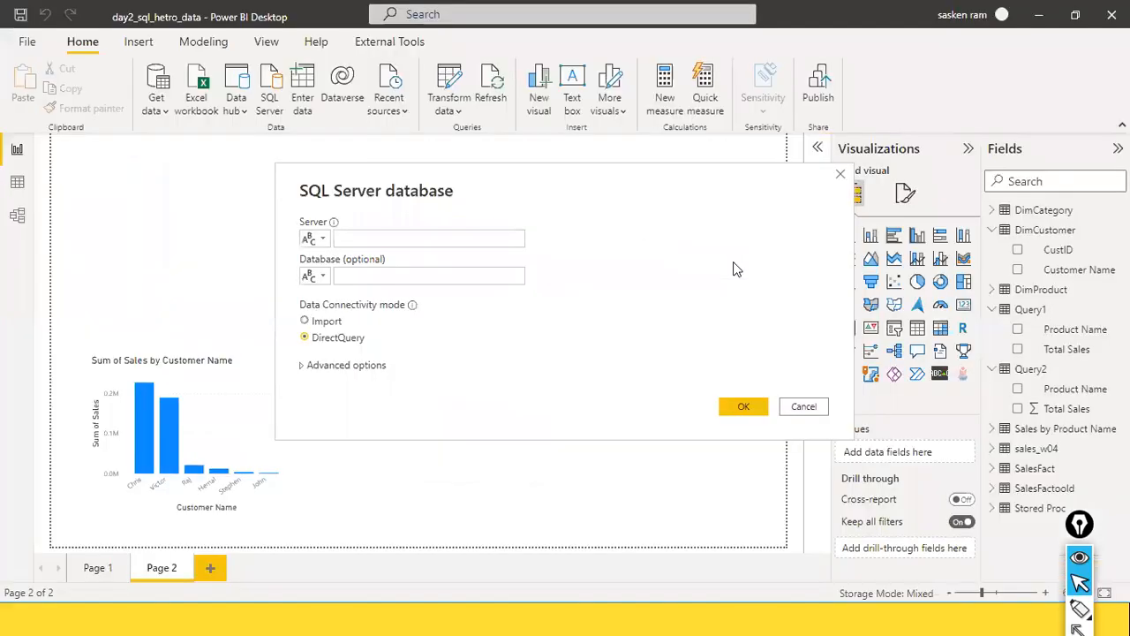
key("alt+Tab")
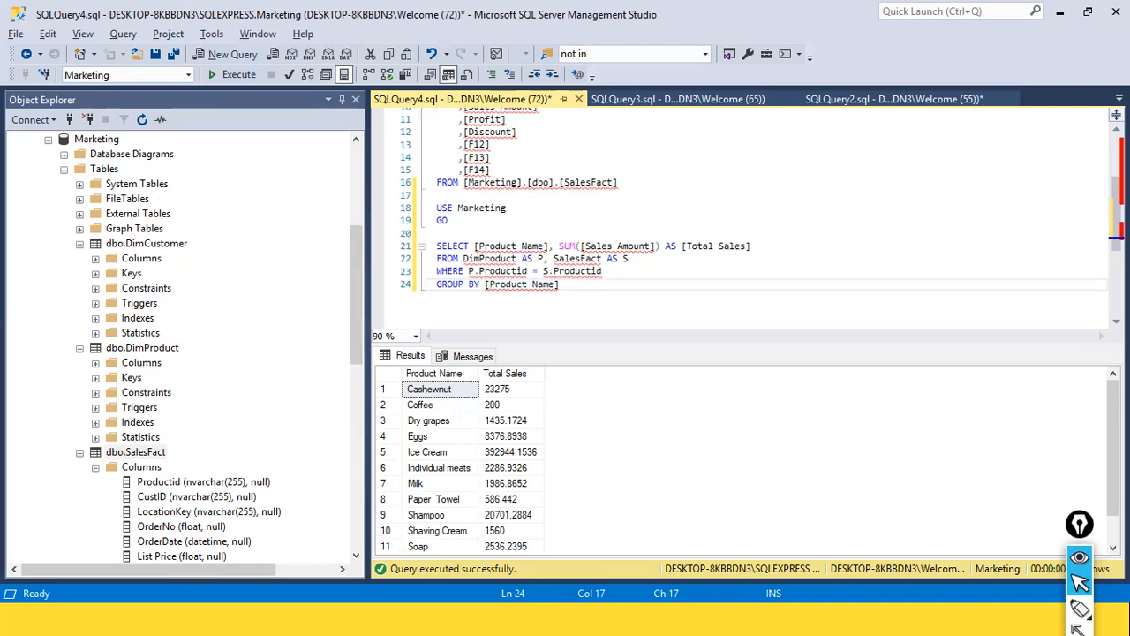
left_click(1079, 608)
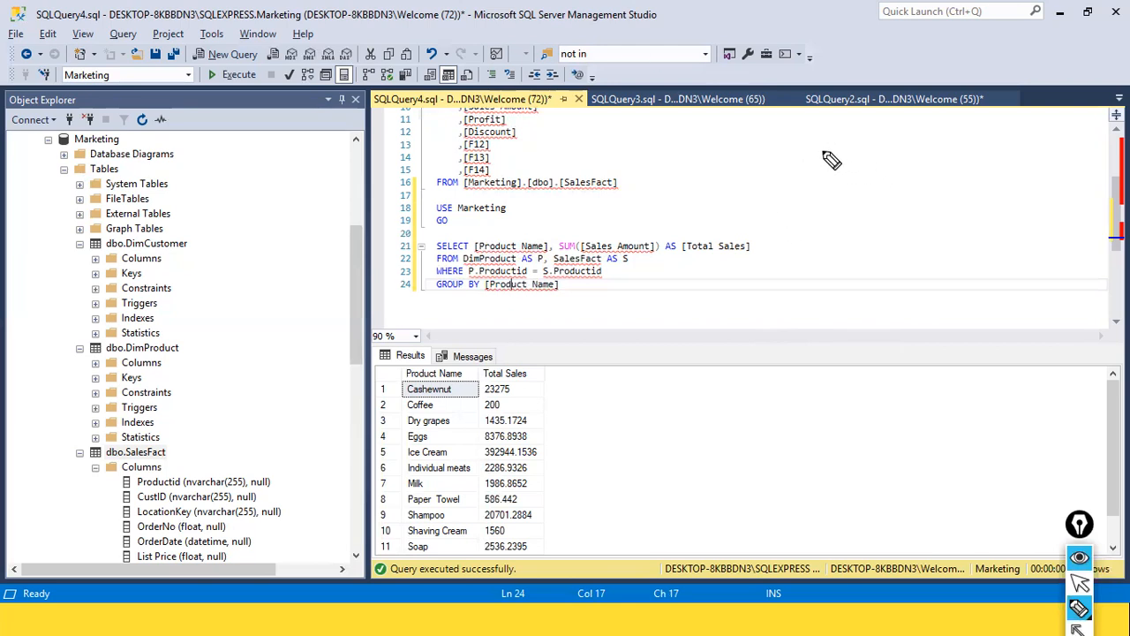
mouse_move(820, 147)
left_mouse_down()
mouse_move(840, 164)
mouse_move(922, 164)
mouse_move(946, 150)
left_mouse_up()
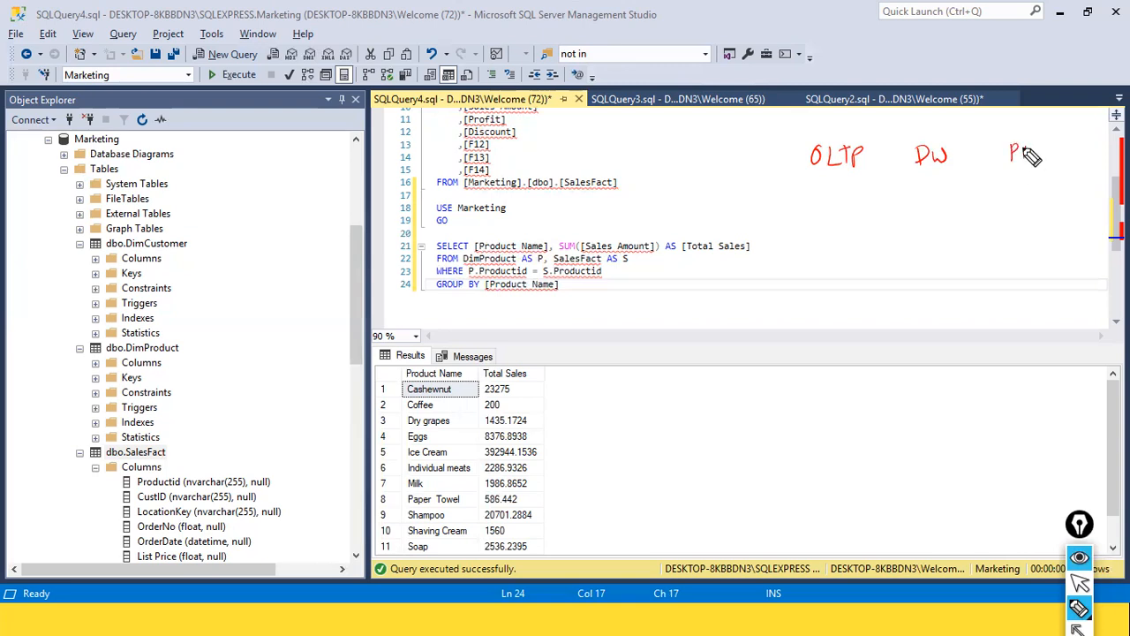
mouse_move(1031, 177)
left_mouse_down()
mouse_move(1025, 136)
mouse_move(1041, 180)
mouse_move(1023, 134)
mouse_move(1032, 166)
mouse_move(1005, 190)
mouse_move(995, 250)
mouse_move(1030, 240)
mouse_move(1065, 207)
mouse_move(1066, 217)
left_mouse_up()
mouse_move(1061, 212)
left_mouse_down()
mouse_move(1068, 223)
mouse_move(1077, 208)
left_mouse_up()
mouse_move(1063, 247)
left_mouse_down()
mouse_move(1087, 239)
mouse_move(1101, 251)
mouse_move(1079, 265)
left_mouse_up()
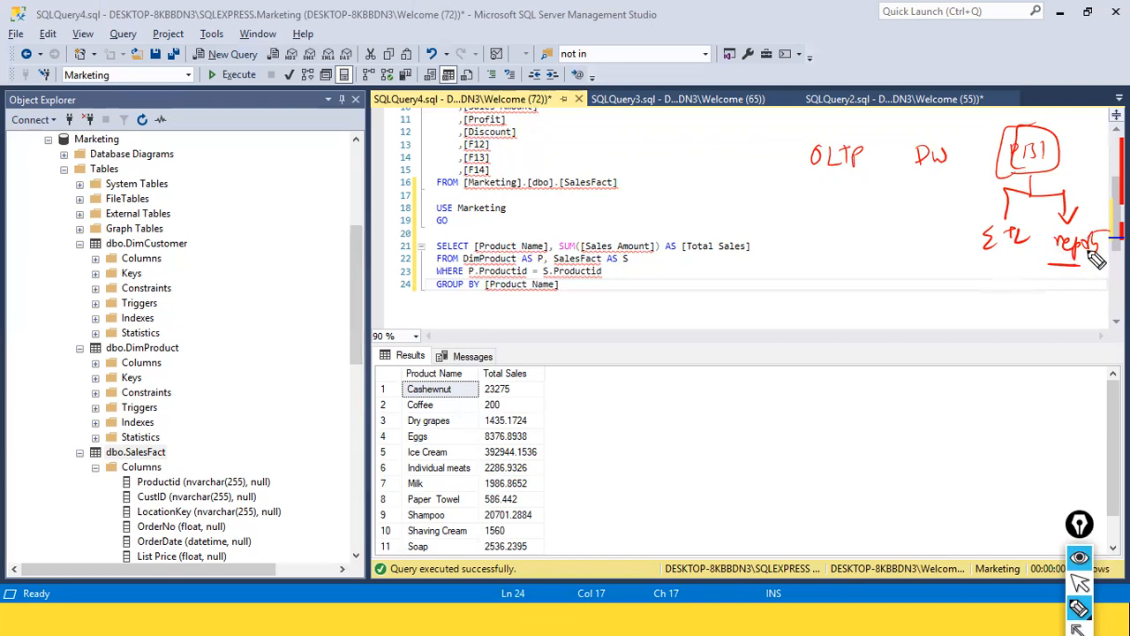
Underline DW and OLTP, write Amazon with an arrow into OLTP, circle OLTP, and note 1M beneath Amazon.
left_click_drag(907, 174, 945, 173)
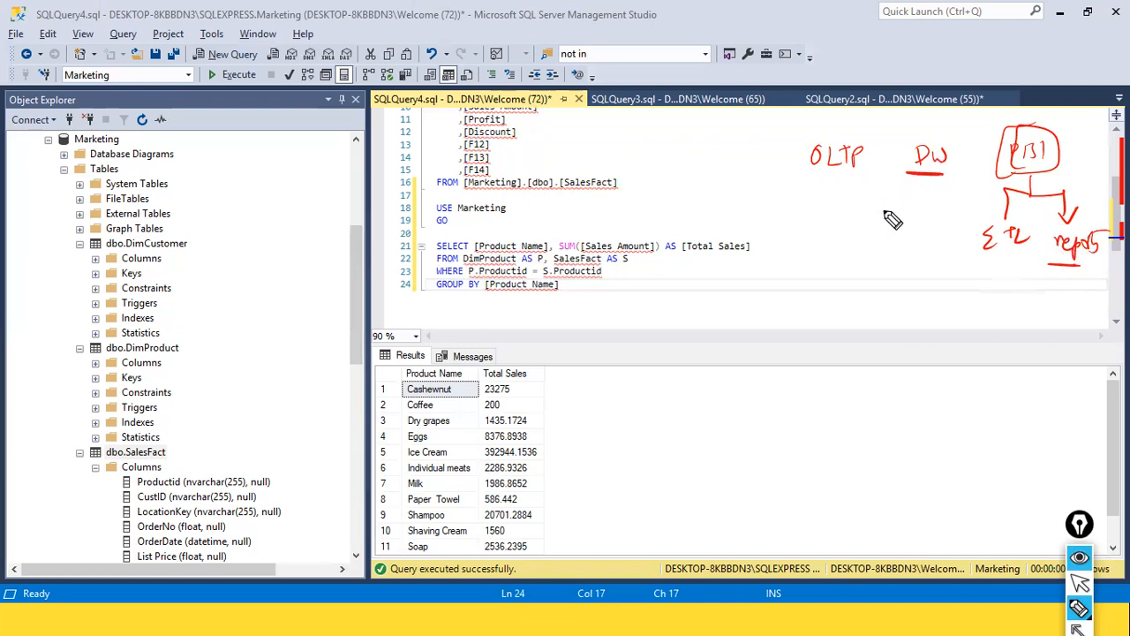
left_click_drag(820, 179, 859, 179)
left_click_drag(817, 181, 856, 179)
mouse_move(692, 144)
left_mouse_down()
mouse_move(740, 133)
mouse_move(800, 166)
mouse_move(783, 176)
left_mouse_up()
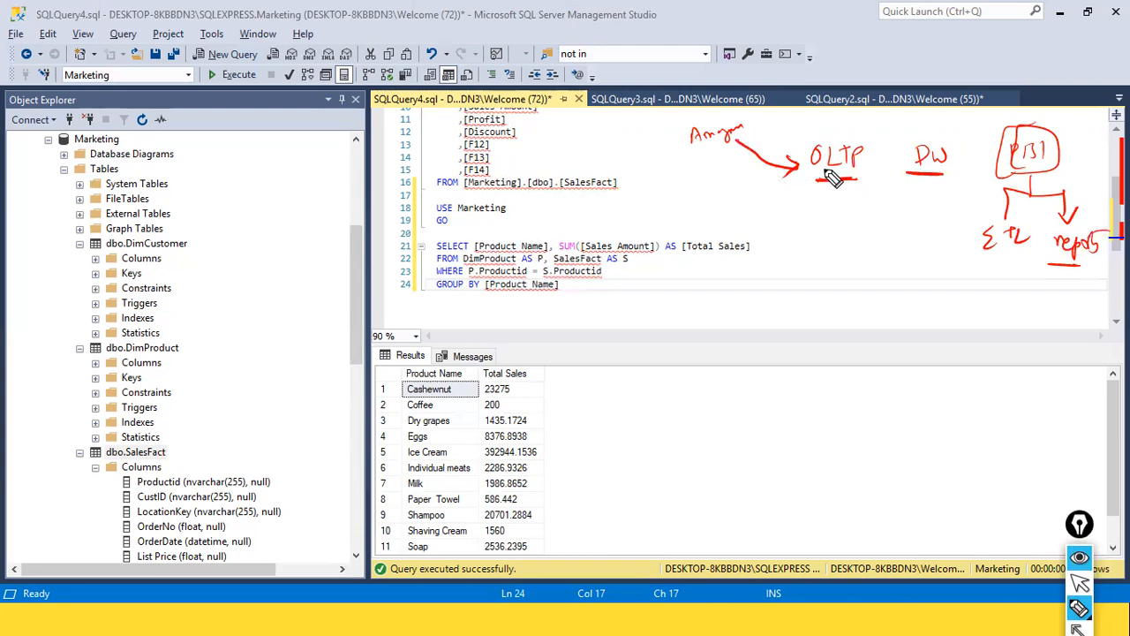
left_click_drag(866, 161, 839, 184)
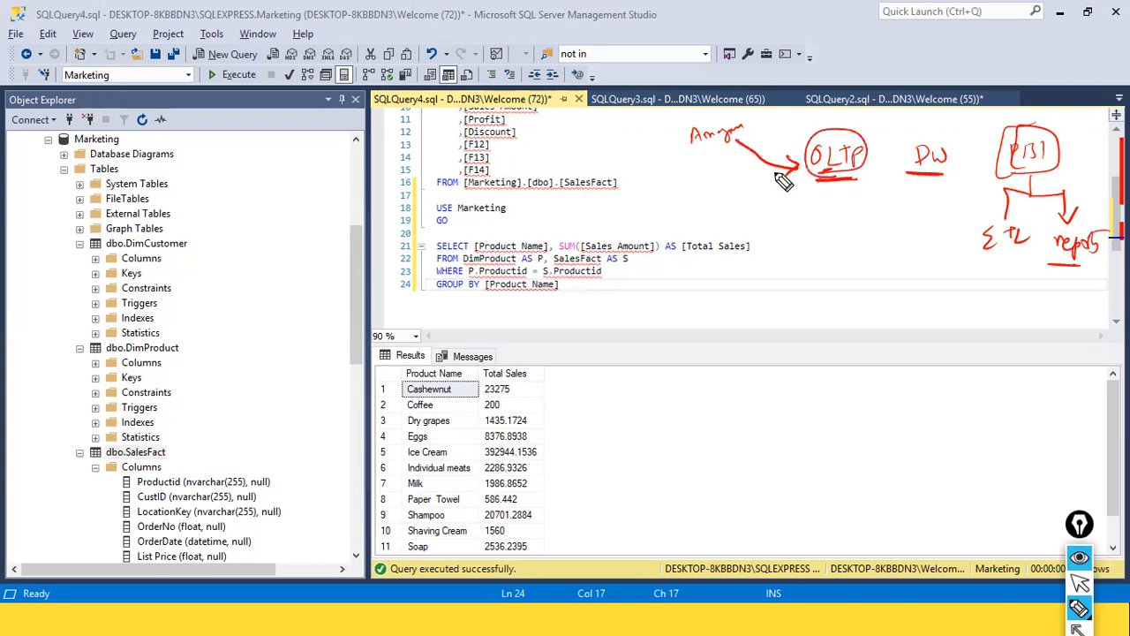
left_click_drag(703, 161, 705, 176)
left_click_drag(710, 168, 728, 179)
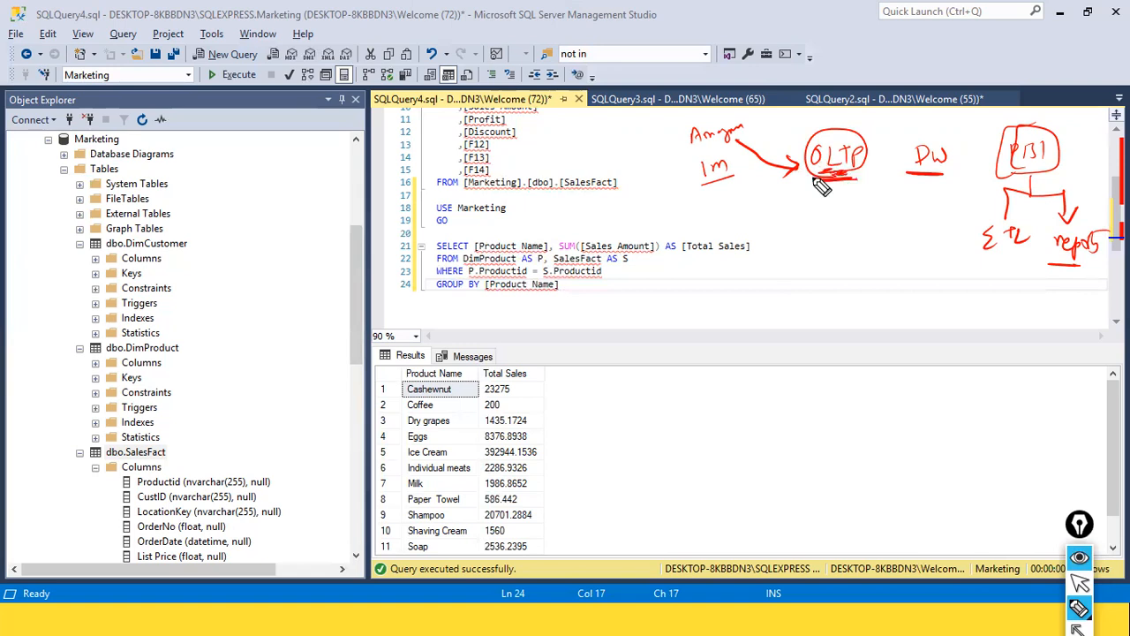
Label OLTP as Source holding 1 year and DW as historical, link the two with an arrow, and mark Amazon's 1M as hourly.
left_click_drag(821, 213, 853, 210)
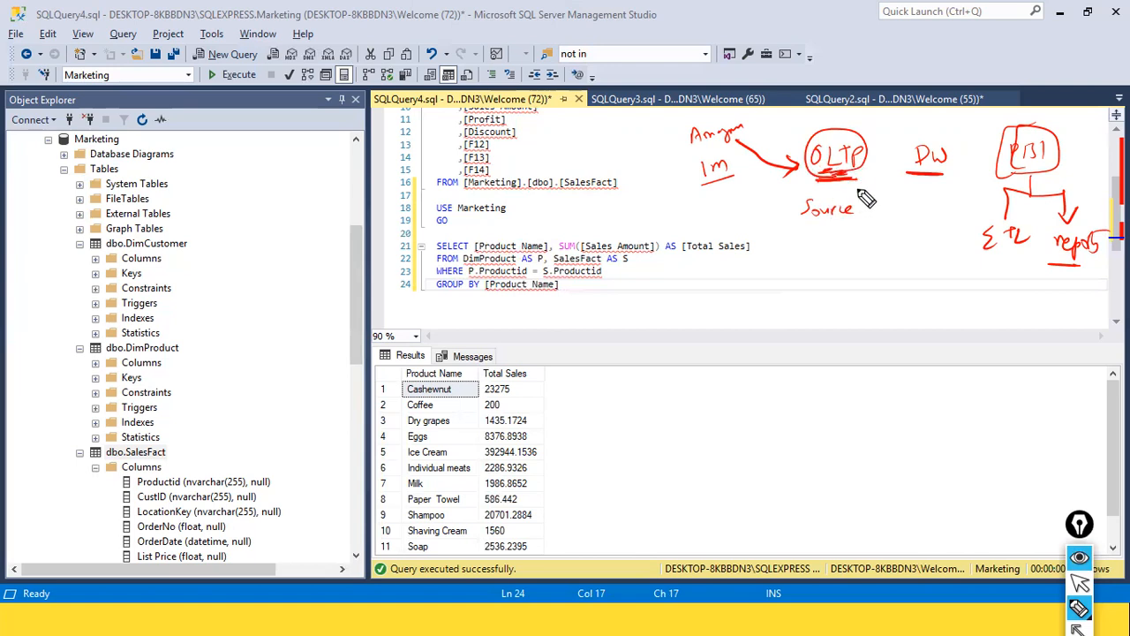
left_click_drag(865, 177, 898, 188)
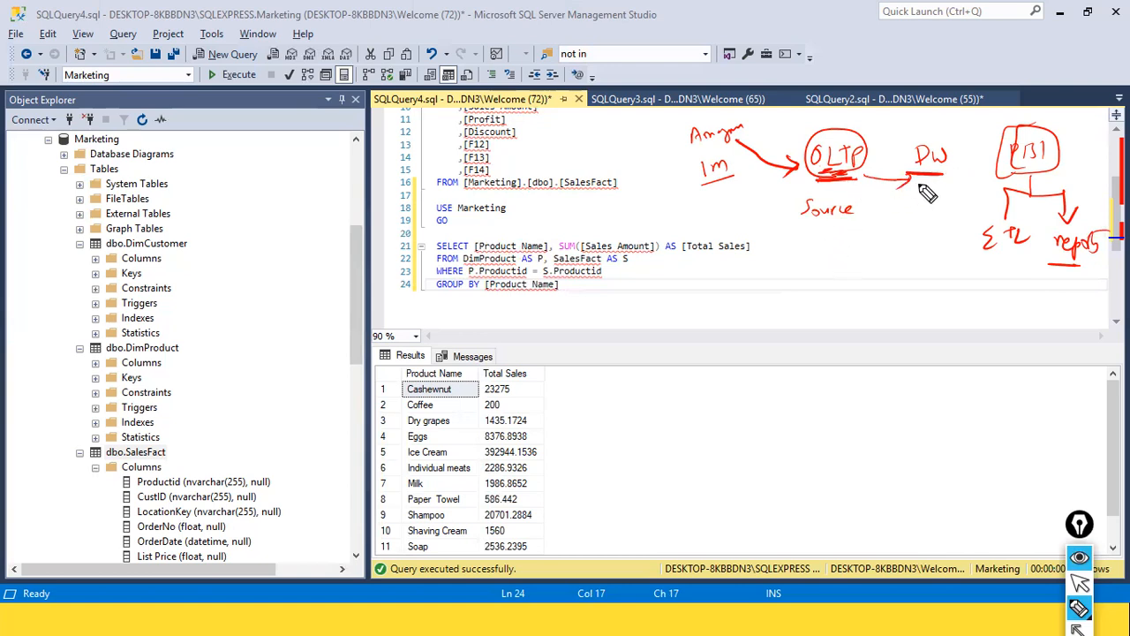
mouse_move(914, 193)
left_mouse_down()
mouse_move(929, 205)
mouse_move(915, 212)
mouse_move(975, 192)
left_mouse_up()
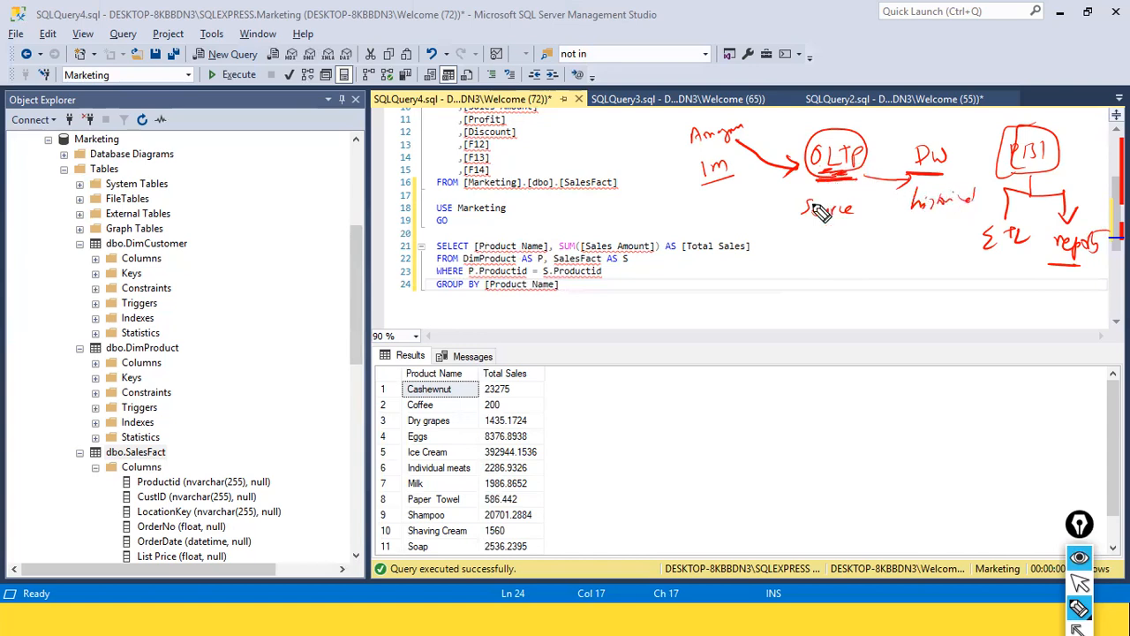
left_click_drag(848, 187, 854, 234)
mouse_move(806, 261)
left_mouse_down()
mouse_move(858, 254)
mouse_move(848, 243)
left_mouse_up()
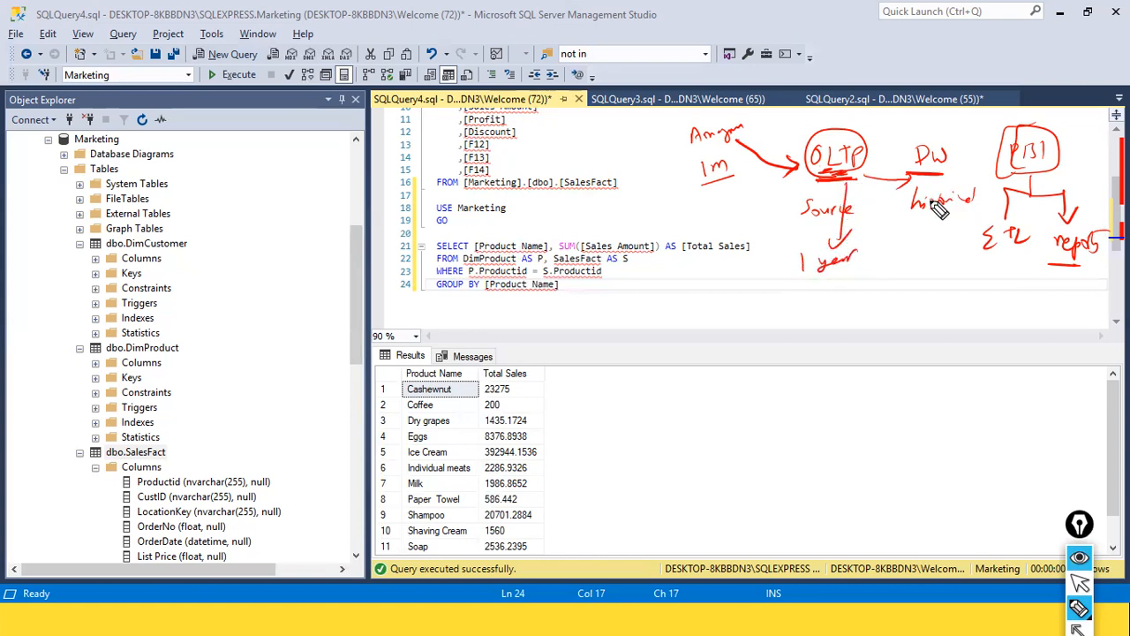
left_click_drag(910, 218, 955, 212)
mouse_move(712, 182)
left_mouse_down()
mouse_move(742, 150)
mouse_move(749, 164)
mouse_move(733, 190)
mouse_move(793, 179)
left_mouse_up()
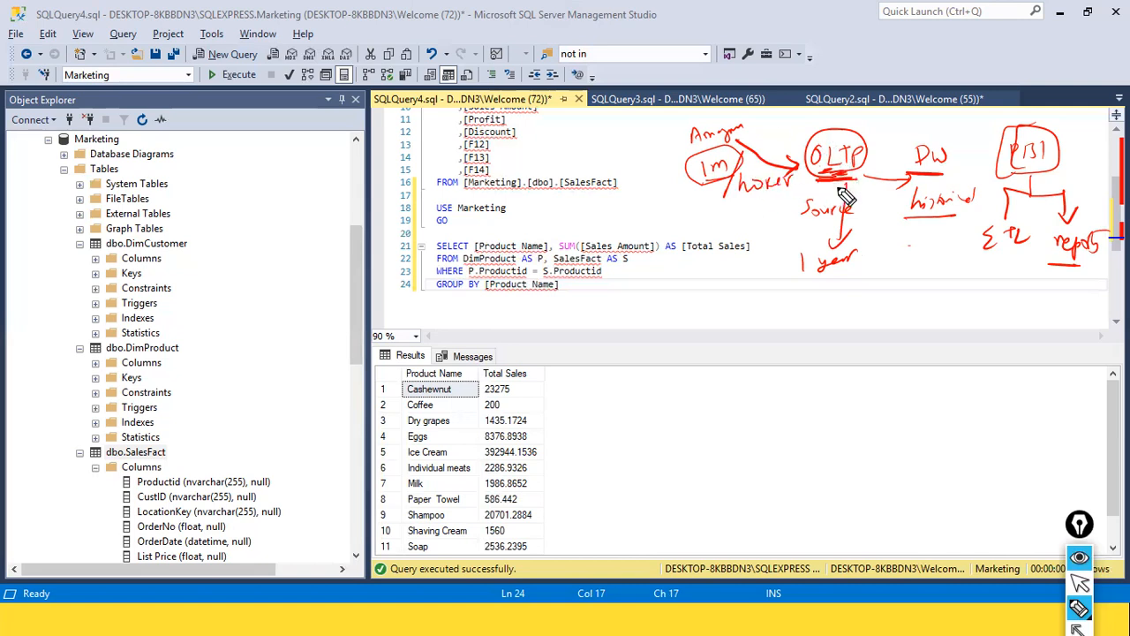
Circle and underline the 1 year note, draw arrows from it towards DW, and write 5 year under the historical label.
left_click_drag(802, 256, 803, 270)
mouse_move(868, 248)
left_mouse_down()
mouse_move(809, 234)
mouse_move(848, 264)
mouse_move(833, 276)
left_mouse_up()
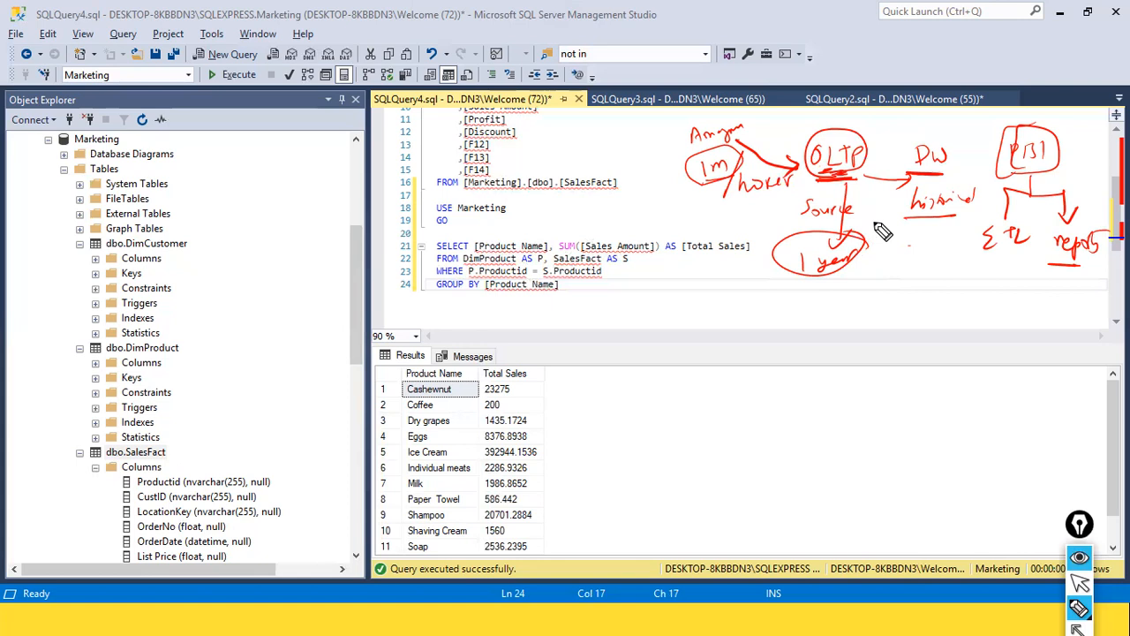
mouse_move(876, 220)
left_mouse_down()
mouse_move(893, 218)
mouse_move(908, 245)
mouse_move(980, 259)
left_mouse_up()
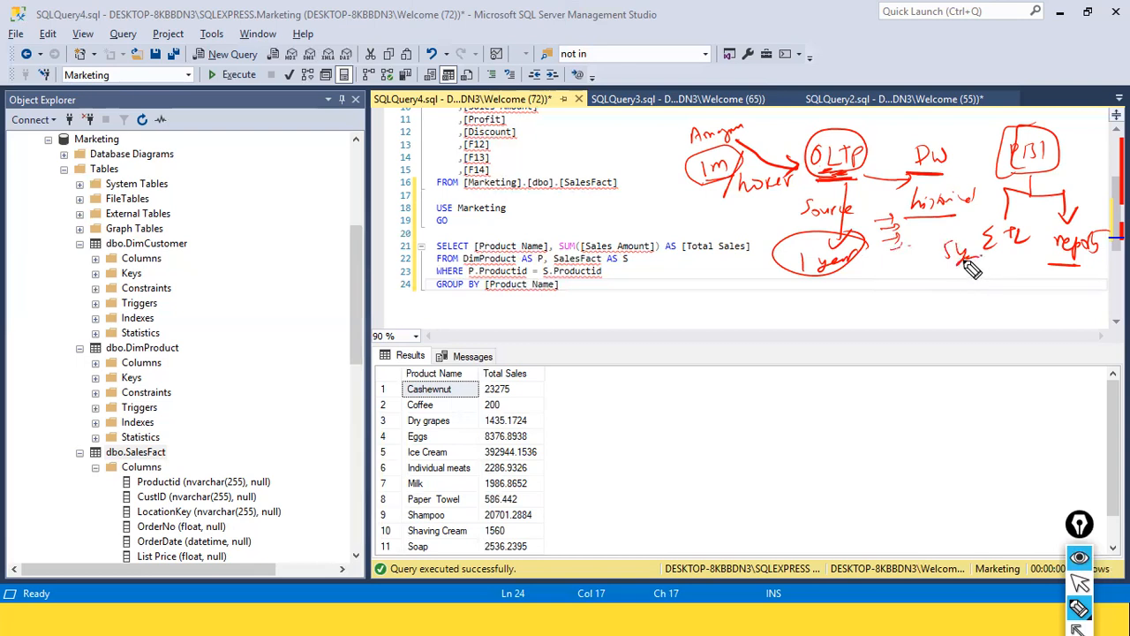
mouse_move(943, 188)
left_mouse_down()
mouse_move(938, 256)
mouse_move(900, 247)
left_mouse_up()
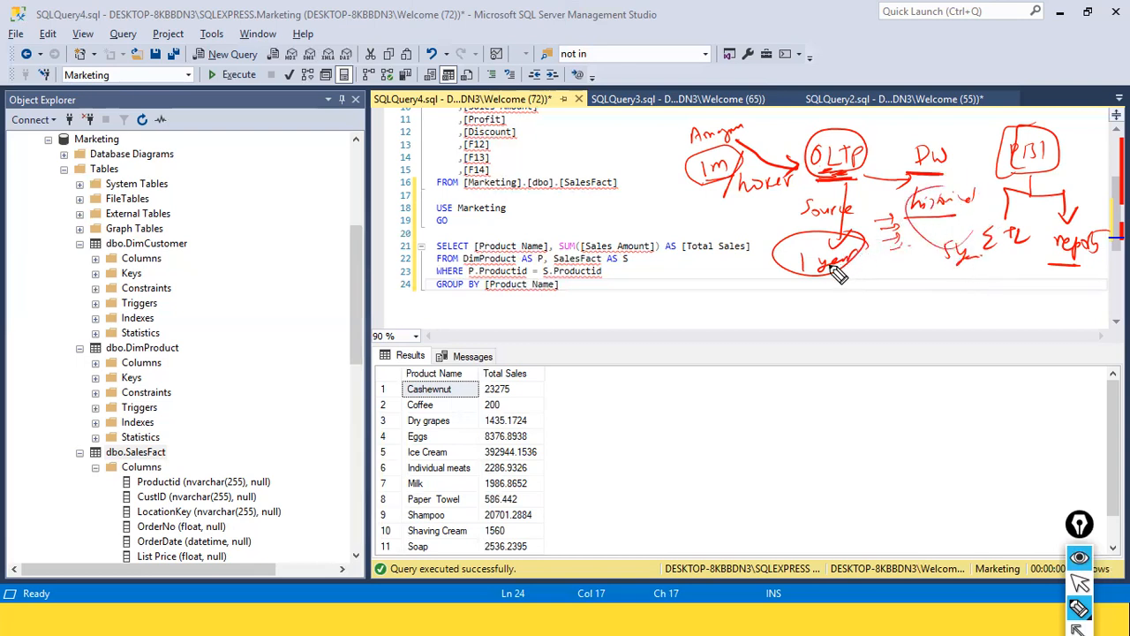
left_click_drag(809, 282, 843, 277)
mouse_move(884, 252)
left_mouse_down()
mouse_move(929, 241)
mouse_move(910, 259)
mouse_move(952, 237)
mouse_move(935, 245)
left_mouse_up()
left_click_drag(870, 272, 952, 240)
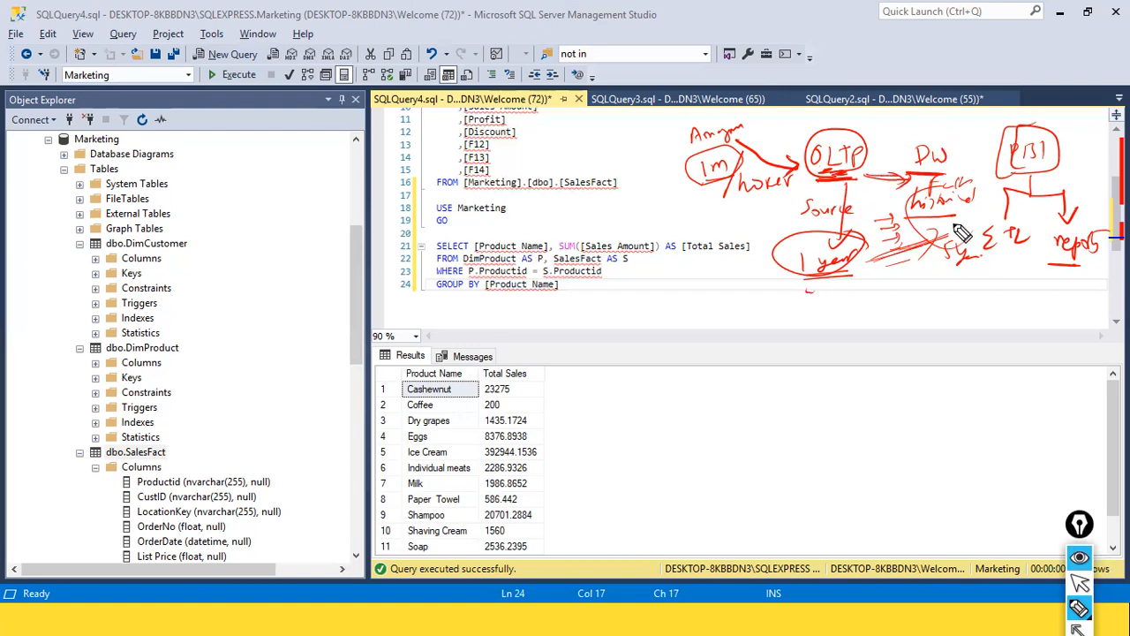
Write a label above OLTP and Analytic above DW, and circle both labels.
mouse_move(942, 136)
left_mouse_down()
mouse_move(947, 125)
mouse_move(1017, 126)
left_mouse_up()
mouse_move(790, 113)
left_mouse_down()
mouse_move(782, 128)
mouse_move(831, 128)
left_mouse_up()
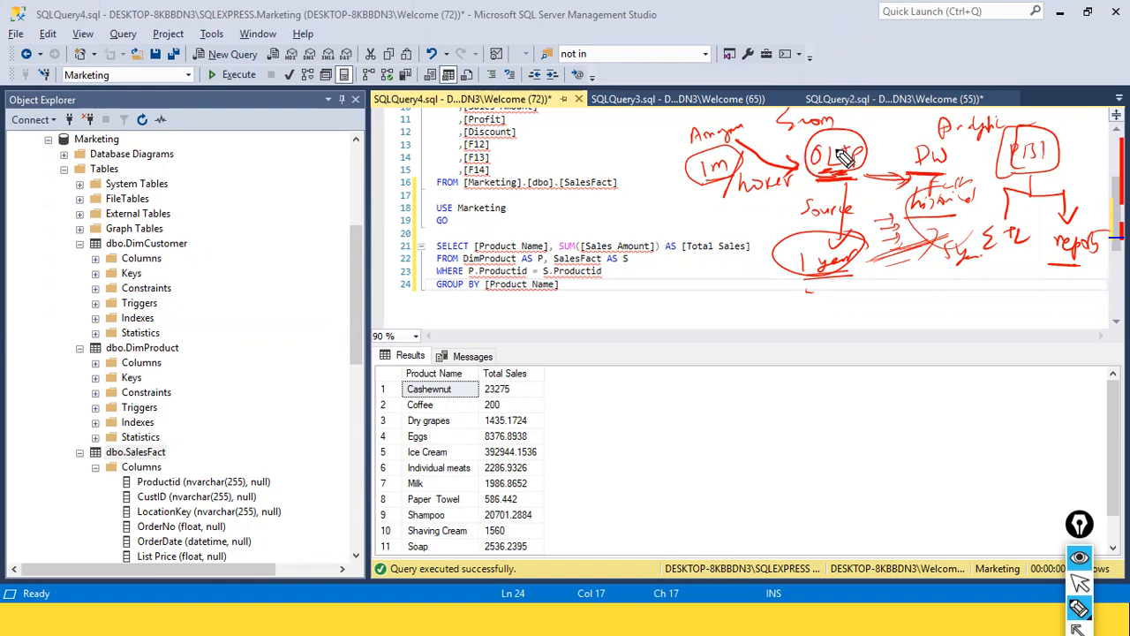
left_click_drag(800, 141, 808, 144)
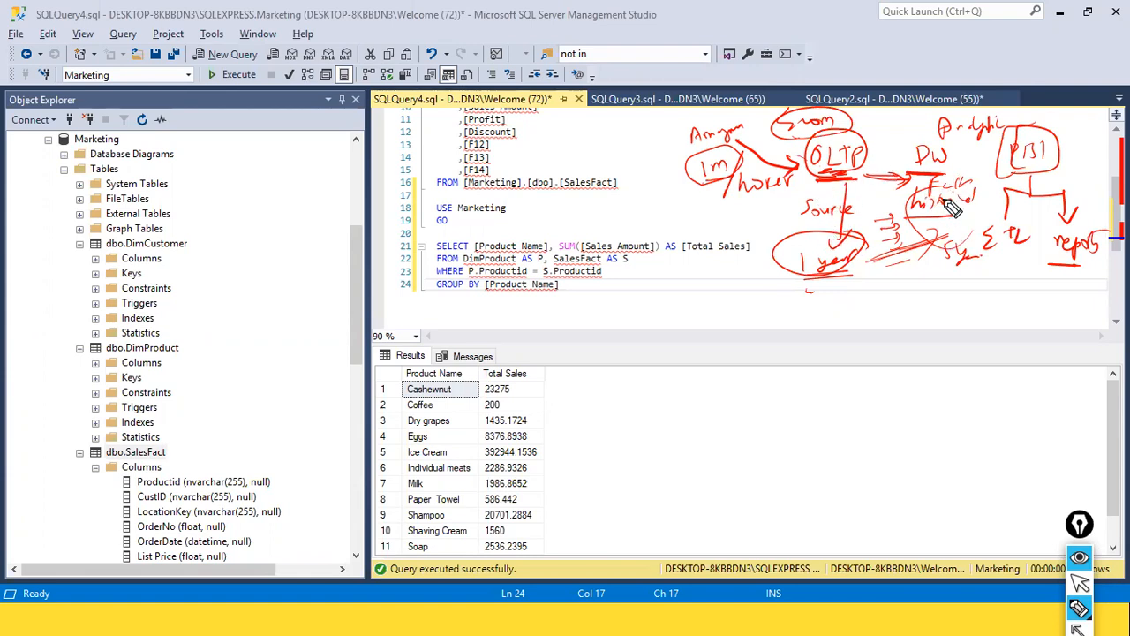
left_click_drag(982, 150, 951, 143)
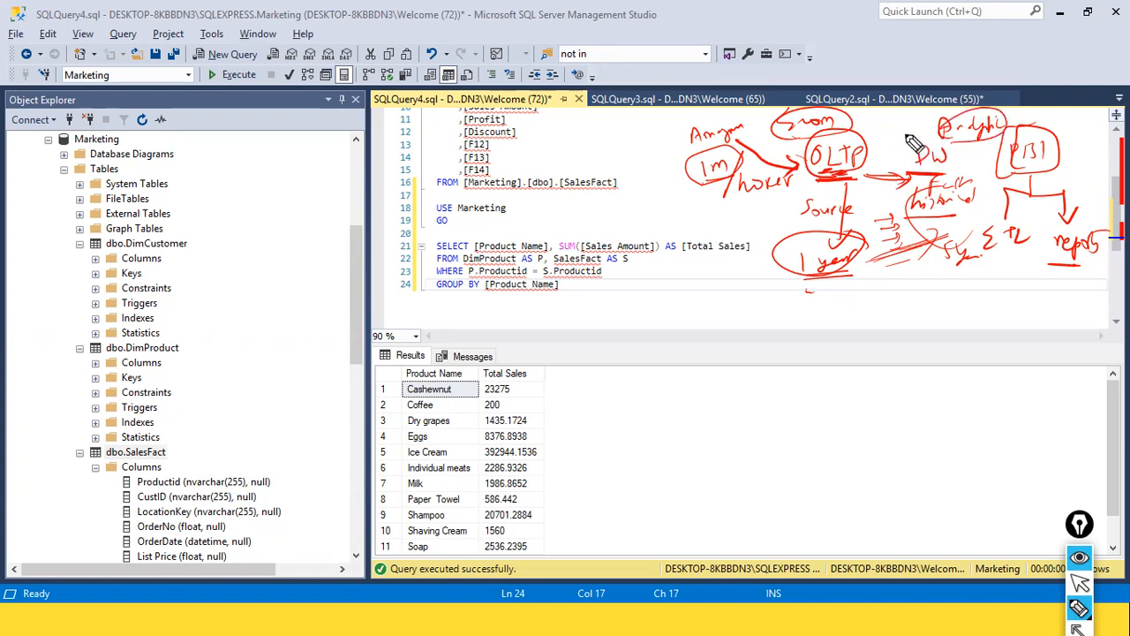
Draw strokes linking Analytic, DW, PBI and OLTP, write PDI between OLTP and DW, and put the pen away.
left_click_drag(901, 116, 837, 117)
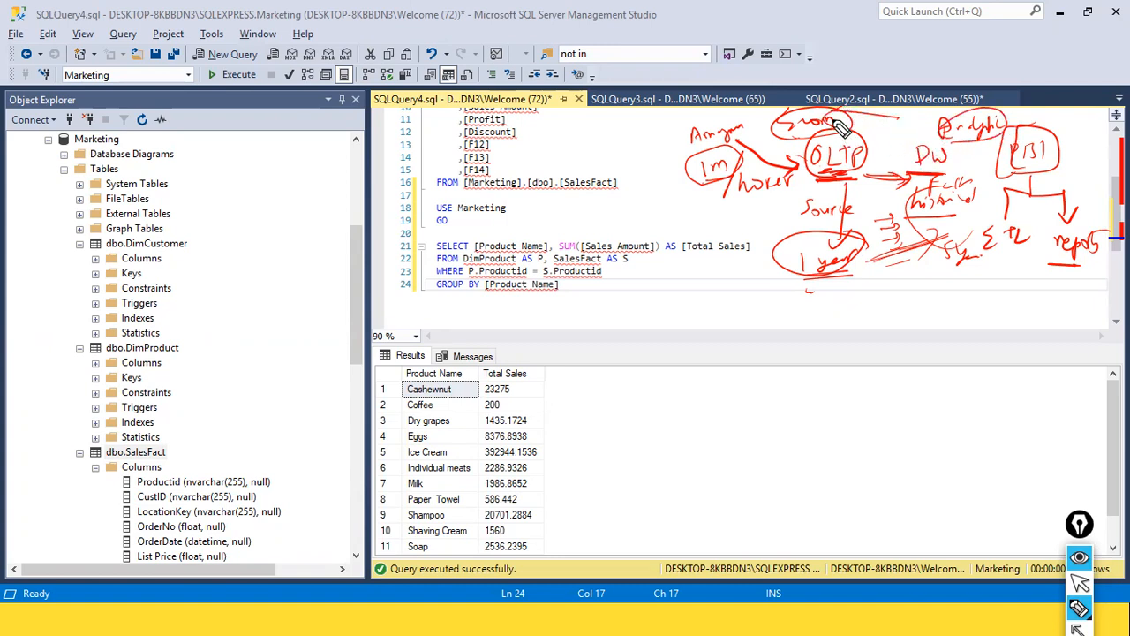
left_click_drag(952, 174, 964, 182)
left_click_drag(947, 243, 981, 220)
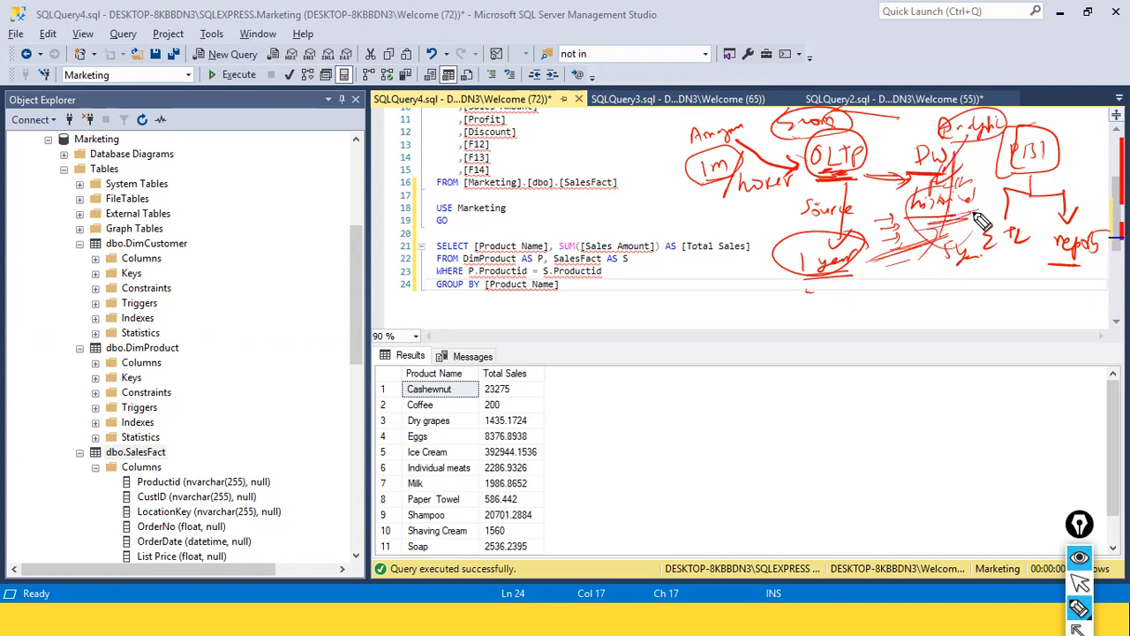
mouse_move(1002, 181)
left_mouse_down()
mouse_move(981, 172)
mouse_move(983, 190)
left_mouse_up()
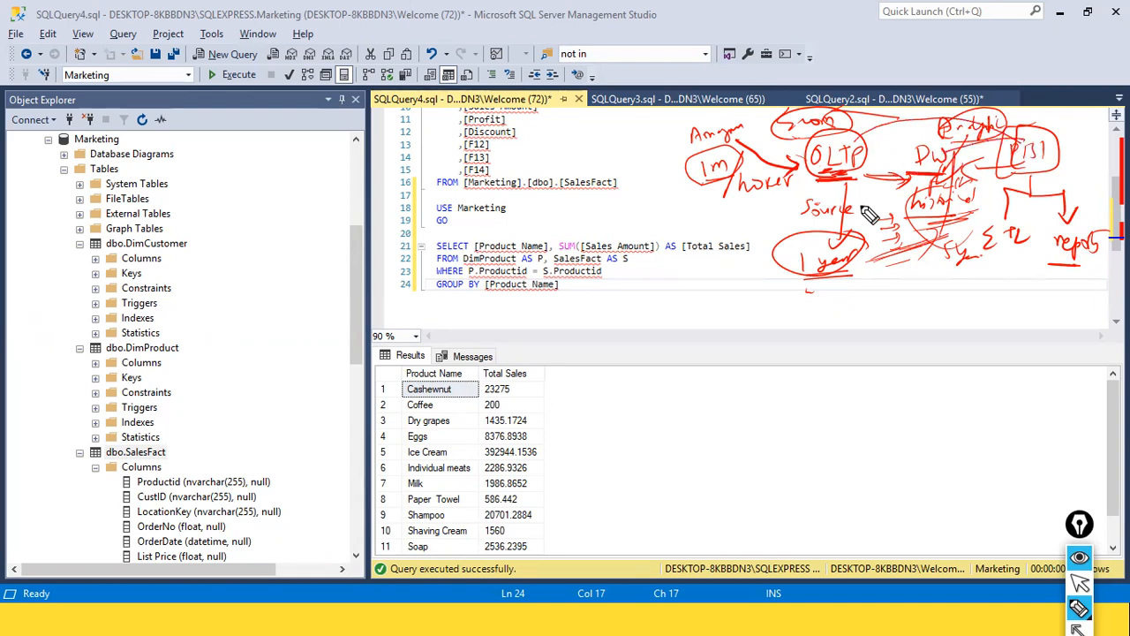
left_click_drag(874, 203, 908, 196)
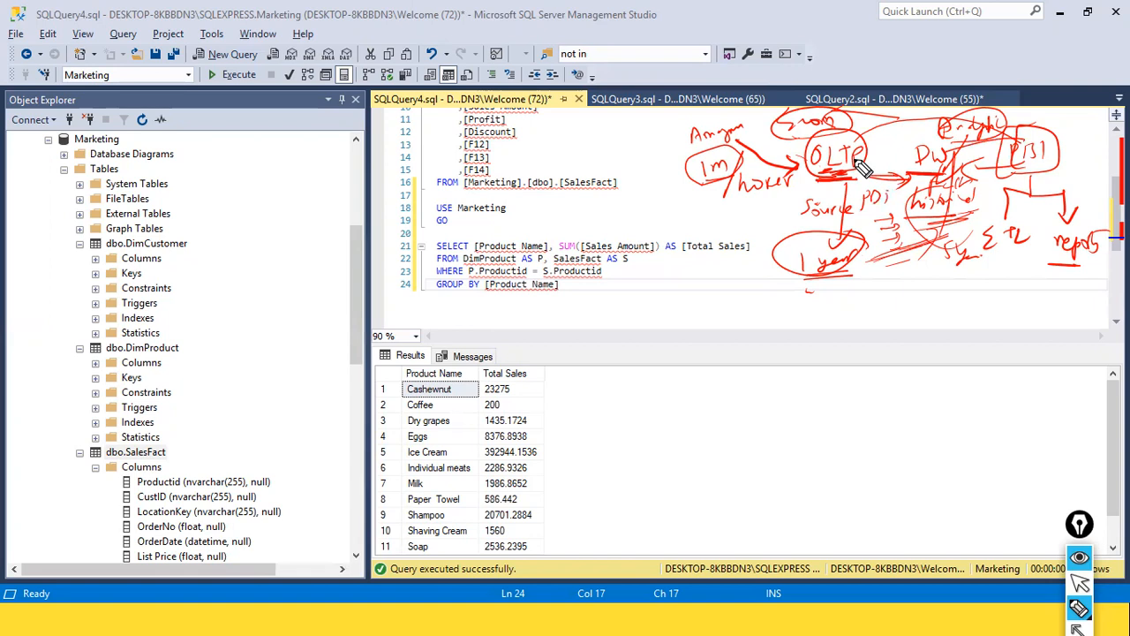
key("ctrl+shift+2")
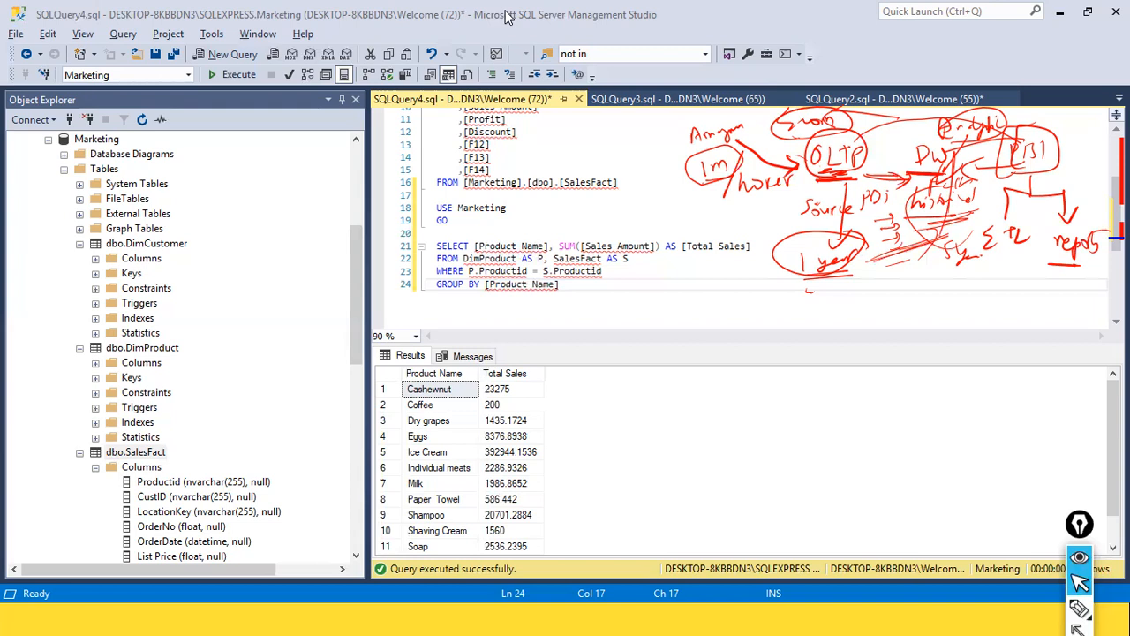
Add a staging layer marked stg between OLTP and DW in the diagram, and put the pen away.
left_click(775, 158)
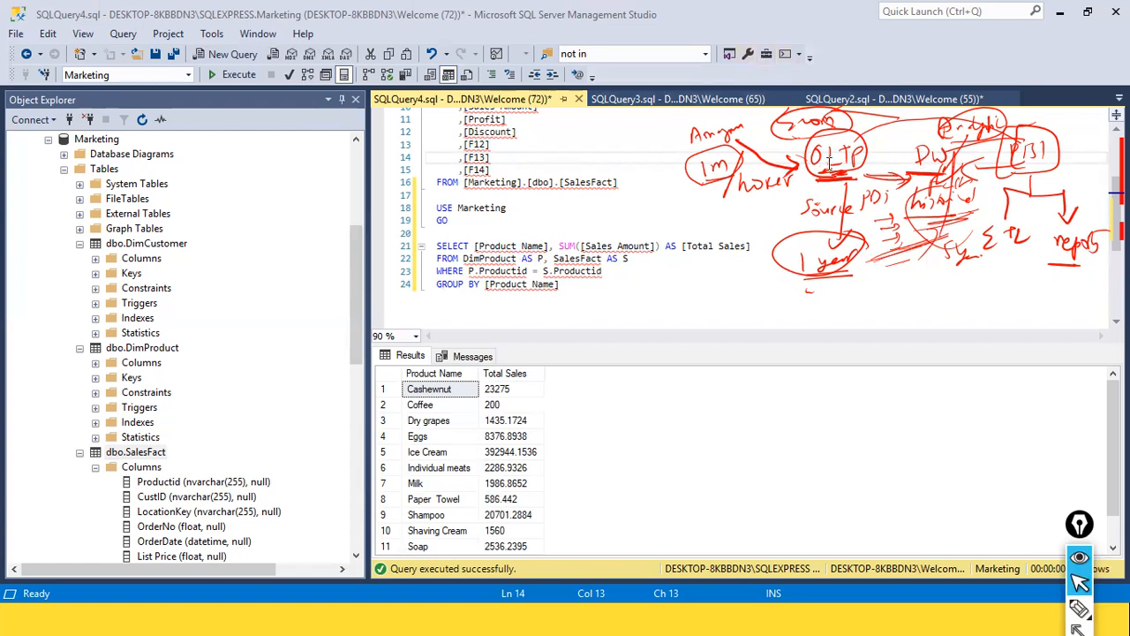
key("ctrl+shift+3")
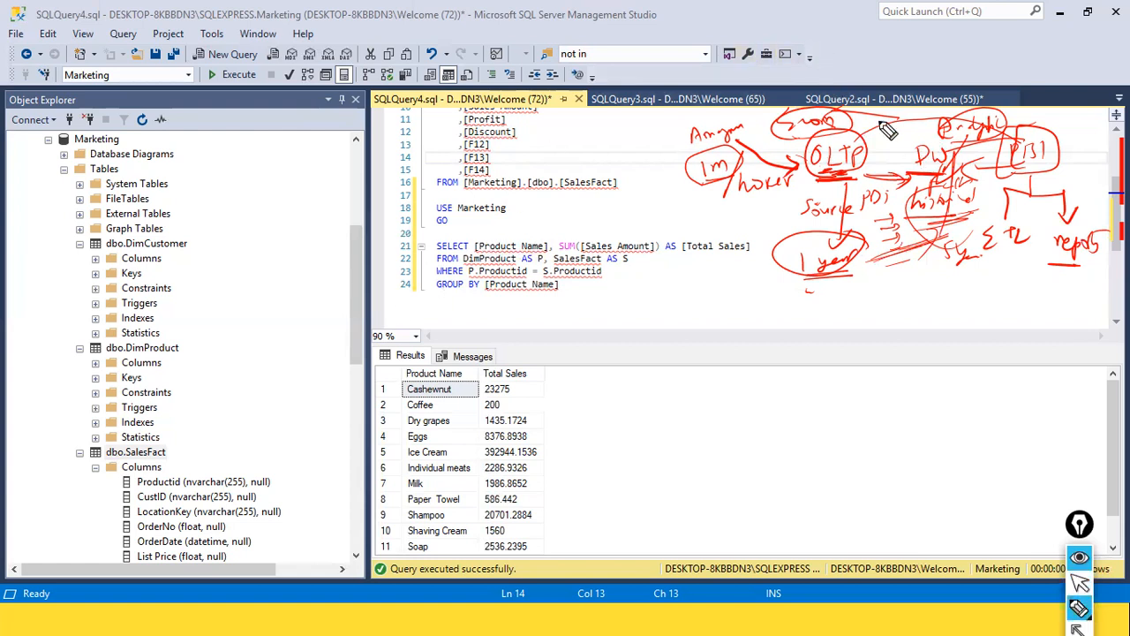
left_click_drag(894, 129, 889, 139)
left_click_drag(901, 122, 906, 141)
mouse_move(887, 144)
left_mouse_down()
mouse_move(908, 147)
mouse_move(879, 168)
mouse_move(923, 175)
left_mouse_up()
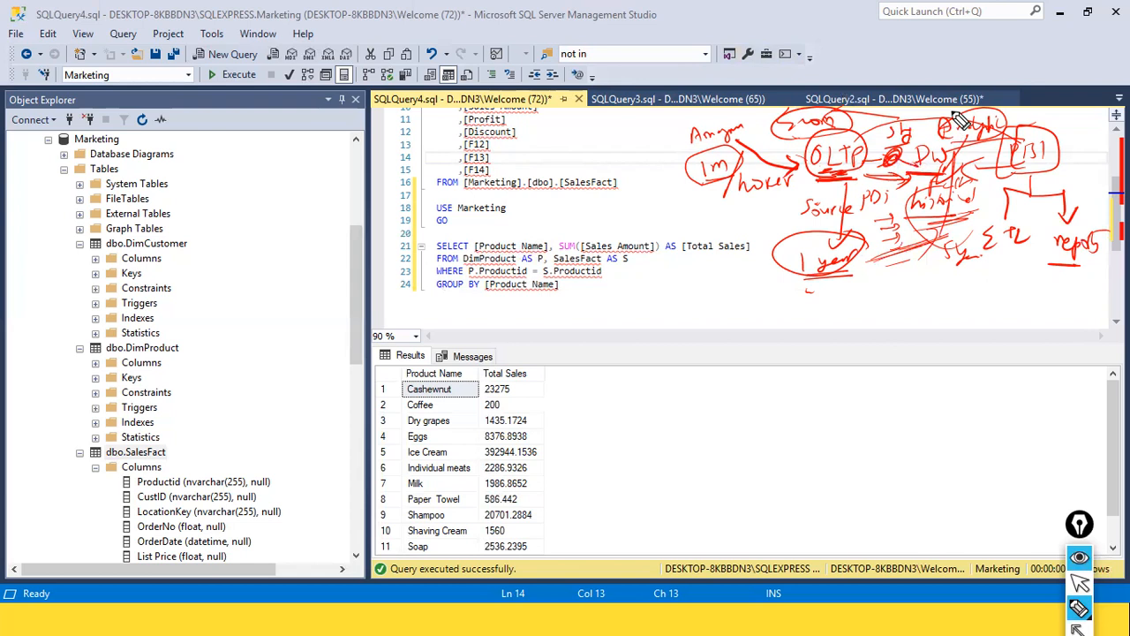
key("ctrl+shift+2")
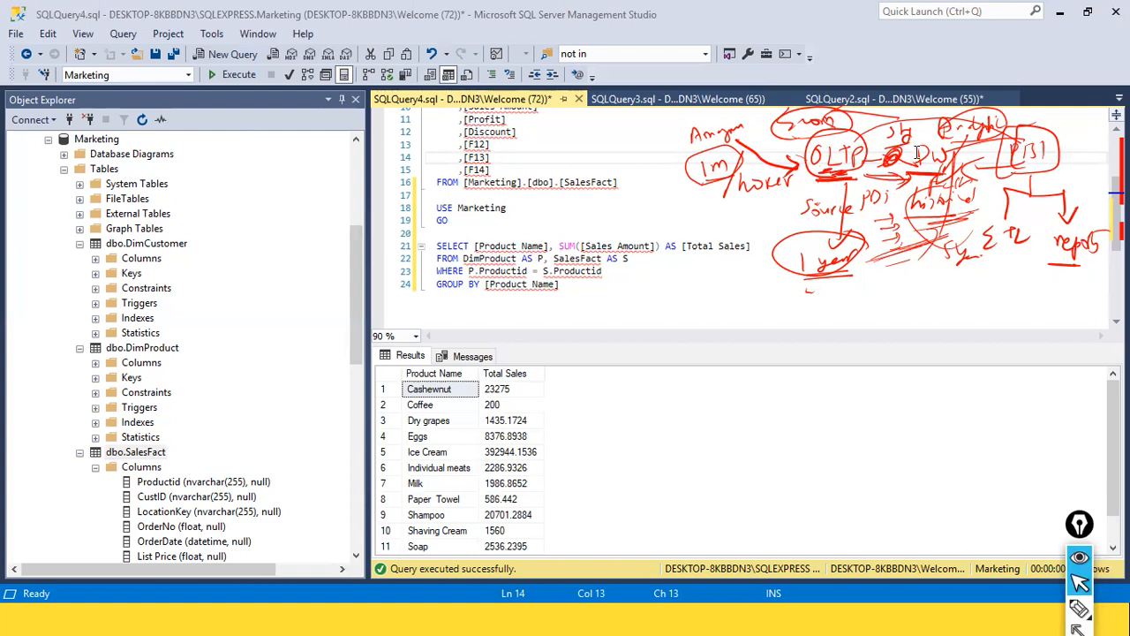
Switch to Power BI Desktop and cancel the pending SQL Server database connection.
scroll(733, 247, "down", 2)
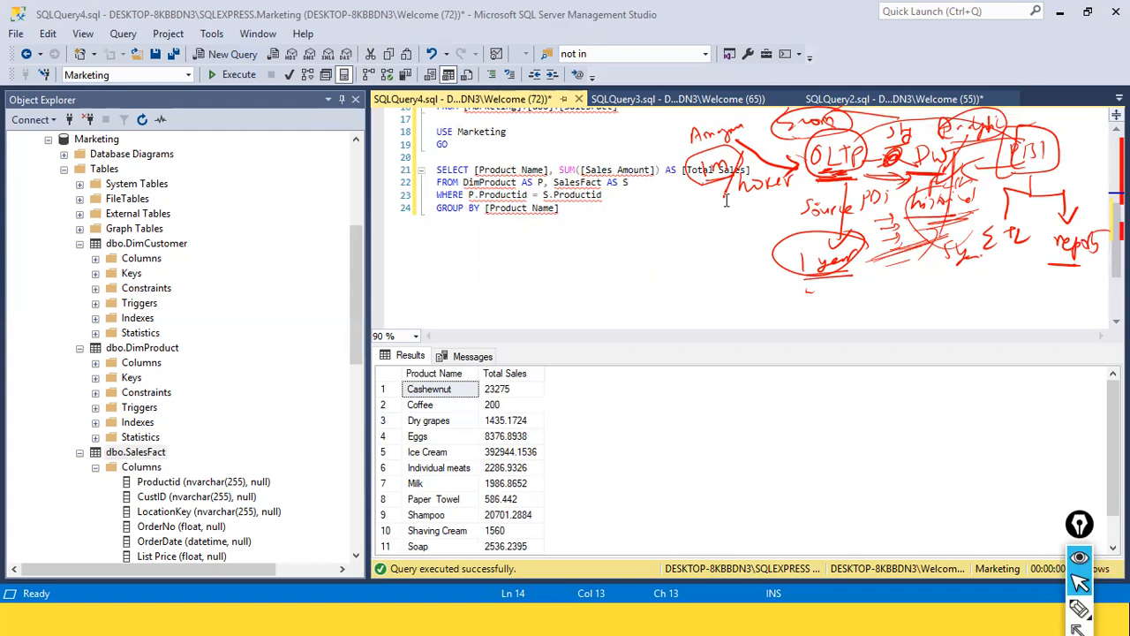
left_click(943, 160)
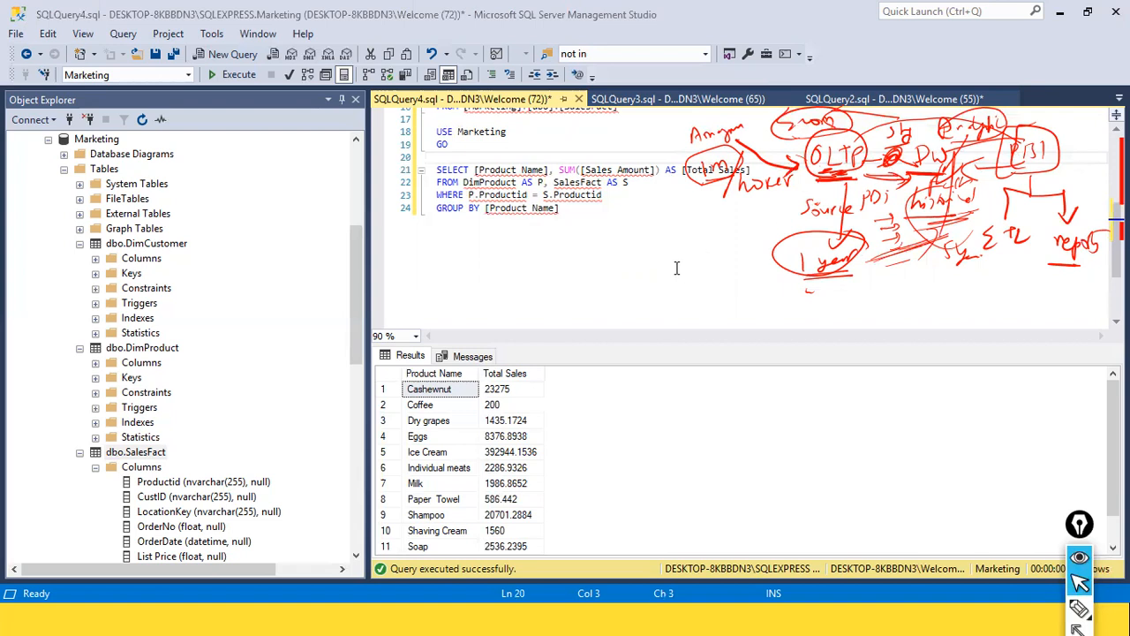
key("alt+Tab")
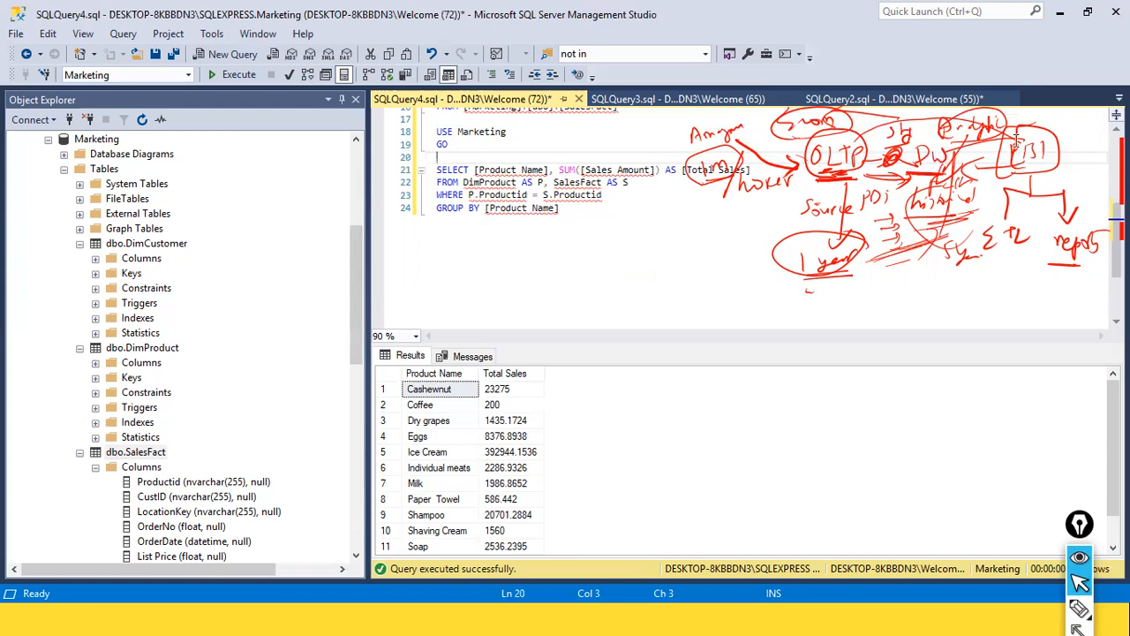
key("alt+Tab")
key("alt+Tab")
key("alt+Tab")
key("alt+Tab")
key("alt+Tab")
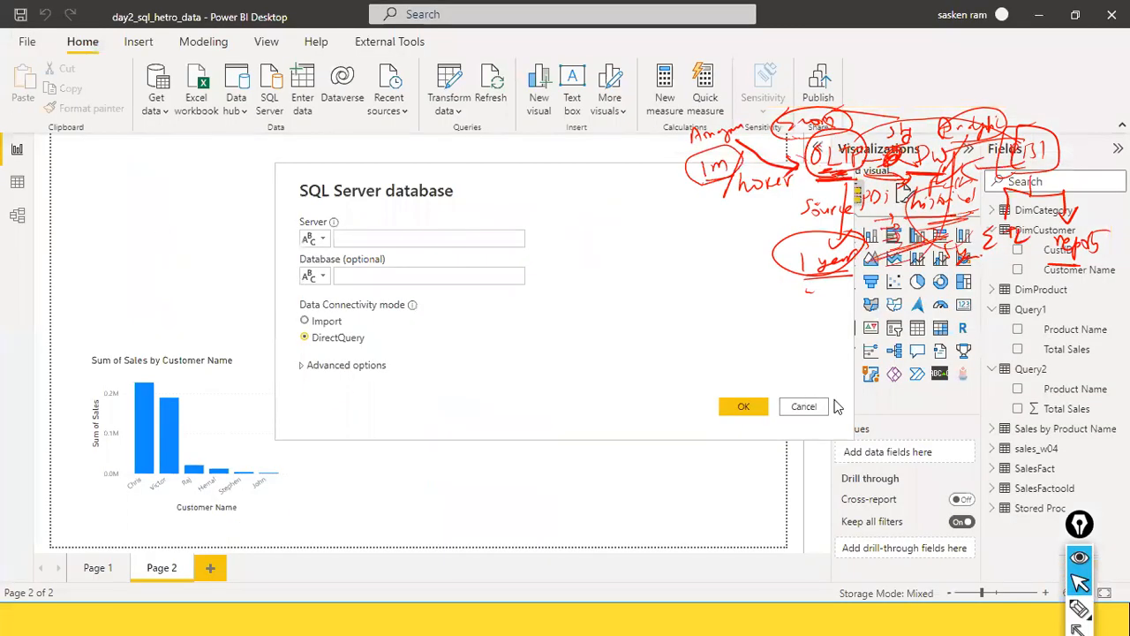
left_click(822, 408)
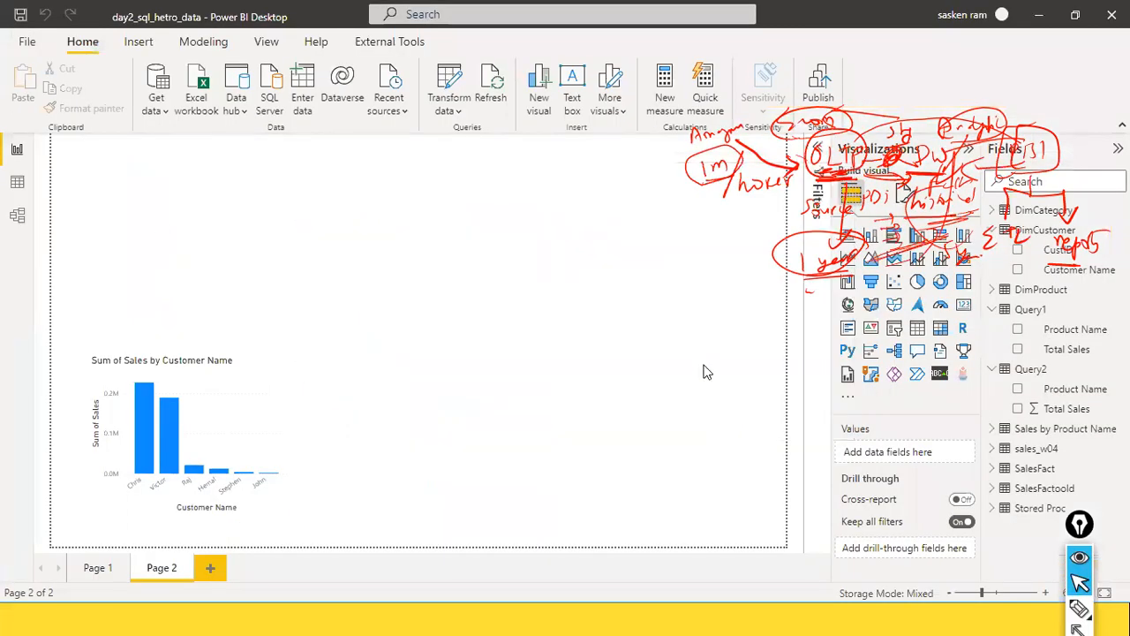
Show the model view with the table relationships and erase all the red ink drawings from the screen.
left_click(17, 217)
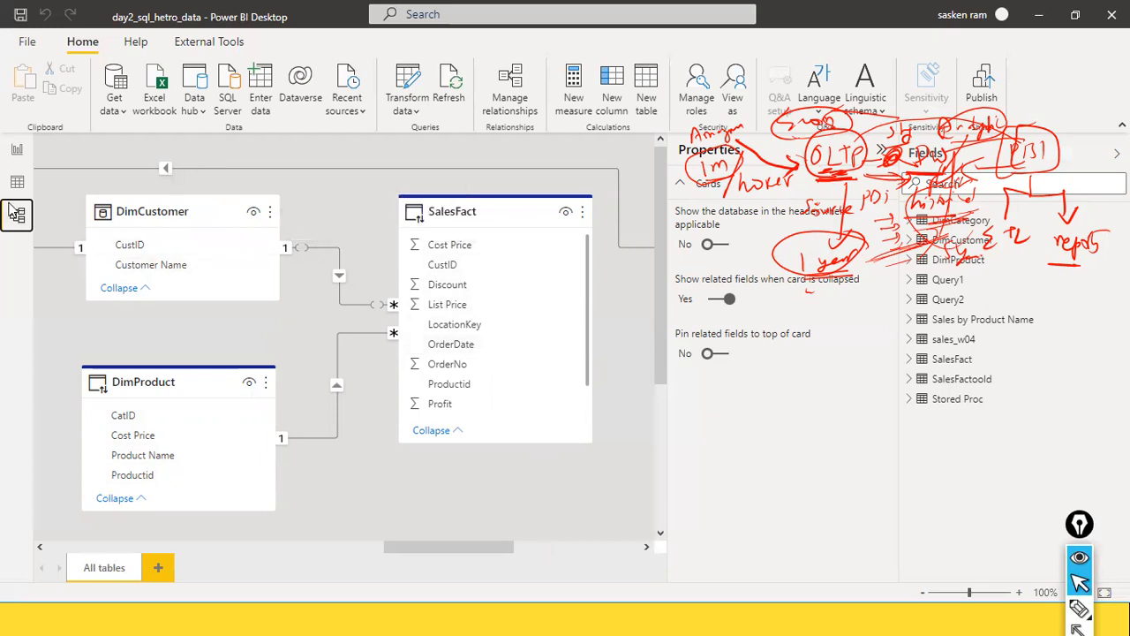
mouse_move(469, 222)
key("ctrl+shift+7")
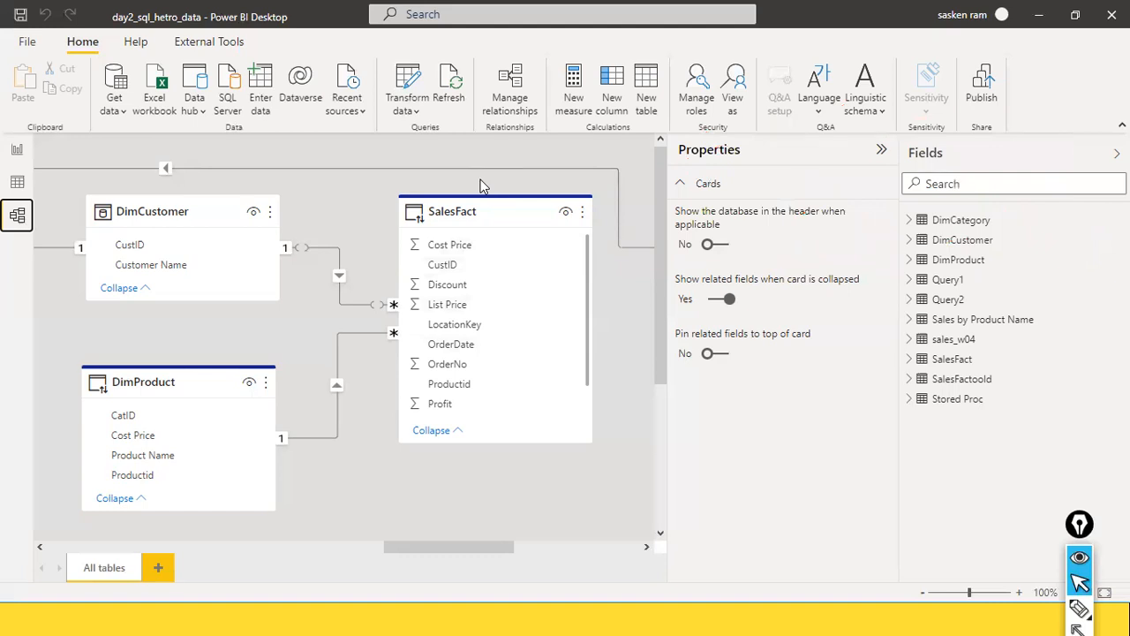
Return to the report view, then switch to SQL Server Management Studio and place the cursor at the end of the Total Sales query.
left_click(18, 151)
key("alt+Tab")
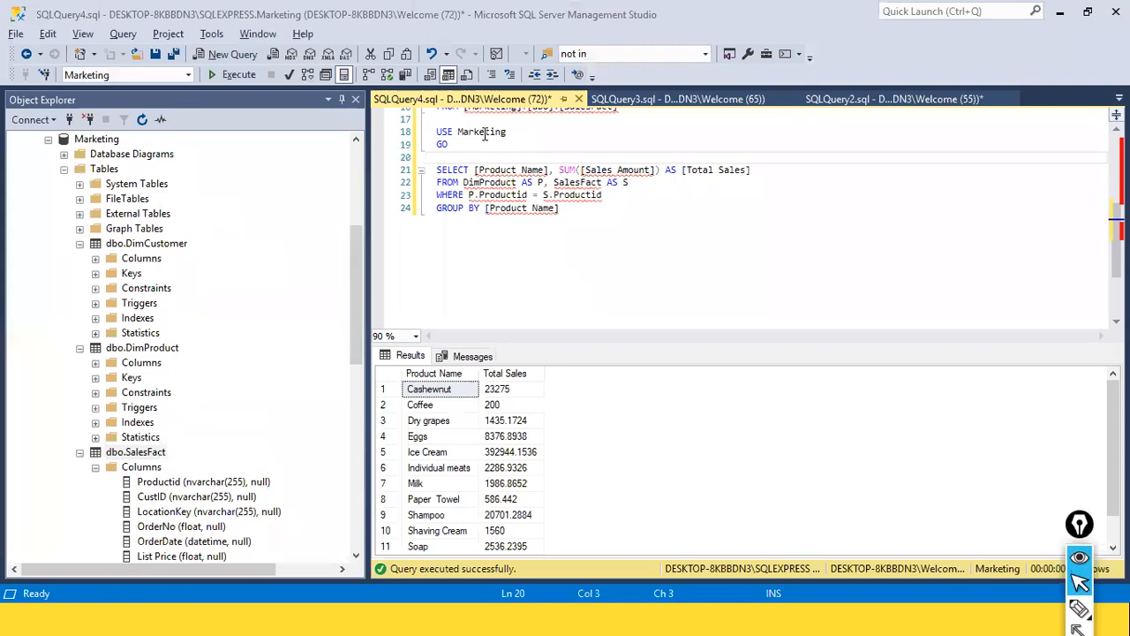
left_click(662, 246)
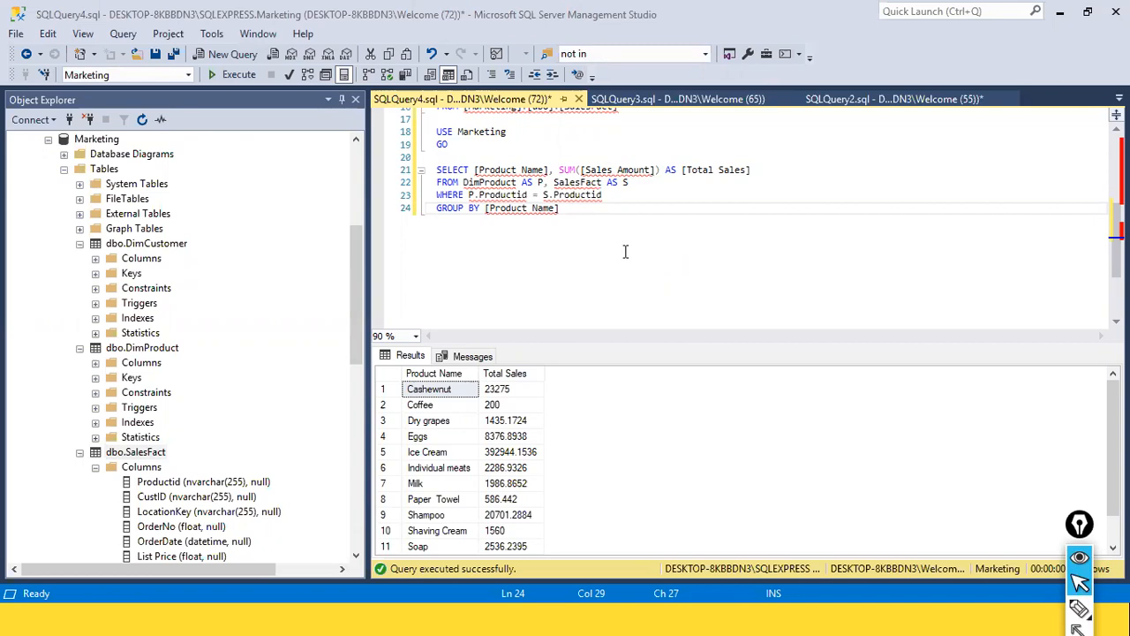
Leave SQL Server Management Studio, find Chrome through the system search and launch Google Chrome.
key("alt+Tab")
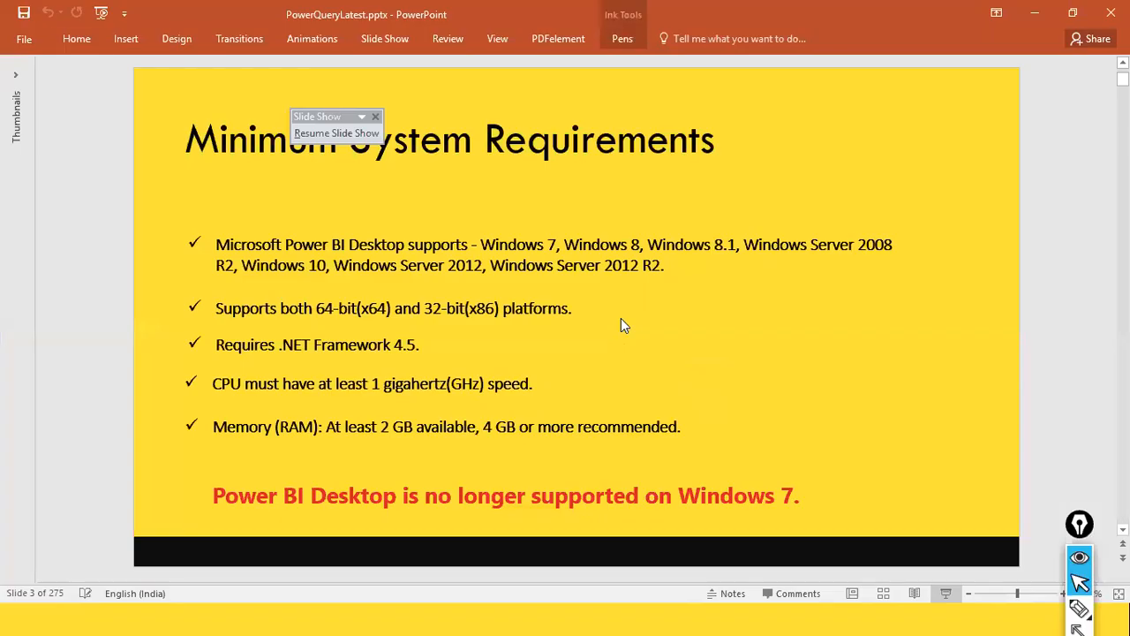
key("super")
right_click(572, 352)
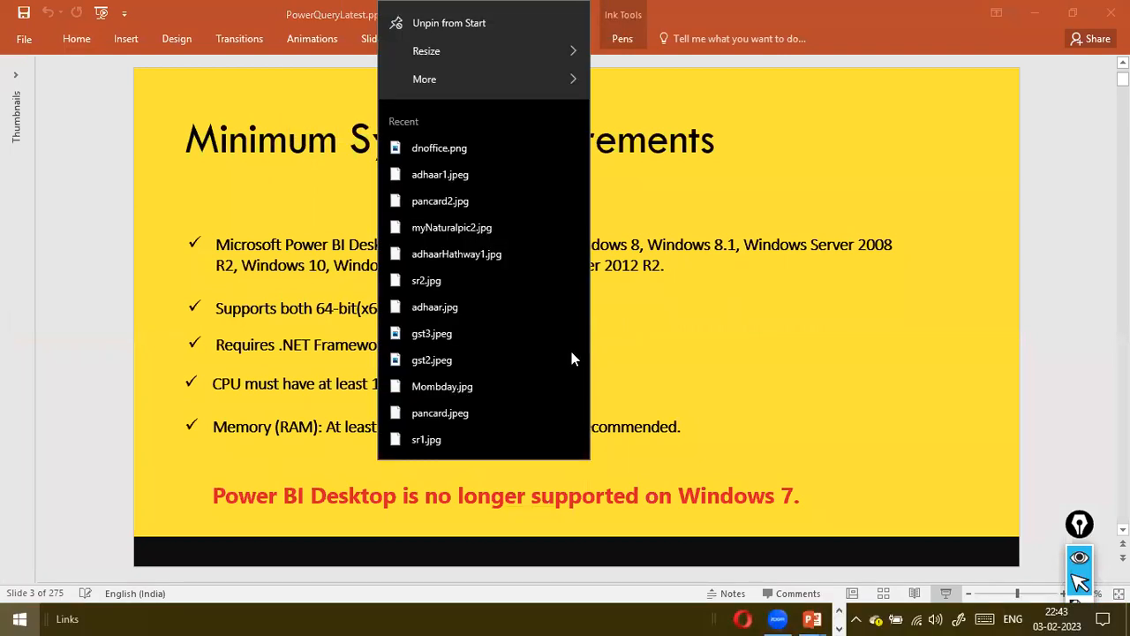
type("chrme")
key("BackSpace")
key("BackSpace")
type("ome")
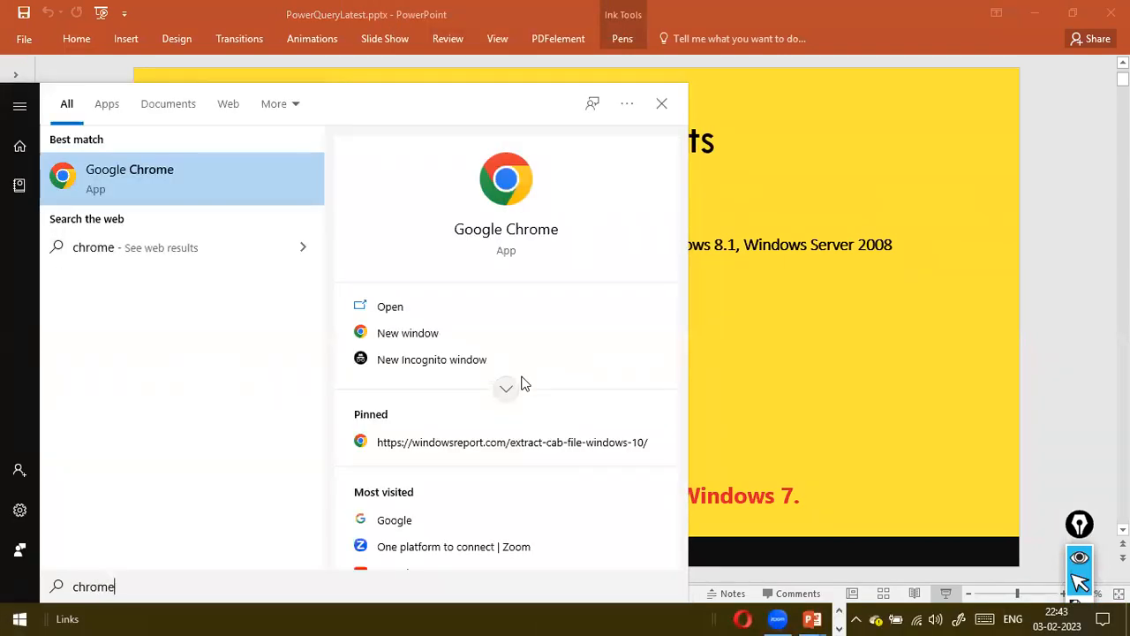
key("Return")
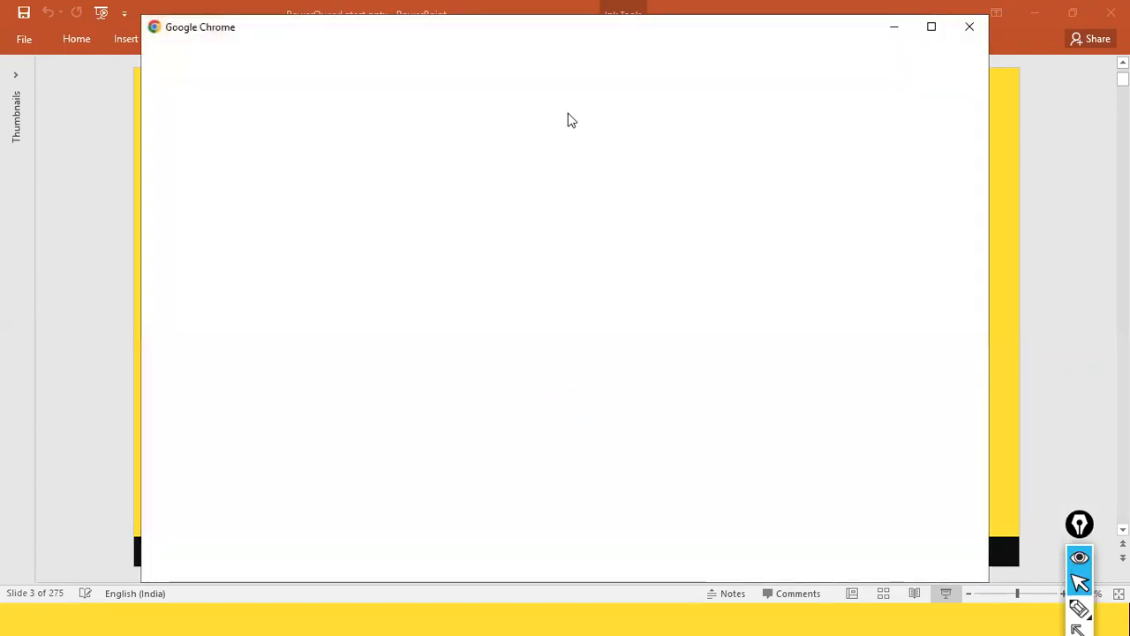
Load the traininginchennai.info home page and maximize the browser window.
left_click(766, 281)
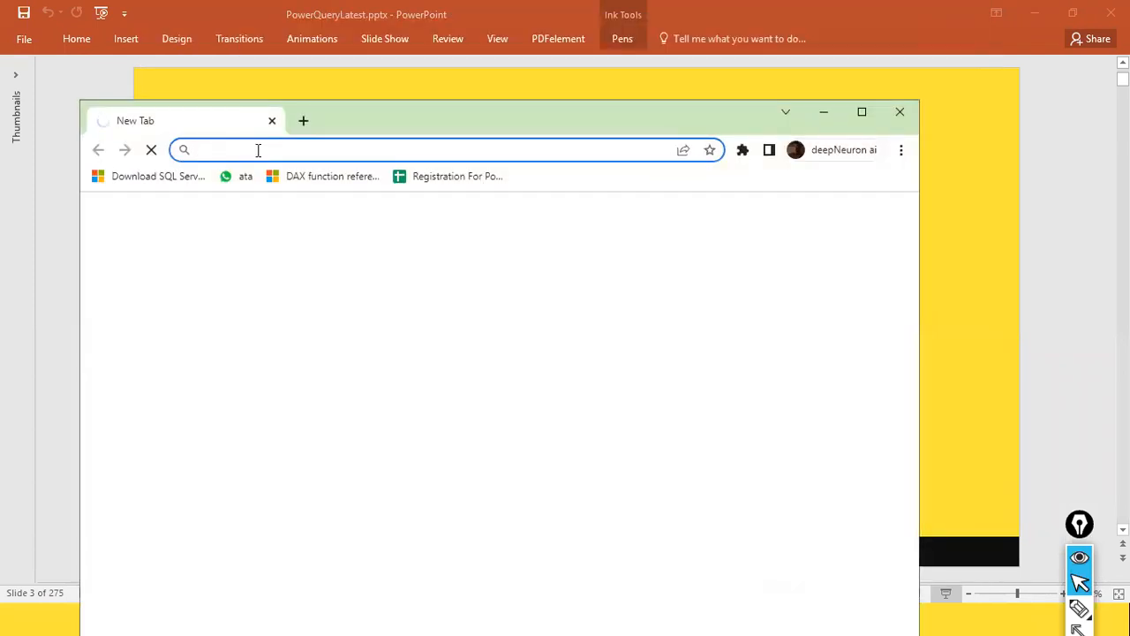
type("train")
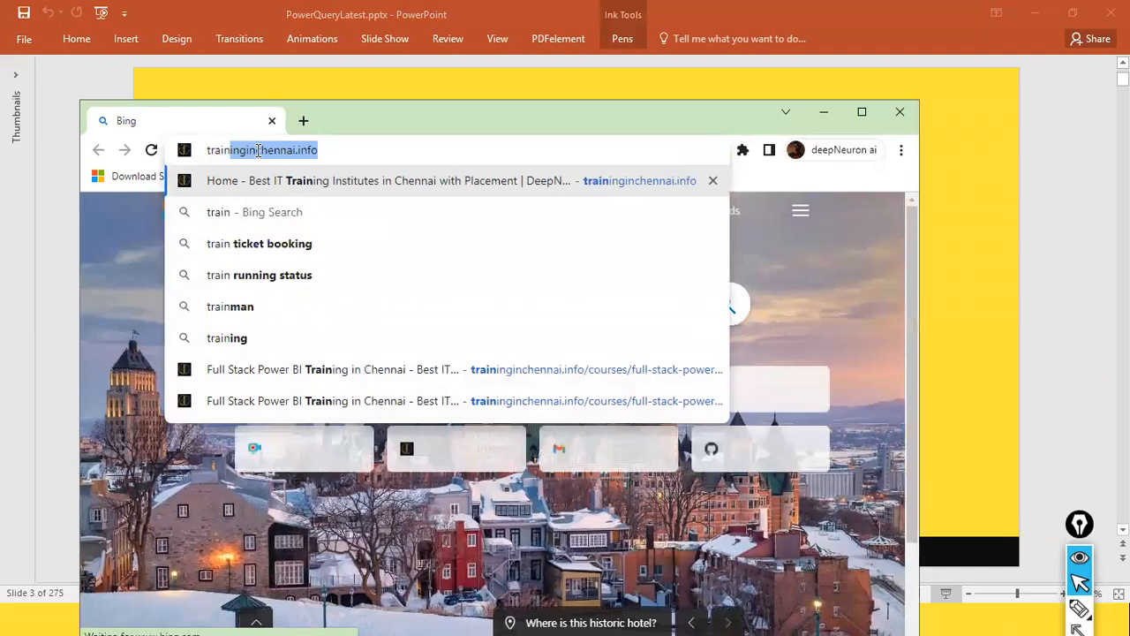
key("Return")
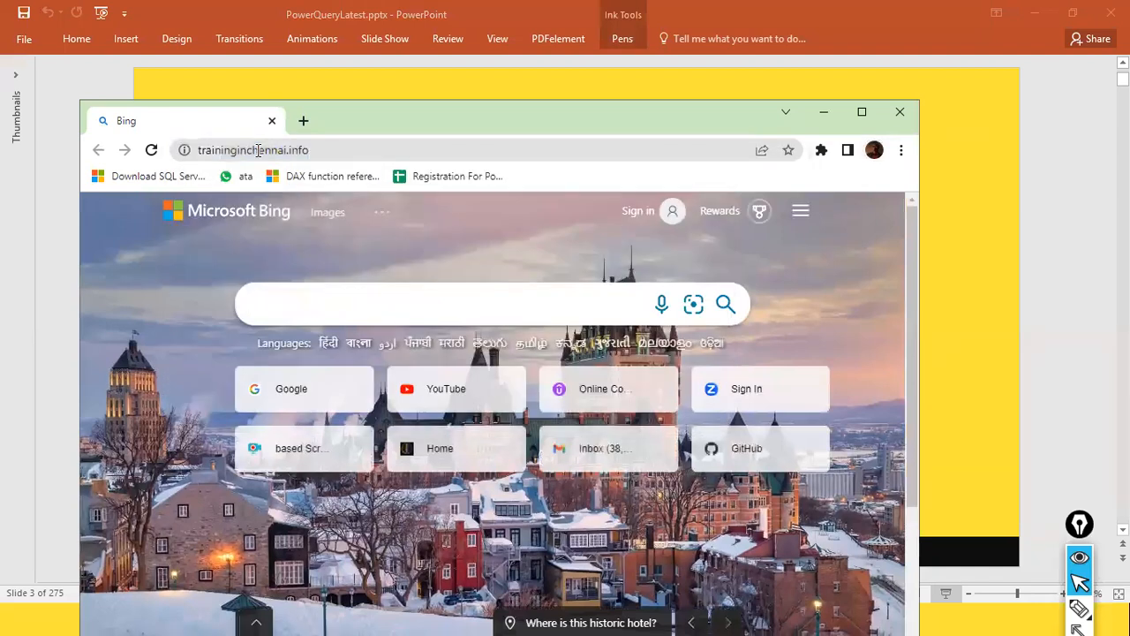
left_click(346, 150)
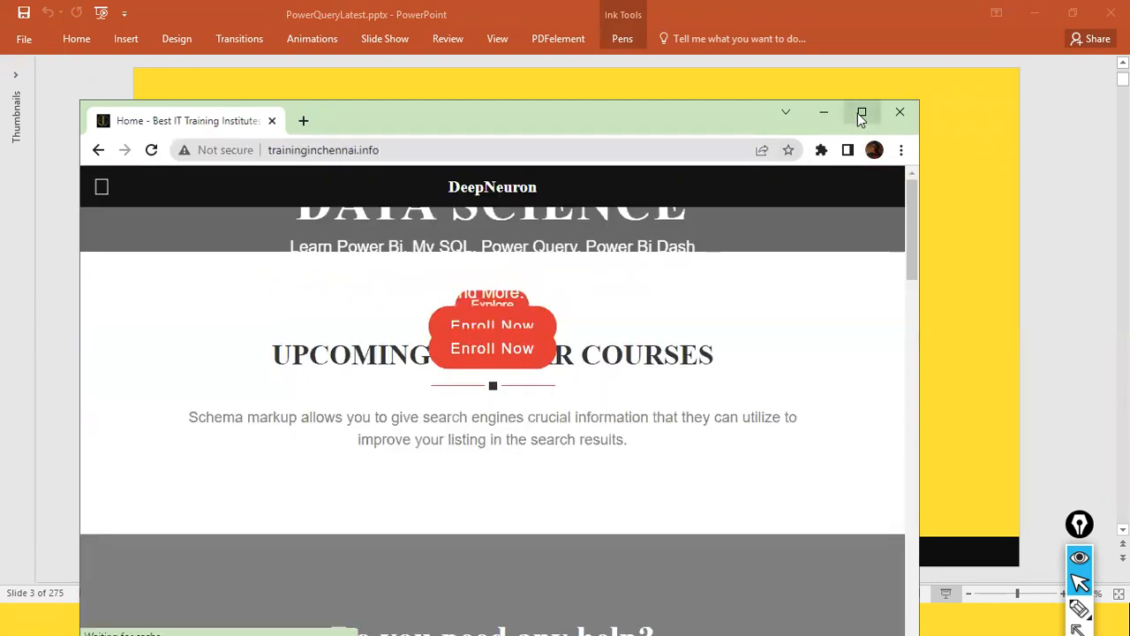
left_click(861, 114)
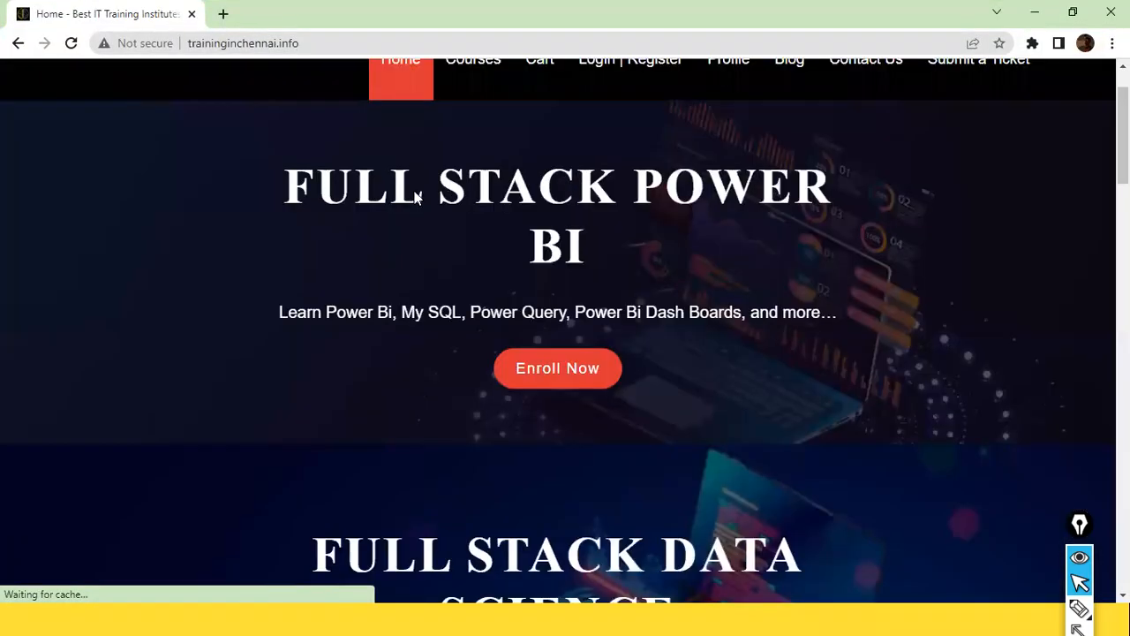
scroll(371, 230, "up", 1)
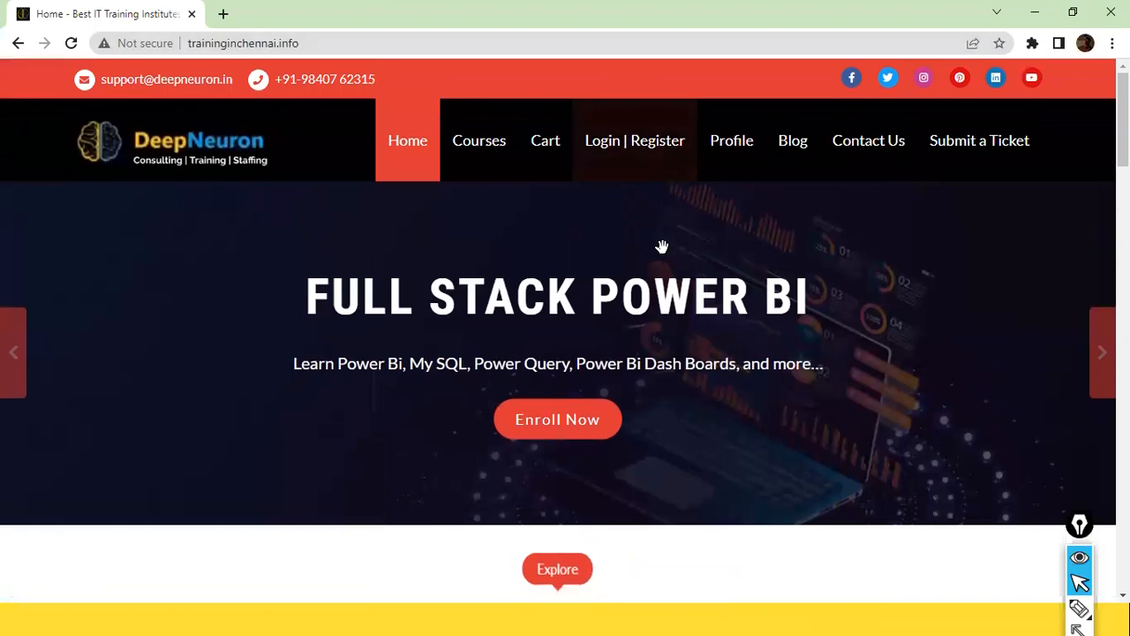
Log in to the training site with the saved username and password, with Remember Me enabled.
left_click(620, 147)
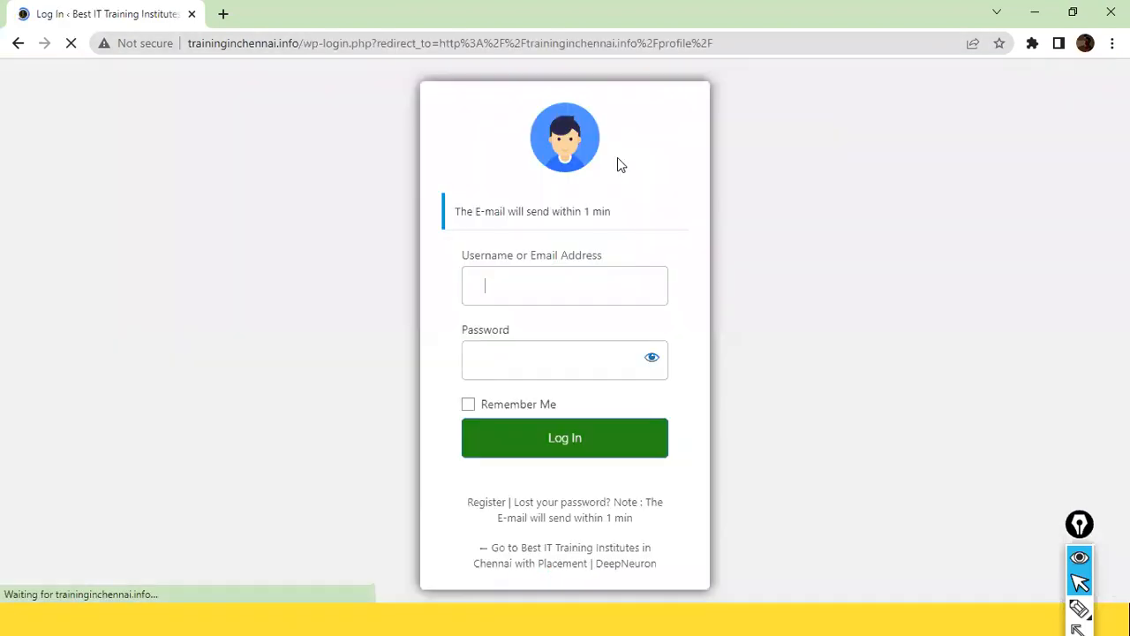
left_click(588, 284)
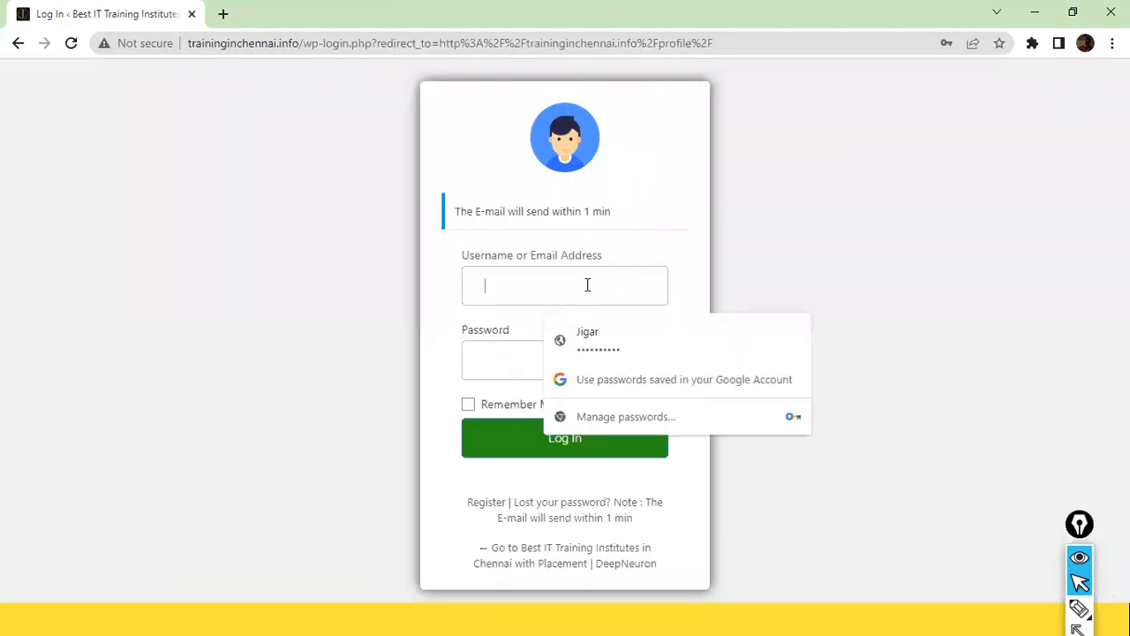
left_click(586, 332)
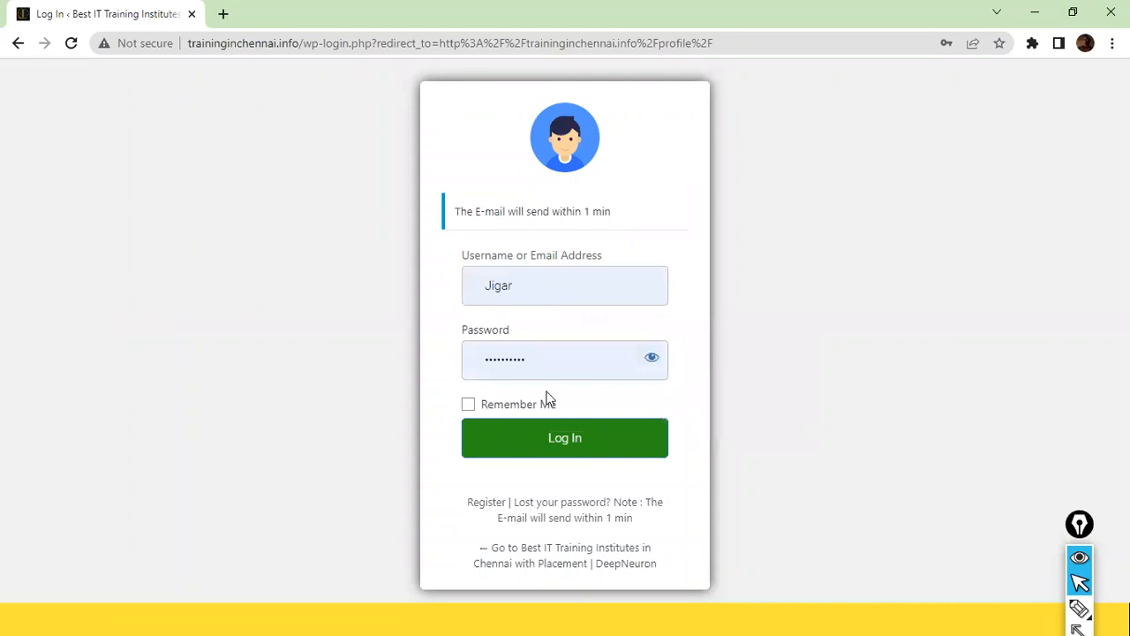
left_click(469, 406)
left_click(550, 444)
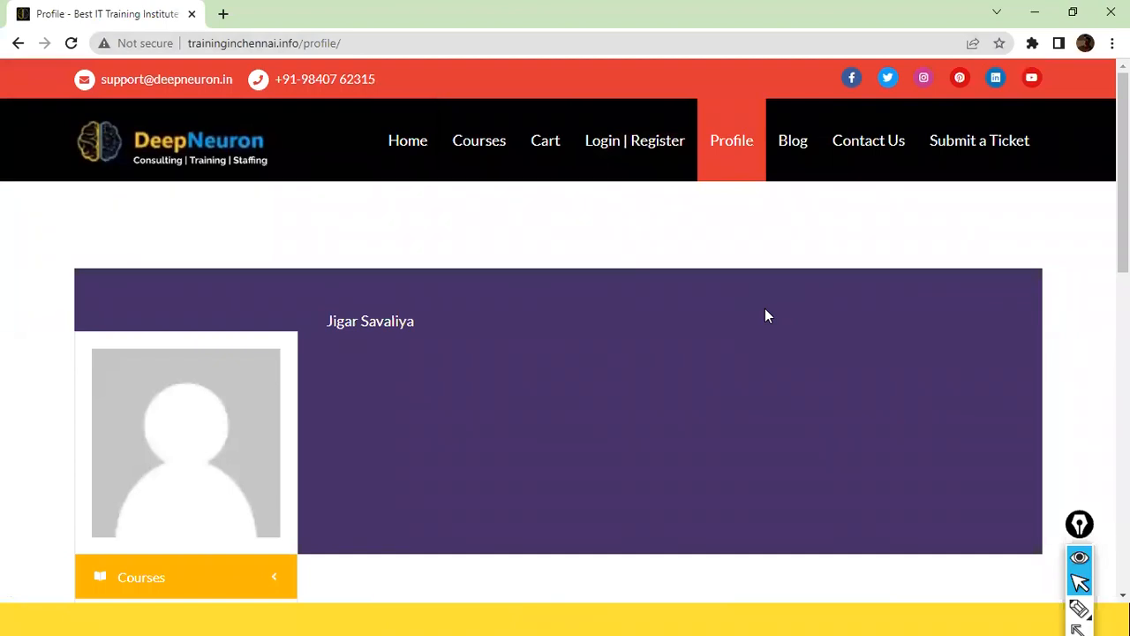
Open the enrolled Full Stack Power BI Instructor-led Course – Previous Batch and go to its 1.2 Download Resources lesson.
scroll(765, 316, "down", 6)
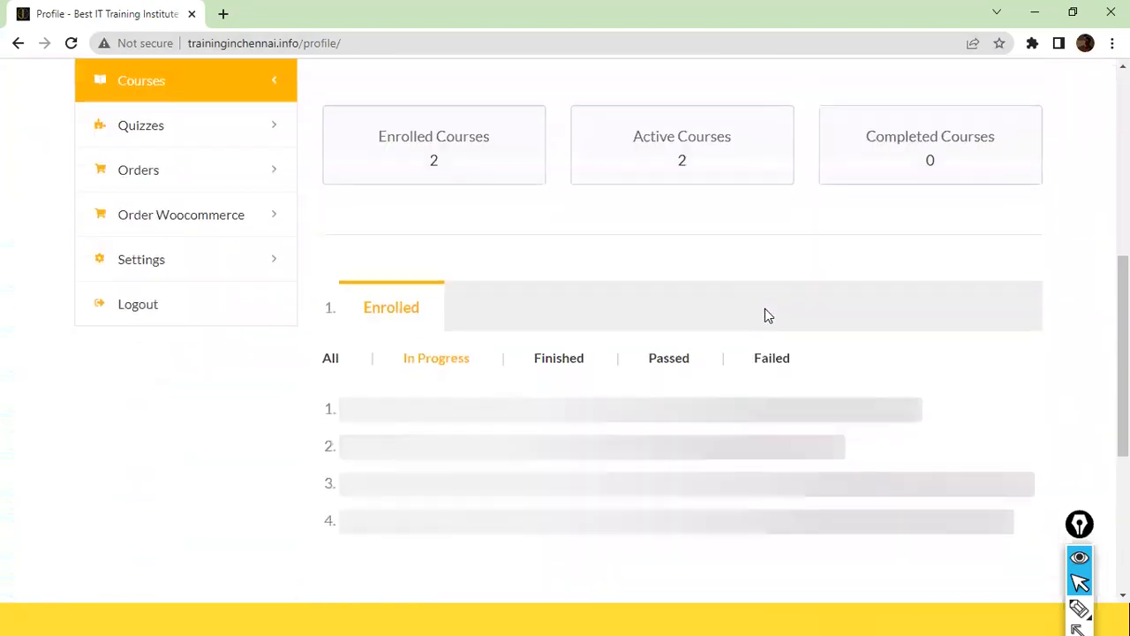
scroll(765, 316, "down", 3)
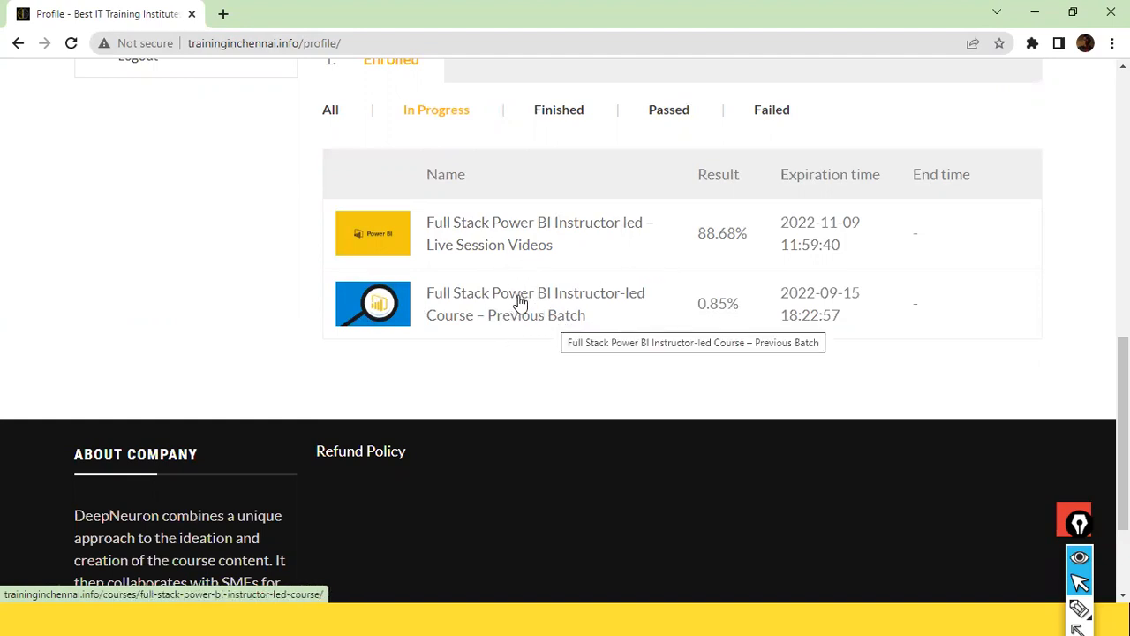
left_click(565, 321)
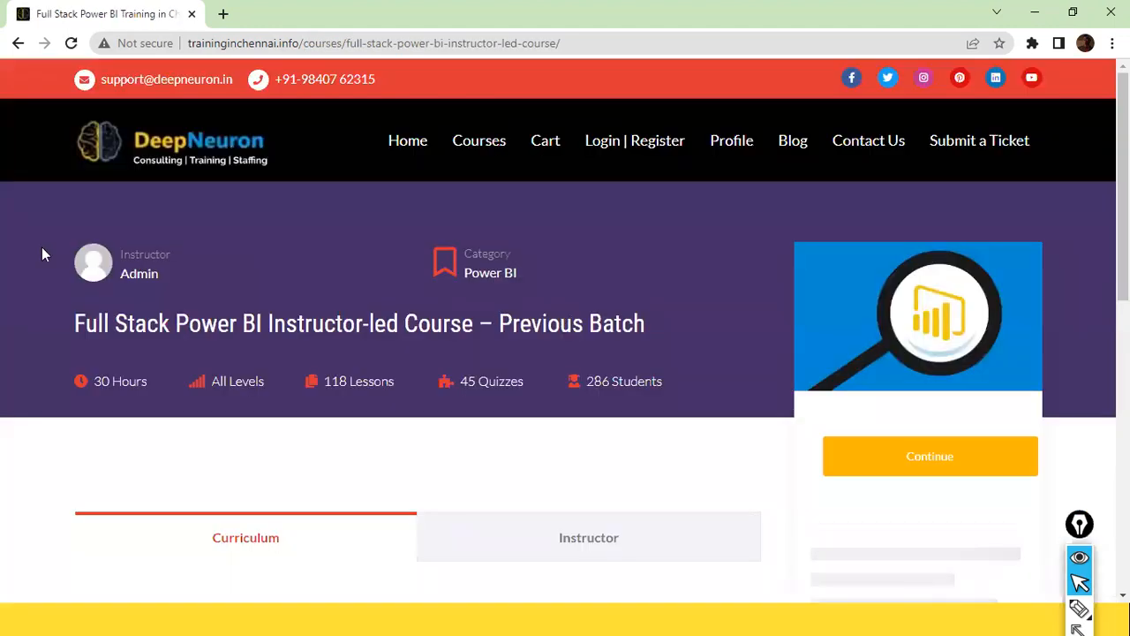
scroll(42, 248, "down", 5)
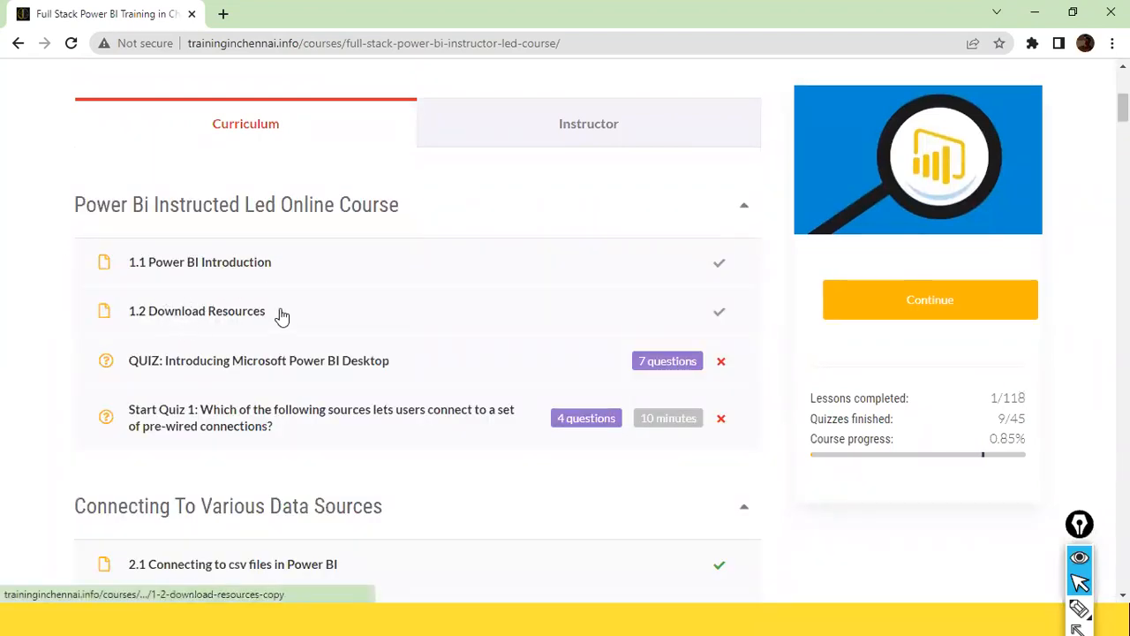
left_click(200, 320)
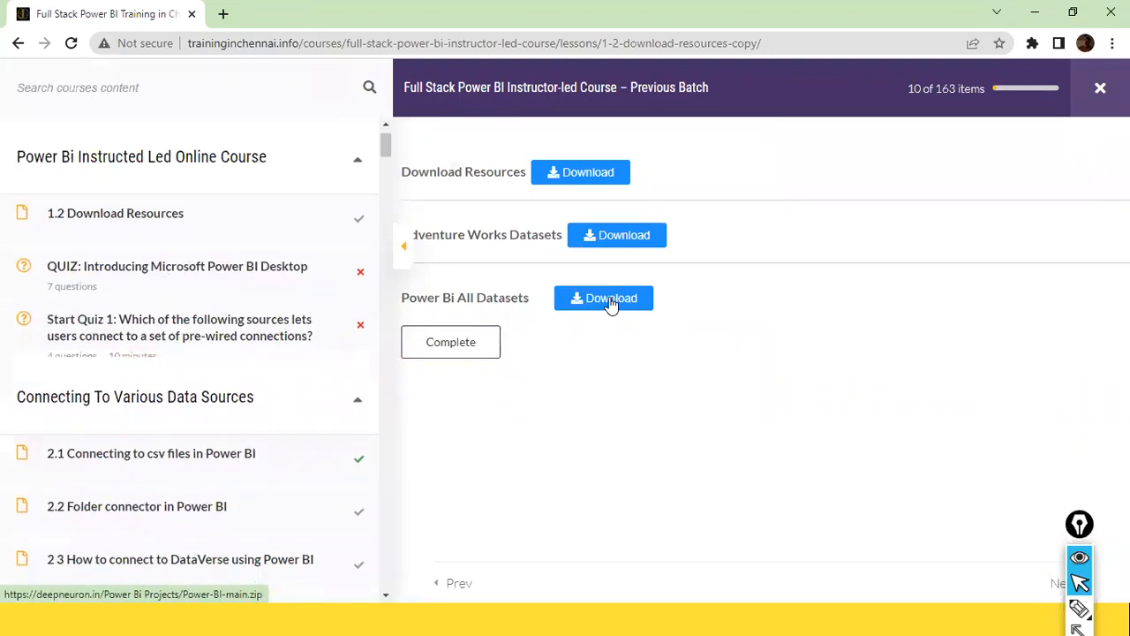
Look through the course's lesson list from Power BI Introduction to Data Modeling.
scroll(95, 295, "down", 3)
scroll(98, 293, "up", 2)
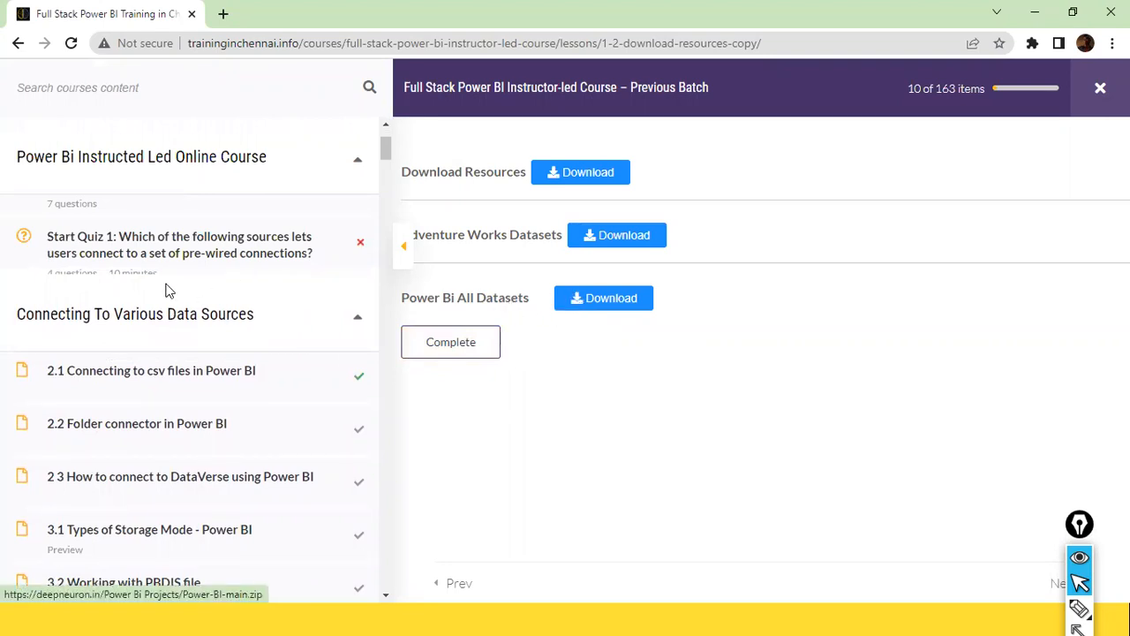
scroll(167, 290, "up", 2)
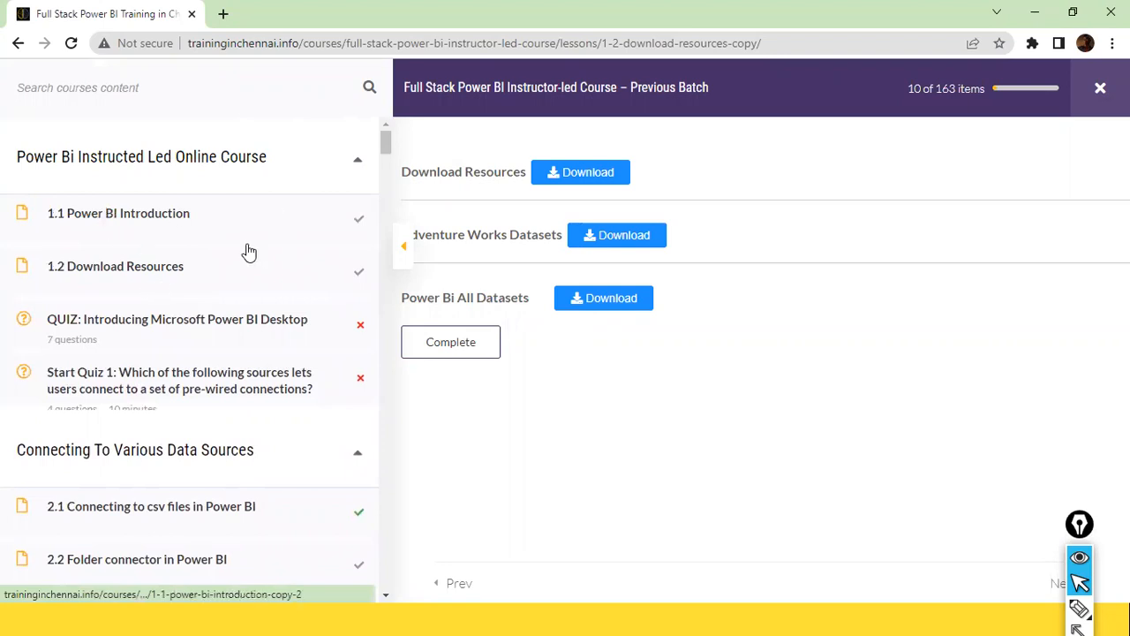
scroll(207, 294, "down", 1)
scroll(121, 383, "down", 2)
scroll(157, 312, "down", 7)
scroll(157, 311, "down", 5)
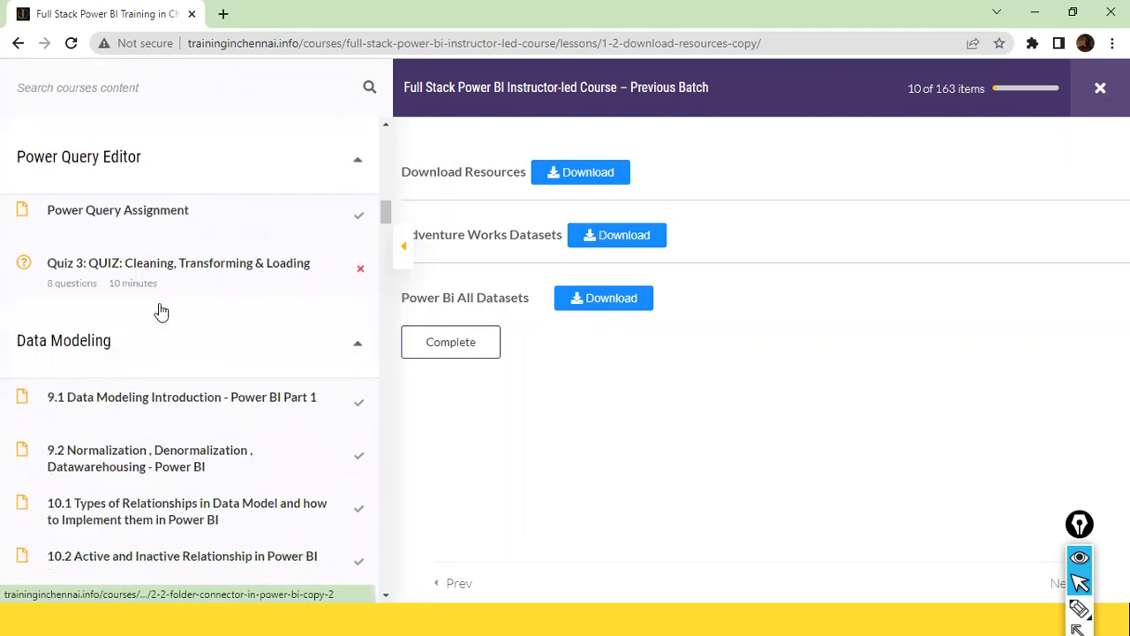
scroll(159, 313, "up", 12)
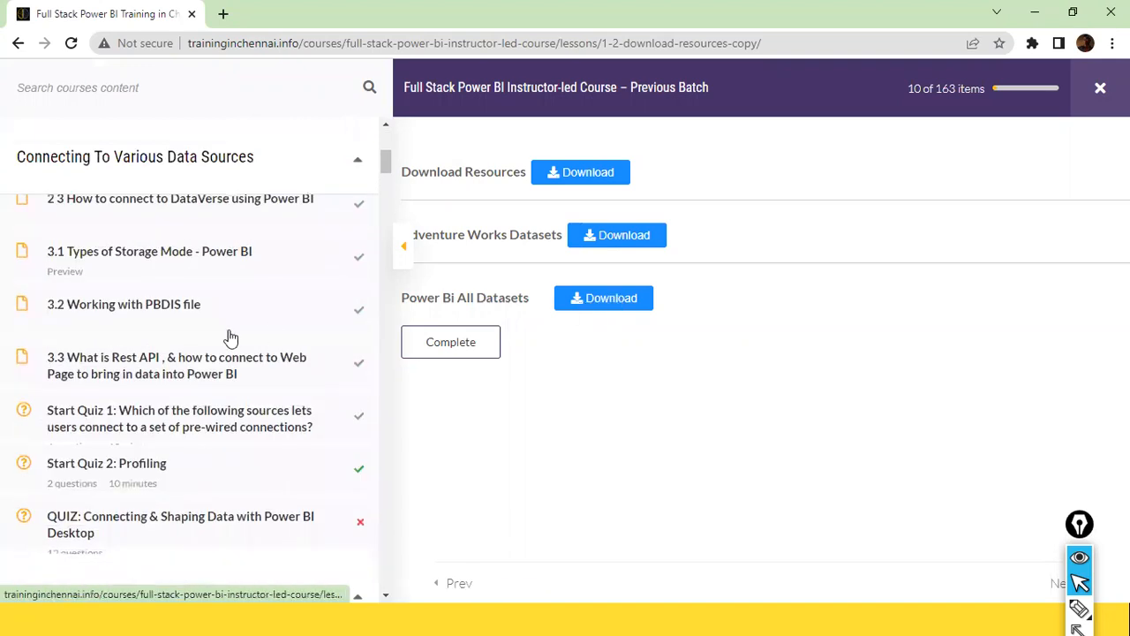
scroll(230, 336, "up", 5)
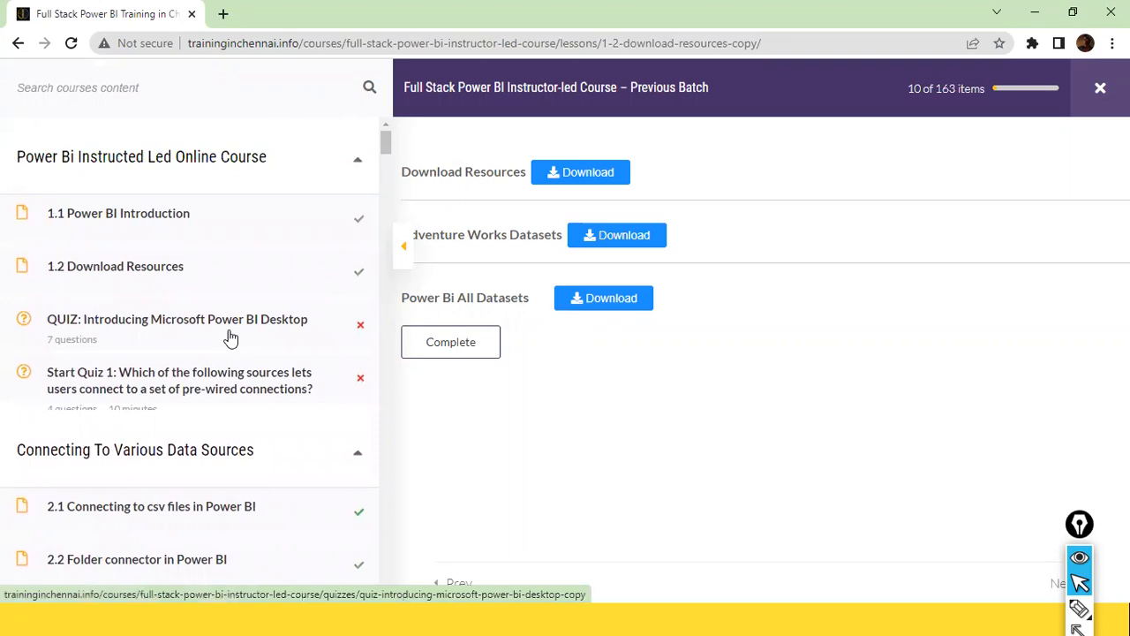
Go back to the course overview page and look over its header and curriculum.
left_click(18, 43)
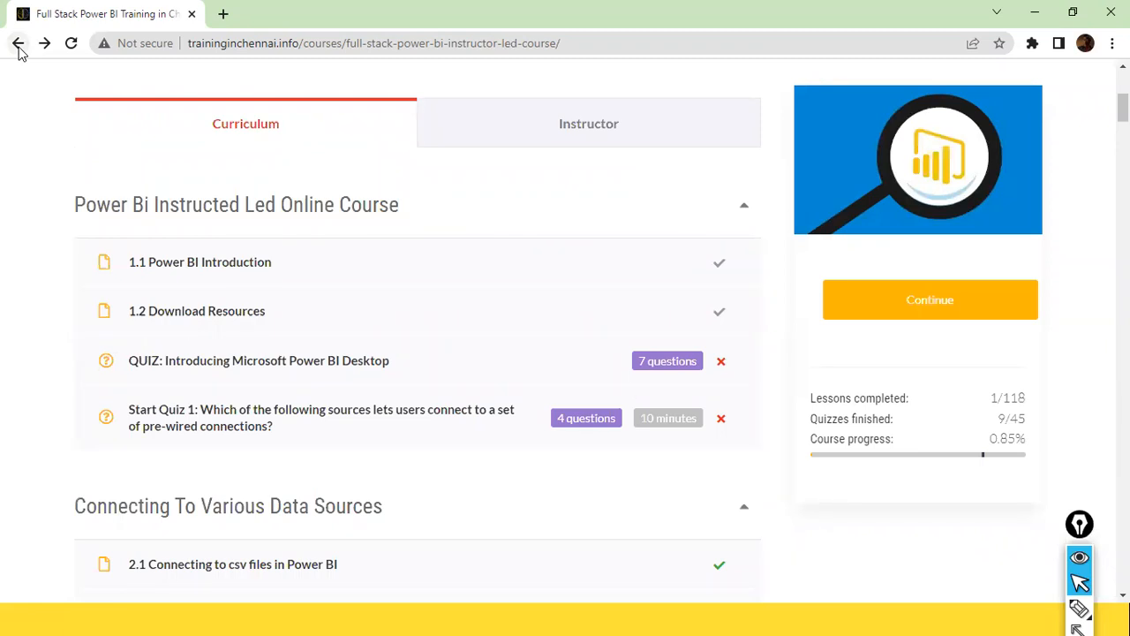
scroll(448, 187, "up", 5)
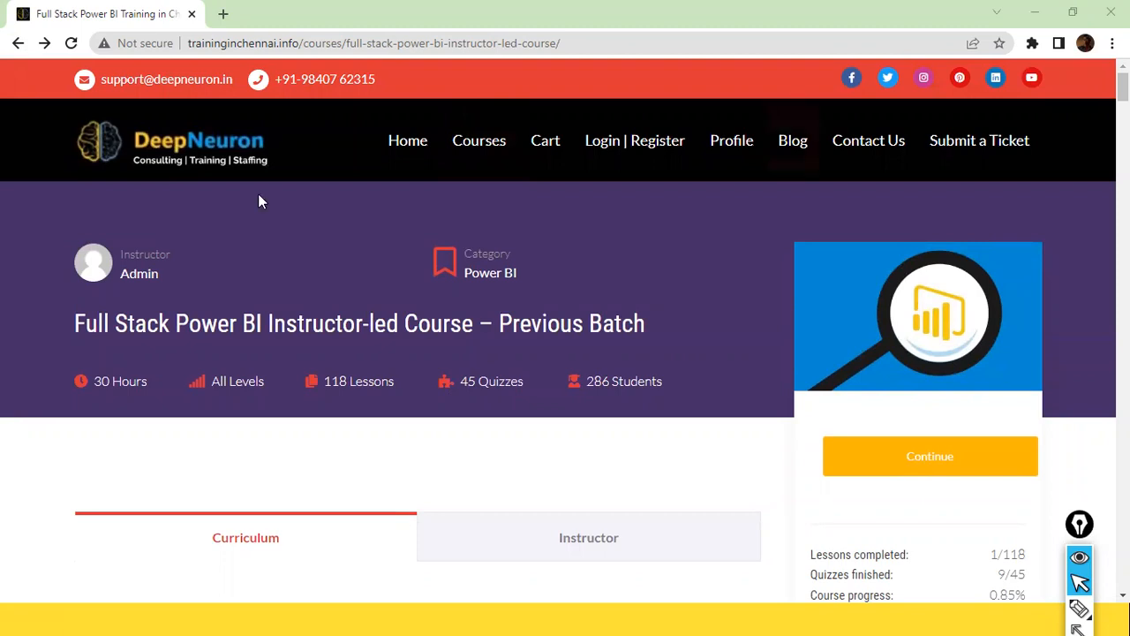
scroll(315, 307, "down", 4)
scroll(314, 306, "up", 3)
scroll(314, 306, "up", 1)
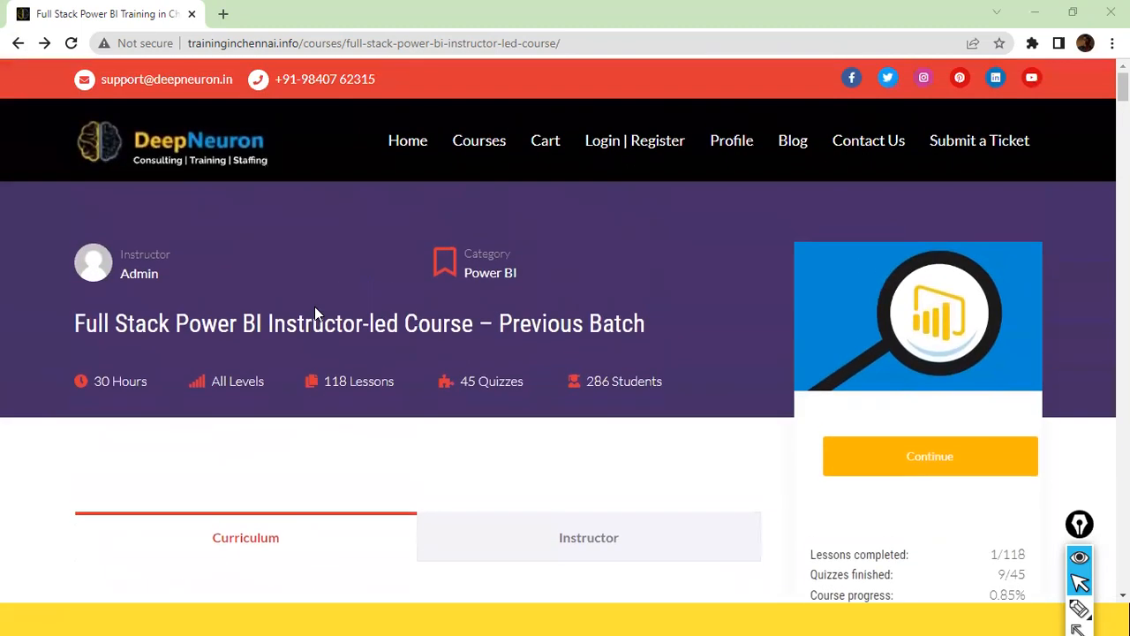